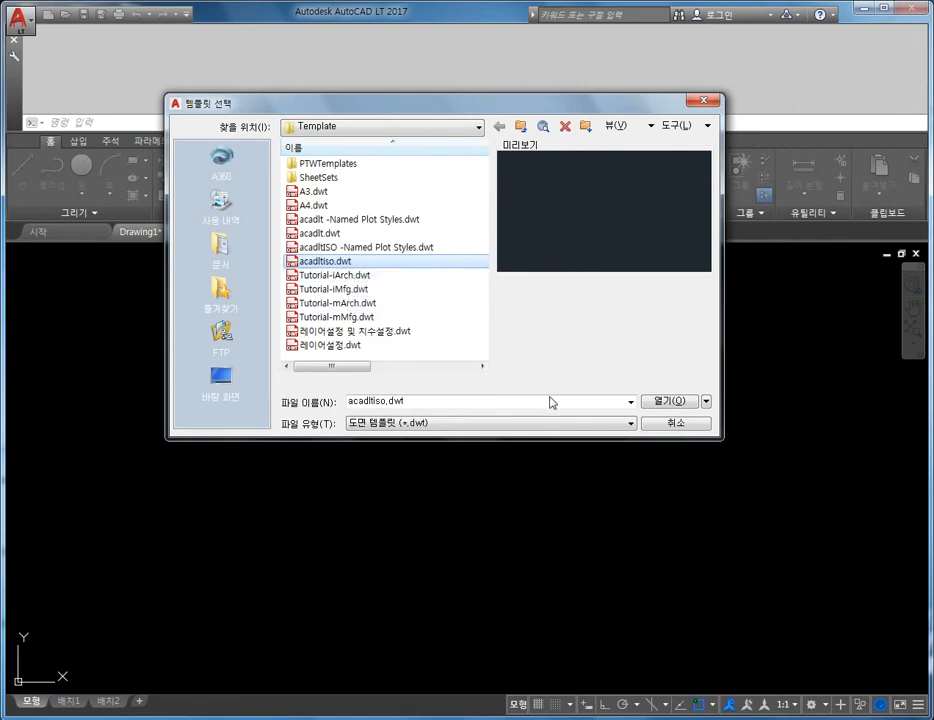
Step: Create a new drawing from the acadltiso.dwt template and turn off its grid display
left_click(656, 401)
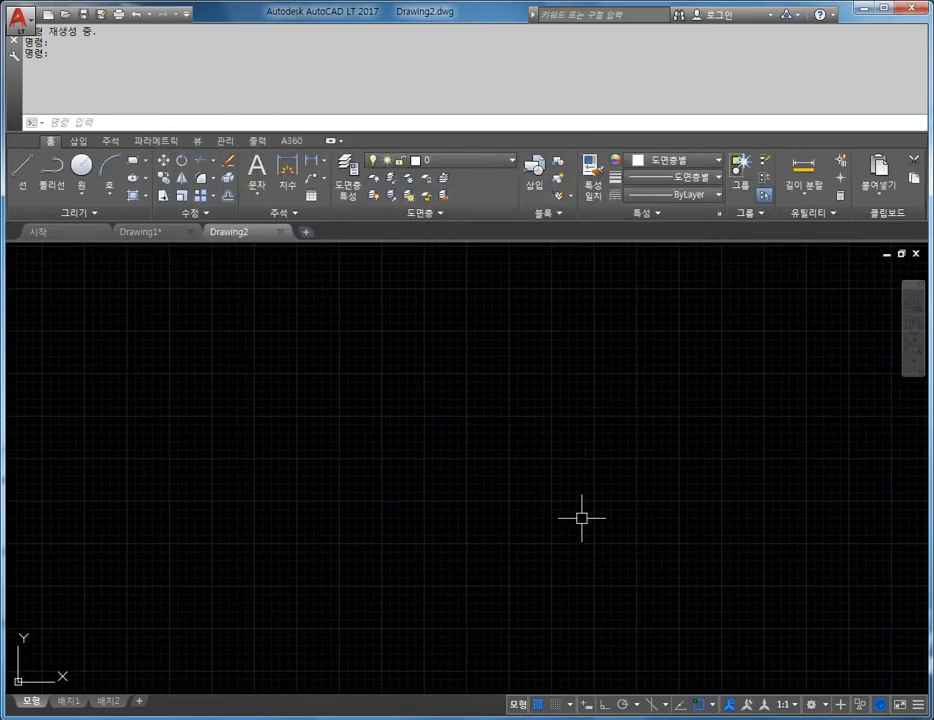
left_click(538, 705)
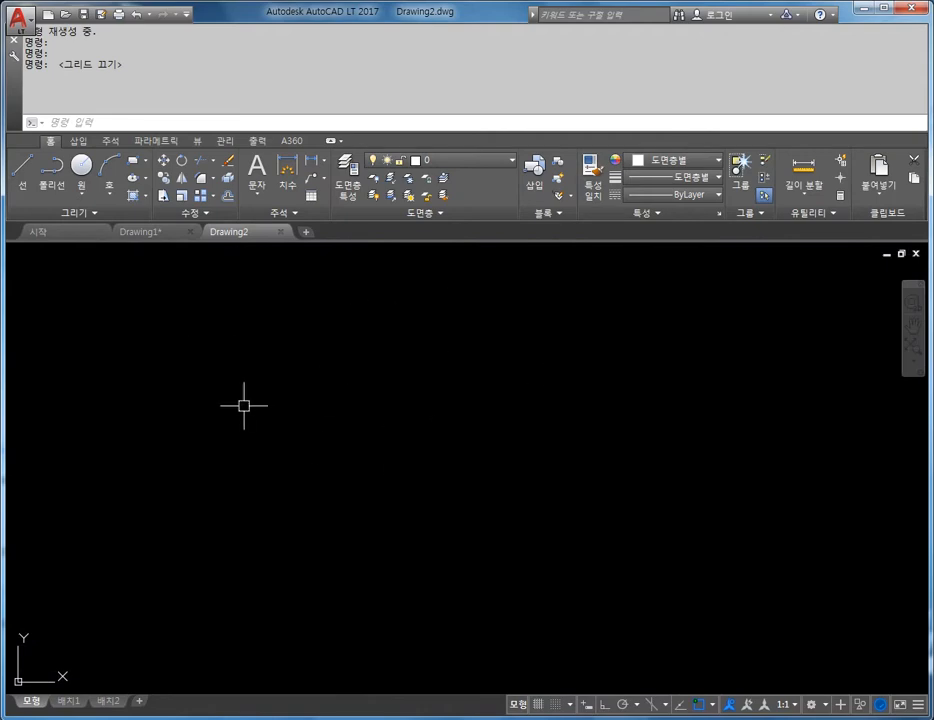
Step: Close the Drawing1 file without saving its changes
left_click(190, 231)
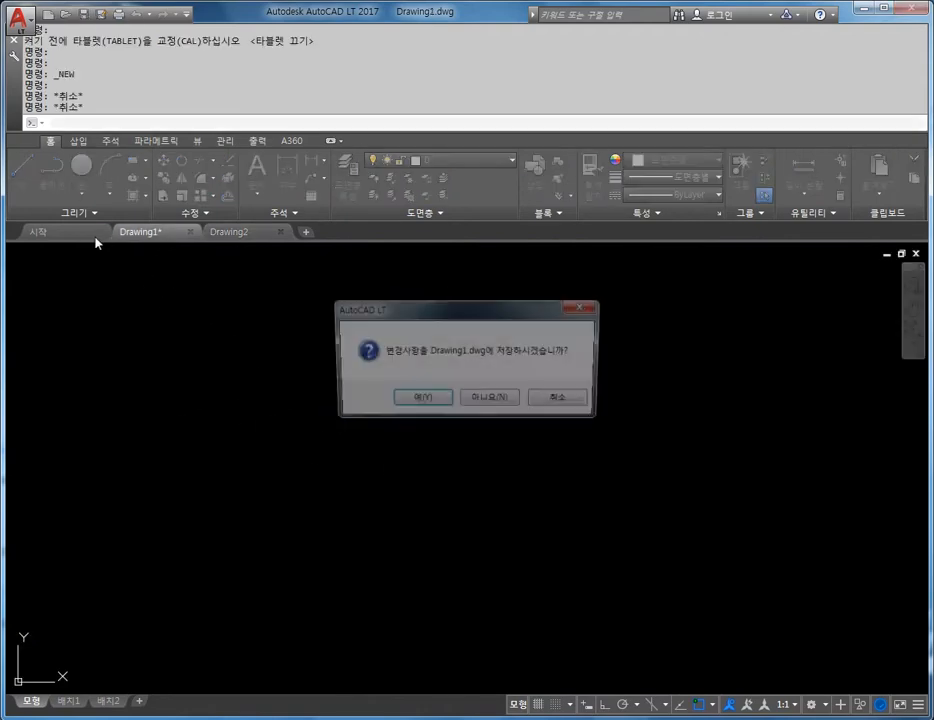
left_click(490, 400)
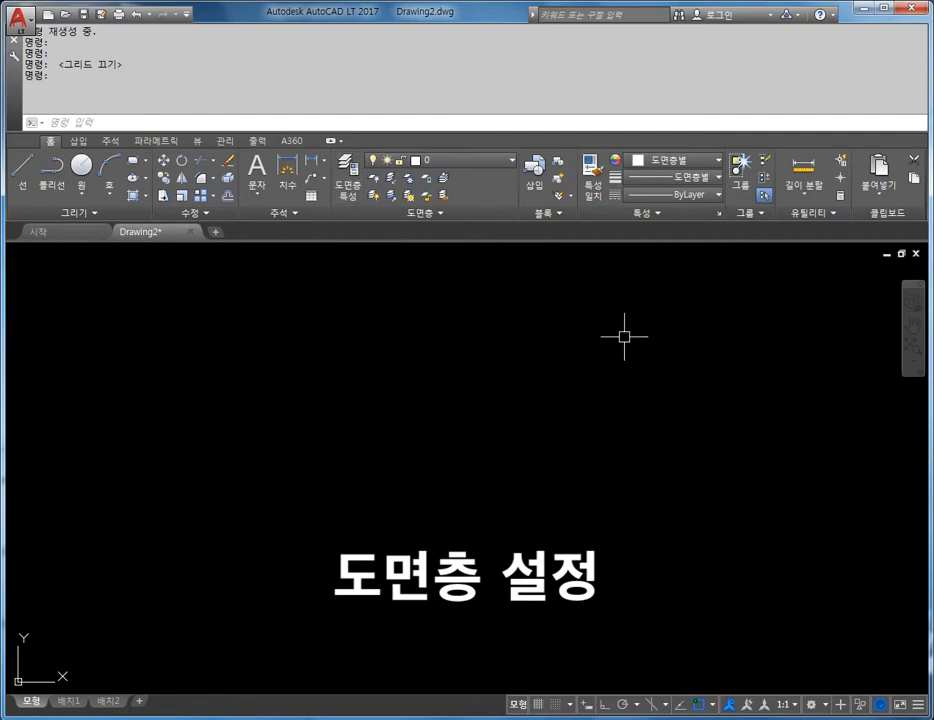
Step: Add five new layers in the layer properties manager
left_click(347, 172)
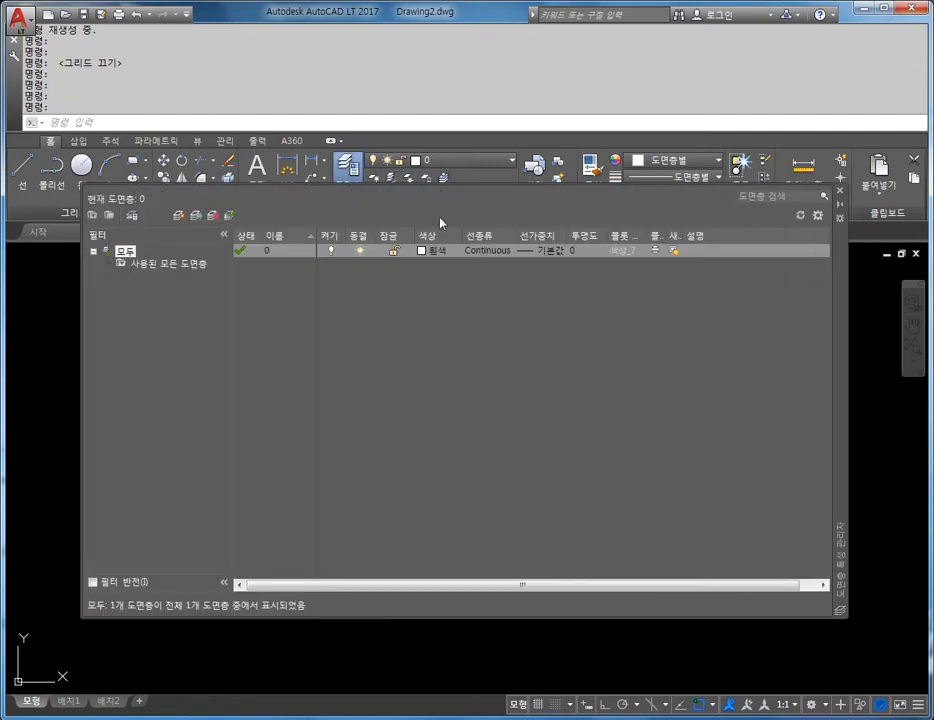
left_click(178, 217)
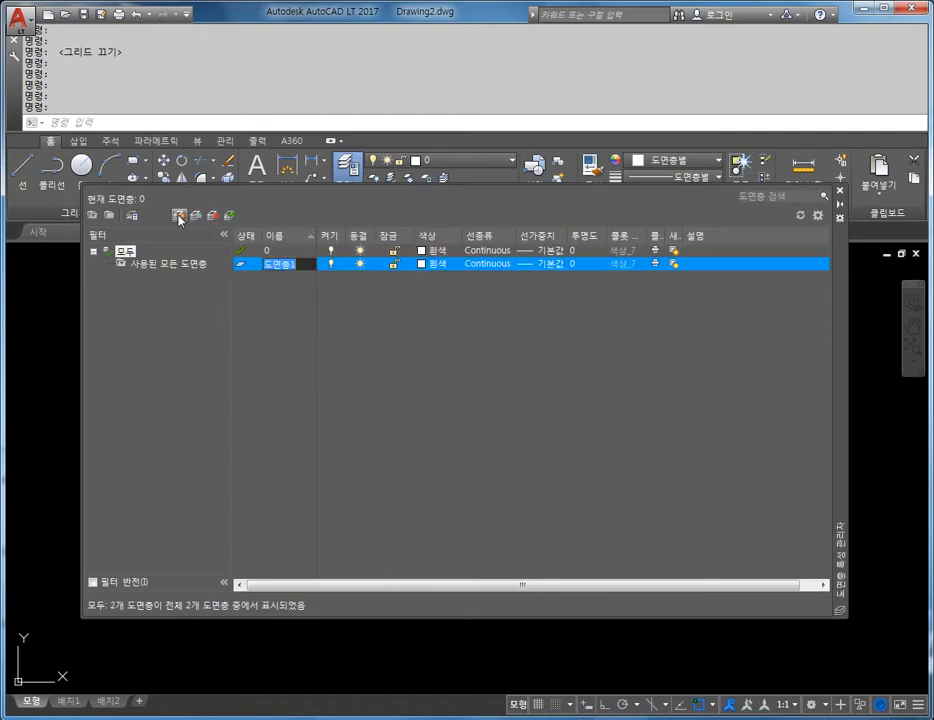
left_click(178, 217)
left_click(178, 217)
left_click(178, 217)
left_click(178, 217)
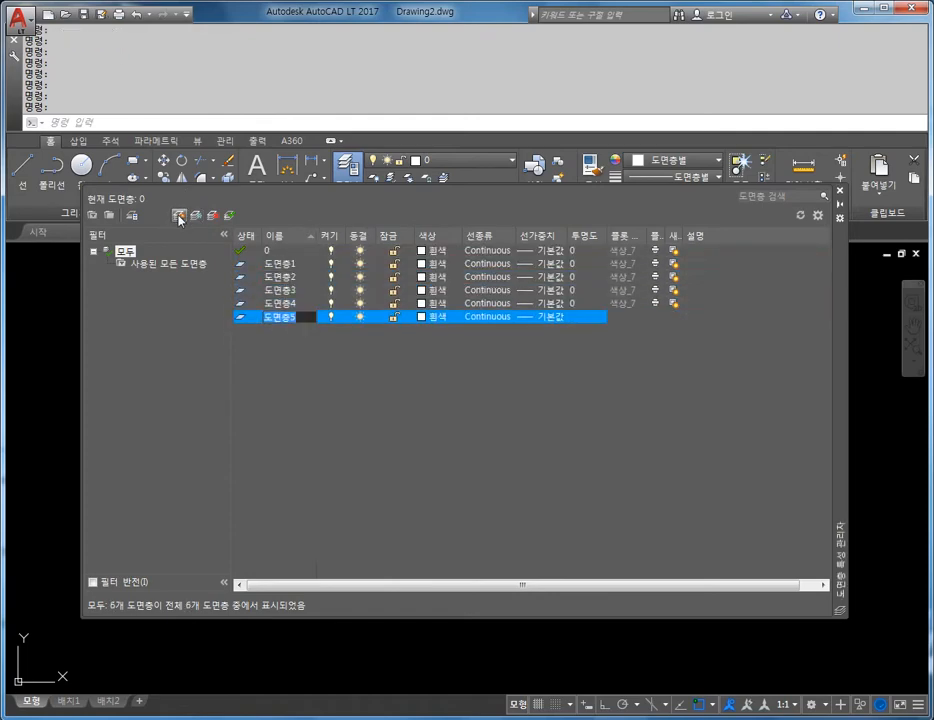
Step: Rename layer 도면층1 as 외형선 and layer 도면층2 as 중심선
left_click(293, 265)
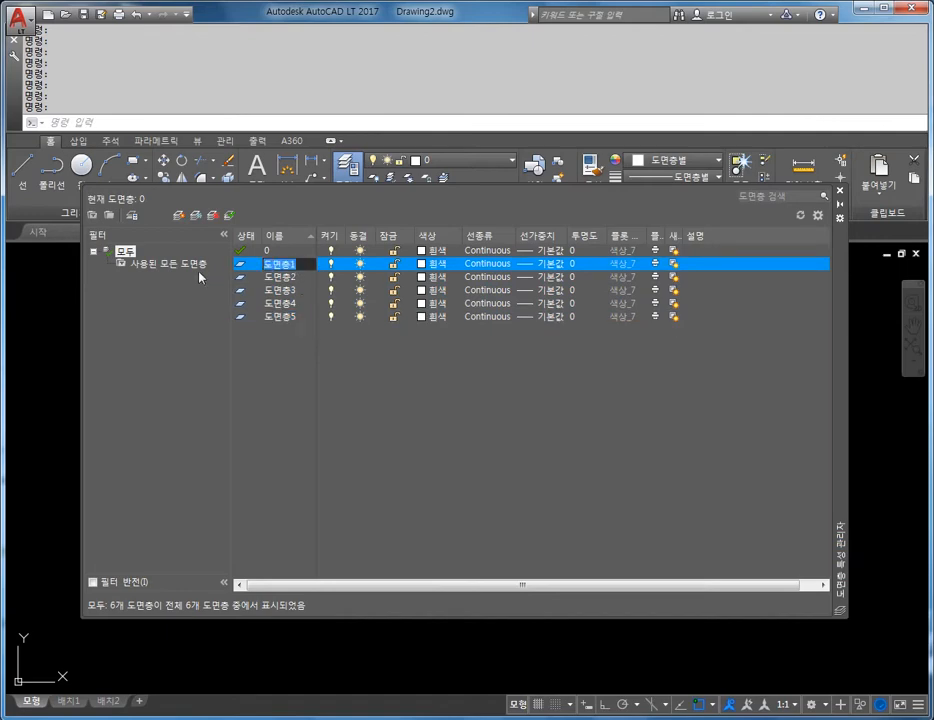
key("BackSpace")
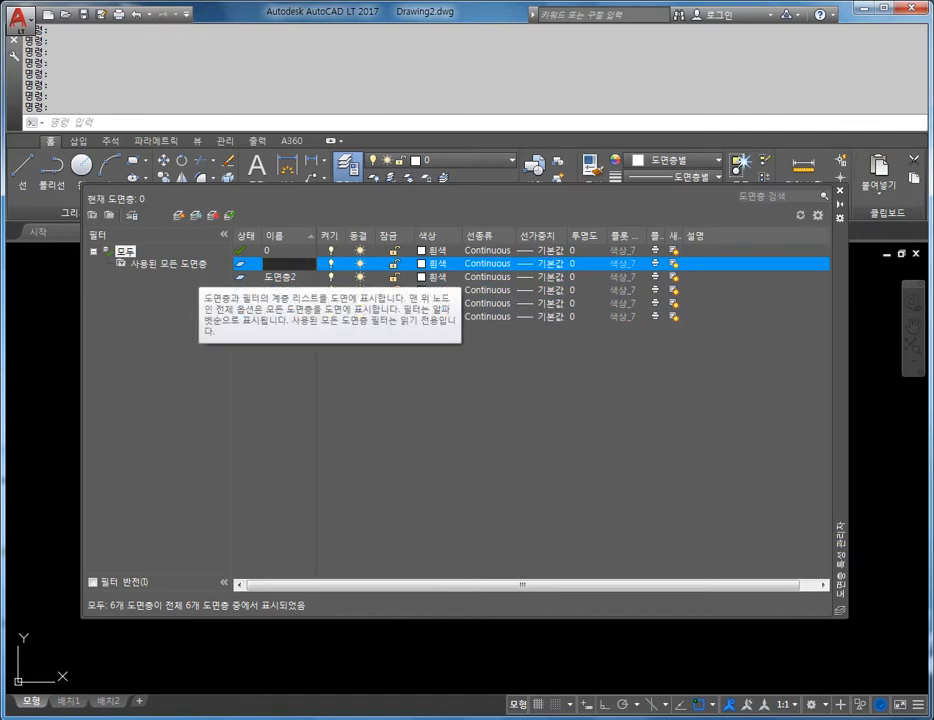
type("외형서")
double_click(285, 277)
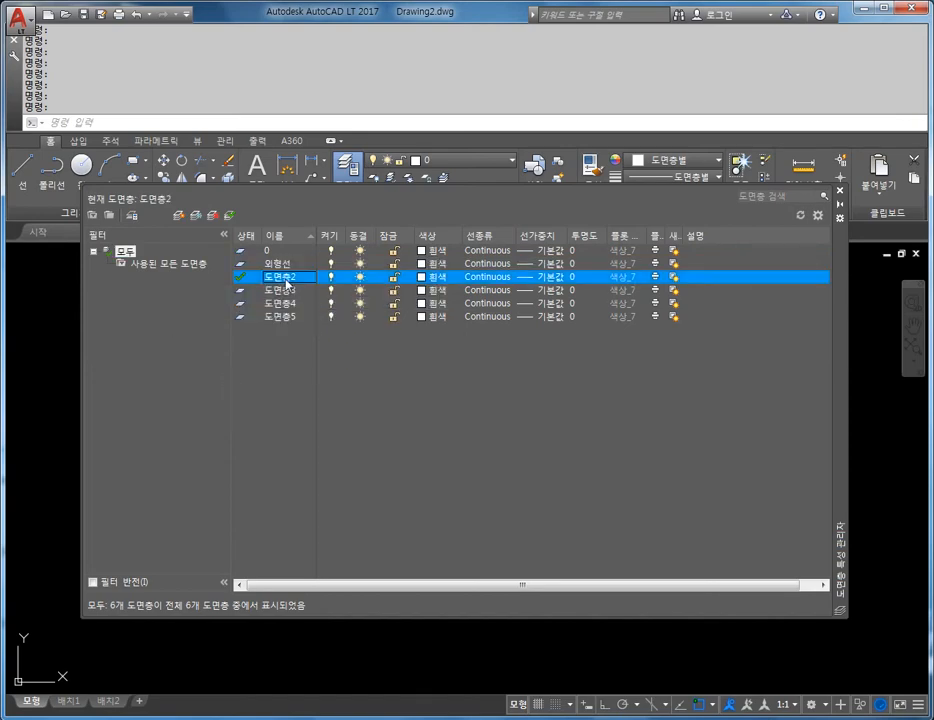
type("중심ㅅ")
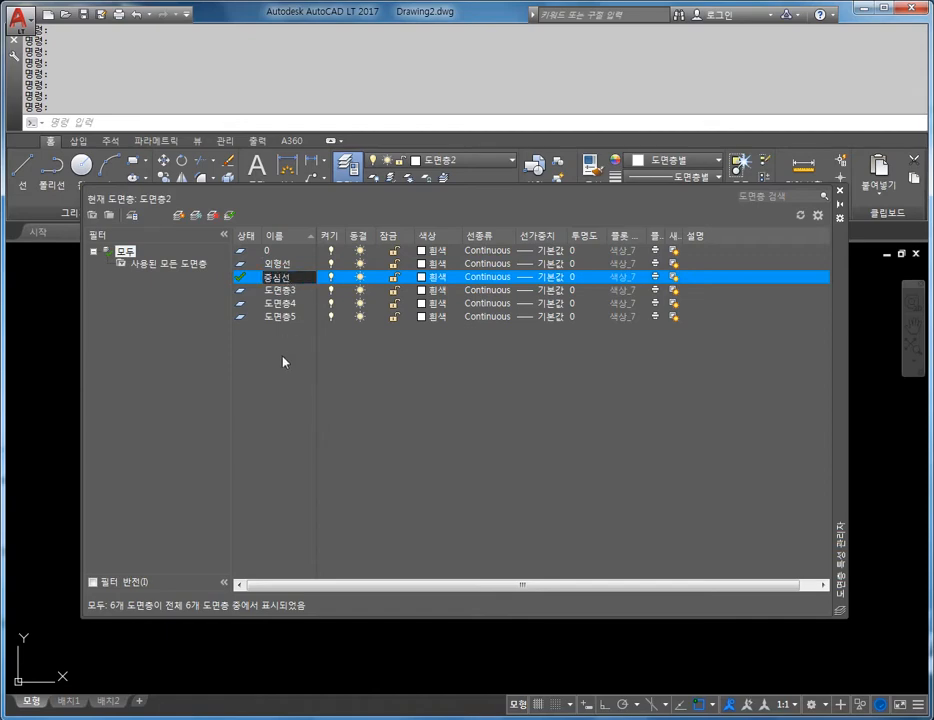
Step: Rename layer 도면층3 as 가상선
double_click(286, 292)
left_click(281, 292)
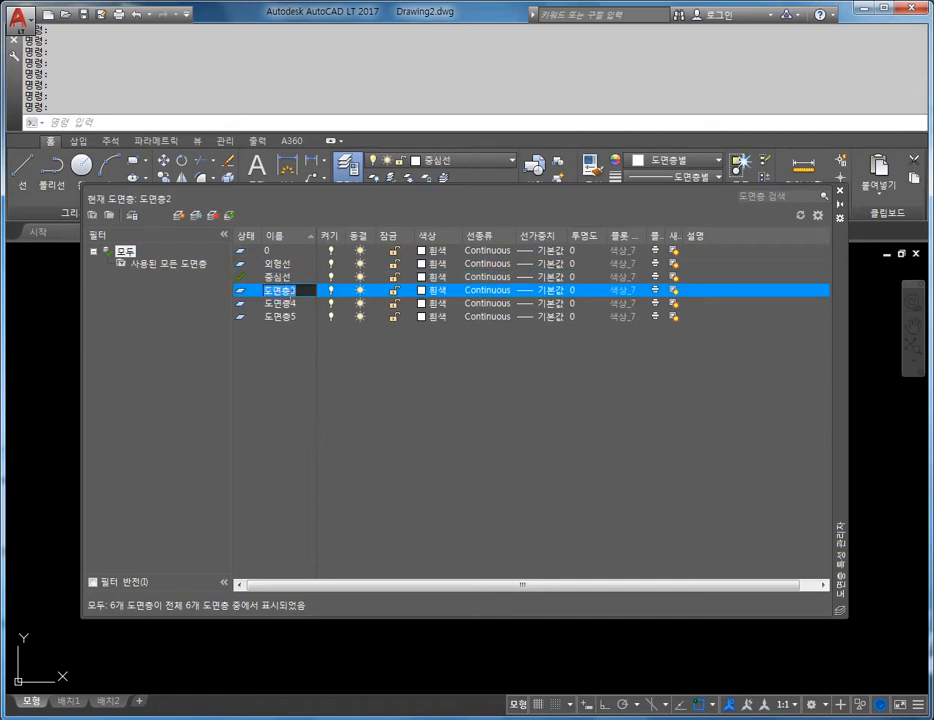
type("가")
type("사")
key("BackSpace")
type("상선")
key("Return")
Step: Rename layer 도면층4 as 숨은선 and layer 도면층5 as 윤곽선
left_click(283, 303)
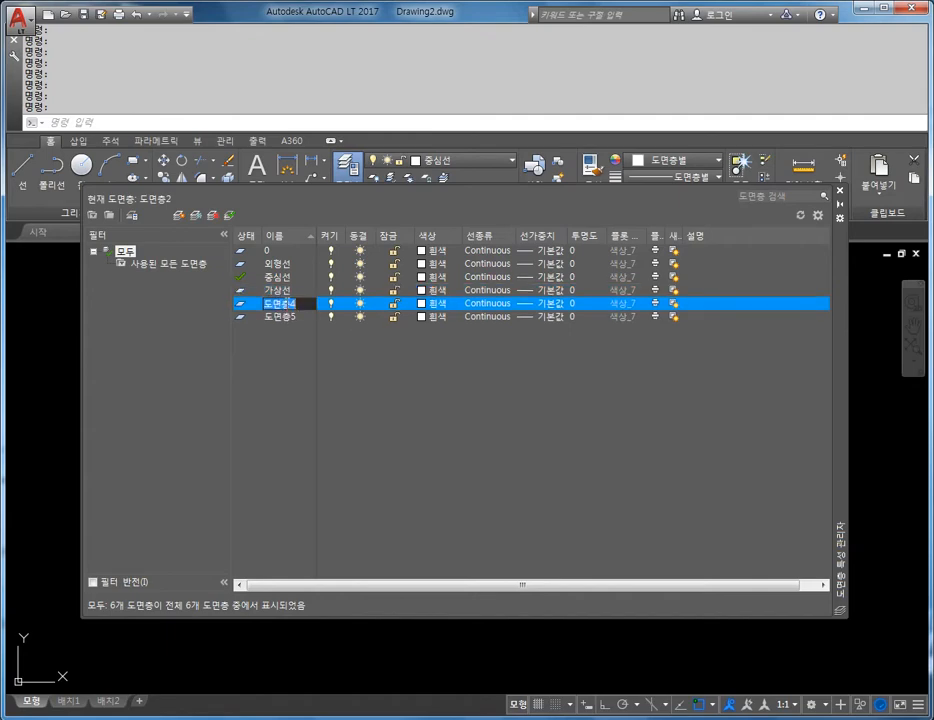
type("숨은선")
double_click(284, 317)
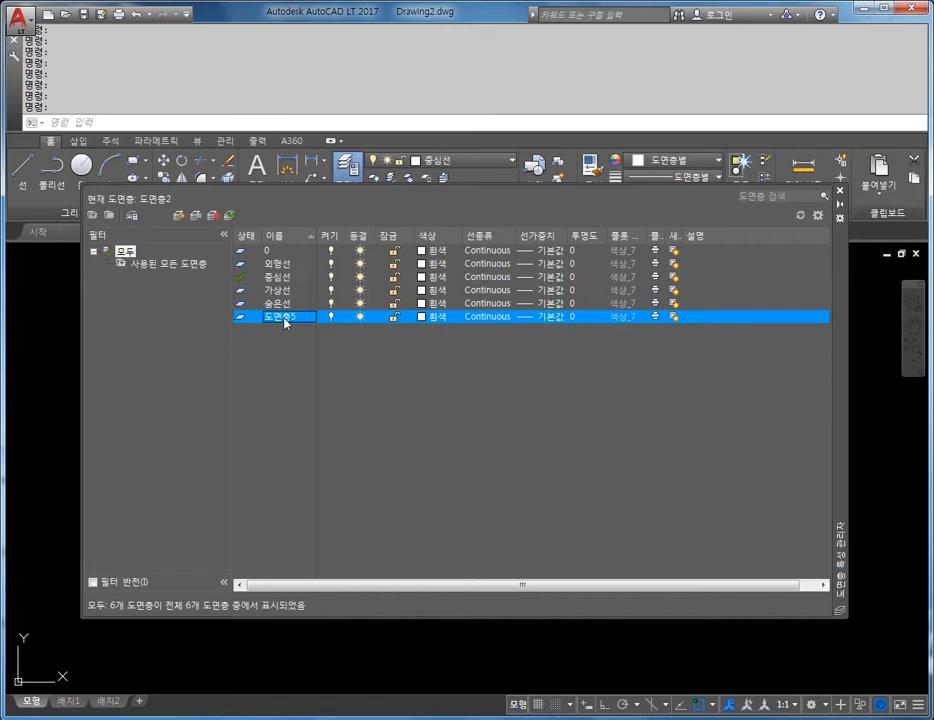
type("운ㄱ혀")
key("BackSpace")
key("BackSpace")
type("과선곽서")
key("Return")
Step: Set the color of the 외형선 layer to green (초록색)
left_click(433, 264)
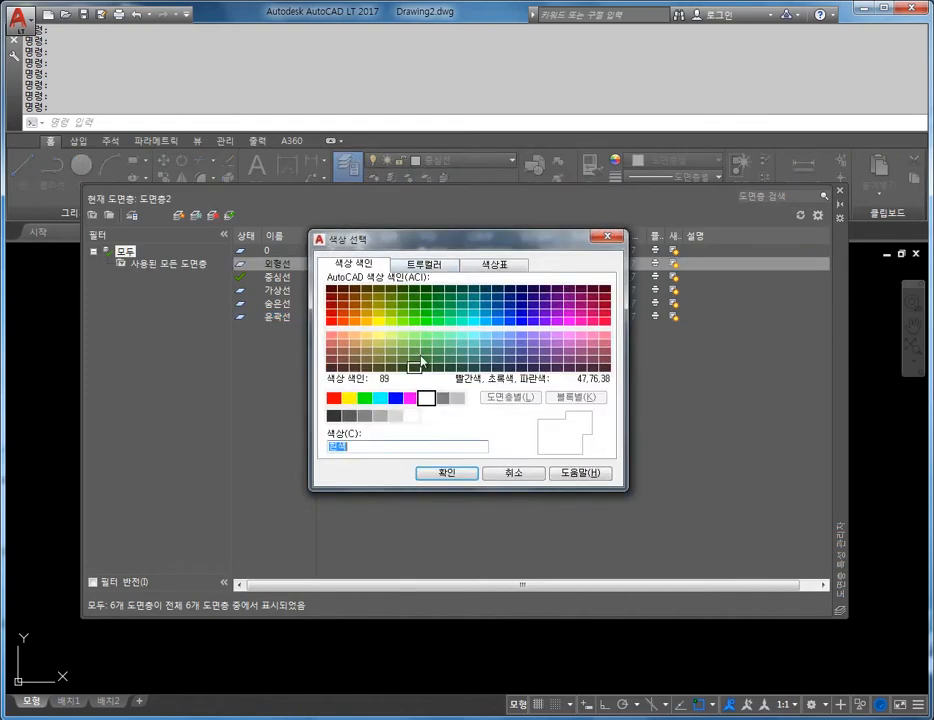
left_click(364, 398)
left_click(446, 472)
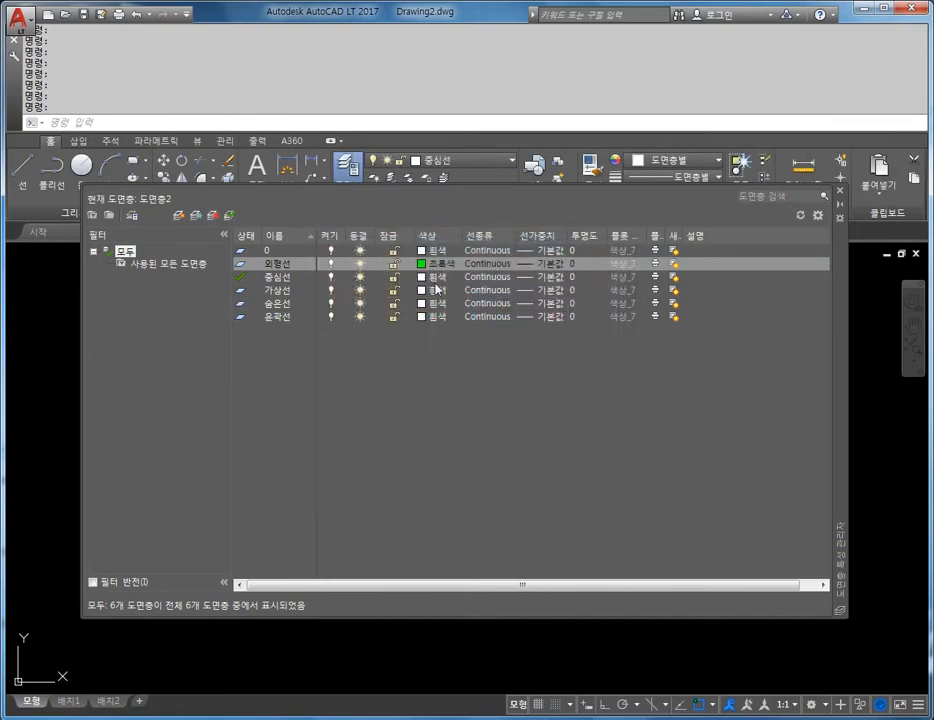
Step: Set the color of the 중심선 and 가상선 layers to red (빨간색)
left_click(434, 278)
left_click(335, 394)
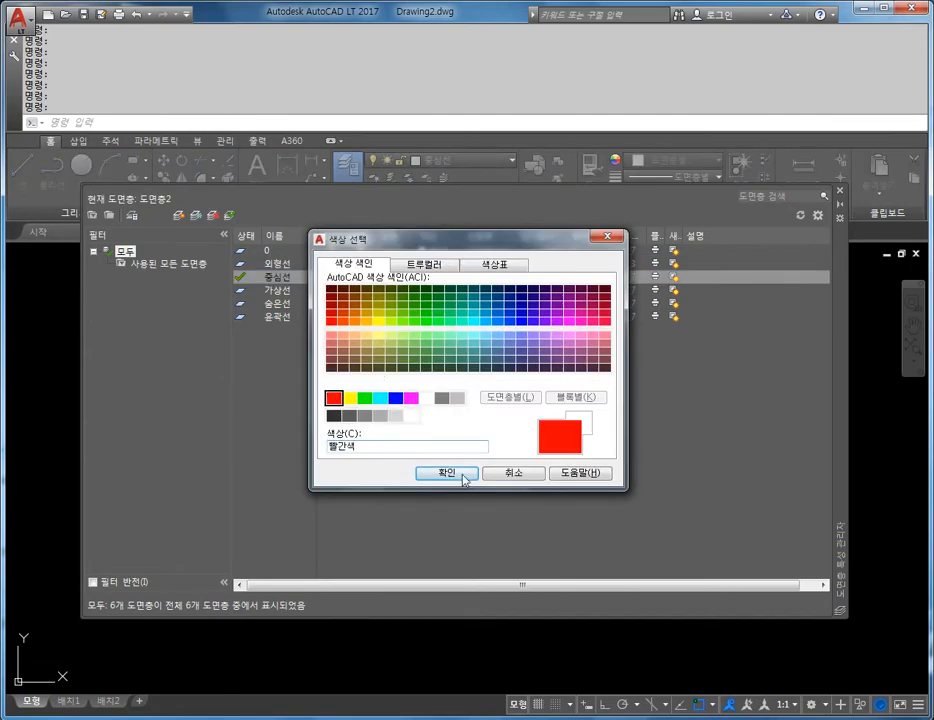
left_click(460, 474)
left_click(433, 290)
left_click(334, 397)
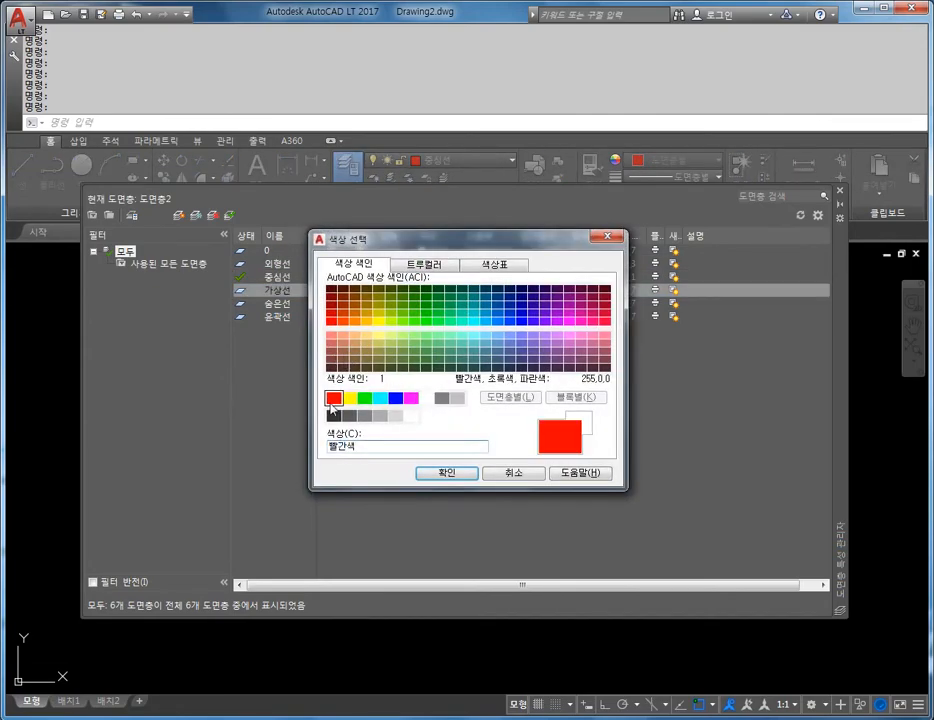
left_click(432, 477)
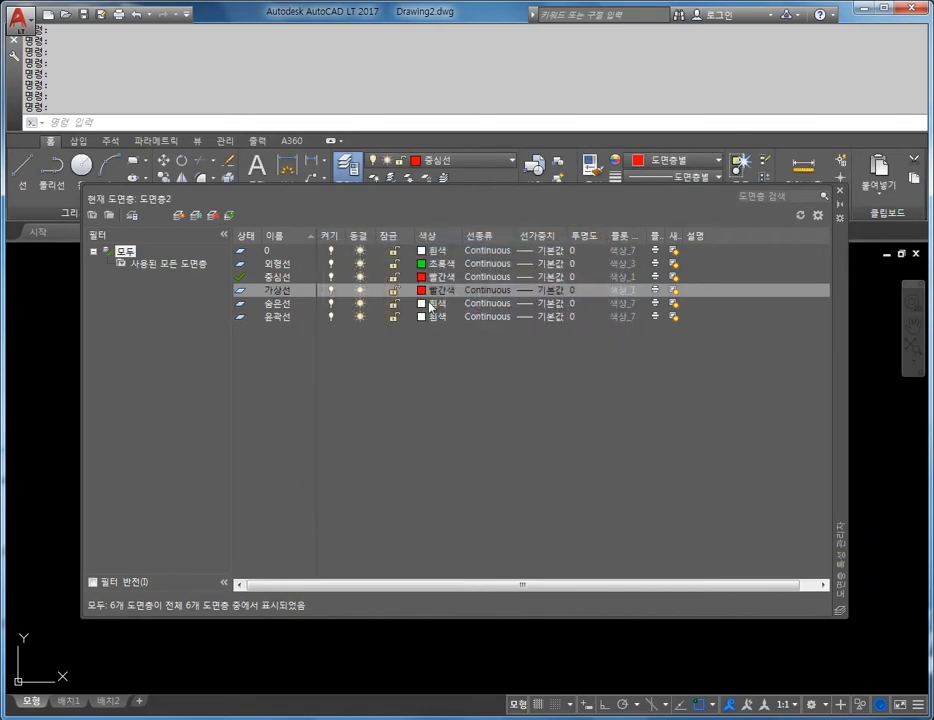
Step: Set the 숨은선 layer's color to yellow (노란색) and the 윤곽선 layer's color to cyan (하늘색)
left_click(432, 305)
left_click(349, 397)
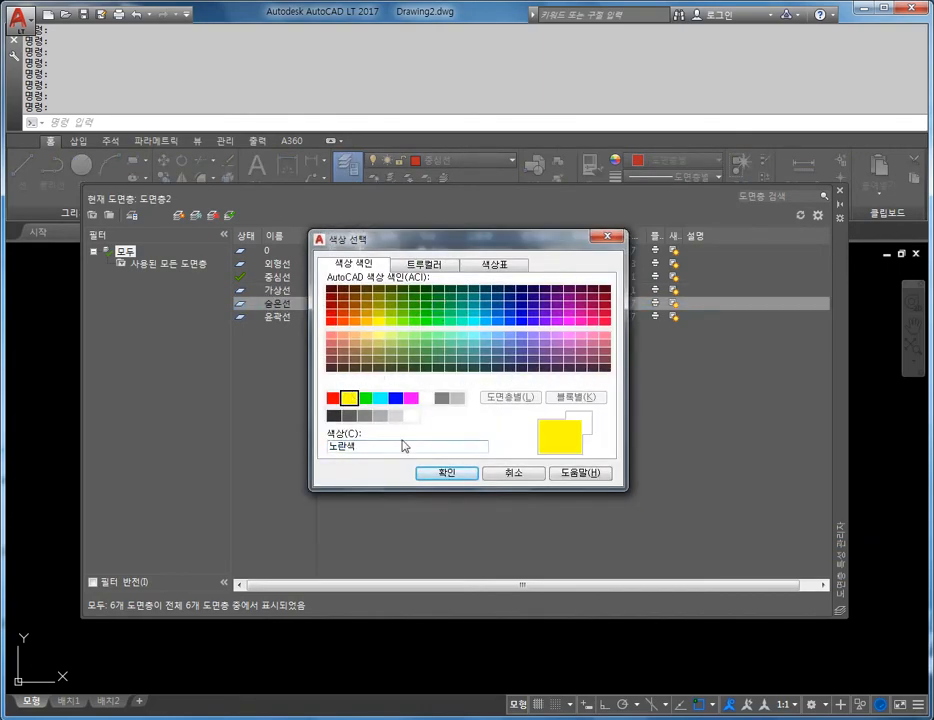
left_click(447, 473)
left_click(432, 317)
left_click(380, 398)
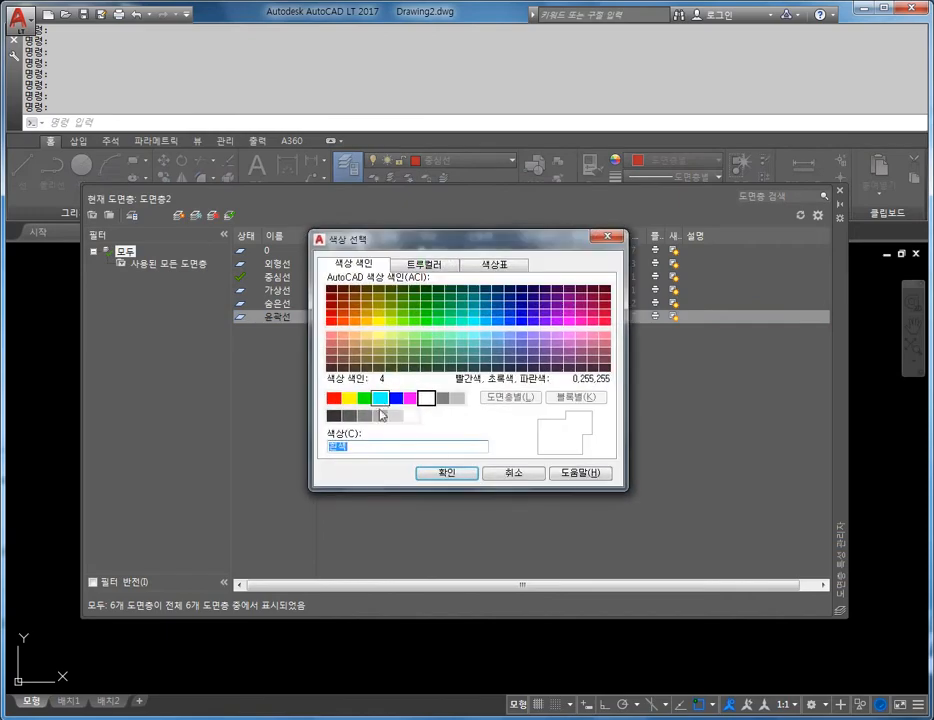
left_click(445, 474)
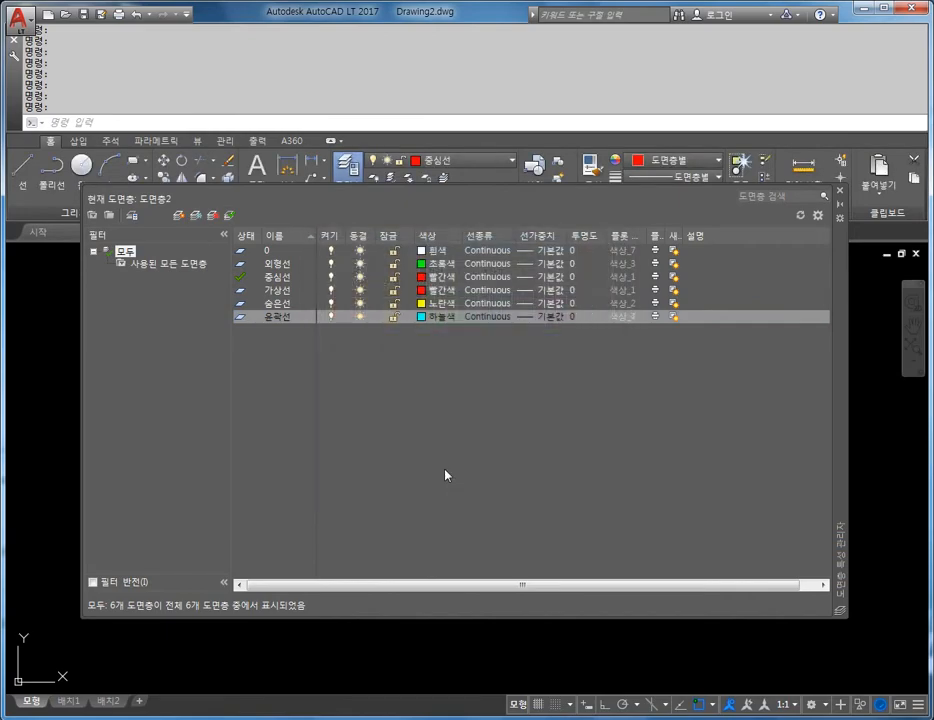
Step: Open the linetype selection for the 중심선 layer and load the CENTER linetype from acadltiso.lin
left_click(490, 279)
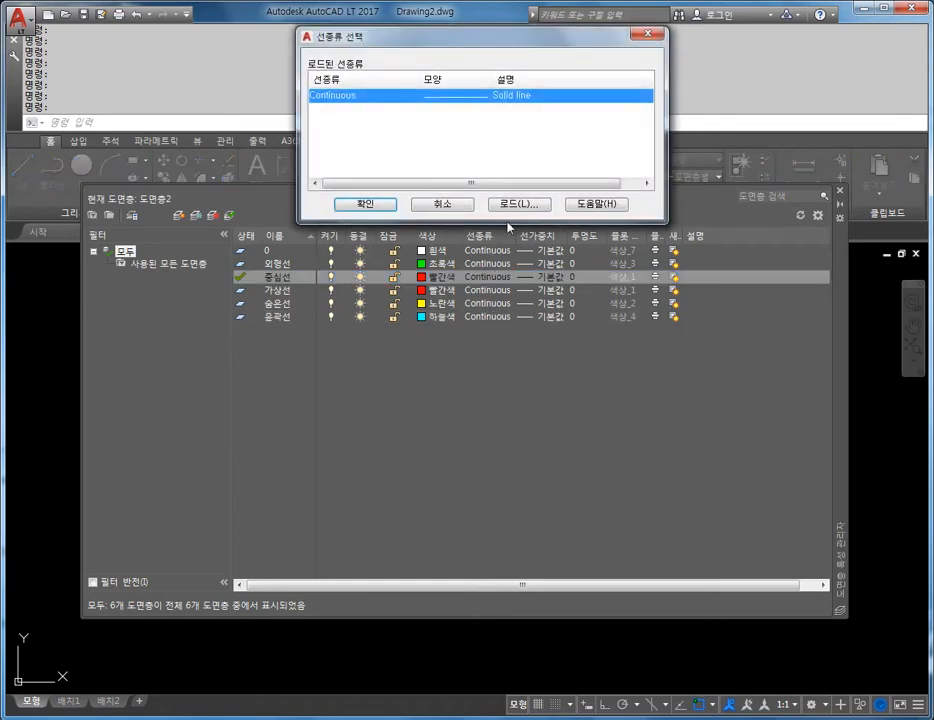
left_click(527, 204)
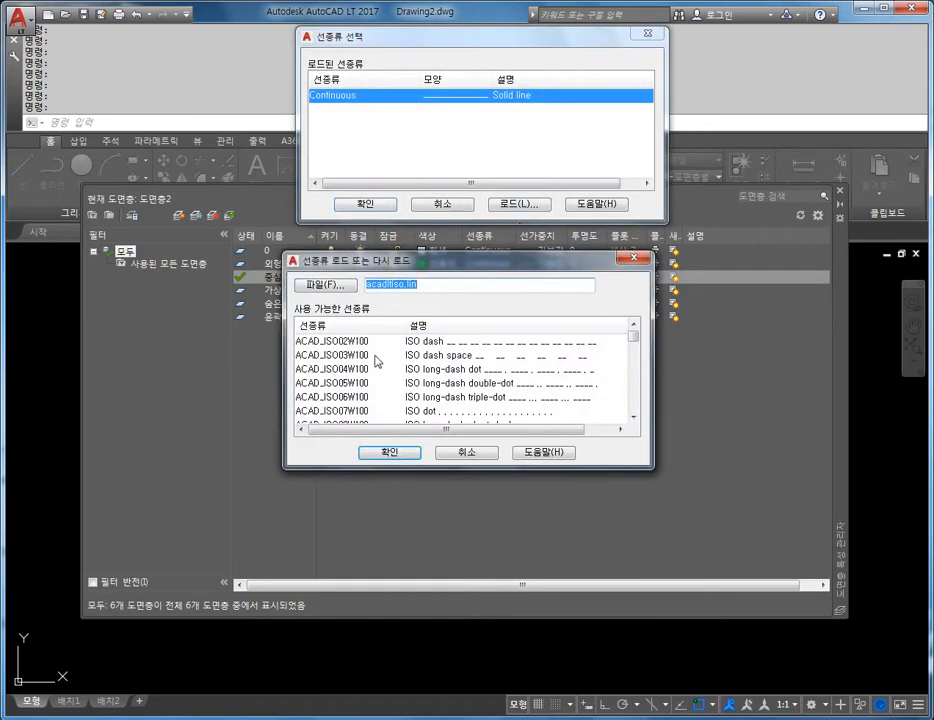
left_click(376, 357)
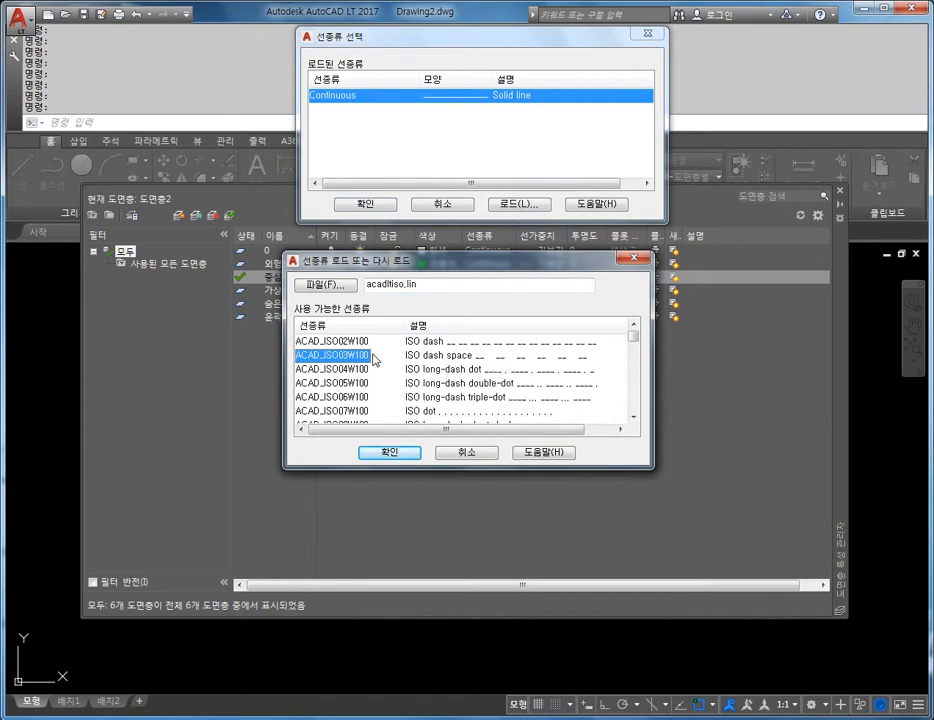
key("c")
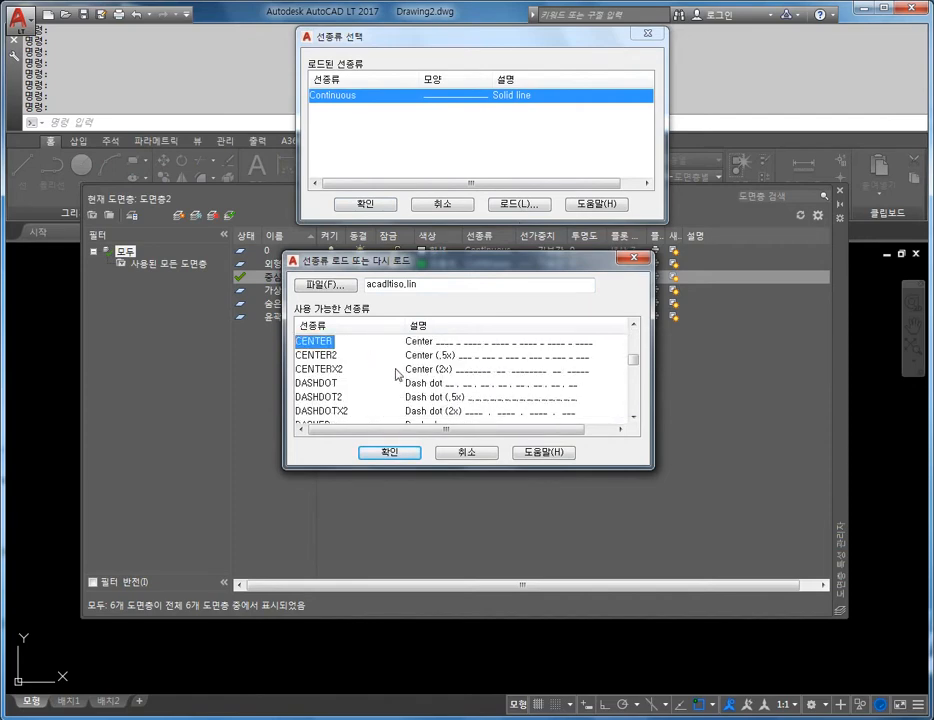
left_click(319, 384)
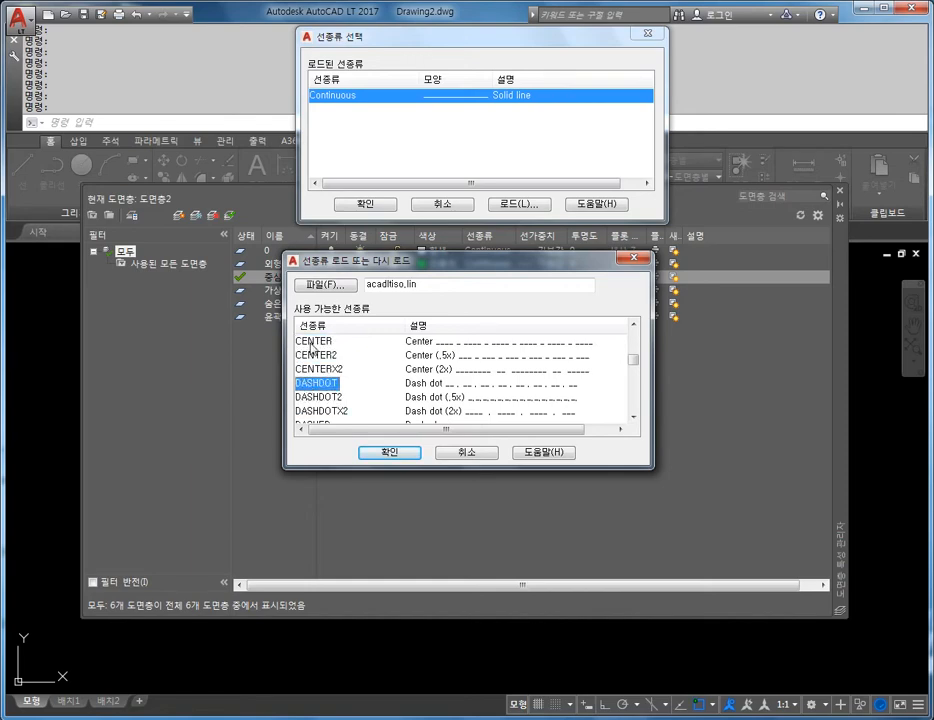
left_click(320, 356)
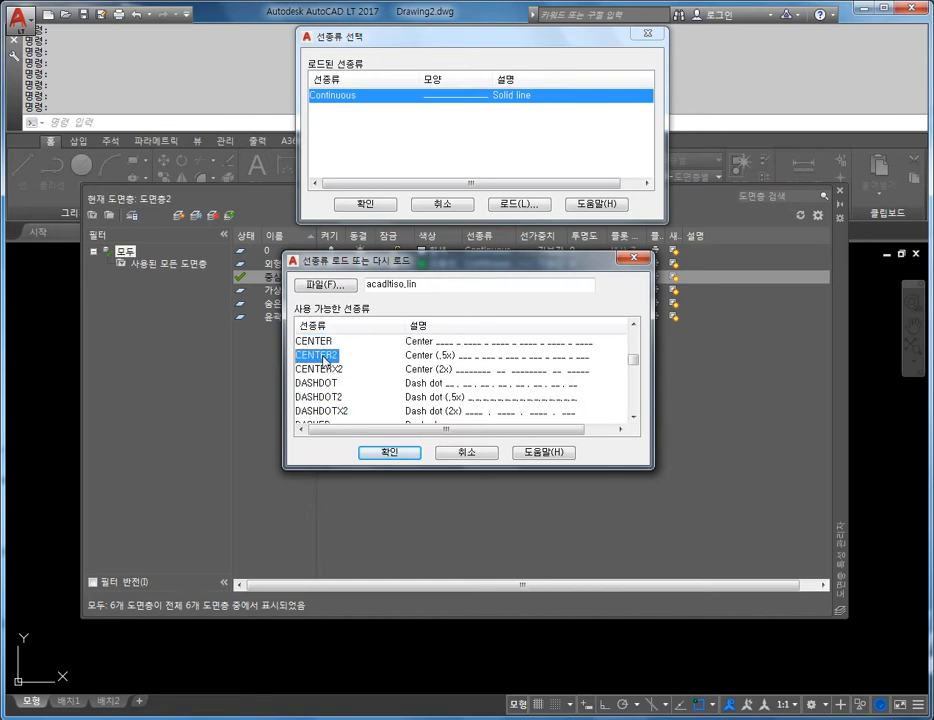
left_click(323, 344)
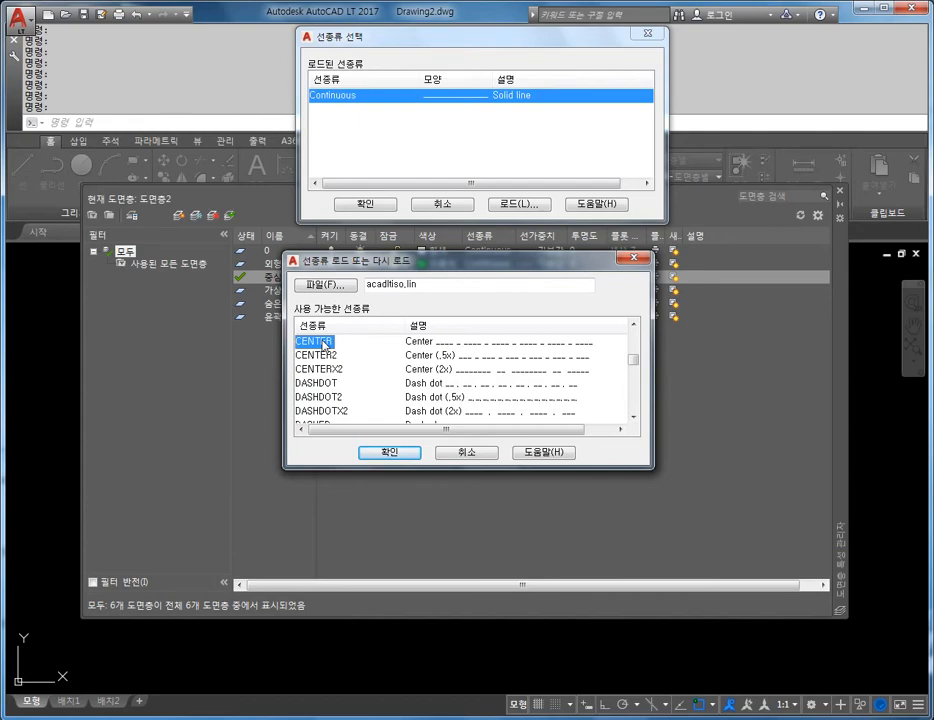
left_click(391, 453)
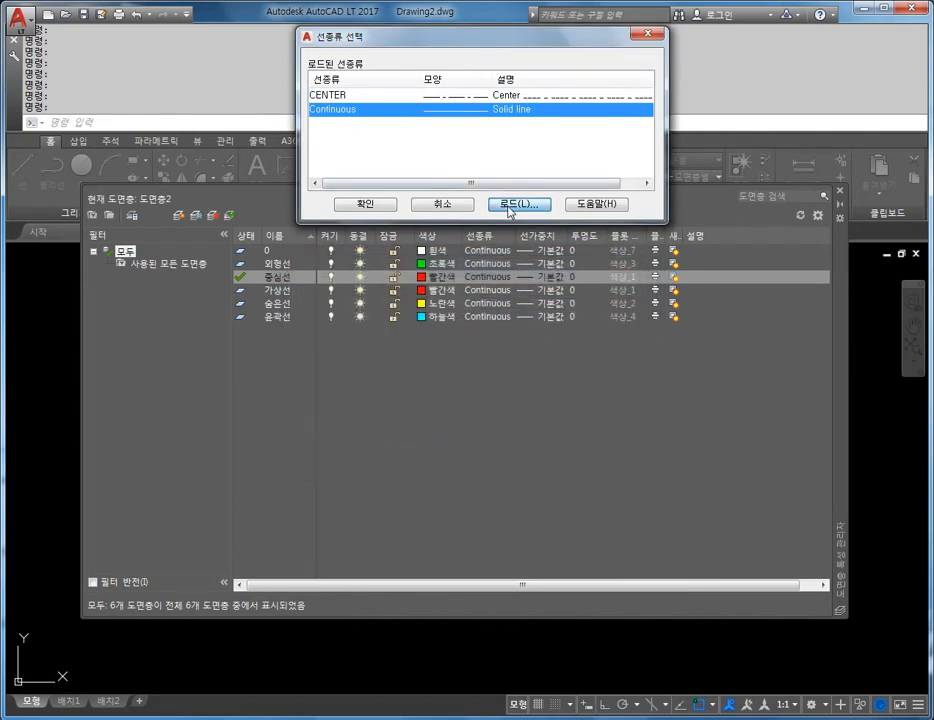
Step: Load the PHANTOM linetype from acadltiso.lin into the list of available linetypes
left_click(510, 205)
left_click(325, 355)
scroll(325, 355, "down", 10)
left_click(325, 355)
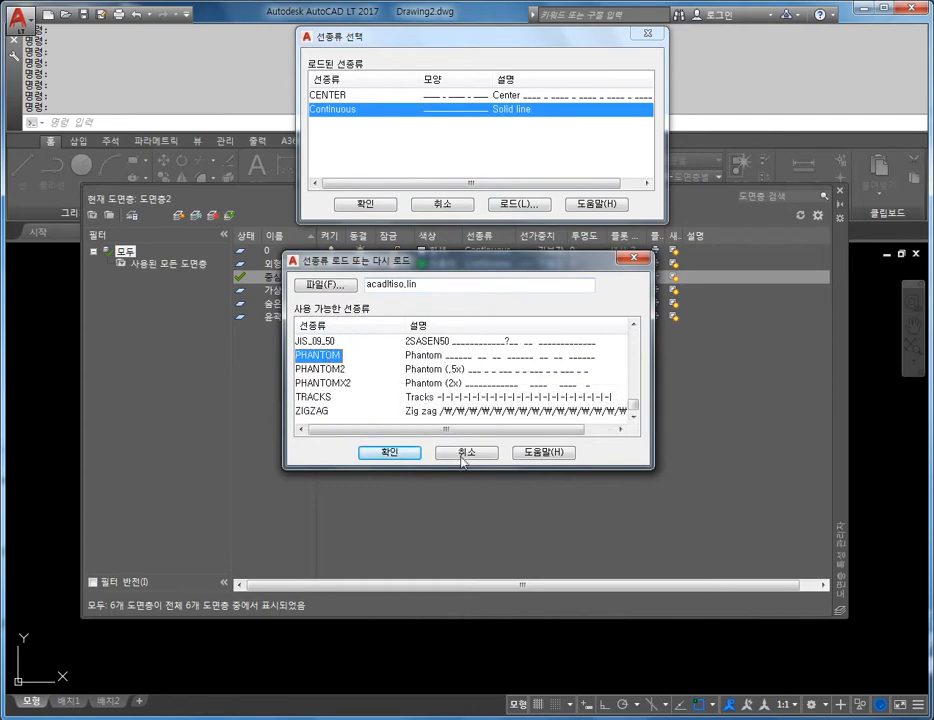
left_click(390, 452)
Step: Load the HIDDEN linetype from acadltiso.lin into the list of available linetypes
left_click(519, 203)
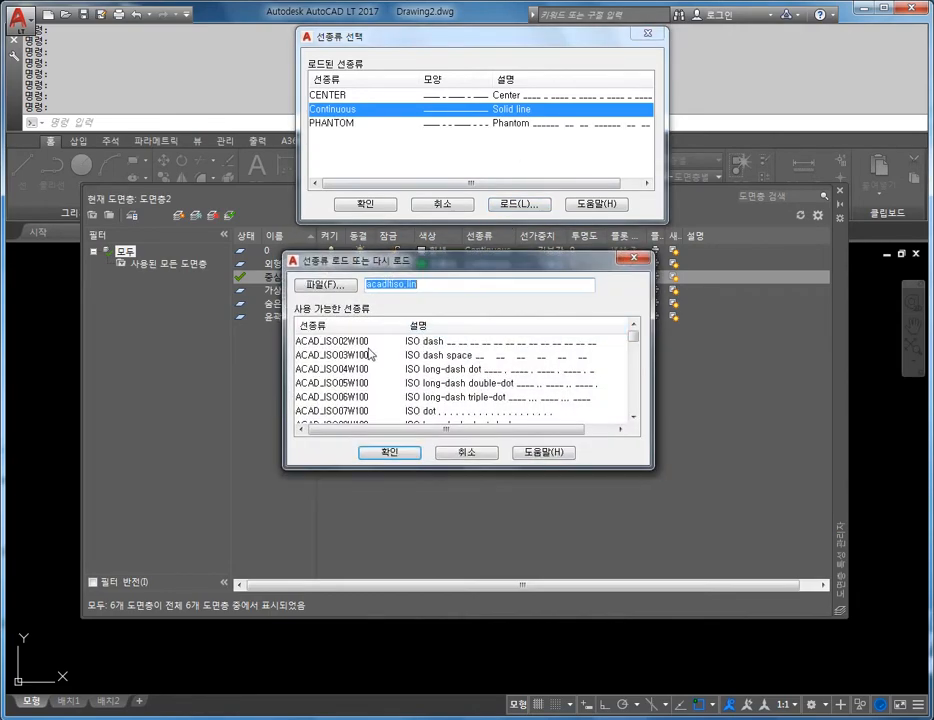
left_click(351, 357)
key("h")
left_click(389, 452)
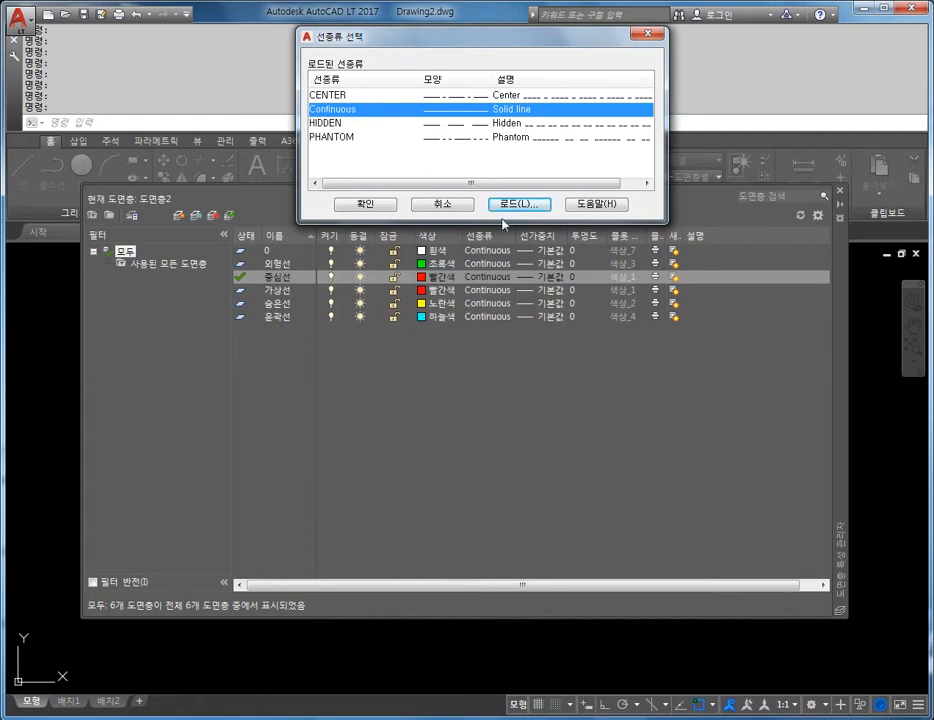
left_click(339, 96)
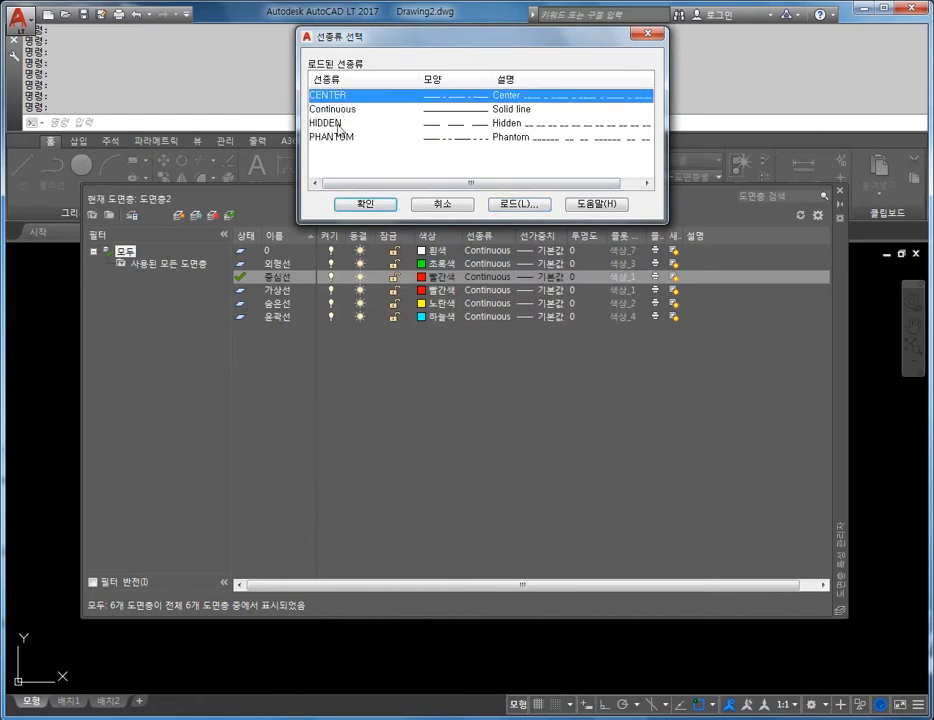
left_click(334, 137)
left_click(330, 123)
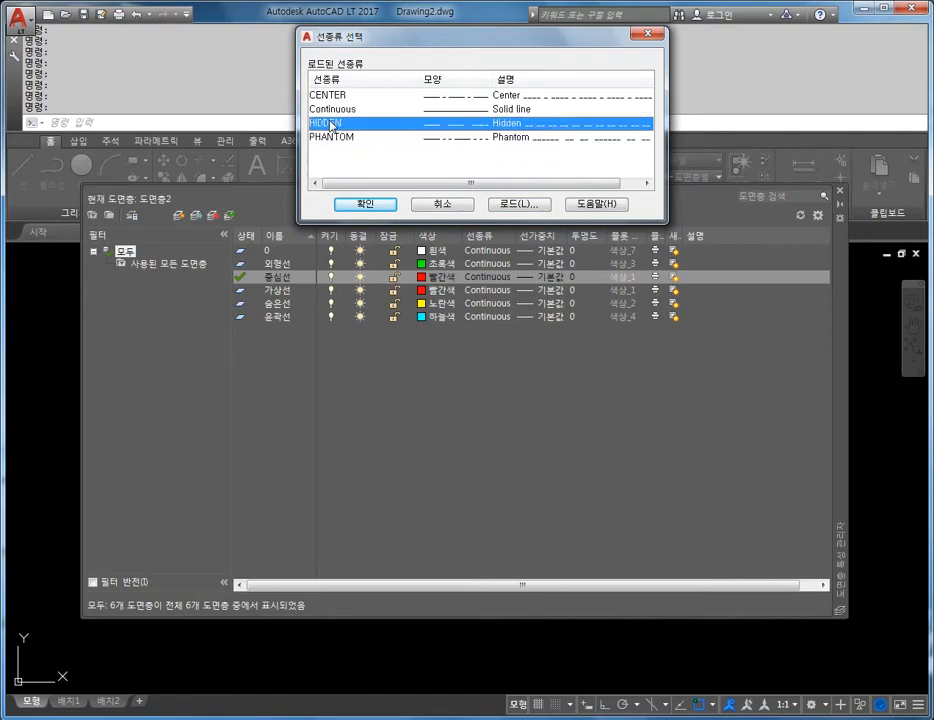
left_click(518, 204)
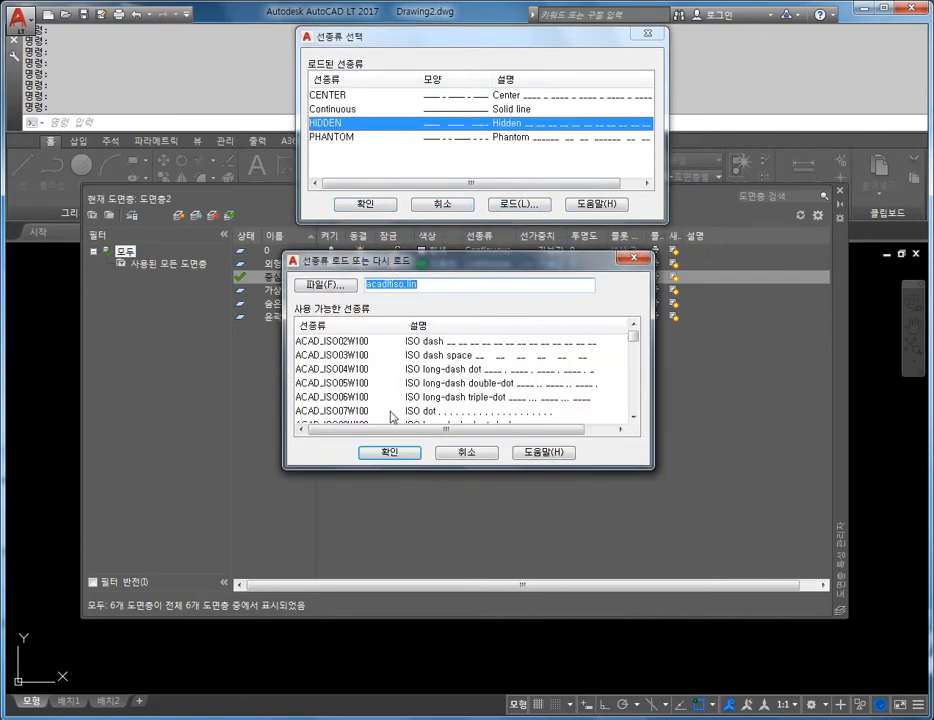
left_click(343, 356)
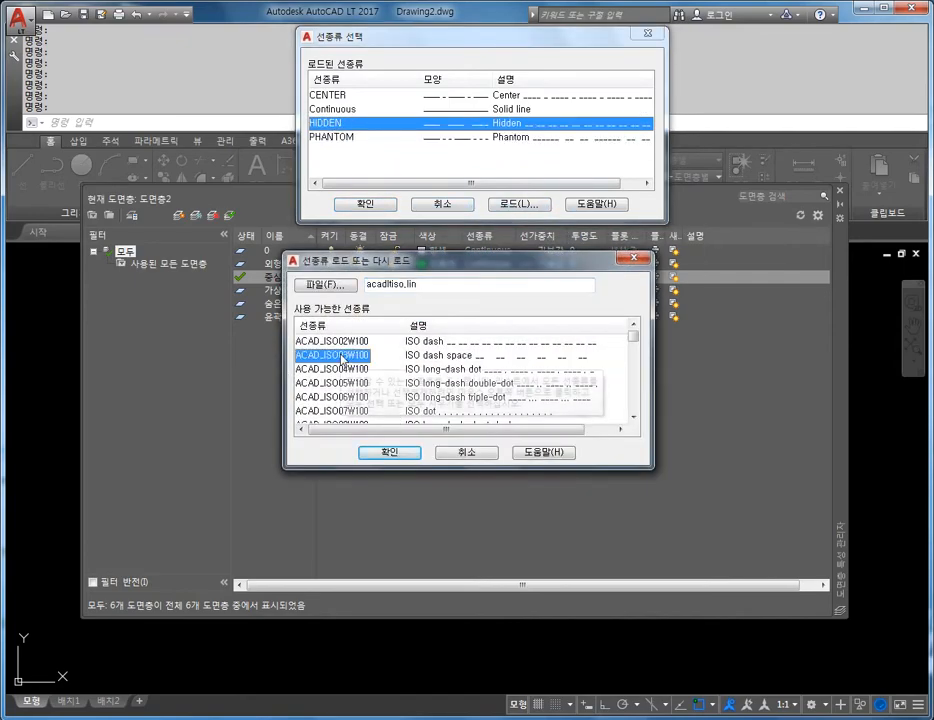
key("c")
key("h")
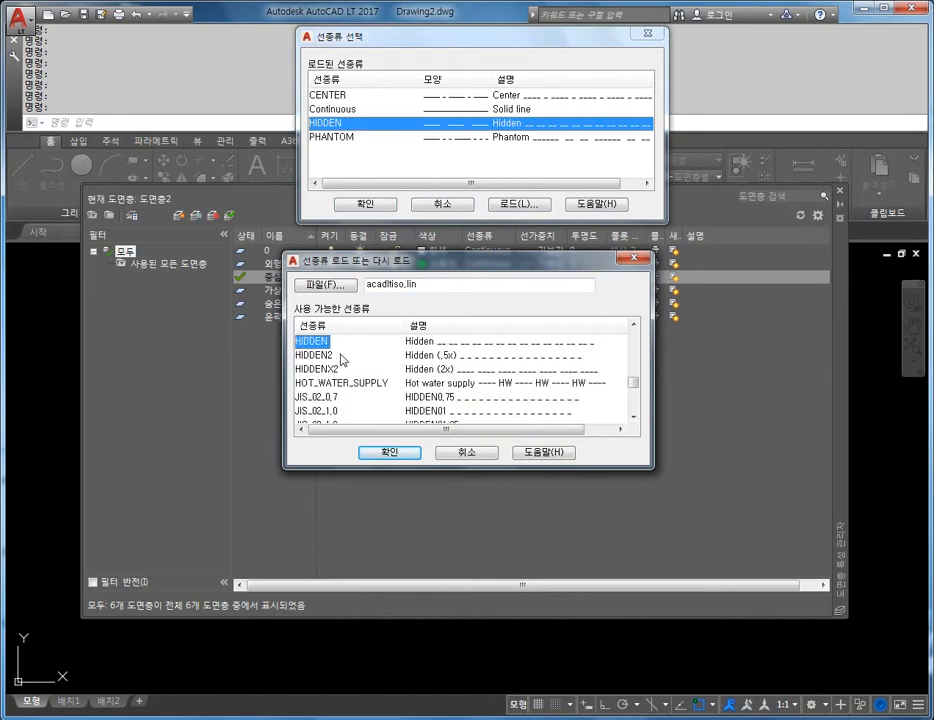
key("p")
left_click(478, 457)
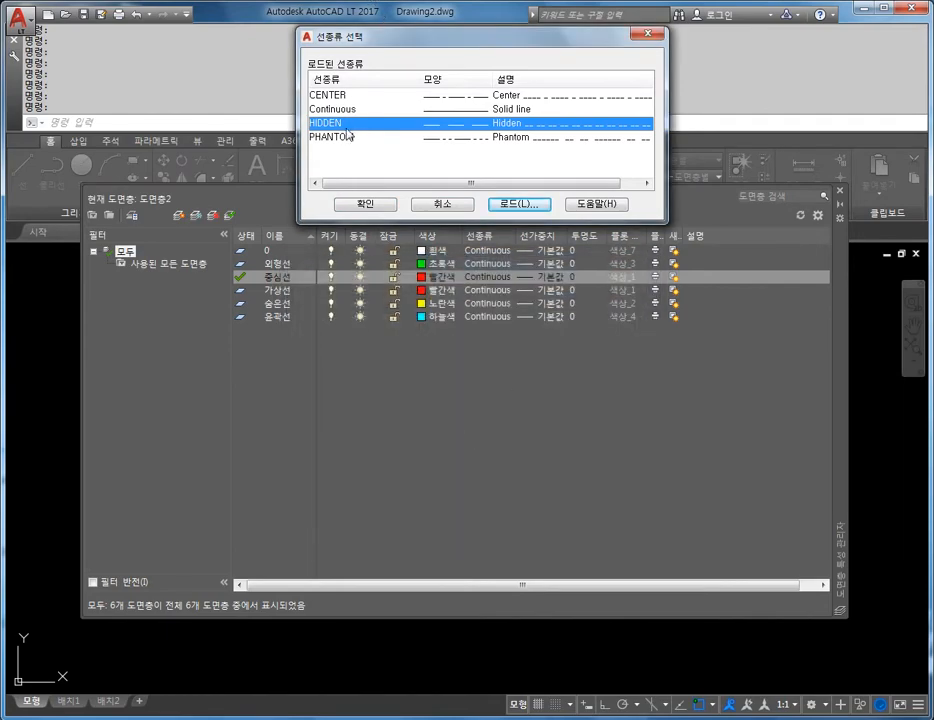
Step: Assign the CENTER linetype to the 중심선 layer and the PHANTOM linetype to the 가상선 layer
left_click(341, 97)
left_click(366, 203)
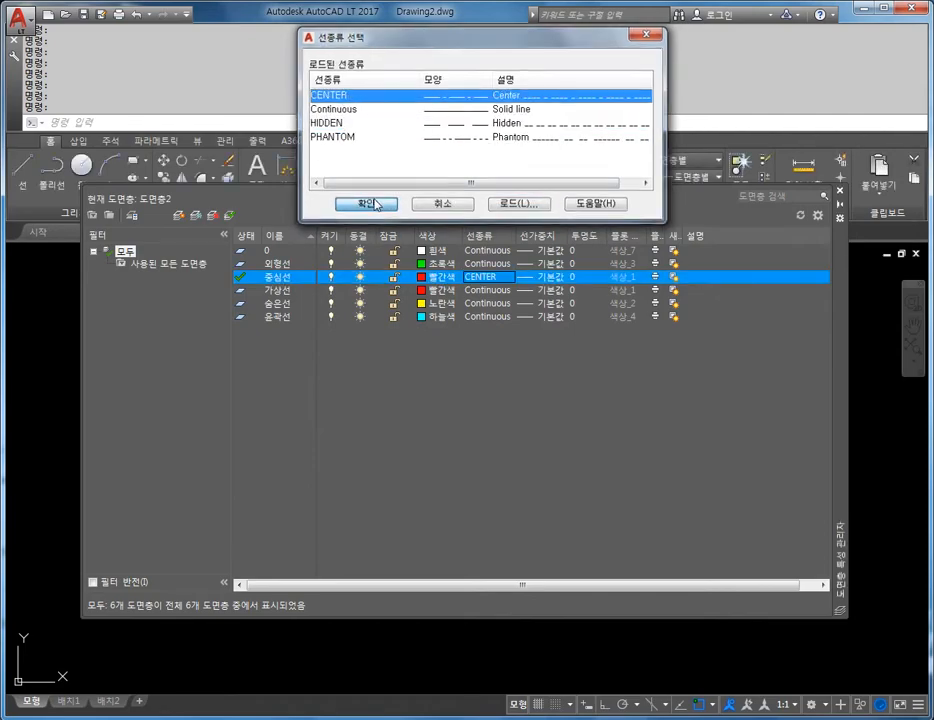
left_click(476, 293)
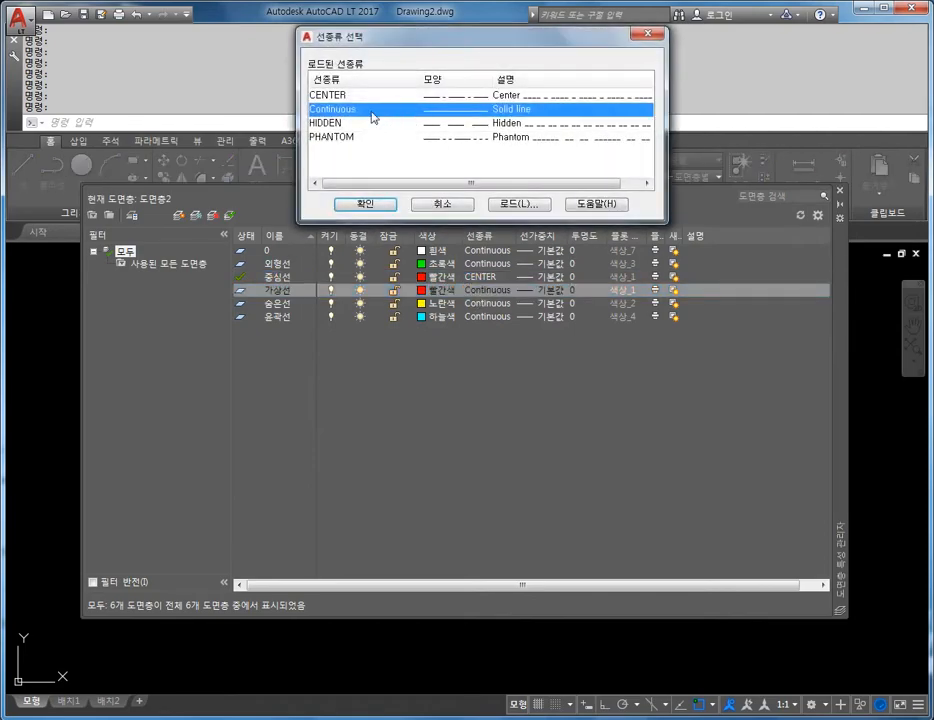
left_click(343, 137)
left_click(381, 209)
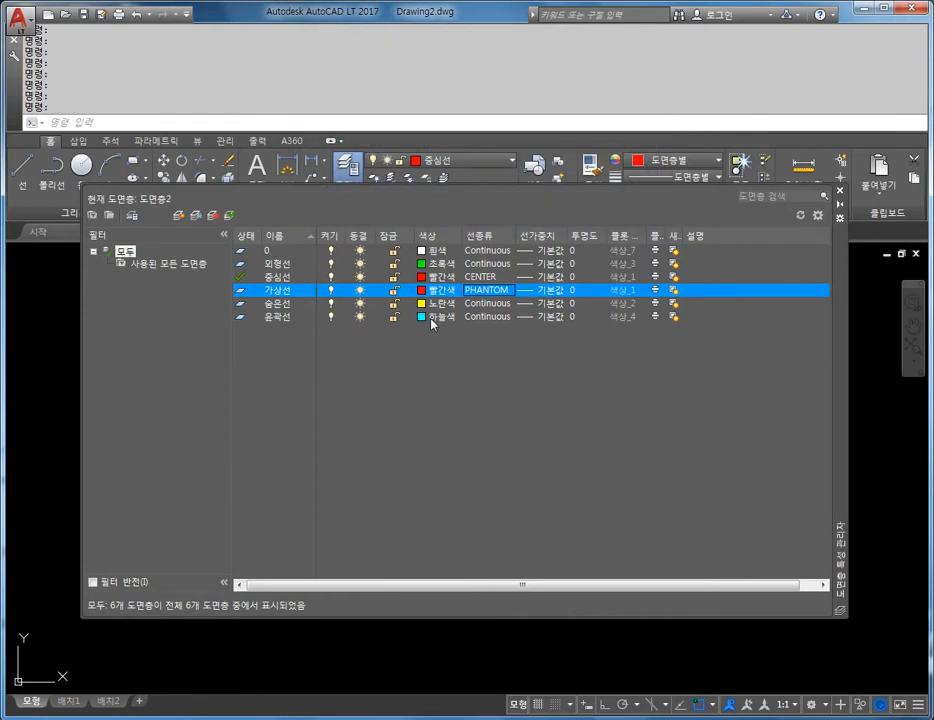
Step: Assign the HIDDEN linetype to the 숨은선 layer
left_click(437, 303)
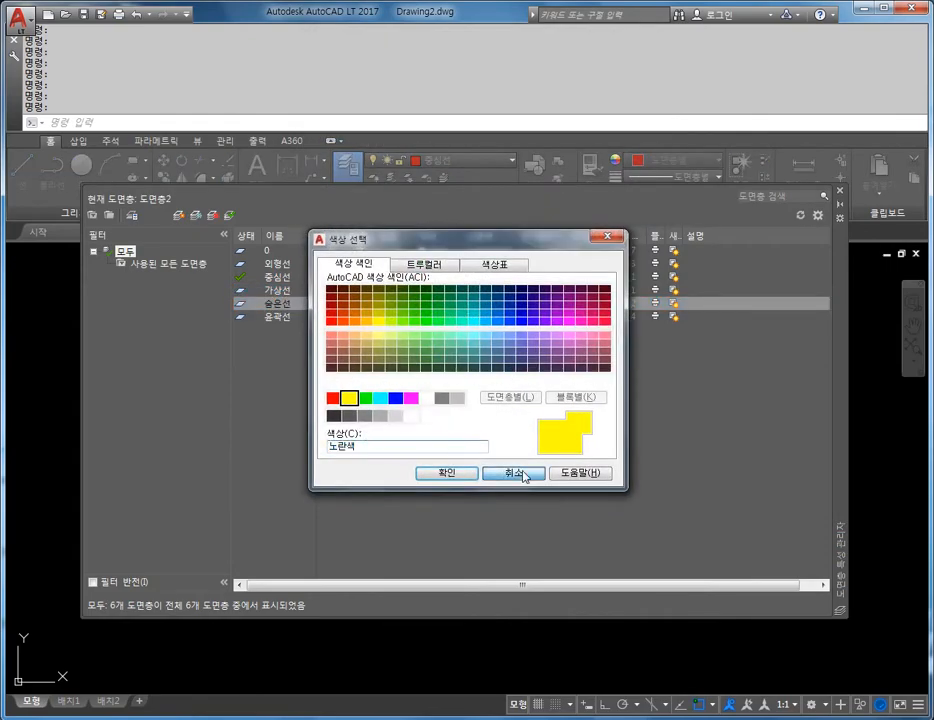
left_click(523, 469)
left_click(477, 306)
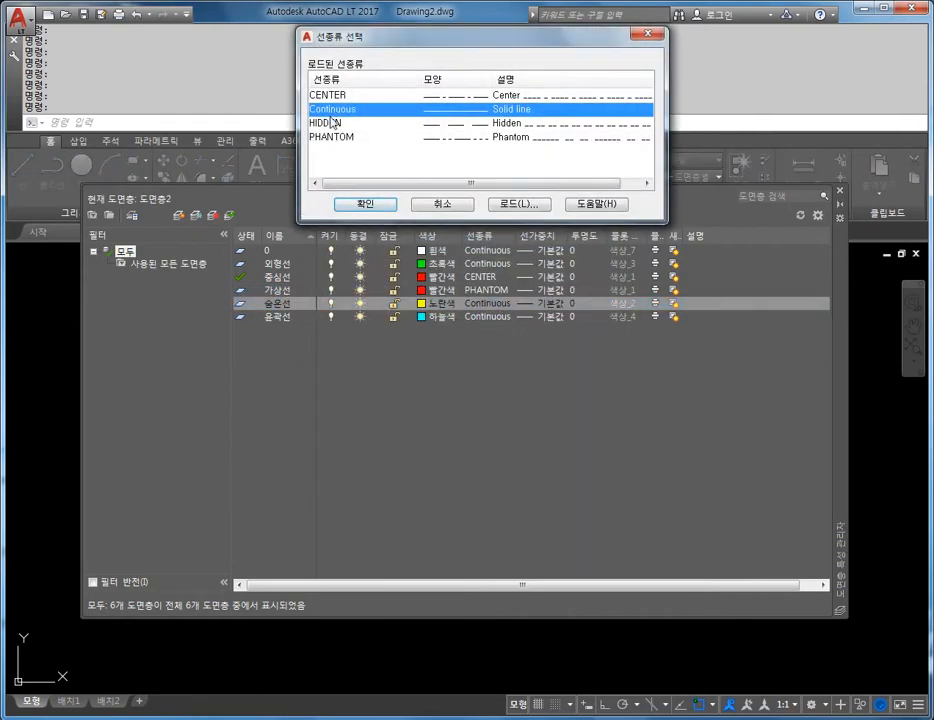
left_click(325, 122)
left_click(380, 204)
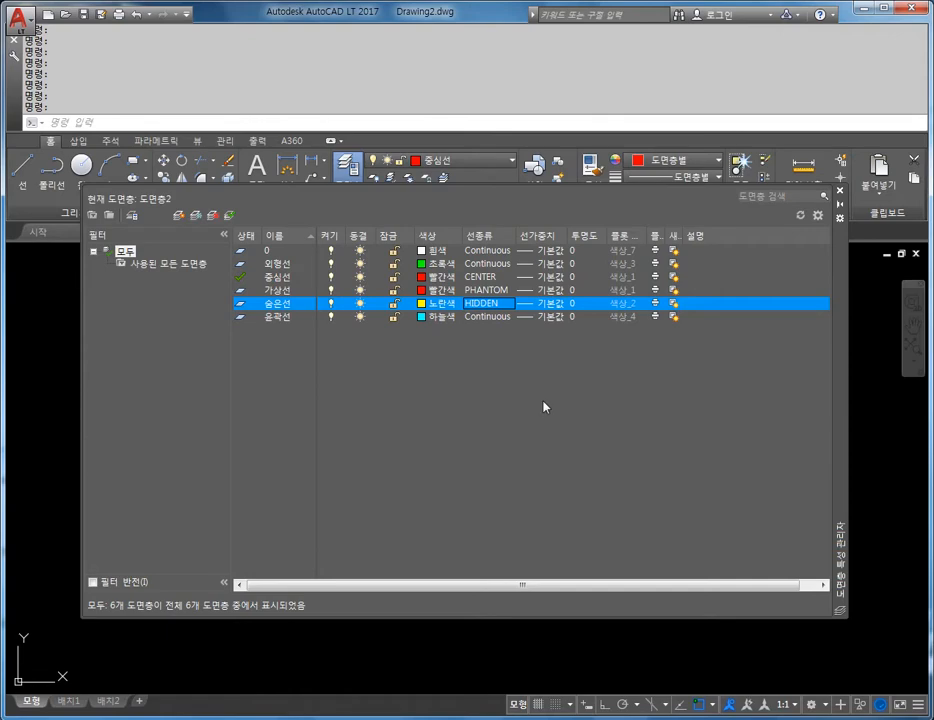
Step: Set the 외형선 layer's lineweight to 0.35 mm
left_click(550, 265)
left_click(473, 357)
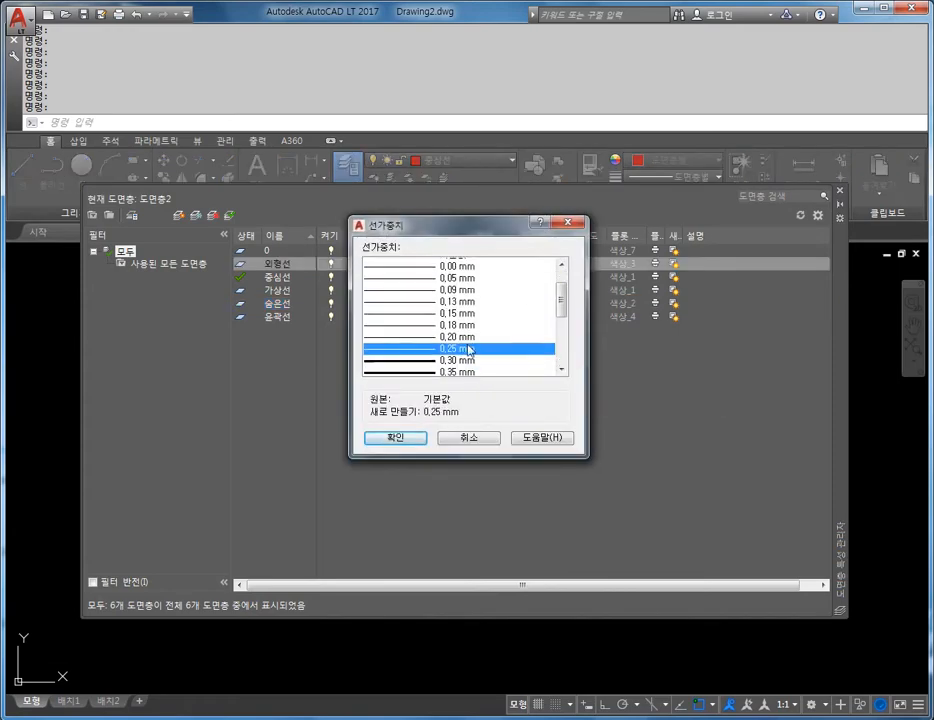
scroll(468, 349, "down", 1)
left_click(468, 349)
left_click(396, 437)
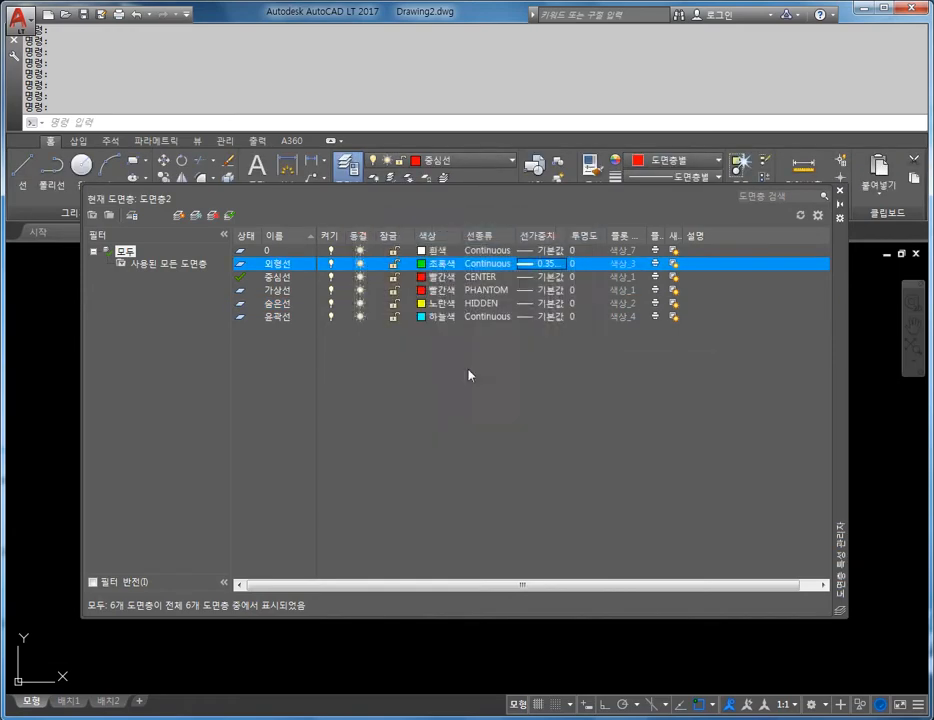
Step: Set the lineweight of the 중심선 and 가상선 layers to 0.18 mm
left_click(546, 277)
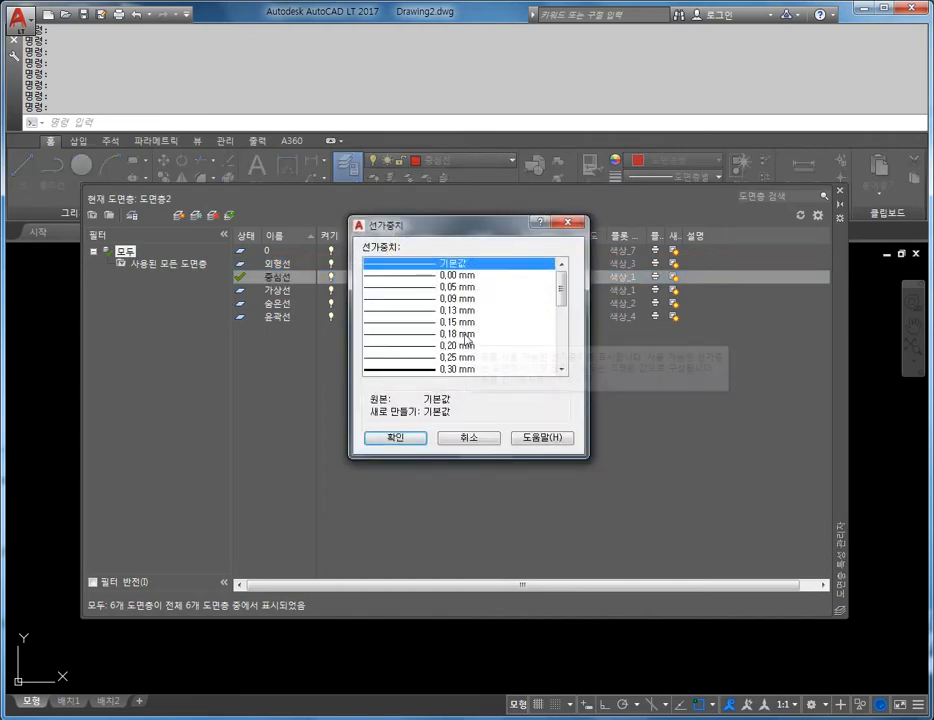
left_click(466, 334)
left_click(394, 438)
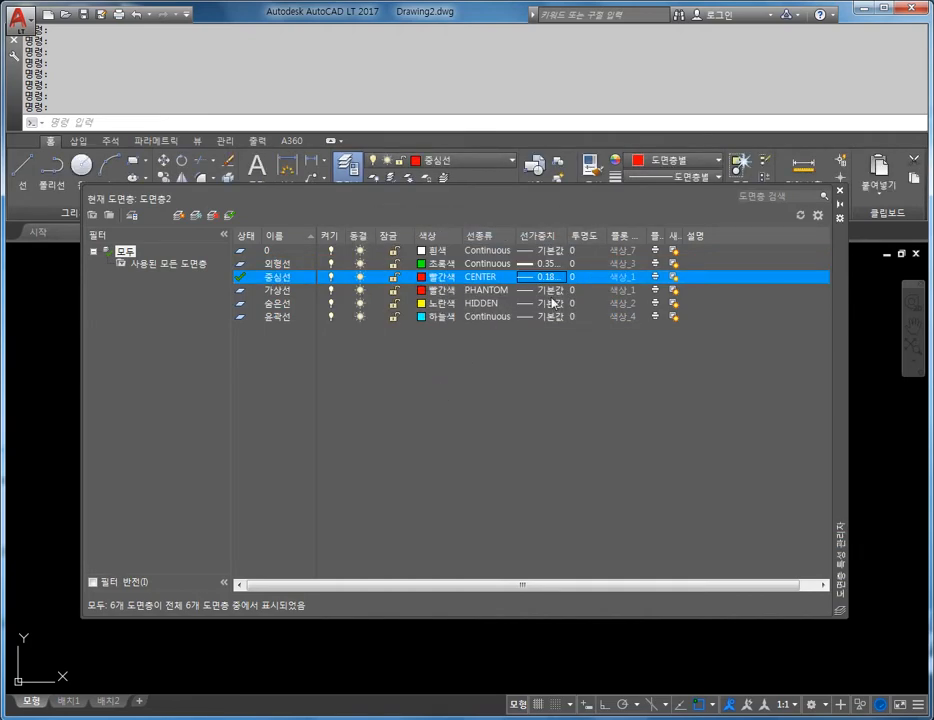
left_click(548, 290)
left_click(466, 334)
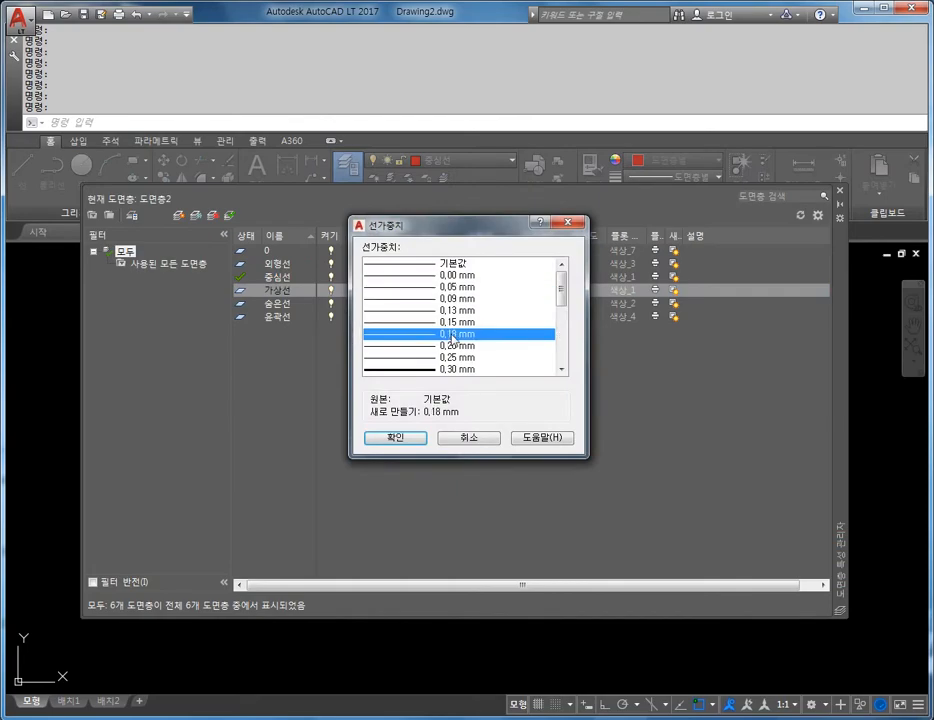
left_click(410, 442)
Step: Set the 숨은선 layer's lineweight to 0.25 mm
left_click(546, 303)
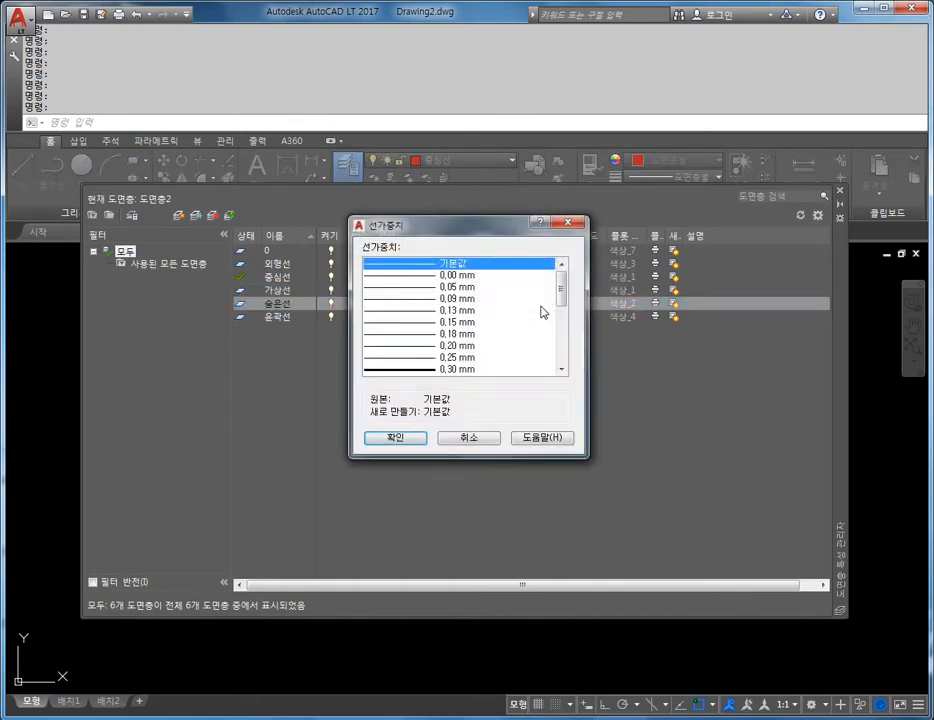
left_click(463, 357)
left_click(414, 437)
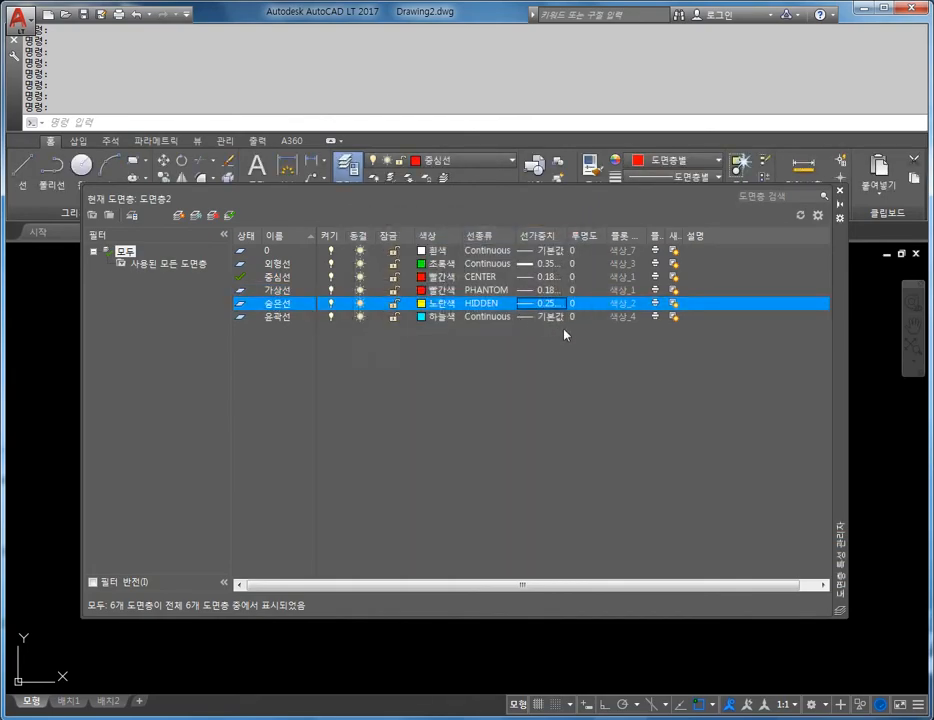
Step: Set the 윤곽선 layer's lineweight to 0.50 mm
left_click(564, 318)
left_click(480, 340)
scroll(478, 338, "down", 5)
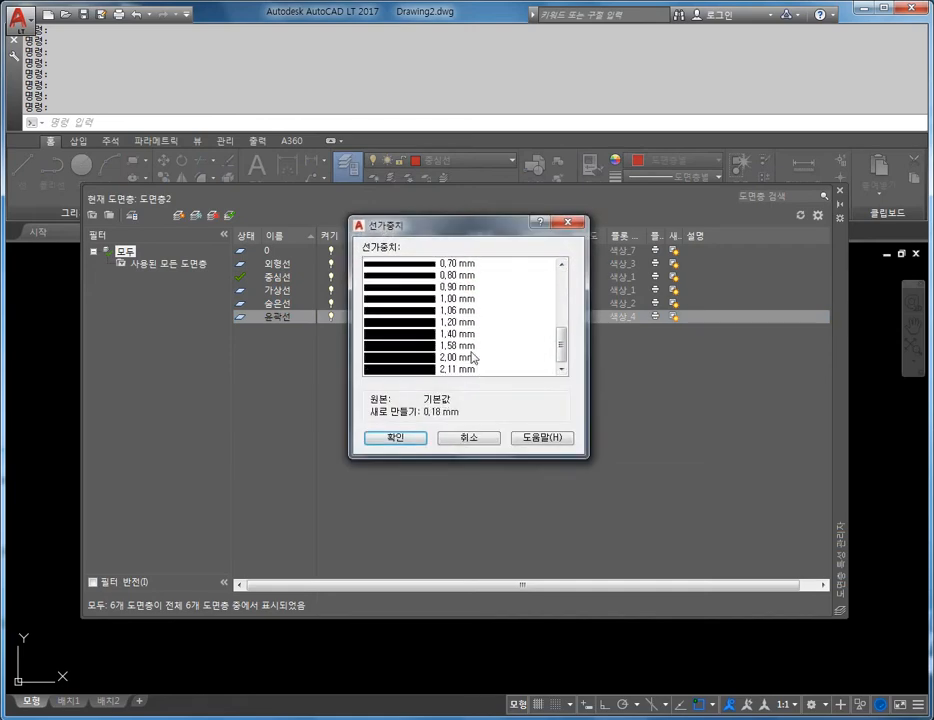
scroll(470, 335, "up", 1)
left_click(453, 262)
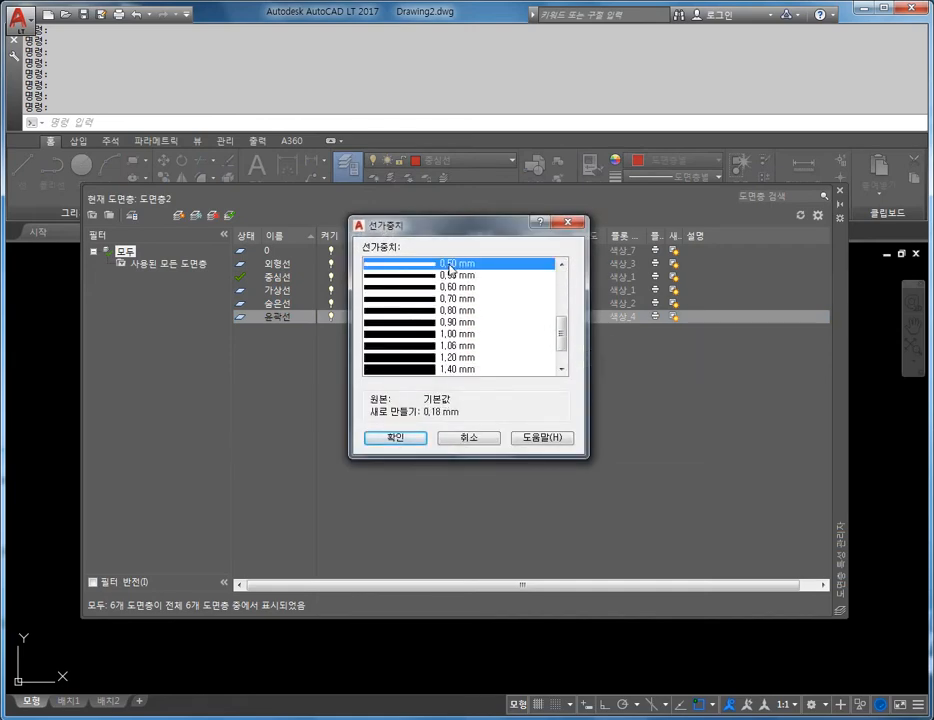
left_click(405, 440)
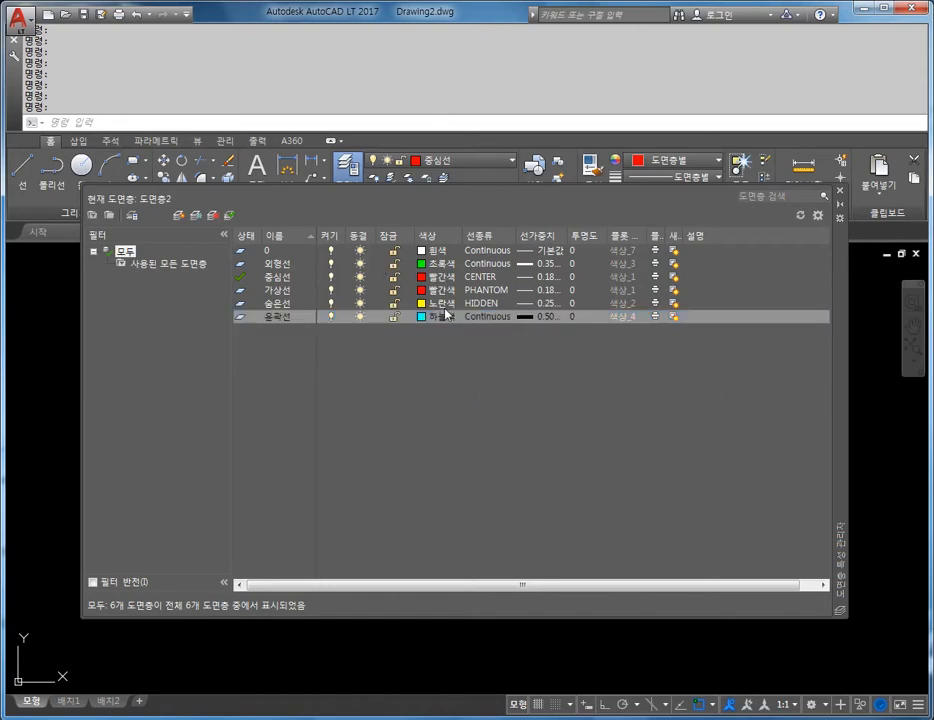
Step: Close the layer properties manager and choose 중심선 as the current layer
left_click(838, 194)
left_click(425, 160)
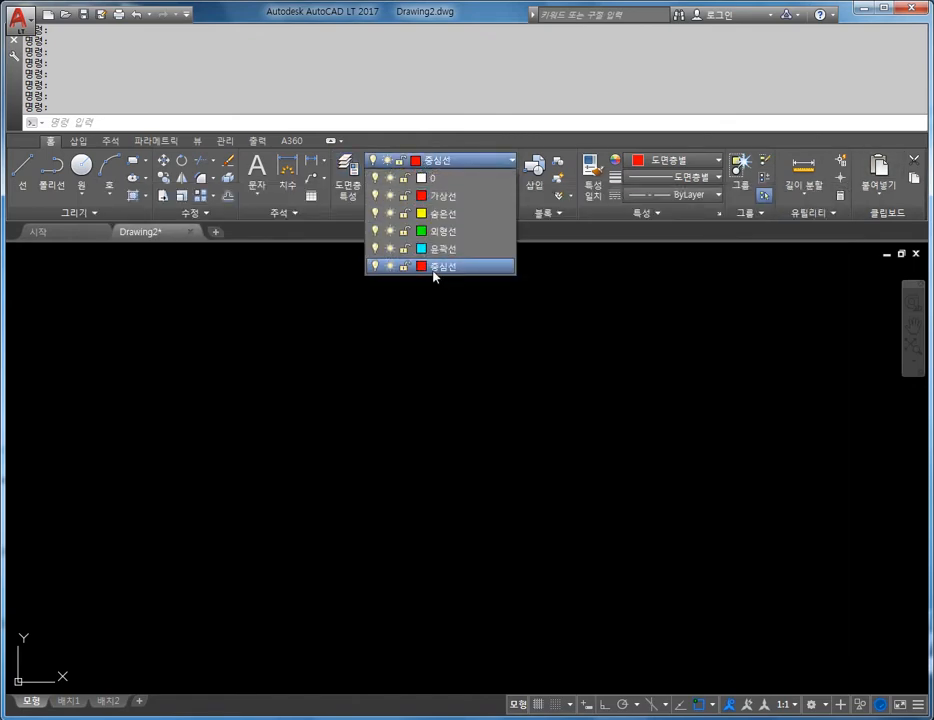
left_click(434, 268)
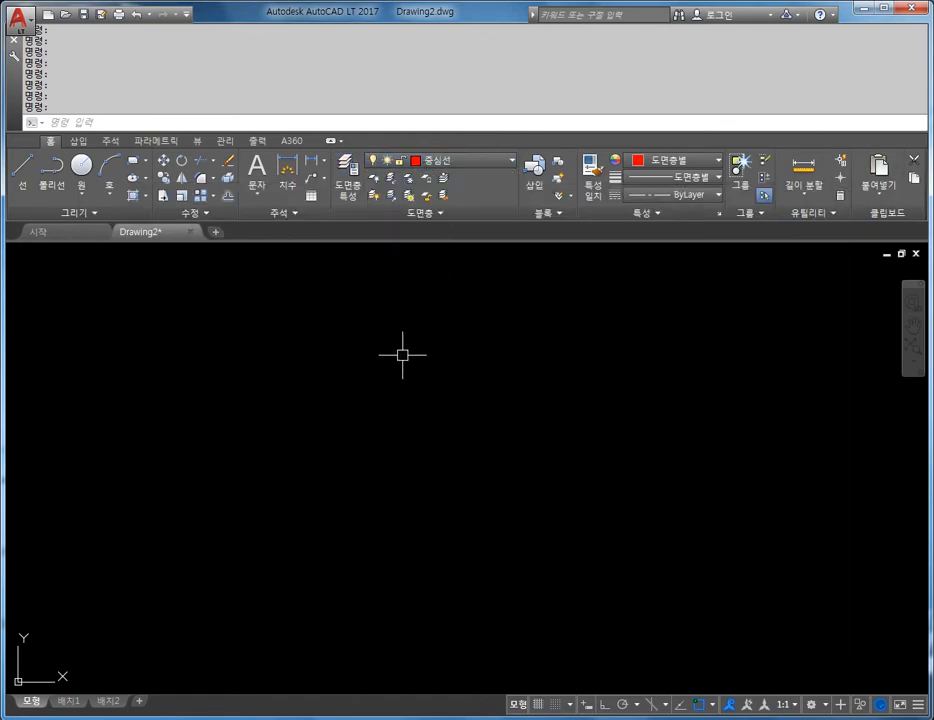
Step: Create a new dimension style named 1 based on ISO-25 for all dimensions and continue to its settings
type("d")
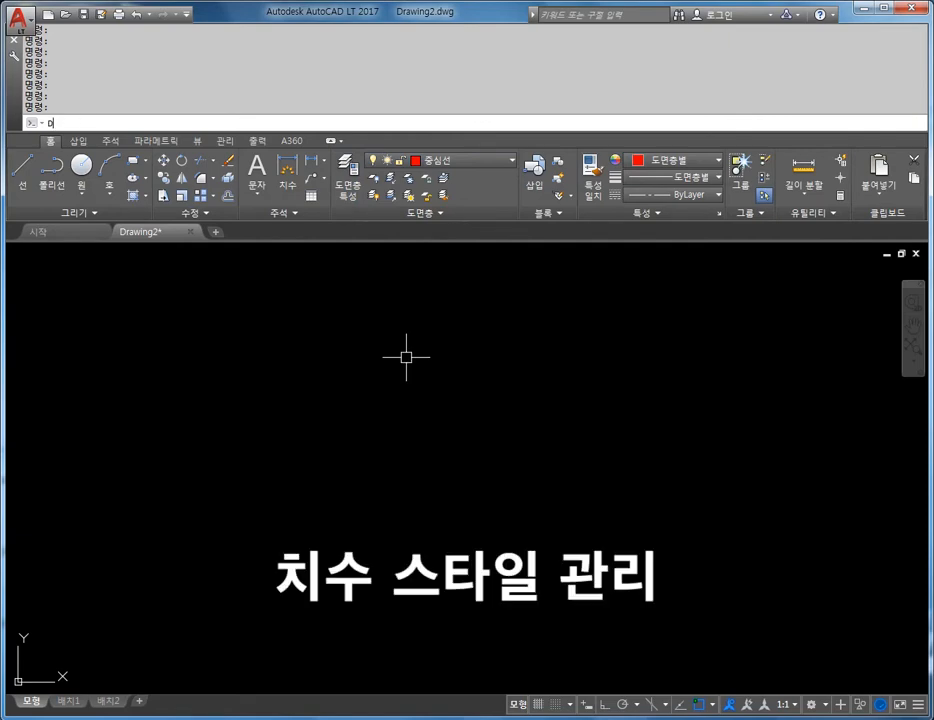
key("Return")
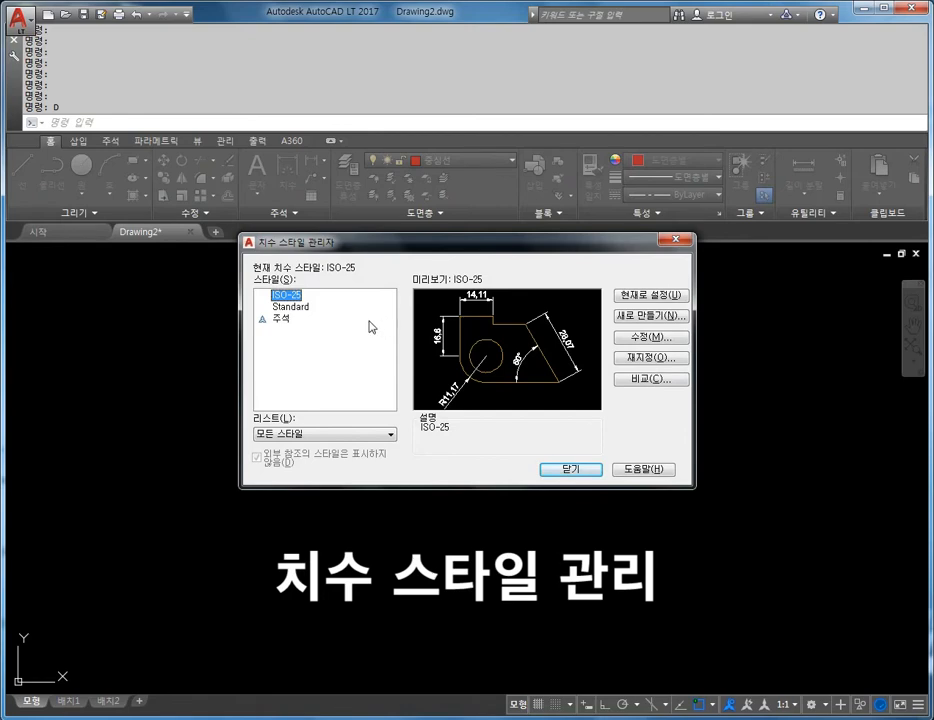
mouse_move(321, 290)
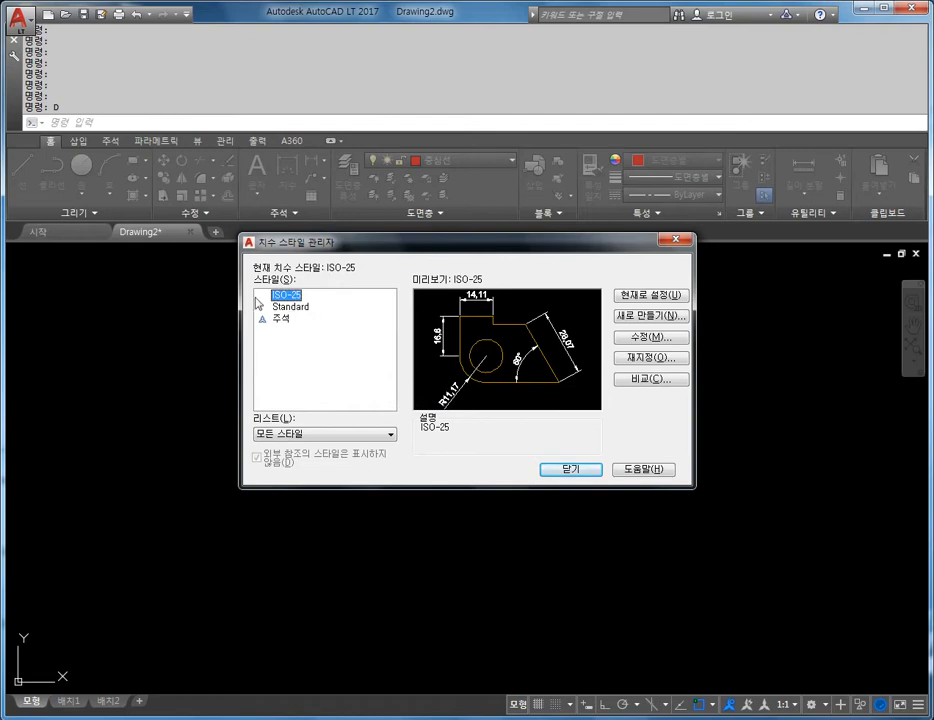
mouse_move(300, 310)
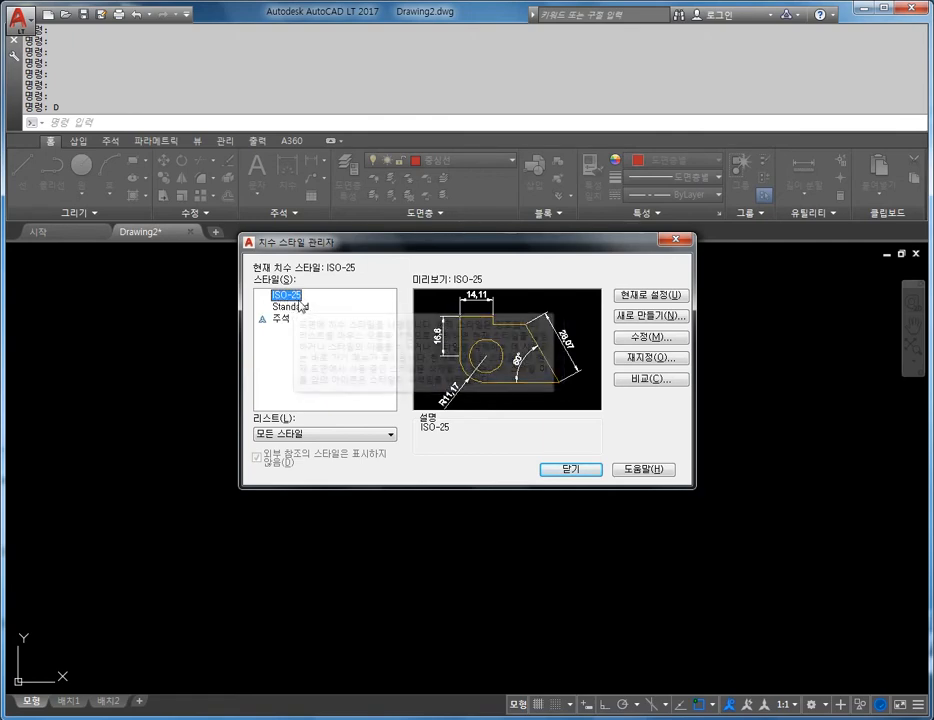
left_click(636, 317)
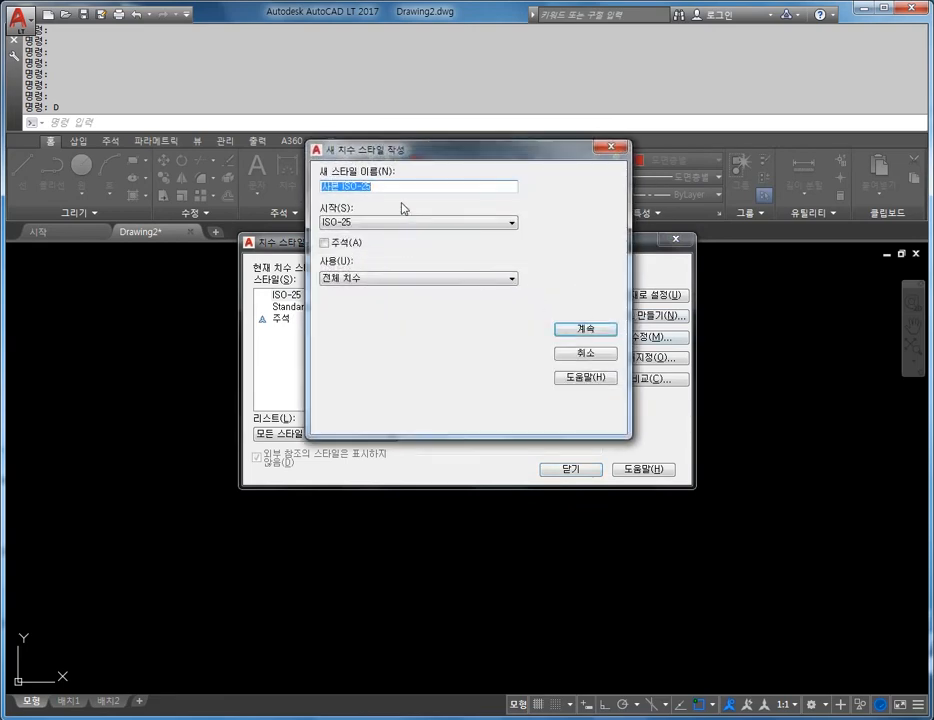
left_click_drag(395, 143, 395, 85)
left_click(365, 164)
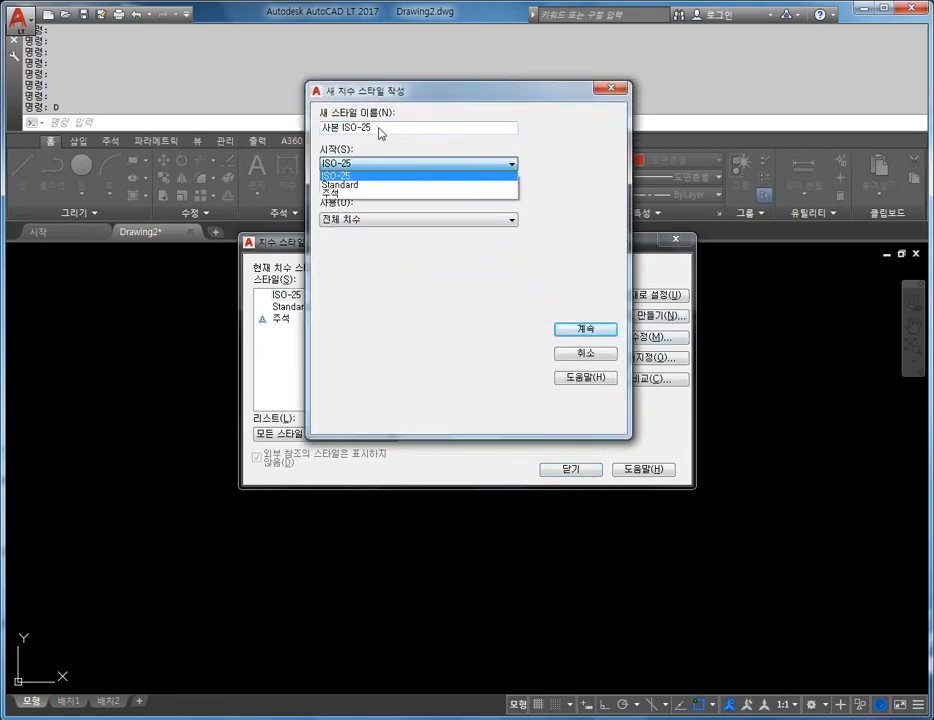
left_click(363, 148)
left_click_drag(384, 129, 2, 160)
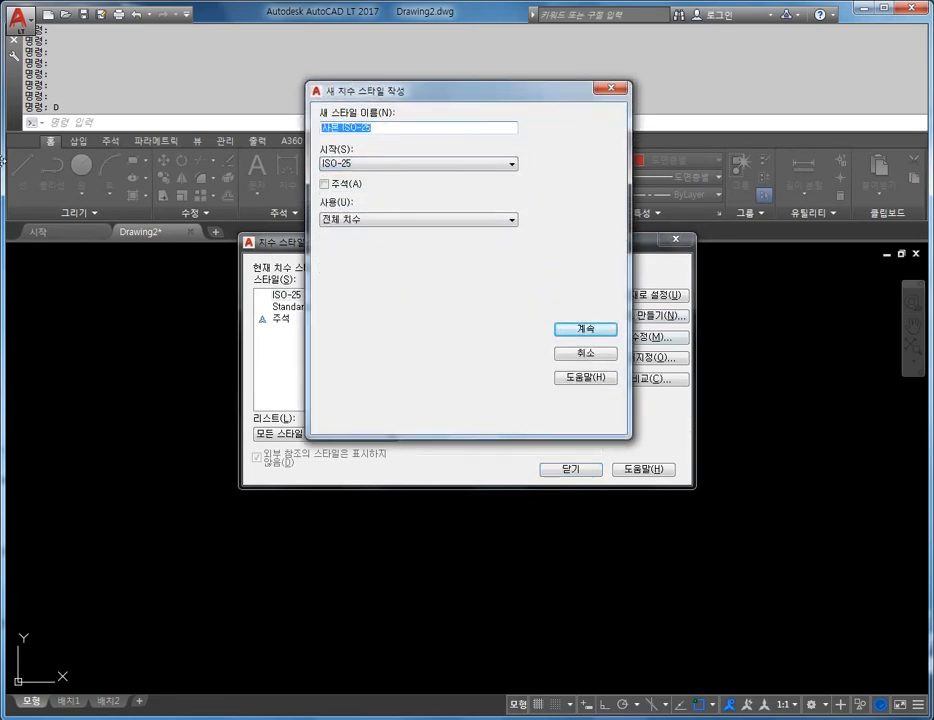
type("ㅍ")
left_click(588, 333)
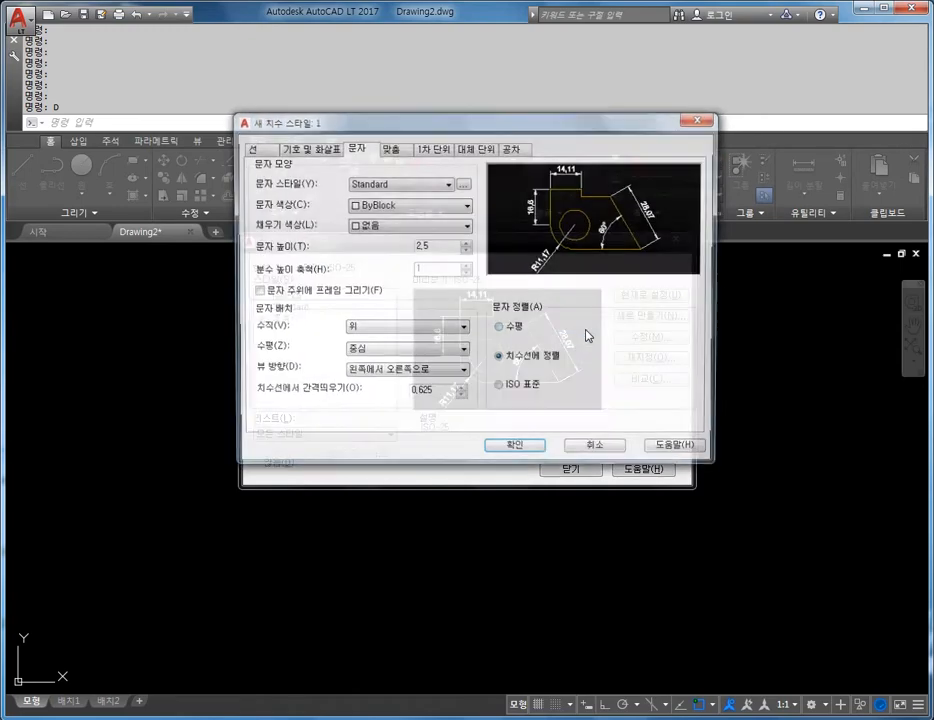
Step: Set the new style's dimension line color to red (빨간색) and its extension line color to ByLayer
left_click(249, 147)
left_click(405, 178)
left_click(372, 215)
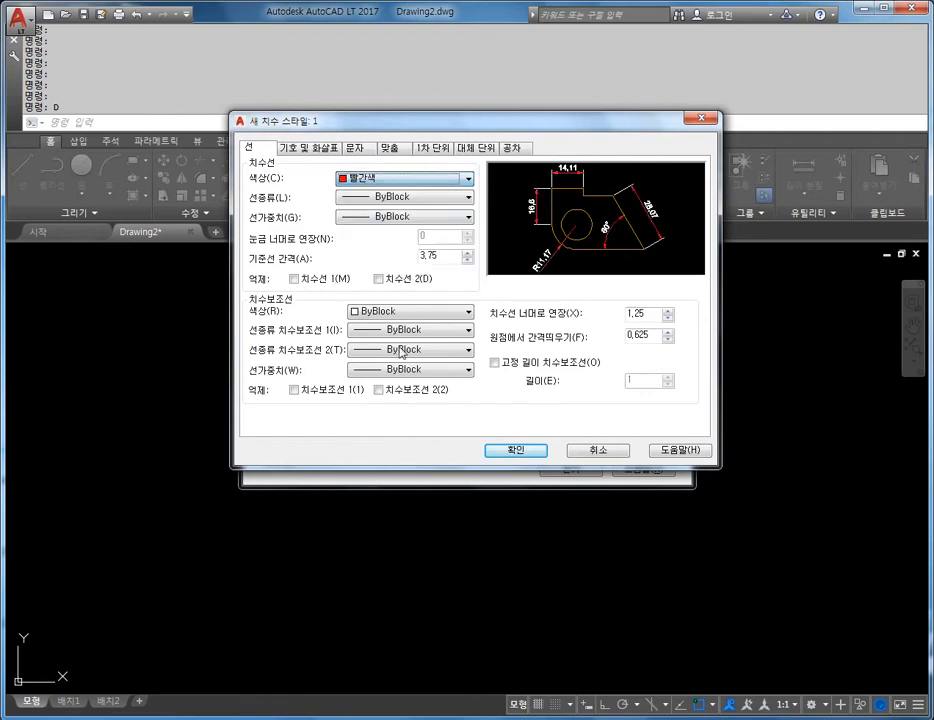
left_click(388, 312)
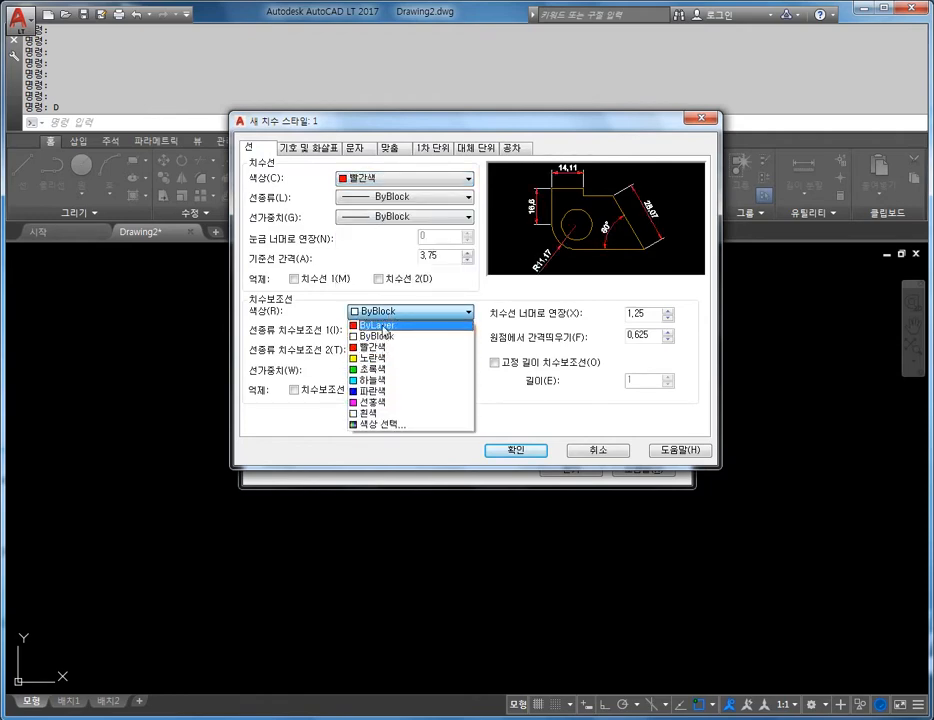
left_click(383, 326)
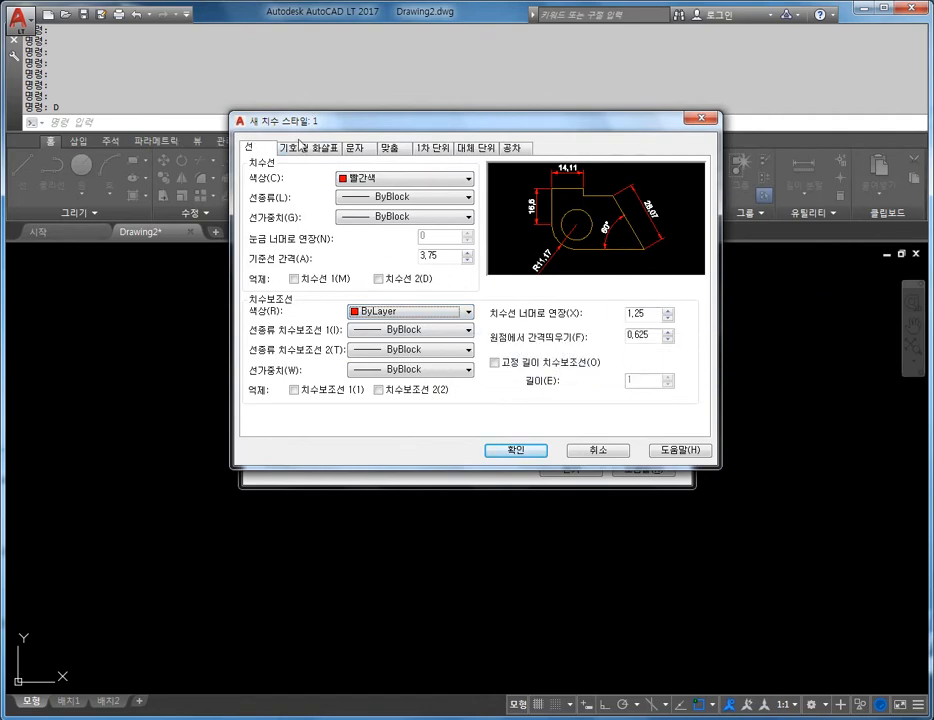
Step: Set the new dimension style's center mark to none (없음)
left_click(306, 150)
left_click(250, 148)
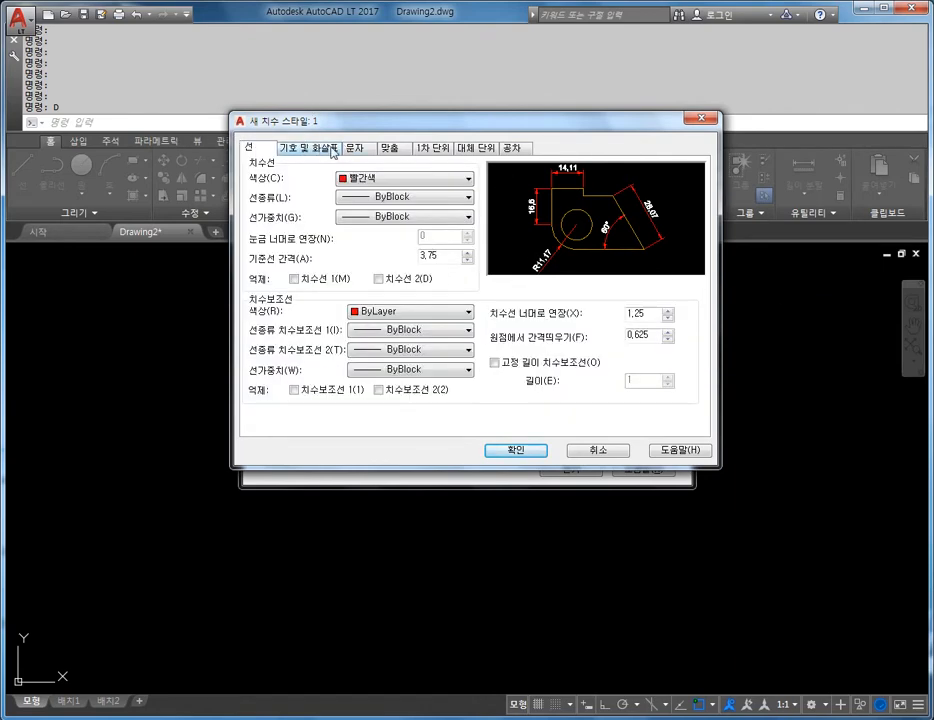
left_click(316, 150)
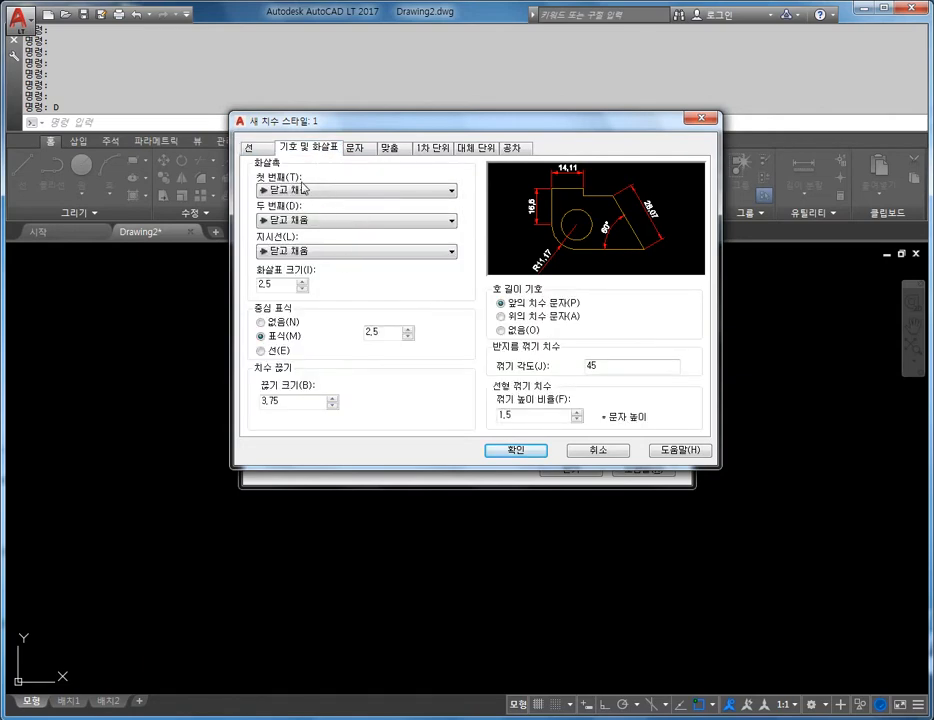
left_click(266, 322)
Step: Open the text style settings from the dimension style's text options and choose romans.shx as the Standard style's font
left_click(375, 152)
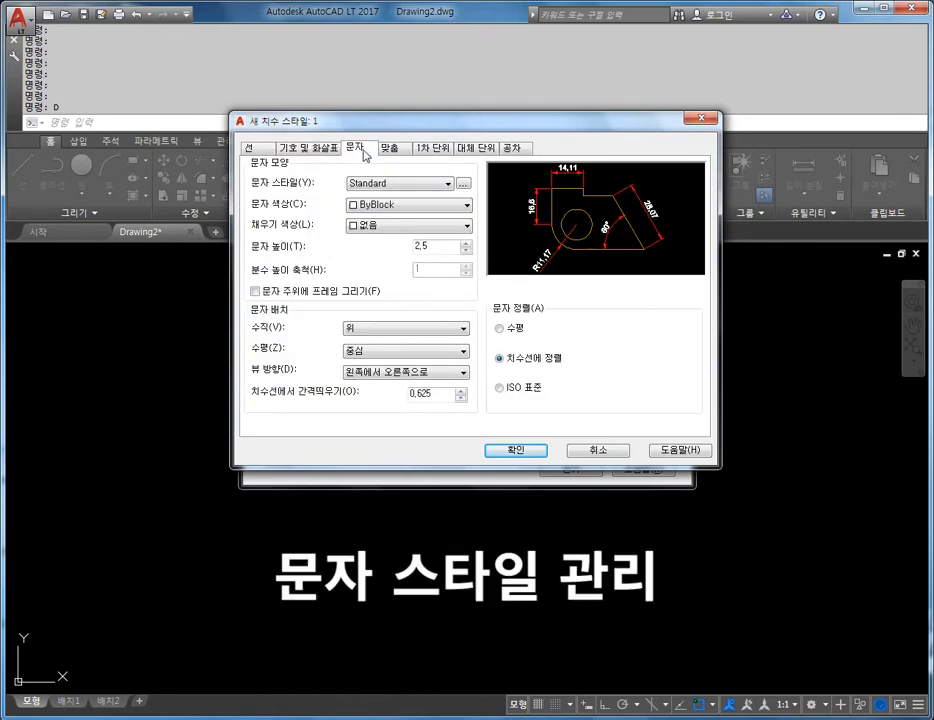
left_click(465, 185)
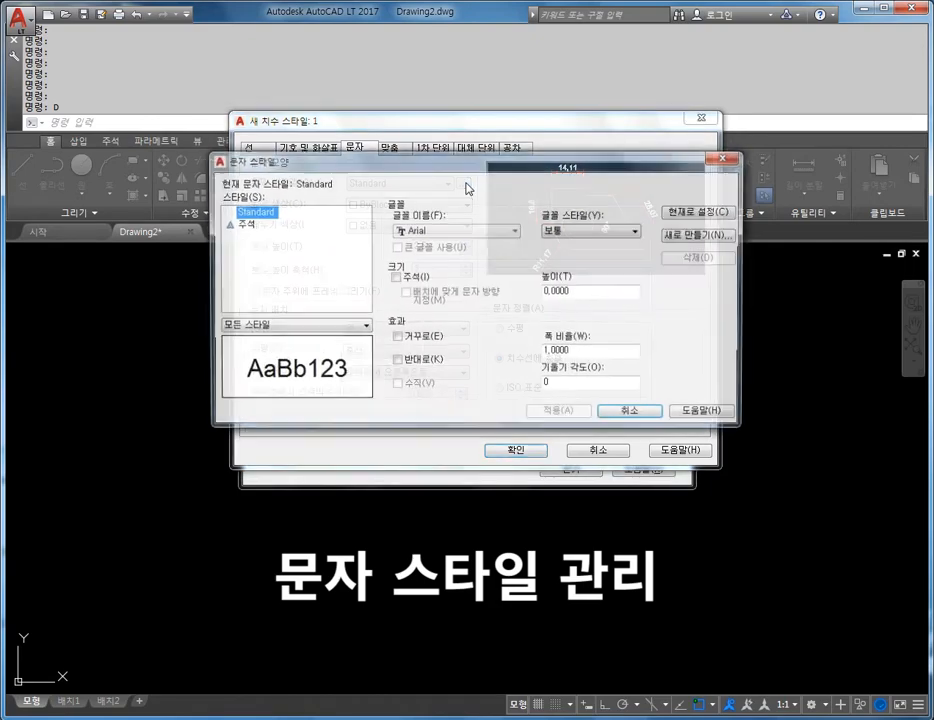
left_click(438, 233)
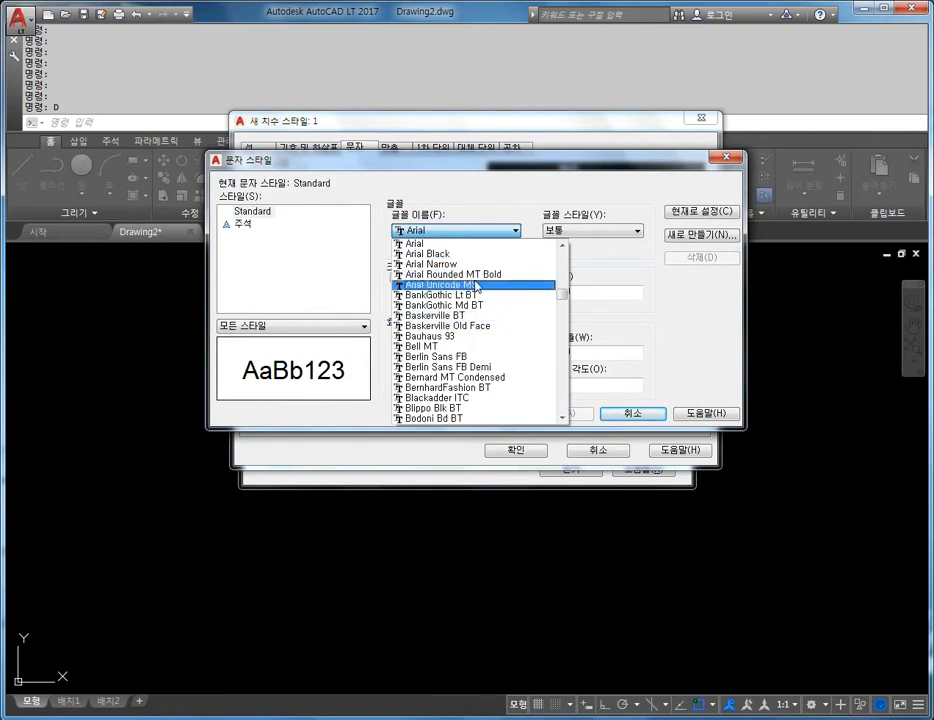
key("r")
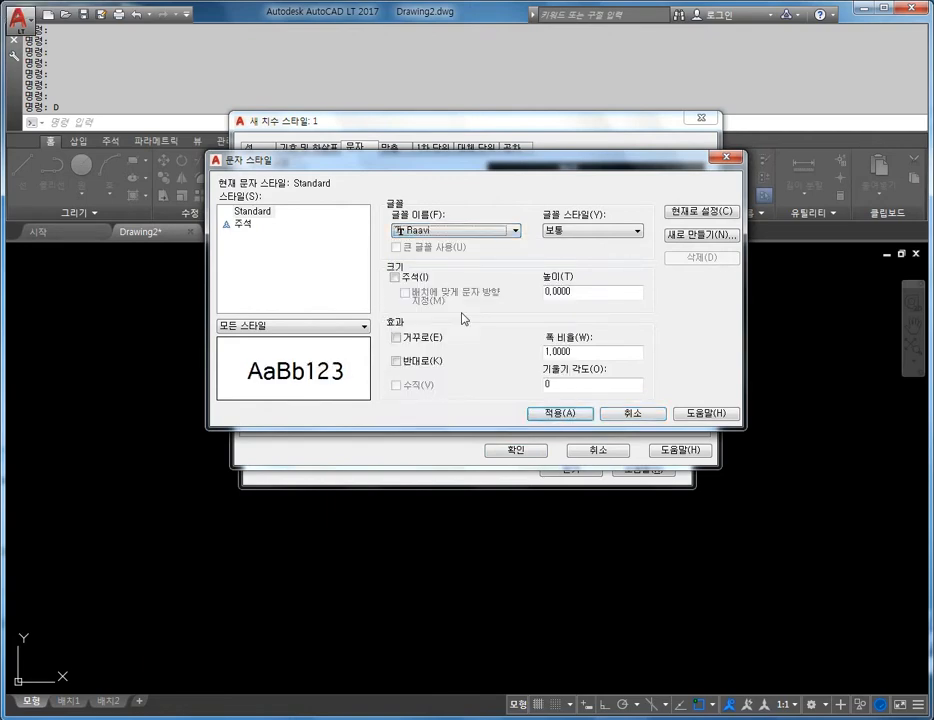
key("r")
left_click(462, 232)
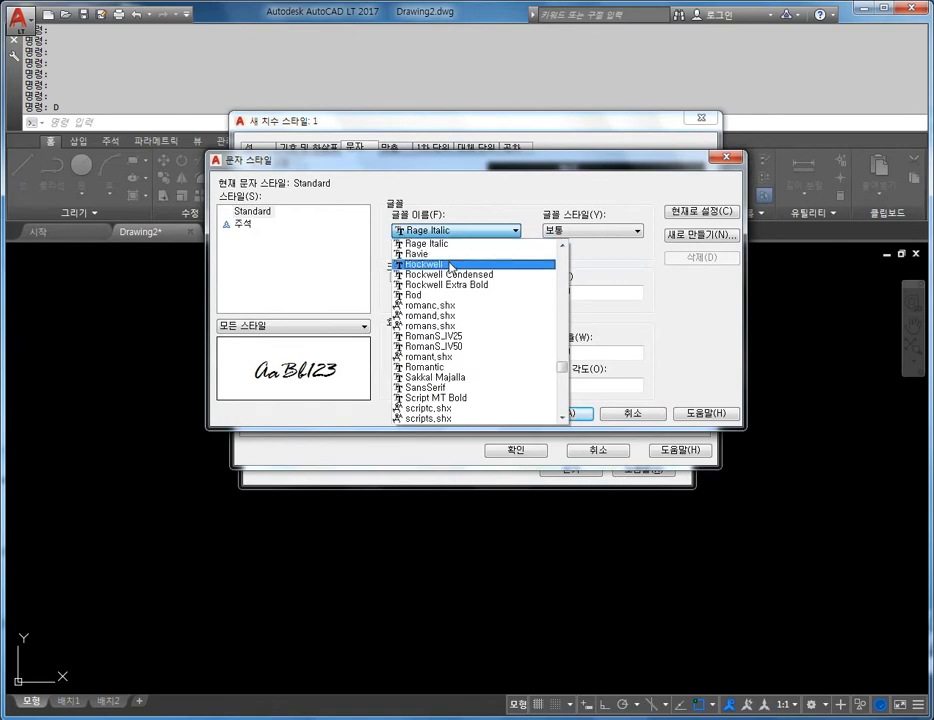
left_click(440, 315)
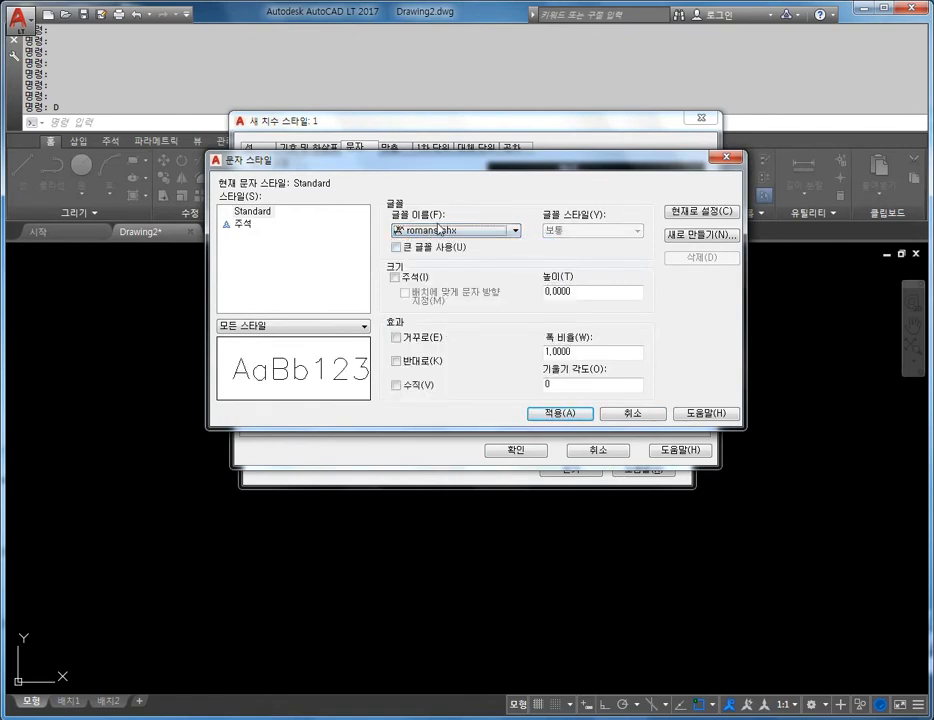
Step: Enable big font use for the Standard text style and choose whgtxt.shx as the big font
left_click(424, 248)
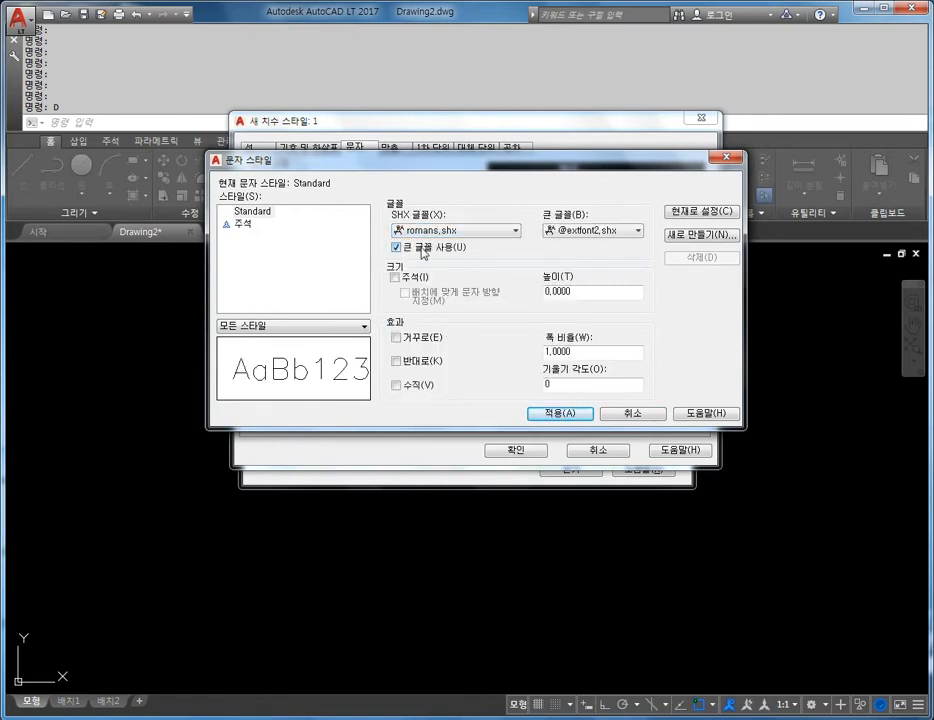
left_click(588, 231)
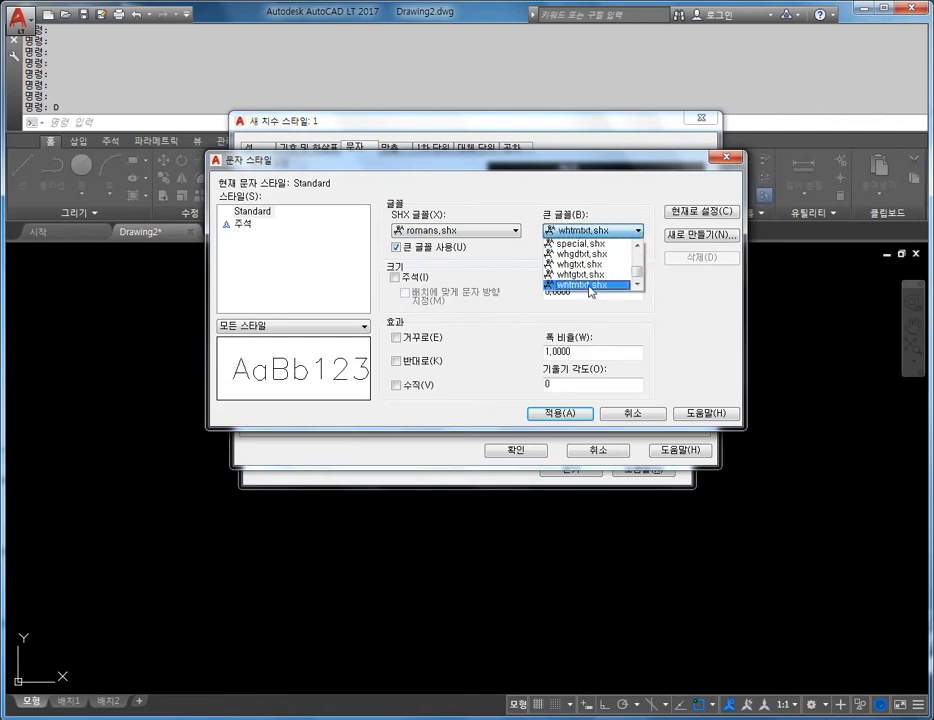
left_click(580, 264)
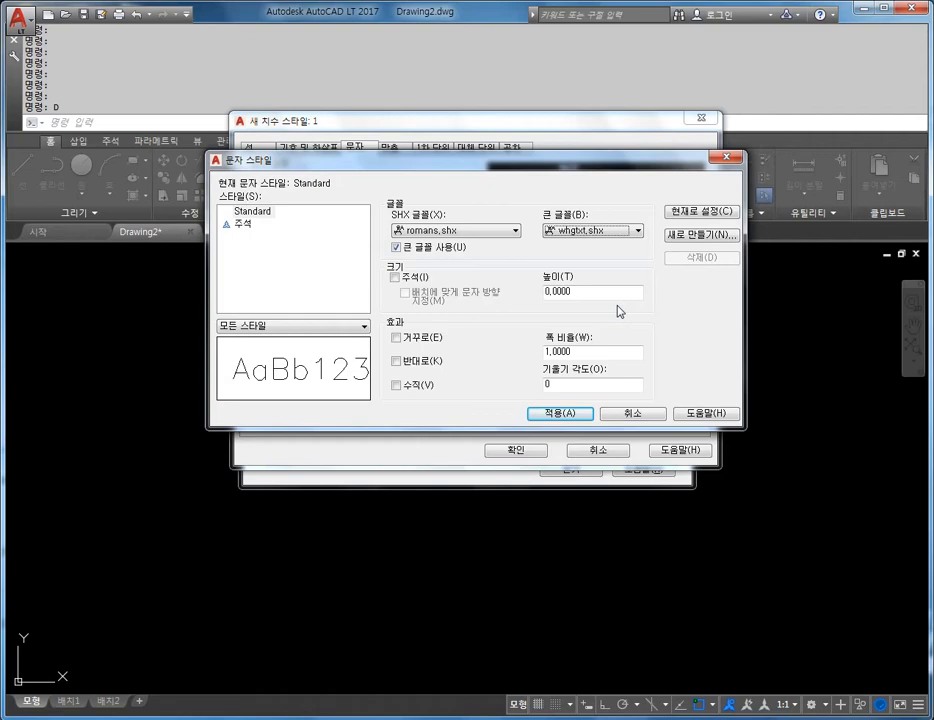
Step: Save the Standard style changes, create a new text style named 1 and close the text style settings
left_click(700, 235)
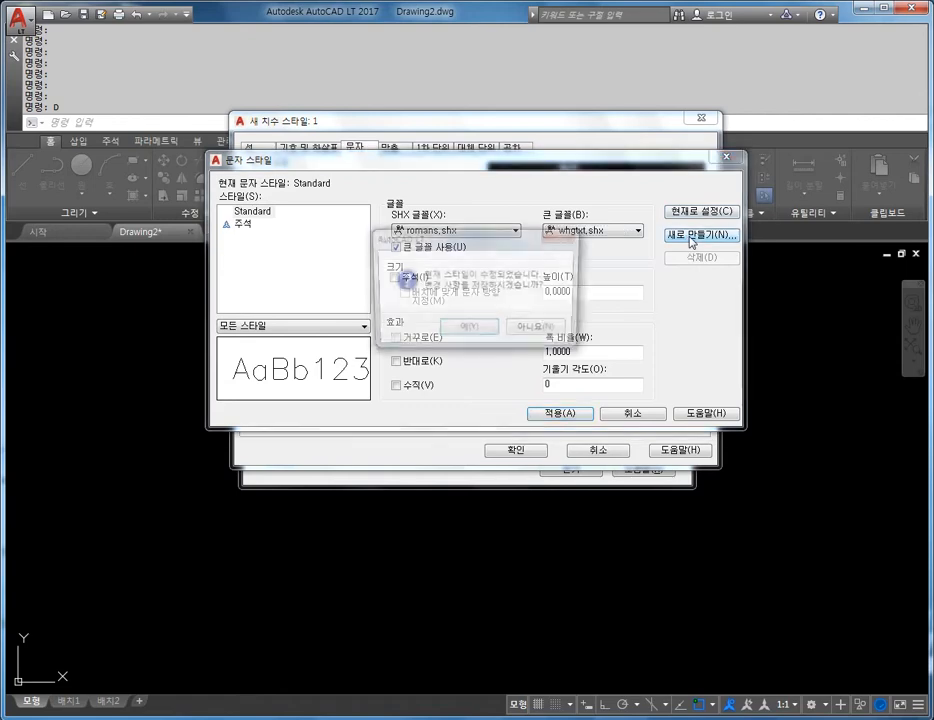
left_click(474, 331)
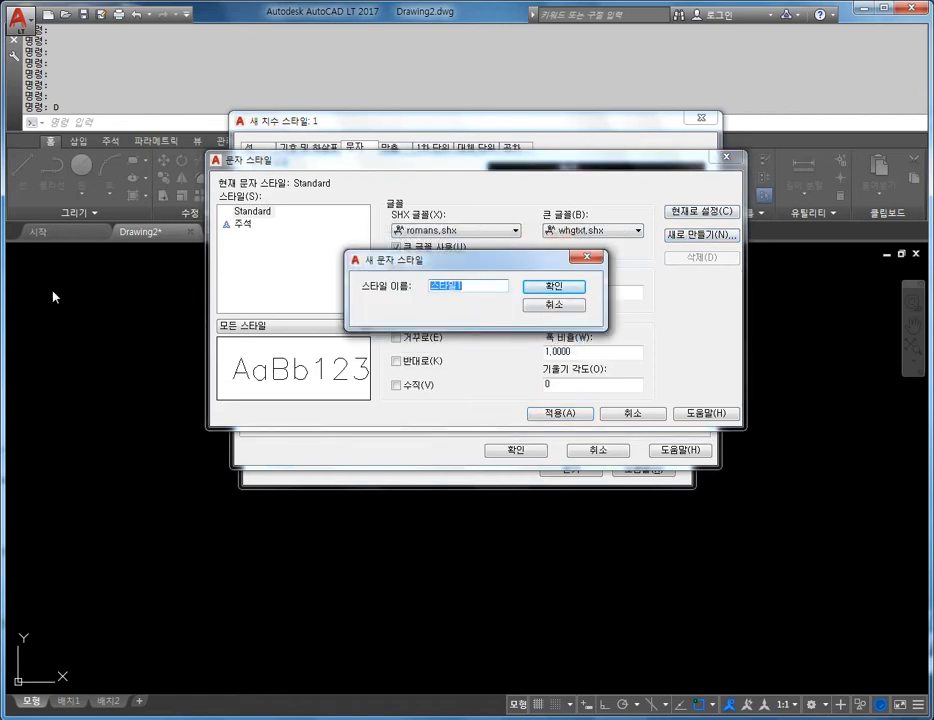
type("1")
key("Return")
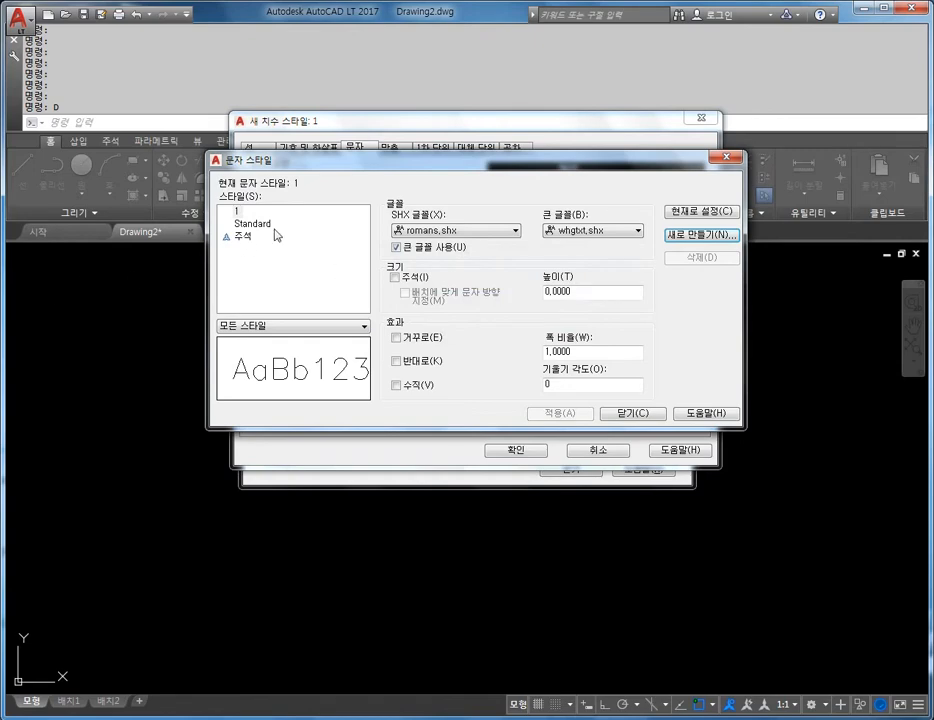
left_click(238, 212)
left_click(620, 423)
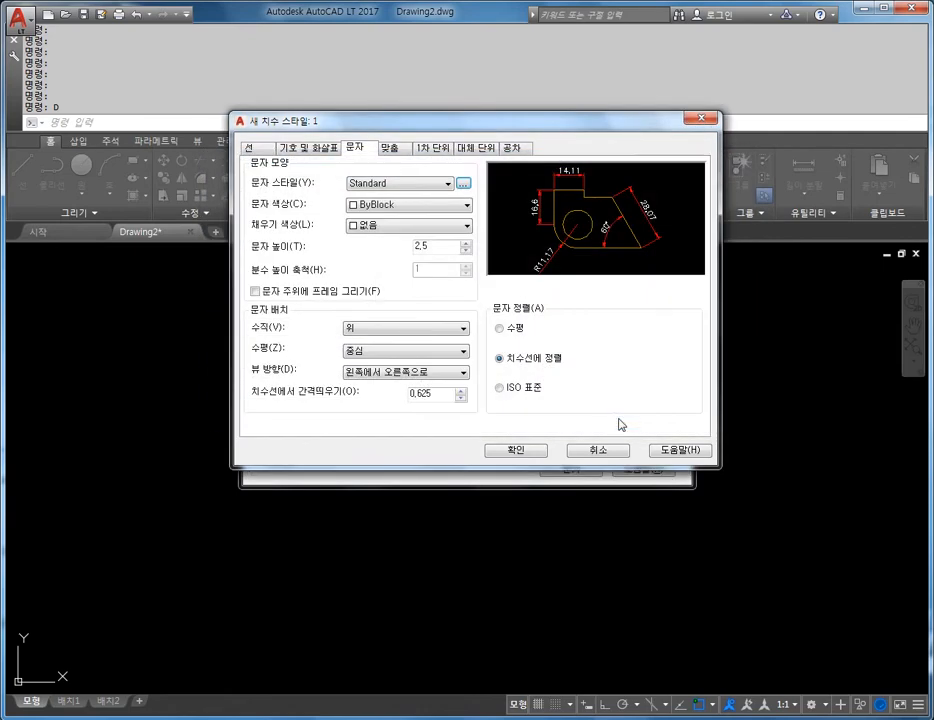
Step: Assign text style 1 to the dimension text and set the text color to yellow (노란색)
left_click(411, 190)
left_click(411, 194)
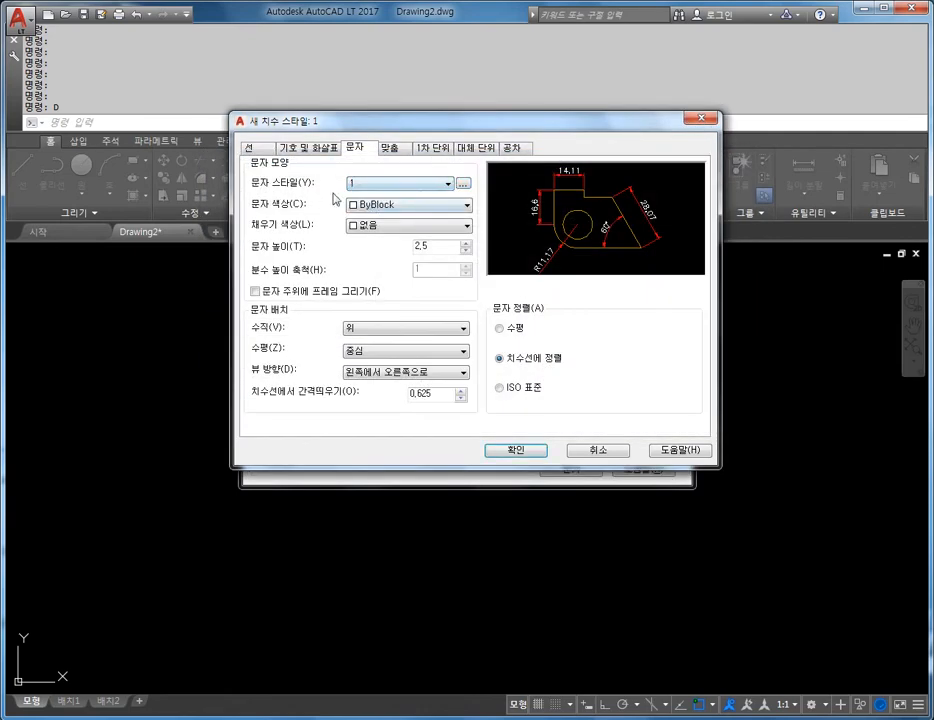
left_click(407, 206)
left_click(372, 251)
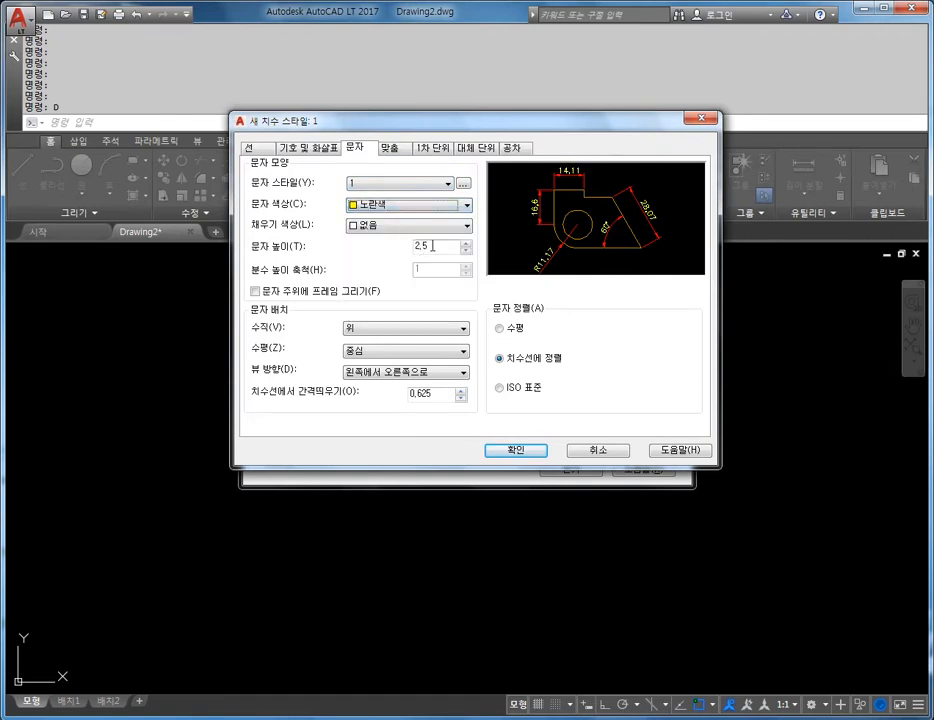
double_click(430, 246)
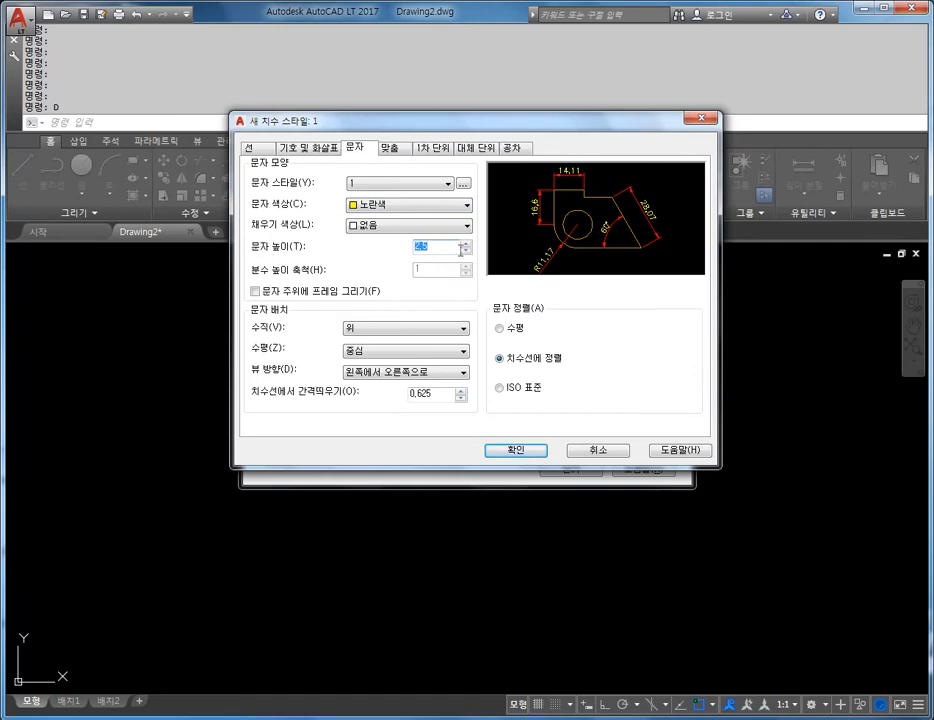
Step: Try the ISO standard (ISO 표준) text alignment against alignment with the dimension line (치수선에 정렬), returning to the latter
left_click(543, 361)
left_click(522, 393)
left_click(527, 389)
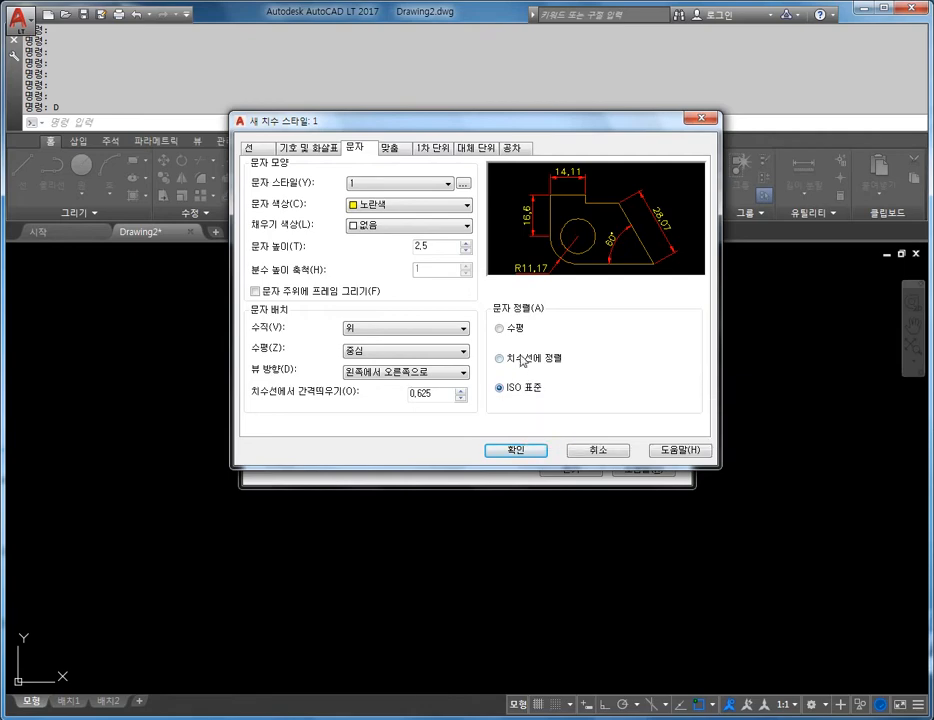
left_click(522, 359)
left_click(510, 387)
left_click(510, 360)
left_click(508, 392)
left_click(510, 390)
left_click(524, 360)
left_click(517, 388)
left_click(517, 364)
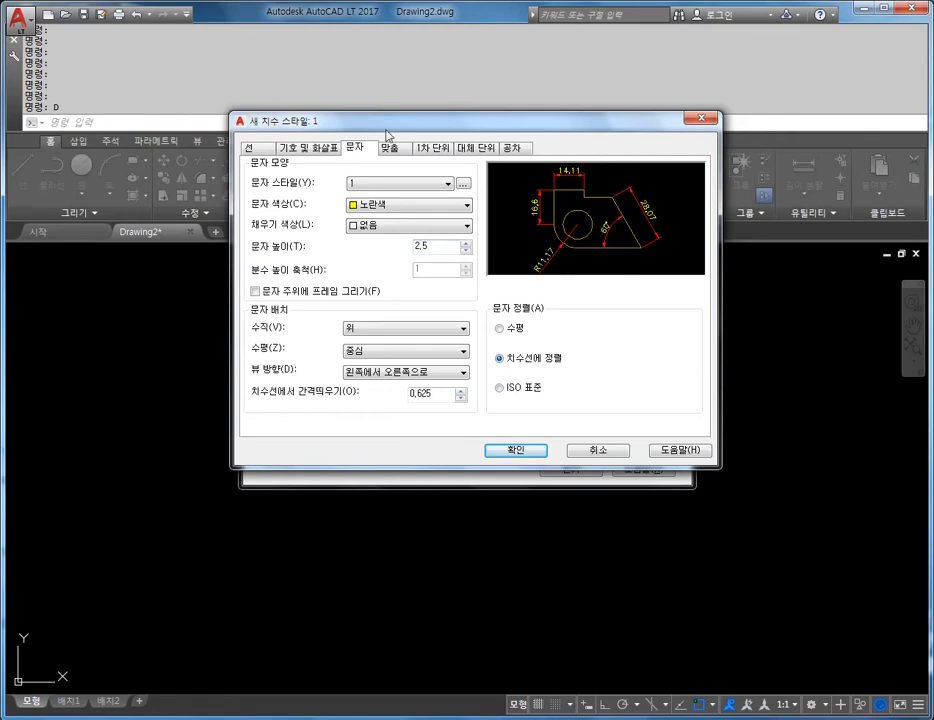
Step: Set the linear dimension precision in the primary units to 0.000
left_click(389, 147)
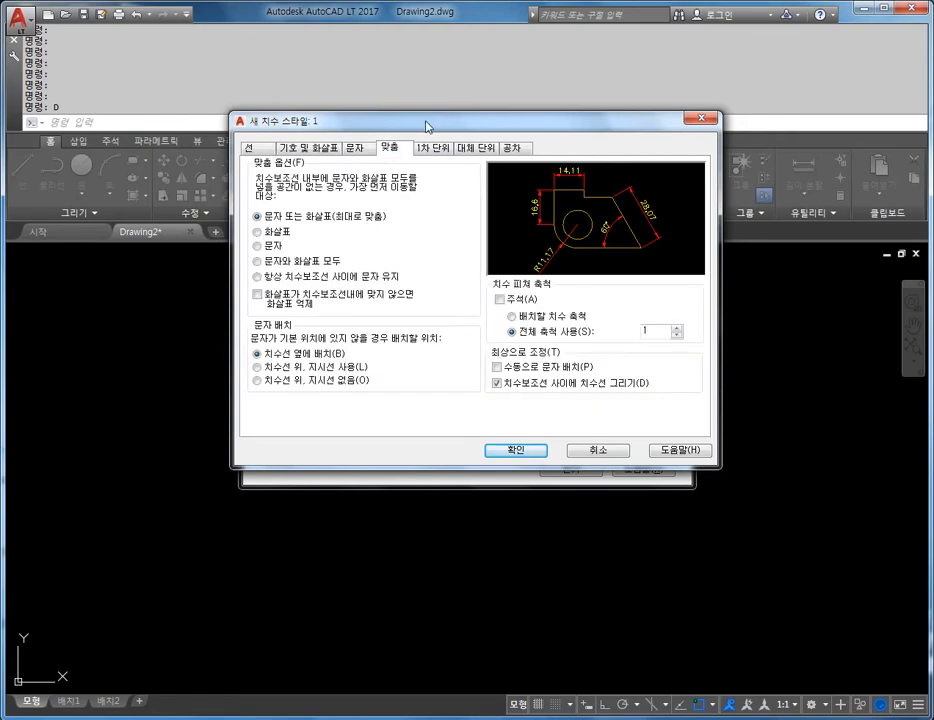
left_click(432, 148)
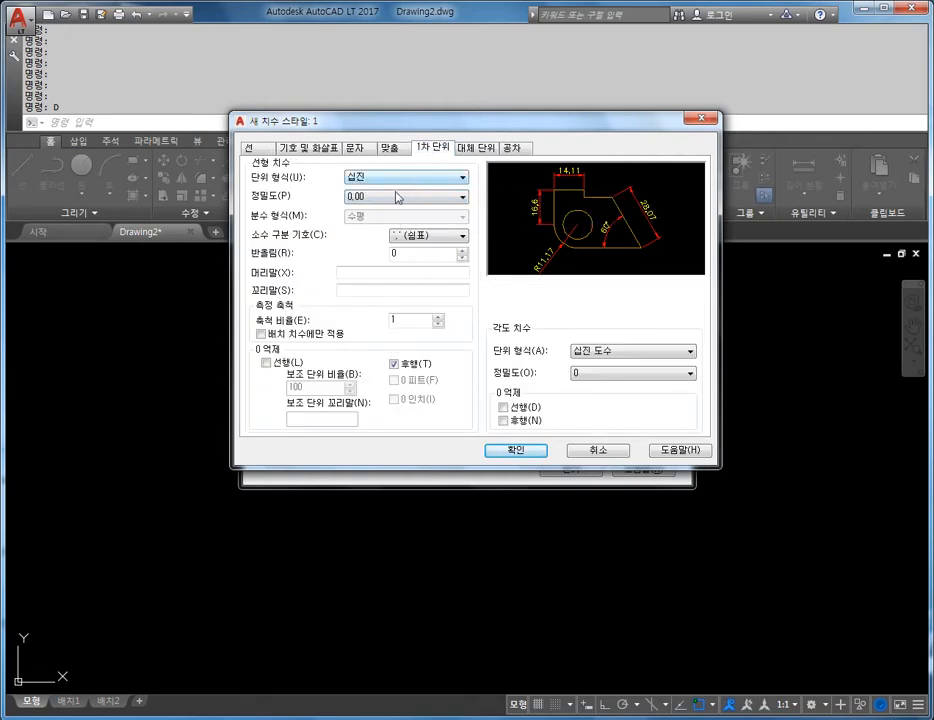
left_click(401, 199)
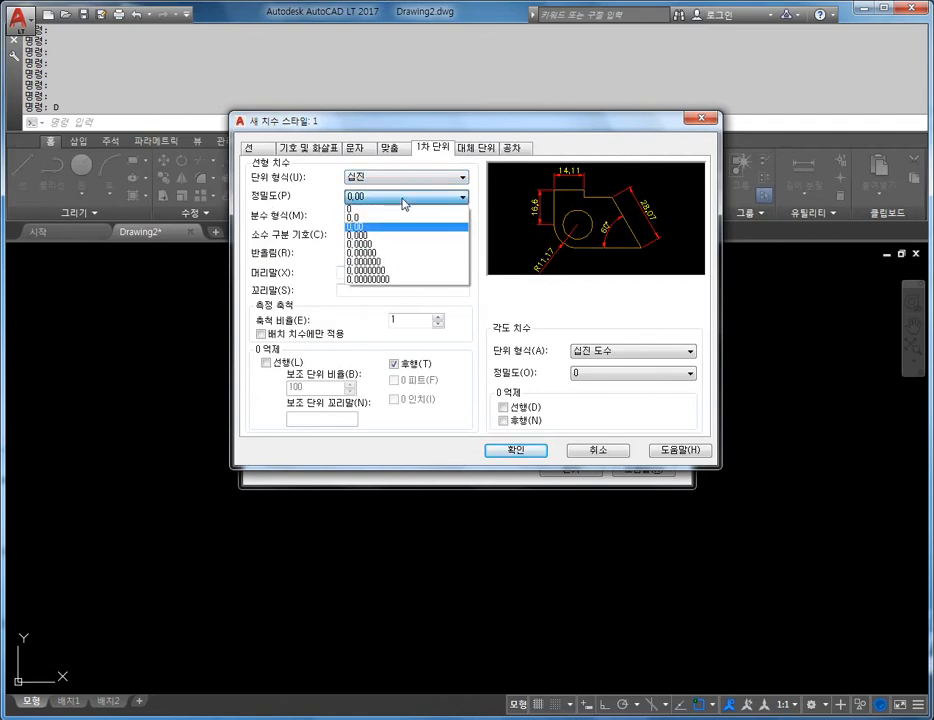
left_click(365, 237)
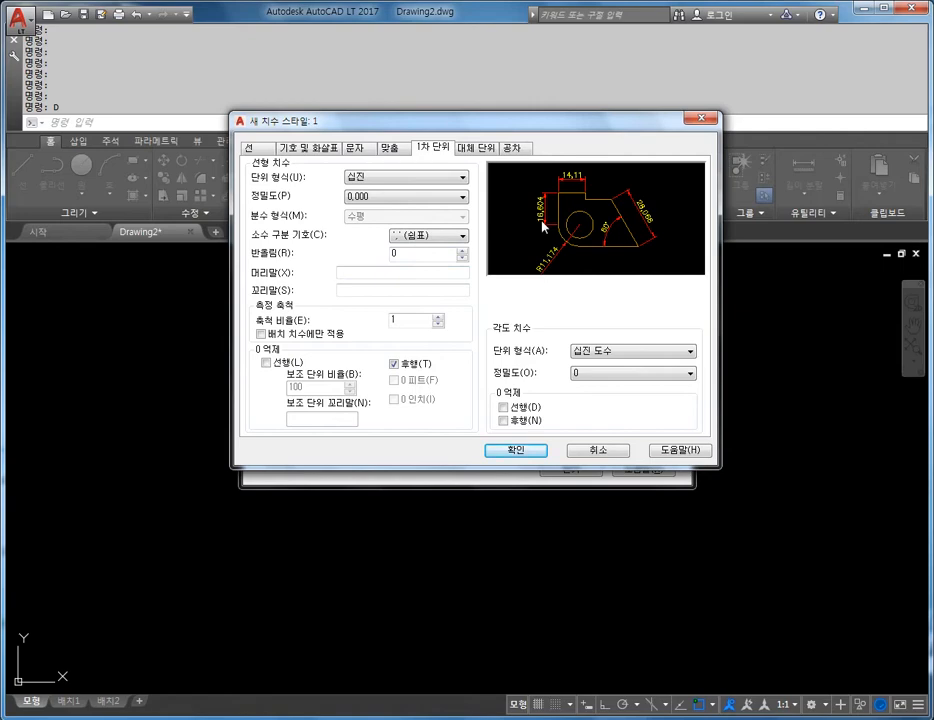
Step: Suppress trailing zeros (후행) for angular dimensions and set the angular precision to 0.000
left_click(395, 364)
left_click(395, 364)
left_click(593, 375)
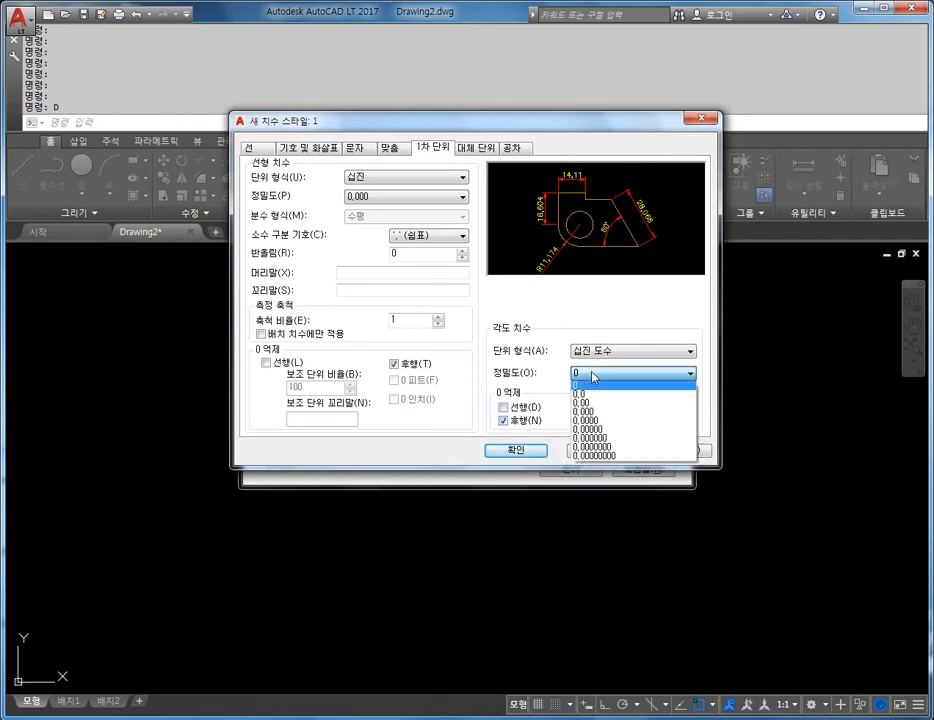
left_click(595, 411)
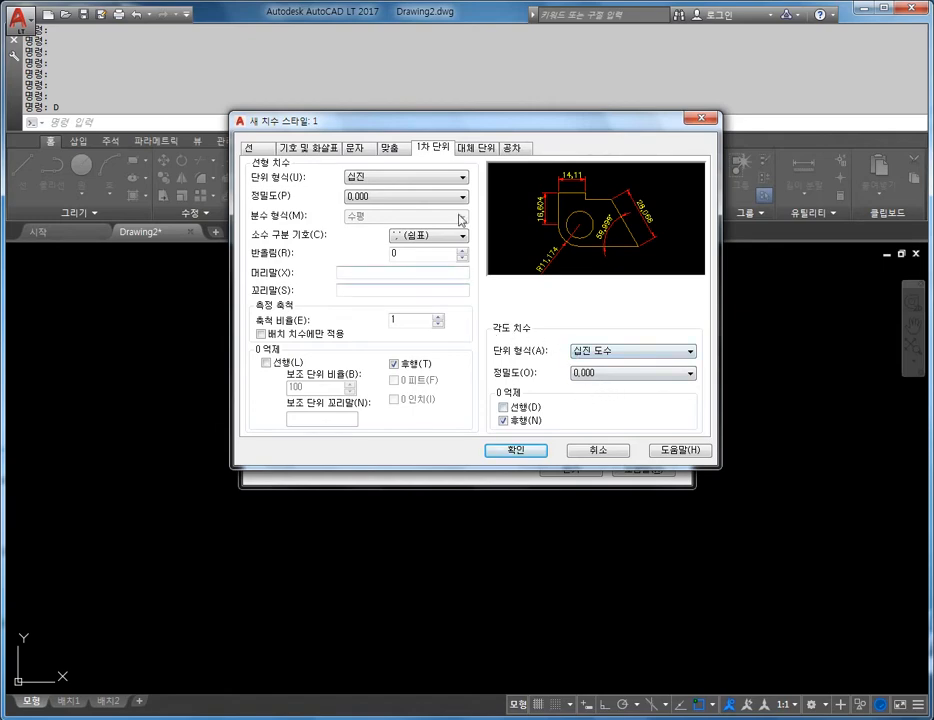
Step: Review the alternate unit and tolerance settings, accept dimension style 1 and close the dimension style manager
left_click(468, 152)
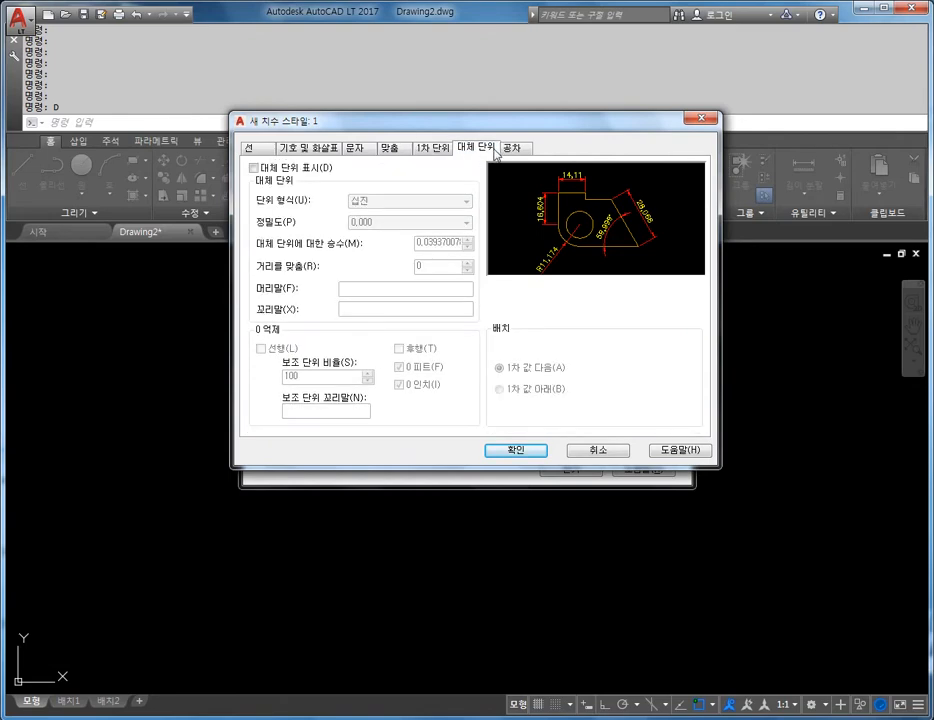
left_click(515, 150)
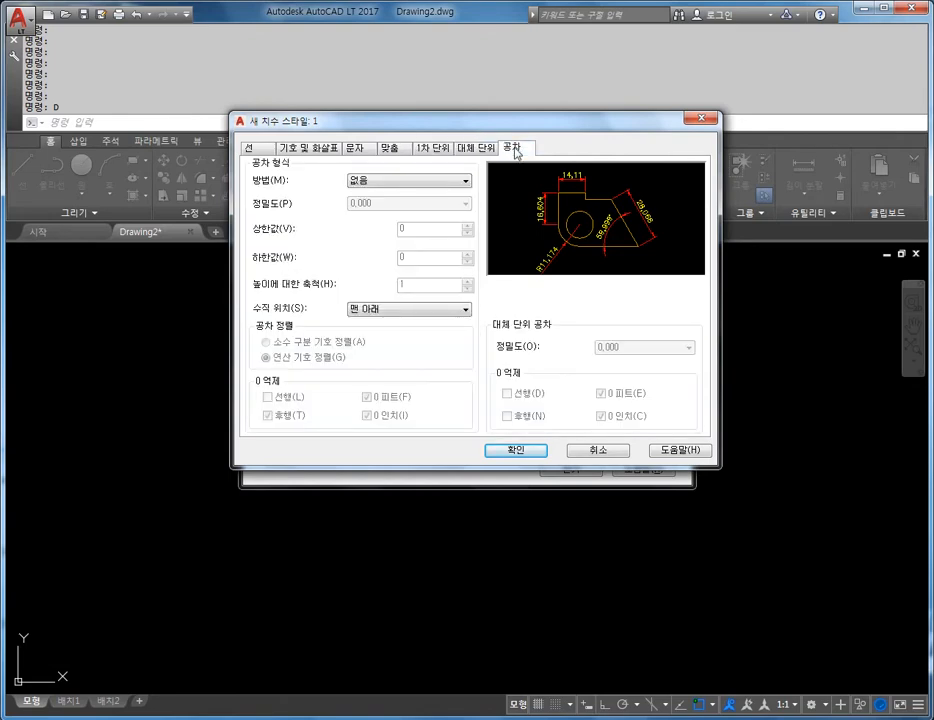
left_click(472, 150)
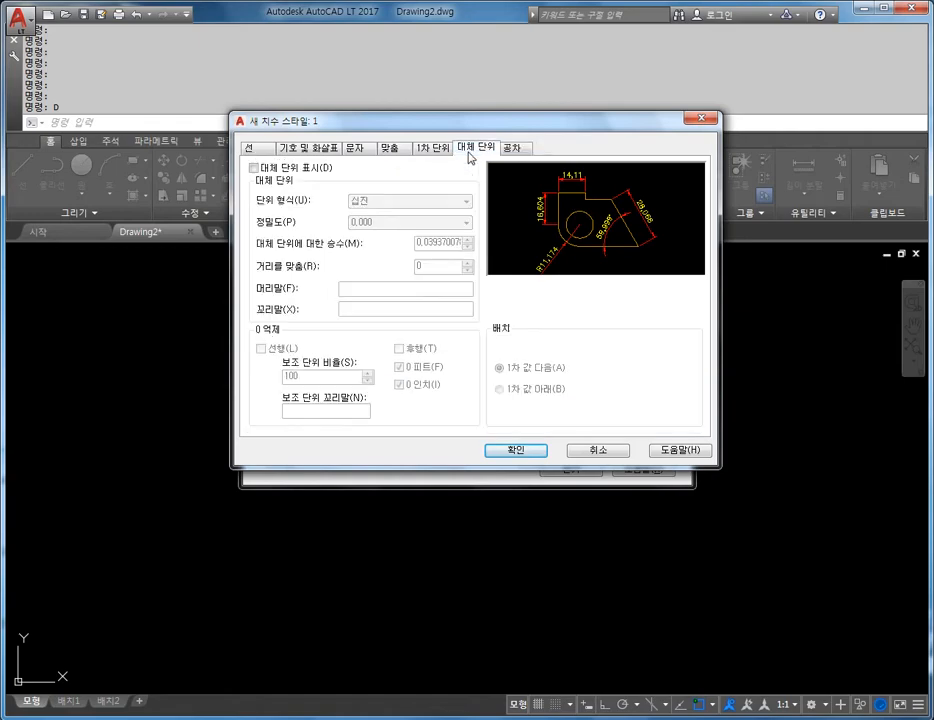
left_click(436, 150)
left_click(478, 150)
left_click(522, 452)
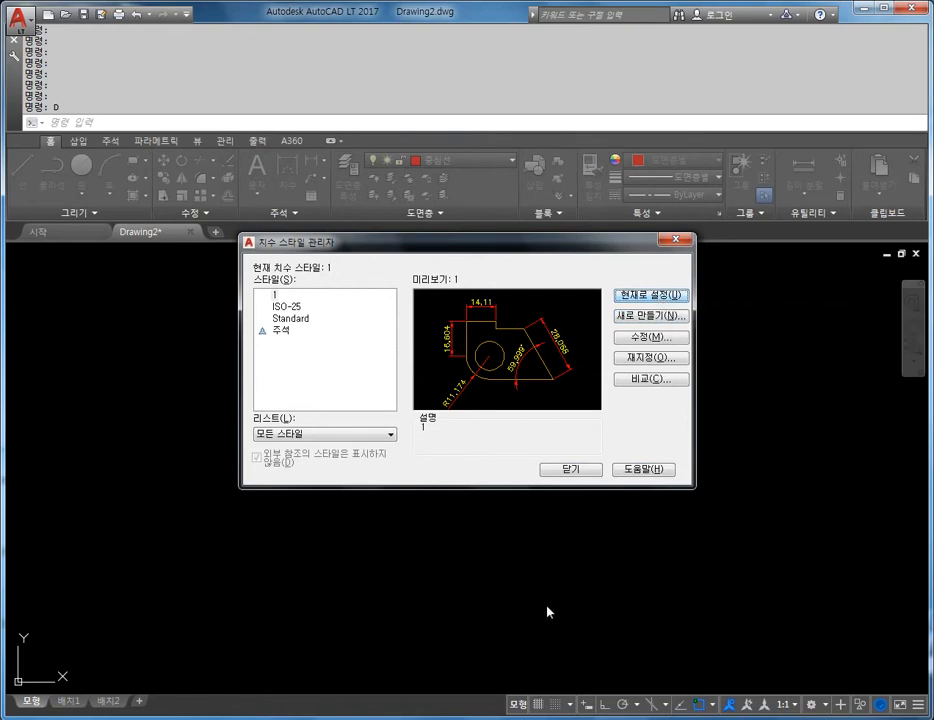
left_click(553, 469)
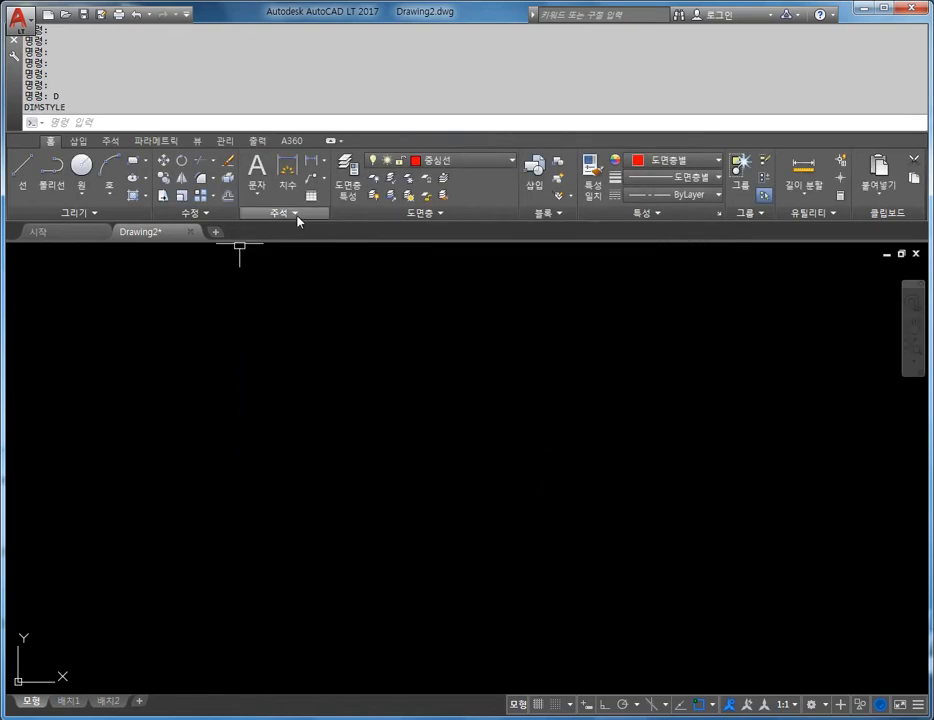
Step: Open the multileader style manager to view the existing styles and close it without changes
left_click(295, 214)
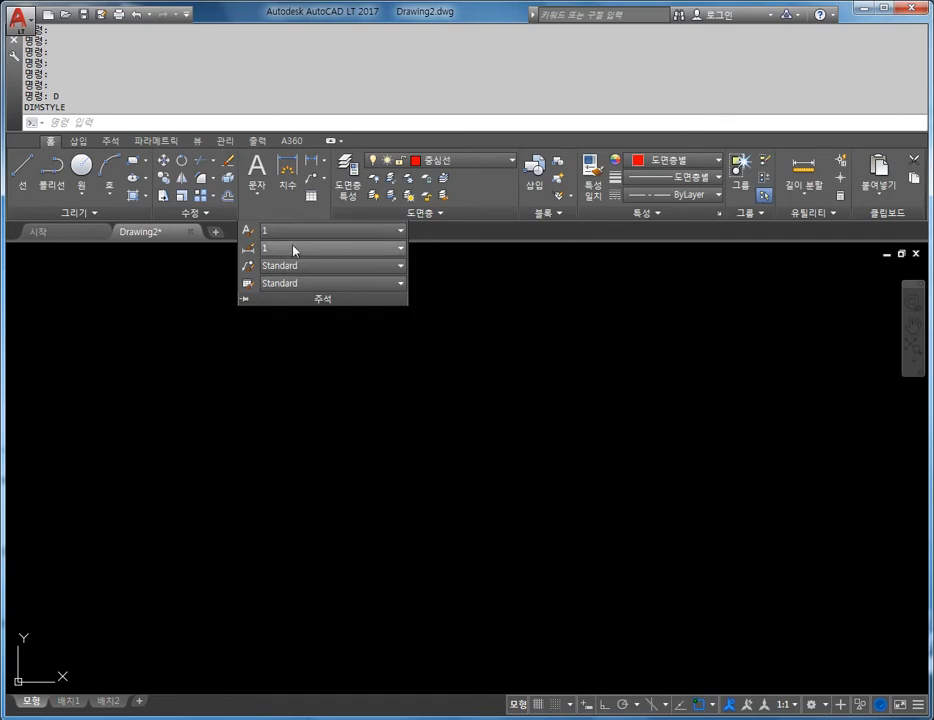
left_click(298, 272)
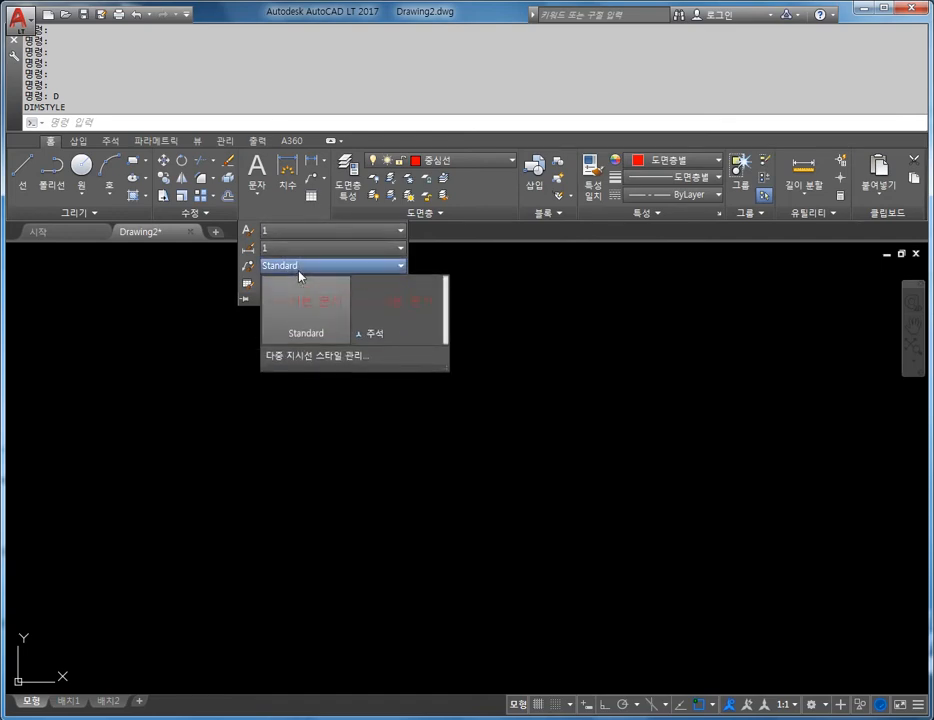
left_click(314, 355)
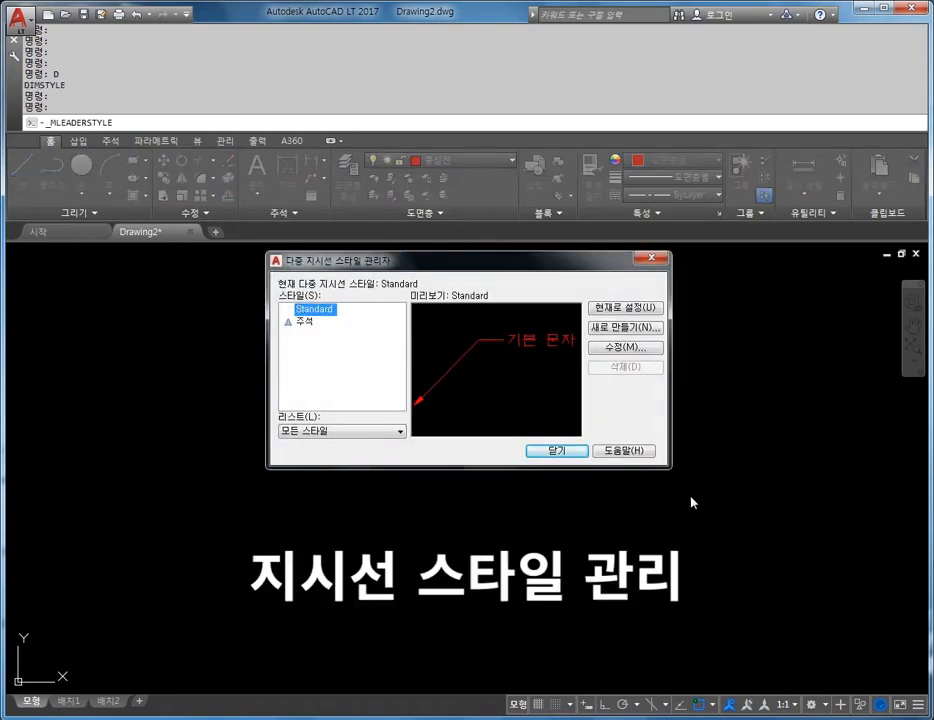
left_click(568, 454)
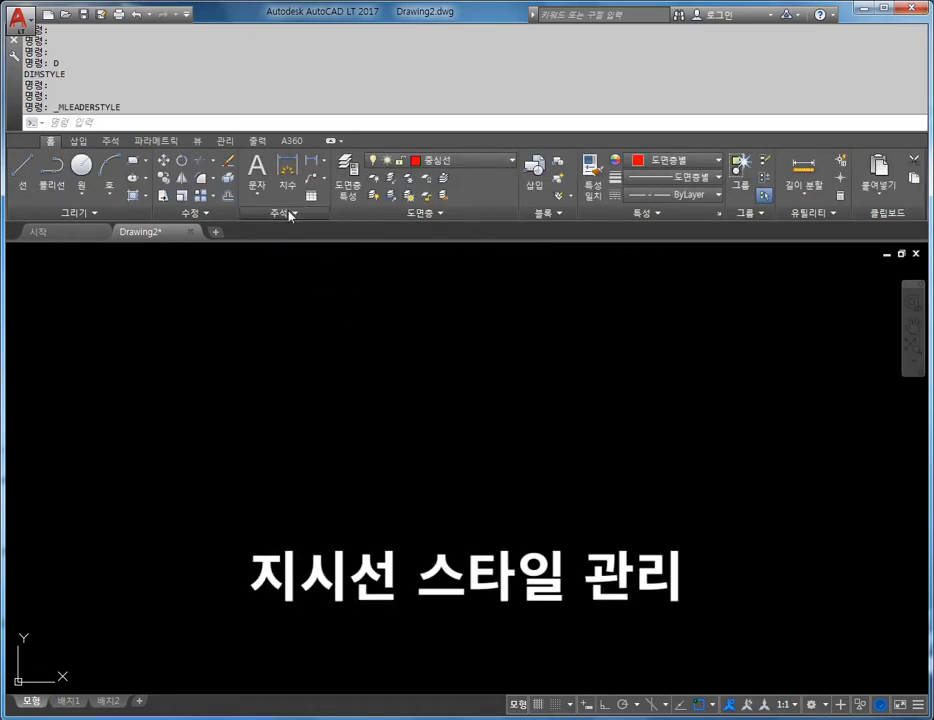
Step: Create a new multileader style named 1 based on Standard and open its settings
left_click(290, 213)
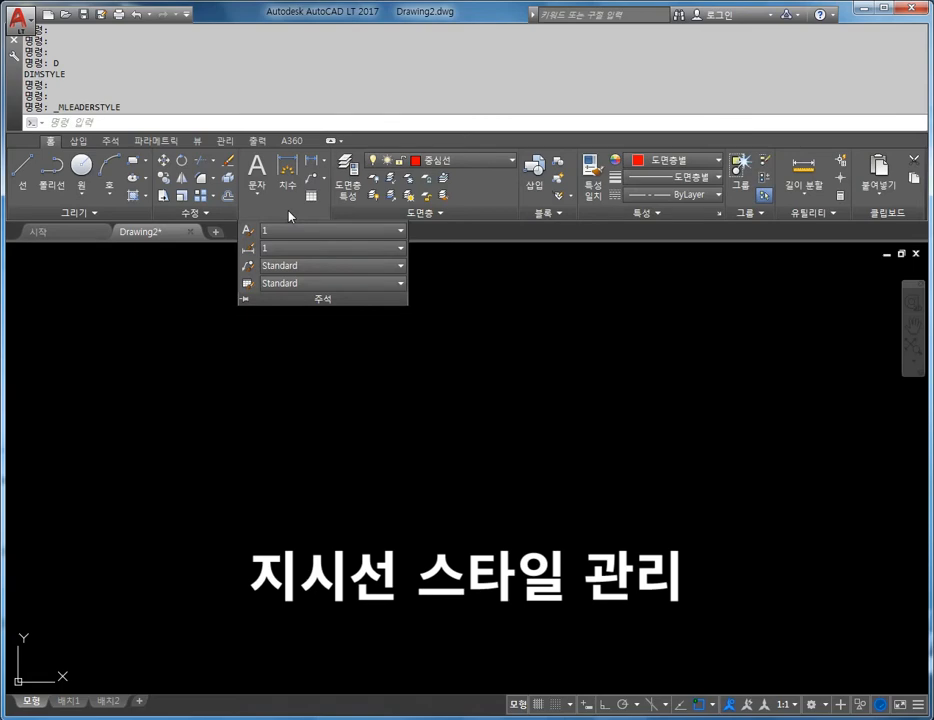
left_click(198, 269)
left_click(305, 267)
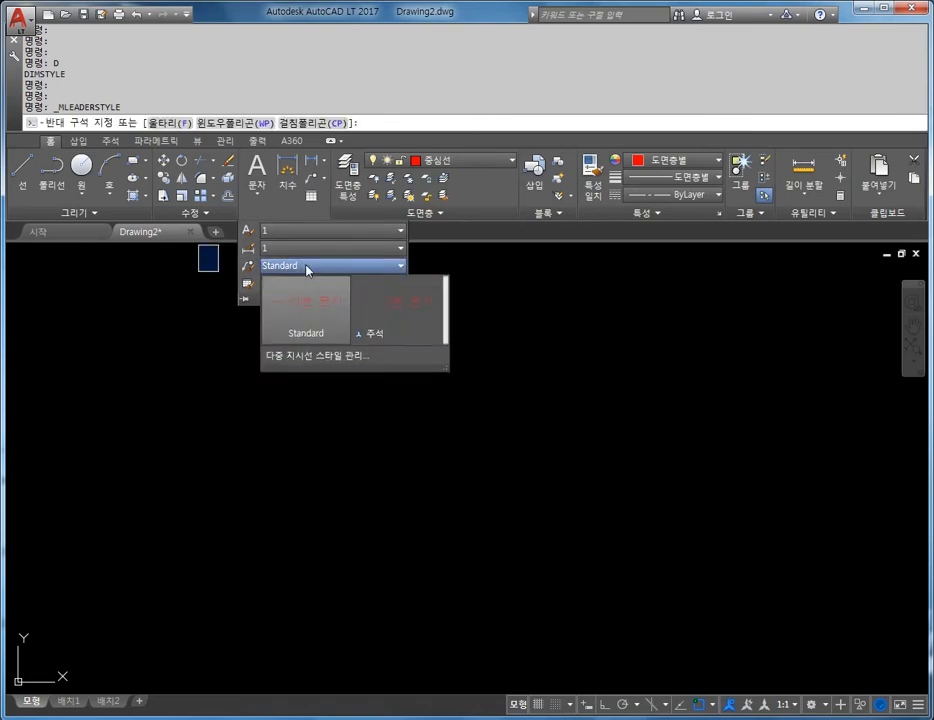
left_click(326, 357)
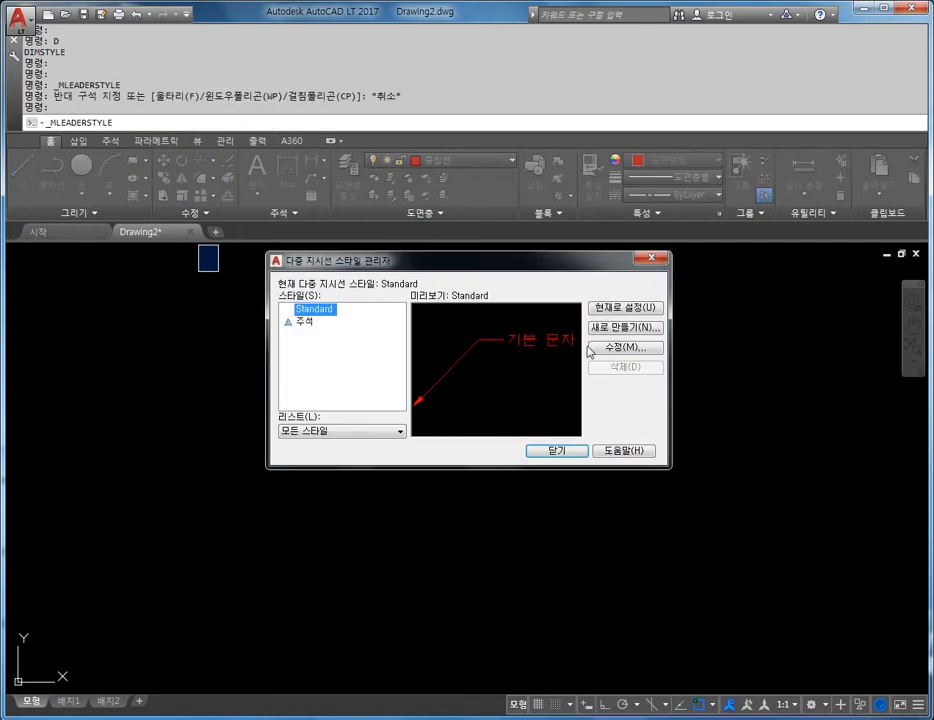
left_click(620, 327)
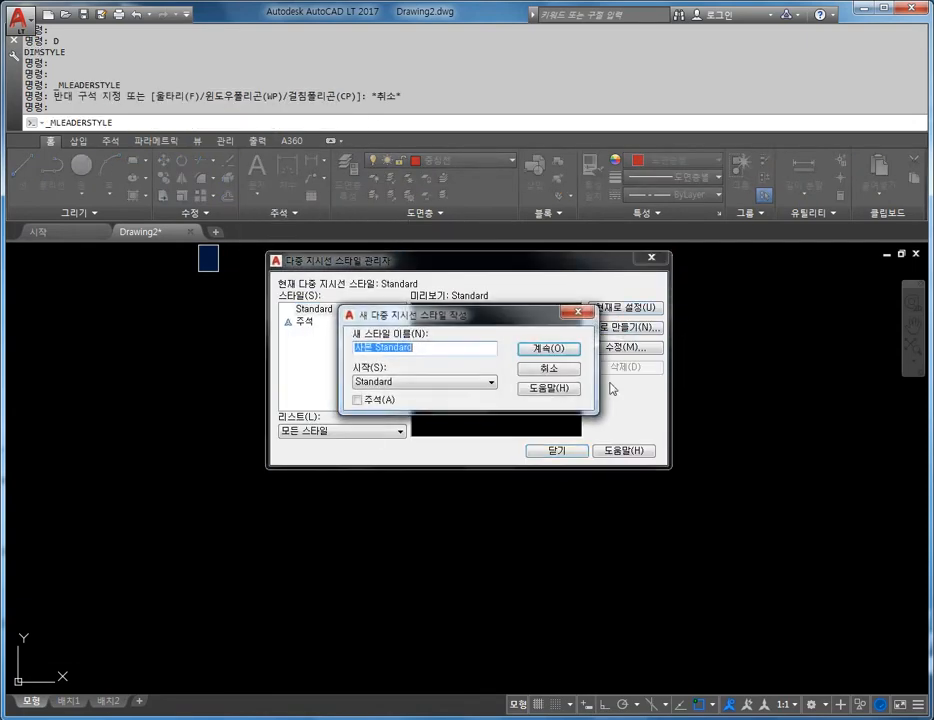
type("1")
left_click(572, 355)
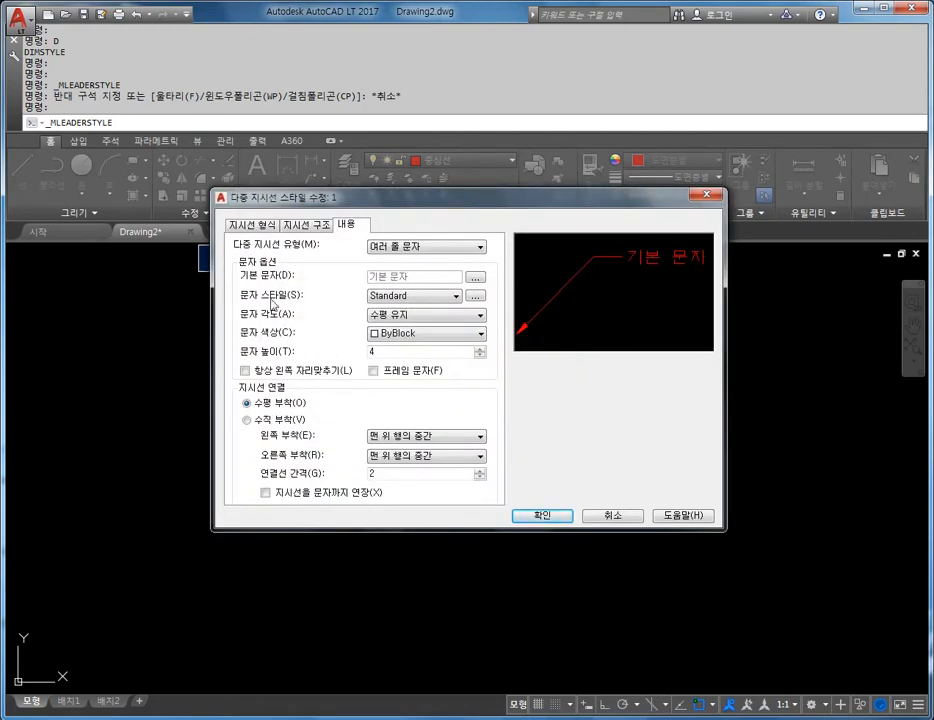
Step: Set the text colour of multileader style 1 to yellow (노란색) in its content settings
left_click(250, 225)
left_click(310, 228)
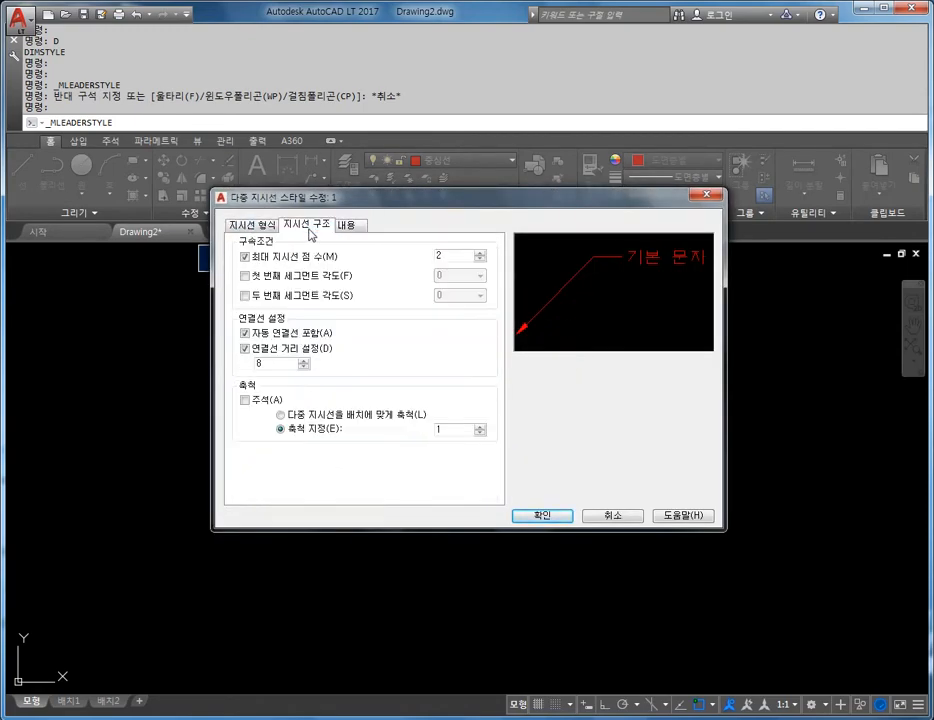
left_click(348, 225)
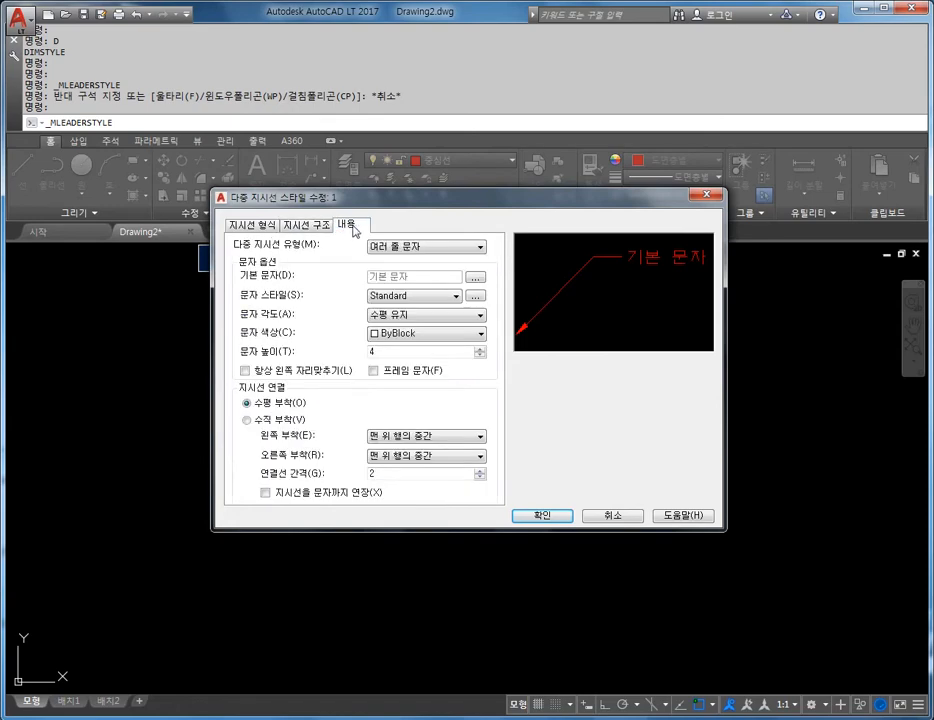
left_click(425, 333)
left_click(393, 381)
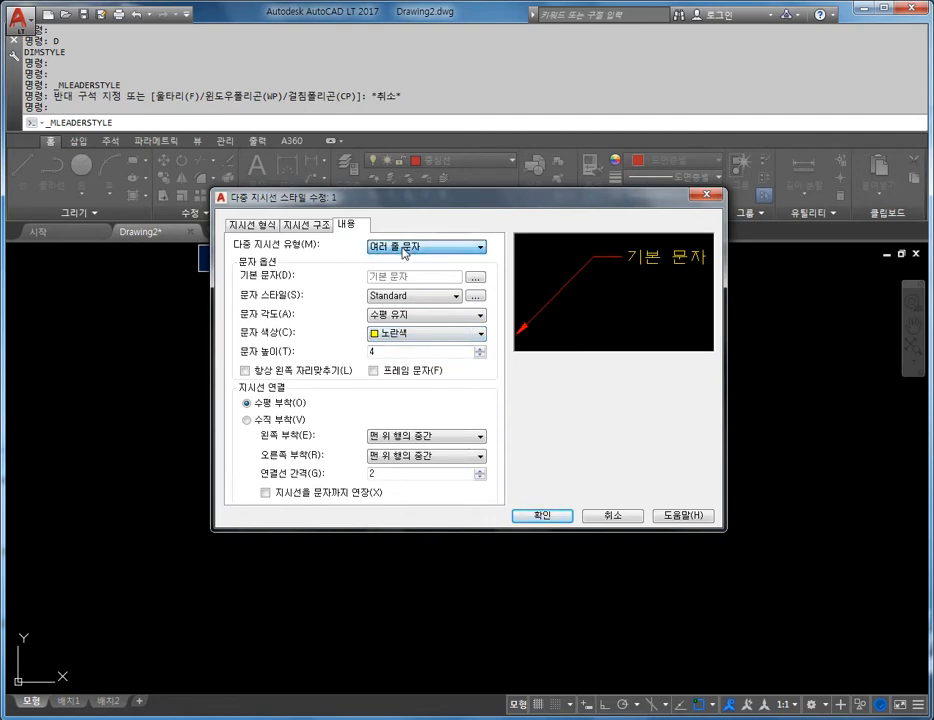
Step: Review the leader structure and format settings, accept multileader style 1 and close the style manager
left_click(306, 225)
left_click(261, 229)
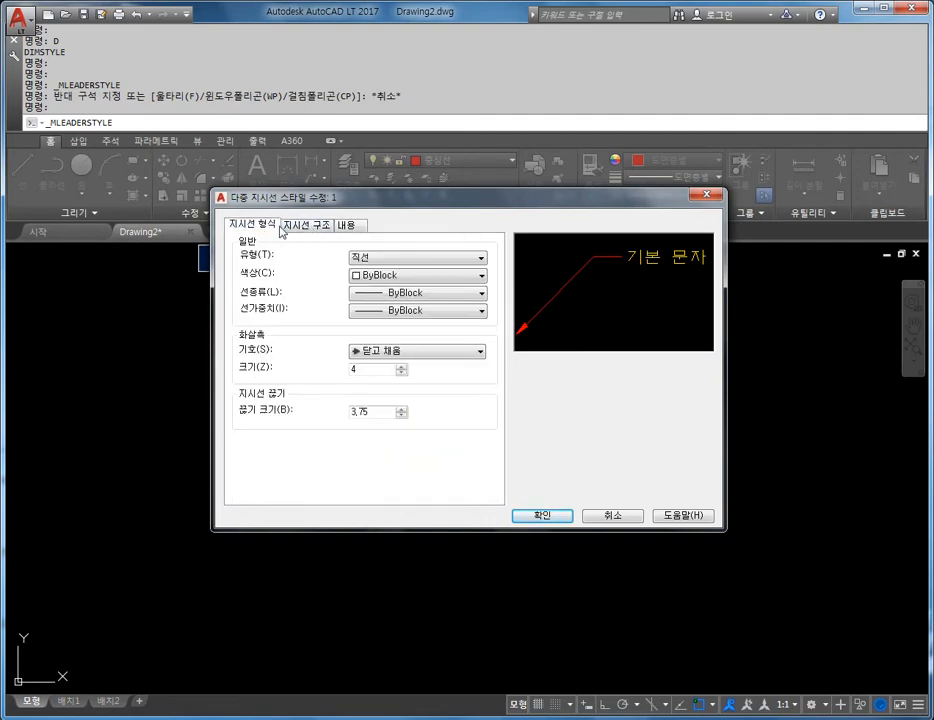
left_click(307, 228)
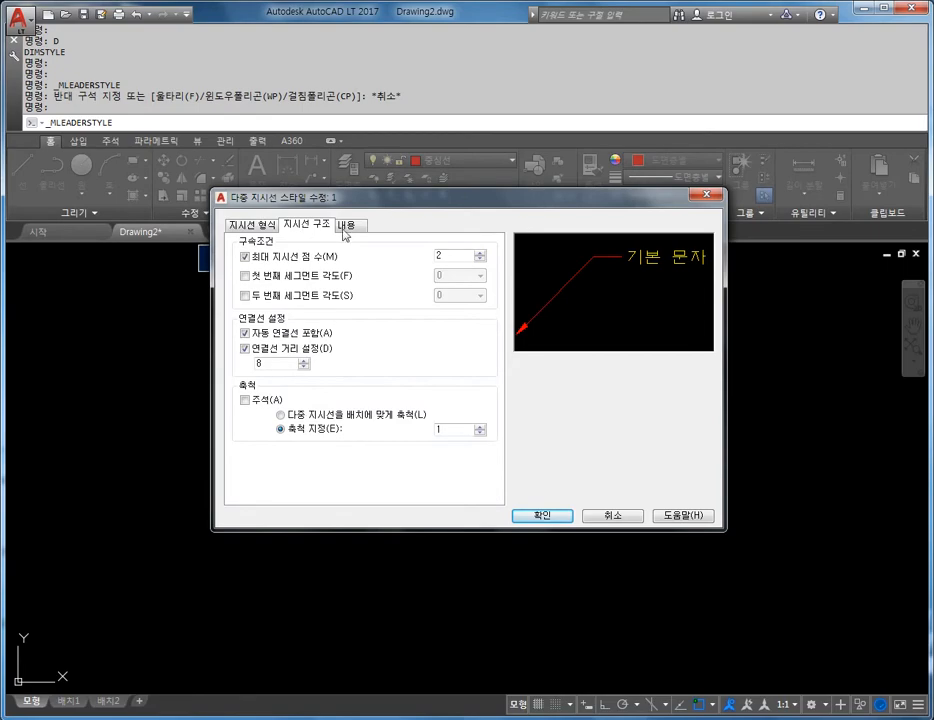
left_click(539, 515)
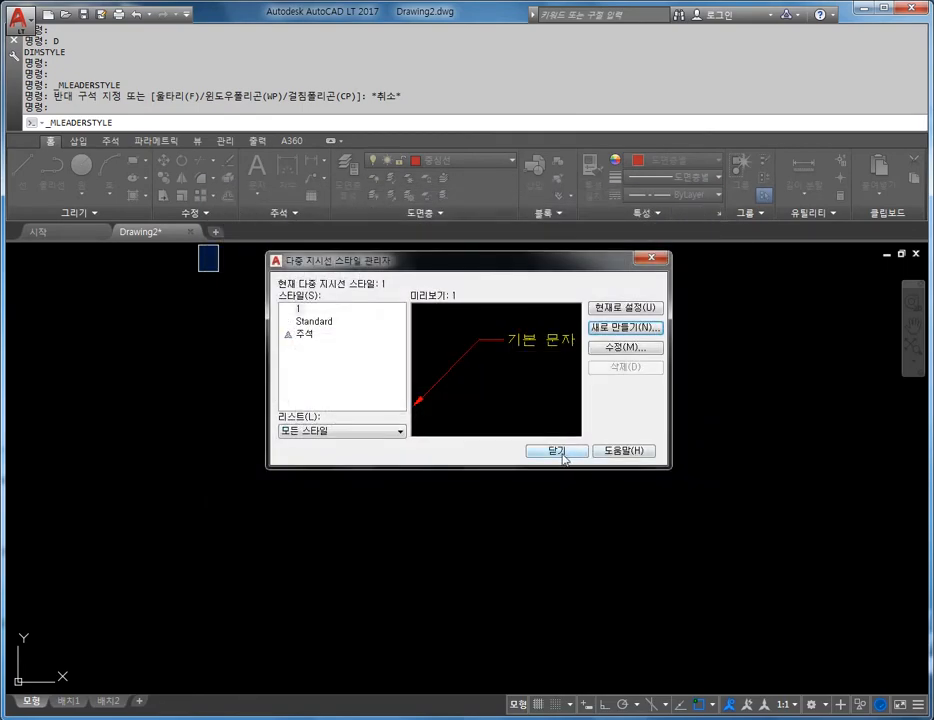
left_click(562, 453)
left_click(296, 213)
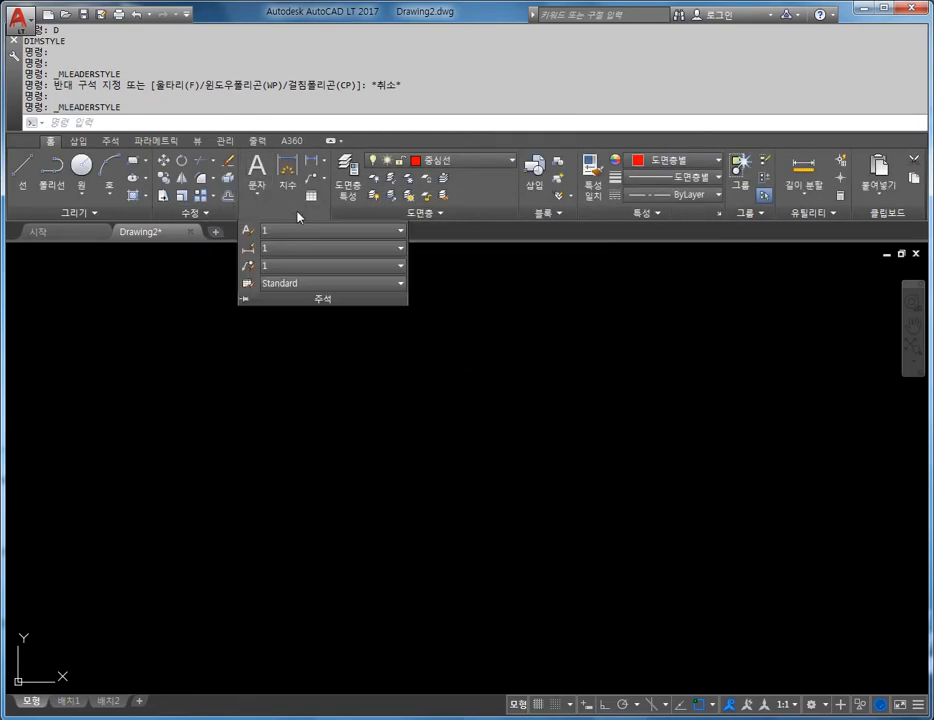
left_click(256, 384)
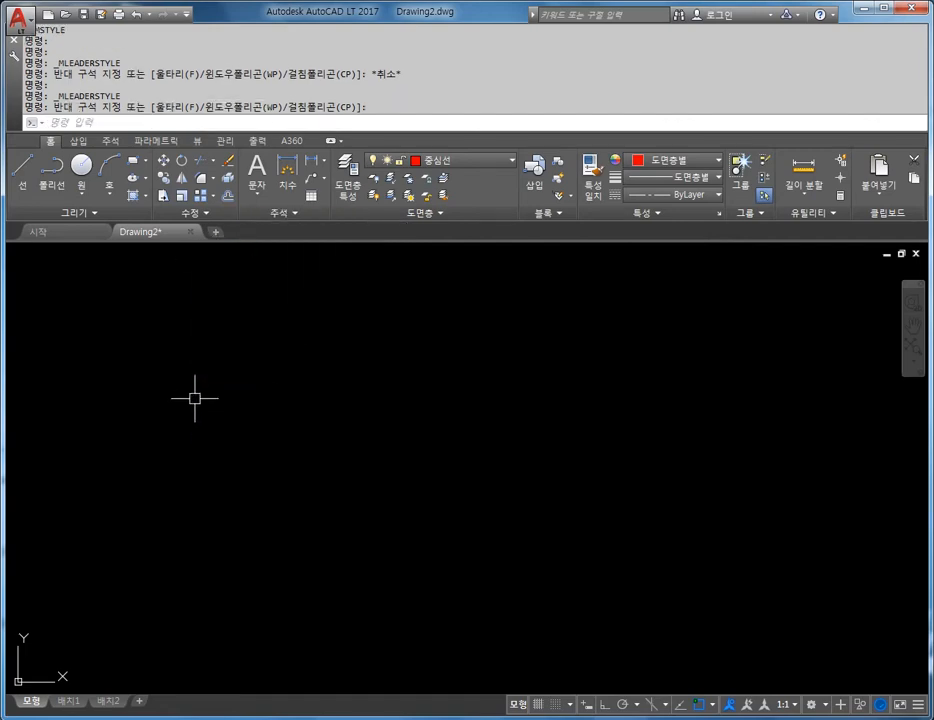
key("Escape")
key("Escape")
key("Escape")
key("Escape")
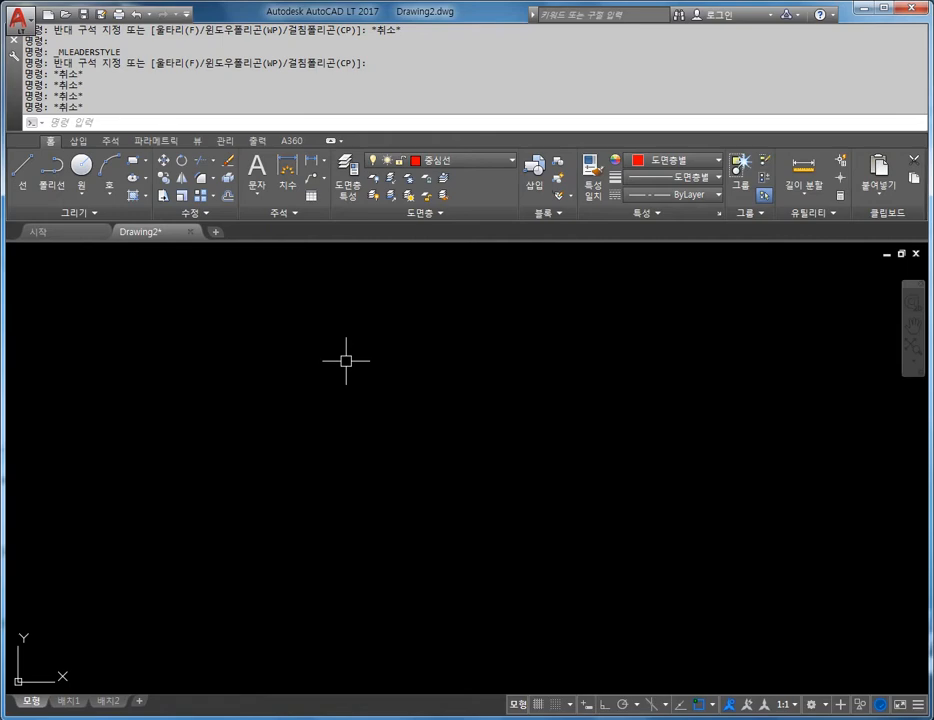
key("Escape")
key("Escape")
key("Escape")
key("Escape")
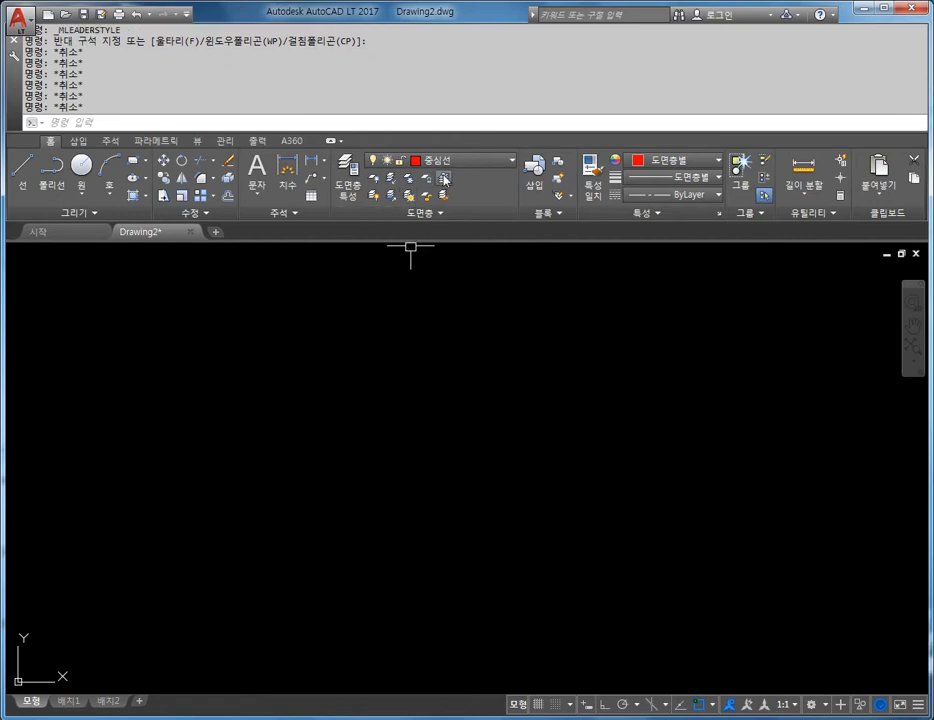
Step: Make 윤곽선 the current layer and draw the outer border rectangle from 0,0 to 470,347
left_click(452, 165)
left_click(440, 248)
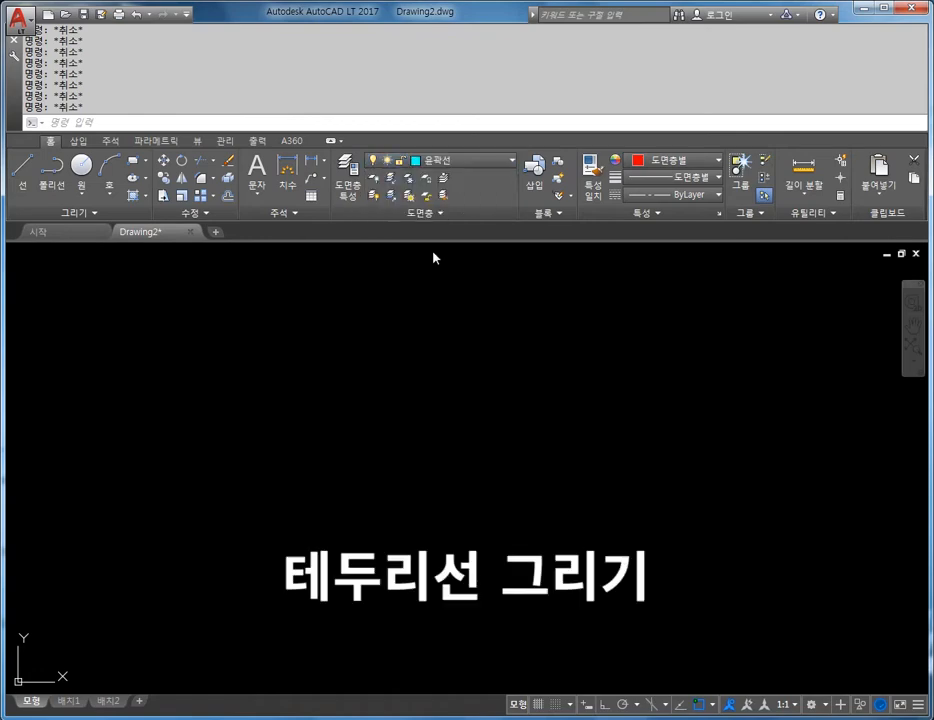
type("ㅔ")
key("Return")
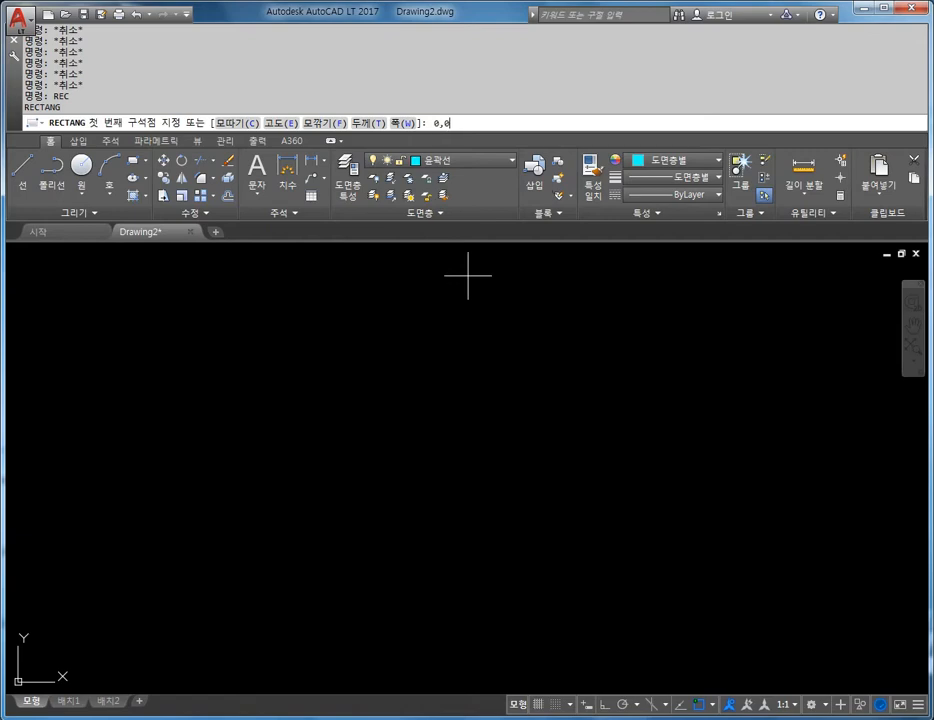
key("Return")
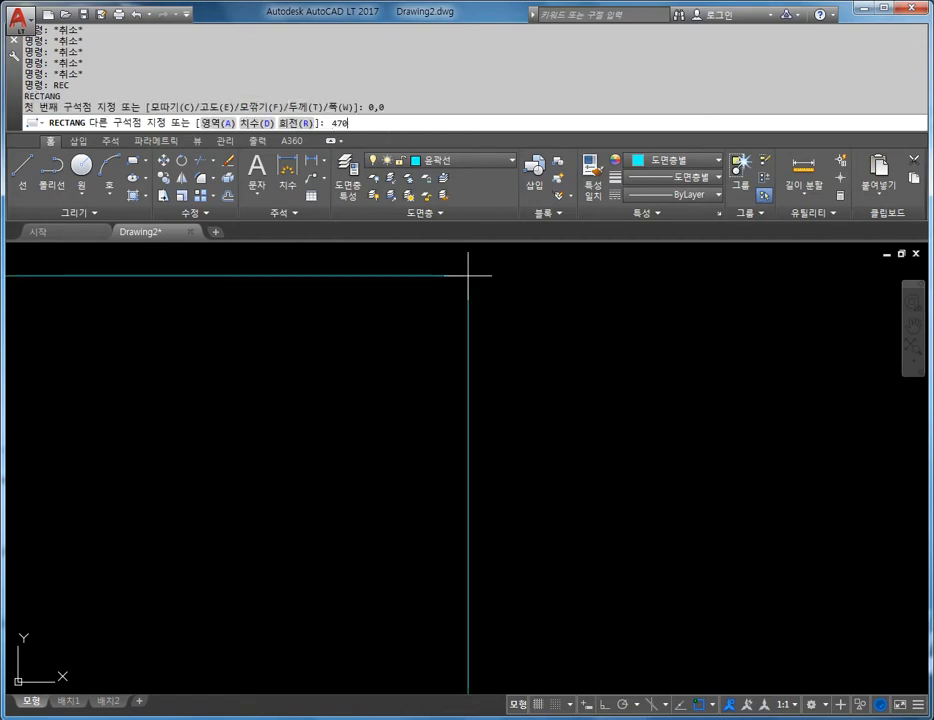
type("470,347")
key("Return")
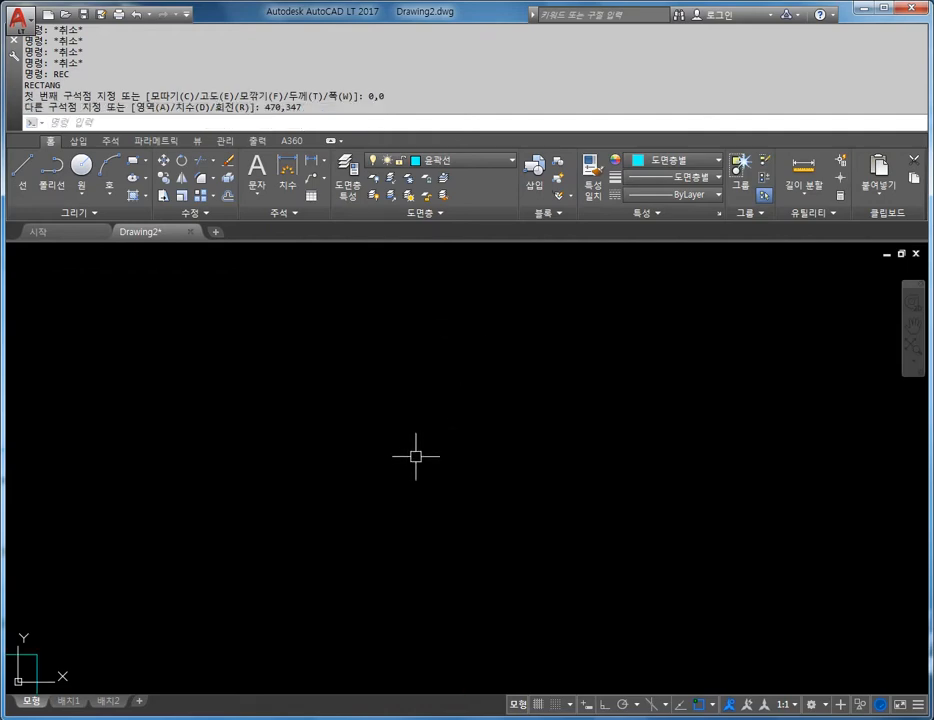
key("Escape")
key("Escape")
key("Escape")
key("Escape")
key("Escape")
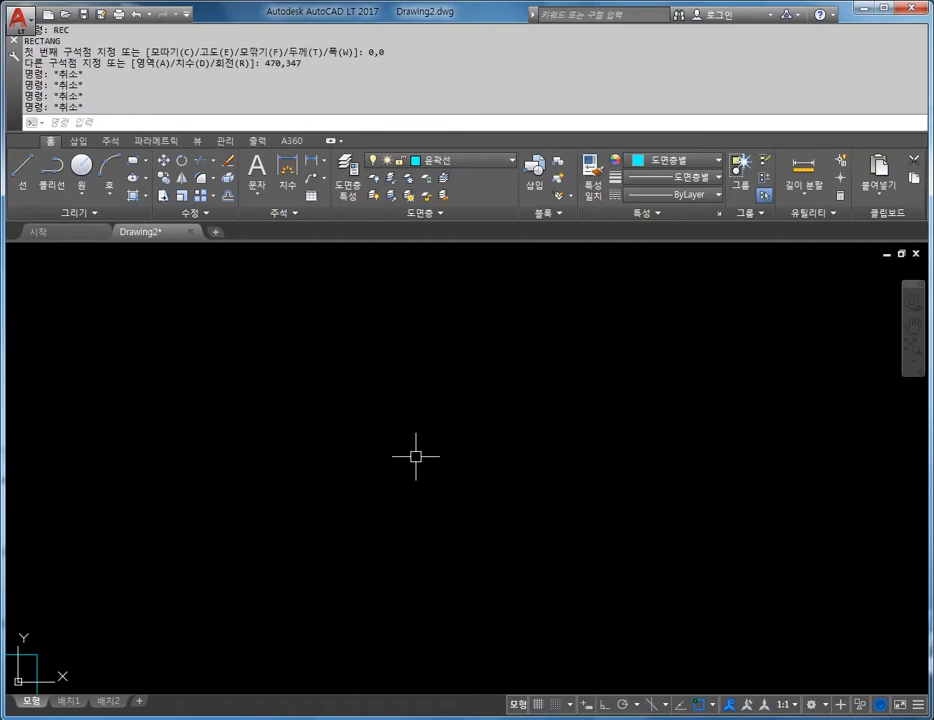
Step: Zoom to the drawing's full extent and adjust the view so the whole border rectangle can be examined
type("Z")
key("Return")
type("A")
key("Return")
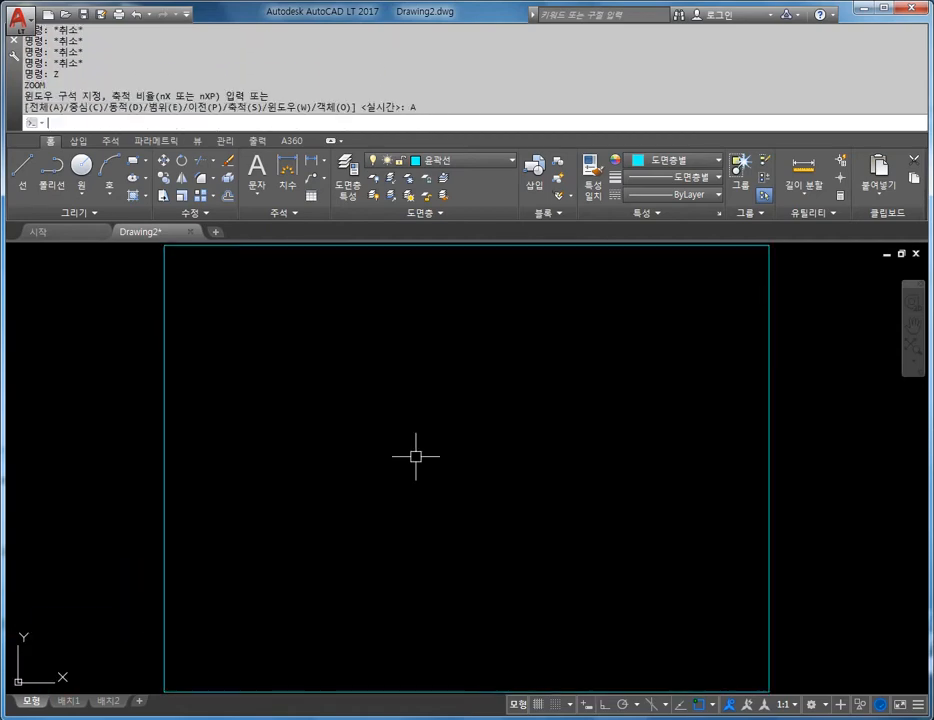
key("Escape")
key("Escape")
scroll(410, 460, "up", 2)
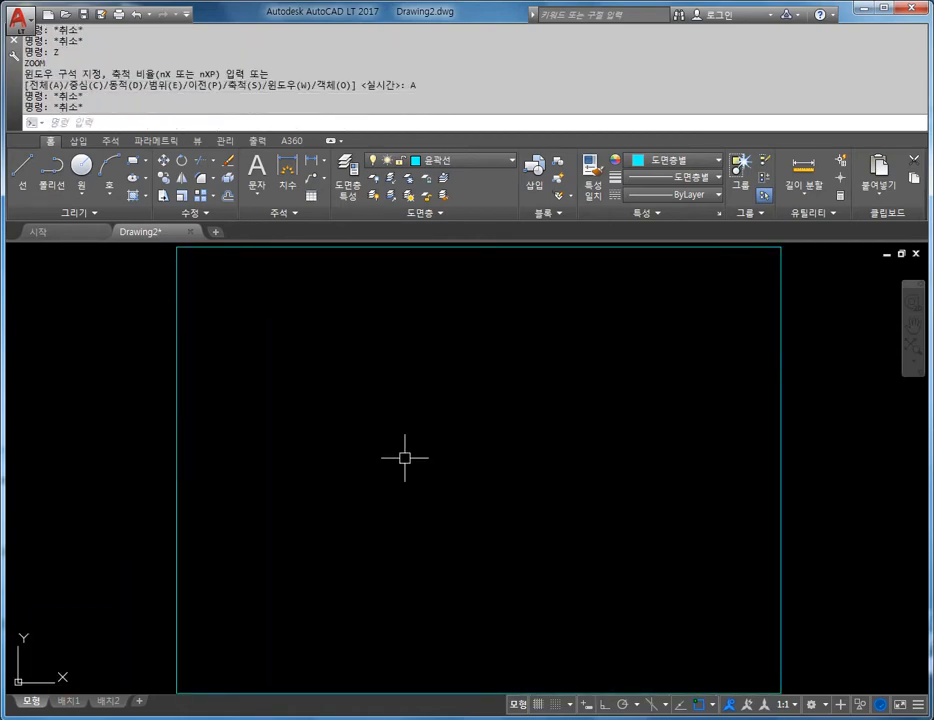
scroll(405, 444, "down", 4)
scroll(409, 442, "up", 2)
key("Escape")
key("Escape")
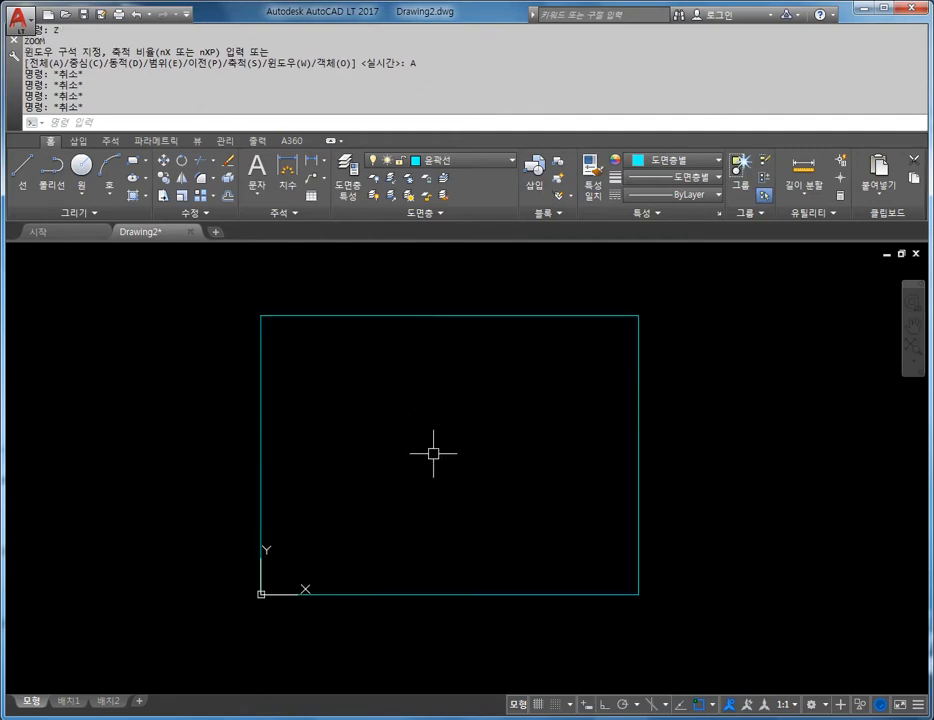
key("Escape")
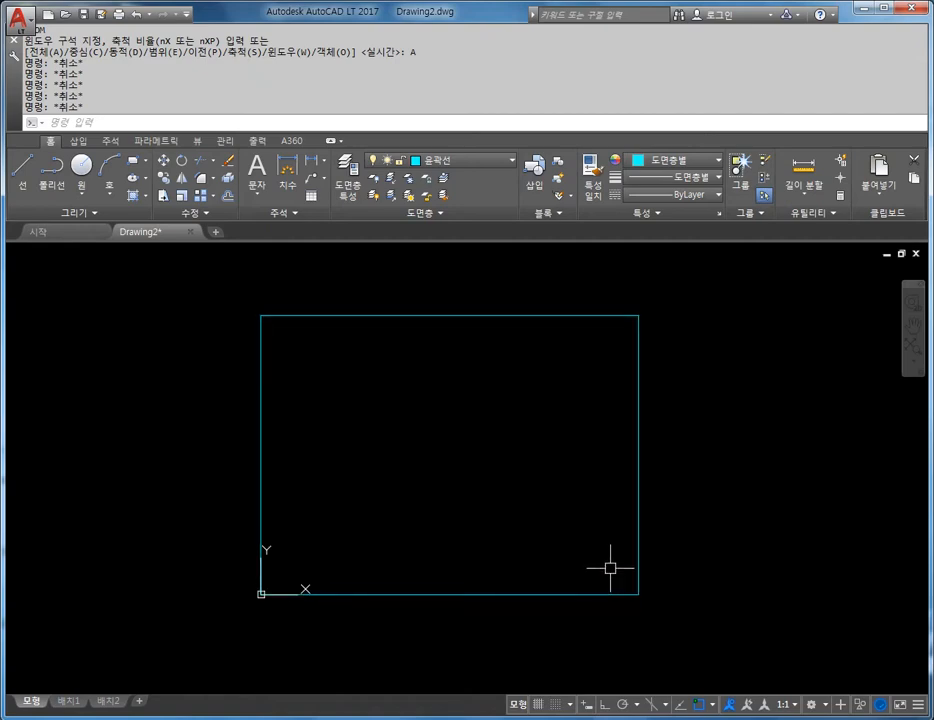
Step: Offset the border rectangle inward by 10 to form the inner border
type("o")
key("Return")
type("10")
key("Return")
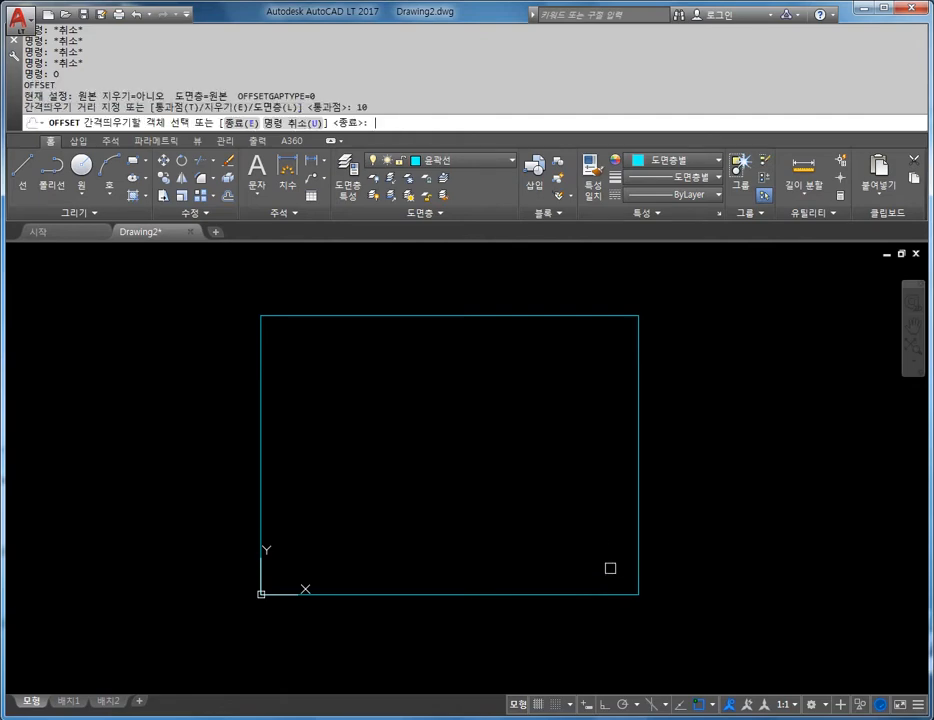
left_click(479, 316)
left_click(434, 428)
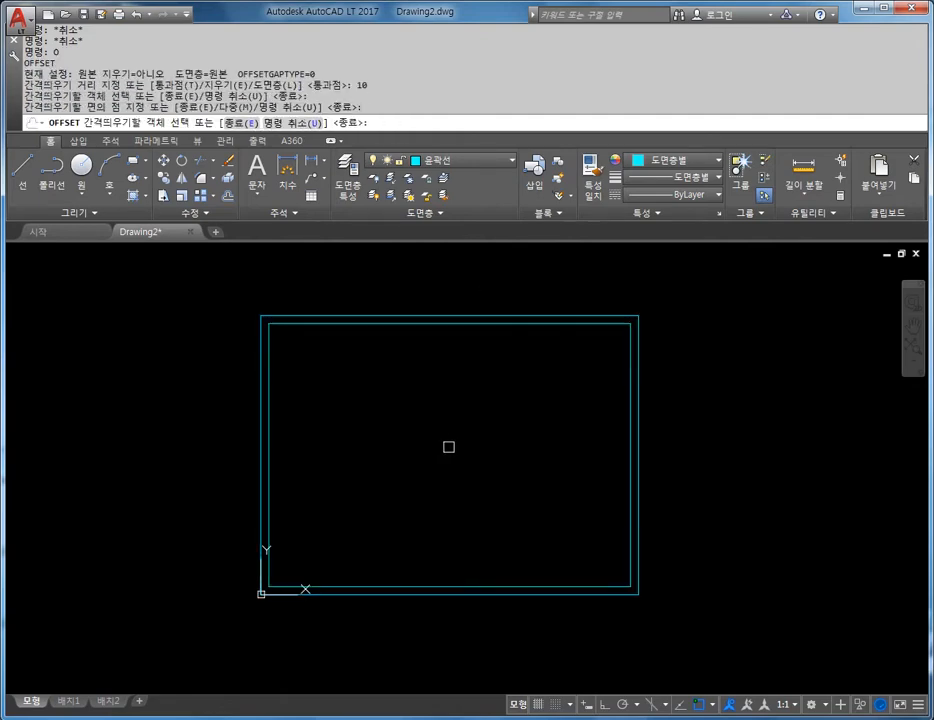
key("Escape")
key("Escape")
scroll(463, 424, "up", 1)
scroll(450, 475, "down", 1)
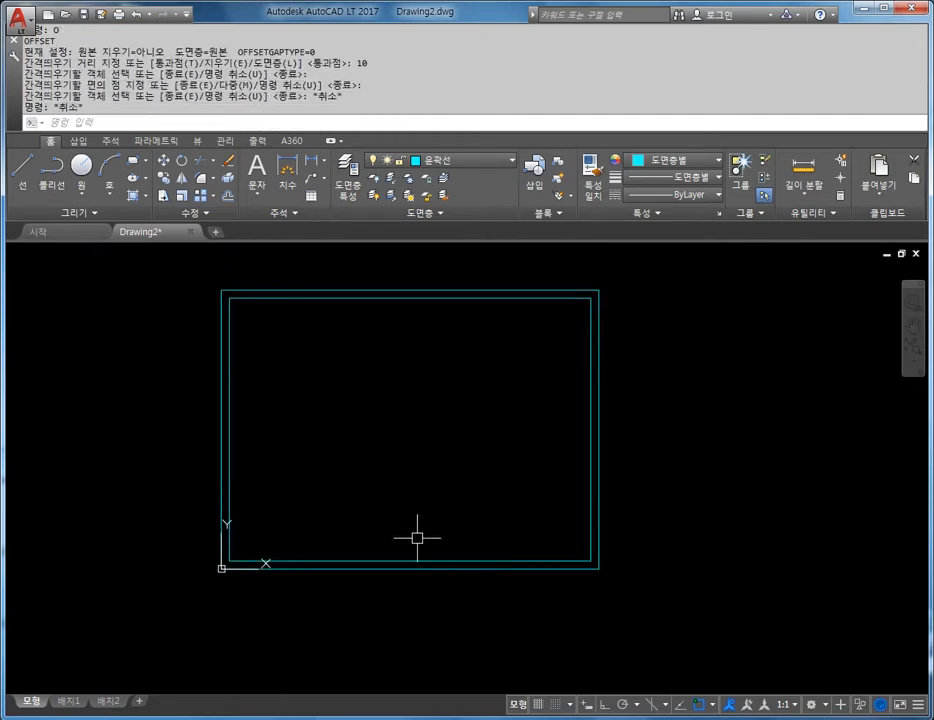
scroll(320, 562, "up", 4)
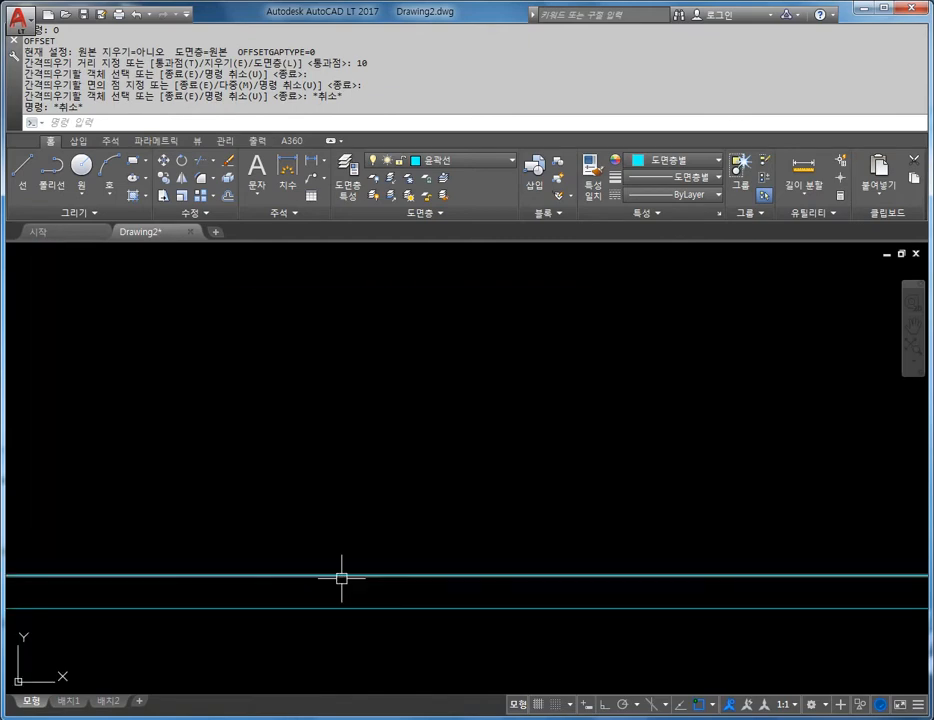
scroll(353, 572, "down", 4)
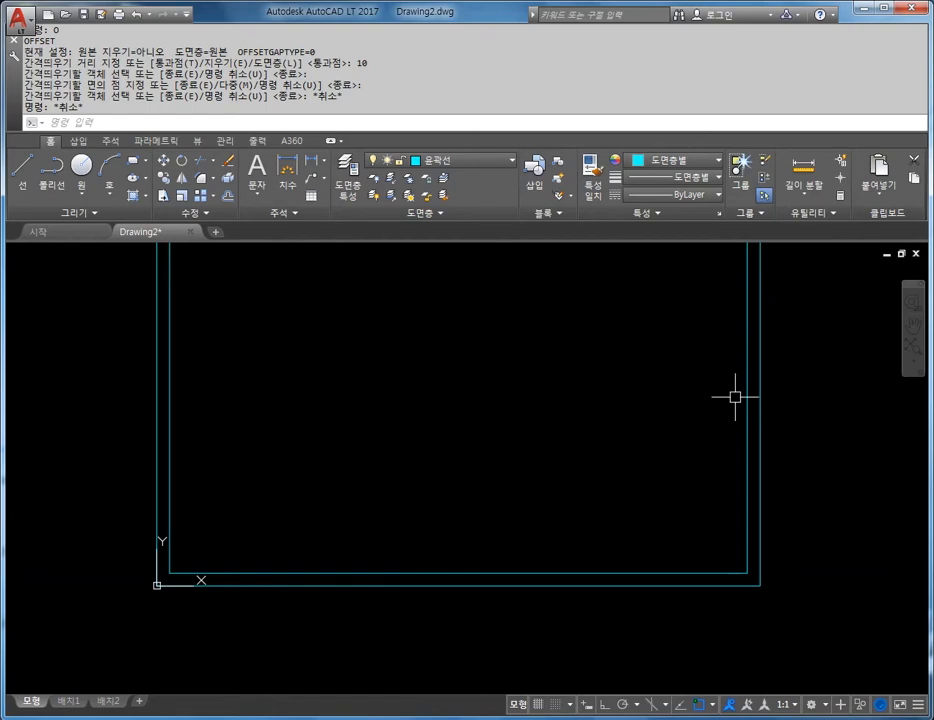
scroll(320, 480, "down", 2)
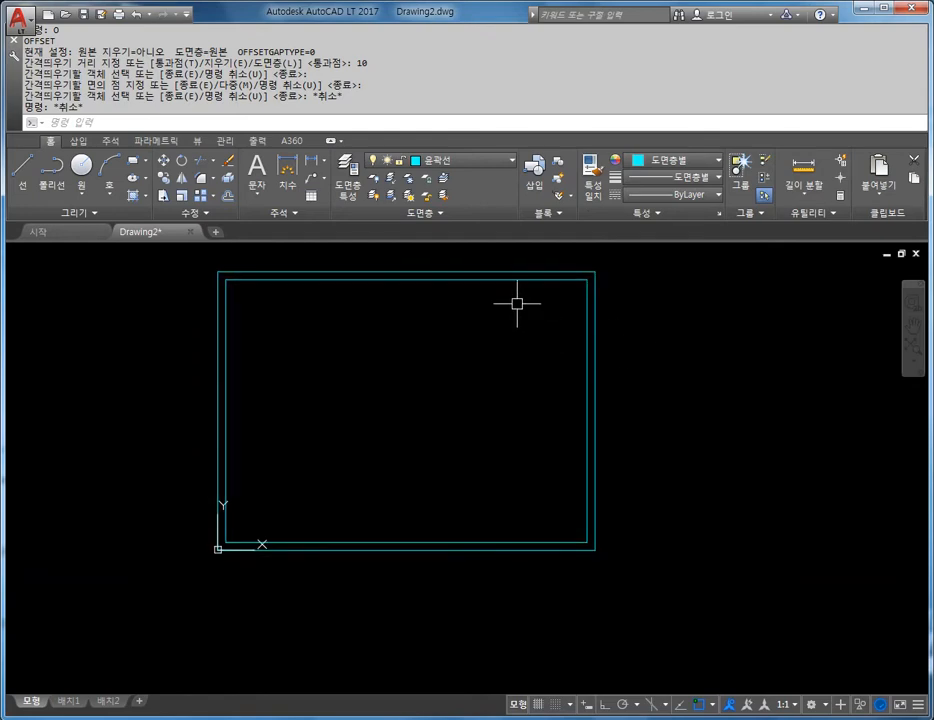
key("Escape")
left_click(485, 280)
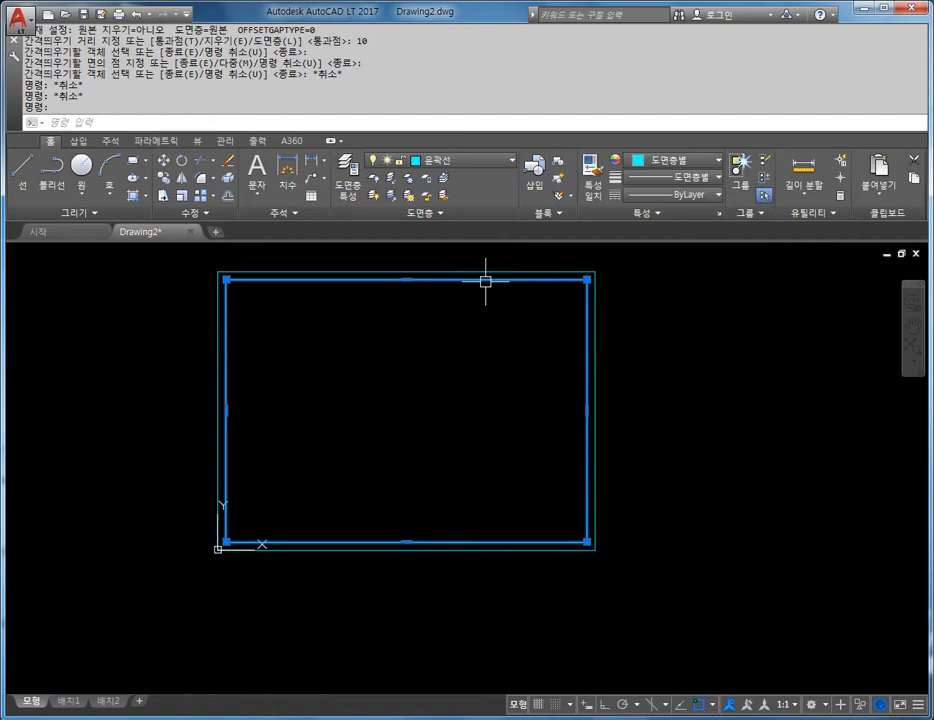
key("Escape")
key("Escape")
key("Escape")
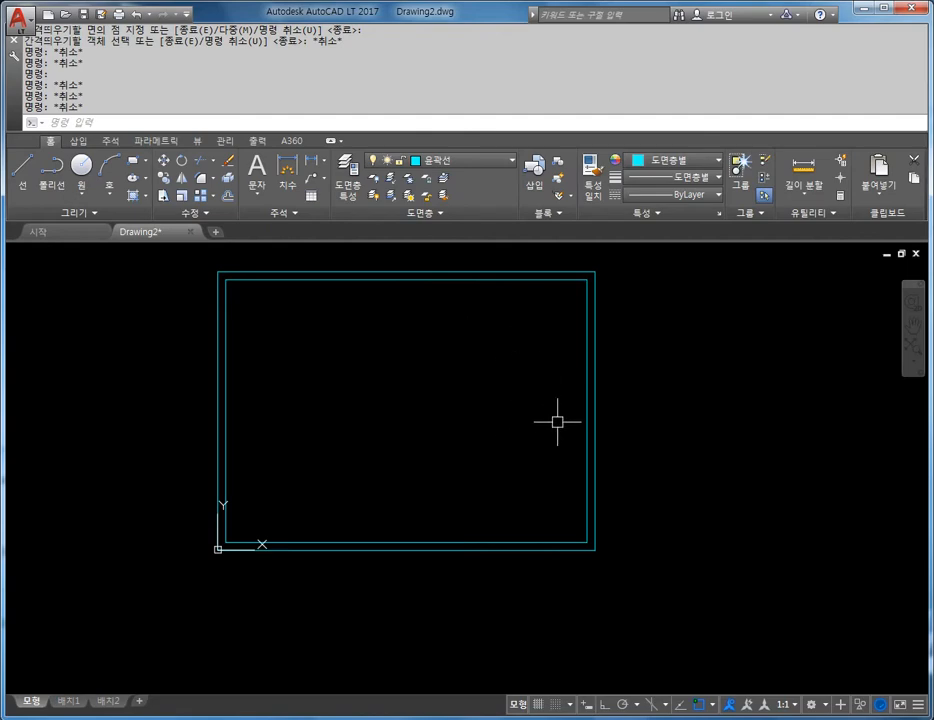
scroll(583, 487, "up", 2)
key("Escape")
key("Escape")
key("Escape")
scroll(585, 487, "down", 5)
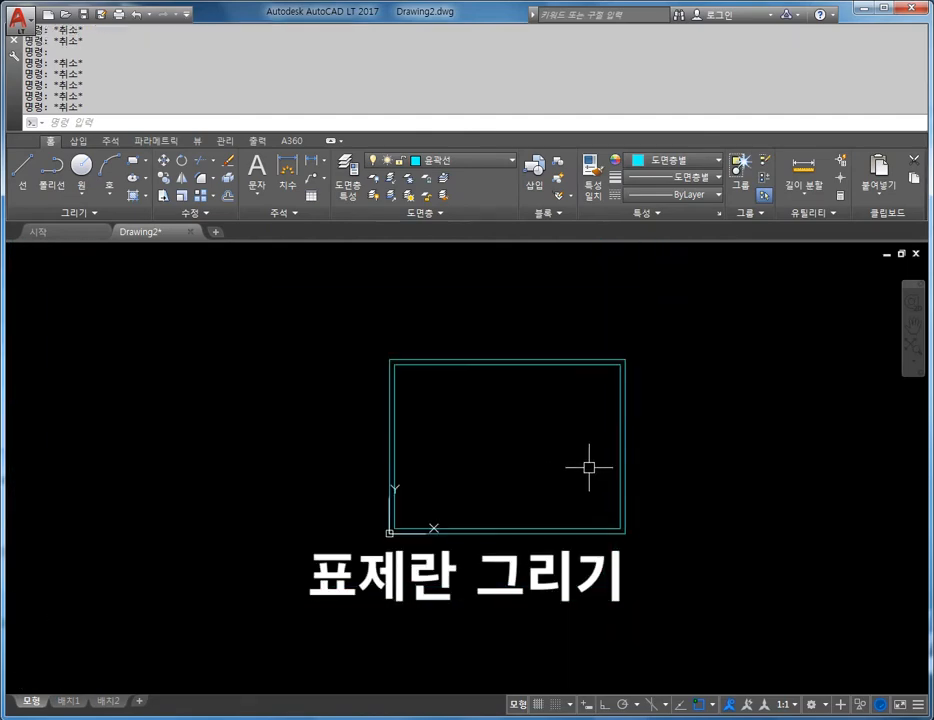
Step: Explode the inner border rectangle into separate lines
left_click(585, 528)
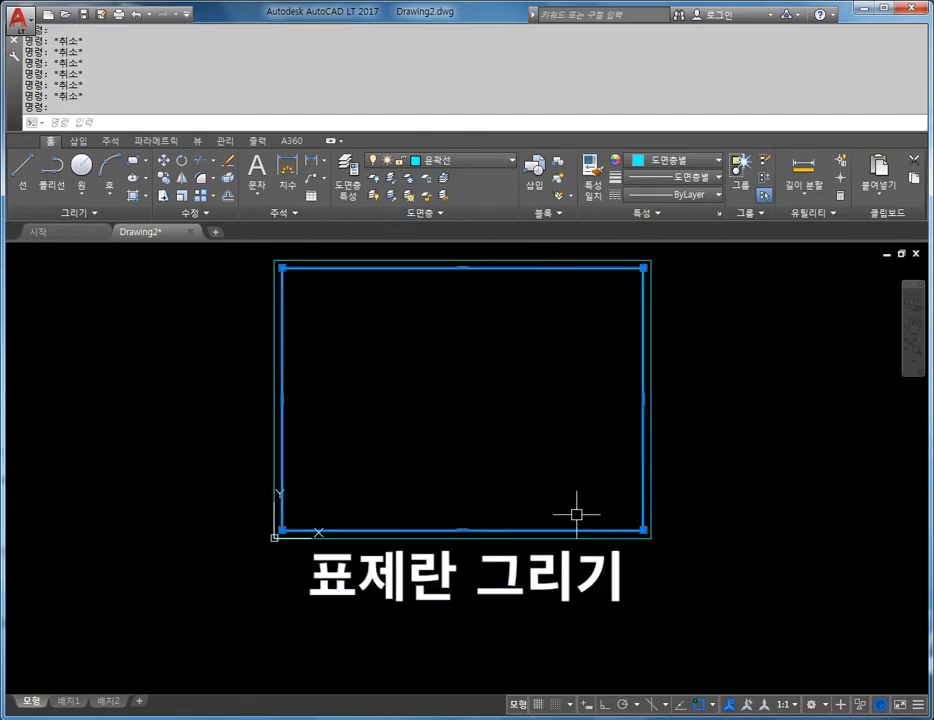
key("Escape")
type("x")
key("Return")
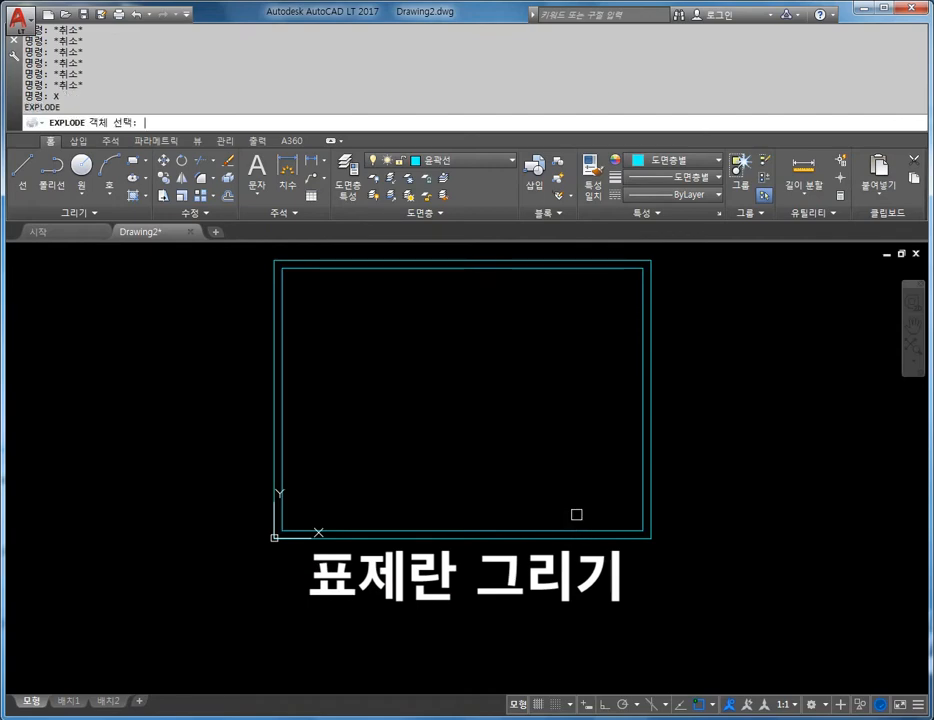
left_click(568, 527)
key("Return")
Step: Offset the inner border's right vertical line 30 inward to start the title block columns
scroll(634, 515, "up", 4)
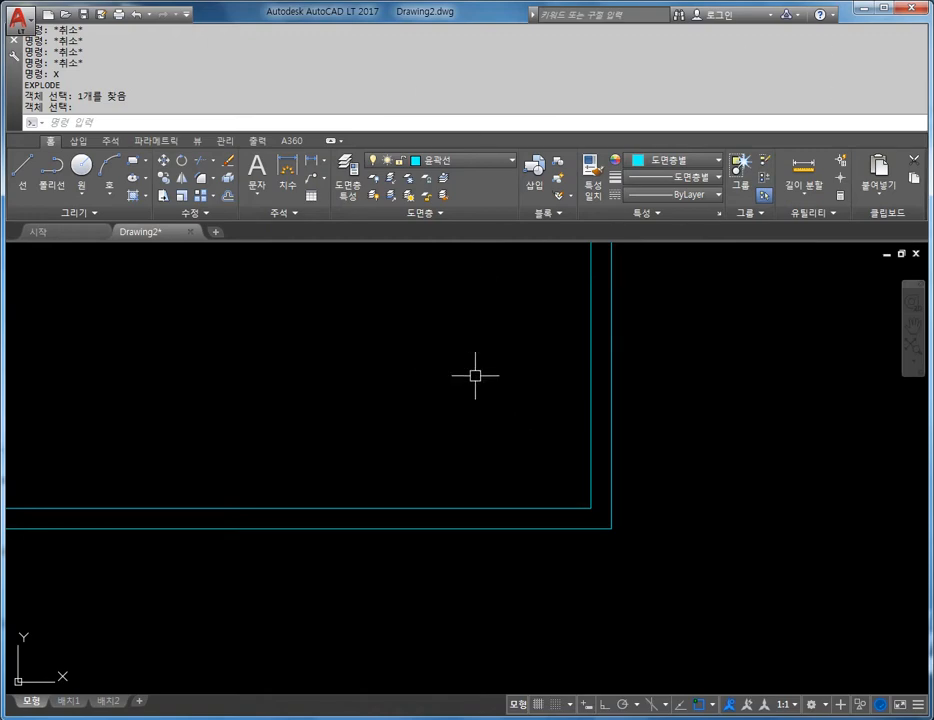
key("Escape")
scroll(546, 403, "up", 2)
key("Escape")
key("Escape")
key("Escape")
type("o")
key("Return")
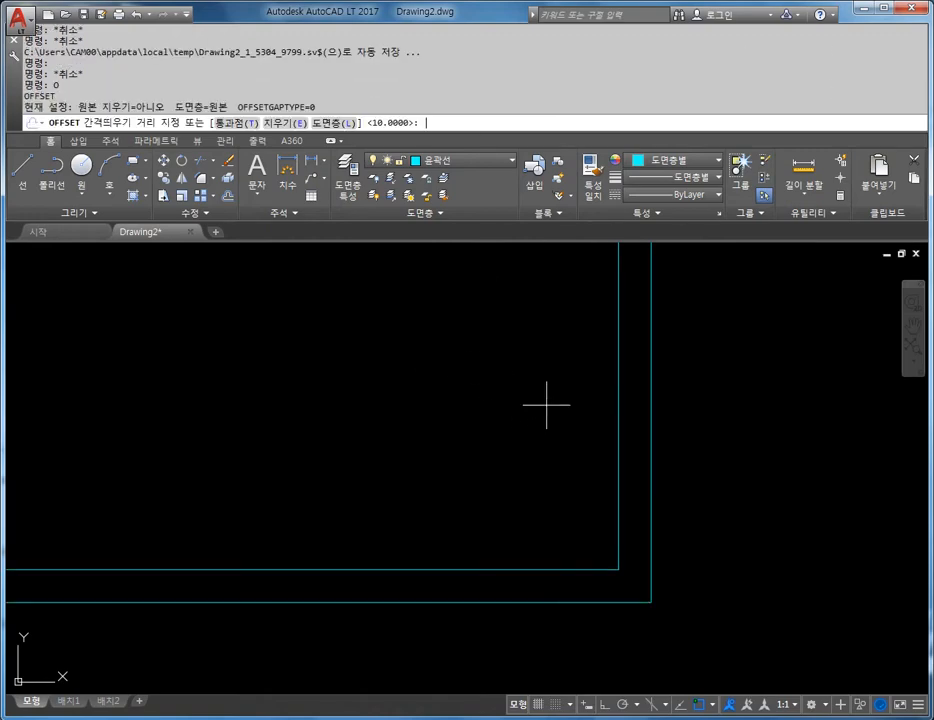
type("30")
key("Return")
left_click(619, 432)
left_click(463, 447)
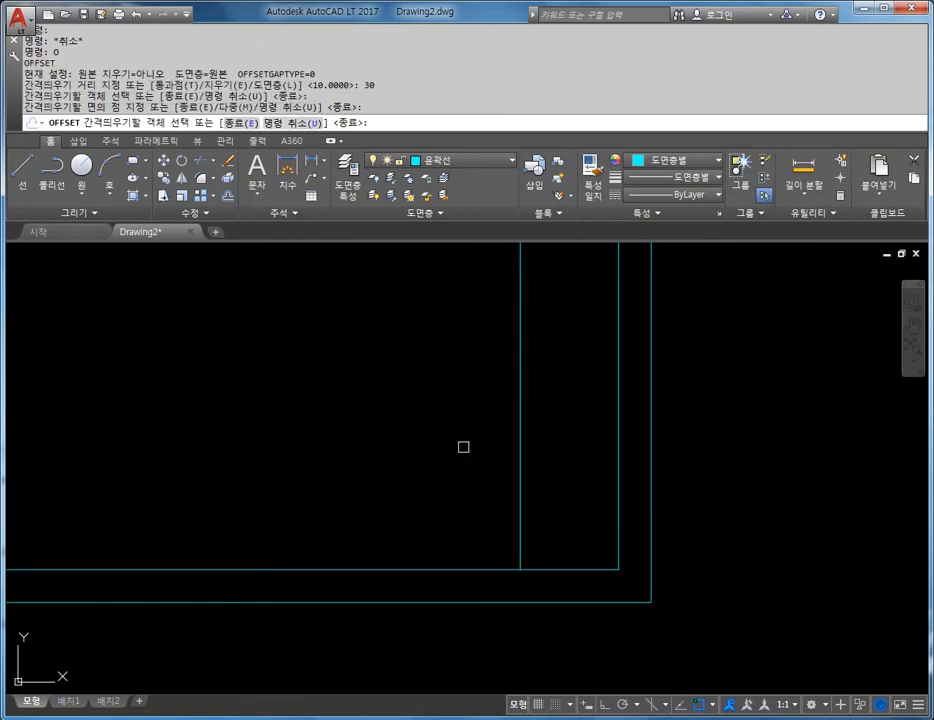
key("Escape")
key("Escape")
key("Escape")
Step: Offset the newest vertical title block line 15 to the left for the second column
type("o")
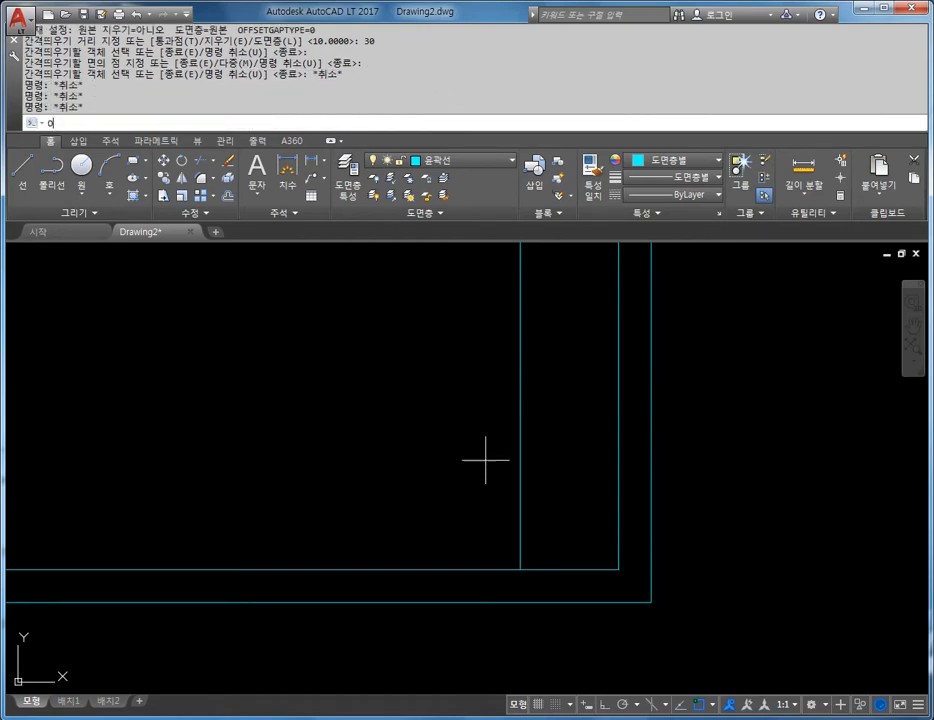
key("Return")
type("15")
key("Return")
left_click(521, 452)
left_click(355, 454)
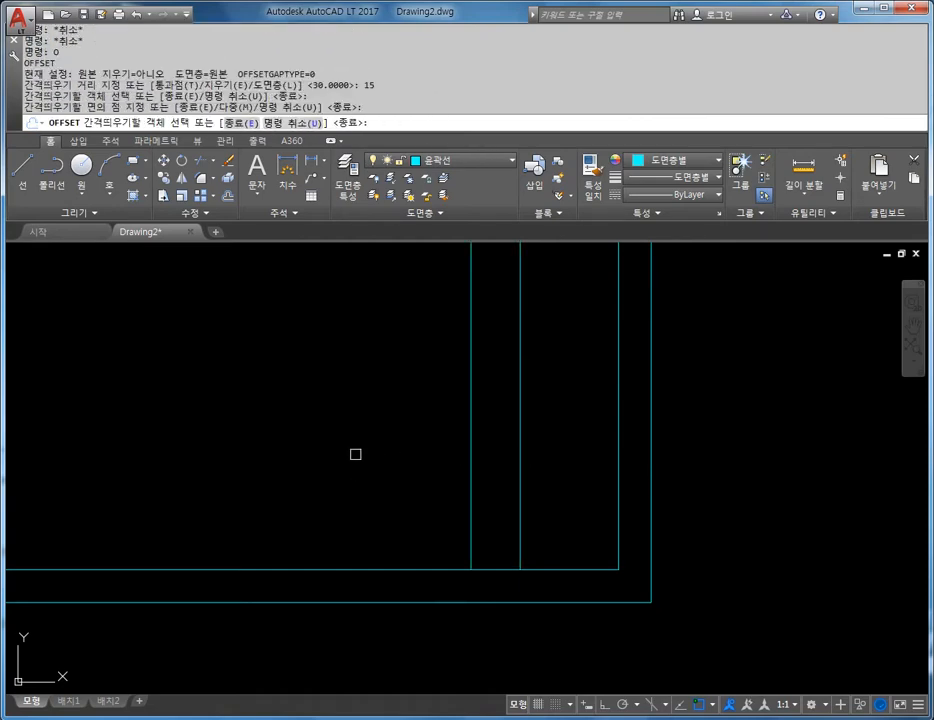
key("Escape")
key("Escape")
key("Escape")
Step: Offset the leftmost title block line a further 40 to the left for the wide middle column
type("o")
key("Return")
type("40")
key("Return")
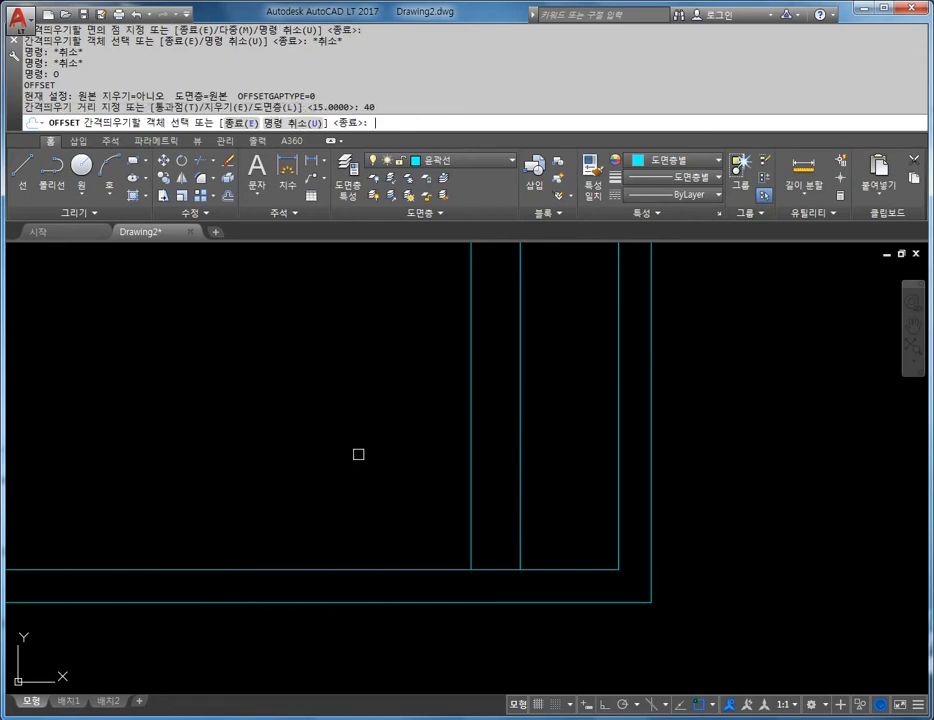
left_click(476, 441)
left_click(361, 450)
key("Escape")
key("Escape")
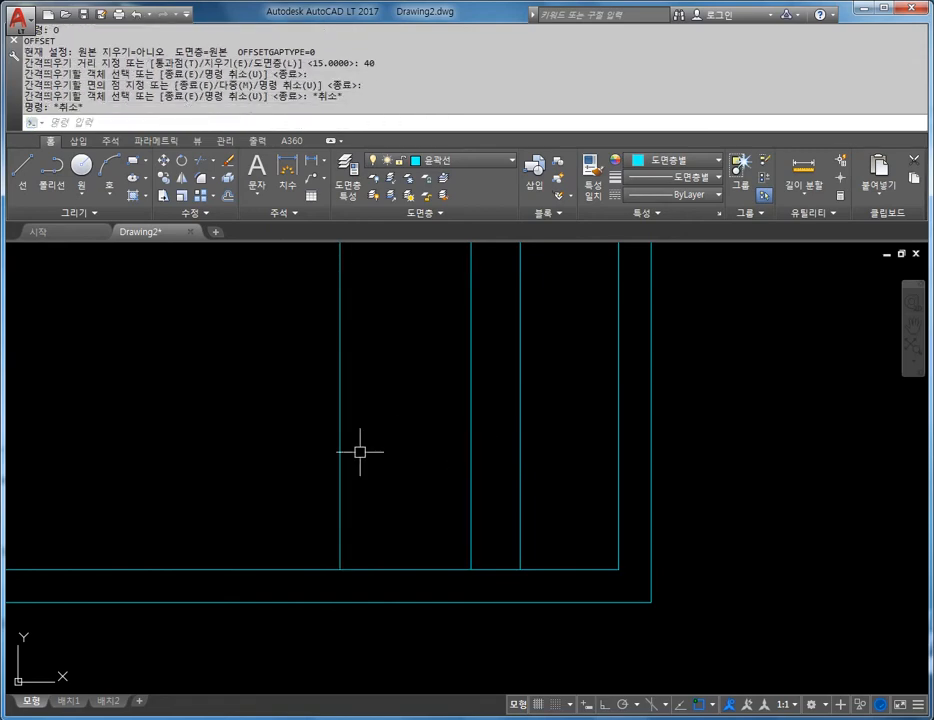
key("Escape")
Step: Offset the wide column's left line 20 to the left to form the fourth column
type("o")
key("Return")
type("20")
key("Return")
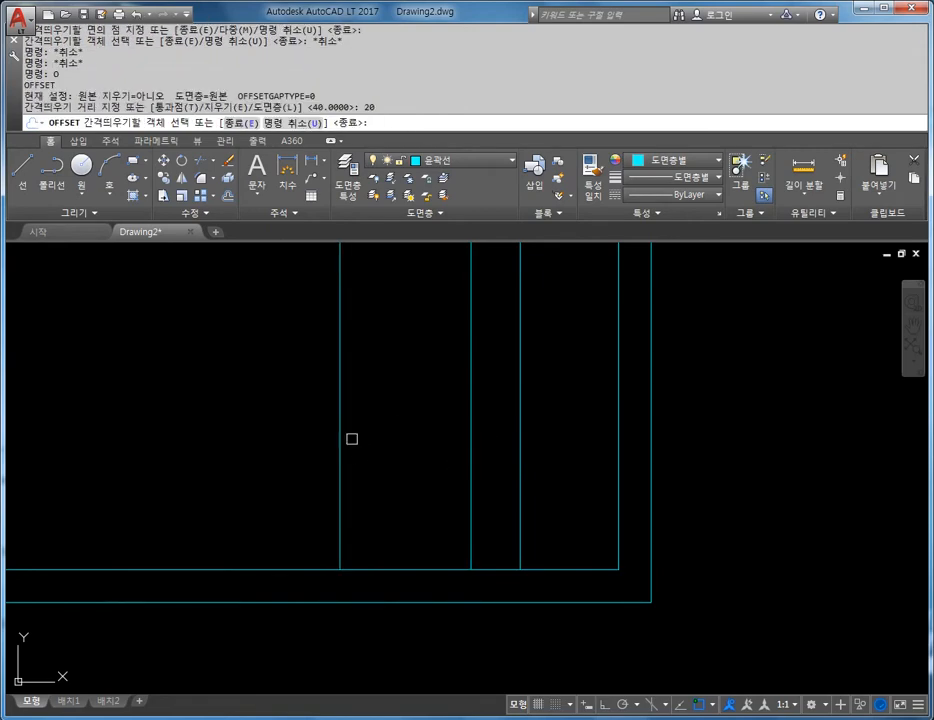
left_click(351, 439)
left_click(183, 448)
key("Escape")
key("Escape")
key("Escape")
key("Escape")
key("Escape")
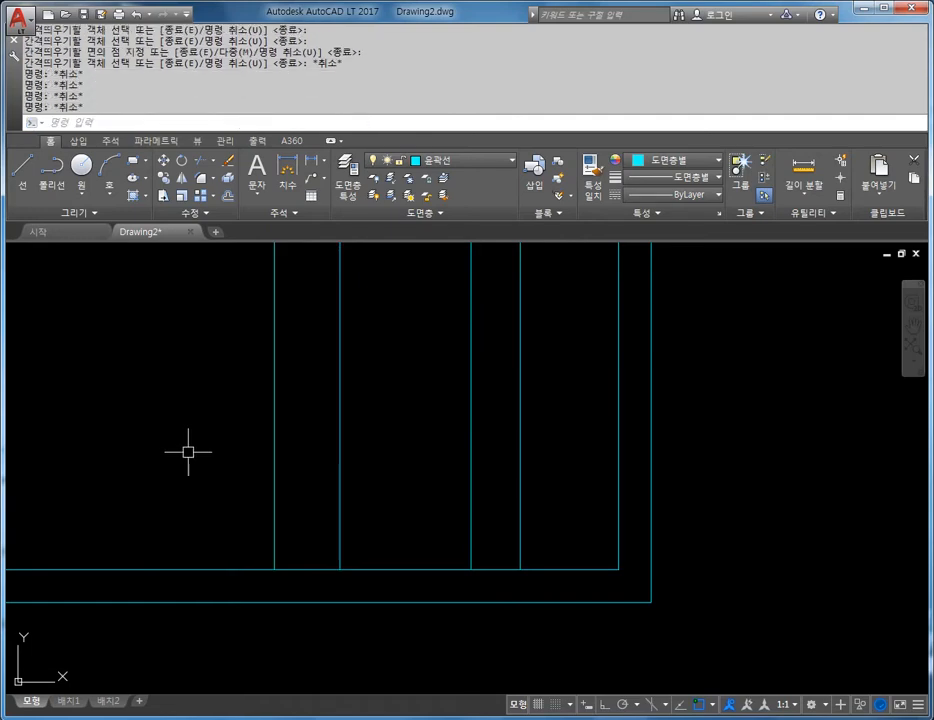
Step: Offset the fourth column's left line 15 to the left to form the title block's left edge
type("o")
key("Return")
type("15")
key("Return")
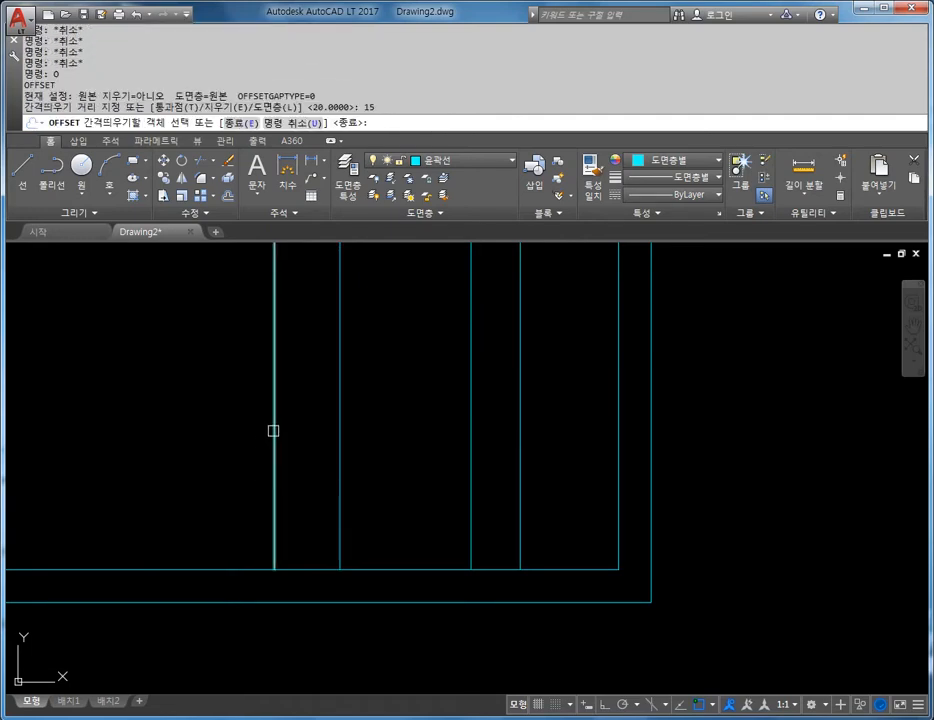
left_click(273, 430)
left_click(194, 433)
key("Escape")
key("Escape")
key("Escape")
key("Escape")
key("Escape")
key("Escape")
key("Escape")
key("Escape")
key("Escape")
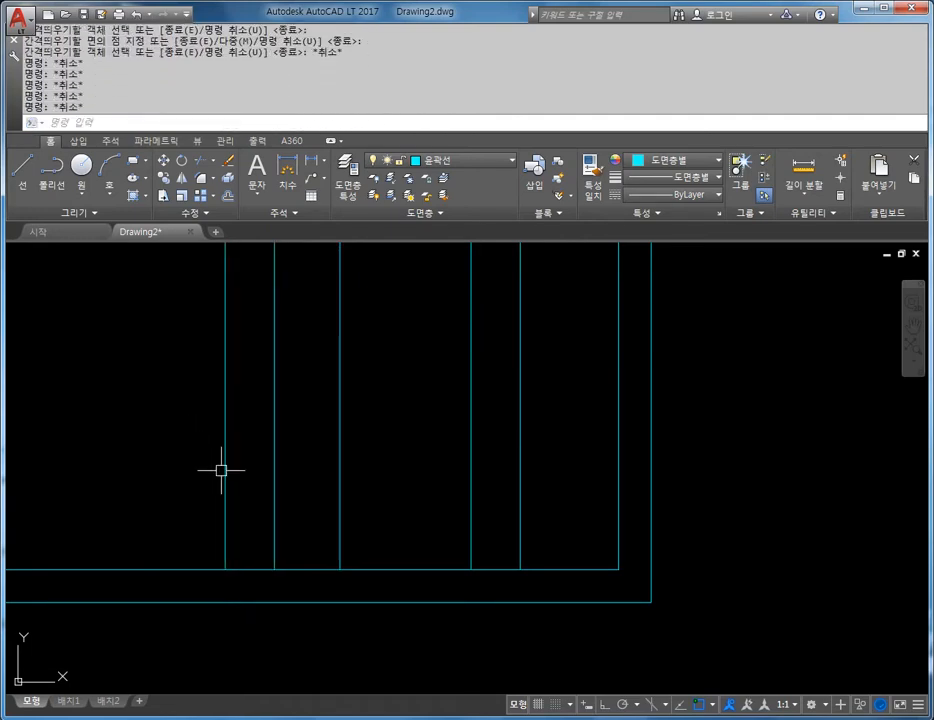
Step: Offset the inner border's bottom line 15 upward to form the title block's bottom row
type("o")
key("Return")
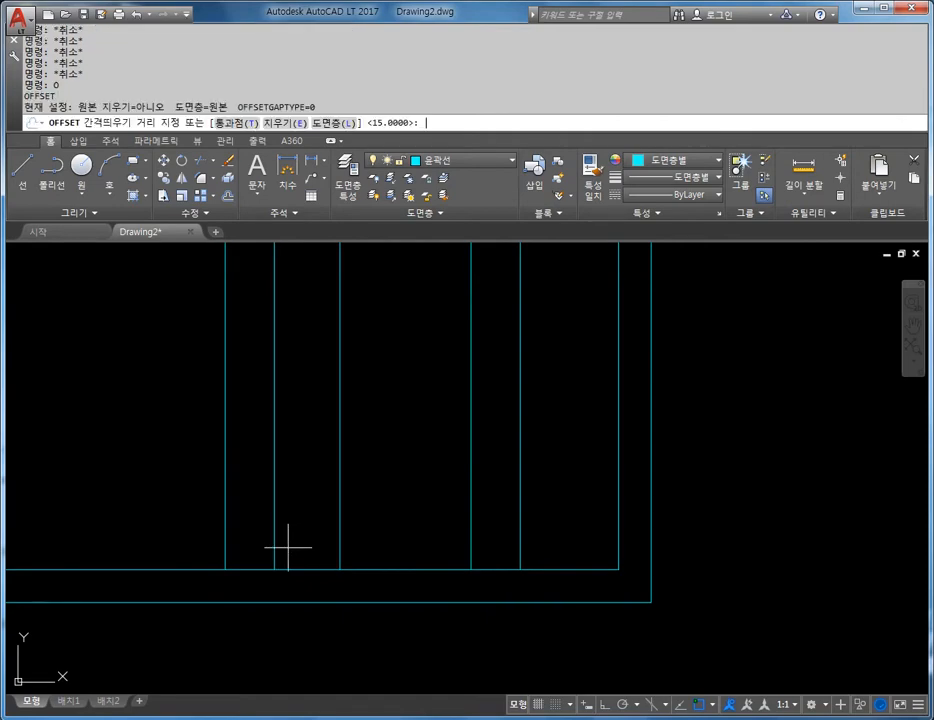
type("15")
key("Return")
left_click(293, 567)
left_click(306, 475)
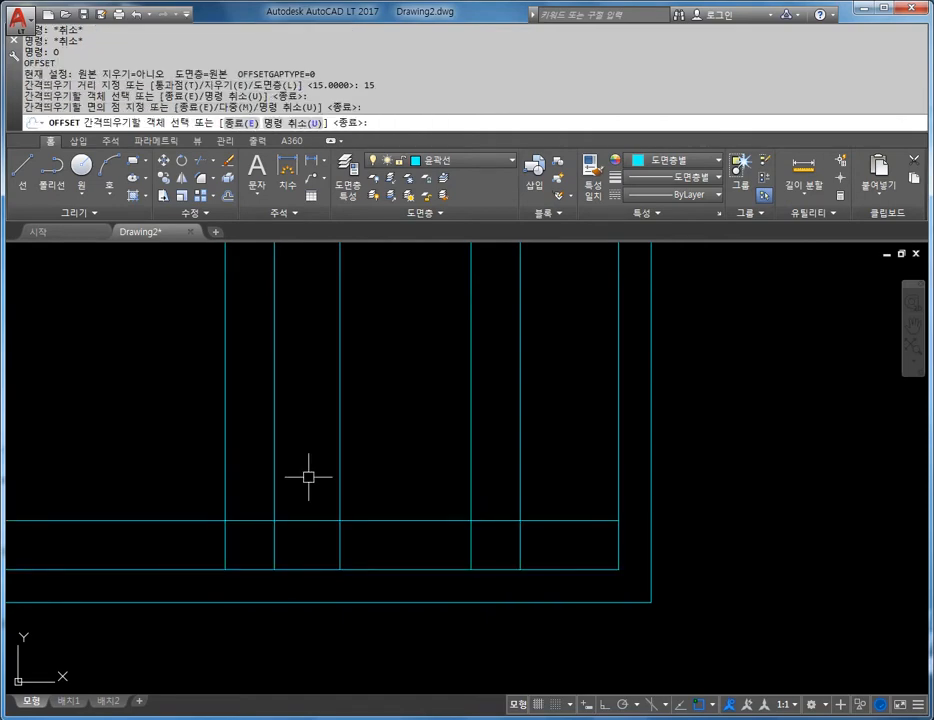
key("Escape")
key("Escape")
key("Escape")
Step: Offset the bottom row's upper line 10 upward to form the middle row
type("o")
key("Return")
type("10")
key("Return")
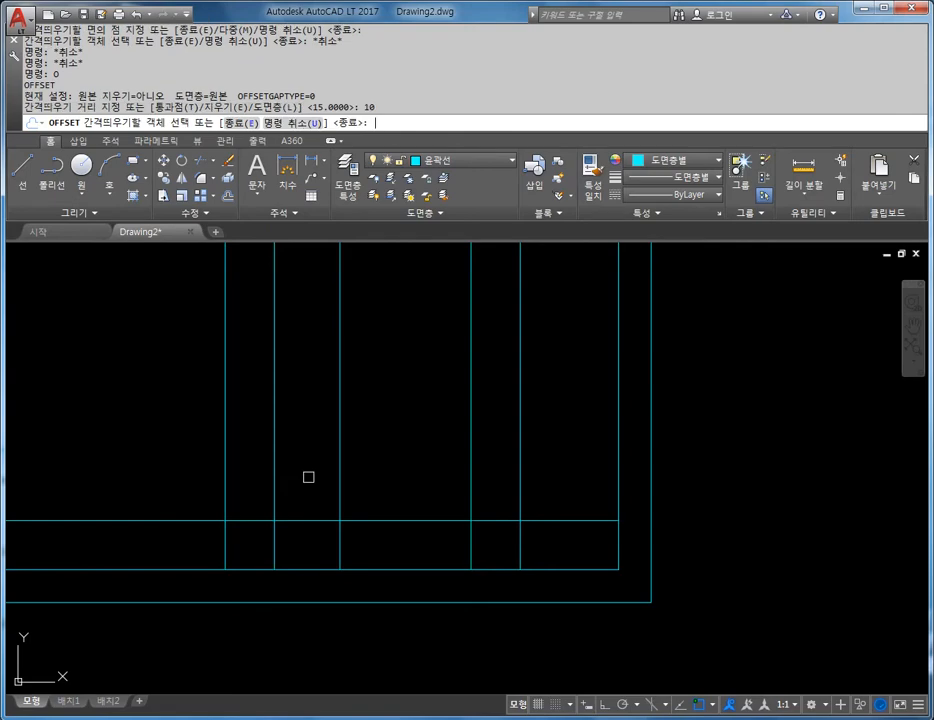
left_click(312, 521)
left_click(309, 470)
key("Escape")
key("Escape")
key("Escape")
key("Escape")
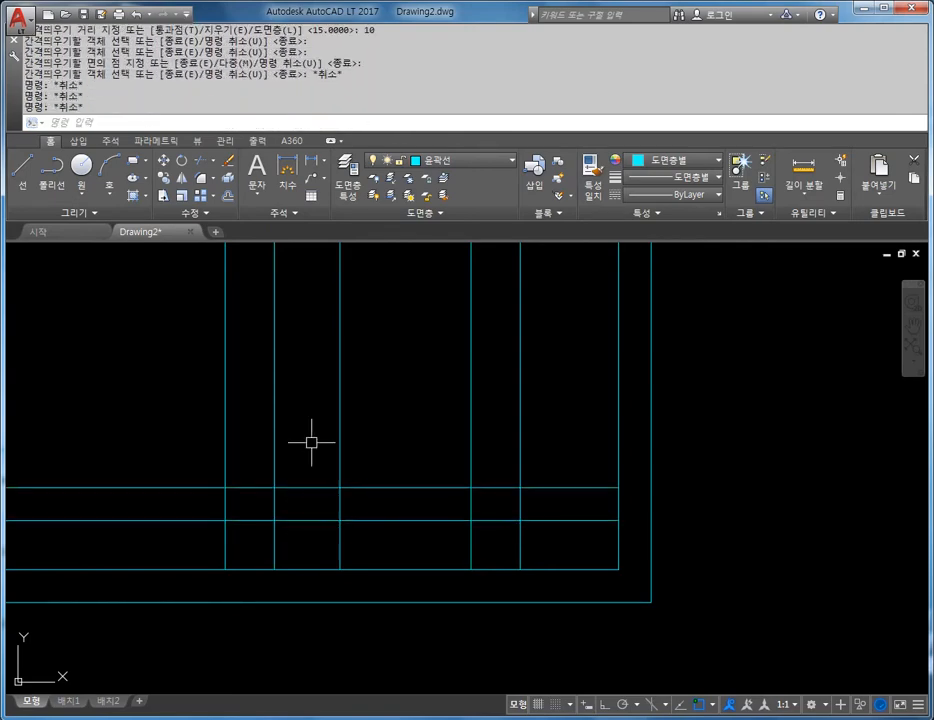
Step: Offset the middle row's upper line 10 upward to form the title block's top row
type("o")
key("Return")
type("10")
key("Return")
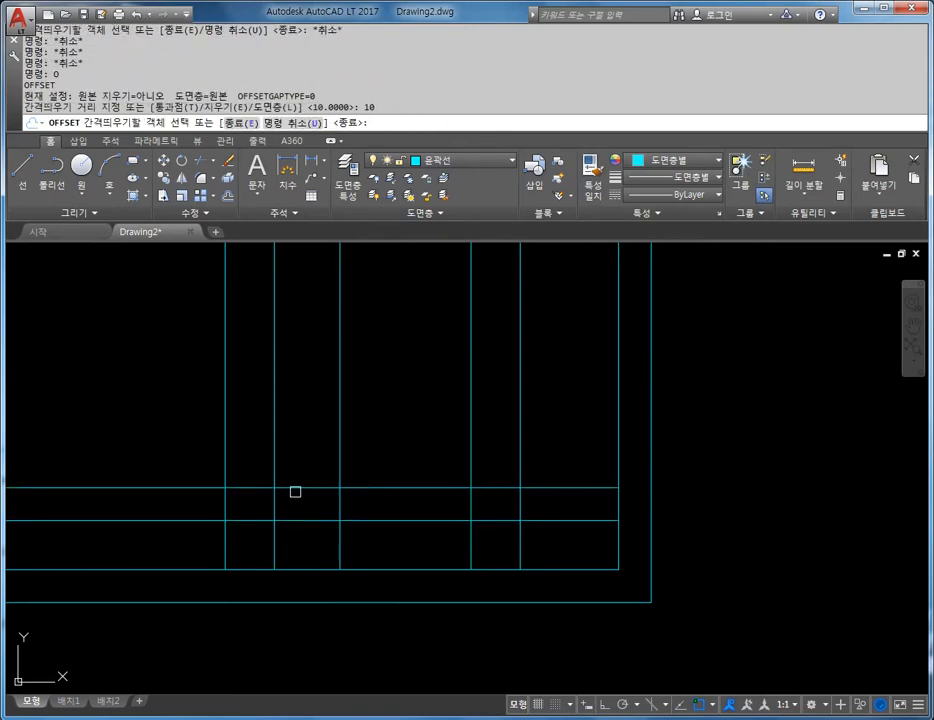
left_click(295, 488)
left_click(296, 423)
key("Escape")
key("Escape")
key("Escape")
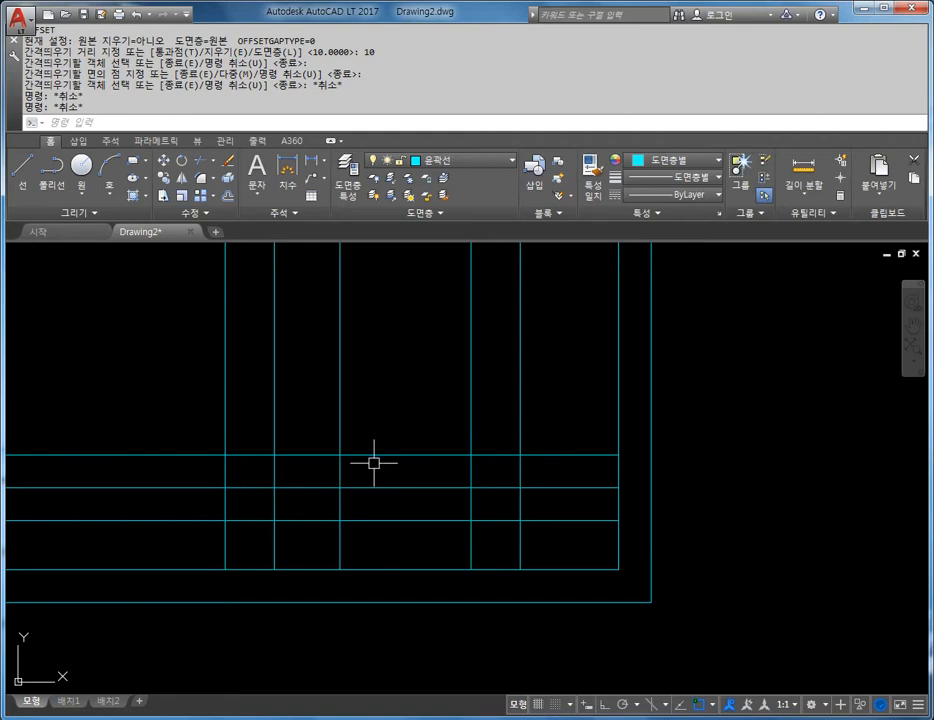
Step: Trim the vertical column lines above the title block's top line
scroll(390, 480, "down", 3)
scroll(440, 500, "up", 4)
key("Escape")
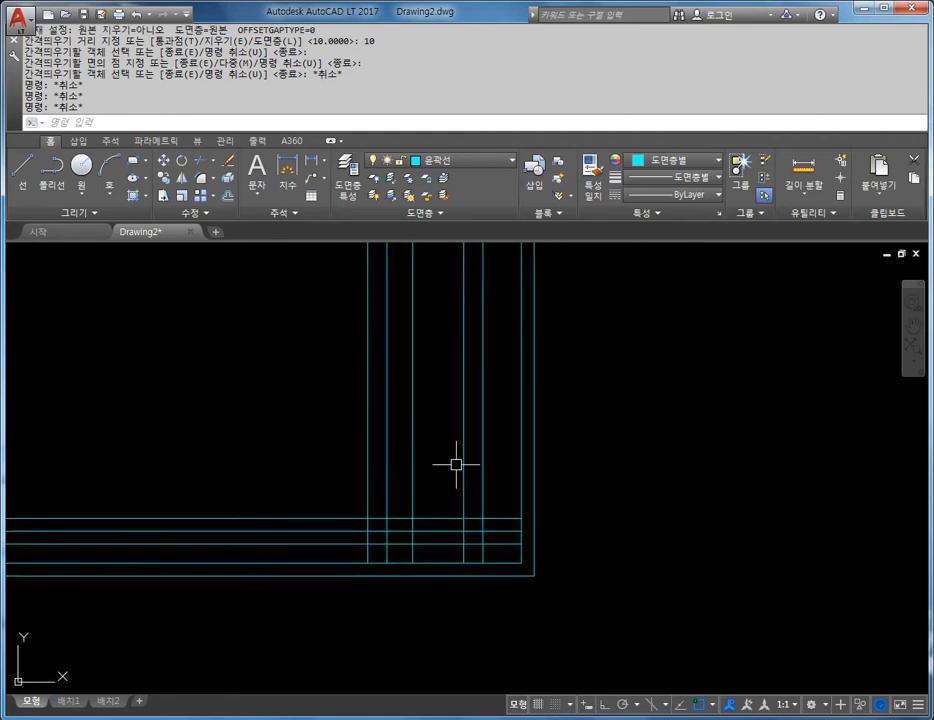
key("Escape")
key("Escape")
type("TR")
key("Return")
key("Return")
left_click(484, 407)
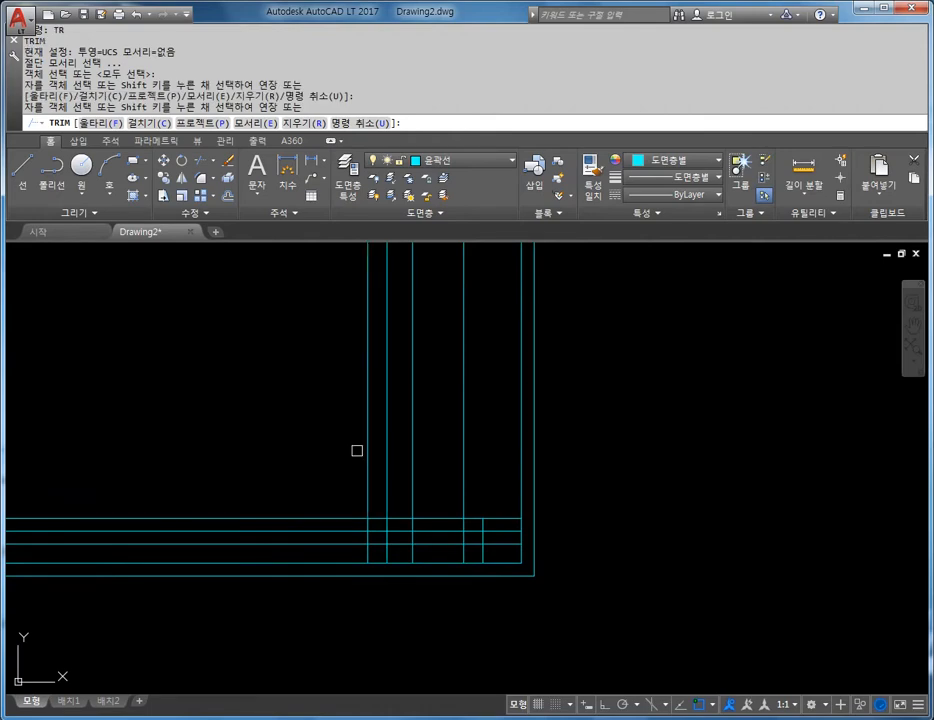
left_click(499, 381)
left_click(309, 457)
Step: Trim the horizontal row lines that extend left beyond the title block's left edge
scroll(309, 457, "up", 3)
left_click(377, 486)
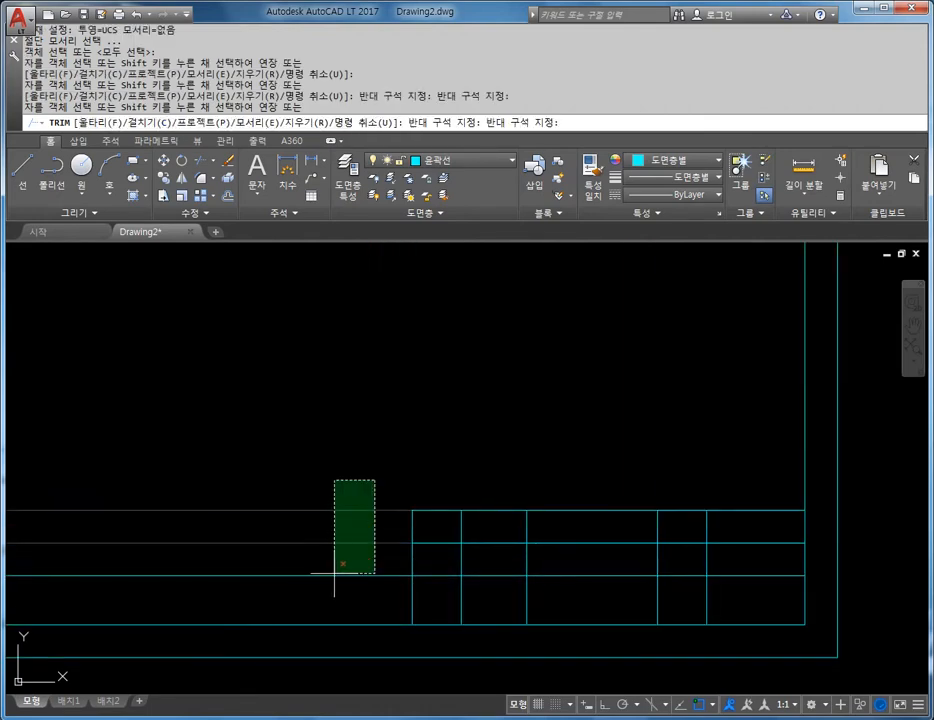
left_click(336, 563)
scroll(336, 563, "down", 3)
scroll(473, 494, "up", 2)
key("Escape")
key("Escape")
key("Escape")
key("Escape")
key("Escape")
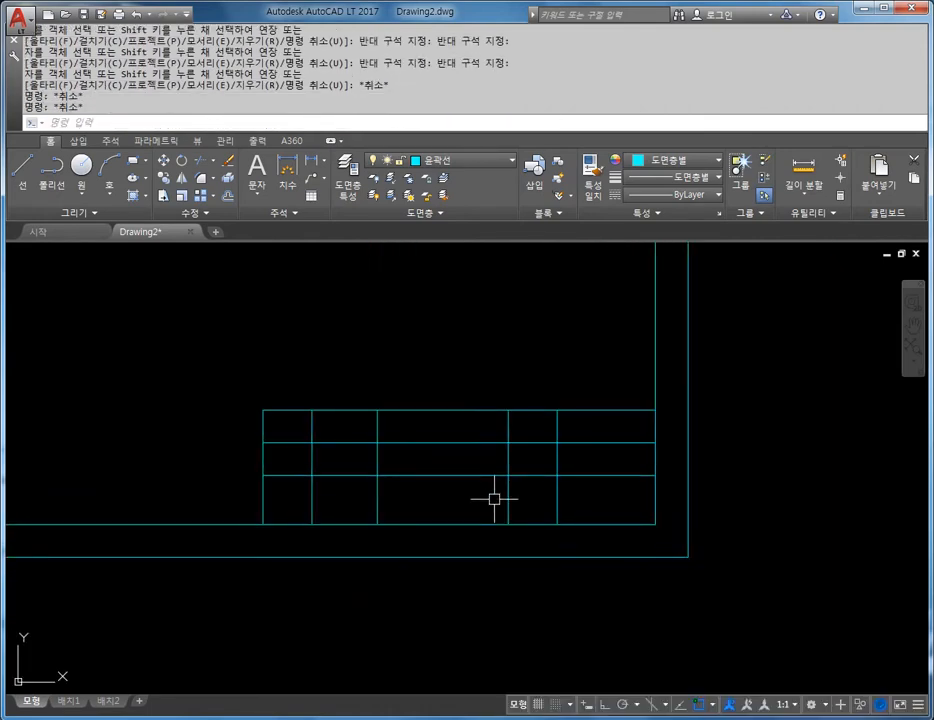
Step: Trim the two left column dividers out of the title block's bottom row
type("TR")
key("Return")
key("Return")
left_click(417, 492)
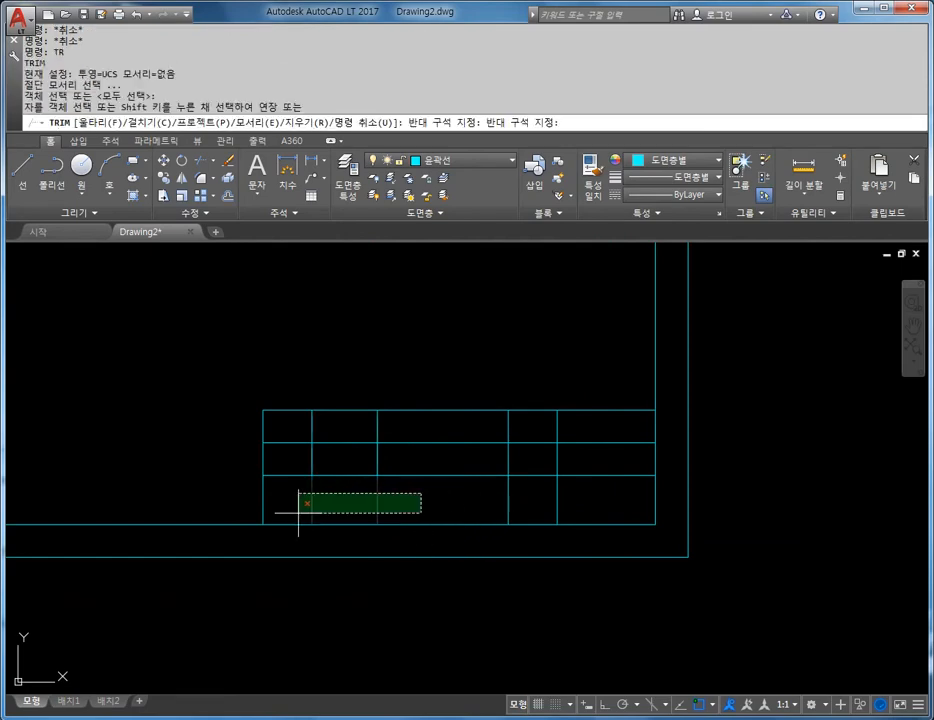
left_click(300, 507)
key("Escape")
key("Escape")
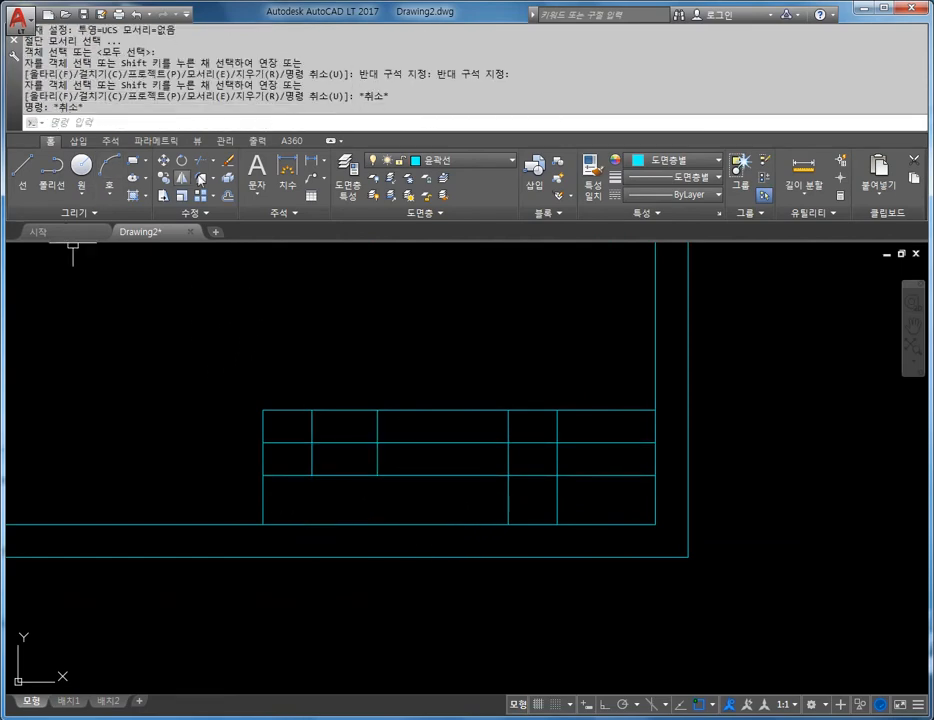
key("Escape")
key("Escape")
Step: Add aligned horizontal linear dimensions above the title block for the widths of its two rightmost columns
left_click(287, 166)
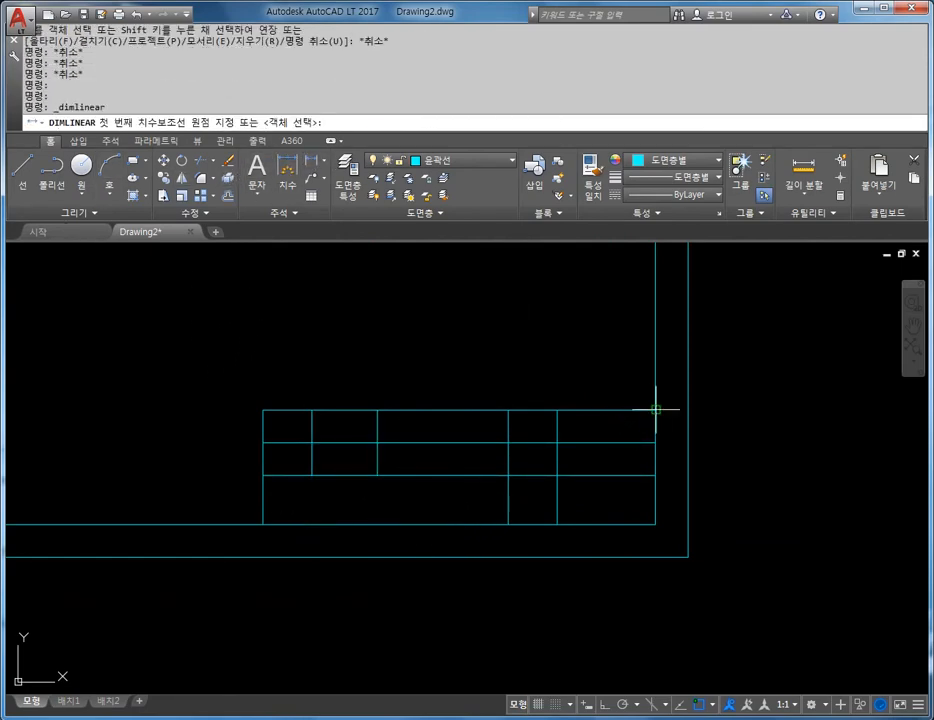
left_click(655, 409)
left_click(557, 409)
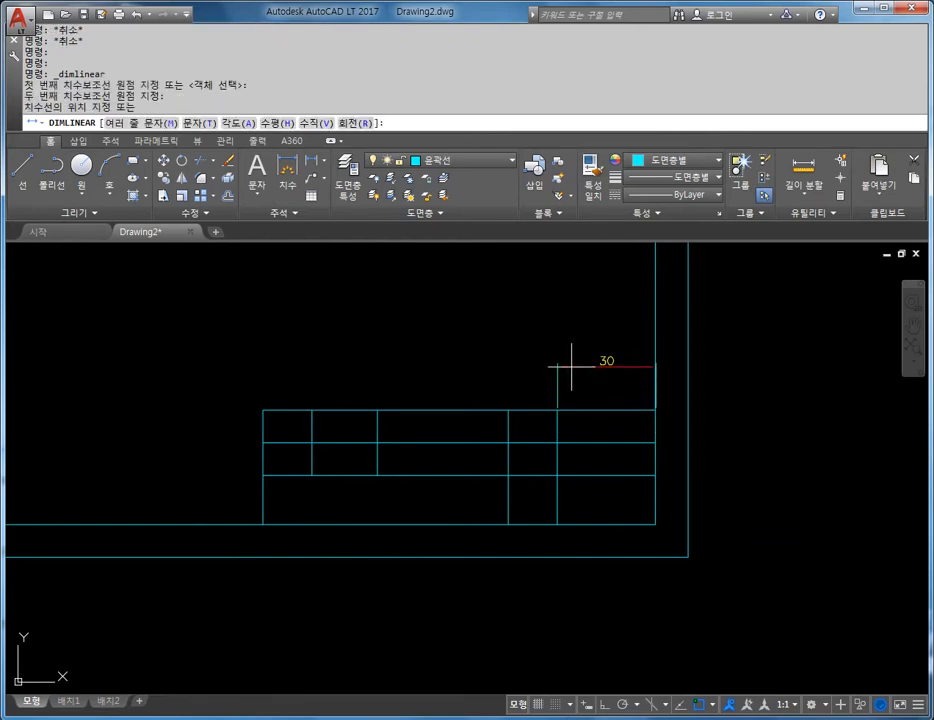
left_click(567, 367)
key("Return")
left_click(557, 409)
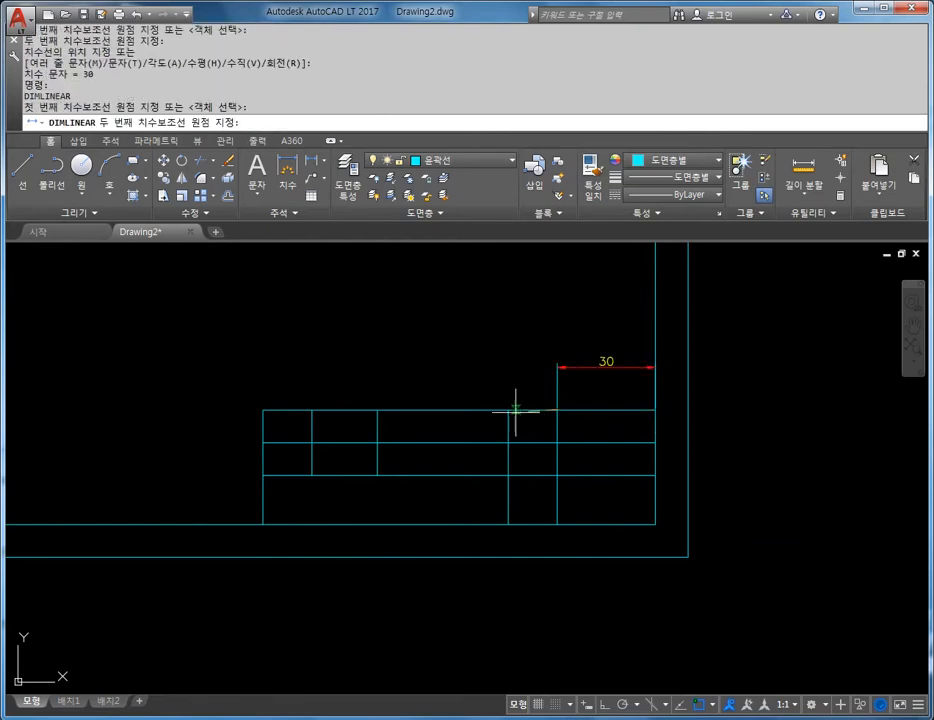
left_click(508, 409)
left_click(557, 367)
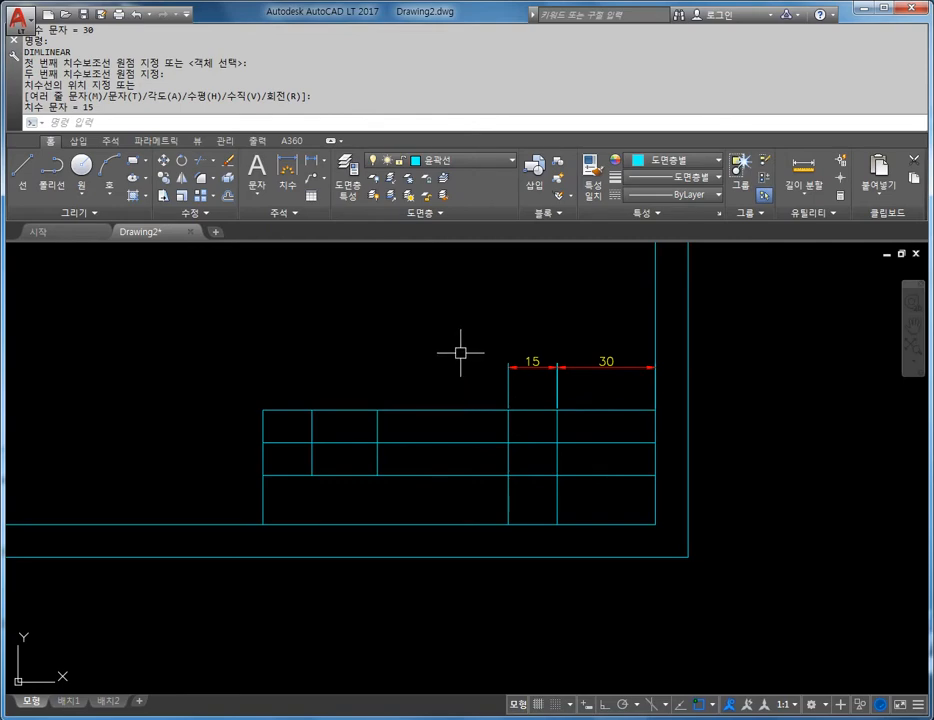
left_click(693, 161)
left_click(693, 163)
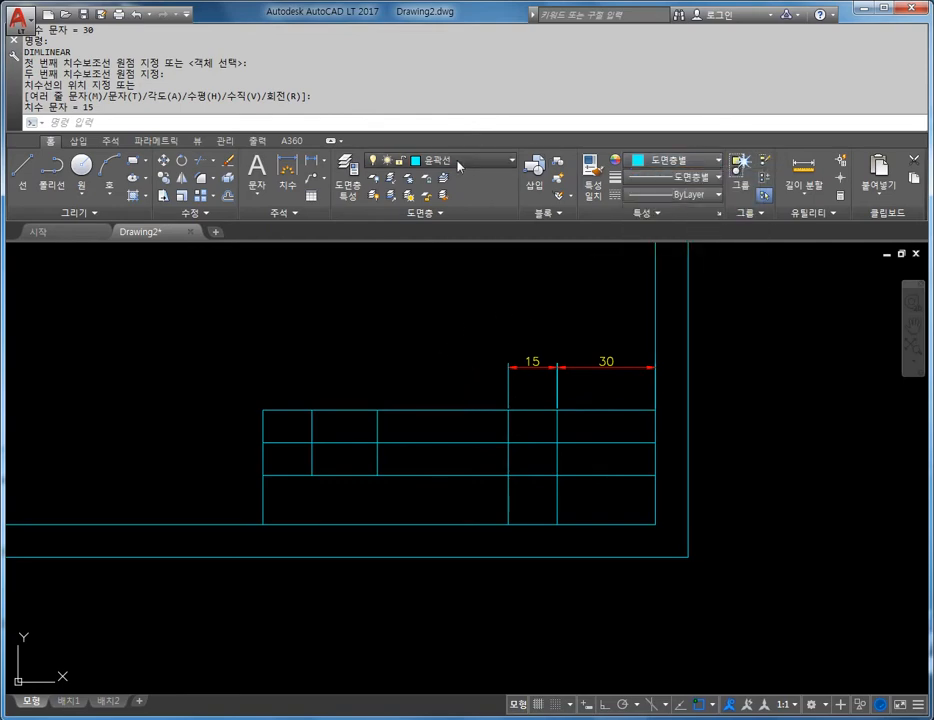
left_click(459, 165)
left_click(459, 165)
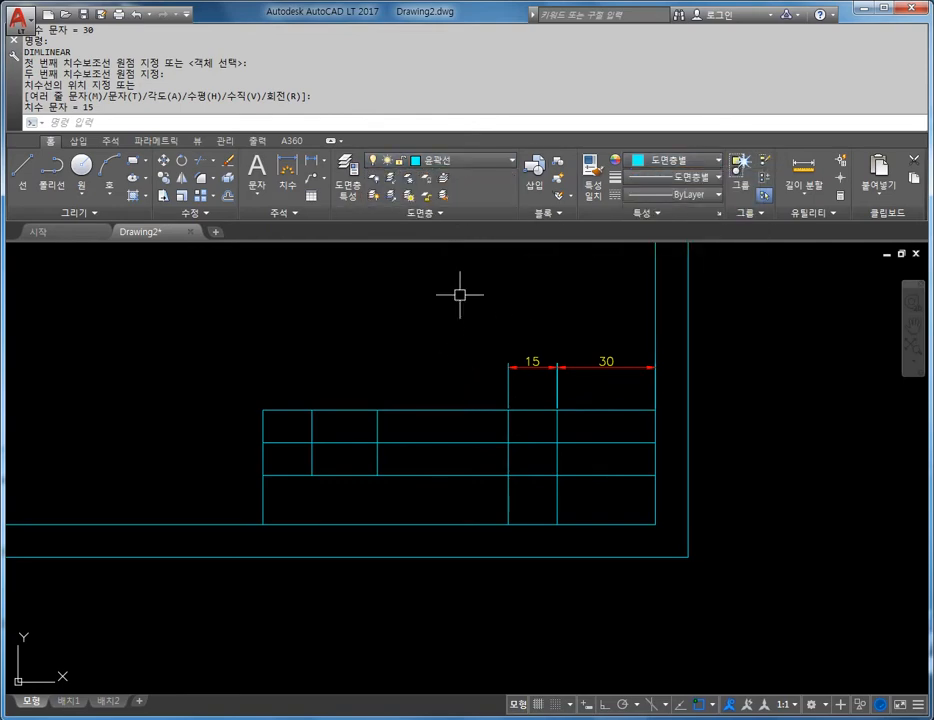
Step: Modify dimension style 1 so its extension lines are red (빨간색) and accept the change
key("Escape")
key("Escape")
key("Escape")
key("Escape")
type("d")
key("Return")
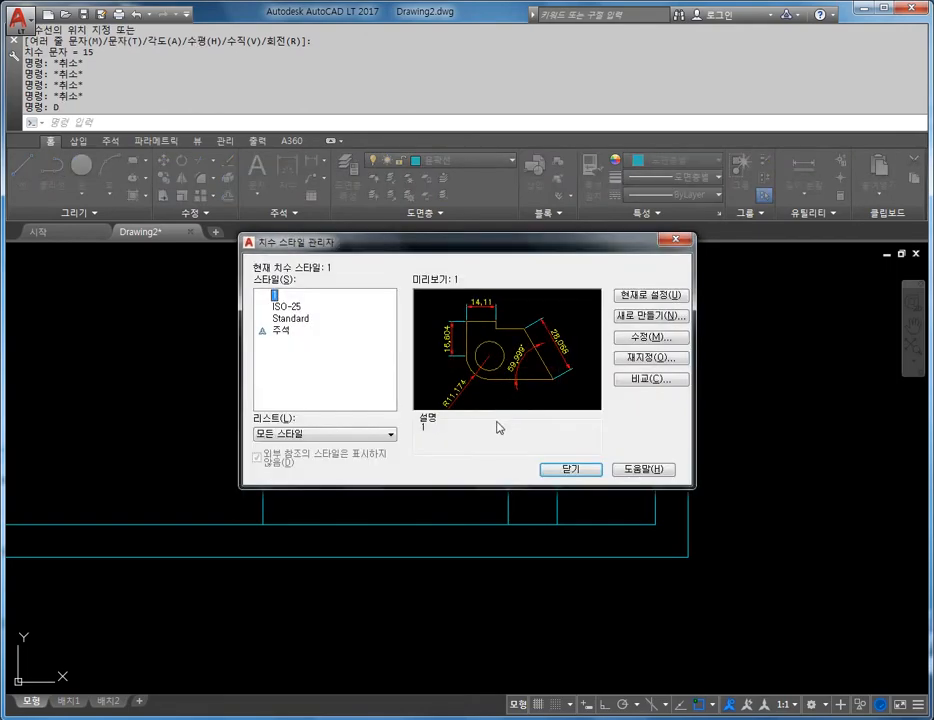
left_click(651, 335)
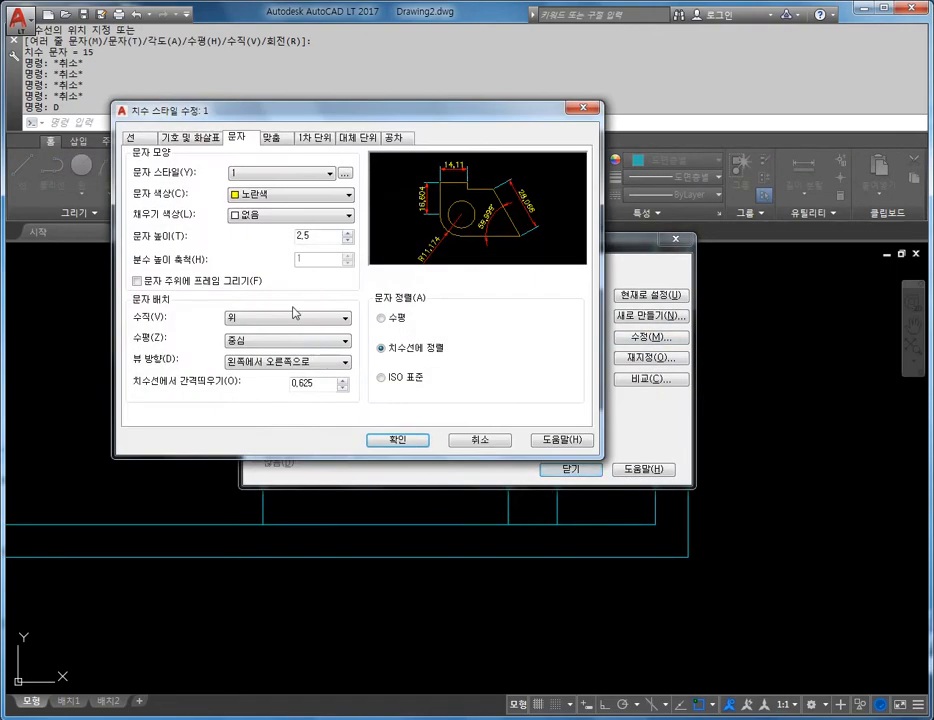
left_click(129, 138)
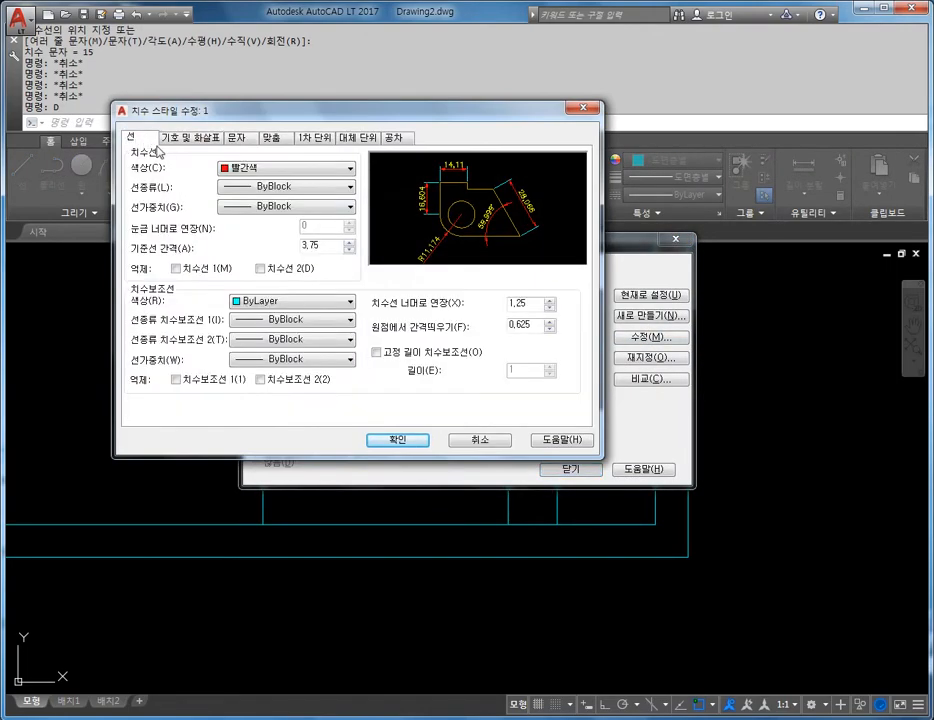
left_click(288, 301)
left_click(271, 327)
left_click(418, 443)
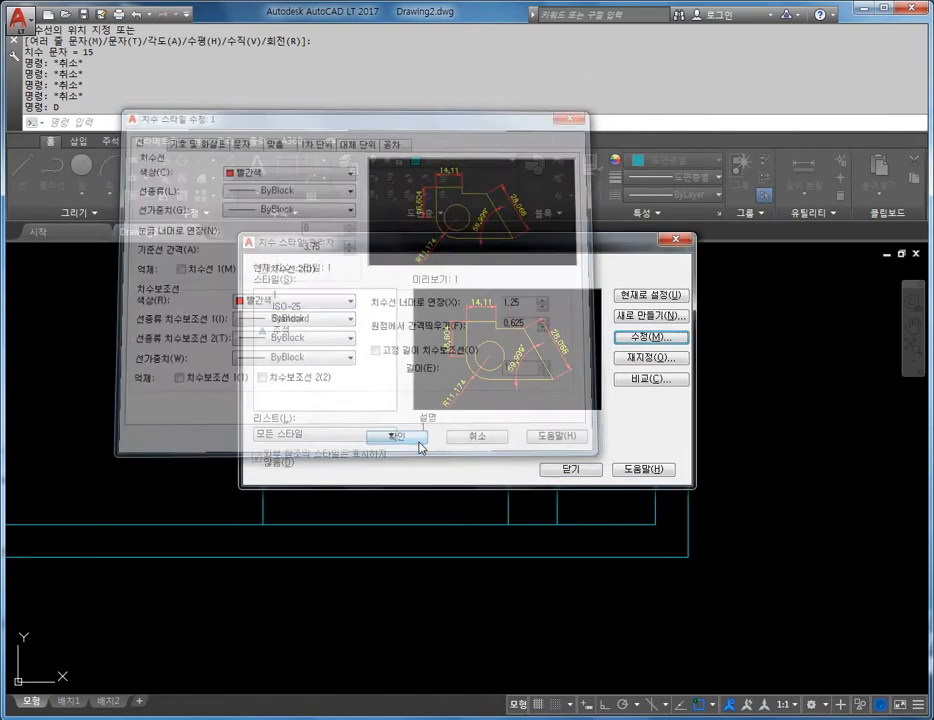
Step: Close the Dimension Style Manager and return to the drawing with no command active
left_click(572, 469)
key("Escape")
key("Escape")
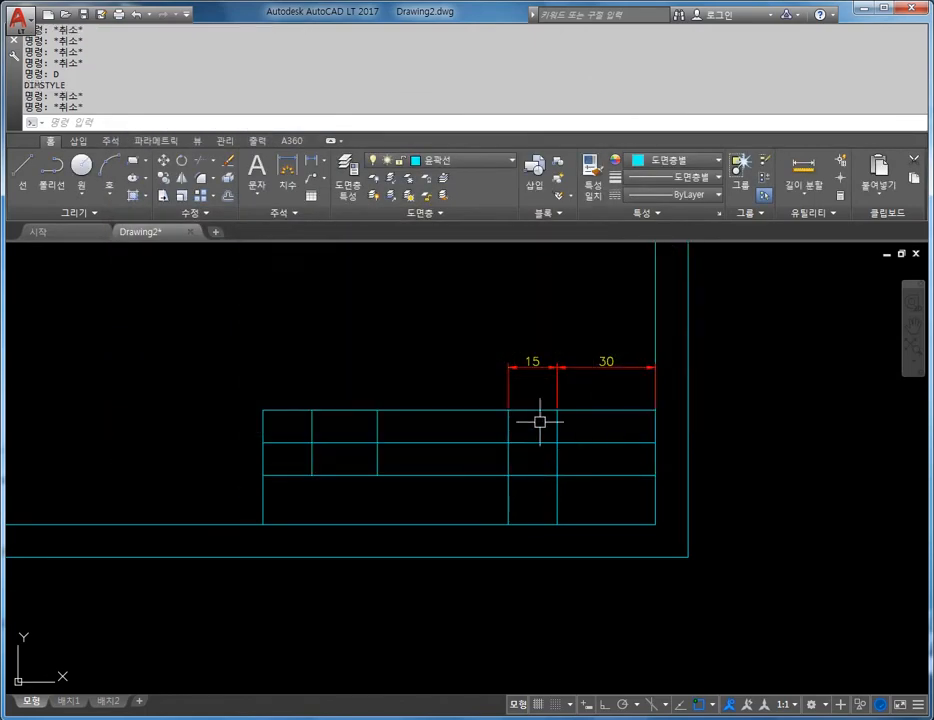
key("Return")
key("Escape")
key("Escape")
key("Escape")
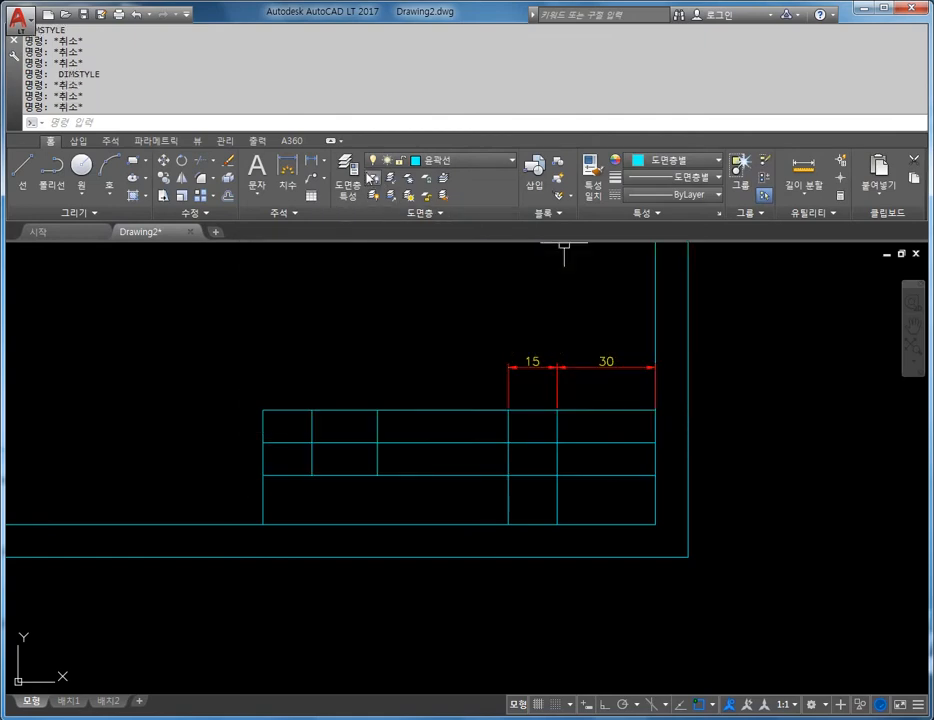
Step: Add horizontal linear dimensions above the title block for its three leftmost columns, in line with the existing dimensions
left_click(316, 167)
left_click(508, 410)
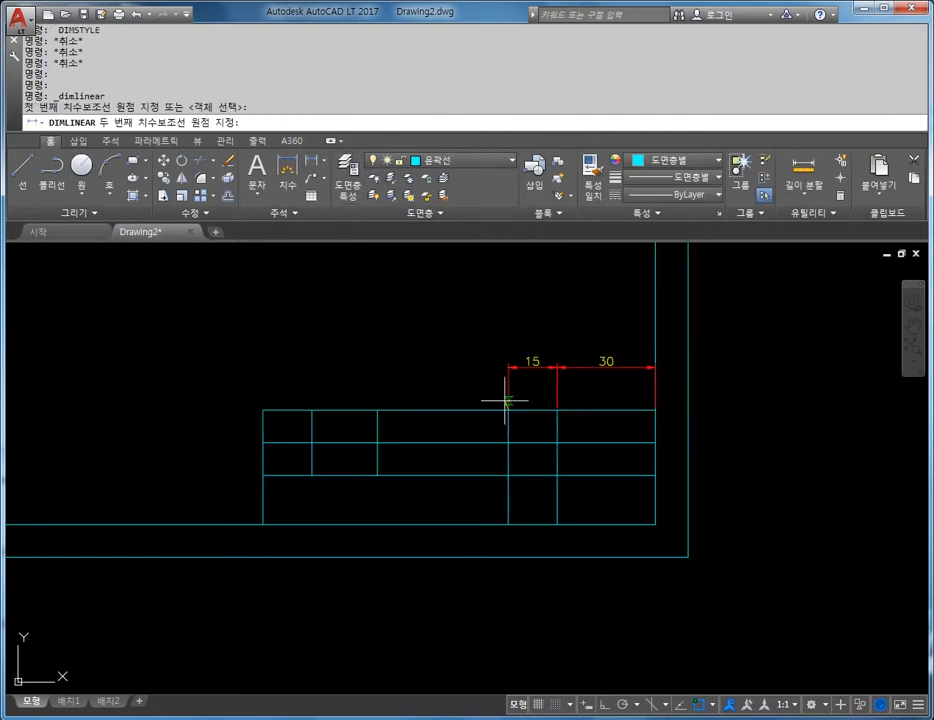
left_click(377, 410)
left_click(507, 368)
key("Return")
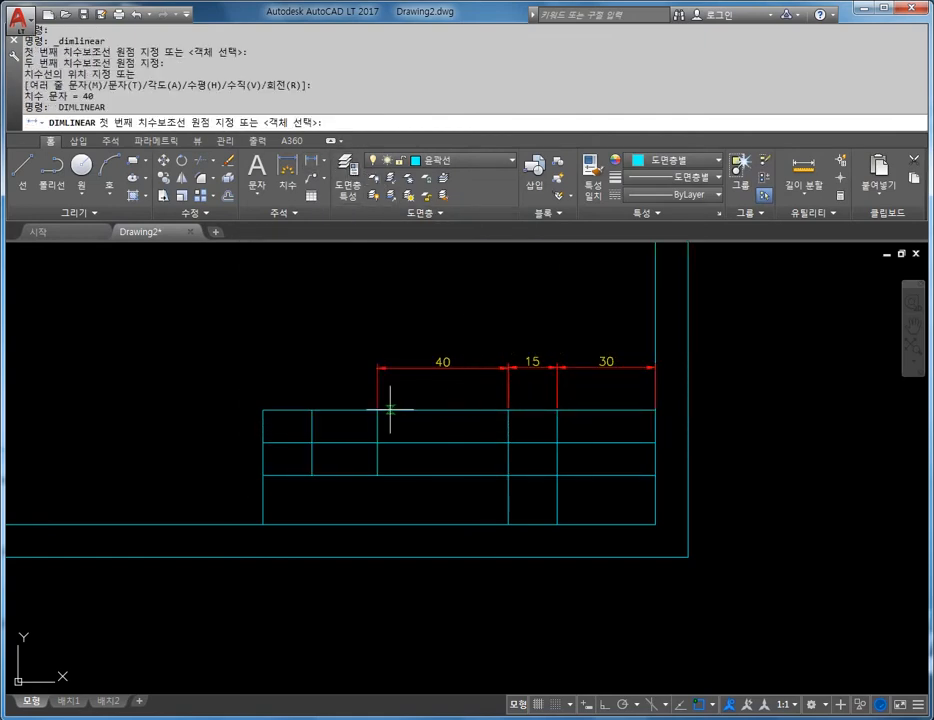
left_click(312, 409)
left_click(377, 410)
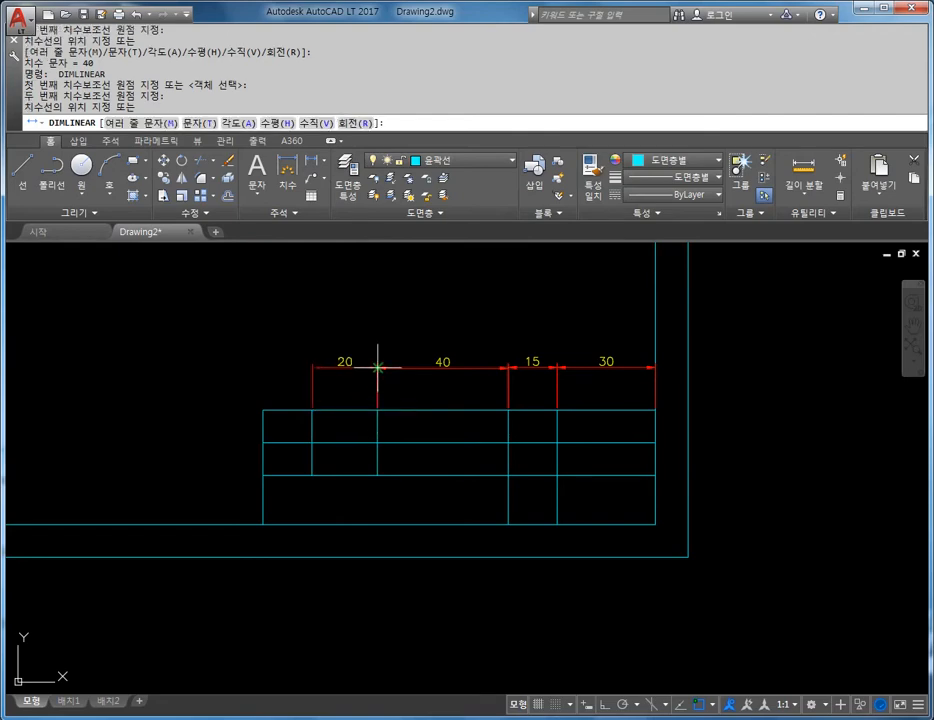
left_click(377, 368)
key("Return")
left_click(312, 410)
left_click(263, 409)
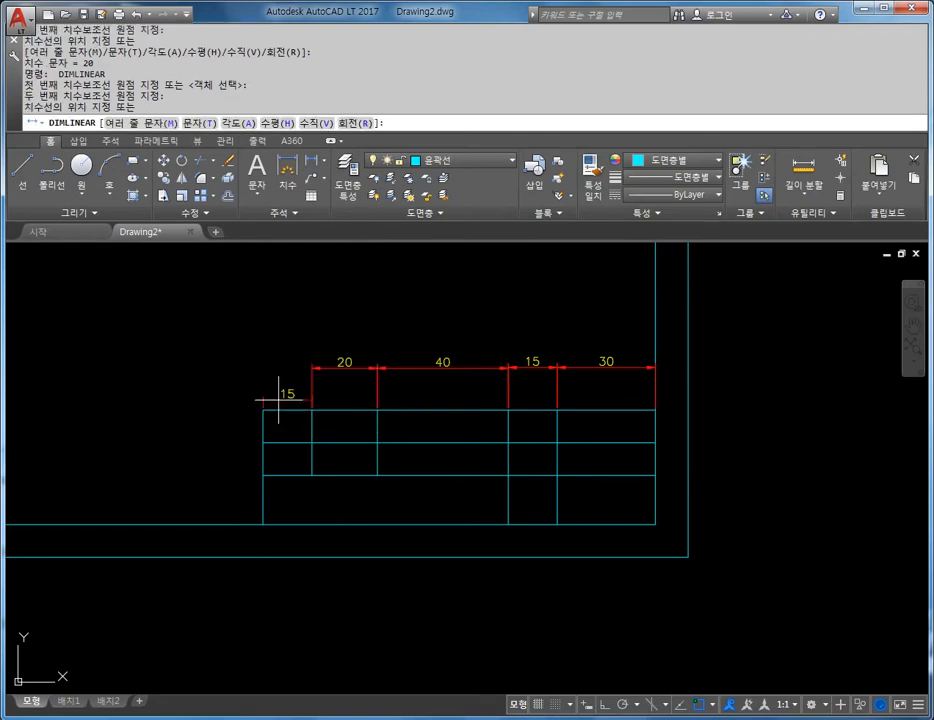
left_click(309, 367)
Step: Add aligned vertical linear dimensions beside the title block's left edge for the heights of its top and middle rows
key("Return")
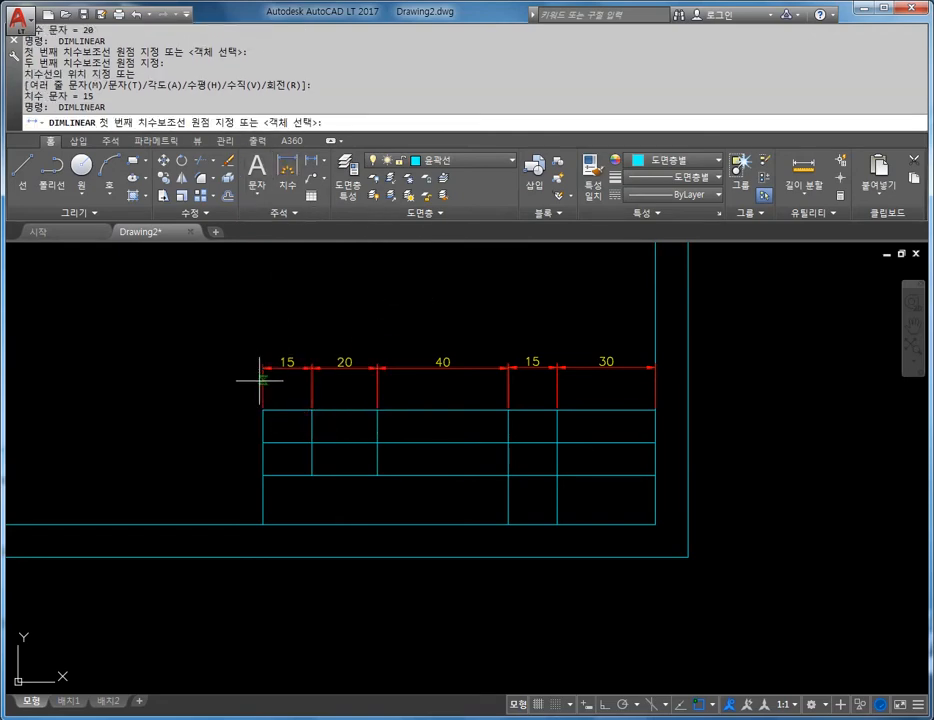
left_click(263, 409)
left_click(262, 442)
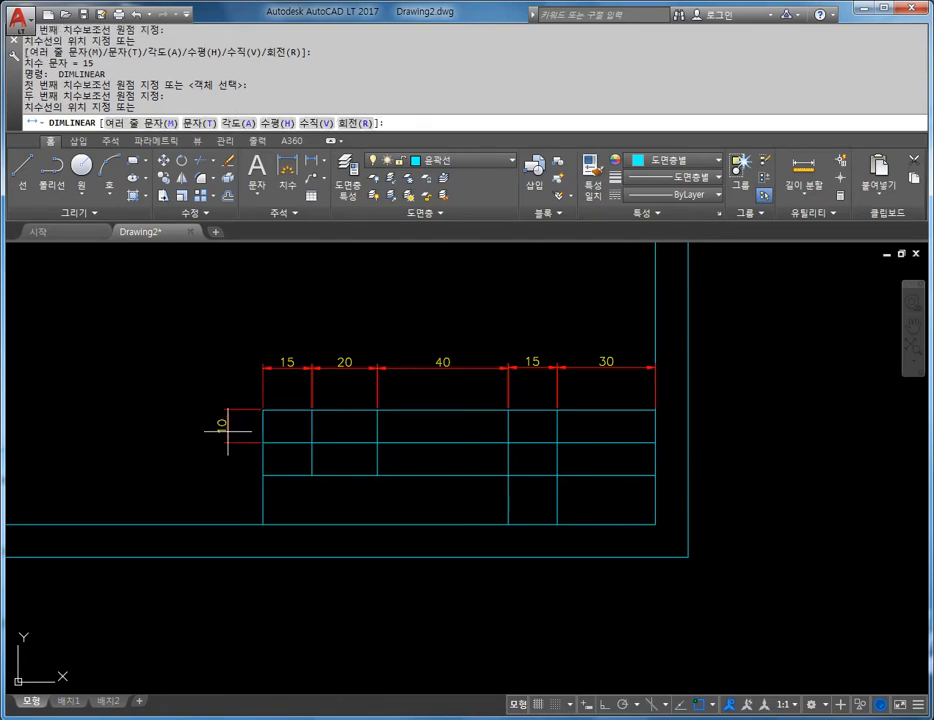
left_click(226, 428)
key("Return")
left_click(262, 442)
left_click(264, 475)
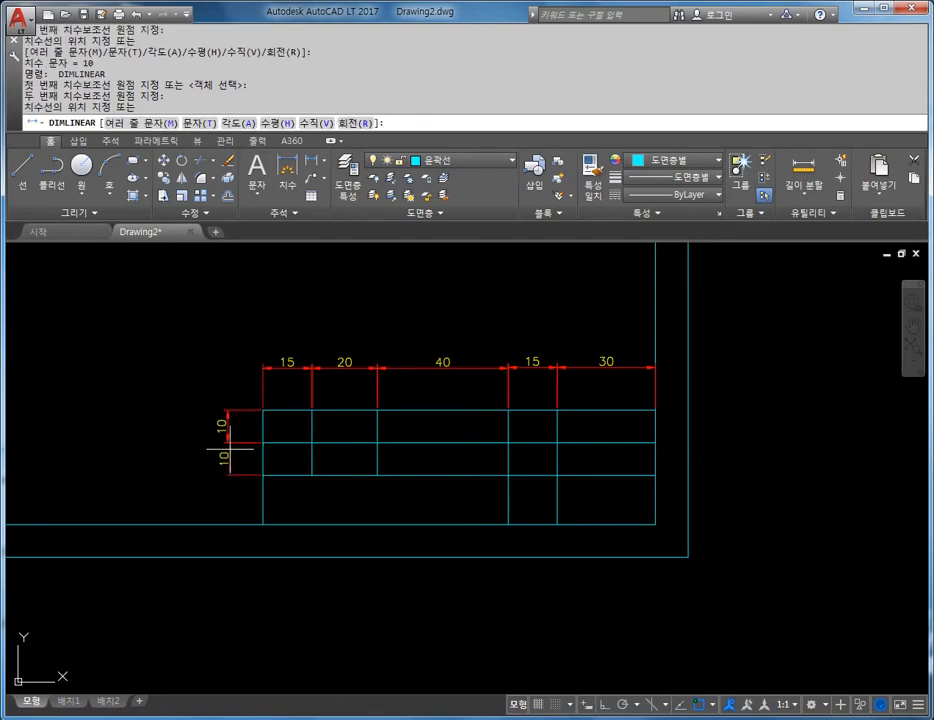
left_click(226, 443)
Step: Add a vertical linear dimension for the title block's bottom row, in line with the other row dimensions
key("Return")
left_click(263, 475)
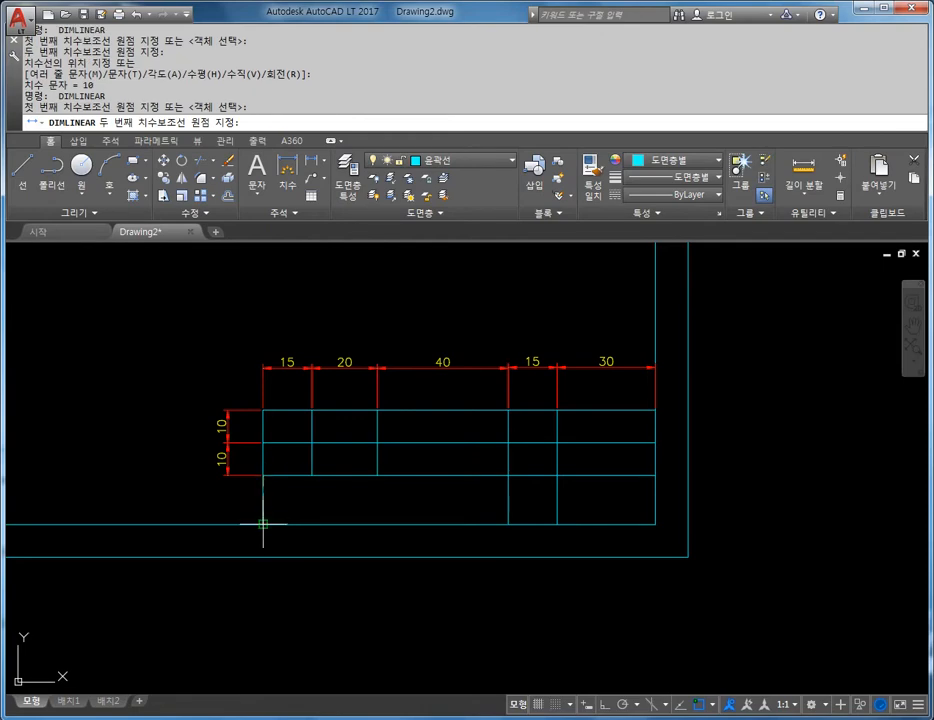
left_click(263, 523)
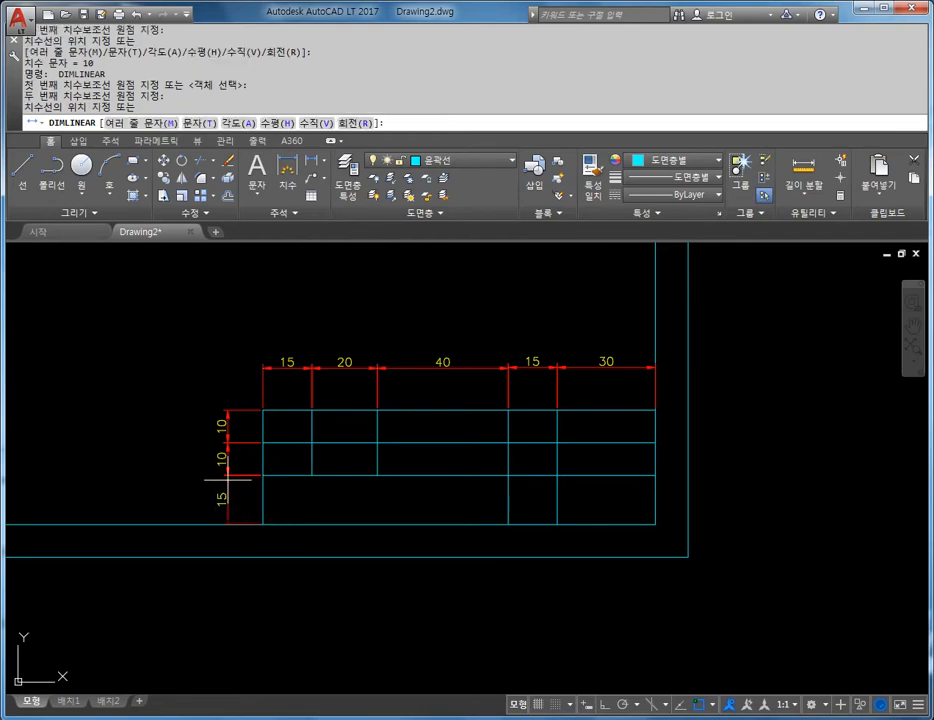
left_click(228, 478)
key("Escape")
key("Escape")
Step: Draw a zigzag of diagonal lines from corner to corner through all five cells of the title block's top row
scroll(496, 484, "up", 2)
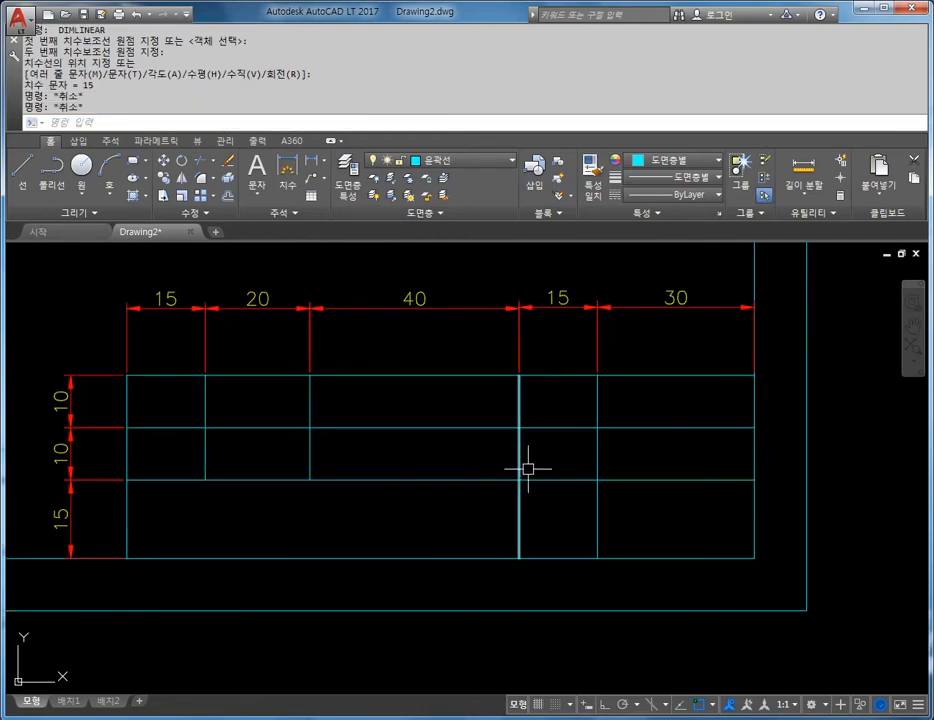
key("Escape")
key("Escape")
key("Escape")
key("Escape")
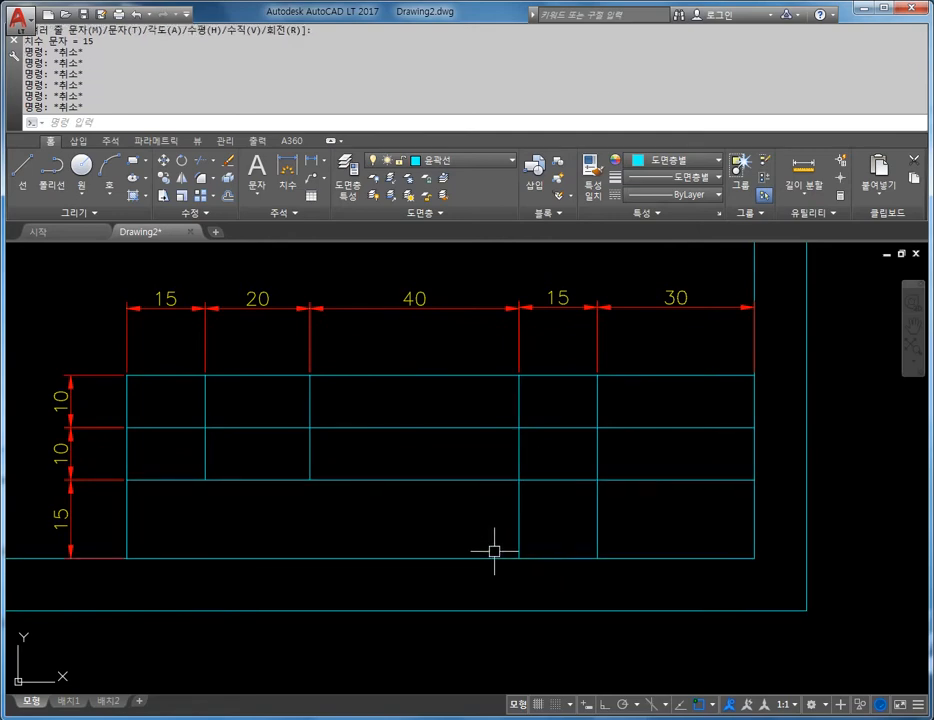
key("l")
key("Return")
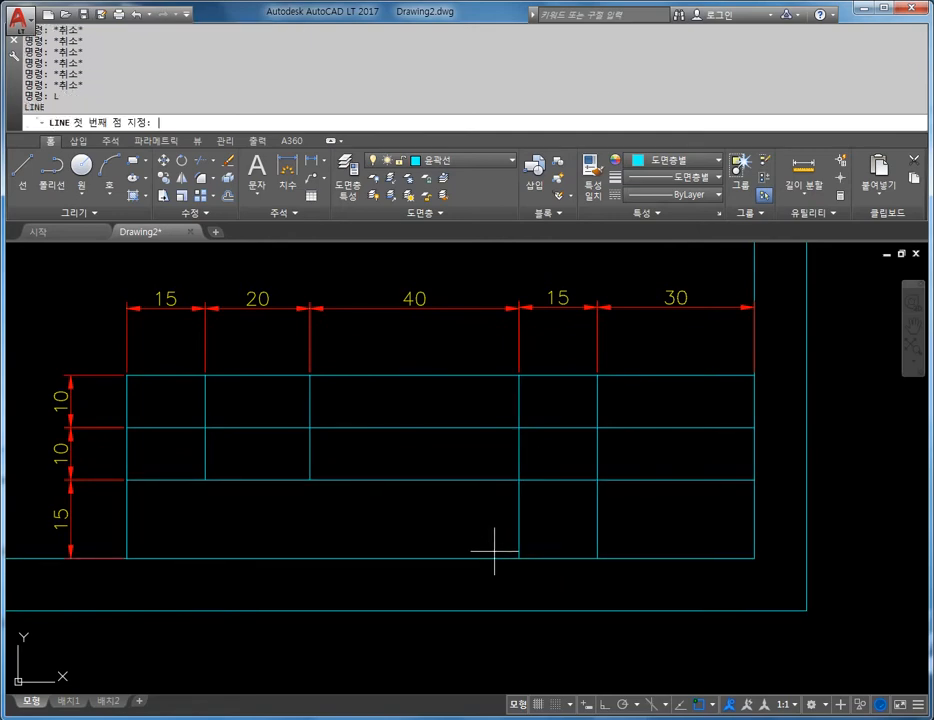
left_click(126, 375)
left_click(205, 427)
left_click(309, 375)
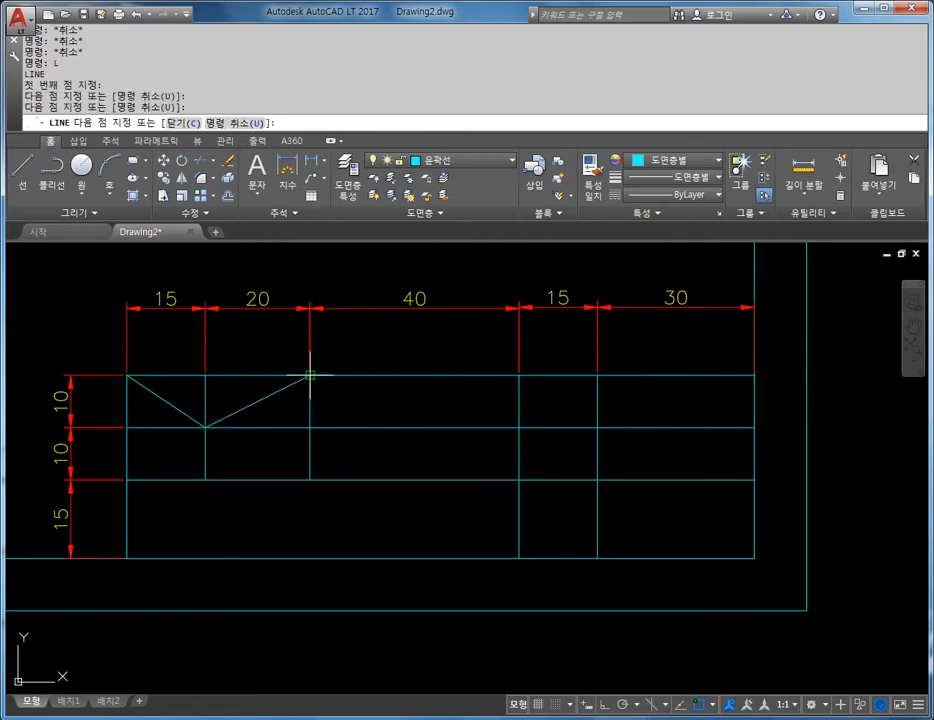
left_click(519, 427)
left_click(598, 375)
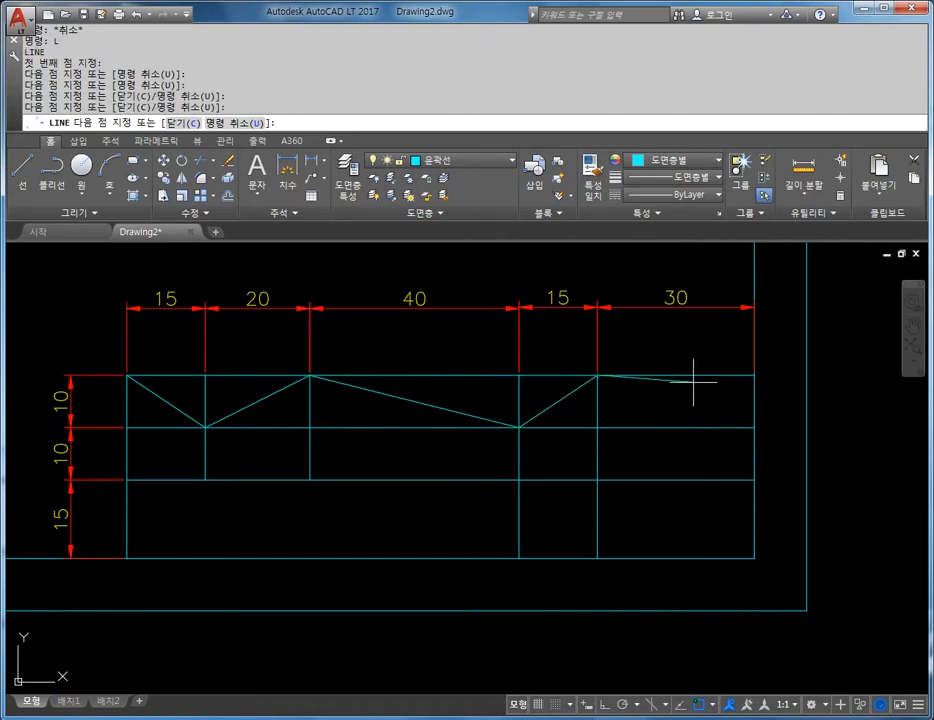
left_click(754, 427)
Step: Continue the zigzag line back through the middle row's cells to the row's lower-left corner
left_click(598, 479)
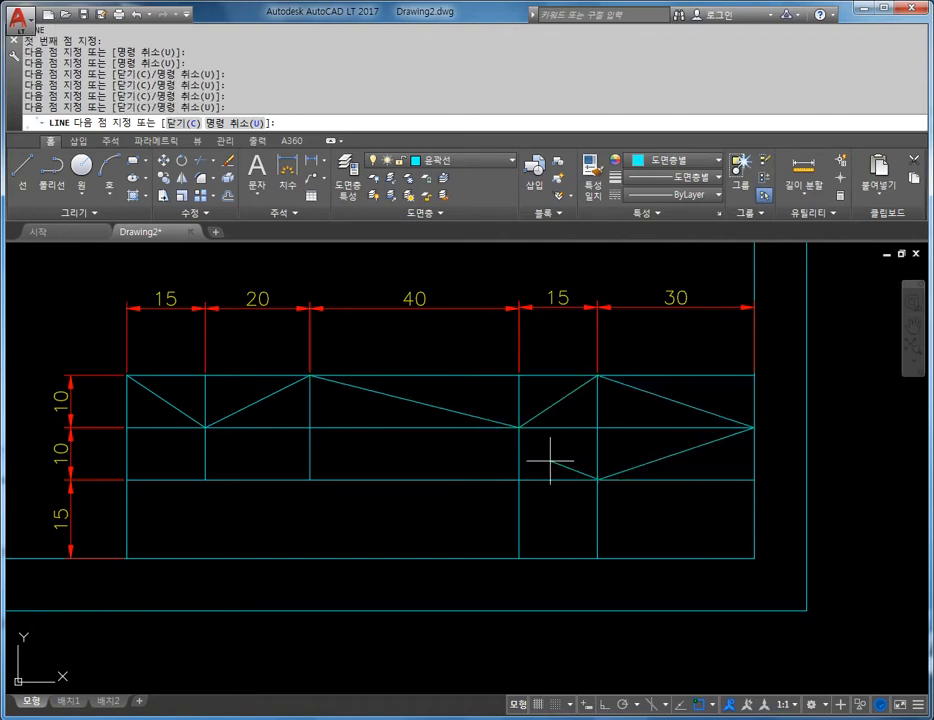
left_click(519, 427)
left_click(309, 479)
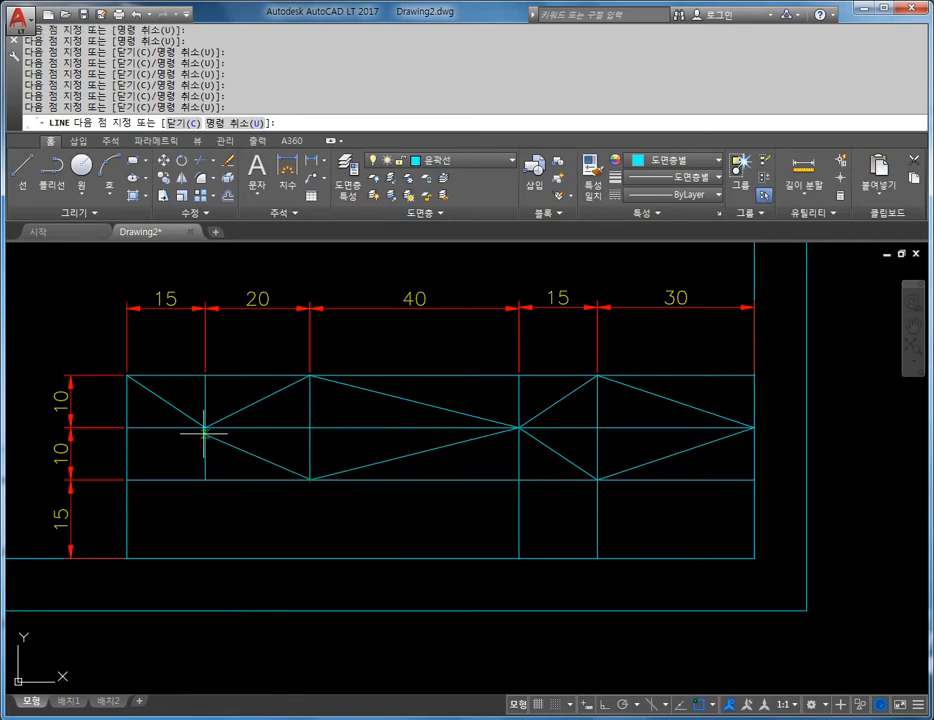
left_click(204, 427)
left_click(126, 479)
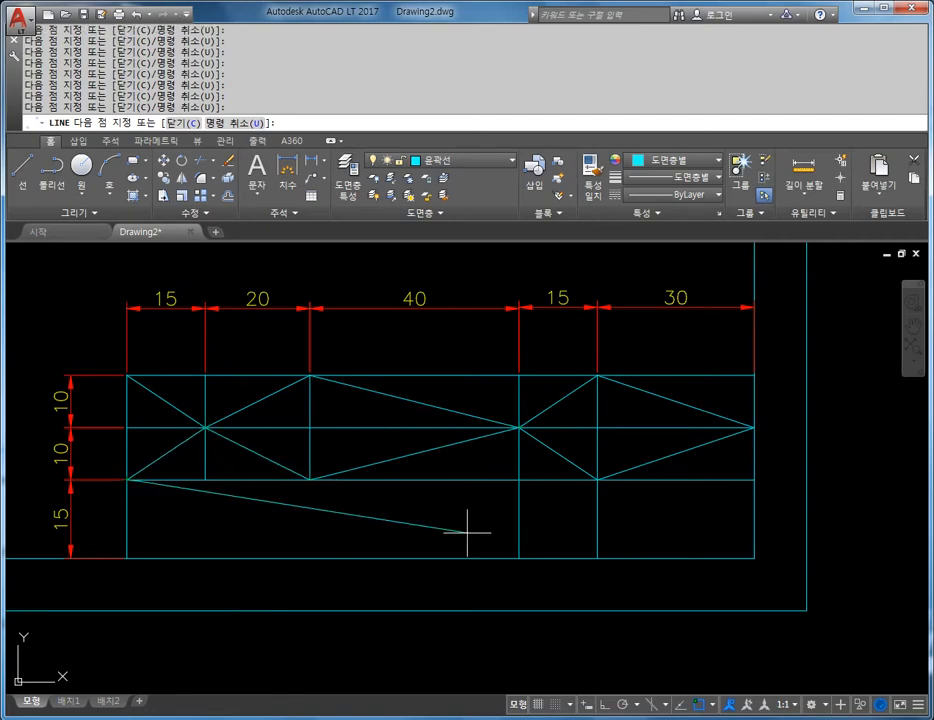
Step: Continue the diagonal lines through the three cells of the bottom row, ending at the title block's lower-right corner
left_click(519, 557)
left_click(598, 479)
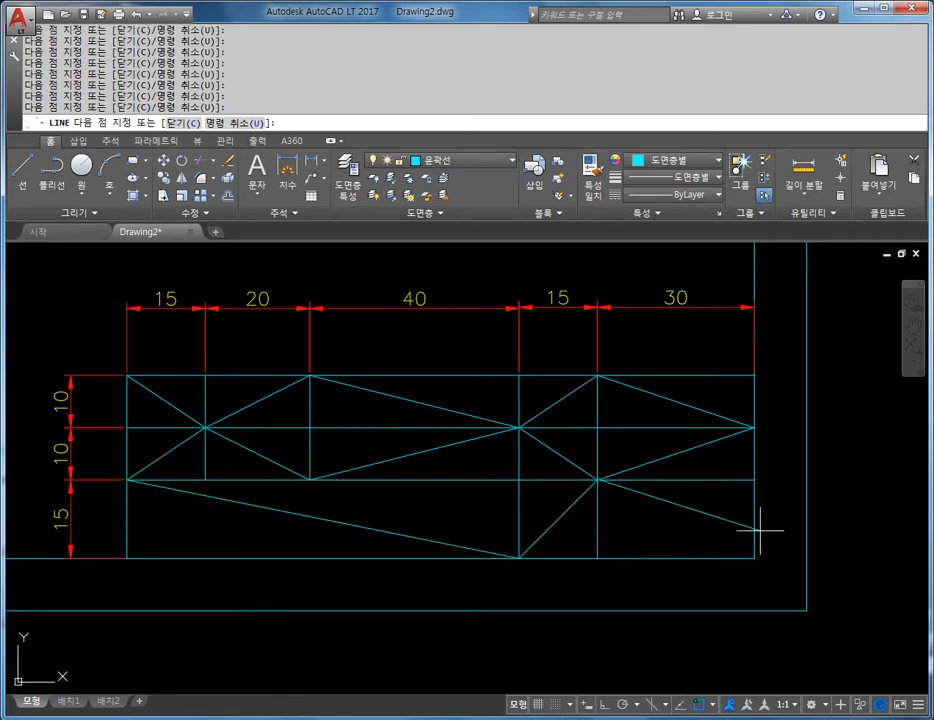
left_click(752, 557)
key("Escape")
key("Escape")
key("Escape")
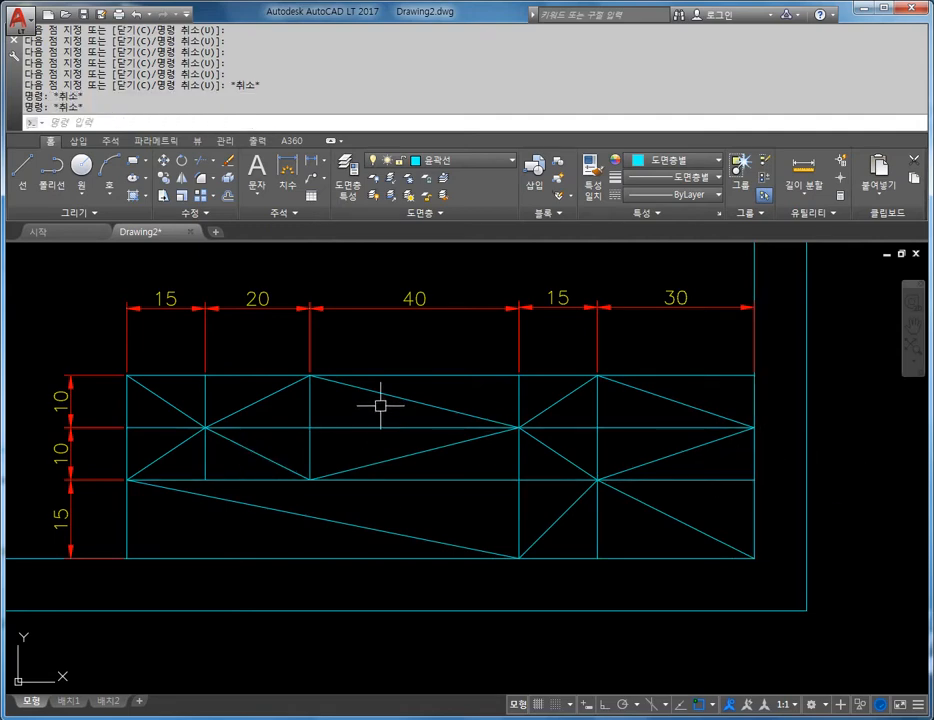
Step: Place a multiline text box across the title block's top-left cell with a text height of 3.5
middle_click_drag(165, 398, 251, 424)
key("Escape")
key("Escape")
key("Escape")
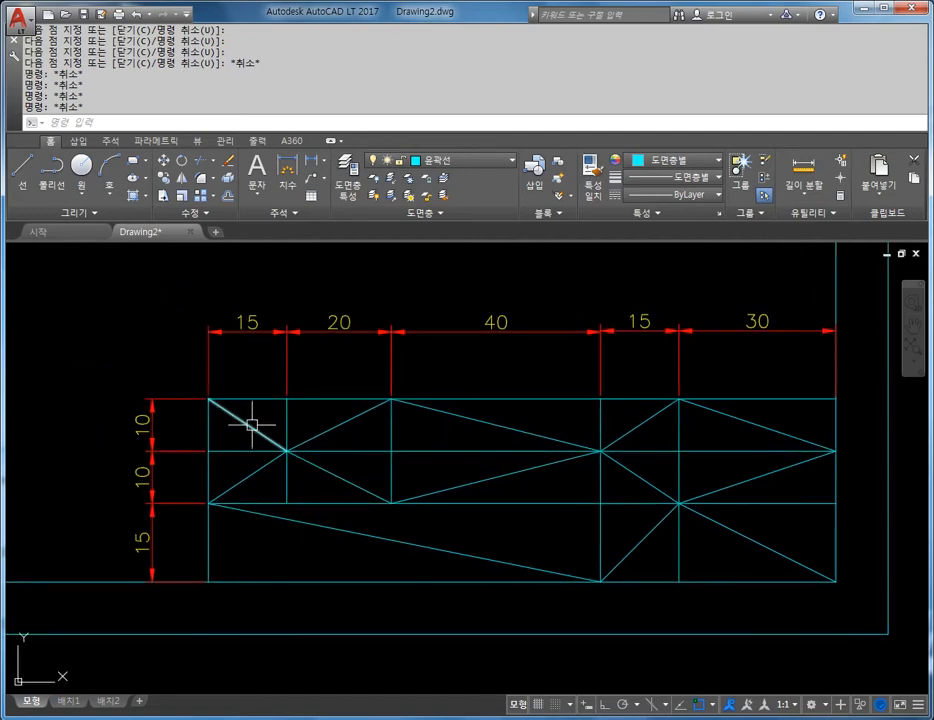
key("Return")
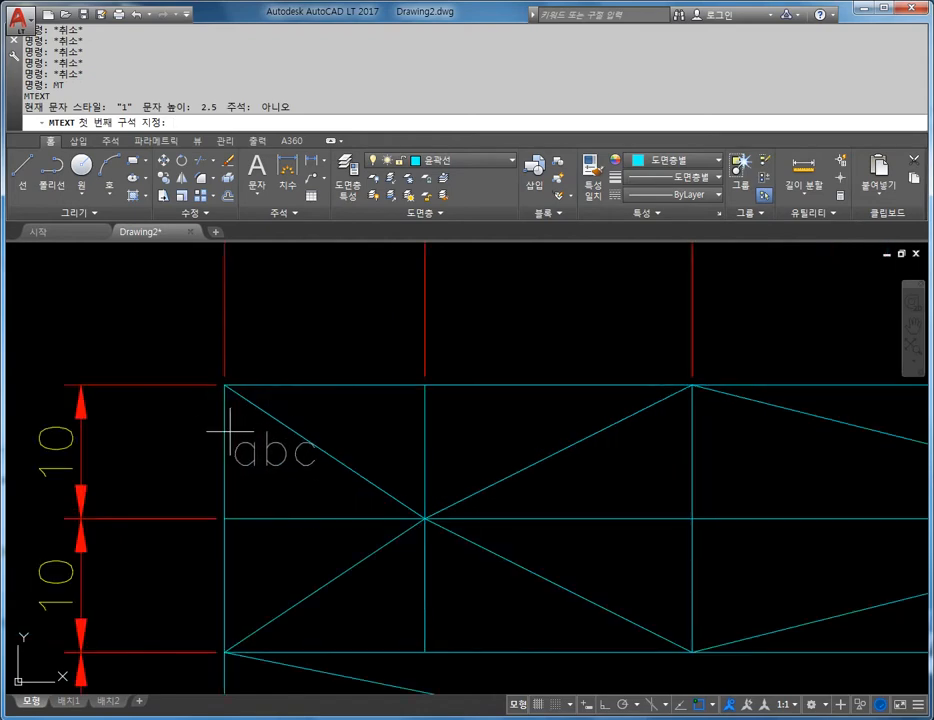
scroll(208, 405, "up", 4)
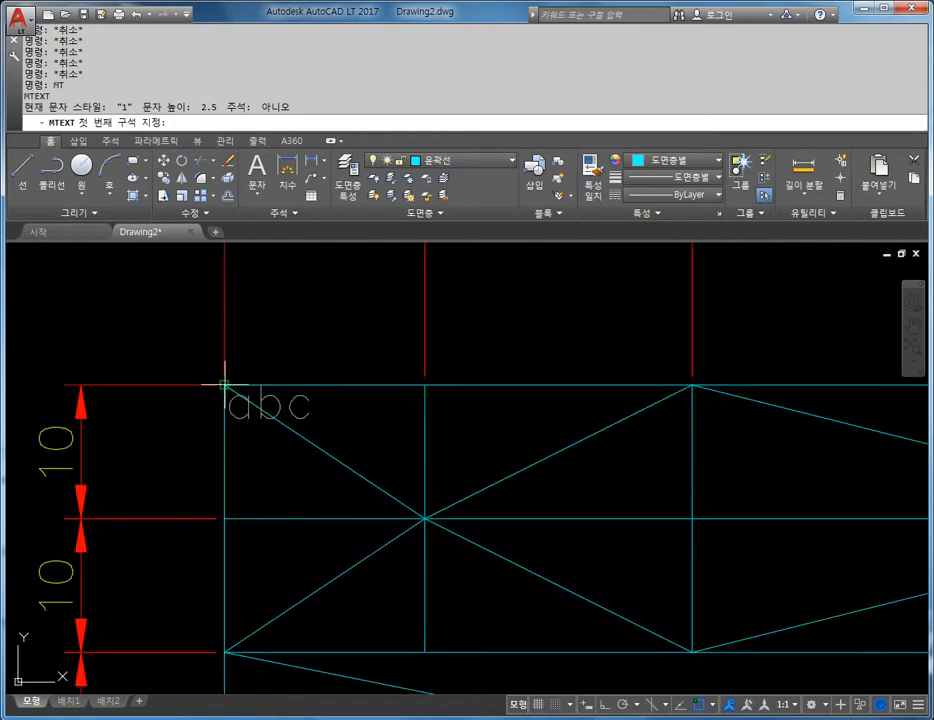
left_click(224, 384)
left_click(425, 518)
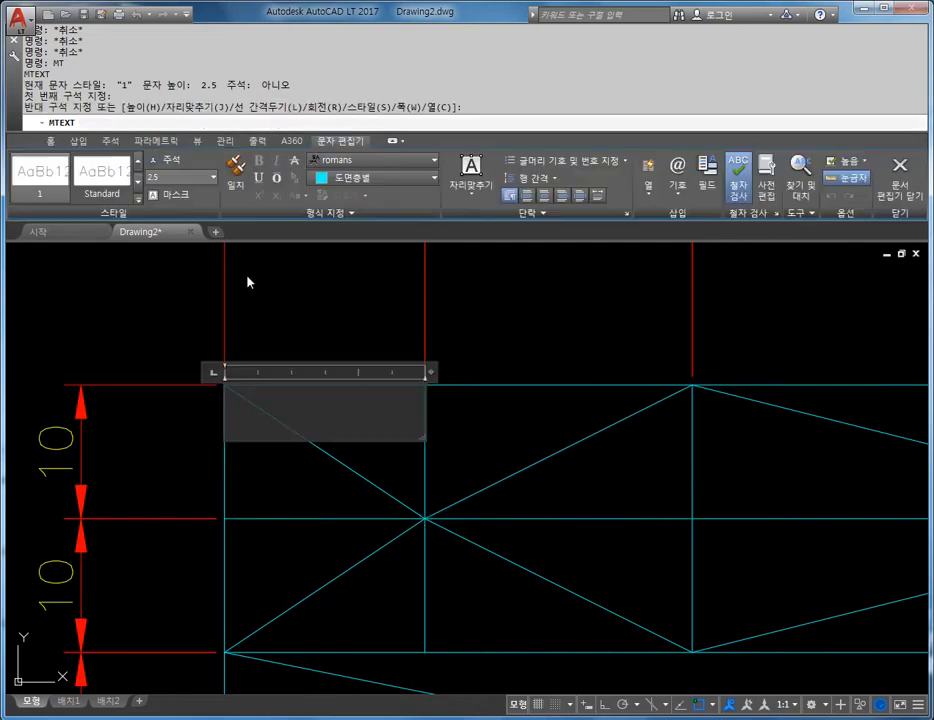
left_click(167, 180)
type("3.5")
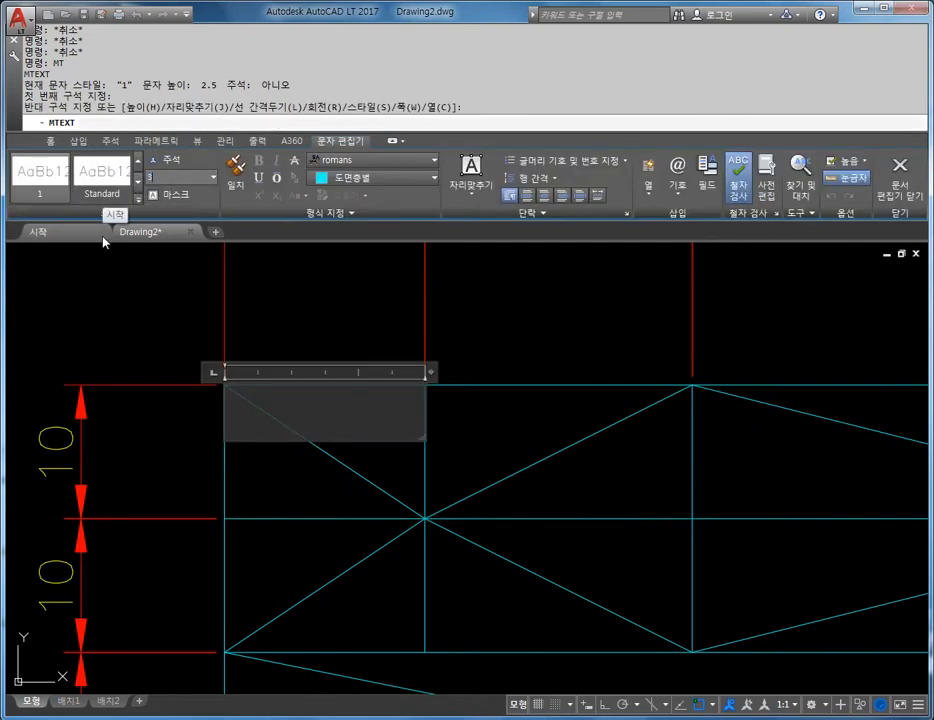
key("Return")
Step: Colour the cell text yellow (노란색), justify it Middle Center (중간 중심 MC), enter "1" and finish the text
left_click(360, 178)
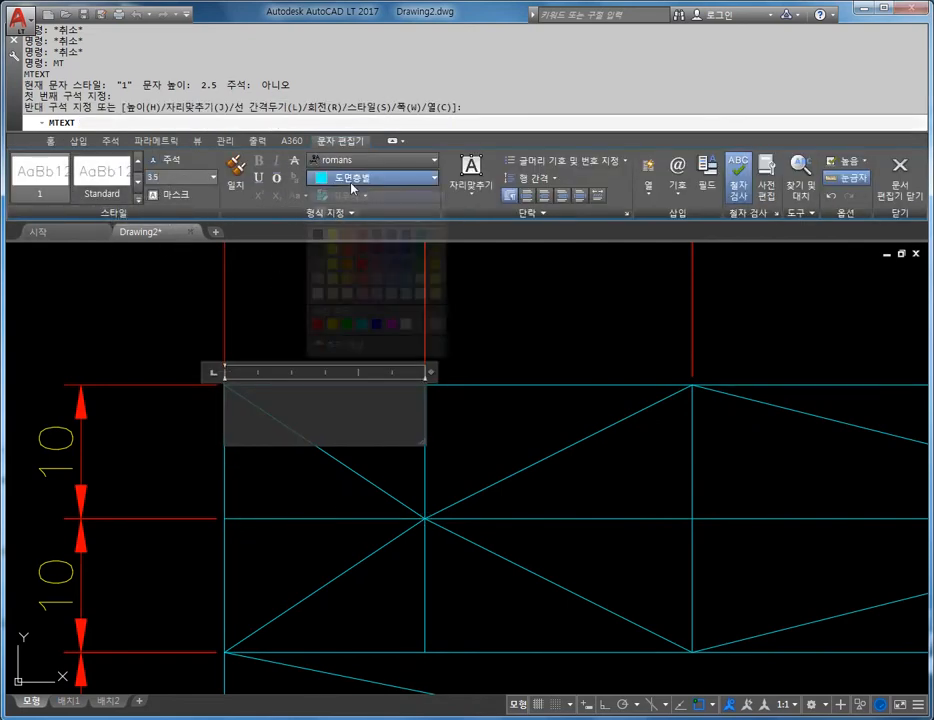
left_click(332, 324)
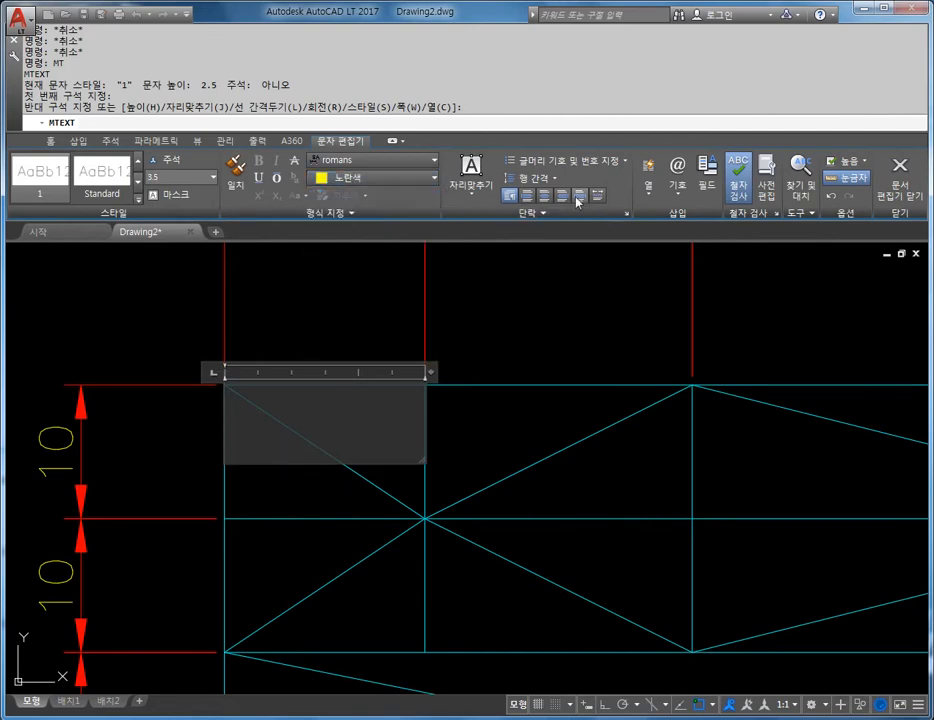
left_click(473, 182)
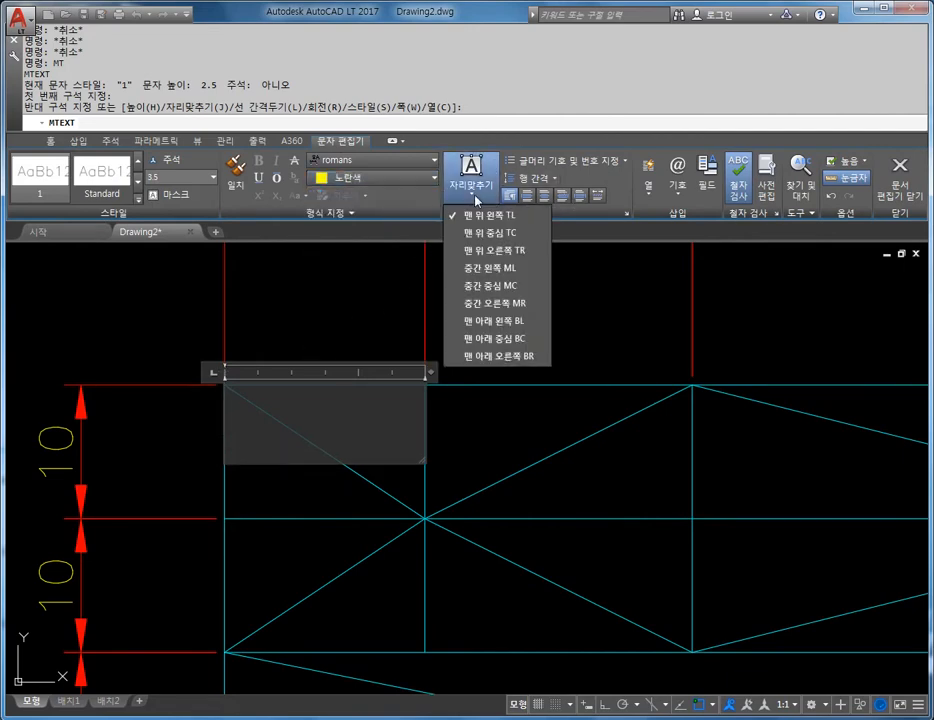
left_click(506, 292)
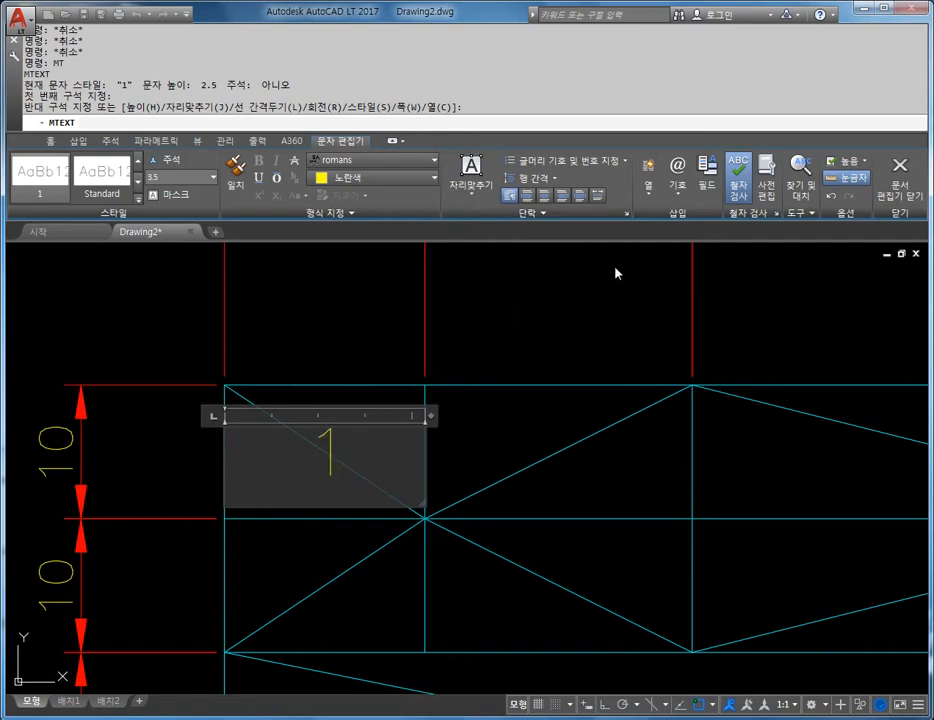
left_click(900, 190)
scroll(542, 378, "down", 1)
middle_click_drag(637, 441, 542, 379)
scroll(542, 379, "down", 1)
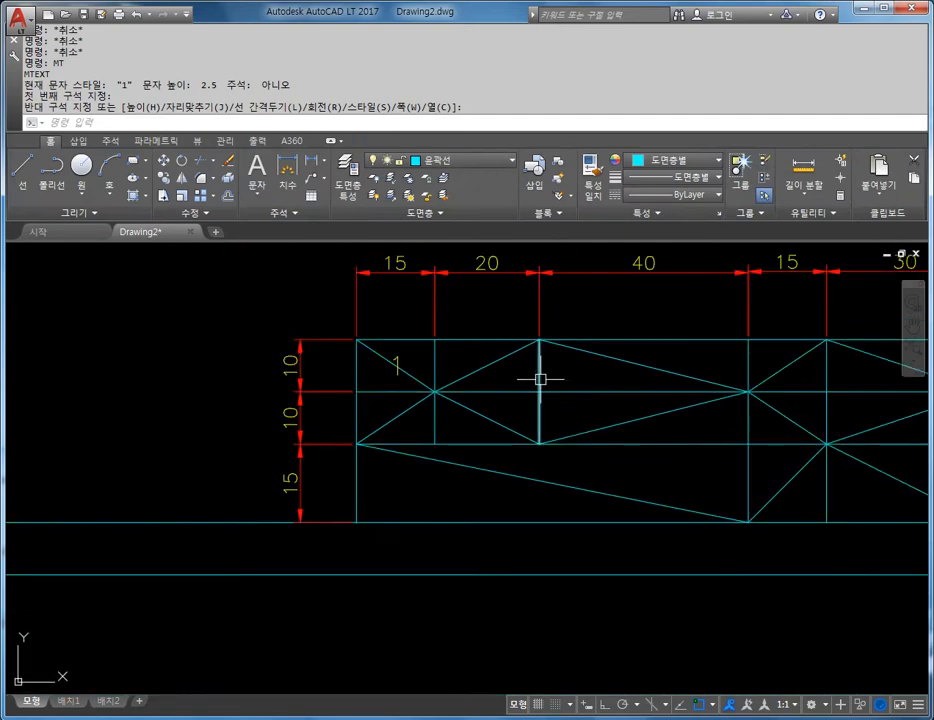
middle_click_drag(634, 407, 594, 453)
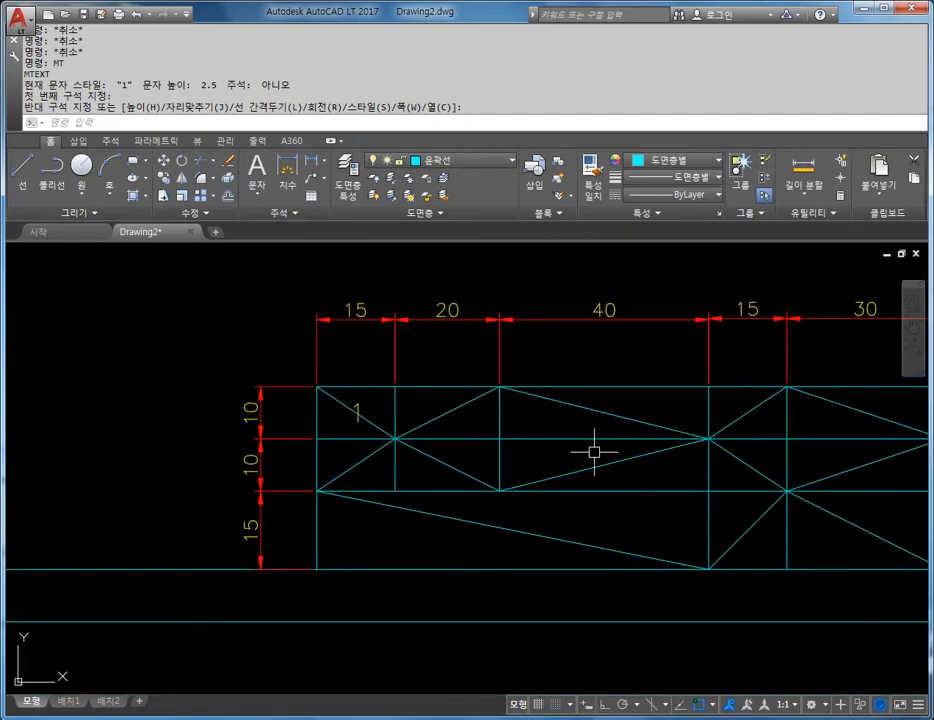
scroll(594, 452, "down", 1)
middle_click_drag(667, 442, 590, 436)
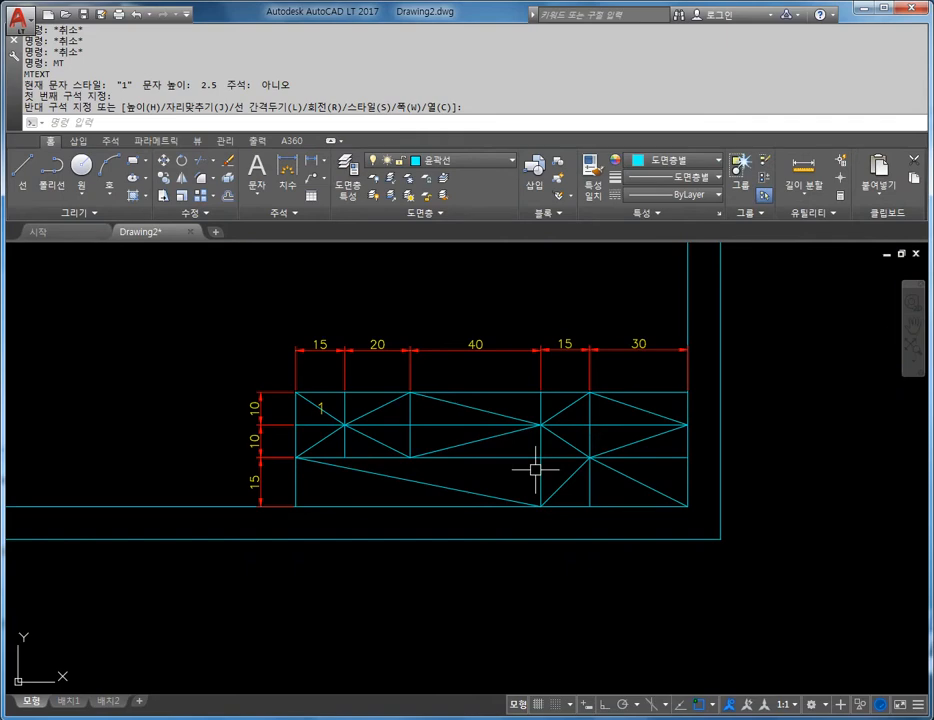
Step: Start copying the "1" text in the title block's top-left cell, using the midpoint of that cell's diagonal as base point
scroll(302, 407, "up", 5)
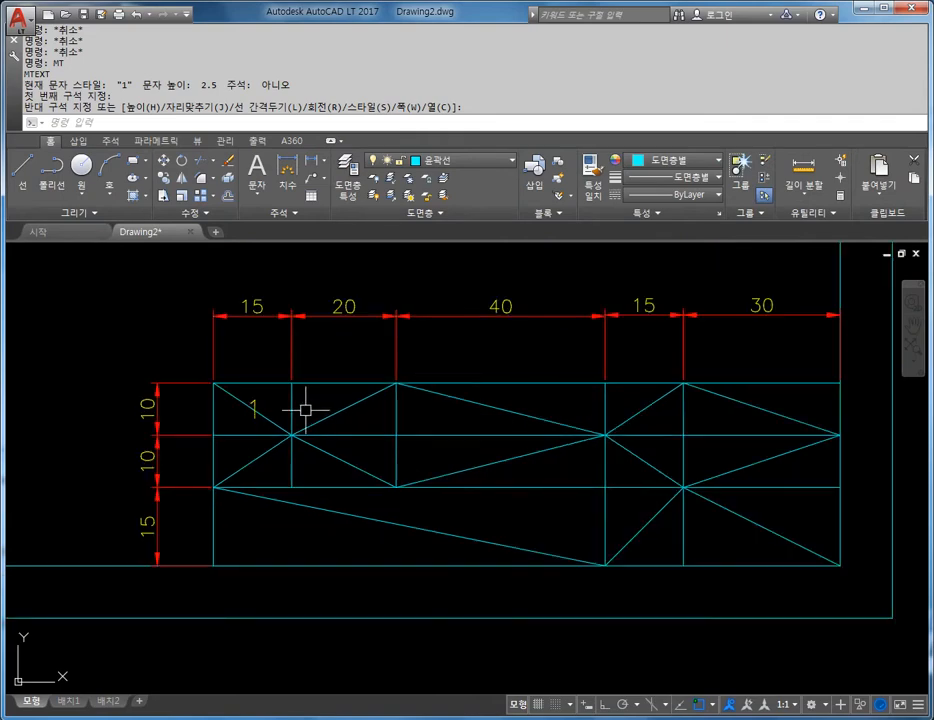
key("Escape")
key("Escape")
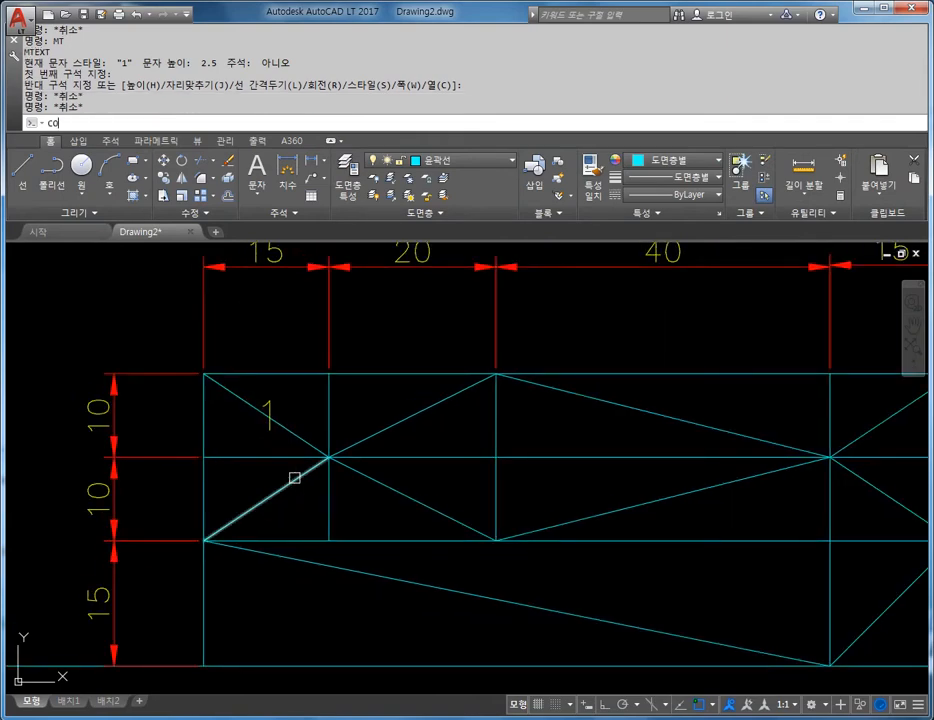
type("co")
key("Return")
scroll(296, 470, "up", 4)
left_click(206, 310)
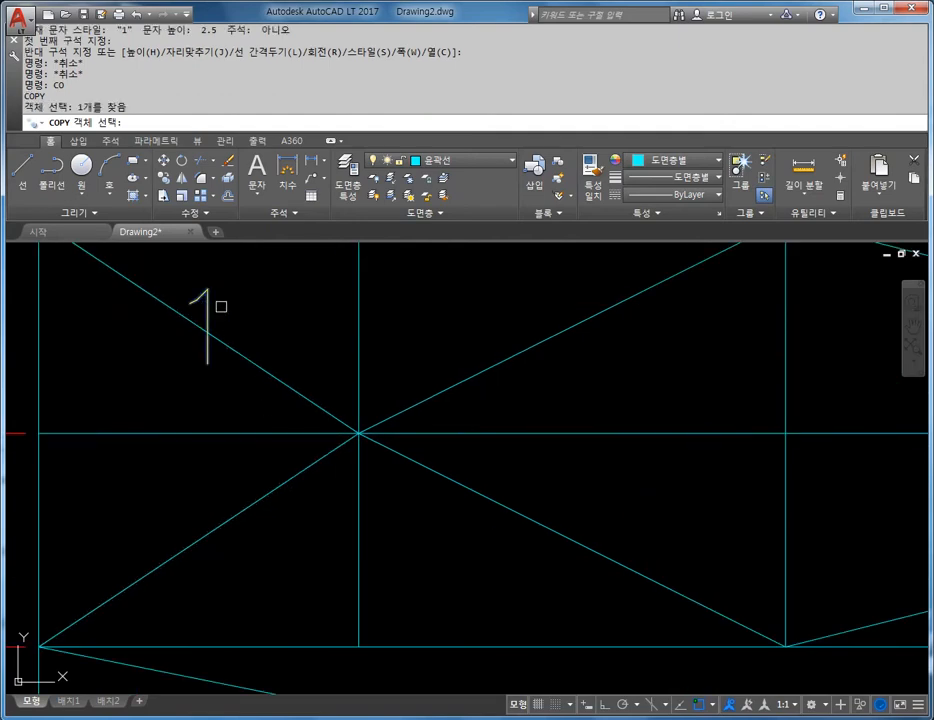
scroll(221, 306, "down", 4)
middle_click_drag(221, 306, 262, 425)
key("Return")
scroll(272, 436, "up", 2)
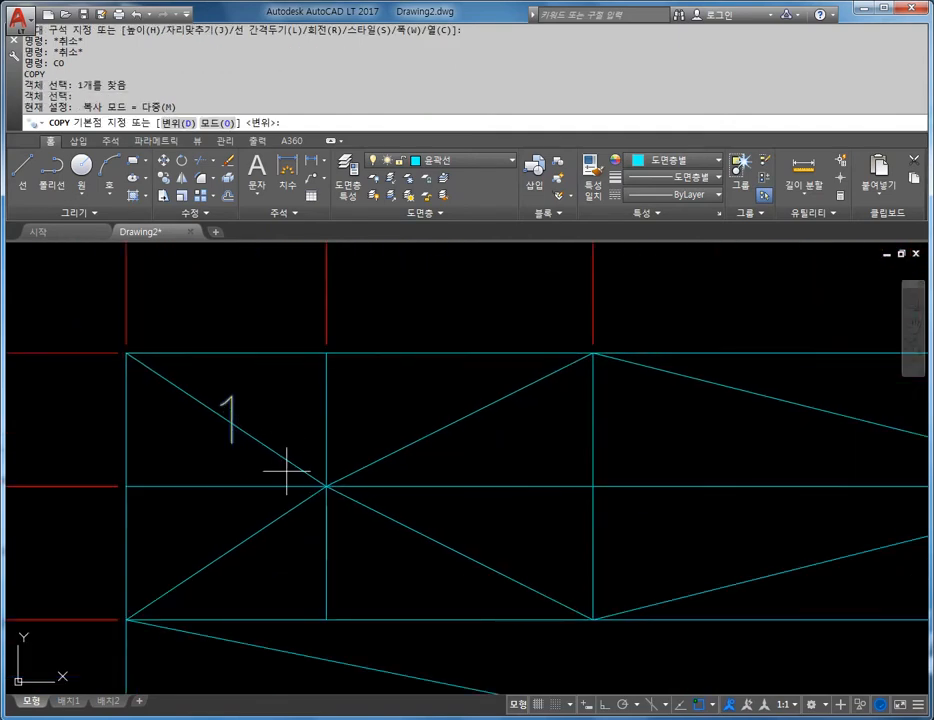
left_click(226, 418)
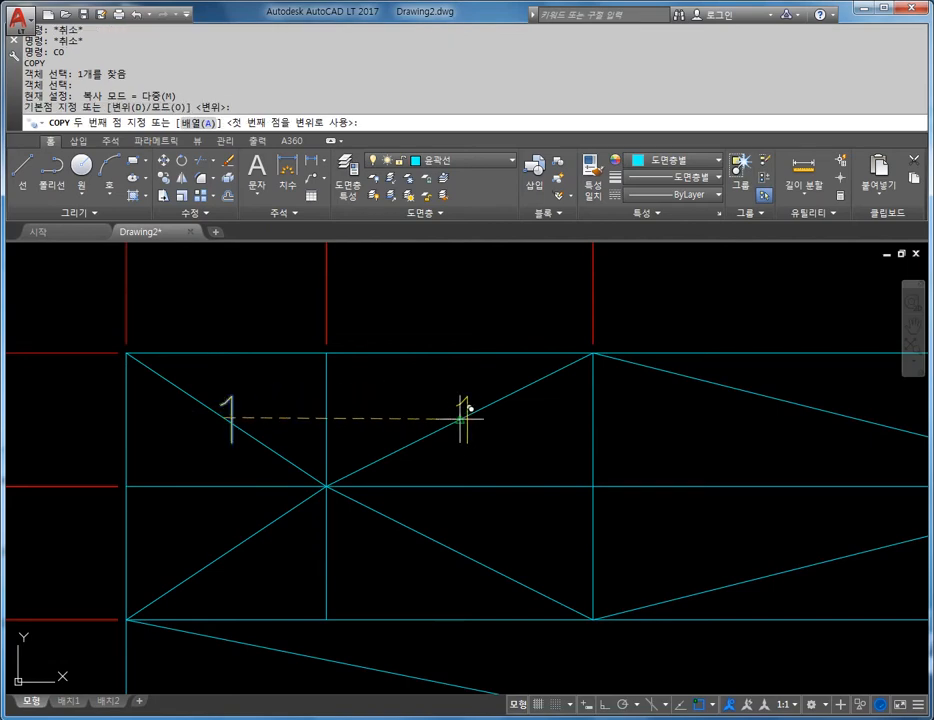
left_click(467, 418)
type("U")
key("Return")
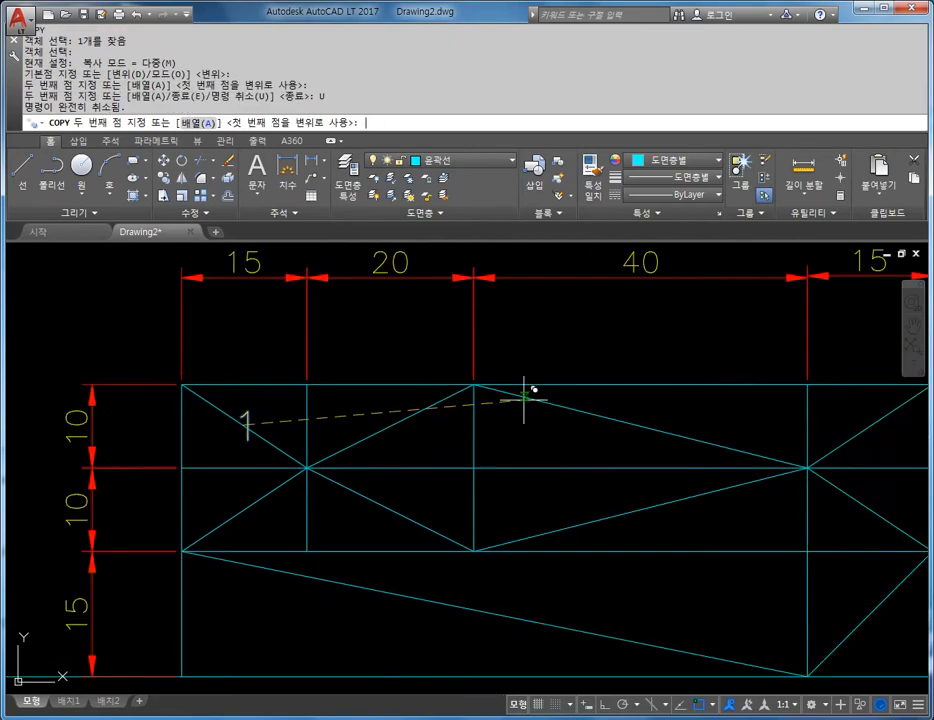
Step: Place copies of the "1" at the diagonal midpoints of the other four cells in the top row
left_click(395, 426)
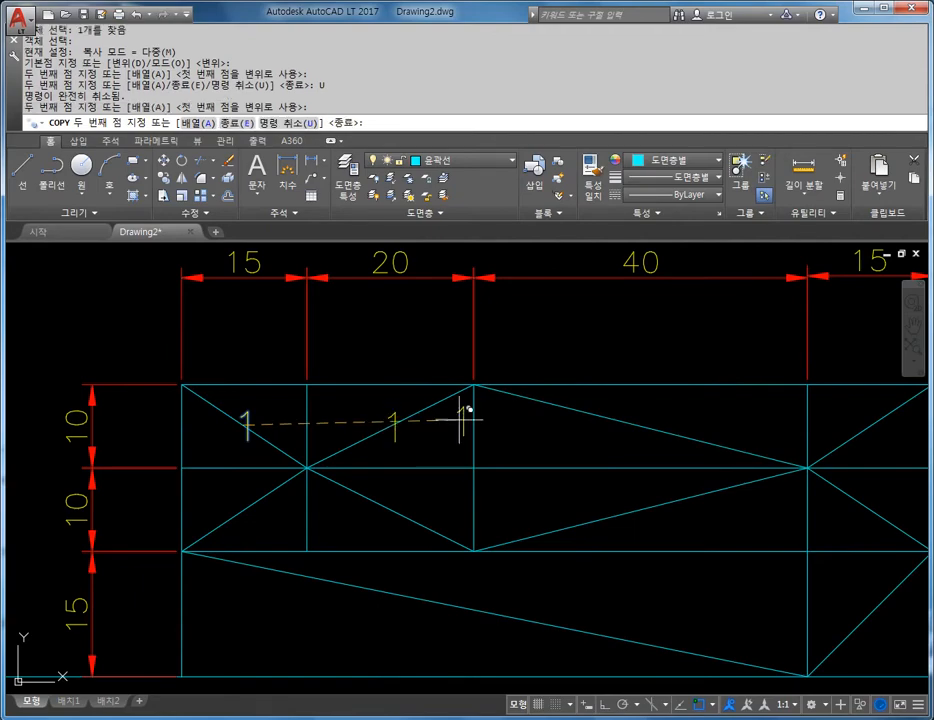
left_click(642, 423)
scroll(610, 440, "down", 2)
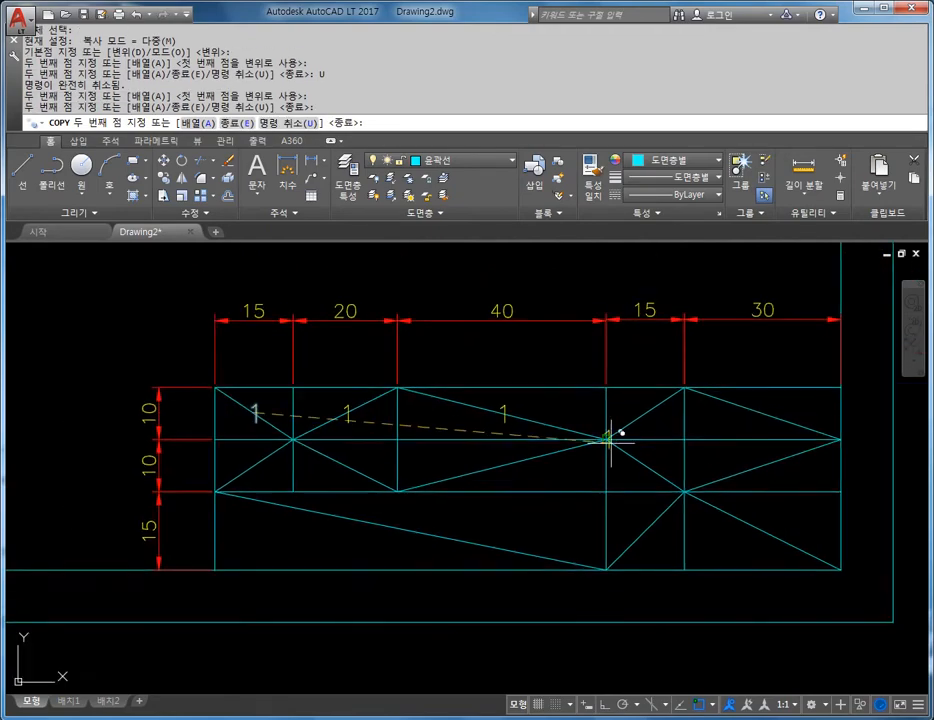
scroll(640, 440, "up", 2)
left_click(653, 370)
mouse_move(773, 357)
middle_mouse_down()
mouse_move(502, 365)
mouse_move(463, 379)
middle_mouse_up()
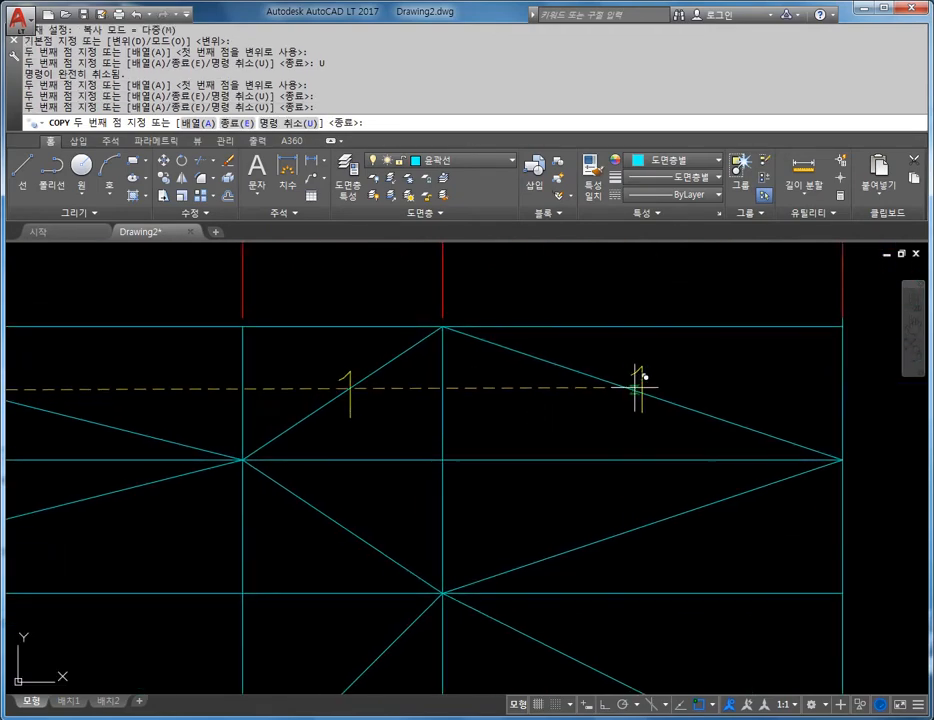
left_click(648, 381)
Step: Place copies of the "1" at the diagonal midpoints of the middle row's 30, 15 and 40 wide cells, working from right to left
left_click(650, 513)
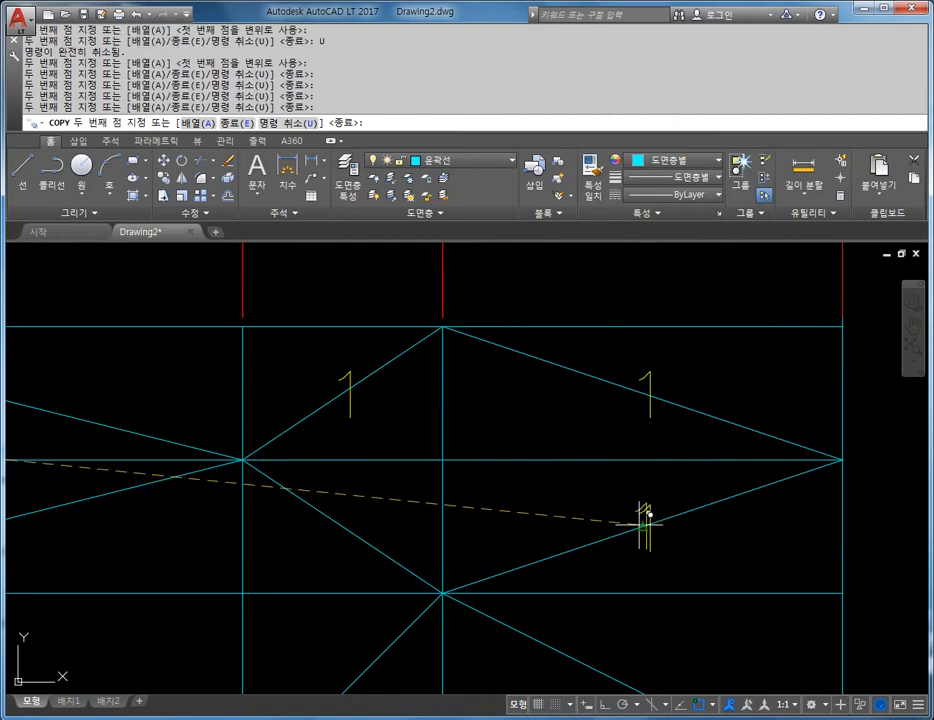
scroll(595, 545, "down", 2)
middle_click_drag(538, 552, 563, 444)
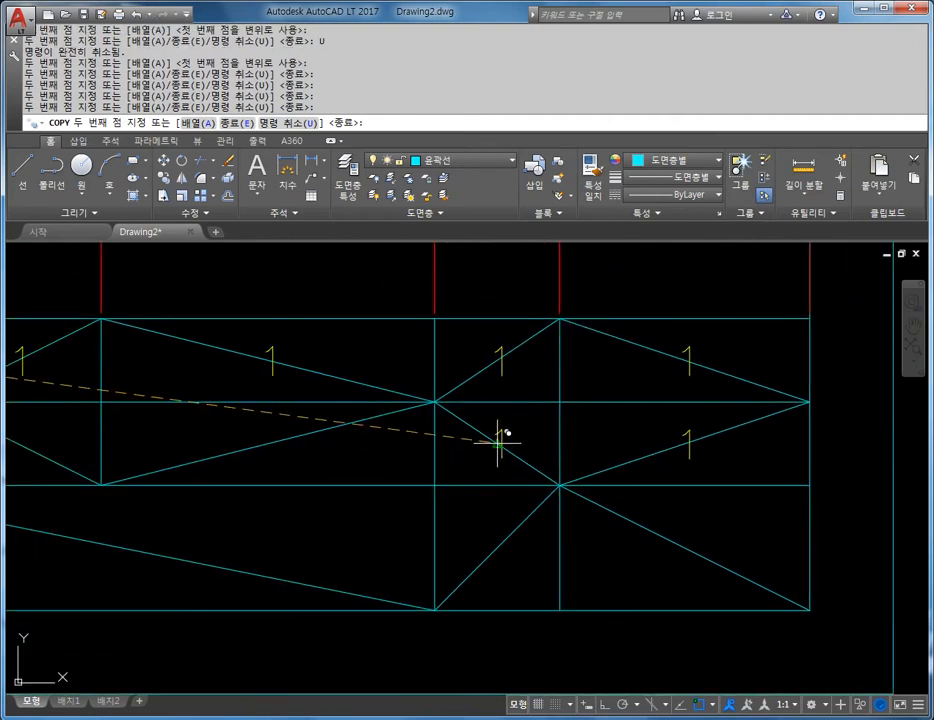
middle_click_drag(323, 442, 509, 484)
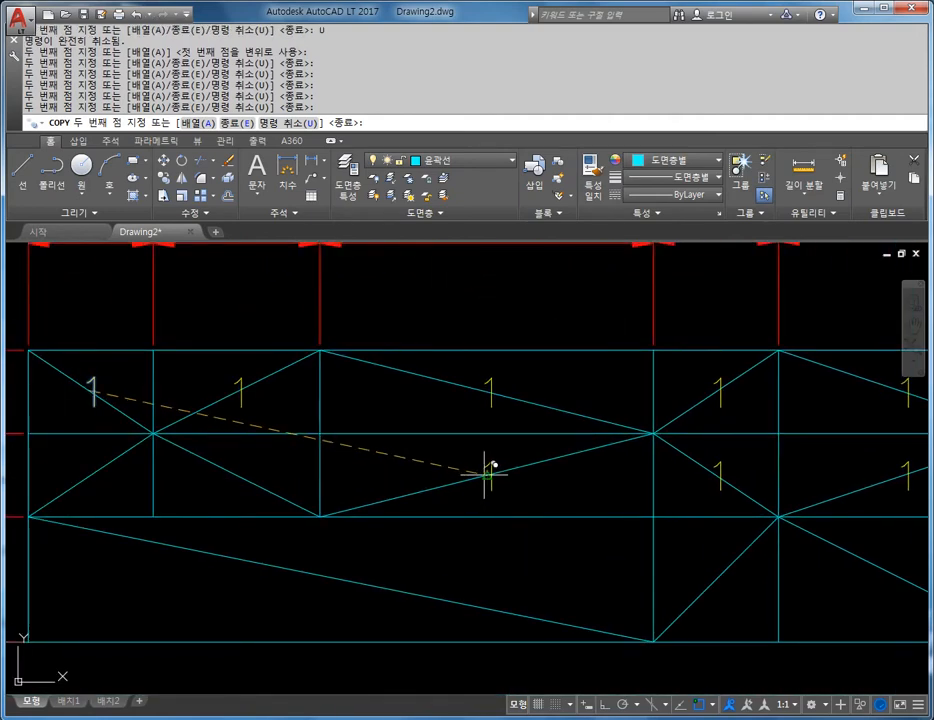
left_click(488, 473)
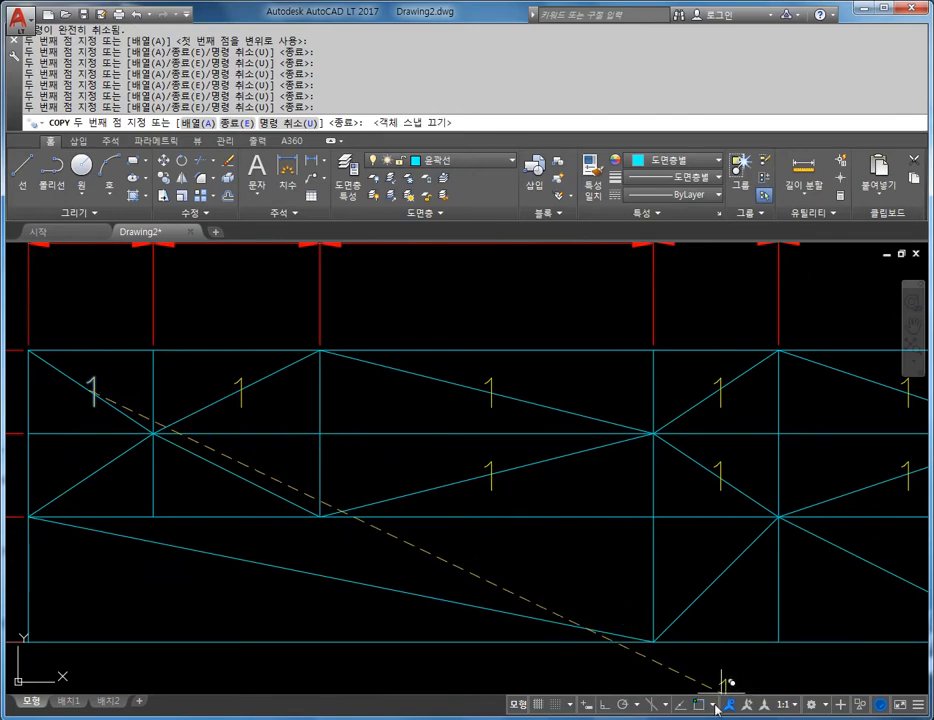
Step: Check the object snap modes in the drafting settings and switch object snap back on
left_click(711, 704)
left_click(726, 686)
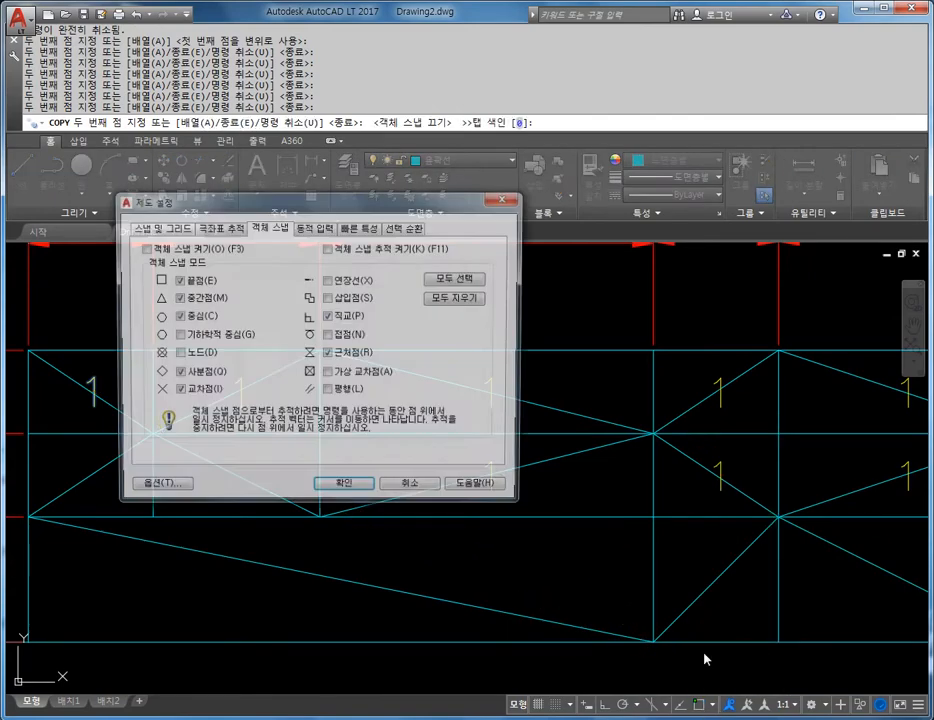
left_click(344, 488)
left_click(700, 704)
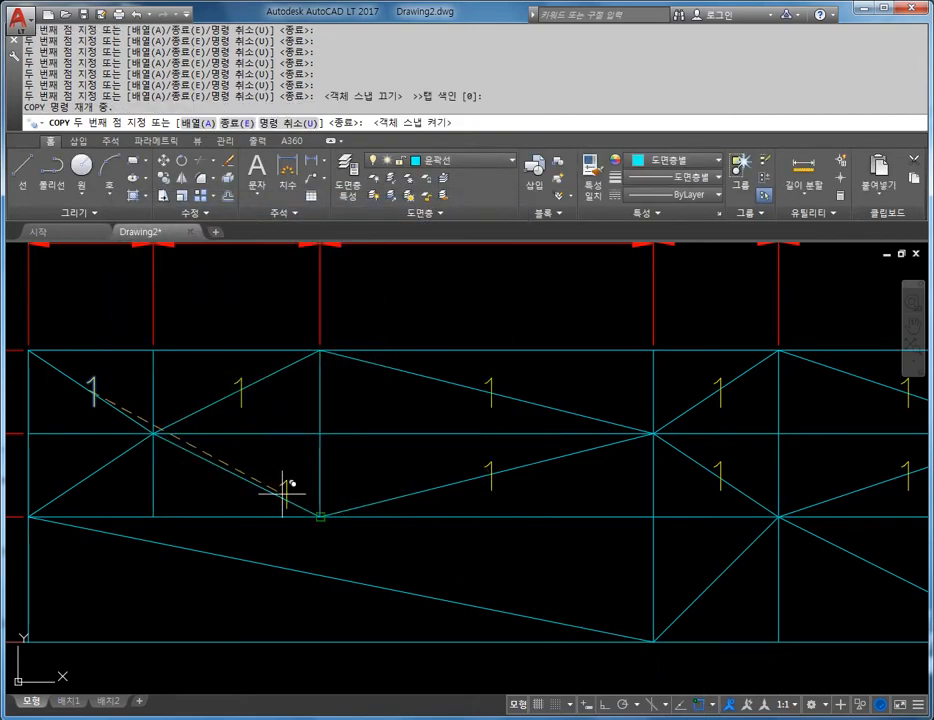
Step: Place copies of the "1" at the diagonal midpoints of the two leftmost cells in the middle row
left_click(237, 475)
middle_click_drag(210, 458, 568, 415)
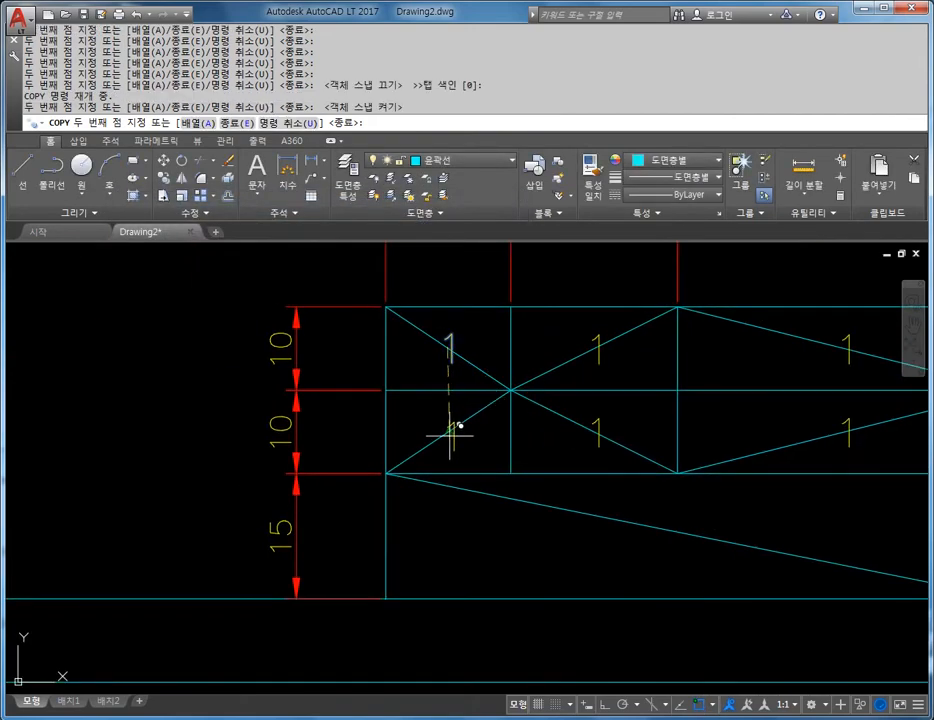
left_click(452, 430)
Step: Place copies of the "1" at the diagonal midpoints of the three bottom-row cells and end the copy
left_click(698, 540)
middle_click_drag(698, 540, 221, 392)
left_click(500, 440)
left_click(702, 440)
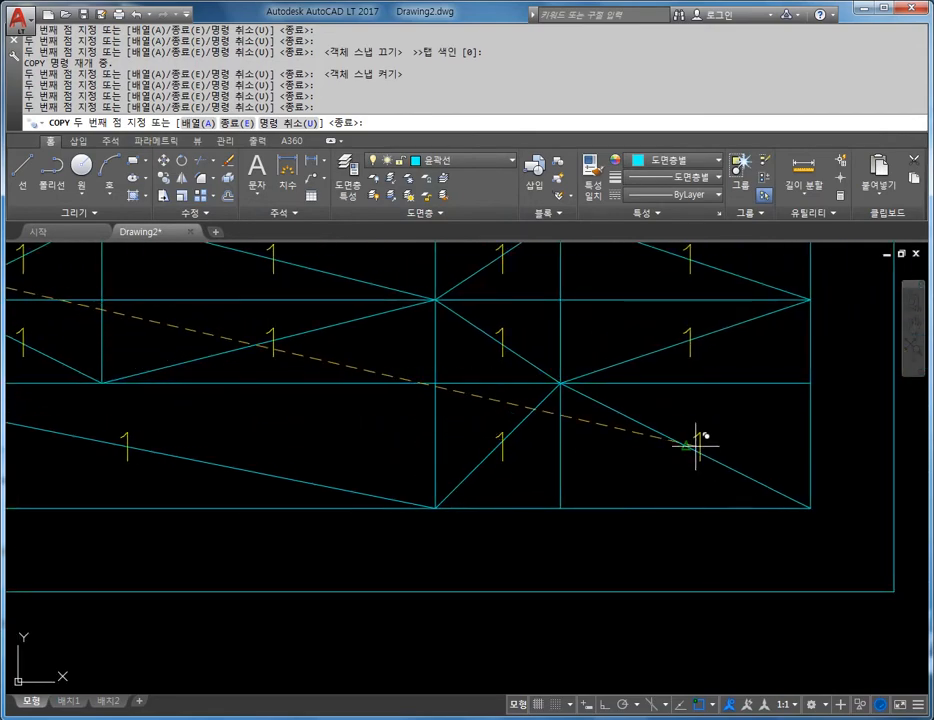
scroll(705, 440, "down", 5)
scroll(640, 500, "up", 5)
scroll(614, 492, "down", 5)
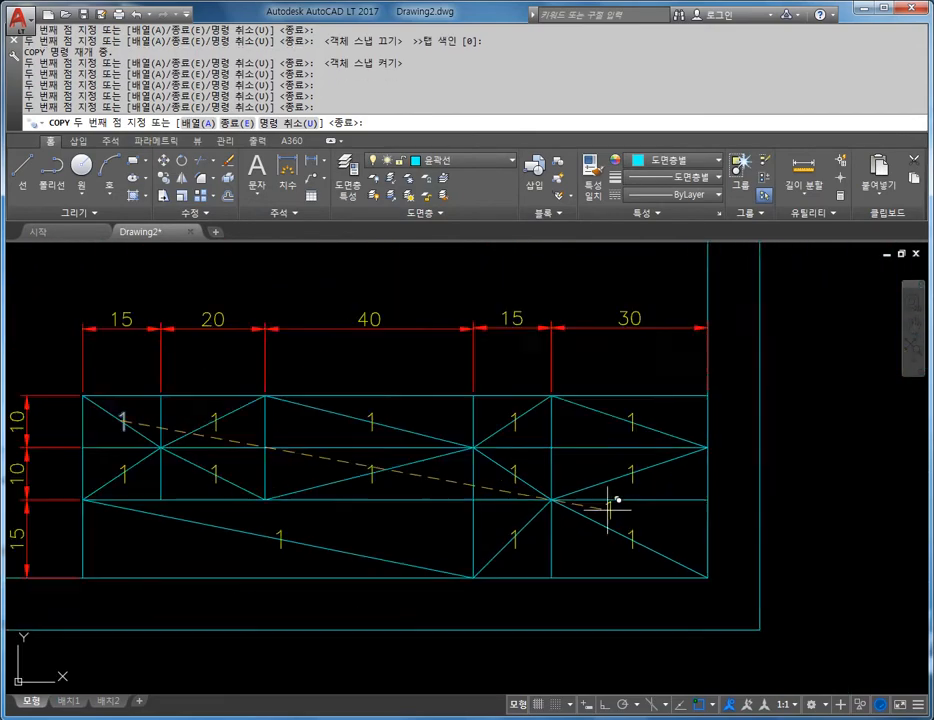
key("Escape")
key("Escape")
key("Escape")
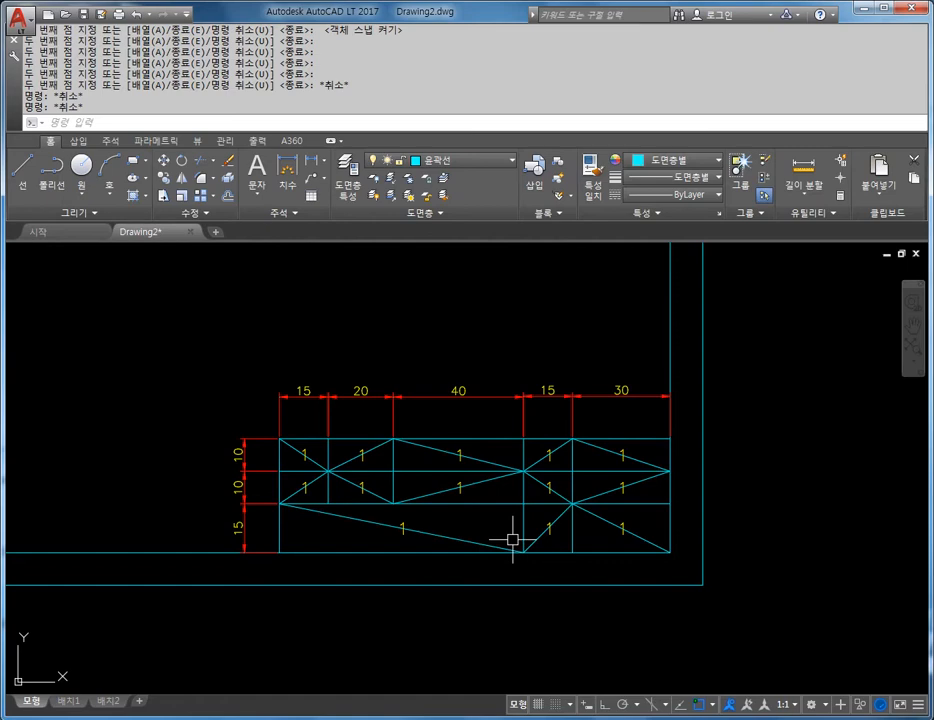
Step: Delete the two diagonal lines in the top and middle cells of the title block's first column
key("Escape")
scroll(240, 446, "up", 4)
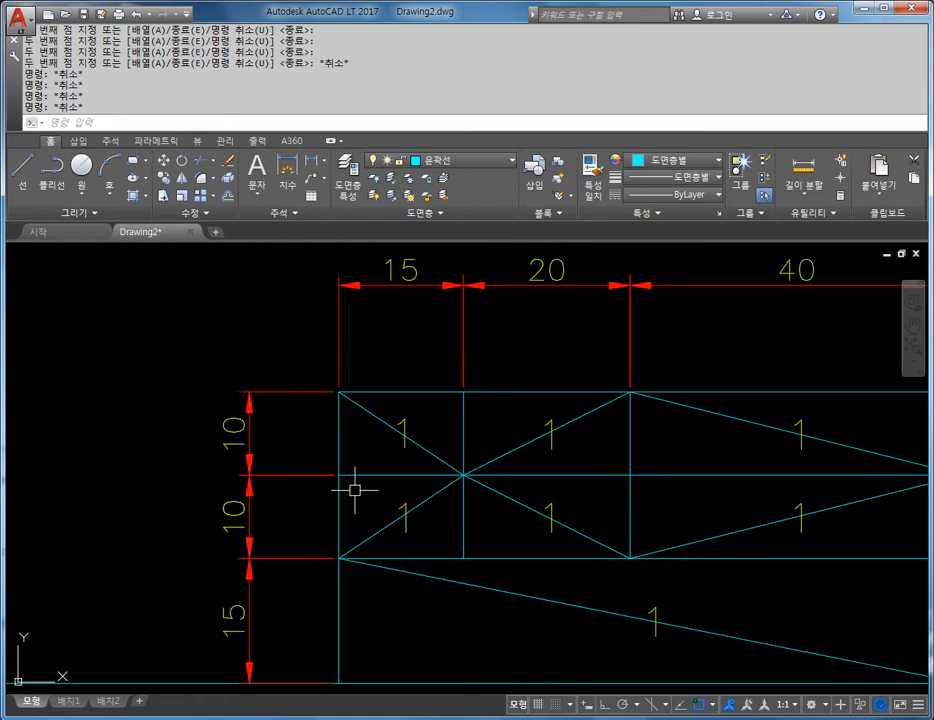
key("Escape")
key("Escape")
key("Escape")
left_click(340, 436)
key("Delete")
left_click(340, 464)
key("Delete")
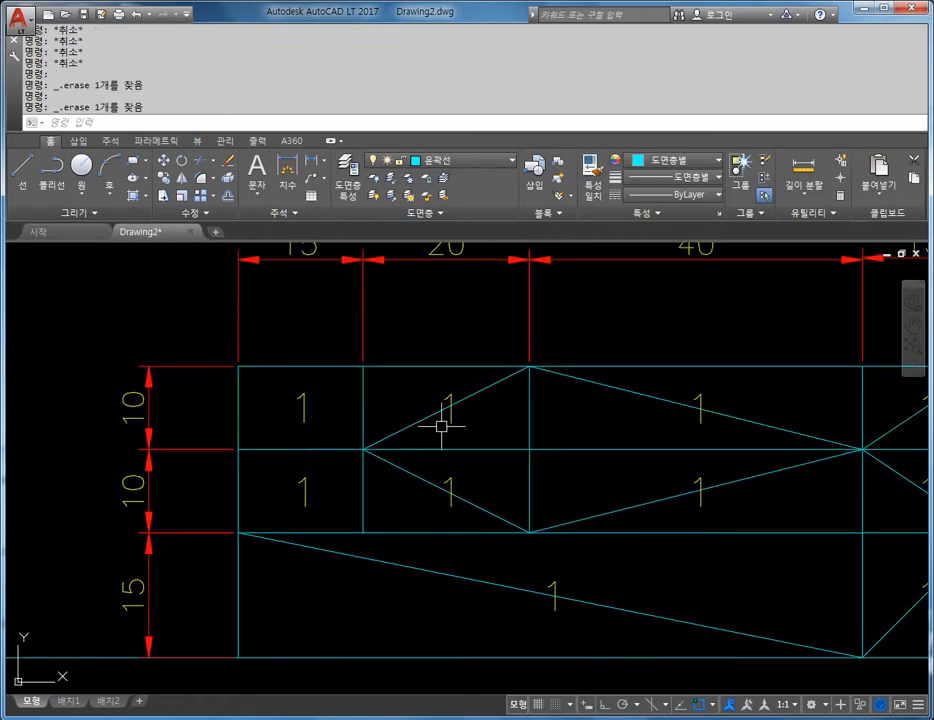
Step: Delete the two diagonal lines in the cells of the 20 wide column
left_click(480, 391)
key("Delete")
left_click(487, 512)
key("Delete")
Step: Delete the diagonals in the two 40 wide cells and in the wide bottom-left cell
left_click(688, 492)
key("Delete")
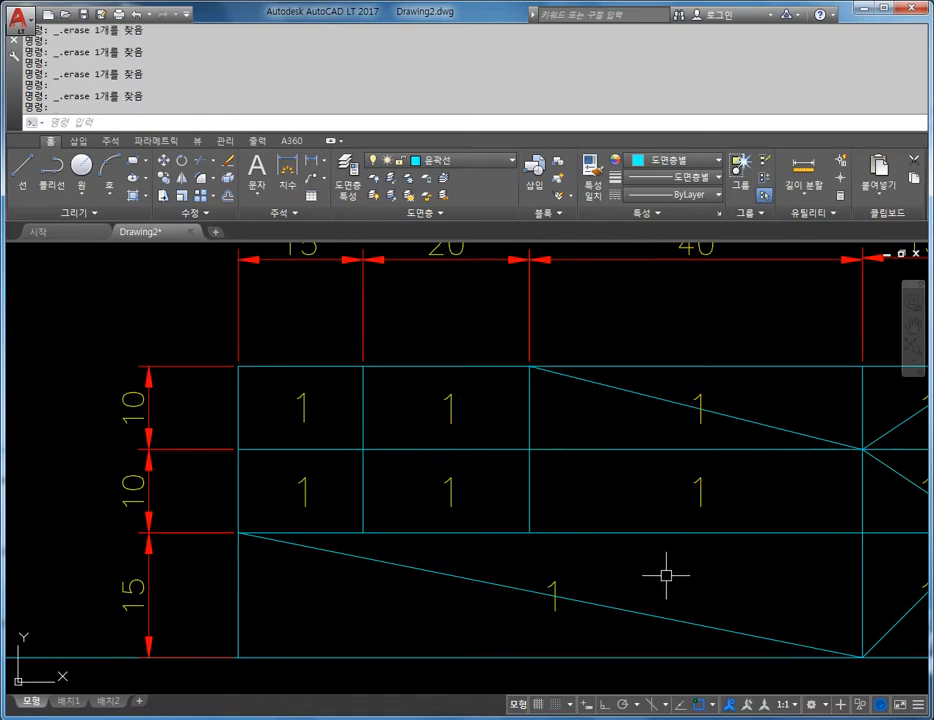
left_click(663, 613)
key("Delete")
left_click(737, 416)
key("Delete")
mouse_move(699, 391)
middle_mouse_down()
mouse_move(580, 359)
mouse_move(267, 324)
middle_mouse_up()
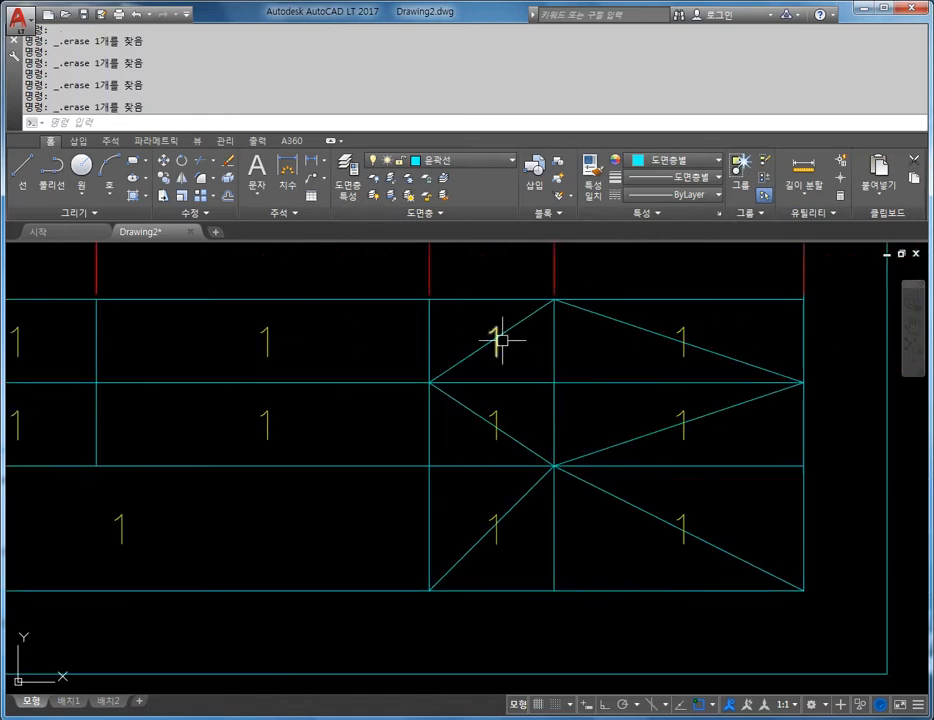
Step: Delete the three diagonal lines in the 15 wide column next to the last column
left_click(502, 339)
key("Delete")
left_click(524, 440)
key("Delete")
left_click(517, 500)
key("Delete")
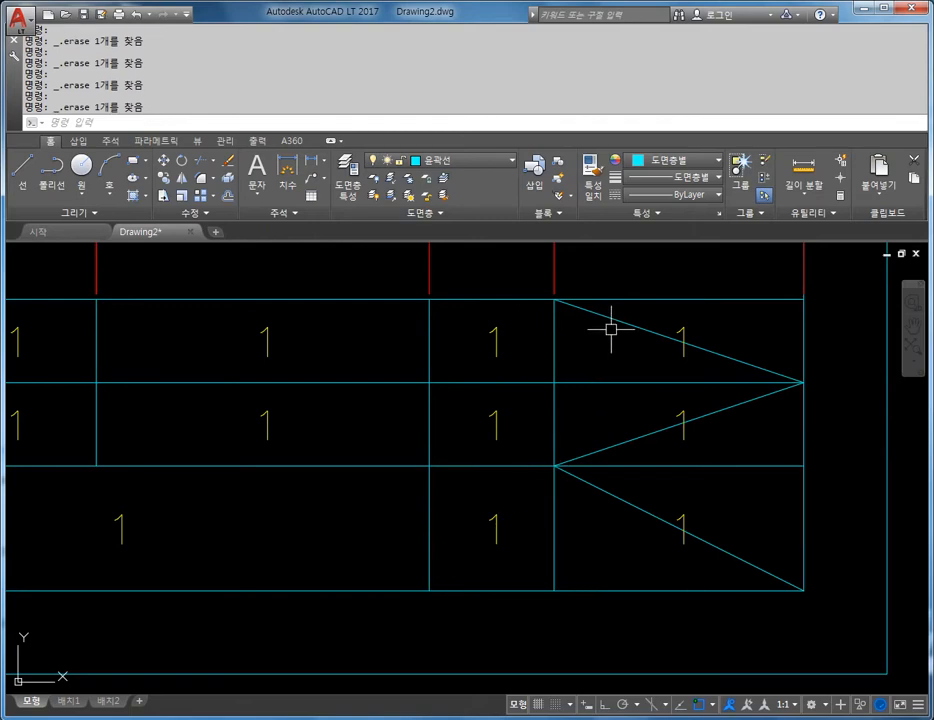
Step: Delete the three remaining diagonal lines in the 30 wide last column
left_click(609, 326)
key("Delete")
left_click(651, 433)
key("Delete")
left_click(636, 507)
key("Delete")
scroll(475, 415, "down", 5)
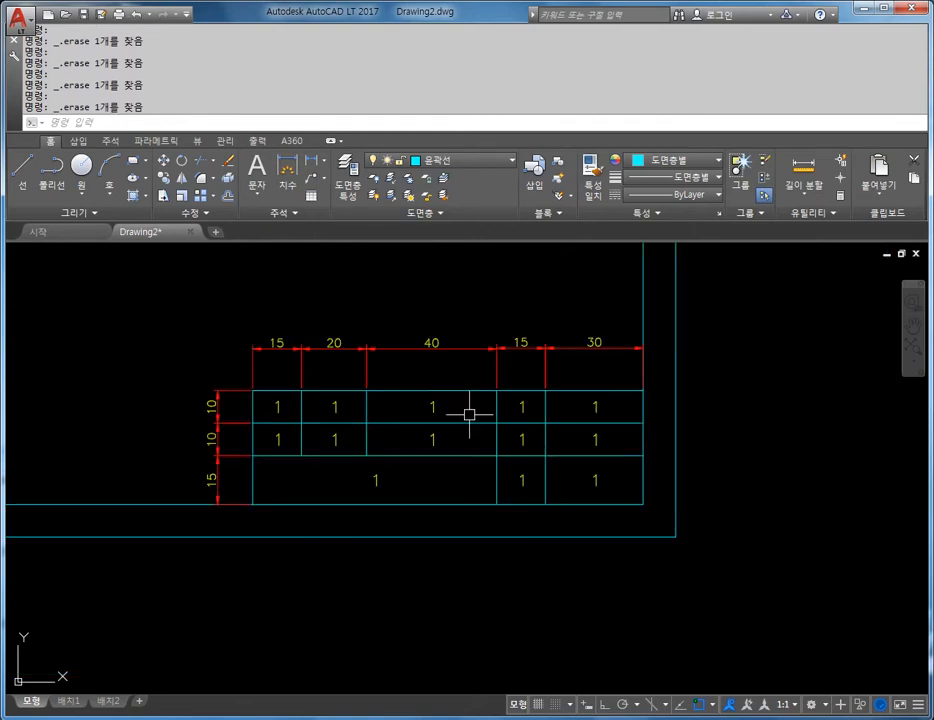
Step: Edit the text in the title block's top-left cell to read "각법"
scroll(417, 448, "up", 3)
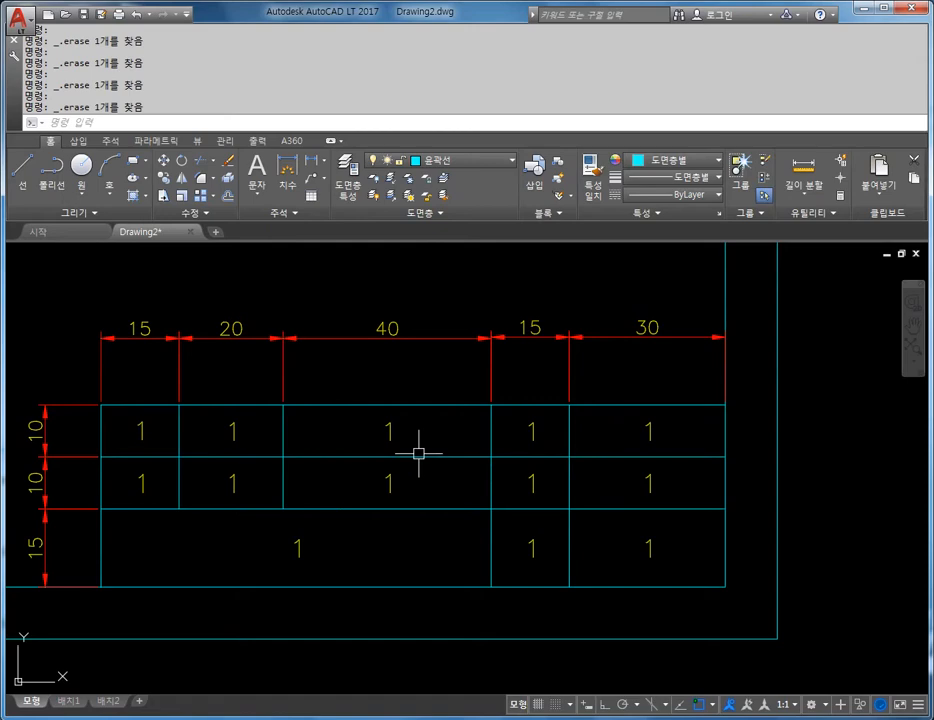
key("Escape")
key("Escape")
type("ED")
key("Return")
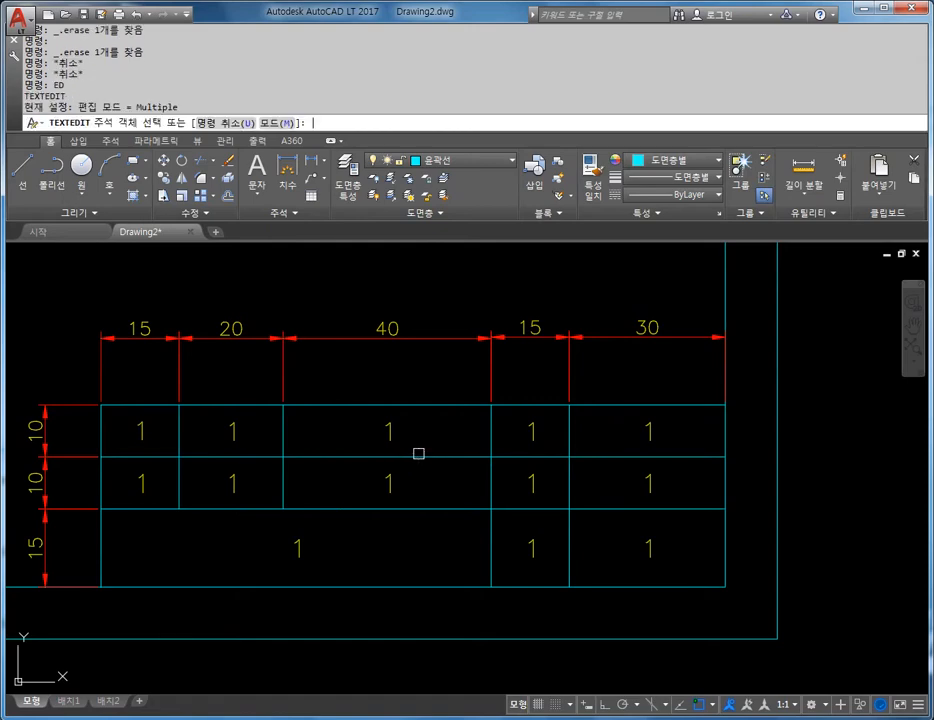
left_click(133, 431)
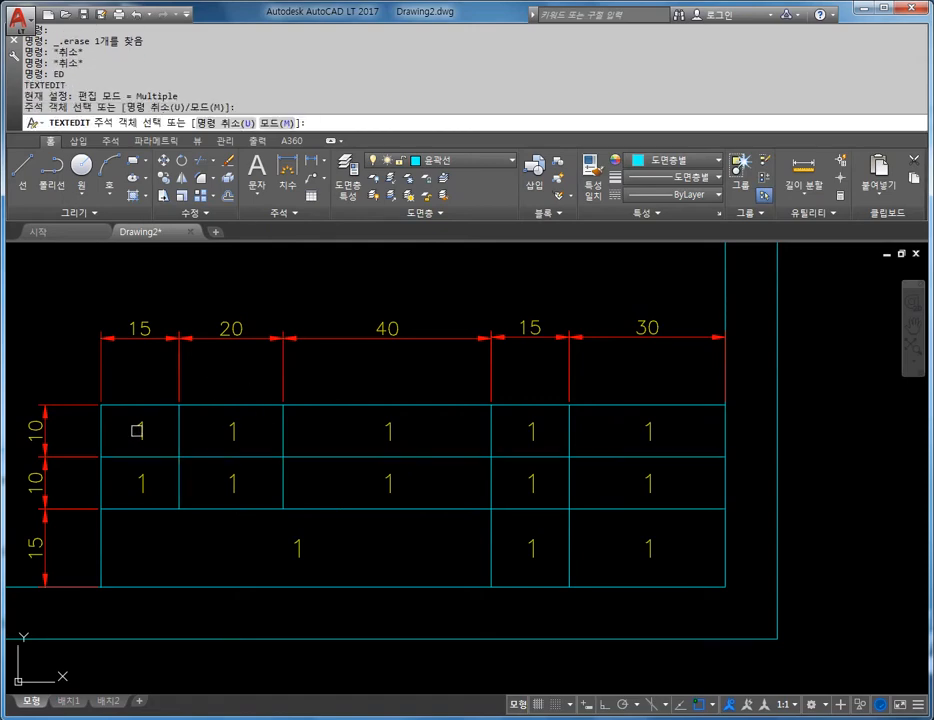
left_click(150, 430)
left_click(141, 434)
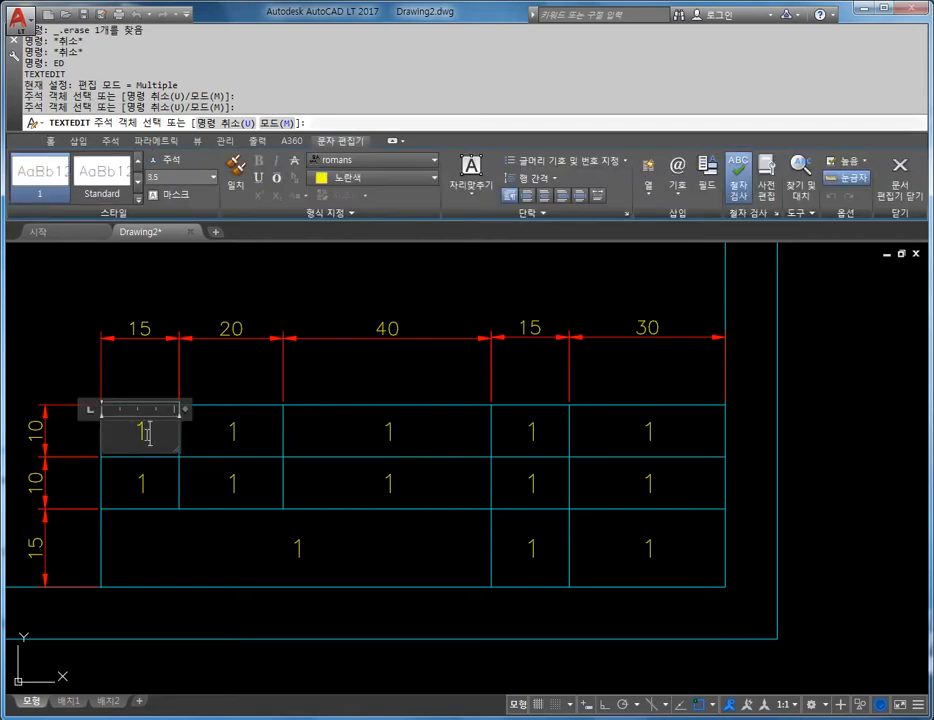
key("Delete")
type("RK")
key("BackSpace")
key("BackSpace")
type("각부")
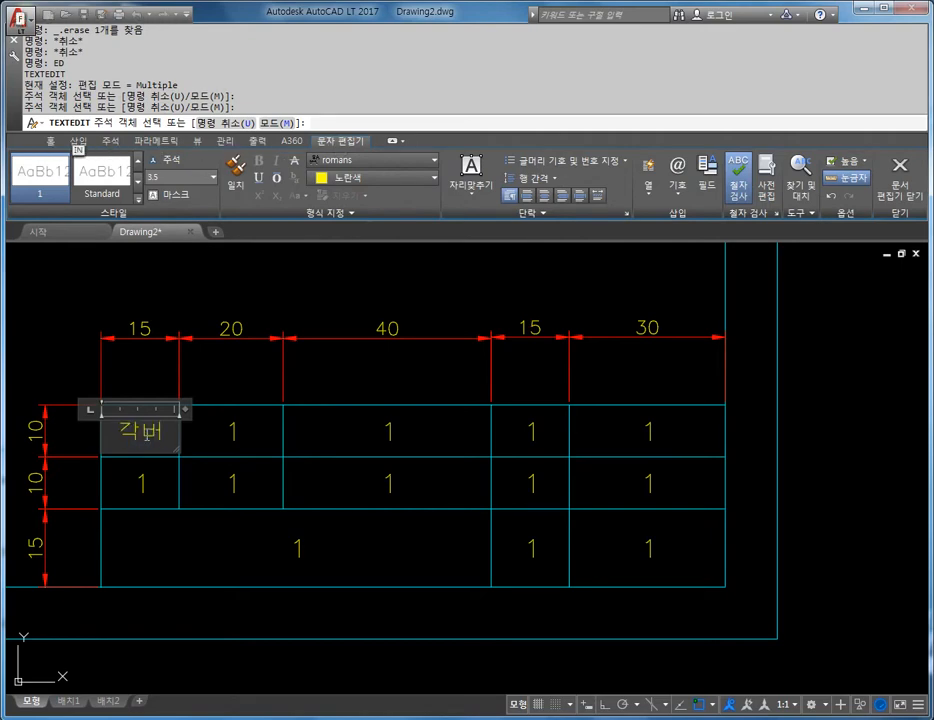
left_click(240, 442)
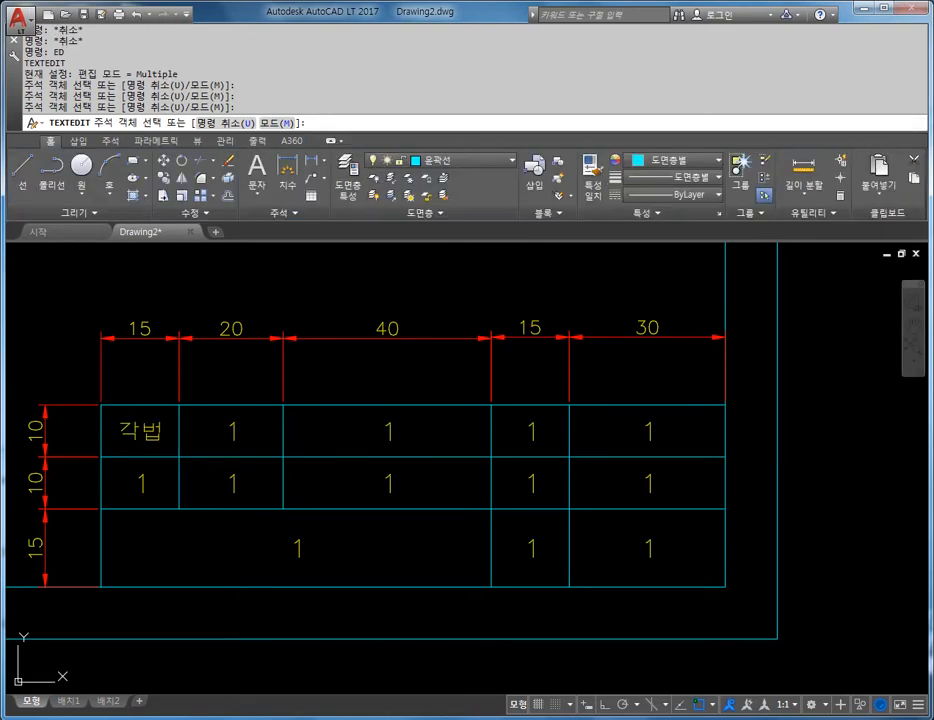
Step: Change the text in the top row's second cell to "척도"
left_click(233, 443)
type("처")
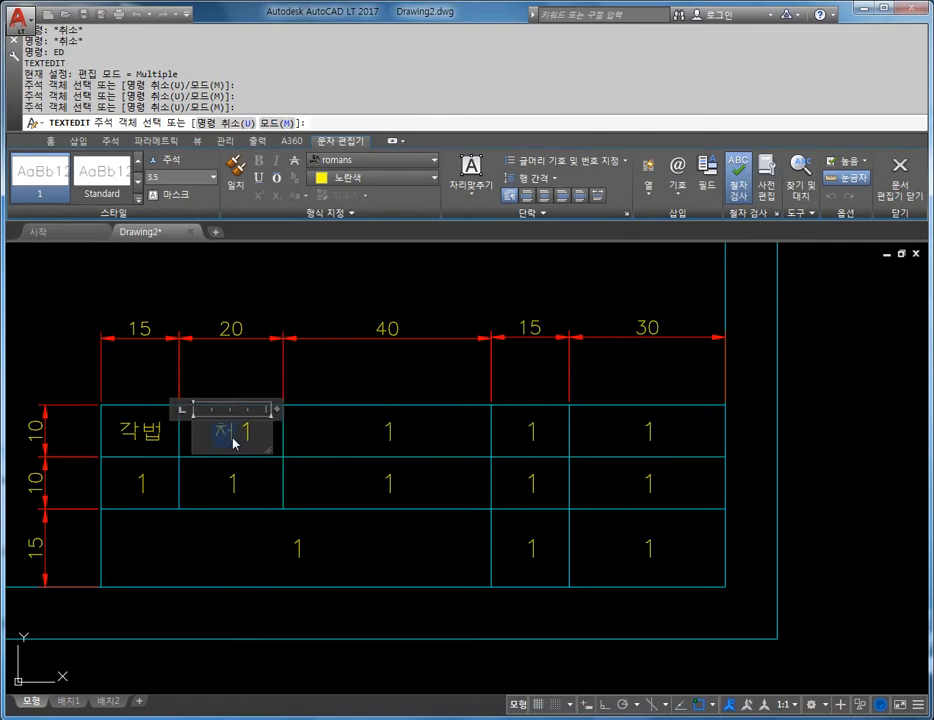
type("ㄱ도")
left_click(344, 426)
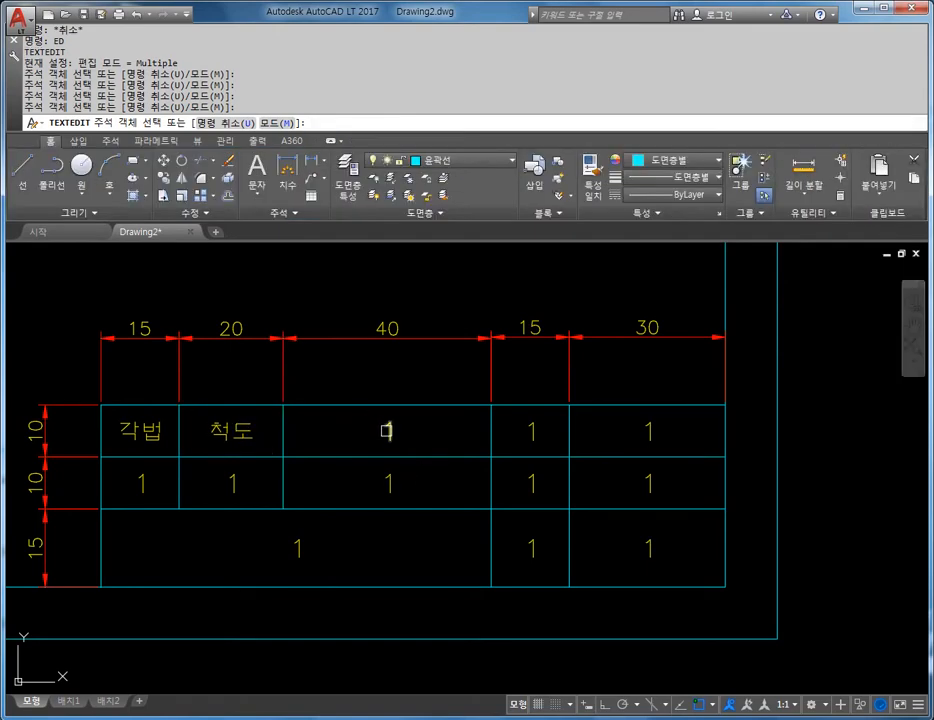
Step: Change the text in the top row's 40 wide cell to "도 명", with spaces between the two characters
left_click(389, 437)
type("도")
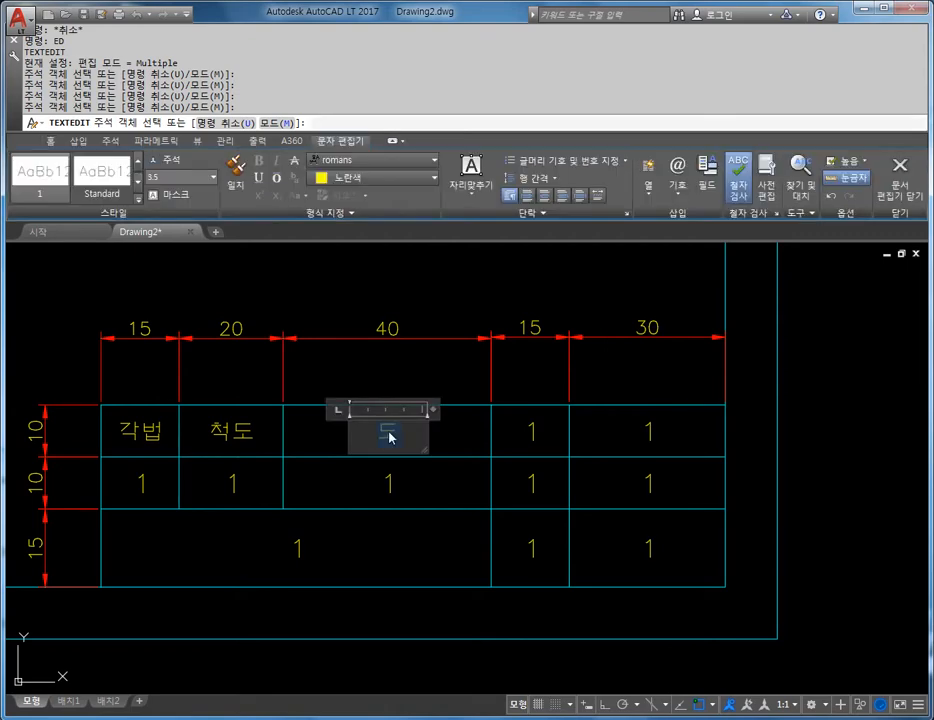
type("며ㅇ")
key("Left")
left_click(460, 434)
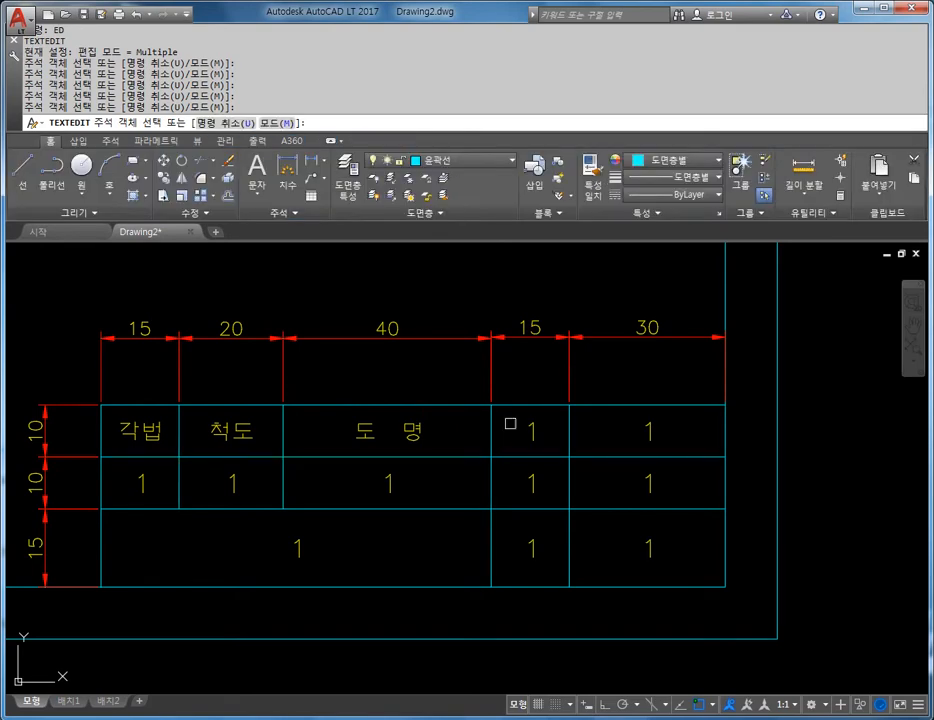
Step: Change the text in the top row's second 15 wide cell to "제도자"
left_click(526, 432)
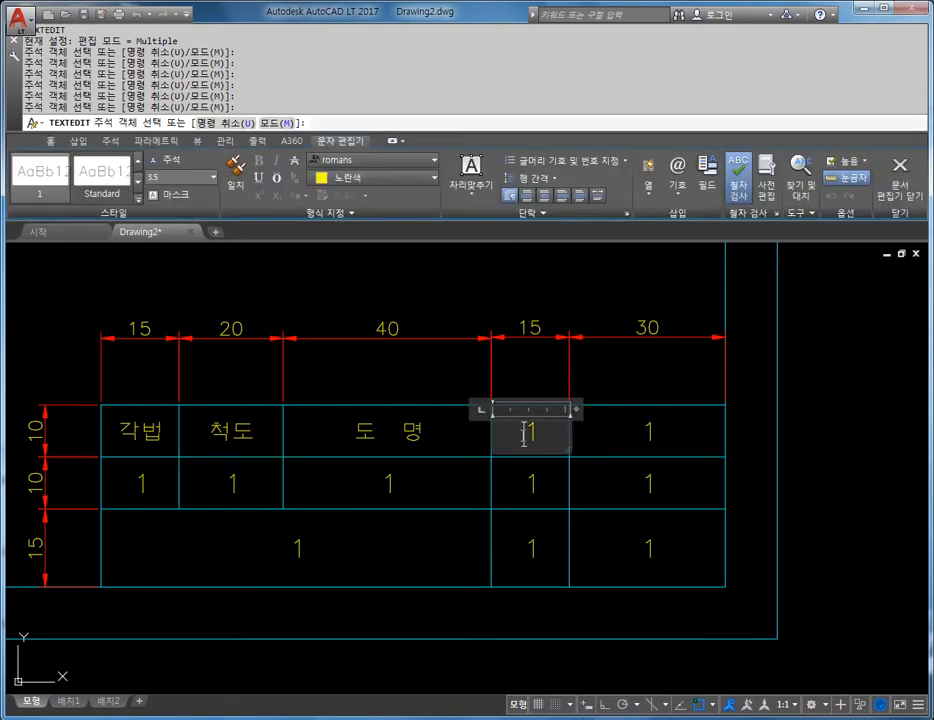
type("제돛")
type("자")
left_click(511, 506)
Step: Change the two texts below "제도자" to "일자" in the middle row and "도번" in the bottom row
left_click(535, 485)
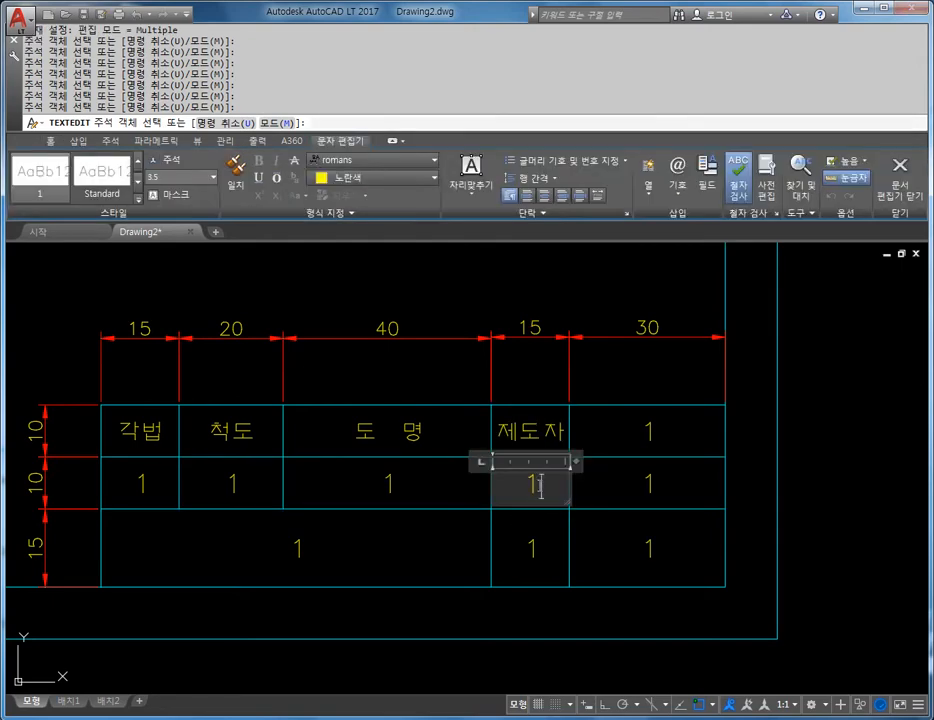
type("일자")
left_click(502, 574)
left_click(533, 548)
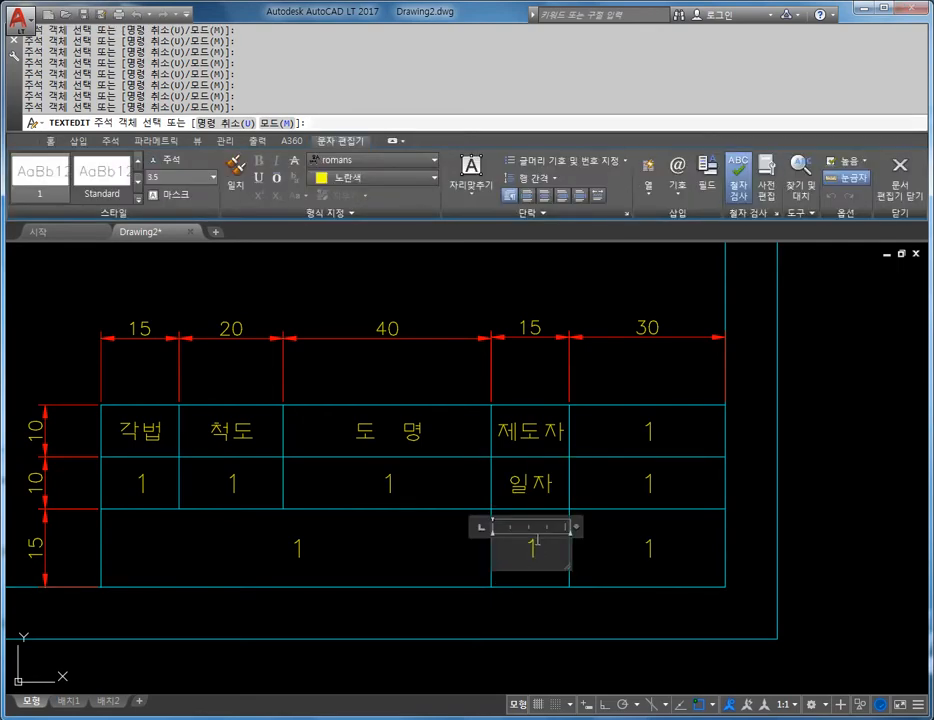
type("도번")
left_click(613, 436)
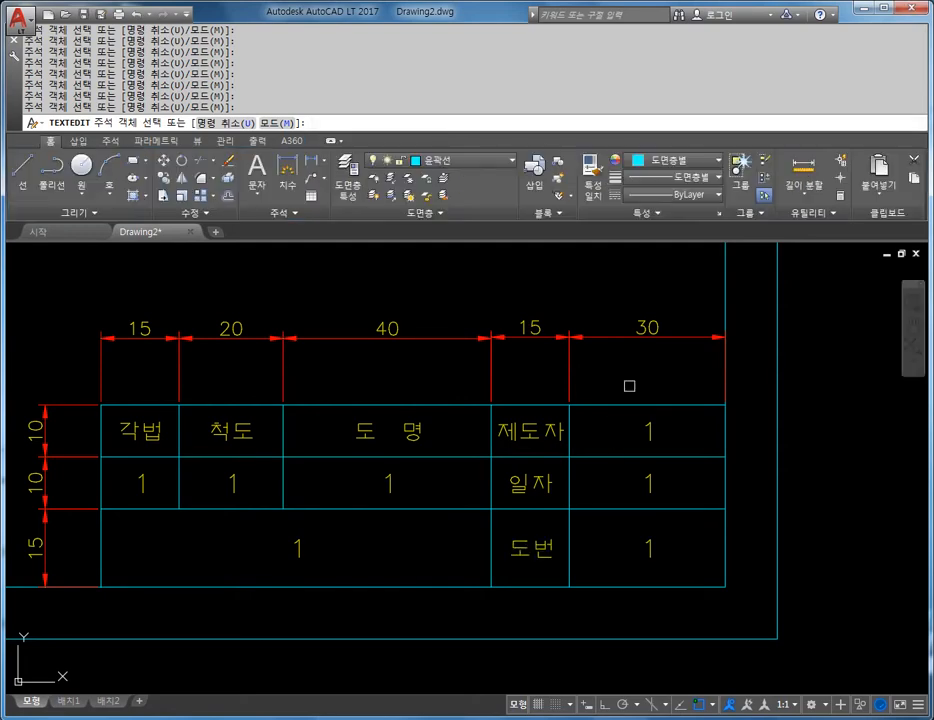
Step: Set the middle row's values to "3" under "각법" and "1:1" under "척도"
double_click(147, 482)
type("3")
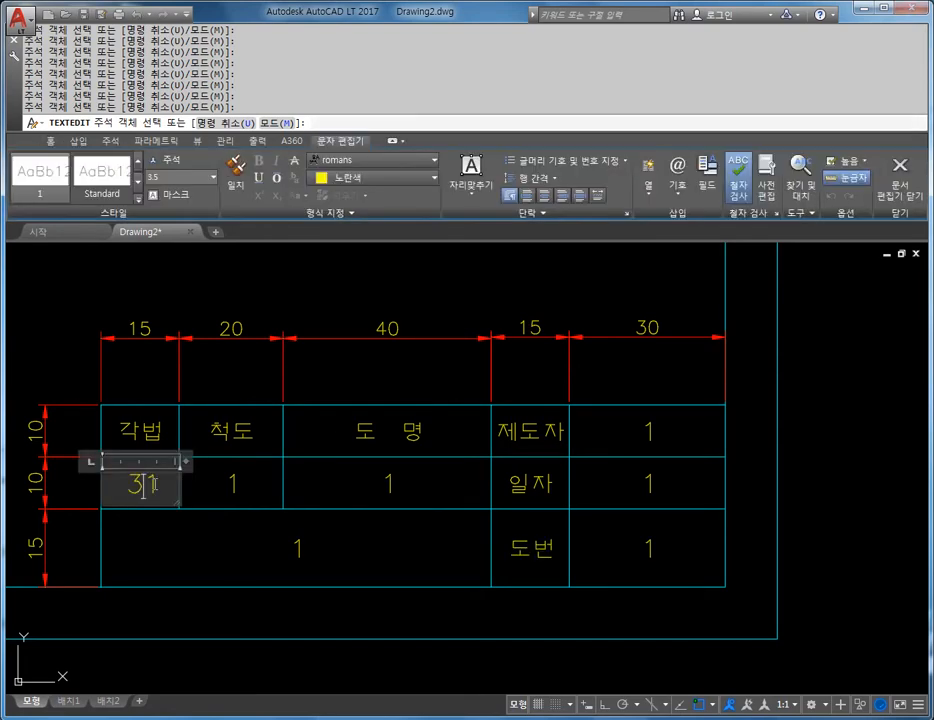
left_click(244, 505)
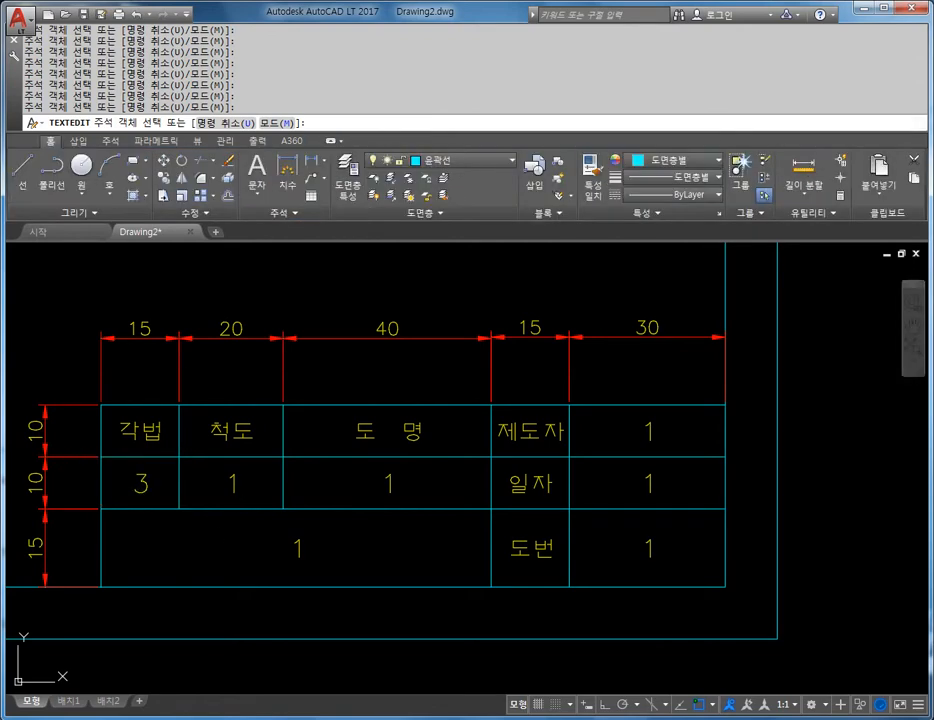
double_click(242, 484)
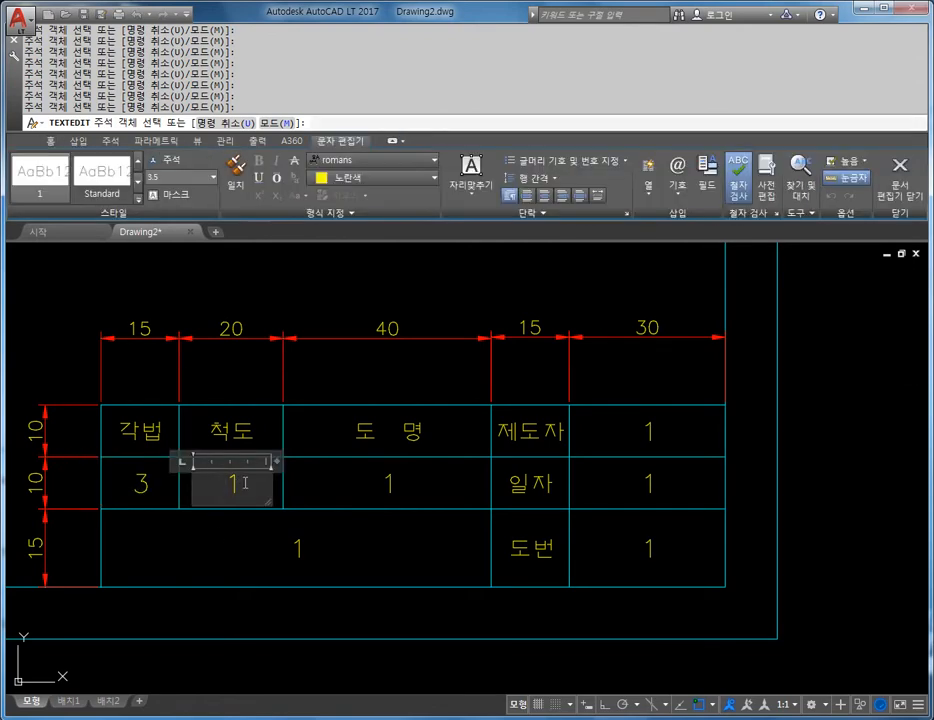
type("1:1")
left_click(354, 471)
Step: Replace the text under "도 명" with "사출금형도면작성" and widen its text frame so it fits on one line
double_click(395, 480)
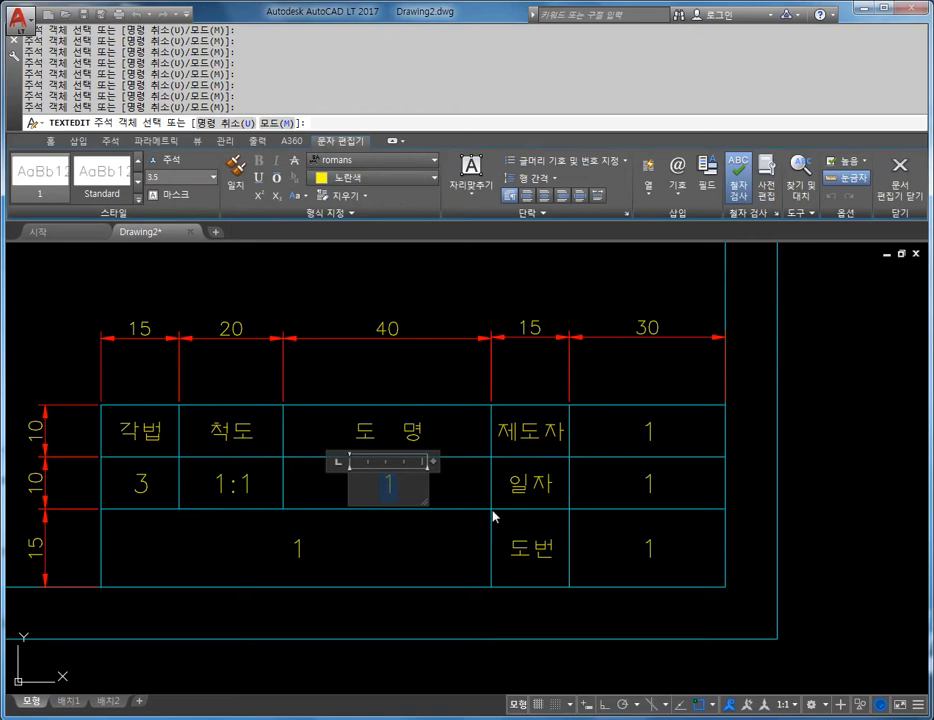
key("BackSpace")
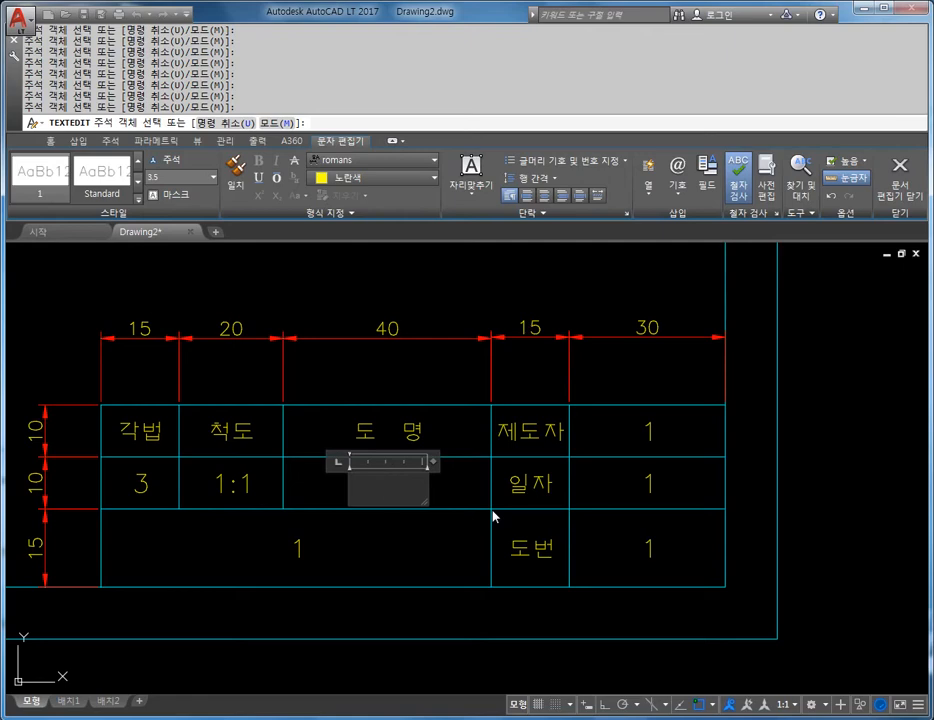
type("T")
key("BackSpace")
type("VU")
key("BackSpace")
key("BackSpace")
type("사출금형")
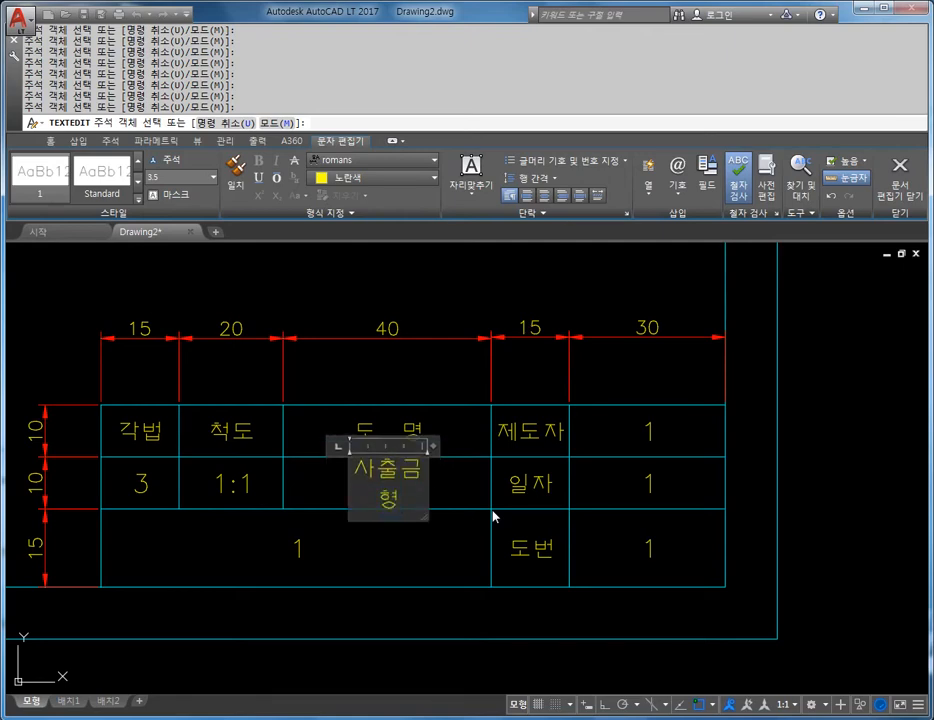
type("도며작성")
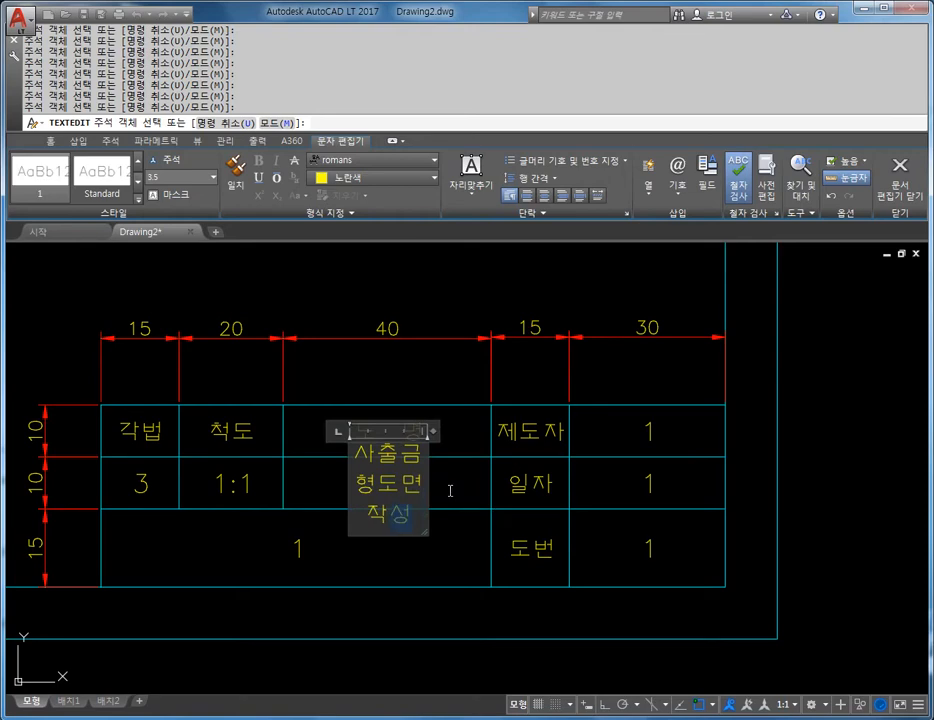
left_click_drag(433, 431, 507, 450)
left_click(463, 358)
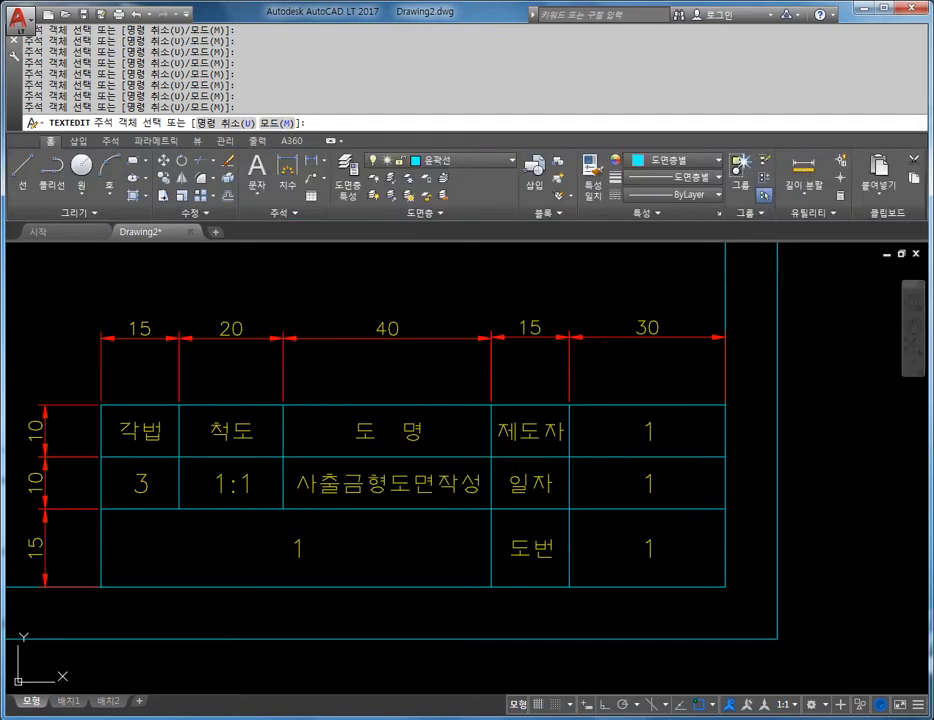
Step: Enter the drafter's name in the cell beside "제도자" and the date "17.09.25" in the cell beside "일자"
left_click(645, 432)
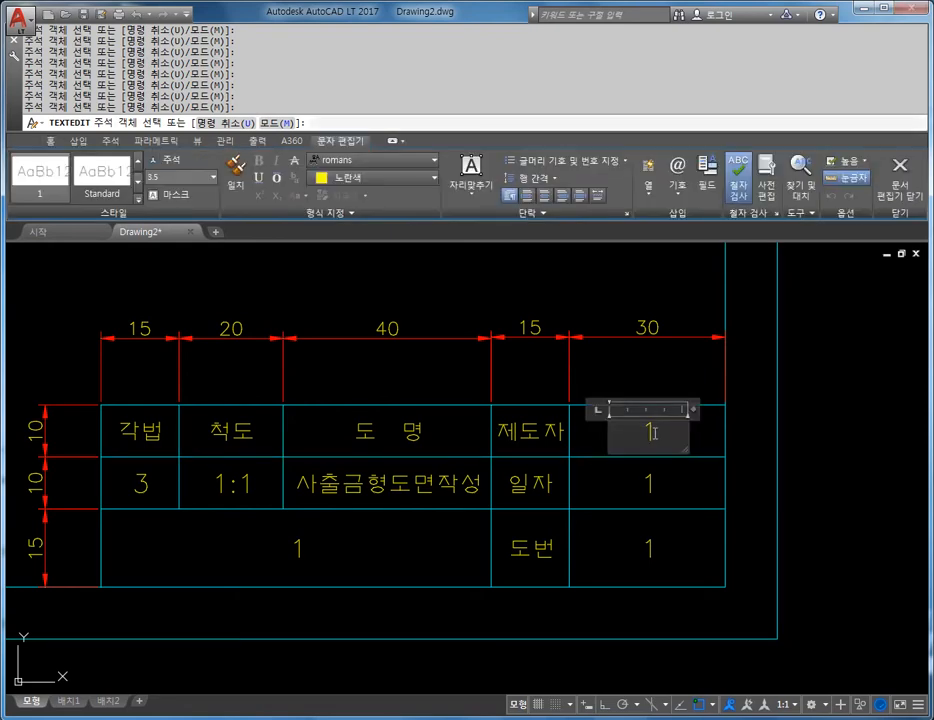
type("홍길동")
left_click(650, 484)
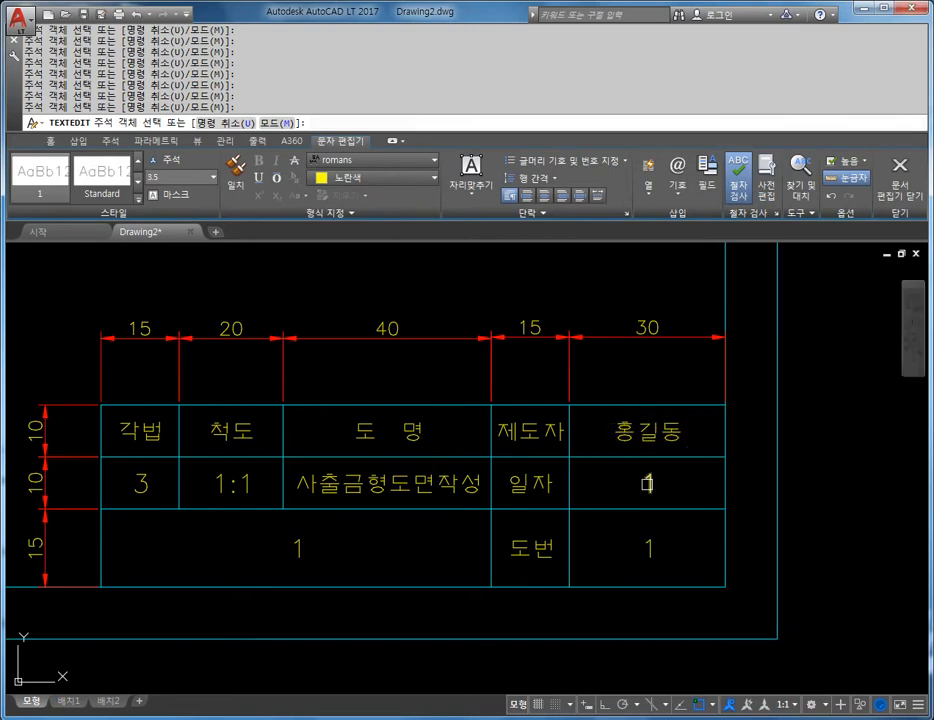
type("17.09.2")
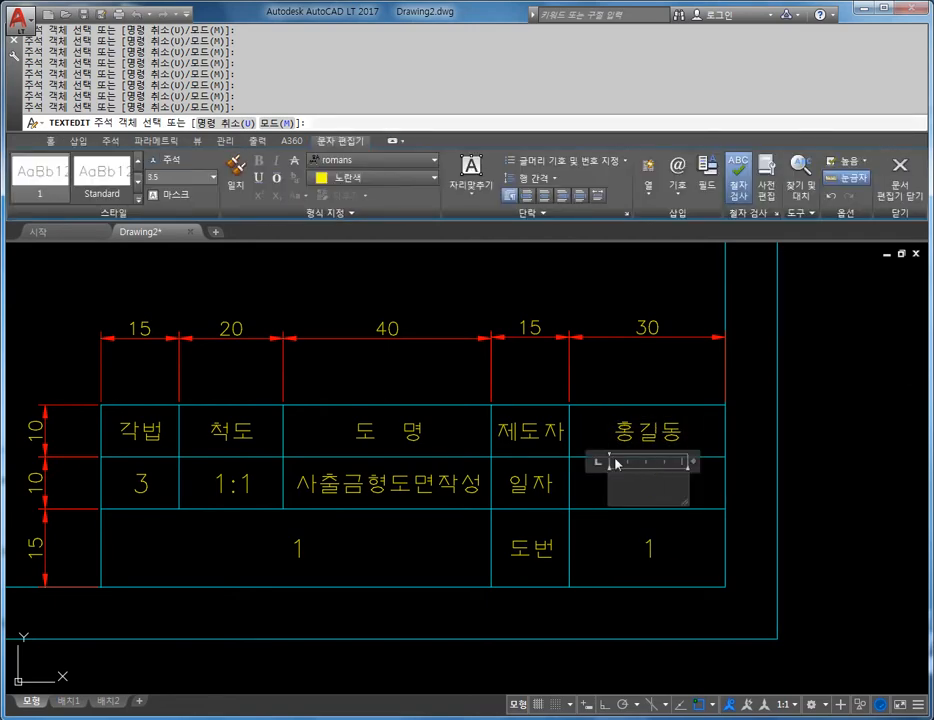
type("5")
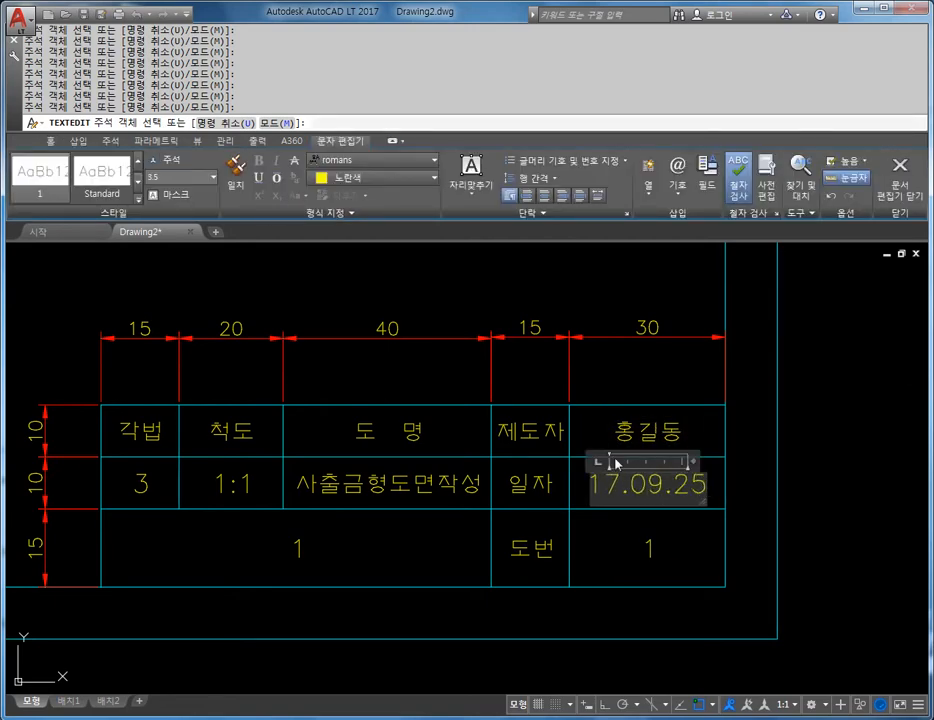
Step: Change the drawing number text in the cell beside "도번" to "A-1"
left_click(650, 546)
left_click(651, 549)
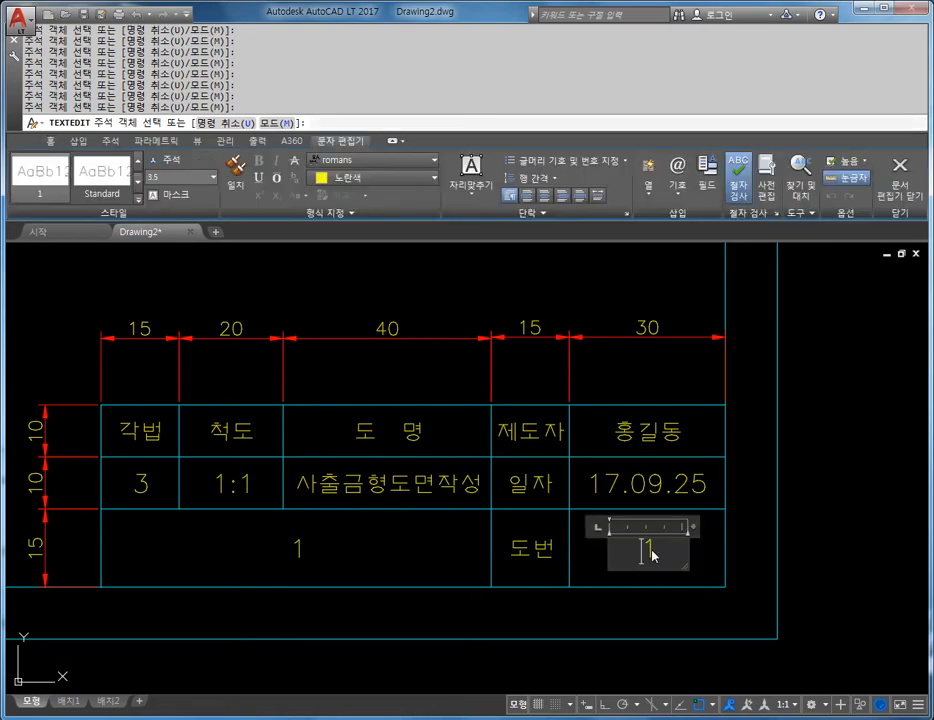
key("Right")
key("BackSpace")
type("A-1")
left_click(432, 566)
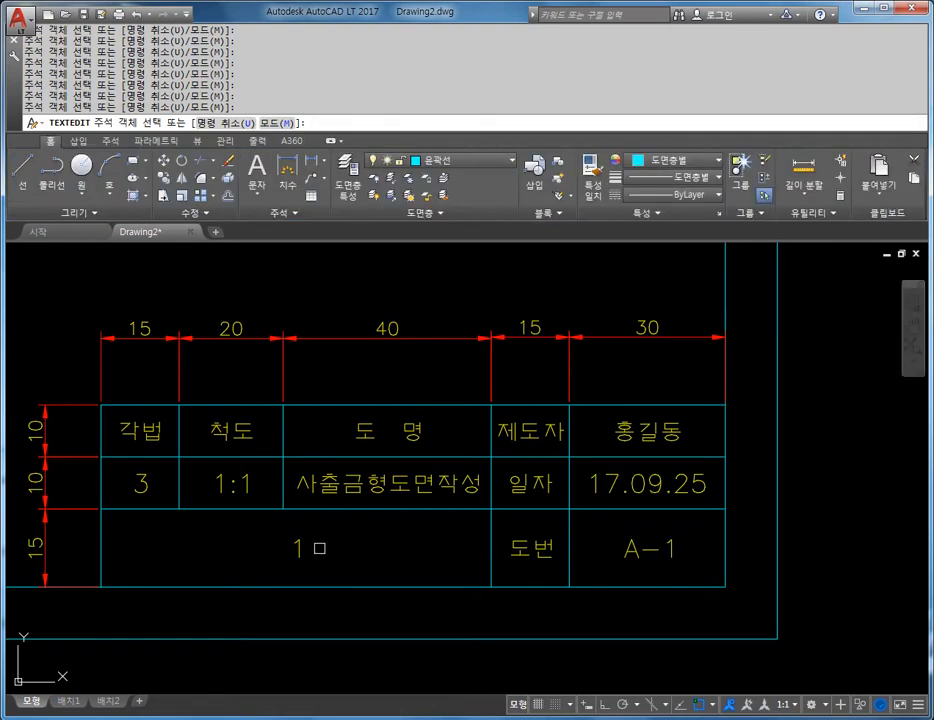
Step: Replace the text in the wide bottom-row cell with "(주)00정밀", widen its frame to about 35, and end text editing
left_click(300, 547)
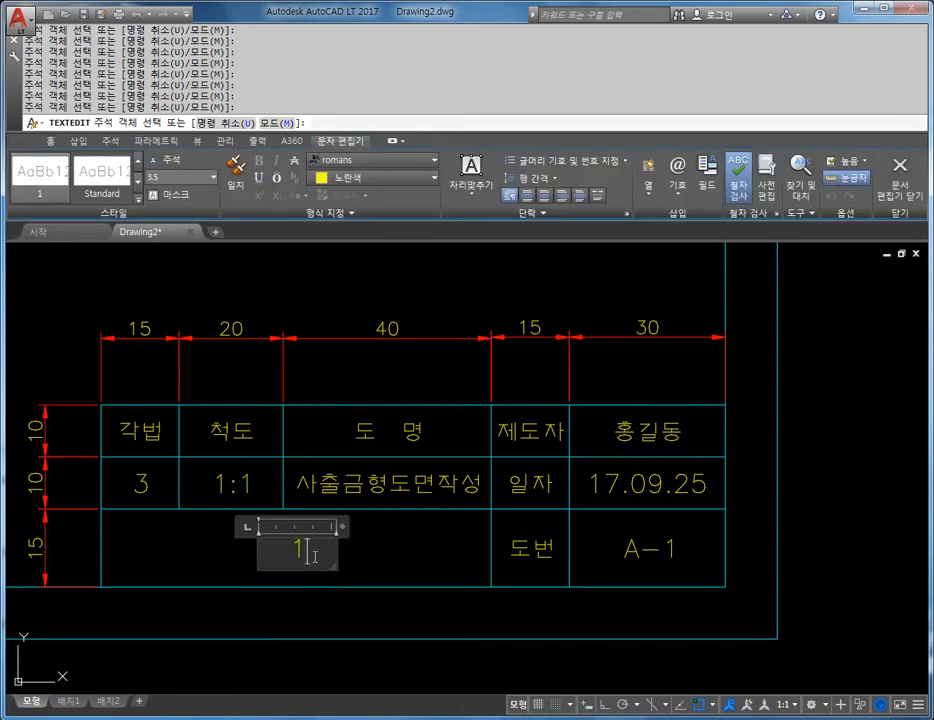
key("BackSpace")
type("00W")
key("BackSpace")
key("BackSpace")
key("BackSpace")
type("(주")
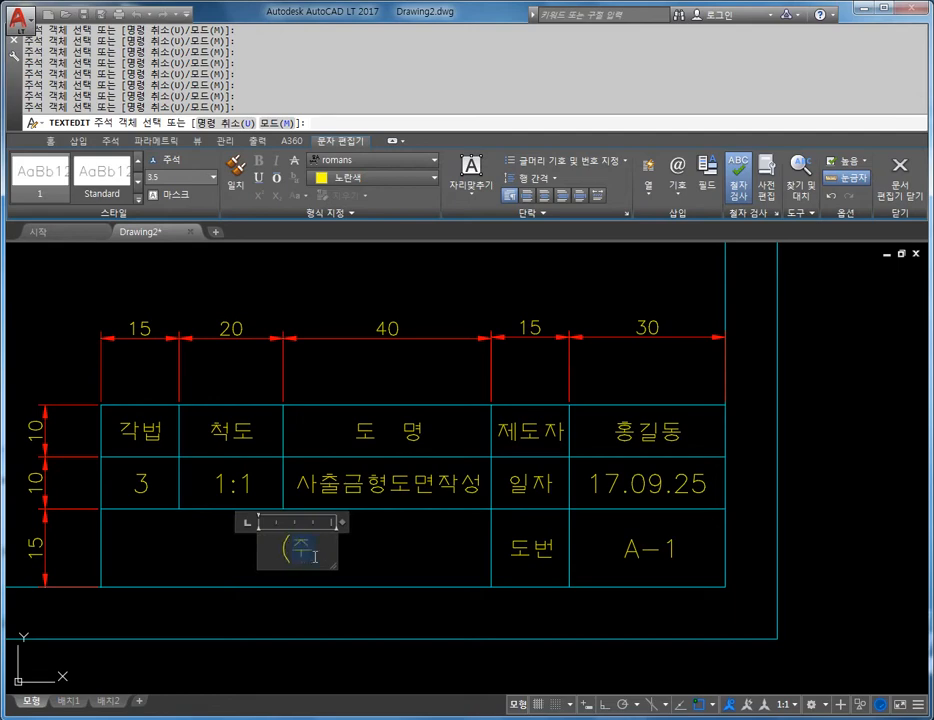
type(")")
type("00WJ")
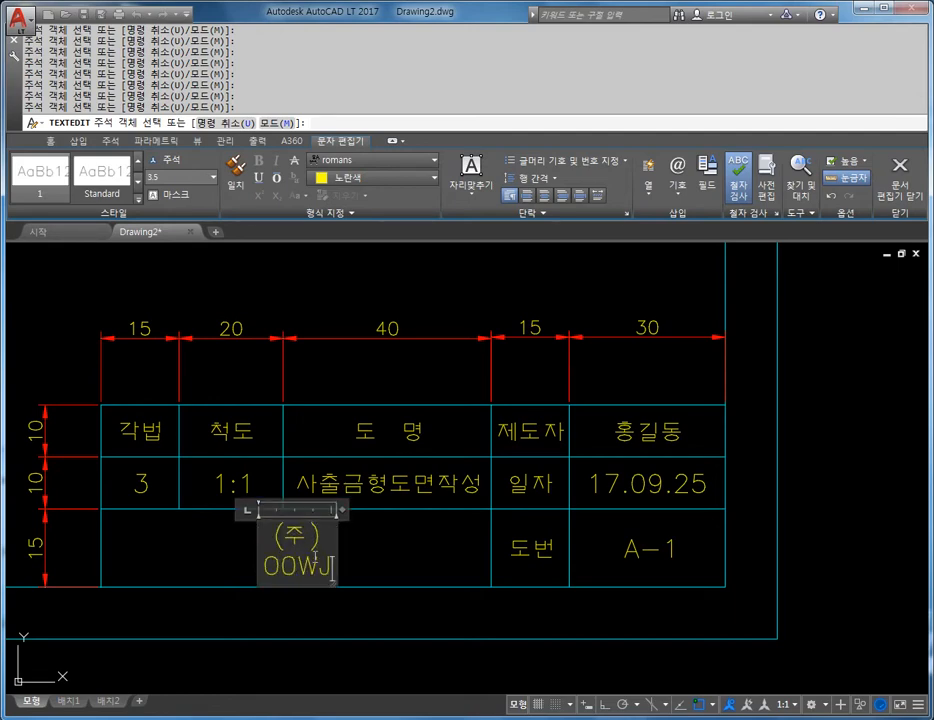
key("BackSpace")
key("BackSpace")
type("정밀")
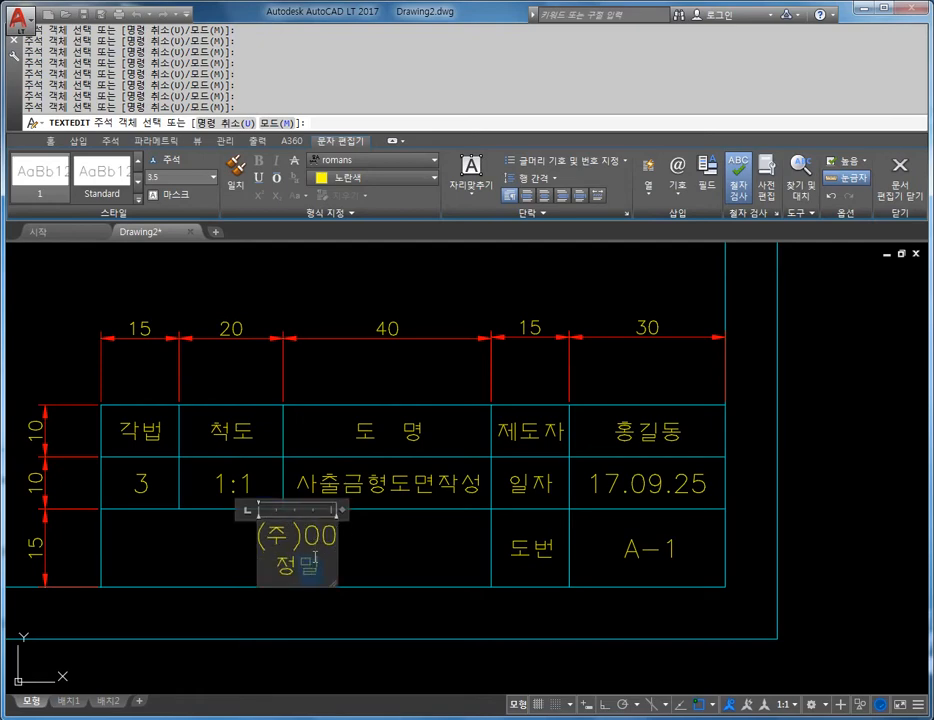
left_click_drag(342, 509, 392, 514)
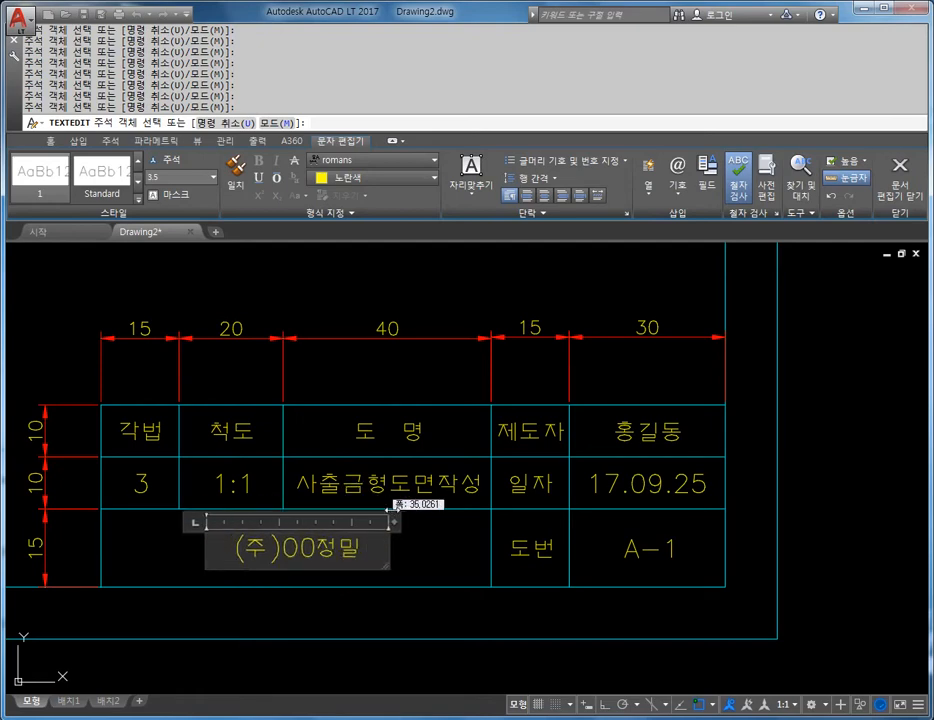
left_click(396, 604)
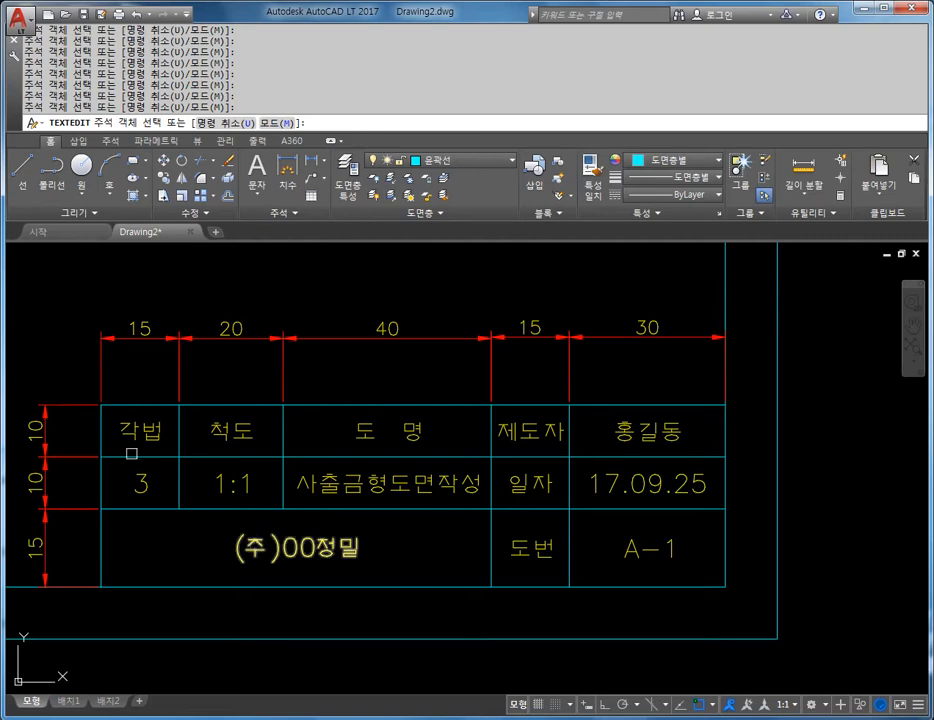
key("Escape")
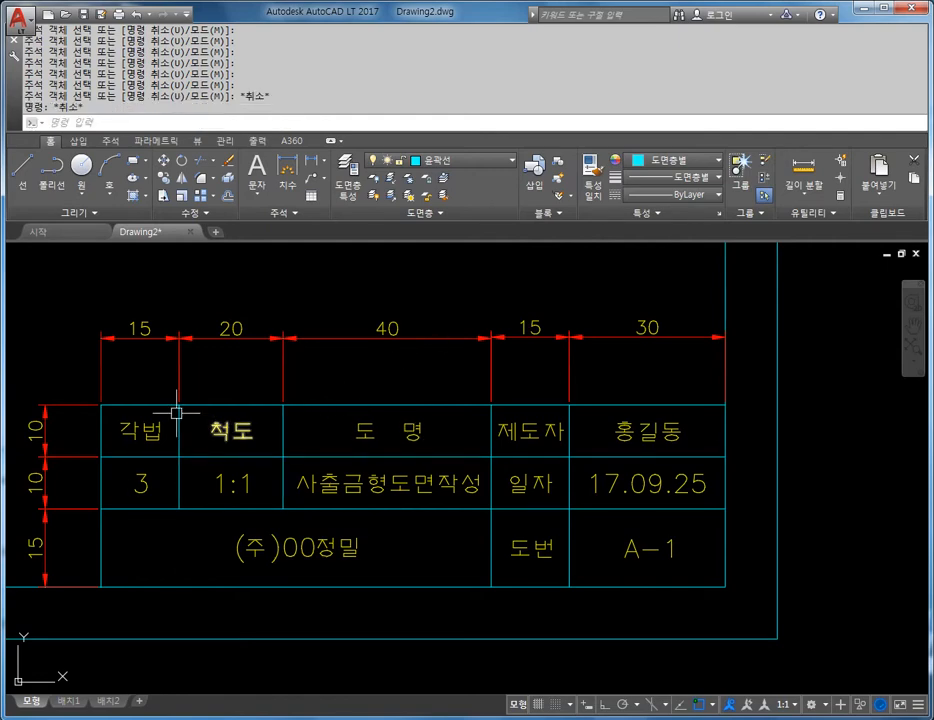
left_click(239, 403)
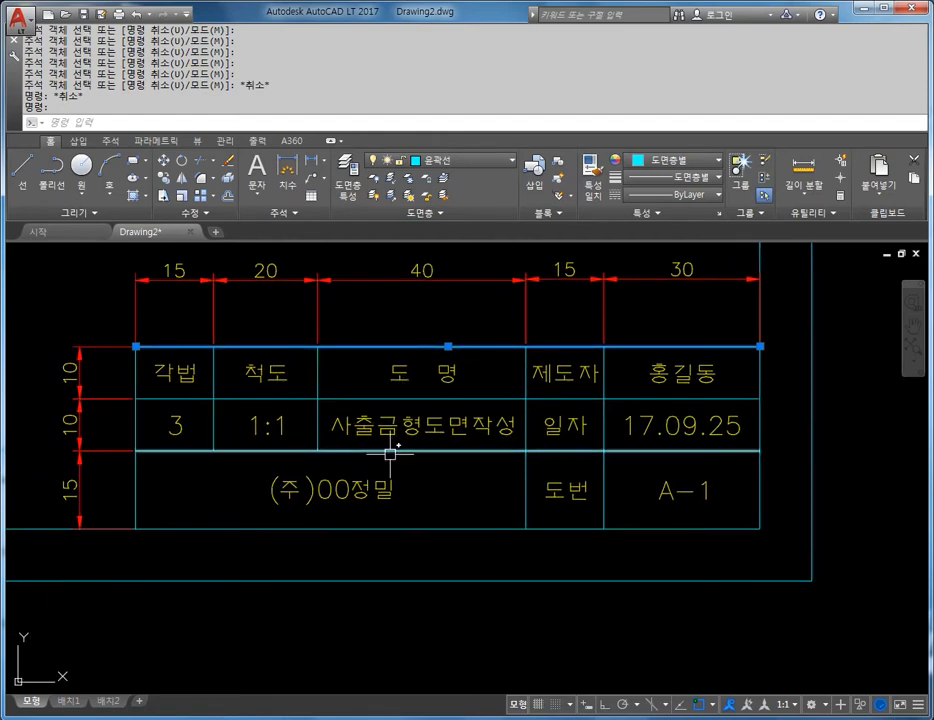
key("Escape")
key("Escape")
scroll(141, 584, "up", 2)
key("Escape")
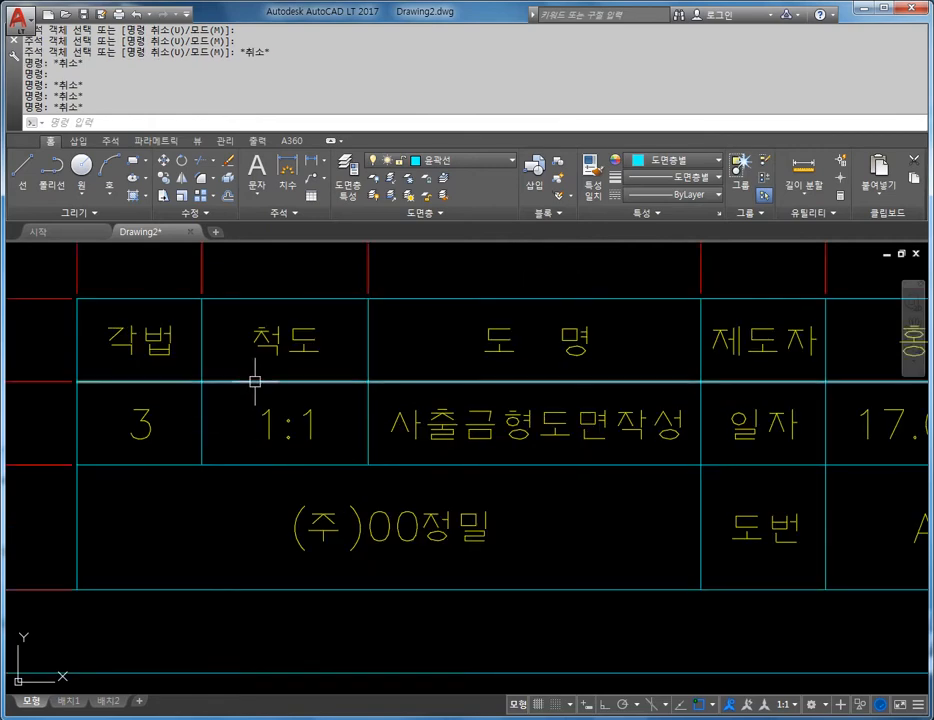
left_click(254, 380)
key("Escape")
scroll(519, 381, "down", 2)
middle_click_drag(519, 381, 487, 370)
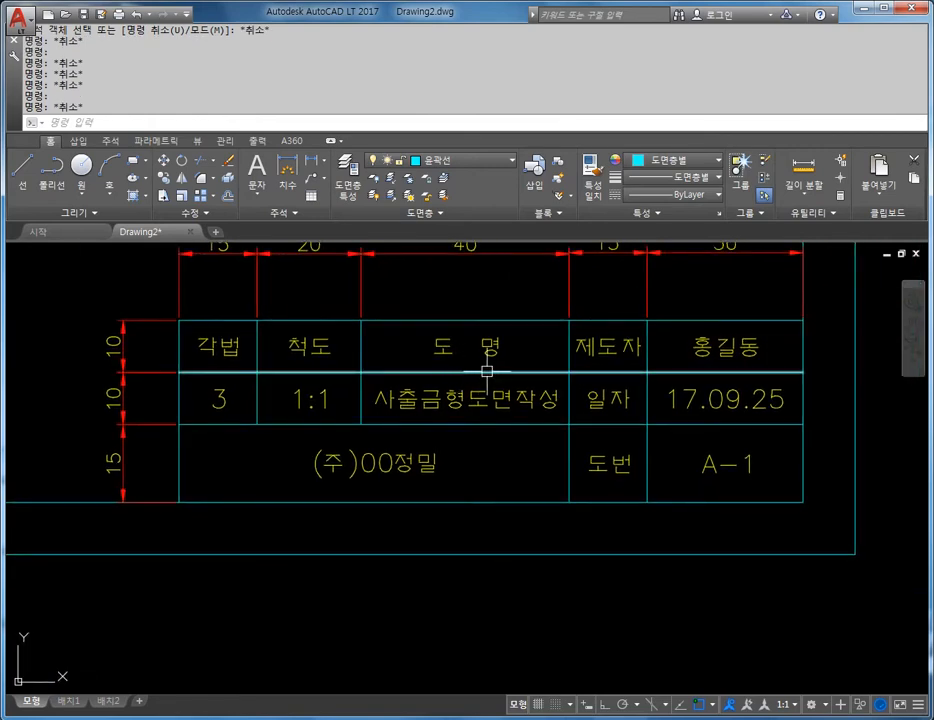
Step: Recolour the vertical line between the title block's 15 wide and 30 wide last columns red
left_click(648, 390)
left_click(662, 161)
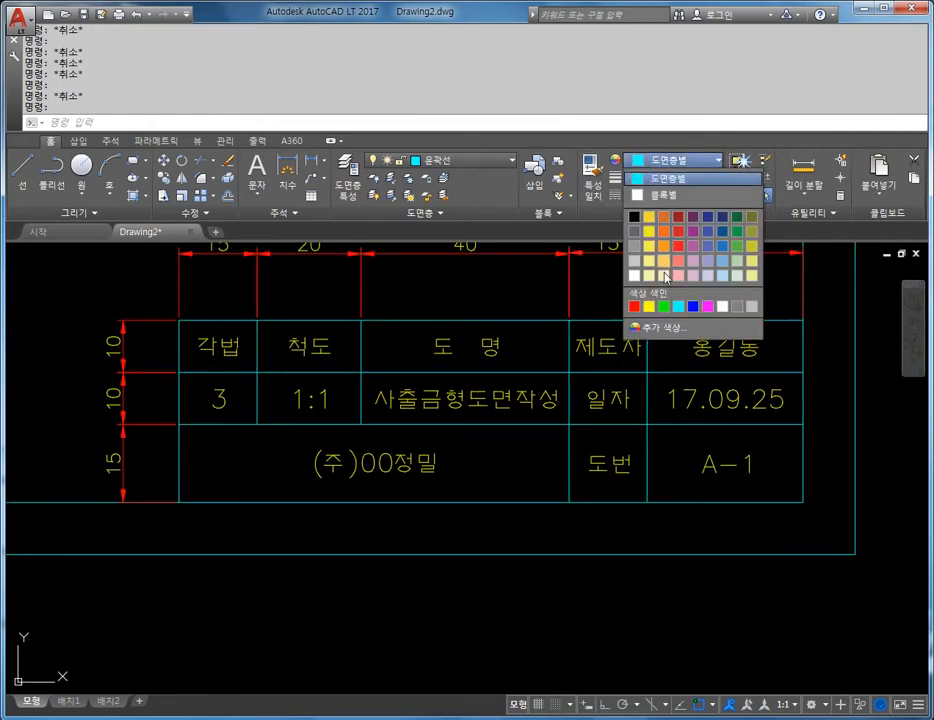
left_click(633, 306)
key("Escape")
scroll(663, 354, "up", 2)
left_click(595, 345)
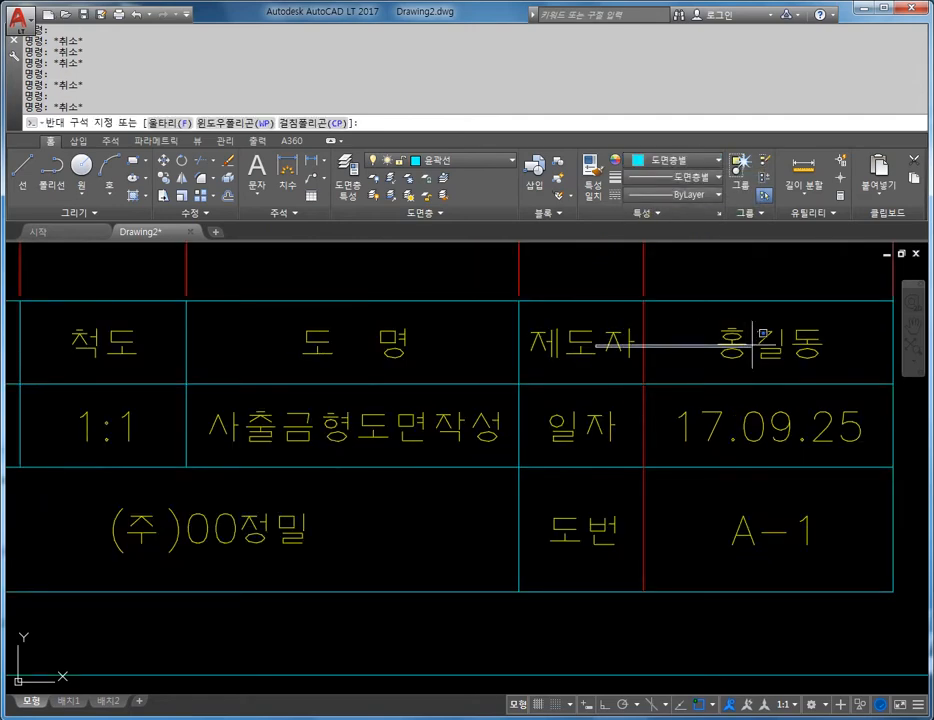
key("Escape")
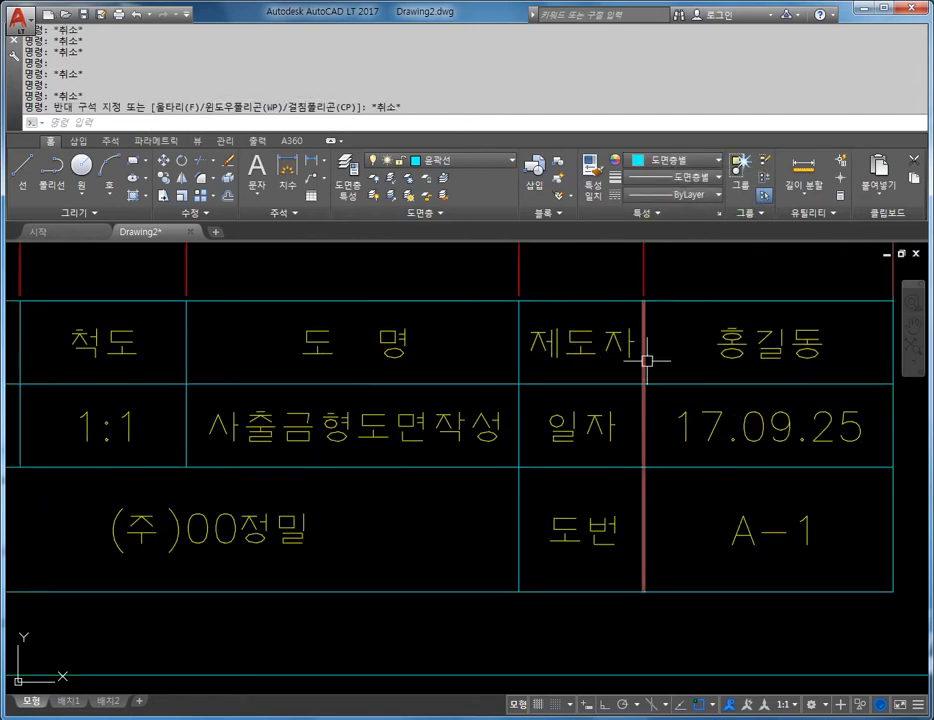
scroll(486, 386, "down", 2)
left_click(466, 387)
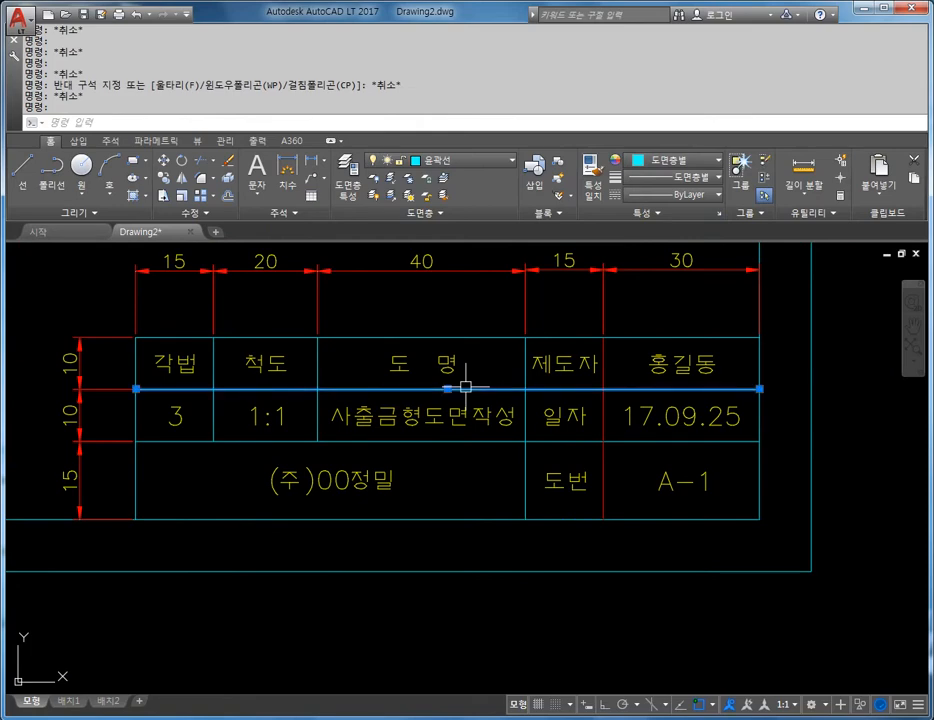
key("Escape")
key("Escape")
key("Escape")
key("Escape")
key("Escape")
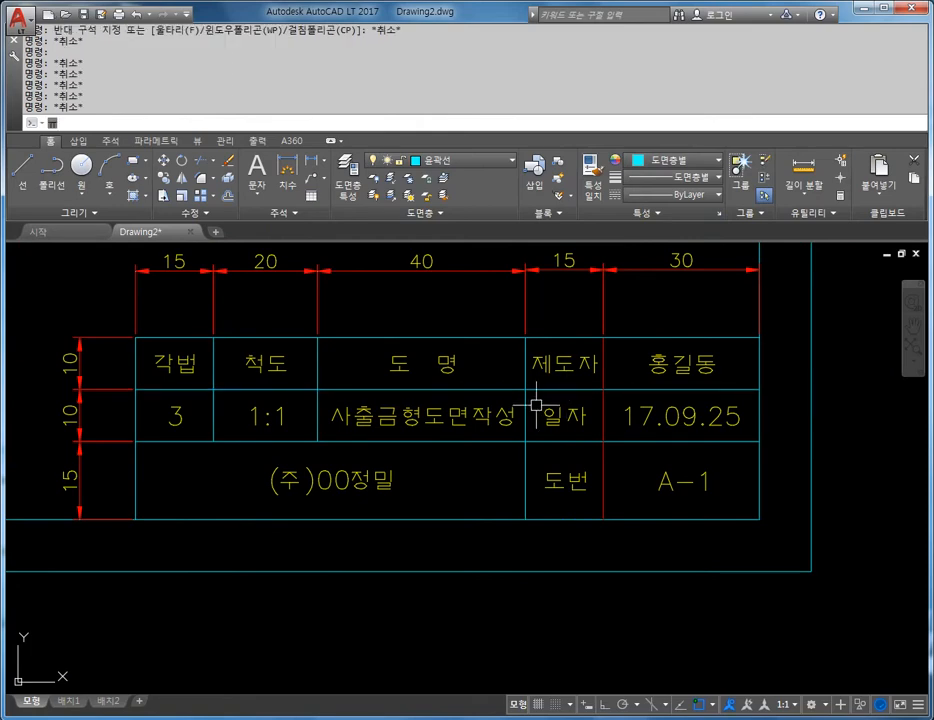
type("ㅠㄱ")
key("Return")
key("Escape")
key("Escape")
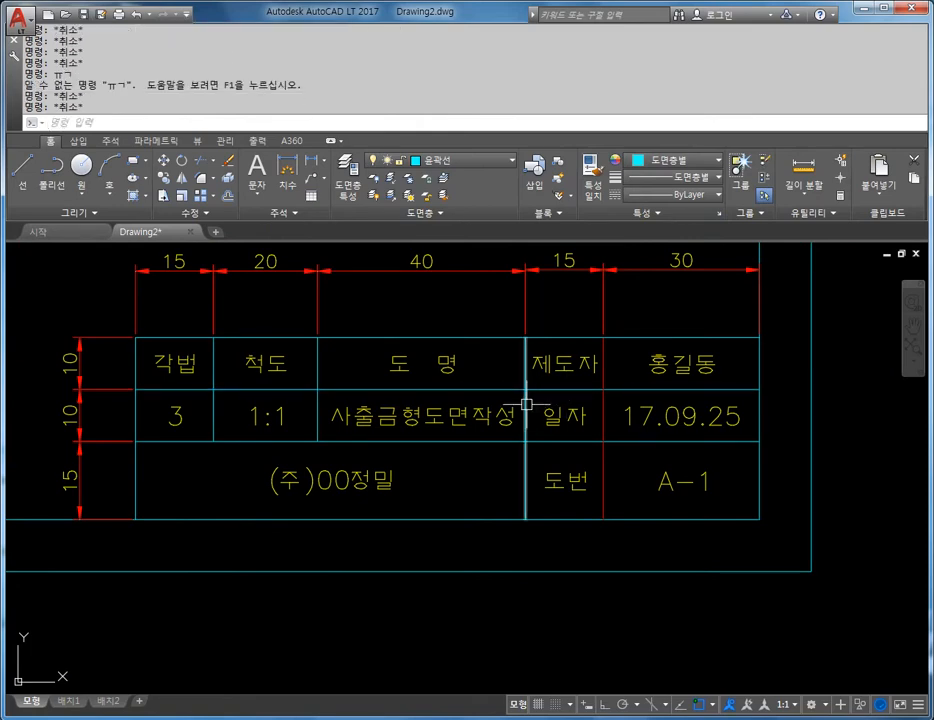
type("ㅠㄱ")
key("Return")
Step: Break the title block's upper inner horizontal line at its intersection with the vertical divider between 도 명 and 제도자
type("ㅠ")
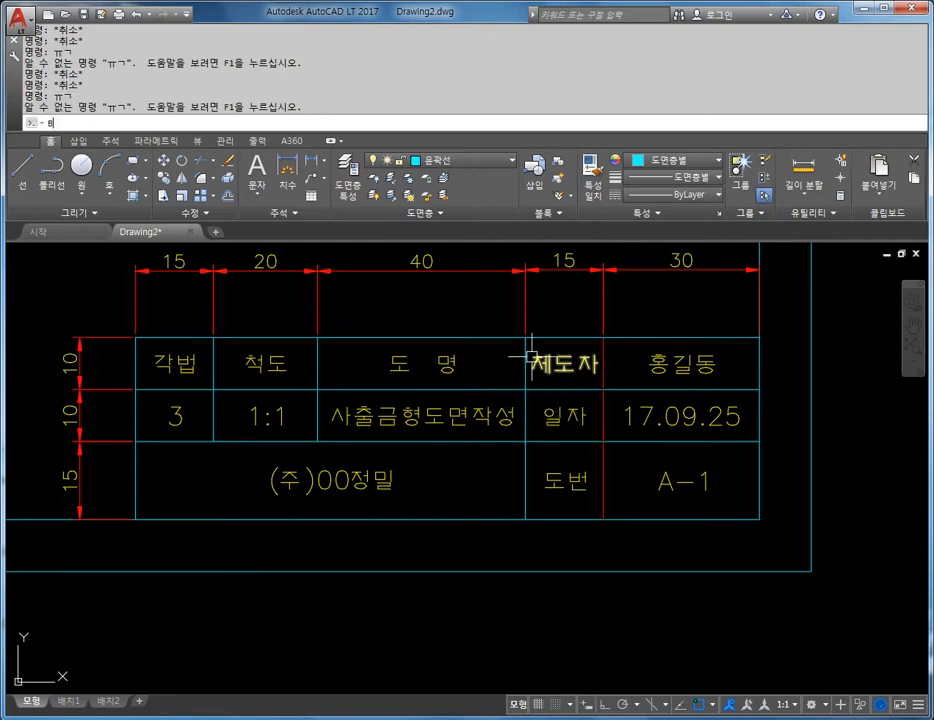
type("R")
key("Return")
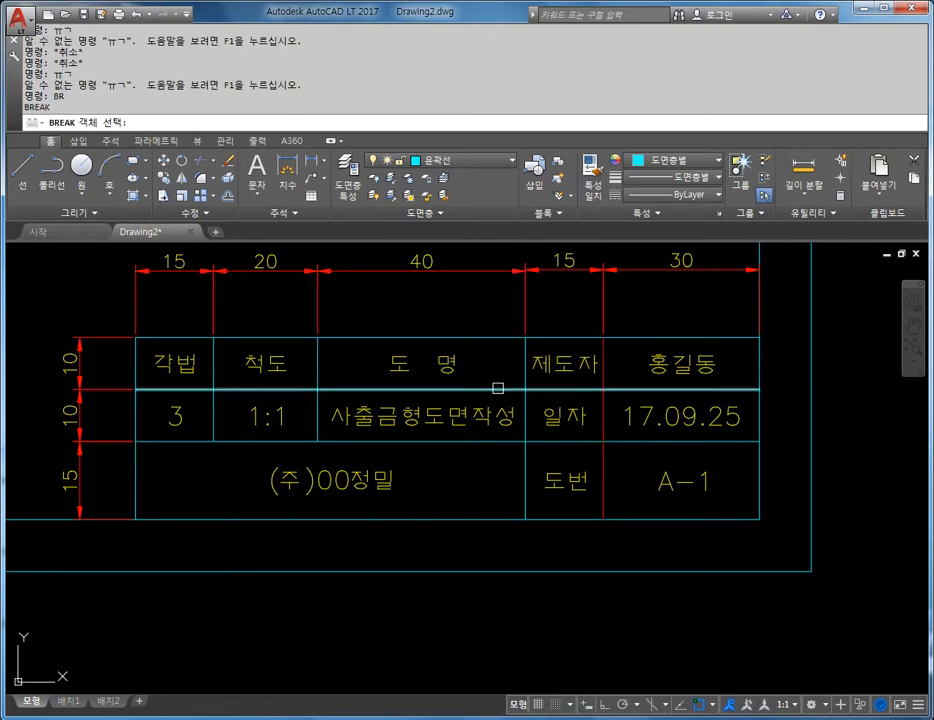
left_click(497, 389)
type("F")
key("Return")
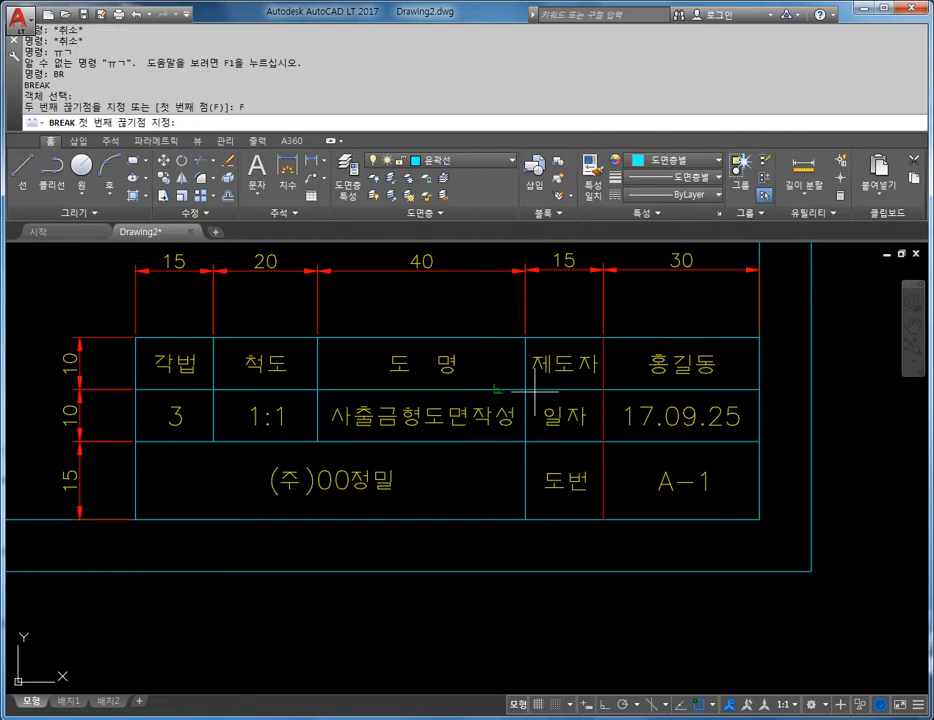
scroll(524, 389, "up", 4)
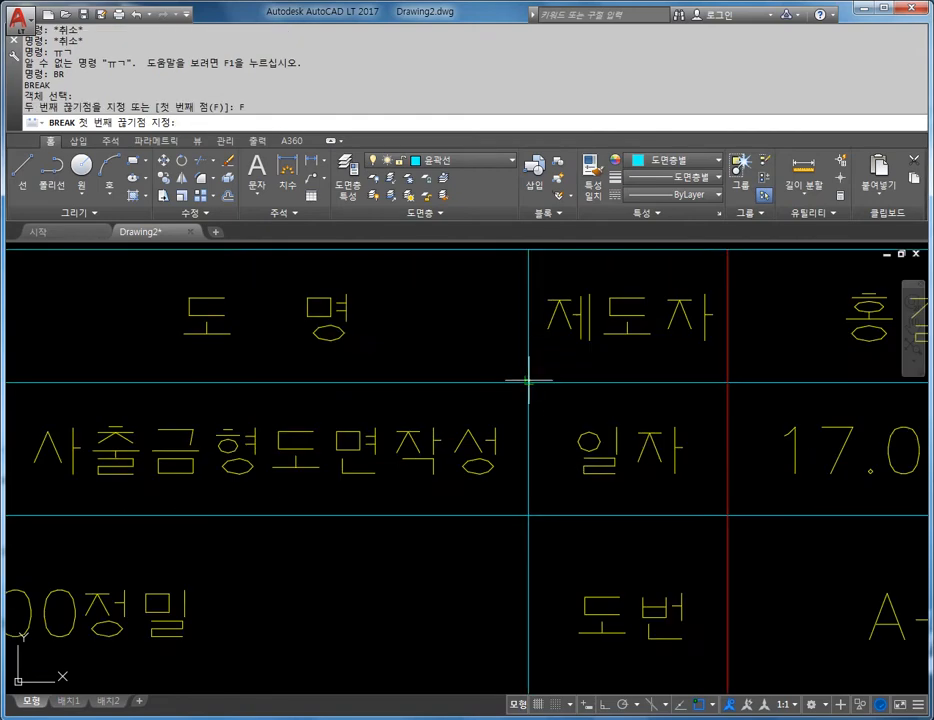
left_click(528, 382)
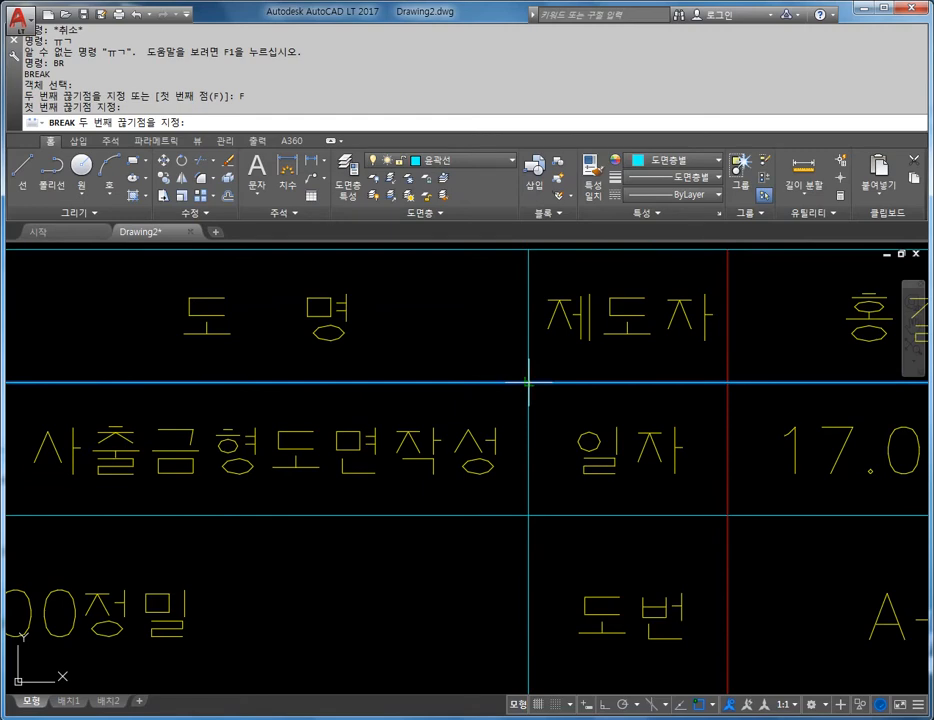
scroll(528, 382, "down", 3)
key("Escape")
Step: Set the colour of the broken line's segment beneath 각법, 척도 and 도 명 to red
scroll(484, 392, "down", 2)
left_click(486, 386)
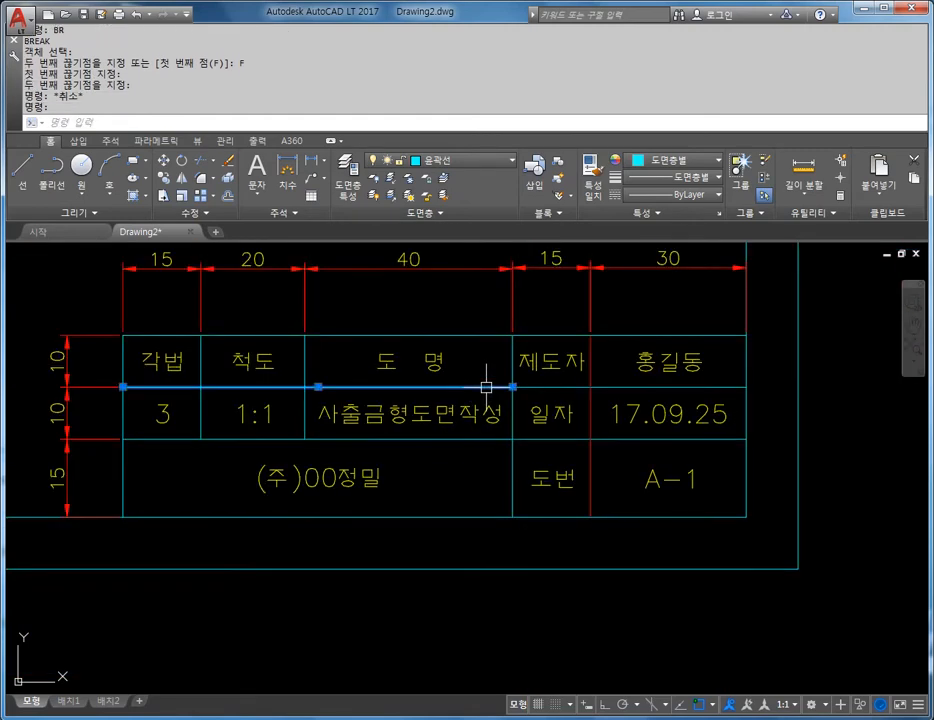
left_click(654, 161)
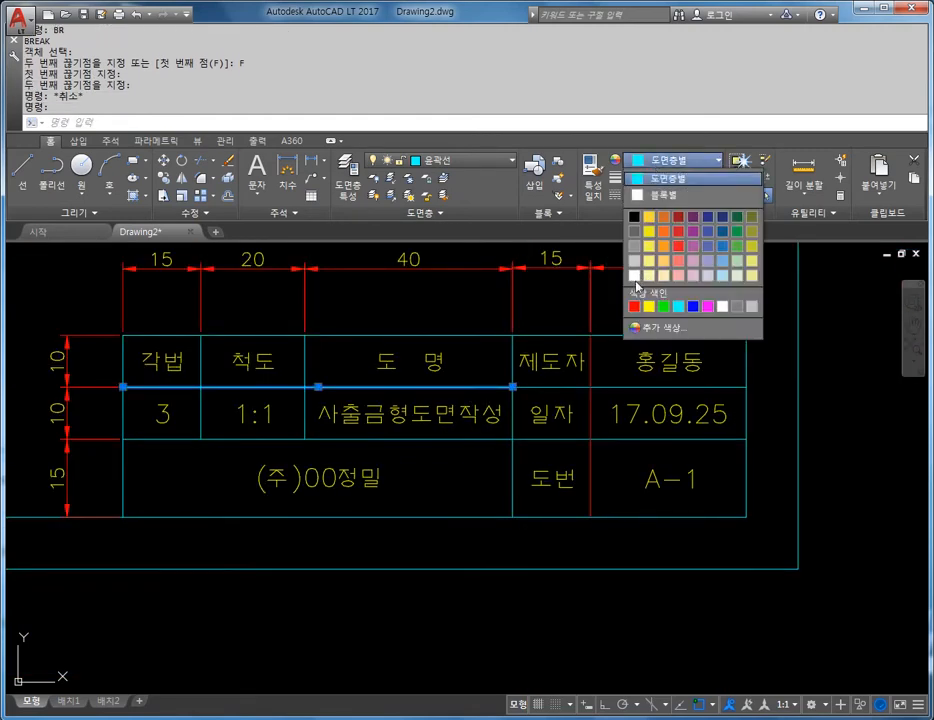
left_click(633, 306)
key("Escape")
key("Escape")
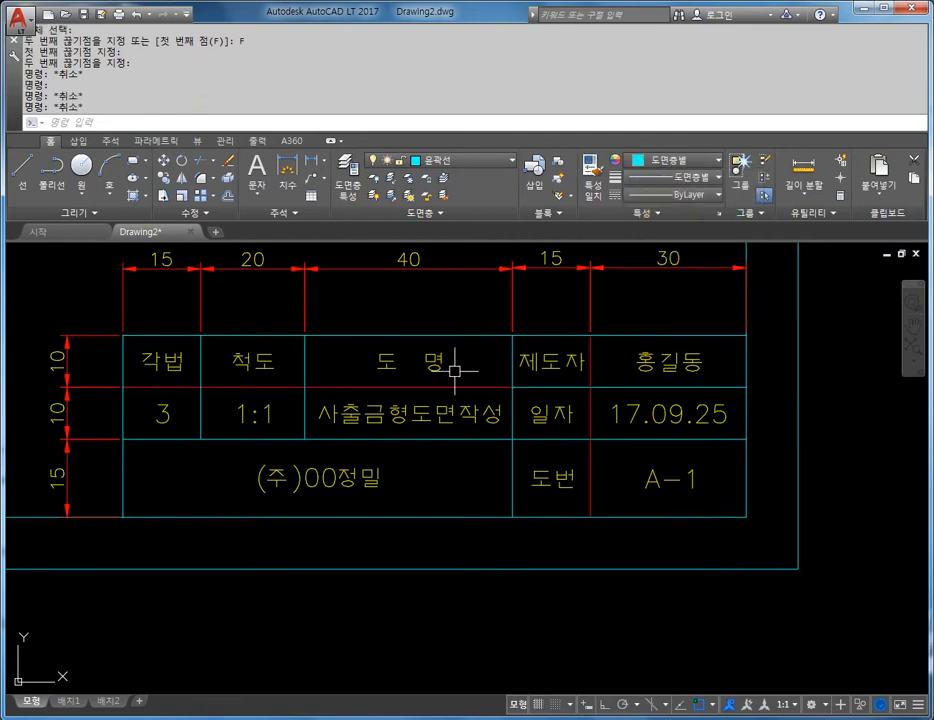
middle_click_drag(285, 385, 346, 414)
scroll(555, 496, "down", 2)
key("Escape")
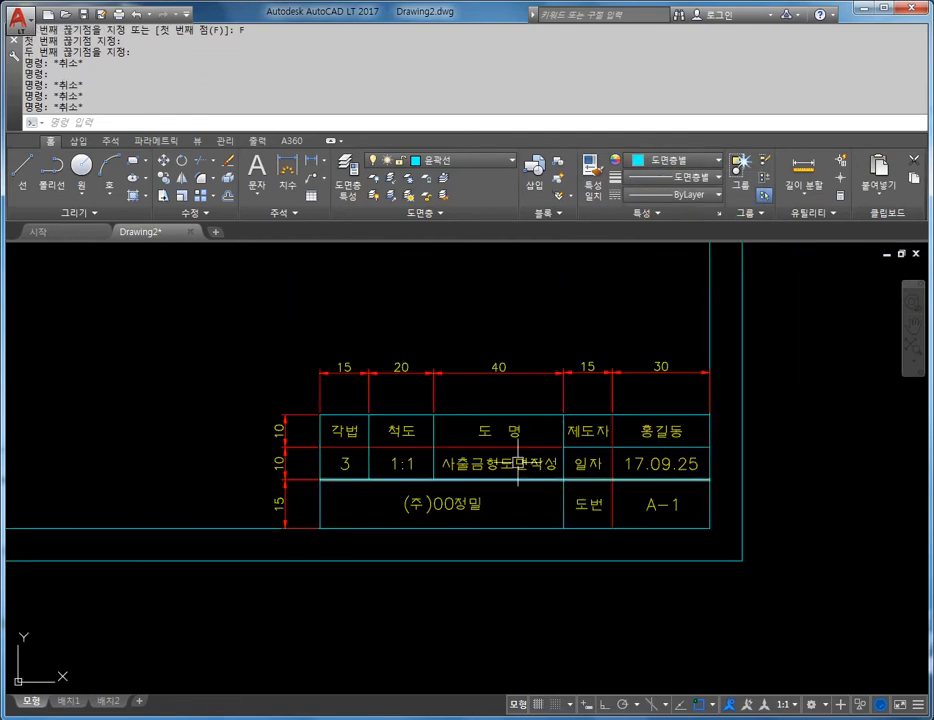
middle_click_drag(511, 455, 502, 419)
key("Escape")
left_click(502, 491)
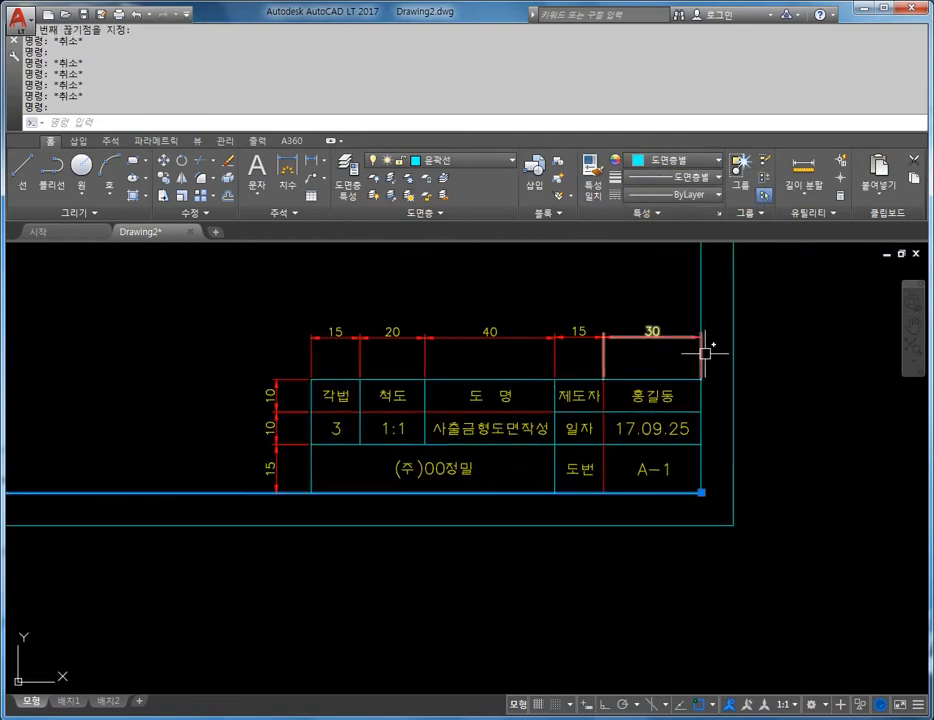
key("Escape")
Step: Set the colour of the title block's left border line to green
left_click(311, 476)
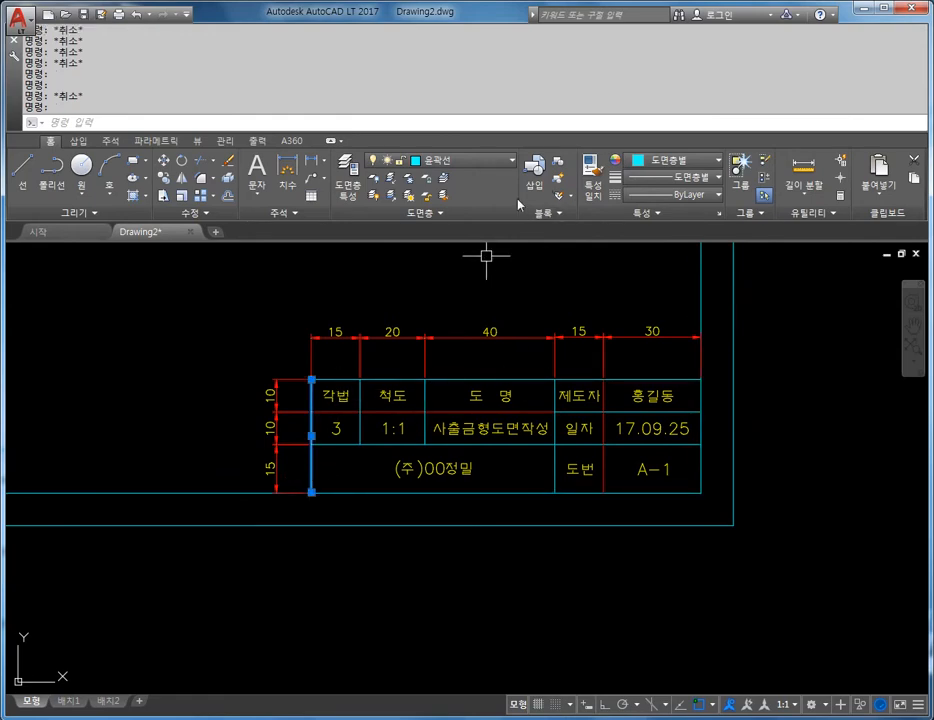
left_click(511, 160)
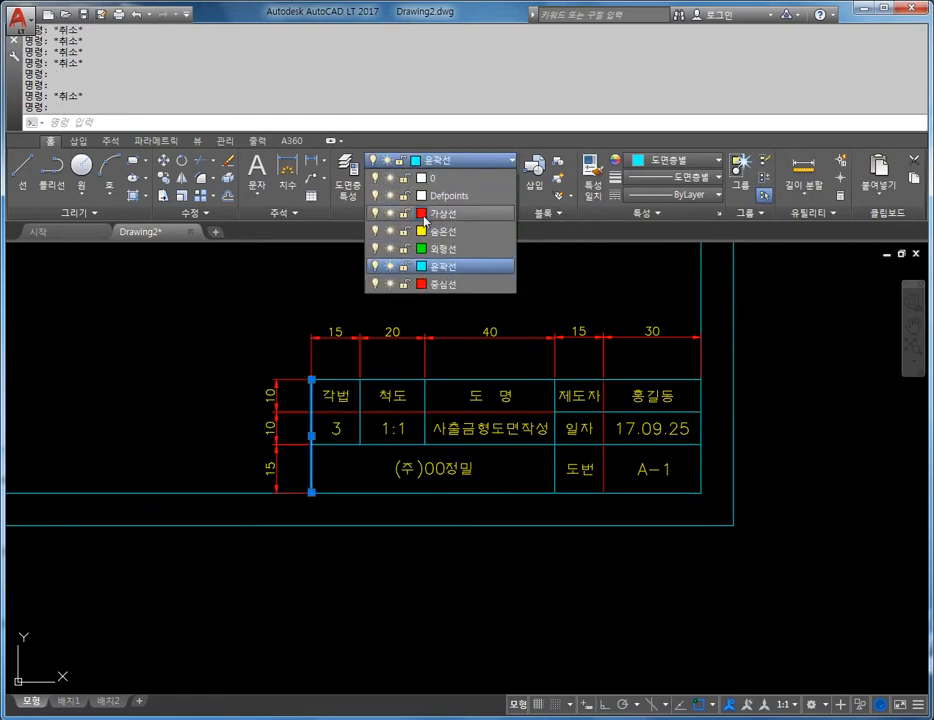
left_click(656, 160)
left_click(667, 309)
key("Escape")
Step: Set the colour of the title block's top border line to green
scroll(351, 358, "up", 2)
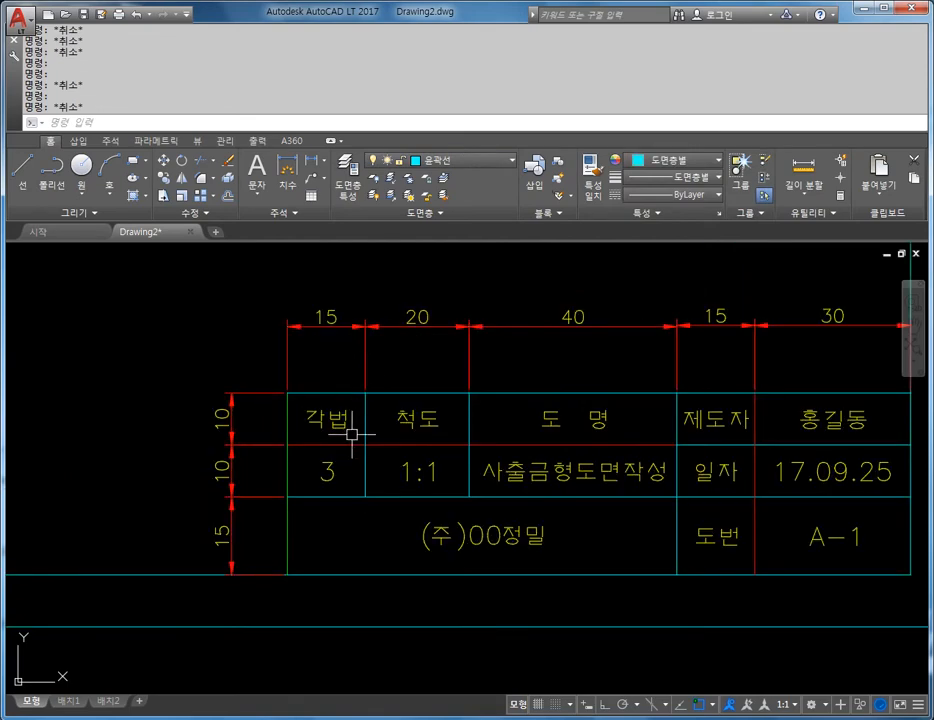
left_click(350, 393)
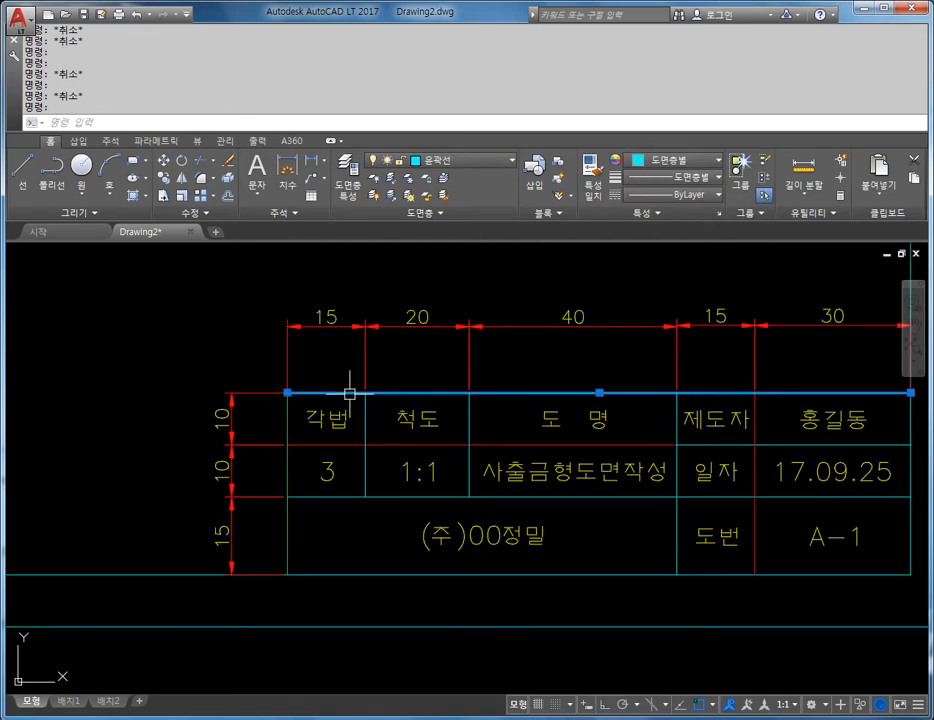
left_click(657, 160)
left_click(667, 307)
key("Escape")
Step: Set the two dividers beside 척도, the lower inner horizontal line and the divider before 제도자 to green
middle_click_drag(520, 461, 390, 375)
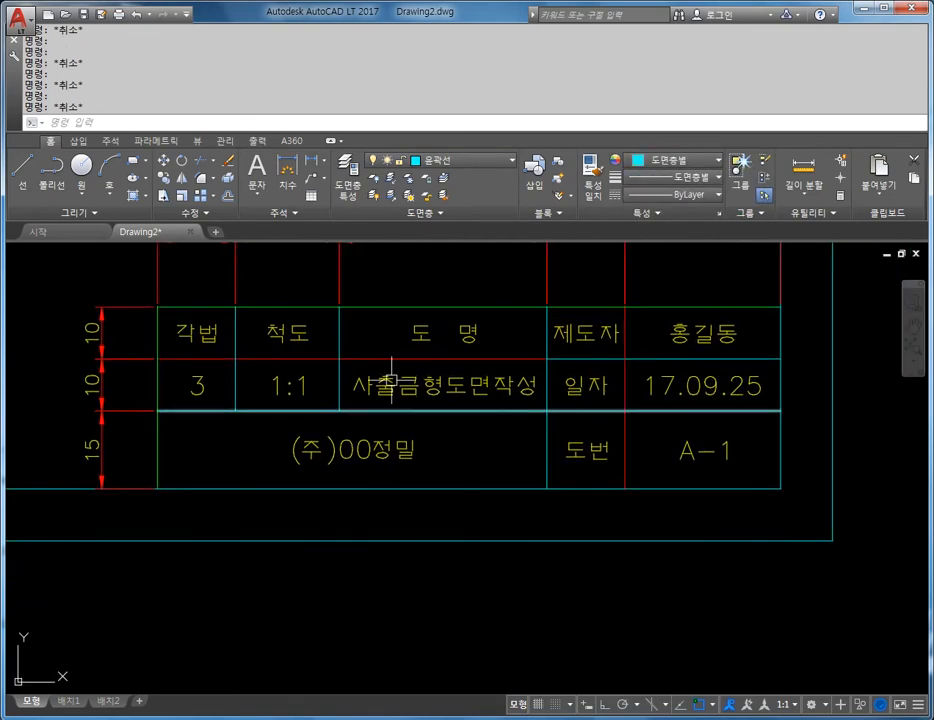
left_click(340, 385)
left_click(236, 383)
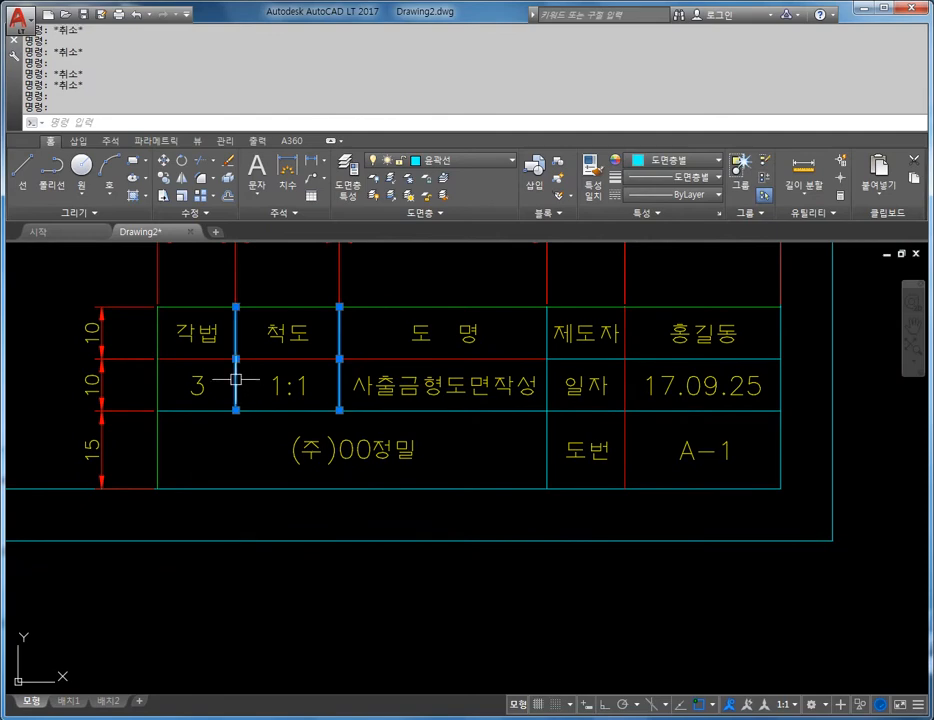
left_click(419, 408)
left_click(548, 434)
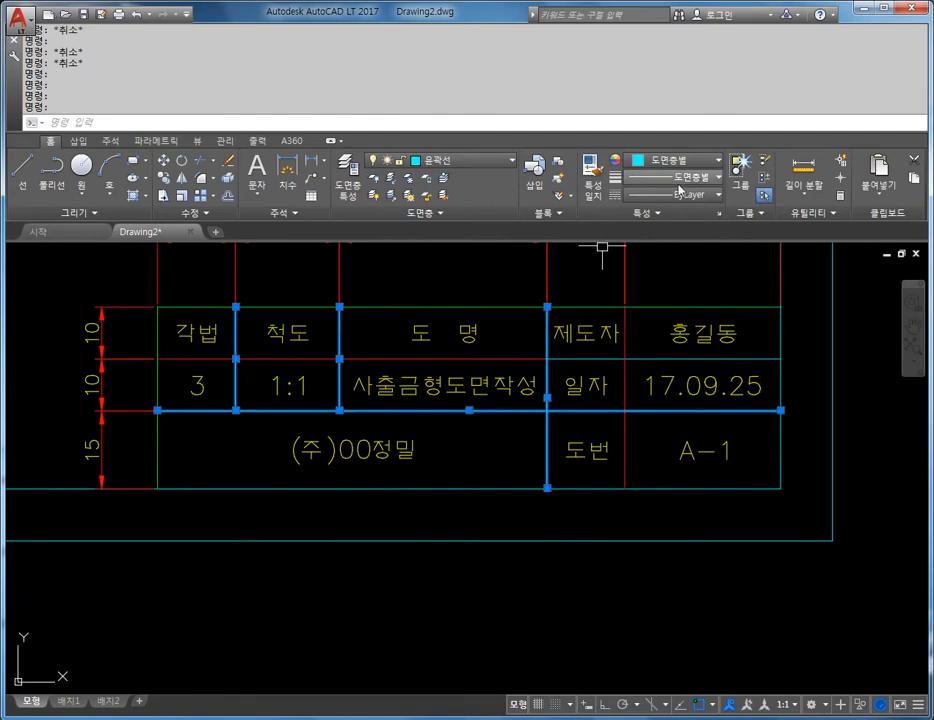
left_click(657, 160)
left_click(665, 307)
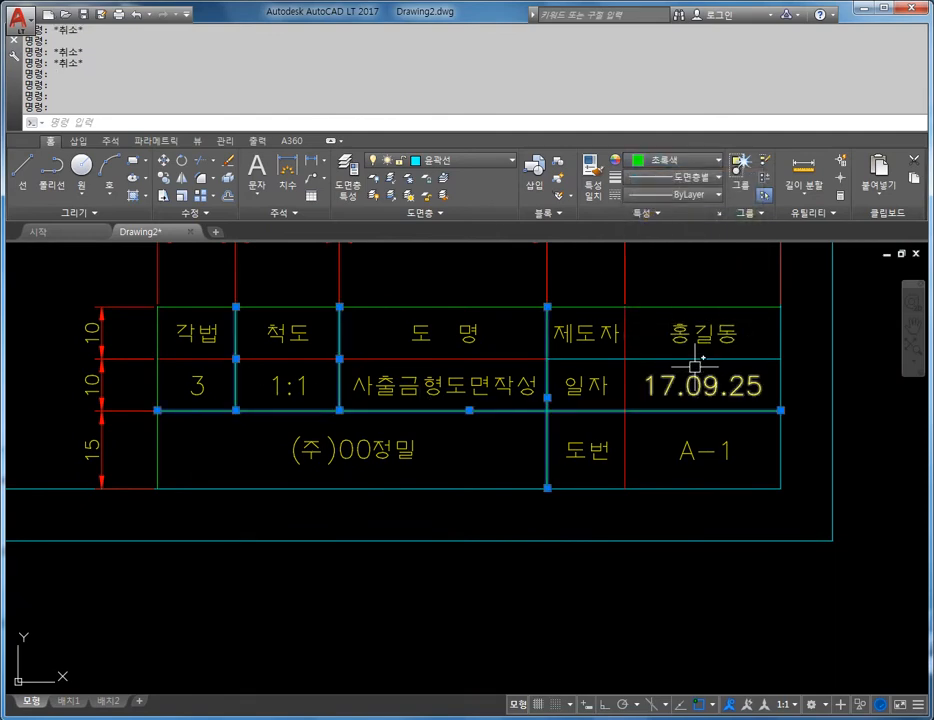
Step: Set the colour of the horizontal segment beneath 제도자 and the drafter's name to green
left_click(695, 358)
left_click(684, 349)
key("Escape")
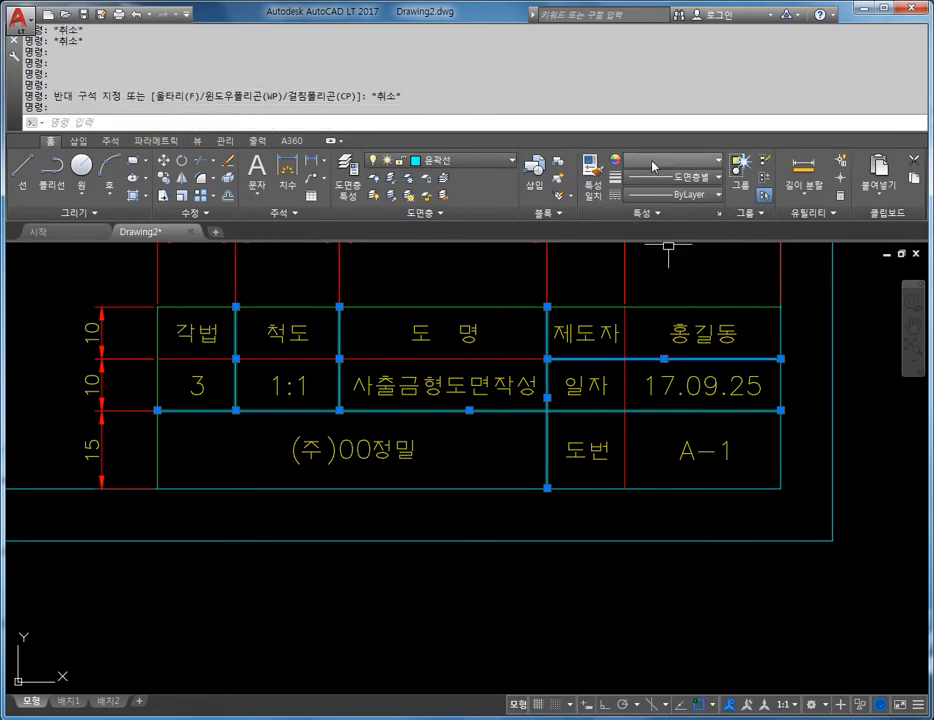
left_click(652, 165)
left_click(665, 307)
key("Escape")
key("Escape")
Step: Review the line colours of the title block's borders and dividers and of the adjoining sheet frame
scroll(697, 419, "down", 2)
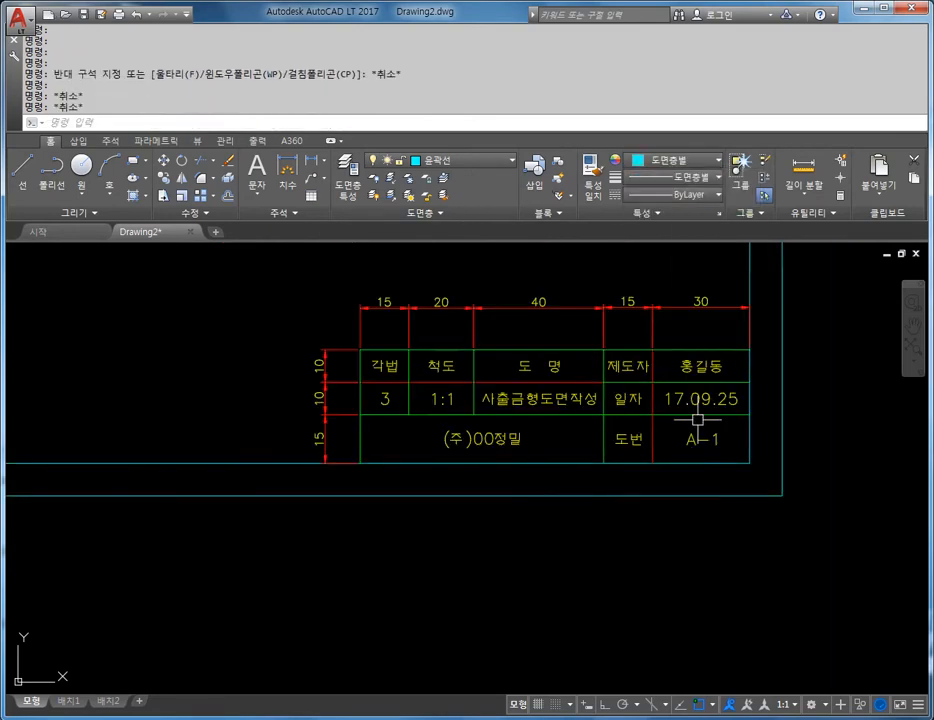
mouse_move(697, 419)
middle_mouse_down()
mouse_move(600, 426)
mouse_move(606, 506)
middle_mouse_up()
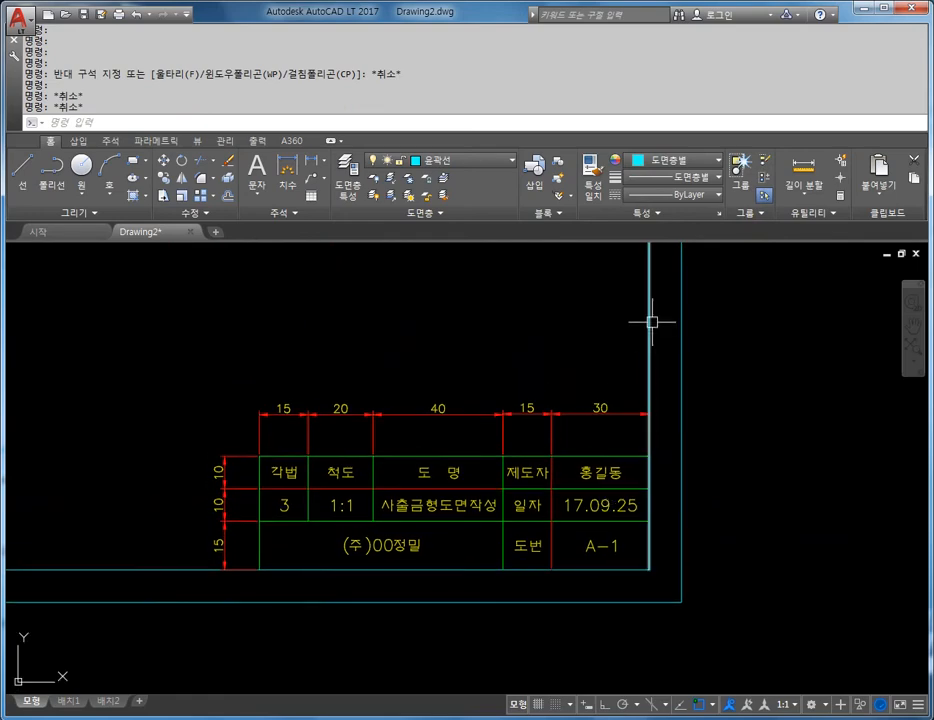
left_click(651, 315)
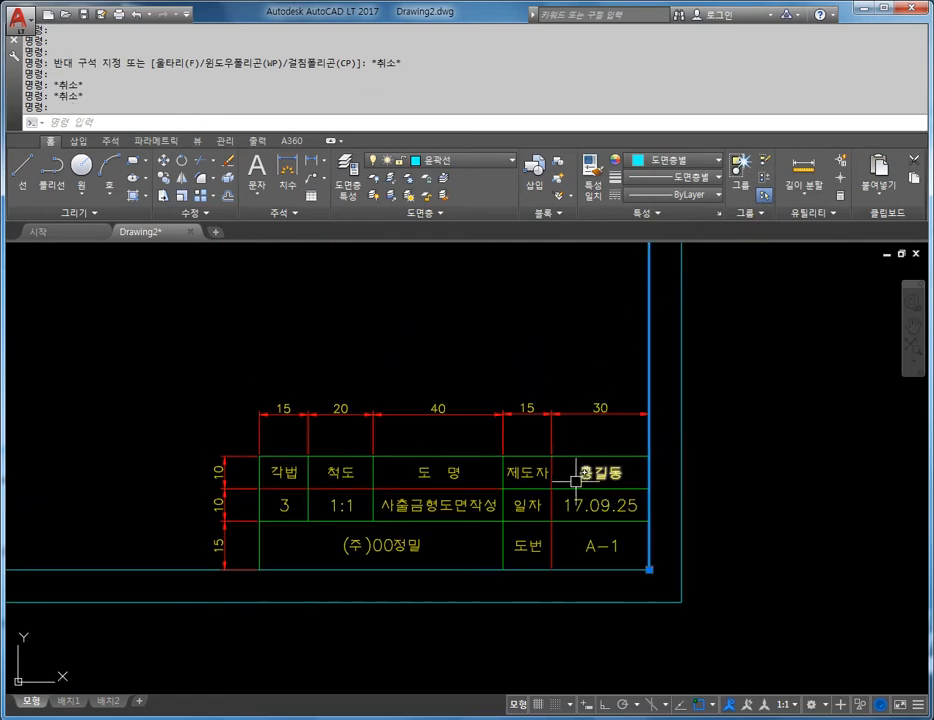
middle_click_drag(432, 498, 463, 384)
key("Escape")
scroll(443, 366, "up", 2)
key("Escape")
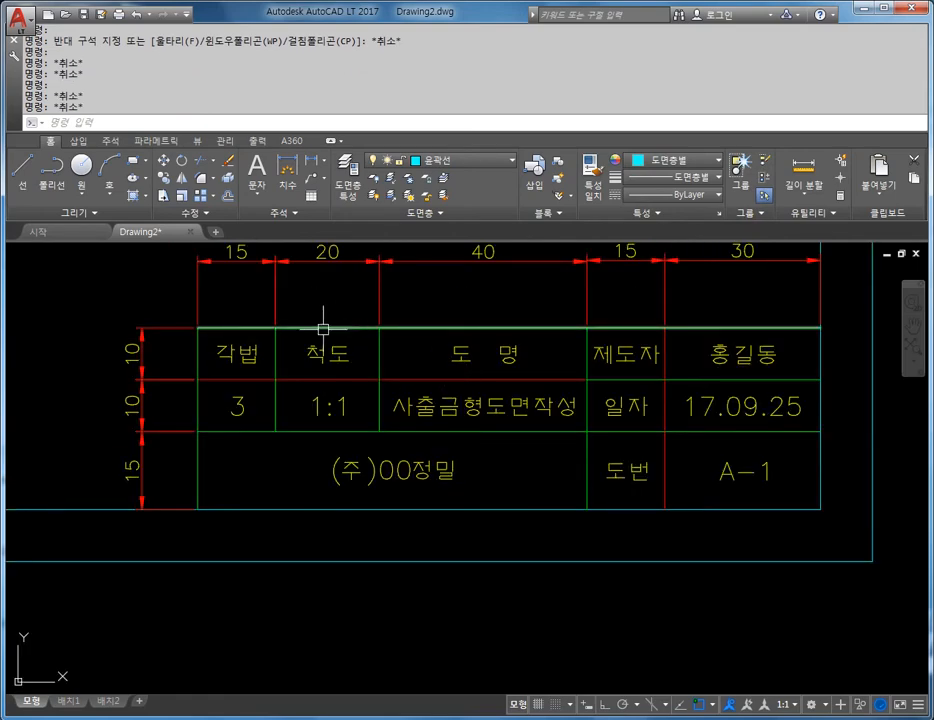
left_click(323, 328)
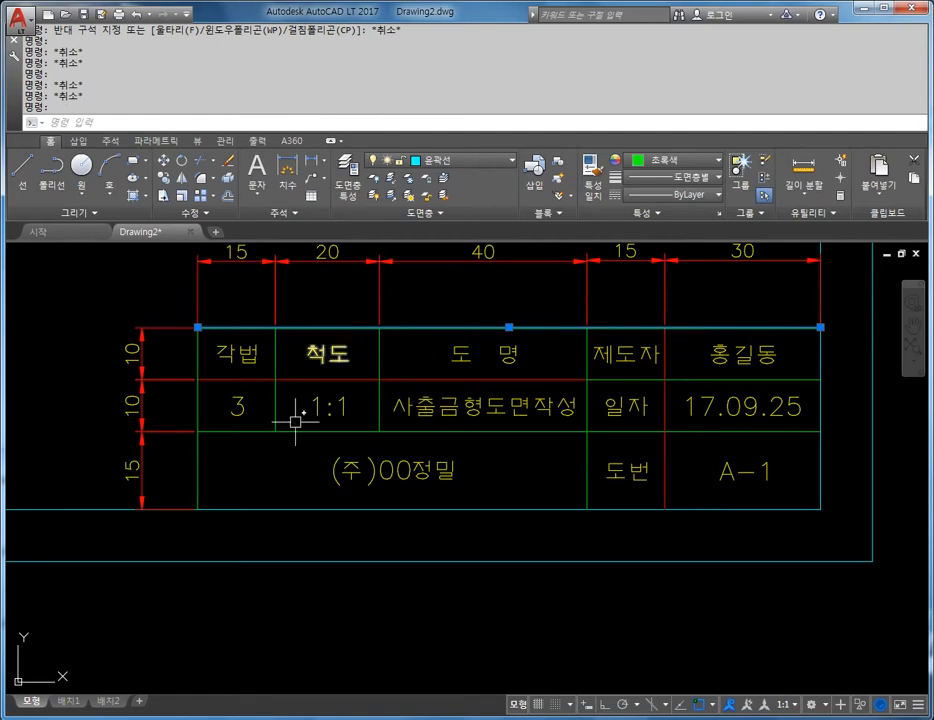
key("Escape")
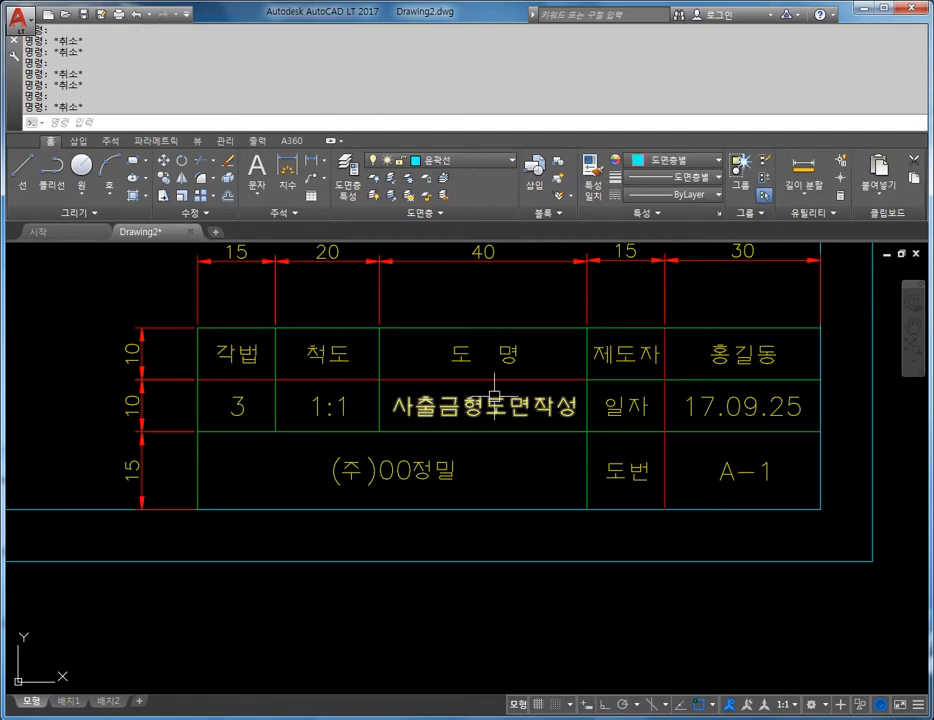
mouse_move(738, 446)
middle_mouse_down()
mouse_move(656, 402)
mouse_move(606, 432)
middle_mouse_up()
scroll(655, 385, "down", 2)
key("Escape")
middle_click_drag(455, 407, 464, 411)
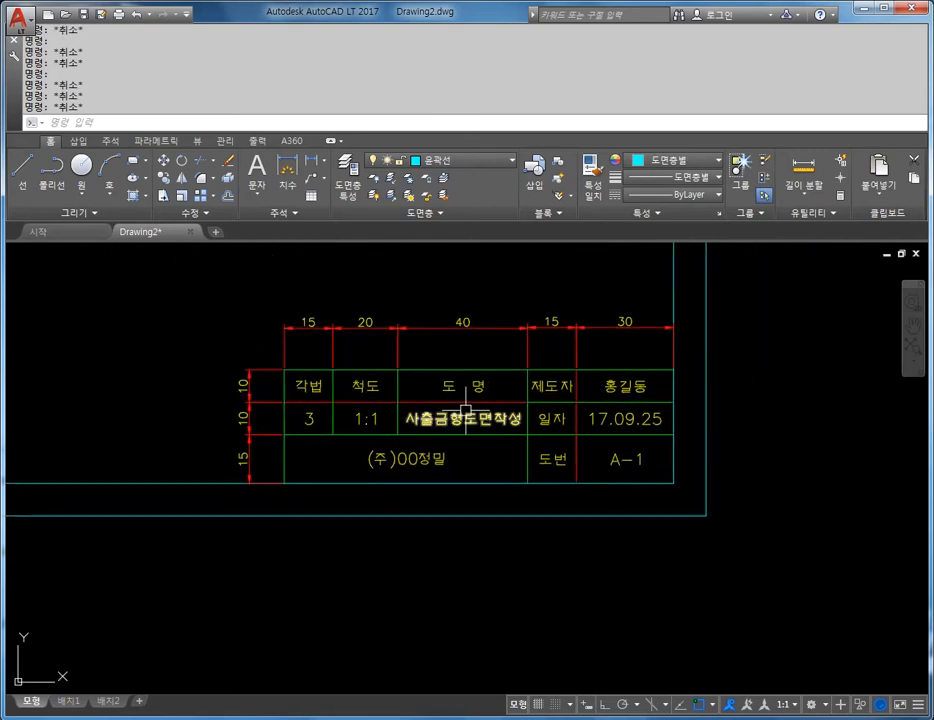
mouse_move(465, 410)
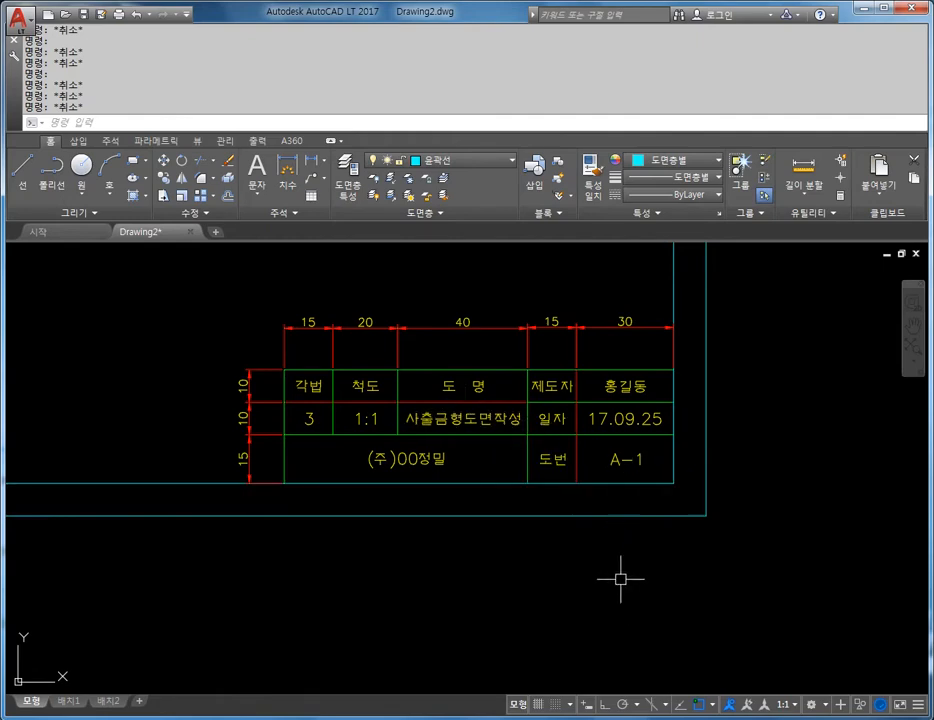
scroll(585, 365, "down", 1)
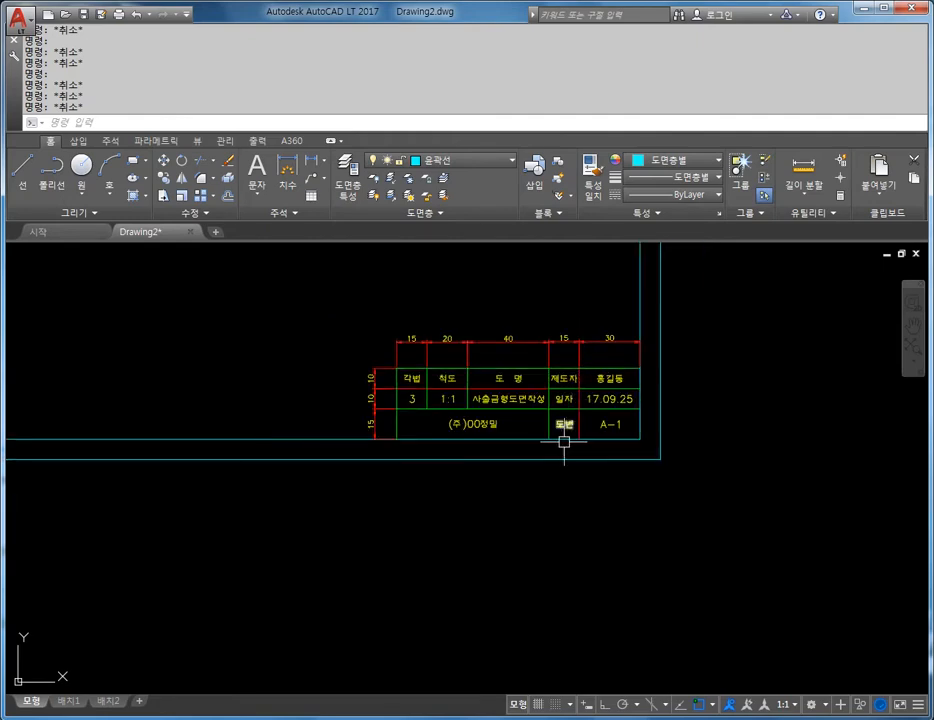
scroll(542, 420, "up", 1)
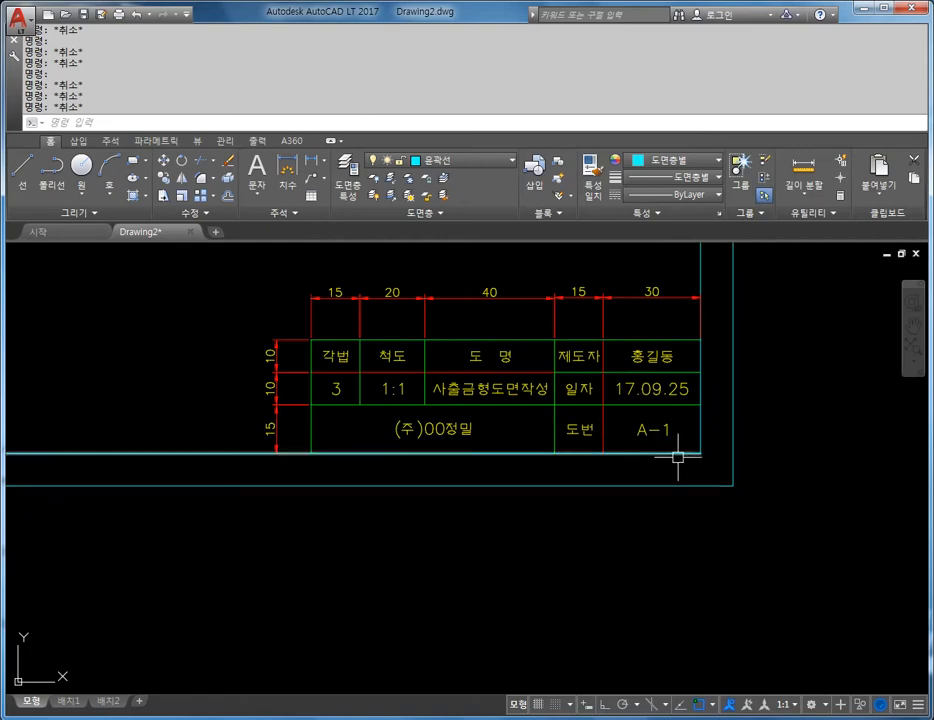
mouse_move(678, 457)
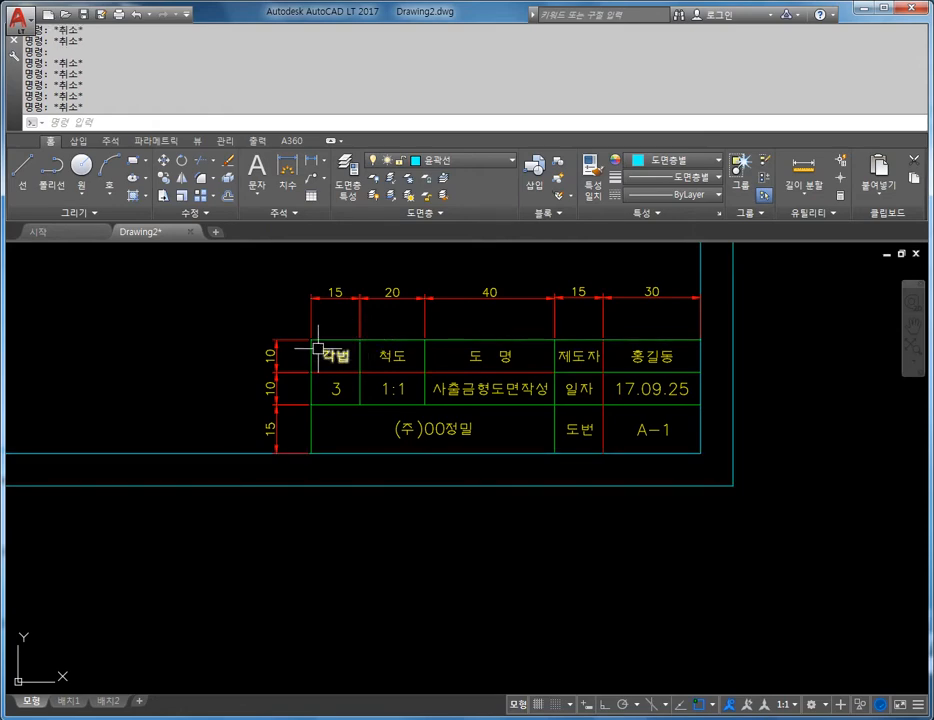
Step: Make 외형선 the current layer
scroll(316, 350, "down", 1)
middle_click_drag(316, 350, 508, 549)
scroll(396, 275, "down", 2)
middle_click_drag(396, 275, 476, 397)
left_click(446, 162)
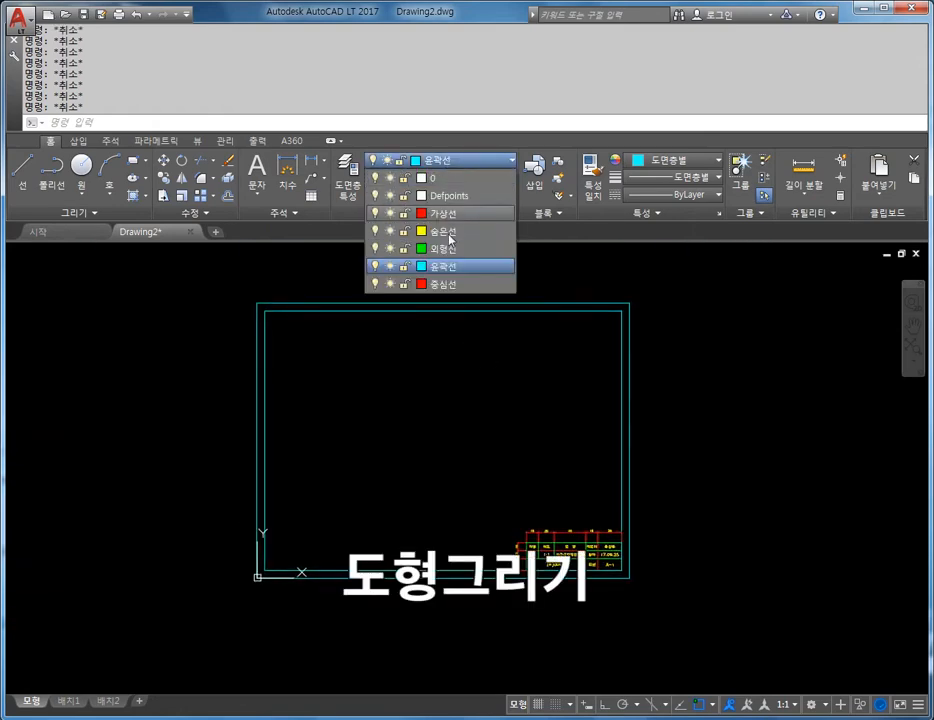
left_click(442, 254)
Step: Draw a circle of diameter 68 in the empty area inside the sheet frame, using the diameter option
scroll(406, 316, "up", 2)
middle_click_drag(423, 449, 402, 401)
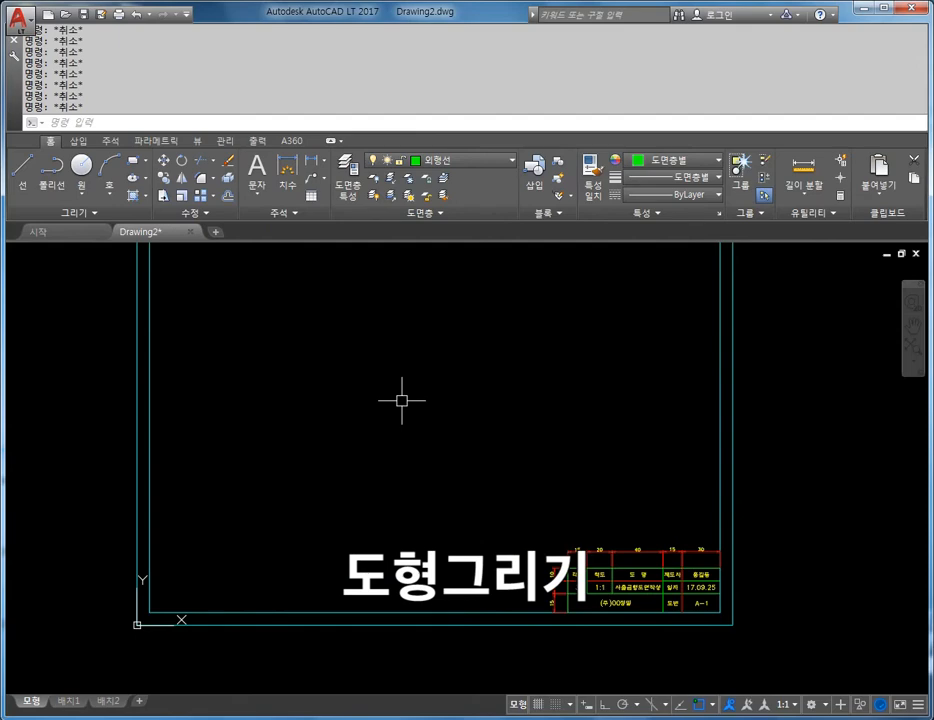
type("c")
key("Return")
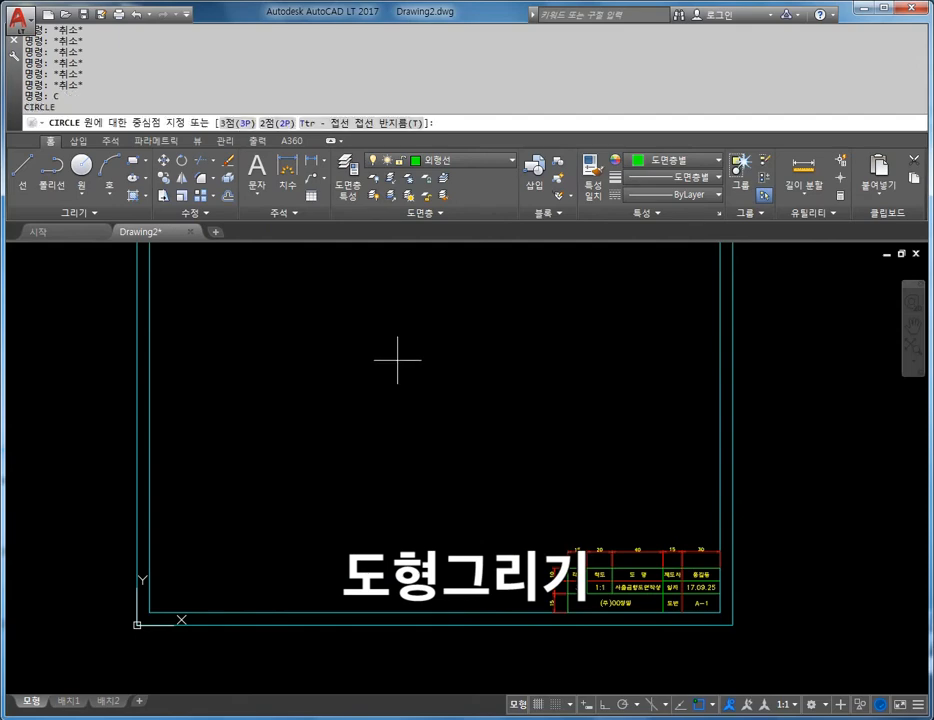
left_click(387, 414)
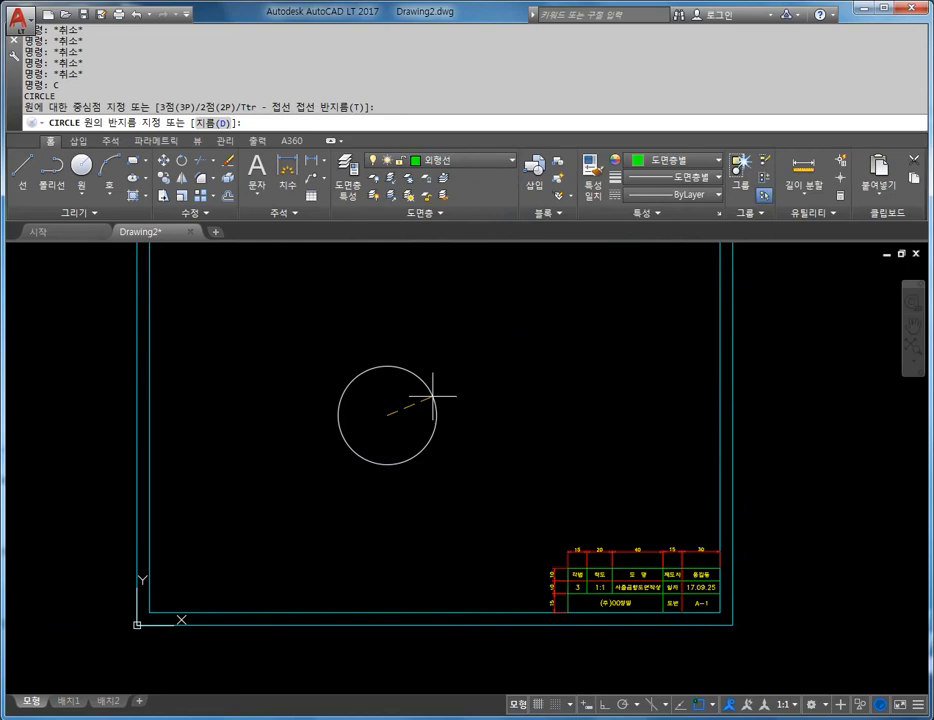
type("D")
key("Return")
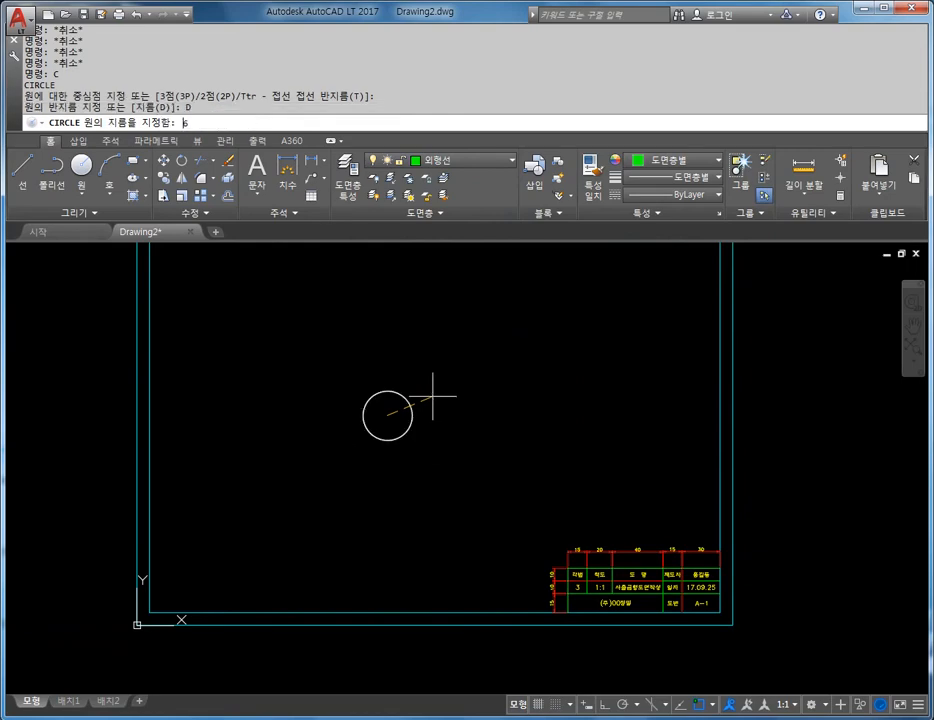
key("Return")
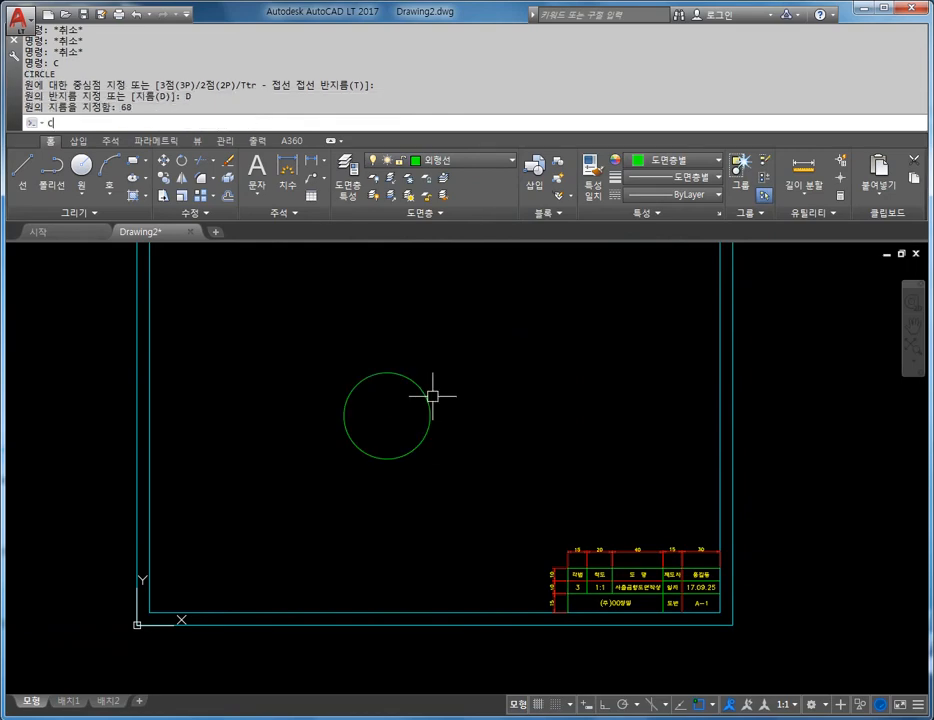
Step: Draw a concentric circle of diameter 35 at the centre of the first circle
type("c")
key("Return")
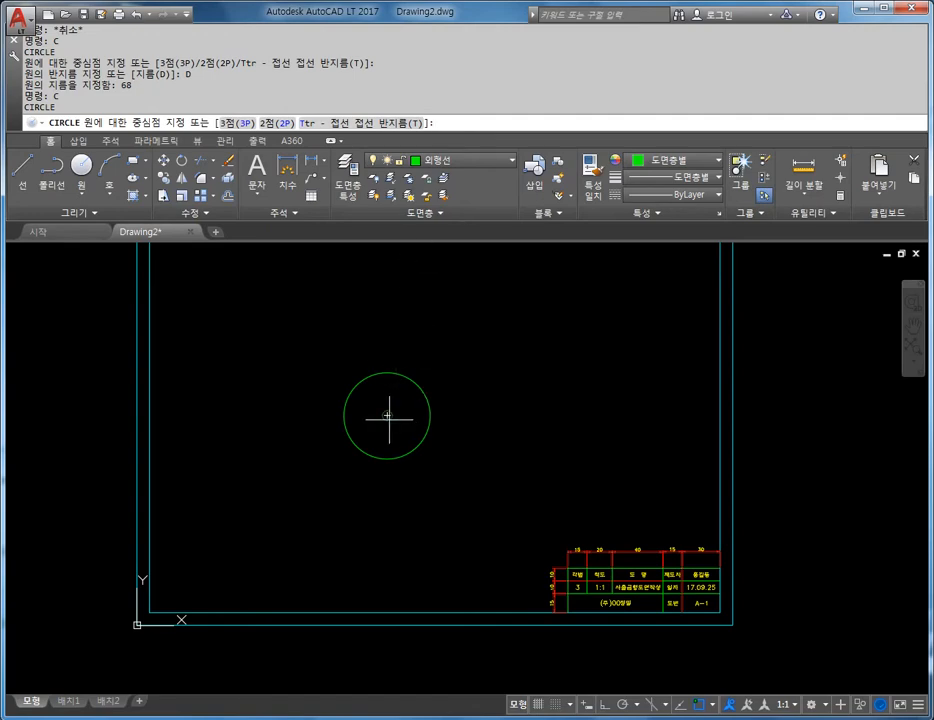
left_click(388, 415)
type("D")
key("Return")
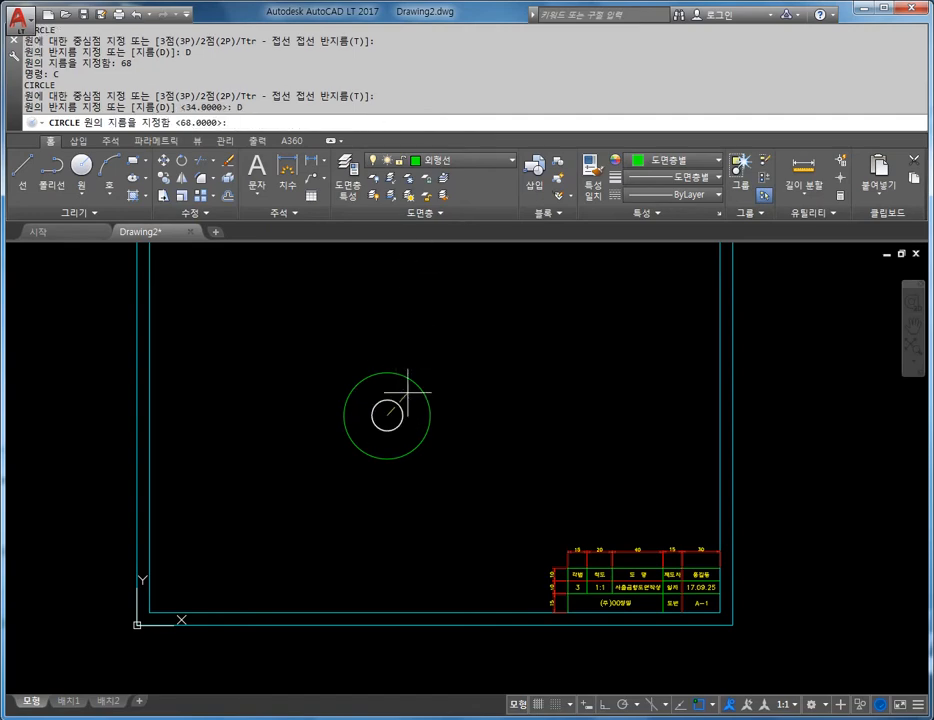
type("35")
key("Return")
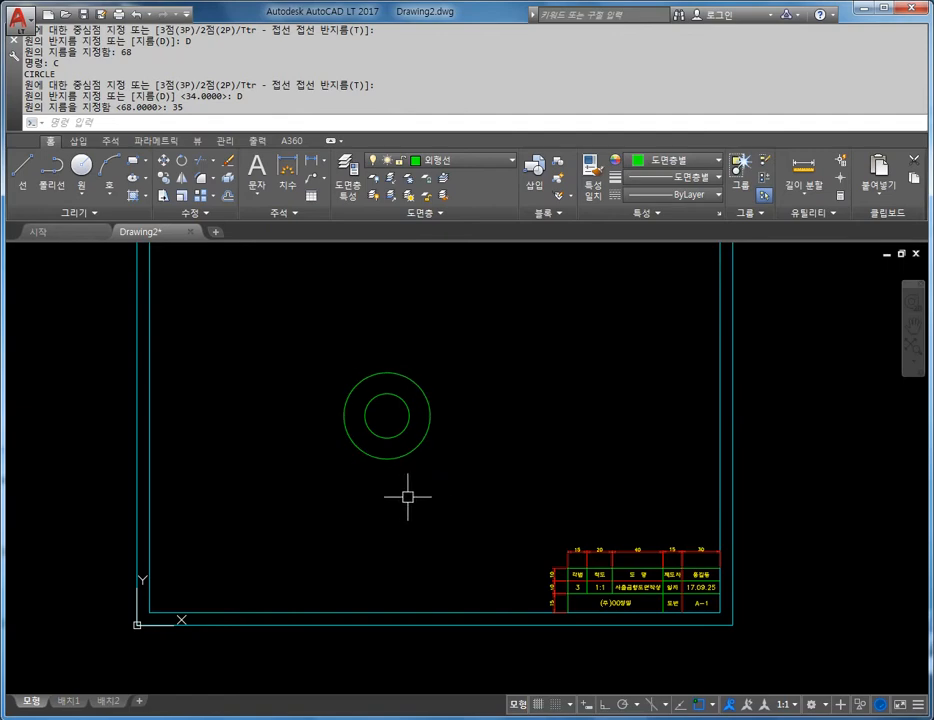
Step: Draw a vertical line through both circles from the outer circle's top quadrant to its bottom quadrant
scroll(418, 407, "up", 4)
scroll(467, 440, "down", 2)
middle_click_drag(535, 499, 413, 340)
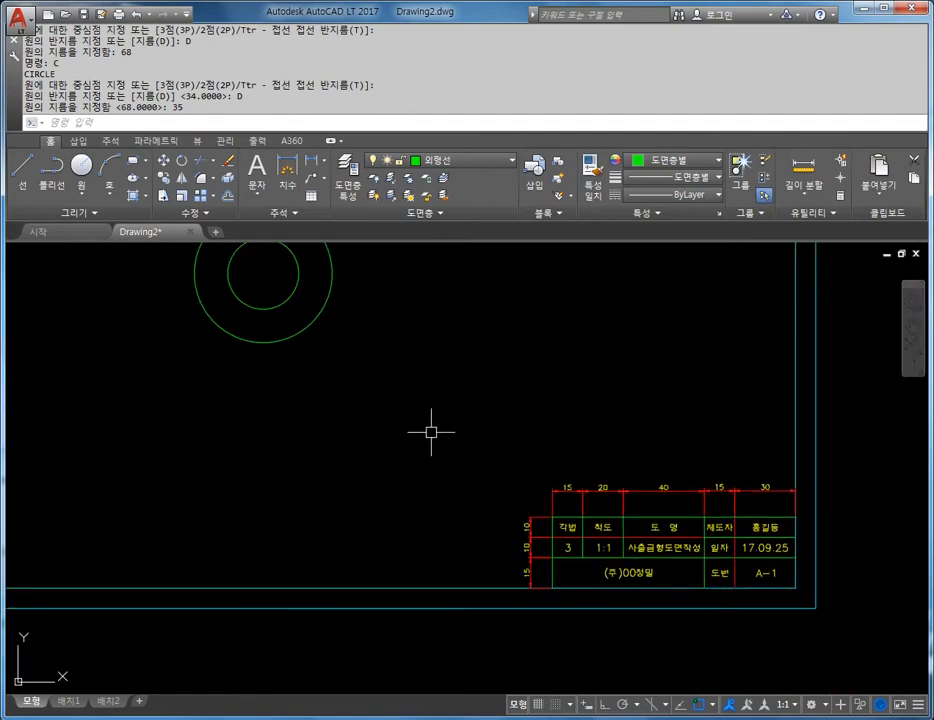
middle_click_drag(323, 358, 338, 415)
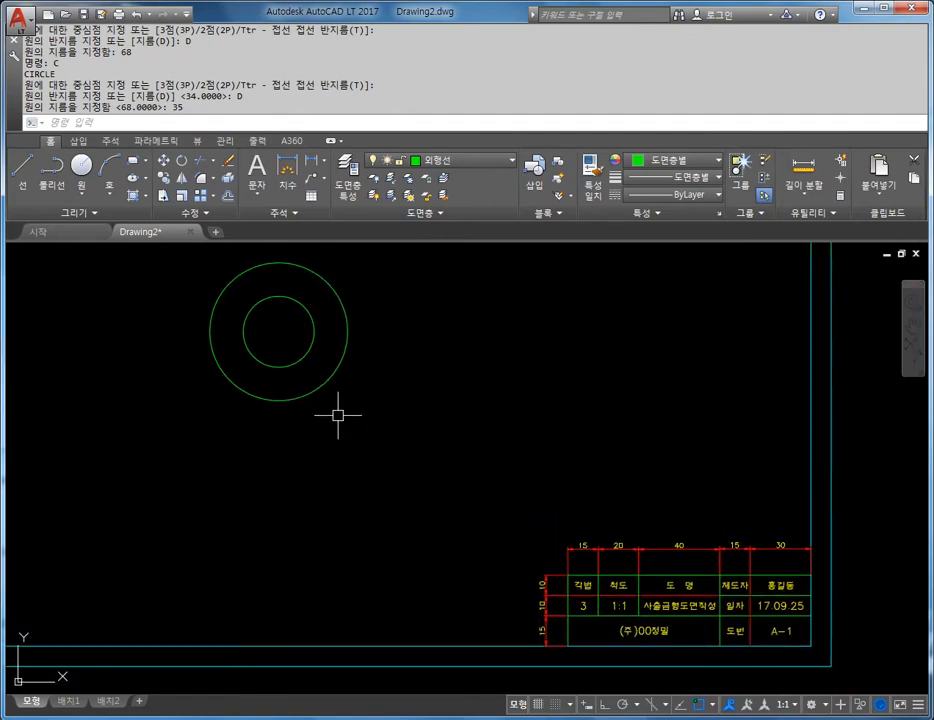
middle_click_drag(318, 366, 357, 414)
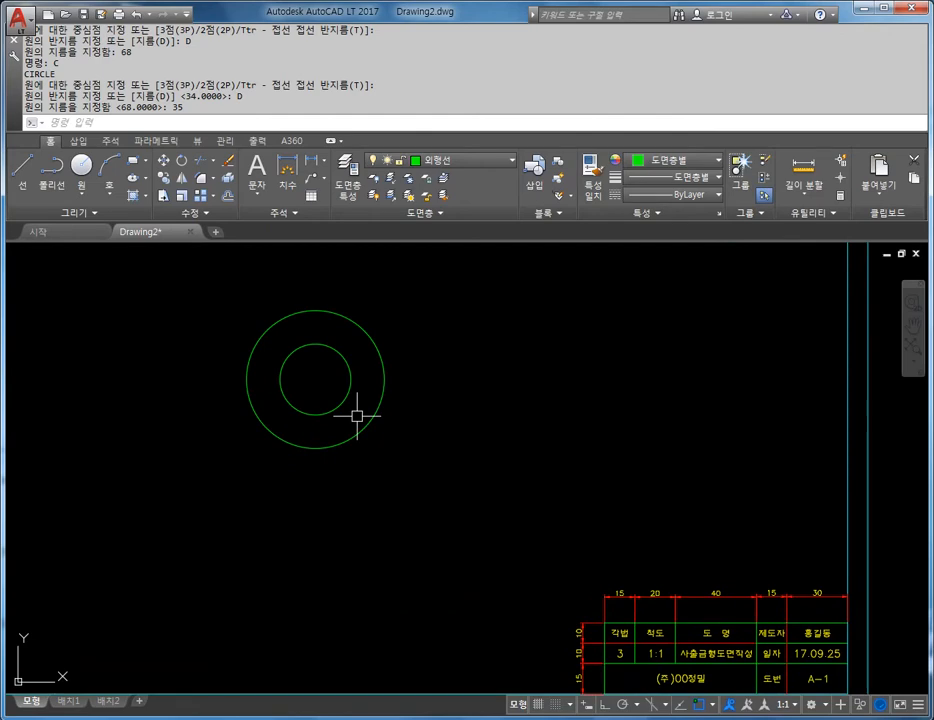
key("Escape")
key("Escape")
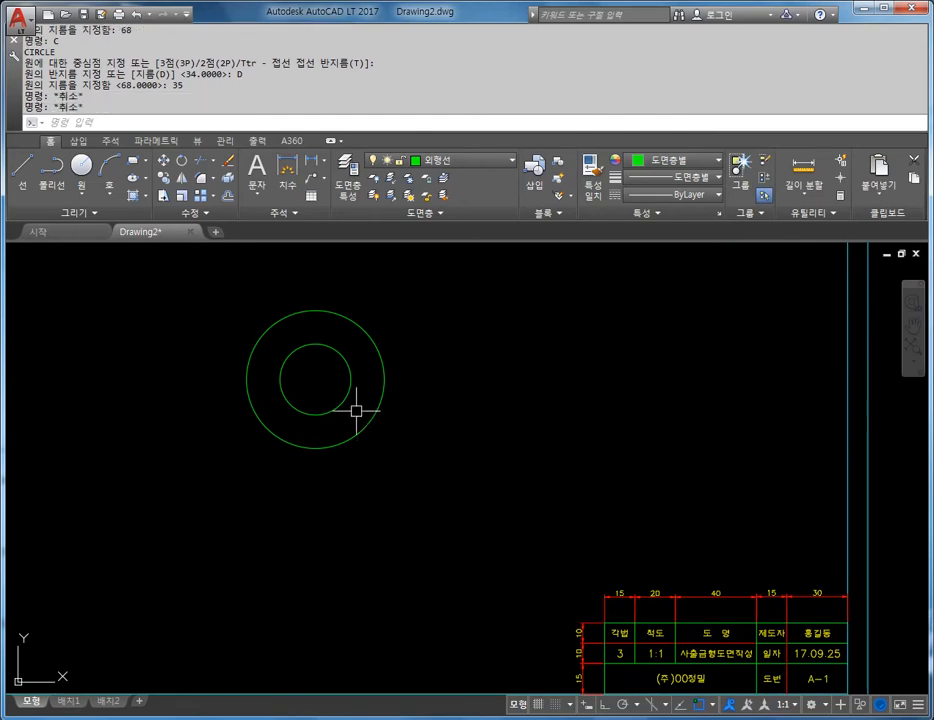
type("l")
key("Return")
left_click(317, 311)
left_click(313, 444)
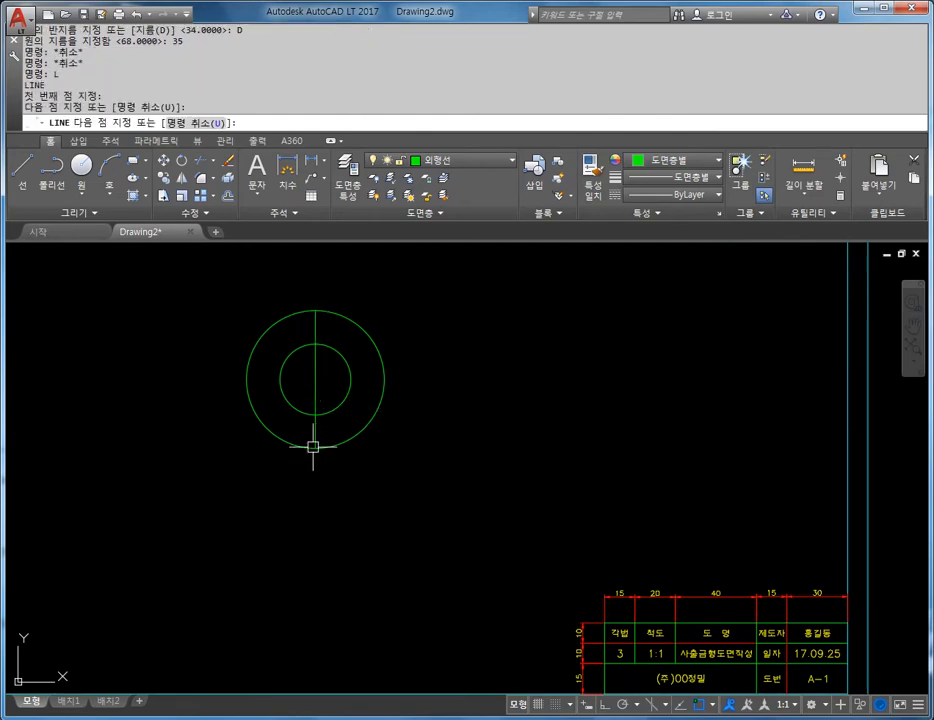
key("Escape")
key("Escape")
Step: Draw a horizontal line across the outer circle from its left quadrant to its right quadrant
key("Return")
left_click(247, 379)
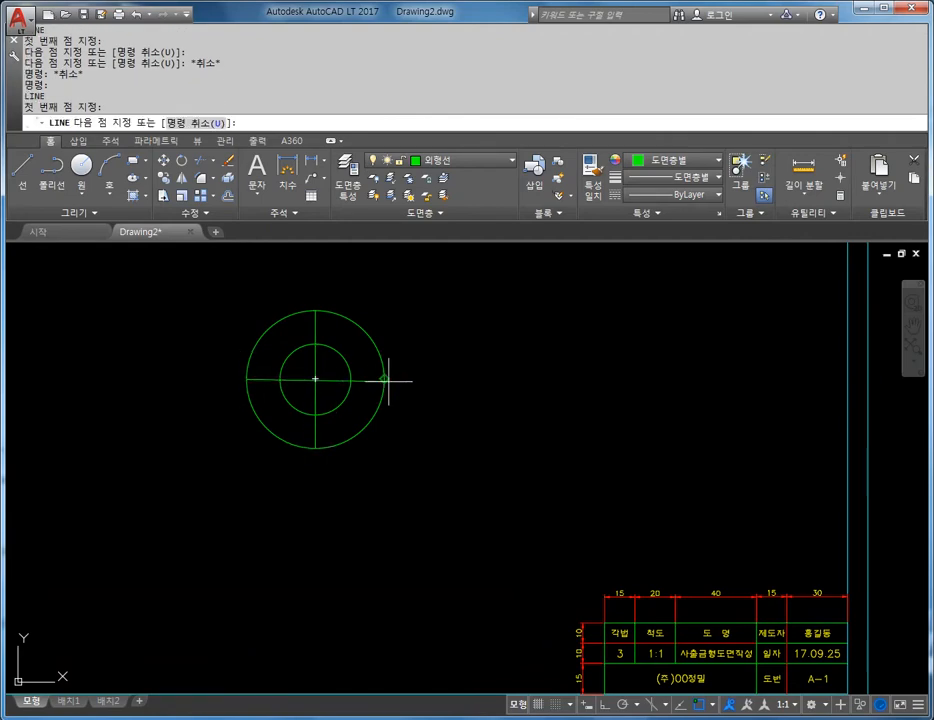
left_click(384, 379)
key("Escape")
key("Escape")
Step: Move the vertical and horizontal lines crossing the circles to the 중심선 layer
left_click(319, 361)
left_click(308, 389)
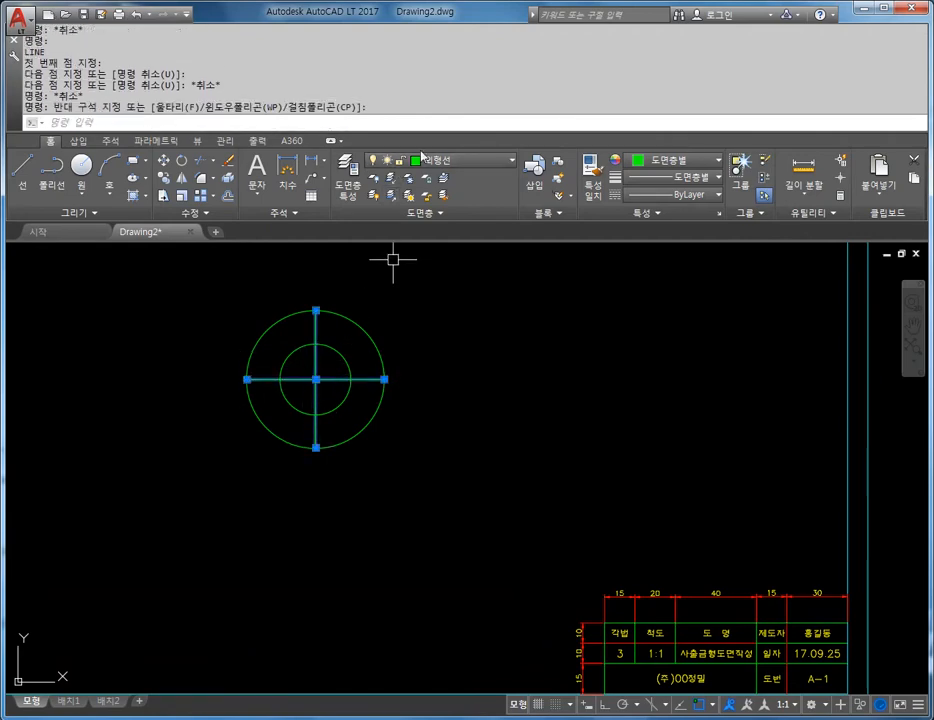
left_click(450, 160)
left_click(442, 264)
key("Escape")
key("Escape")
Step: Set the global linetype scale (LTSCALE) to 0.3
scroll(323, 396, "up", 4)
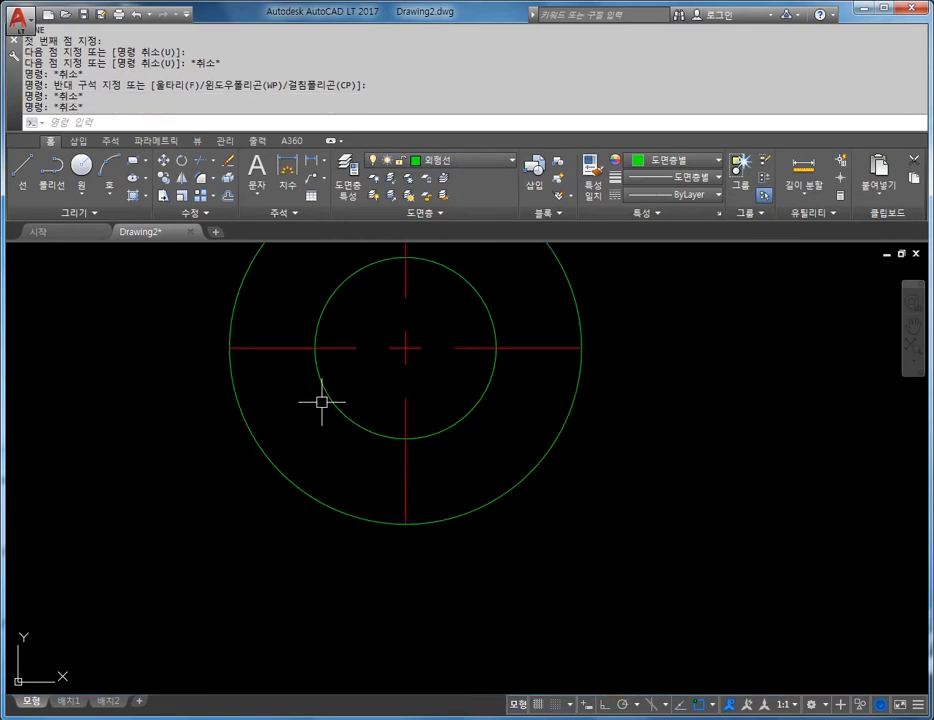
scroll(311, 440, "down", 4)
key("Escape")
key("Escape")
type("LTS")
key("Return")
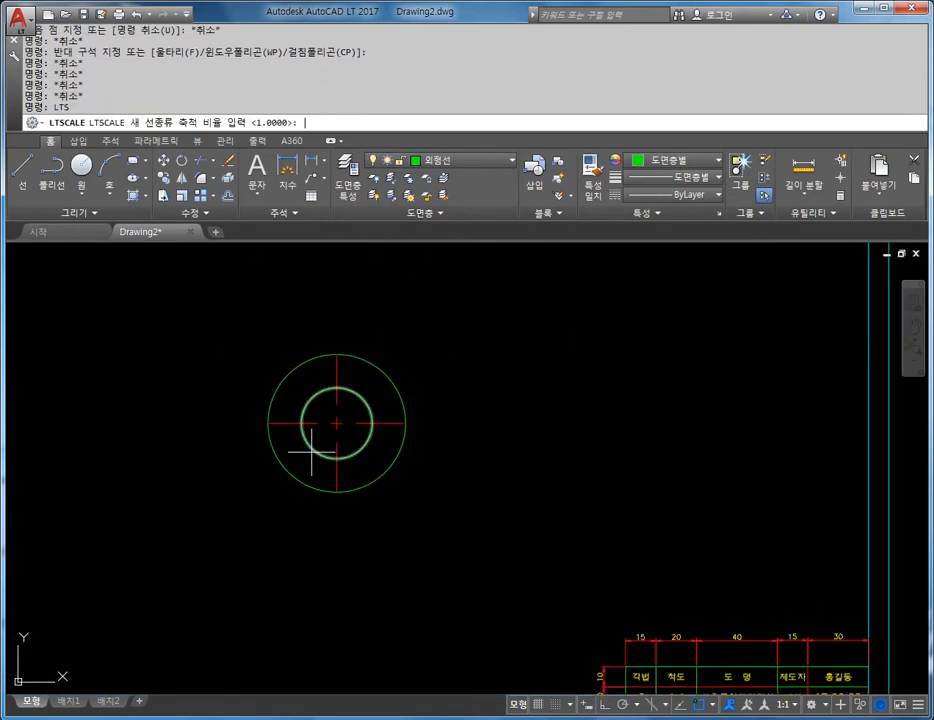
type("0.3")
key("Return")
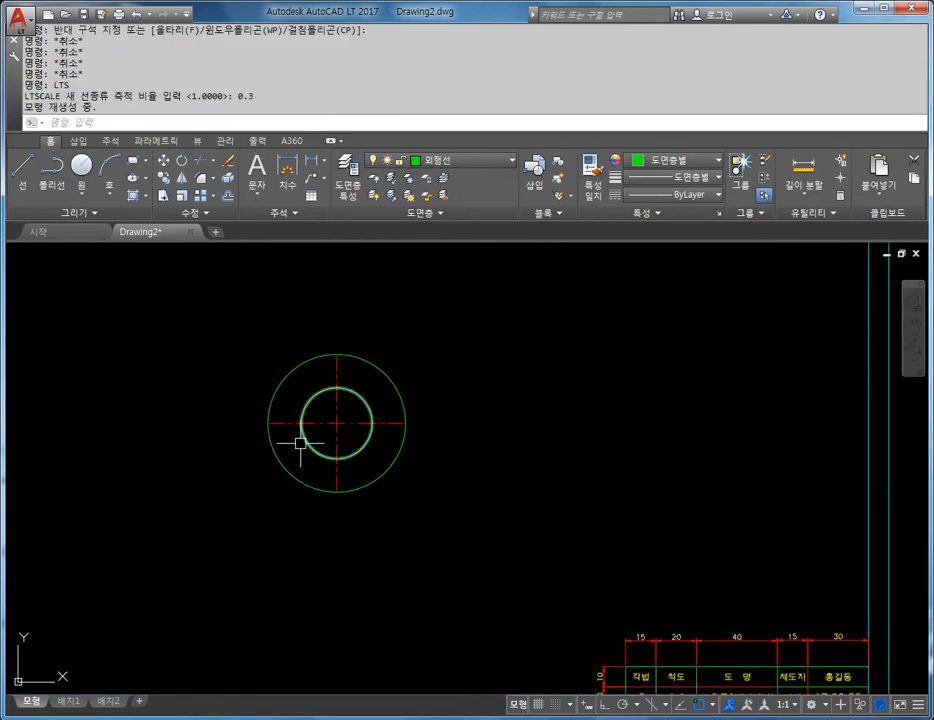
key("Escape")
key("Escape")
scroll(320, 436, "up", 4)
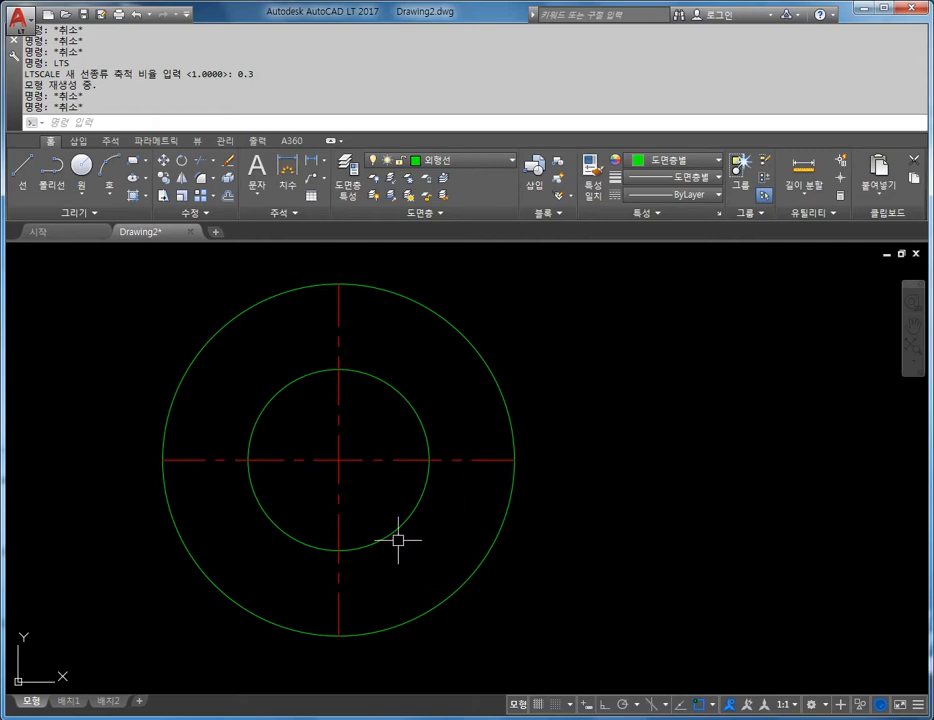
Step: Offset the circles' vertical centre line by 4 to both the left and the right
mouse_move(402, 522)
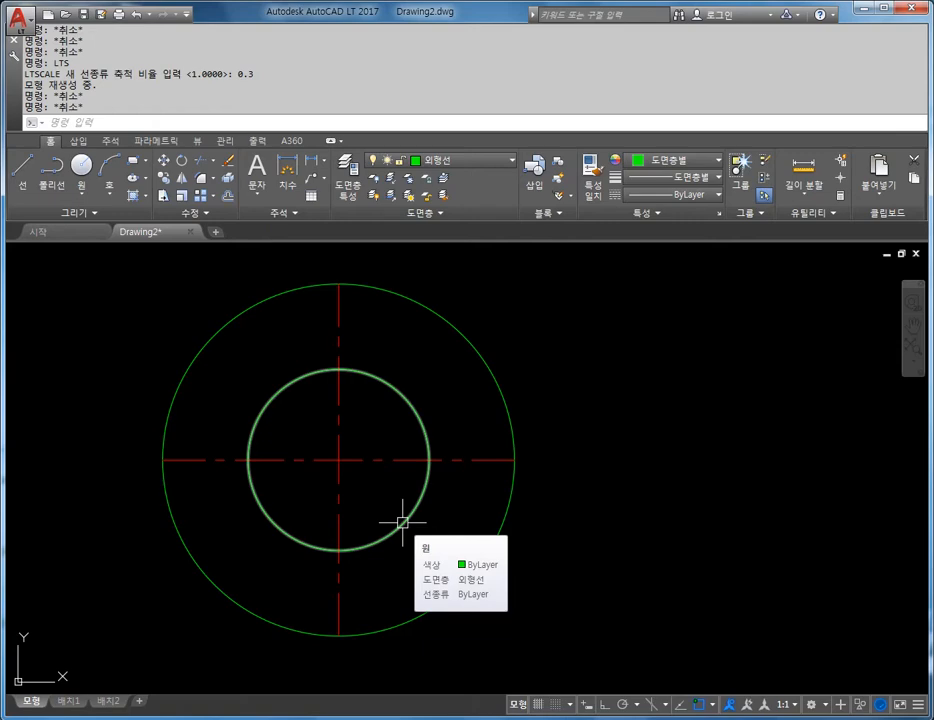
scroll(348, 536, "up", 2)
key("Escape")
key("Escape")
key("Escape")
key("Escape")
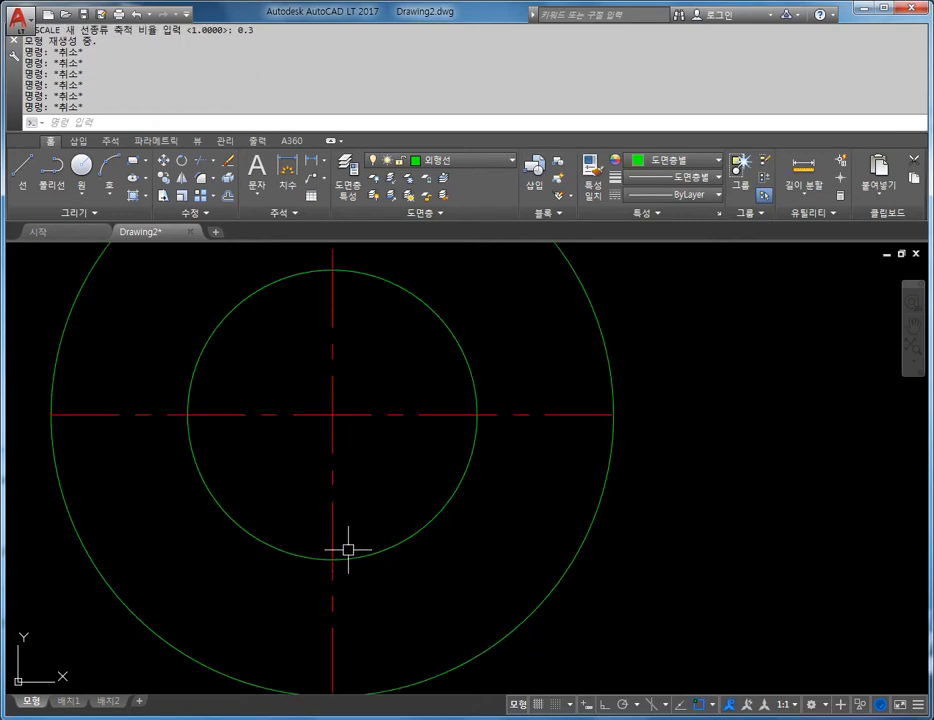
type("o")
key("Return")
type("4")
key("Return")
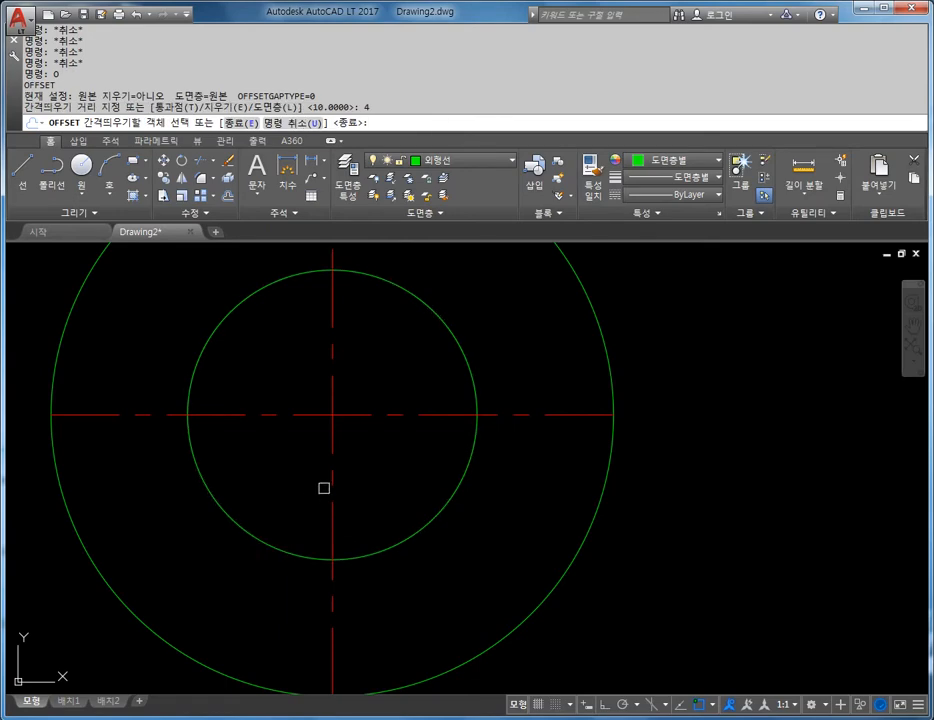
left_click(338, 469)
left_click(306, 467)
left_click(310, 462)
left_click(333, 445)
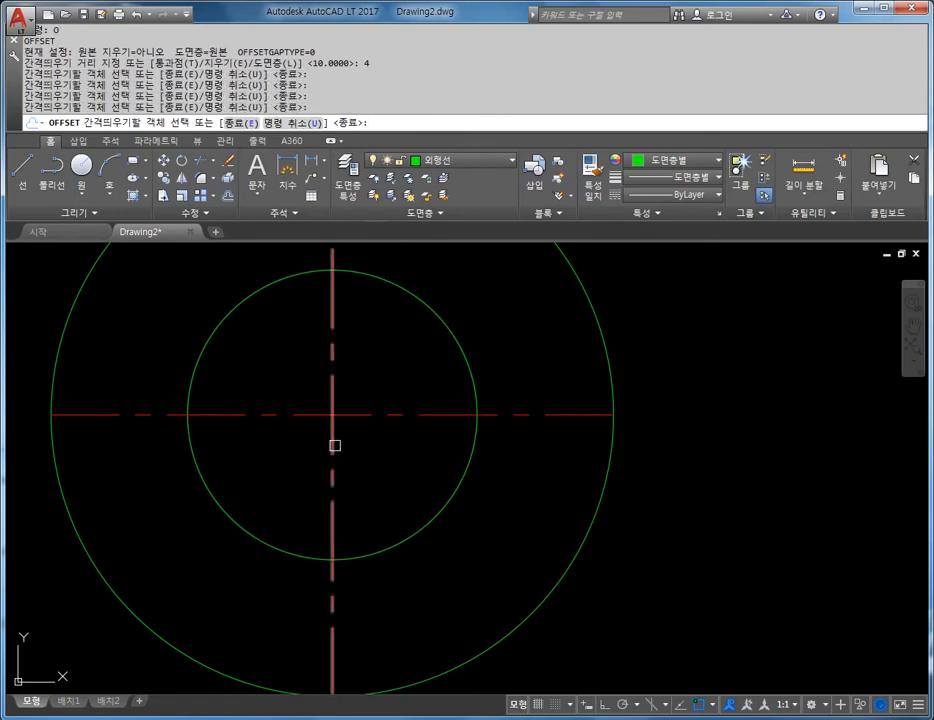
left_click(292, 444)
left_click(332, 444)
left_click(380, 450)
key("Escape")
scroll(383, 455, "down", 2)
key("Escape")
key("Escape")
key("Escape")
key("Escape")
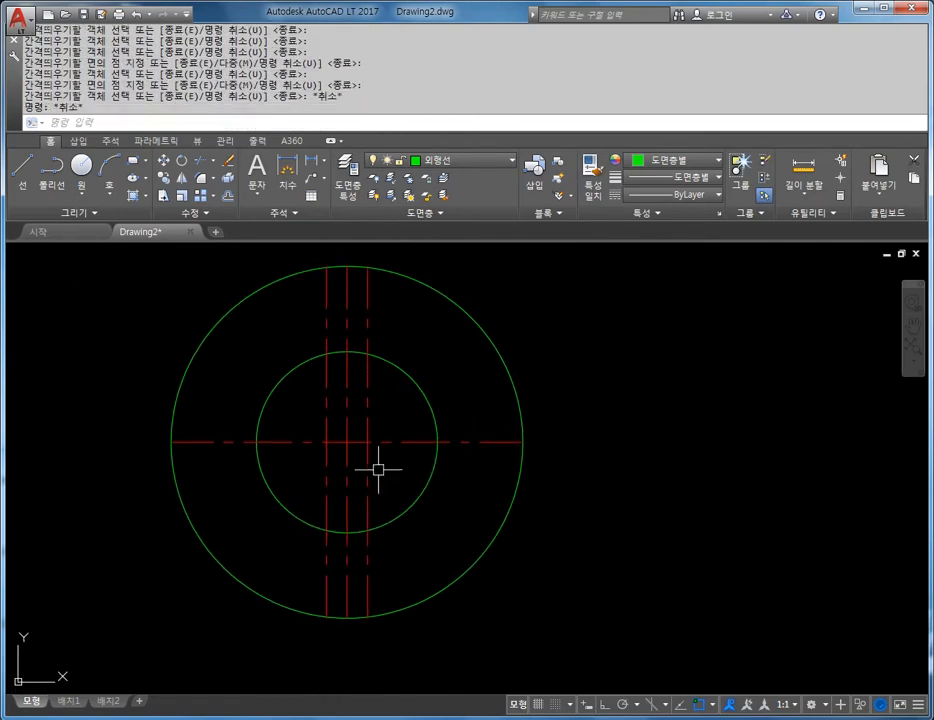
Step: With ortho mode on, draw a horizontal line from the inner circle's top quadrant rightward, ending inside the outer circle
type("l")
key("Return")
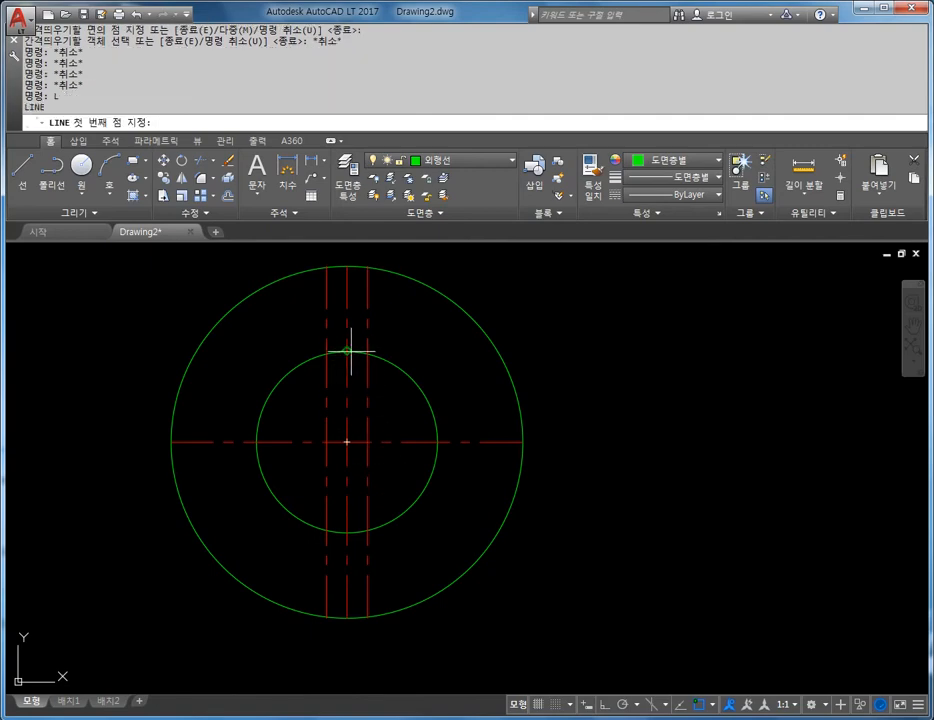
left_click(347, 352)
key("F8")
left_click(460, 352)
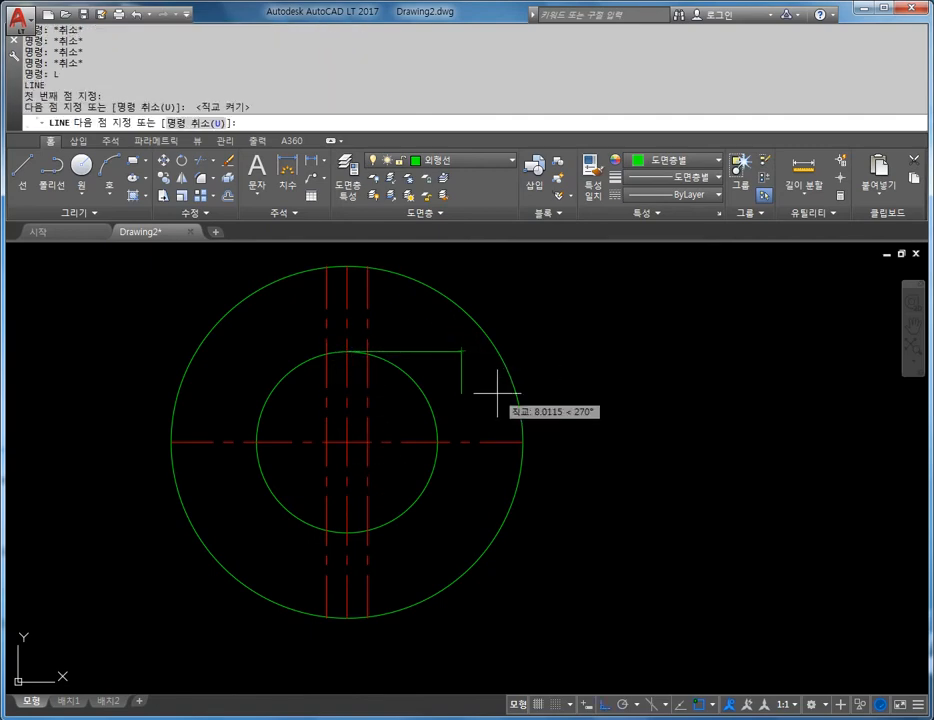
key("Escape")
key("Escape")
key("Escape")
key("Escape")
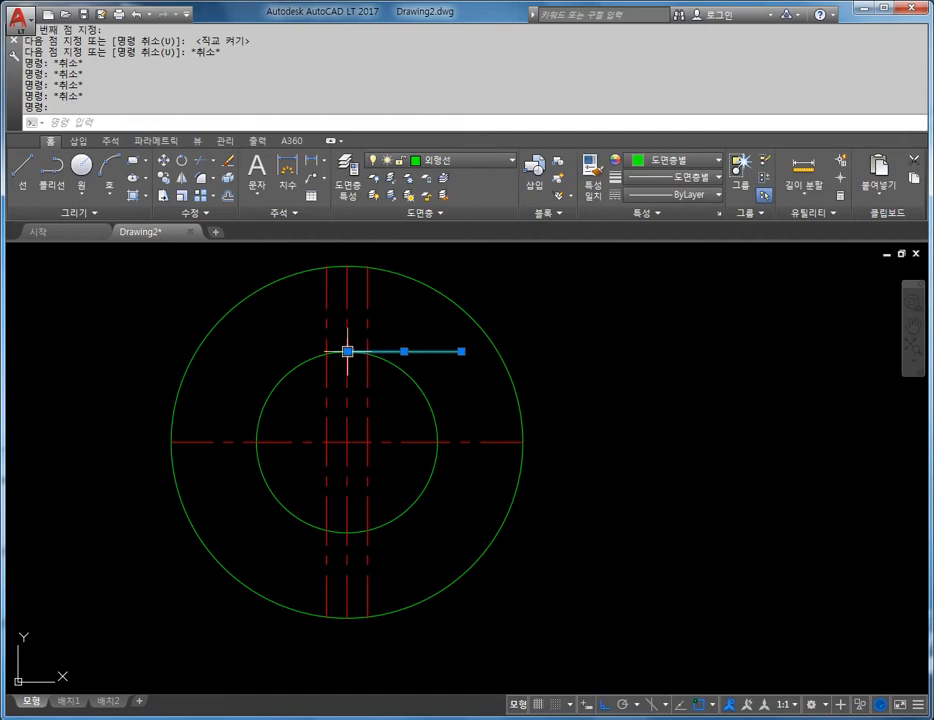
Step: Stretch the left endpoint of the new horizontal line leftward past the inner circle, keeping it inside the outer circle
left_click(347, 351)
left_click(245, 352)
key("Escape")
key("Escape")
key("Escape")
key("Escape")
key("Escape")
key("Escape")
key("Escape")
key("Escape")
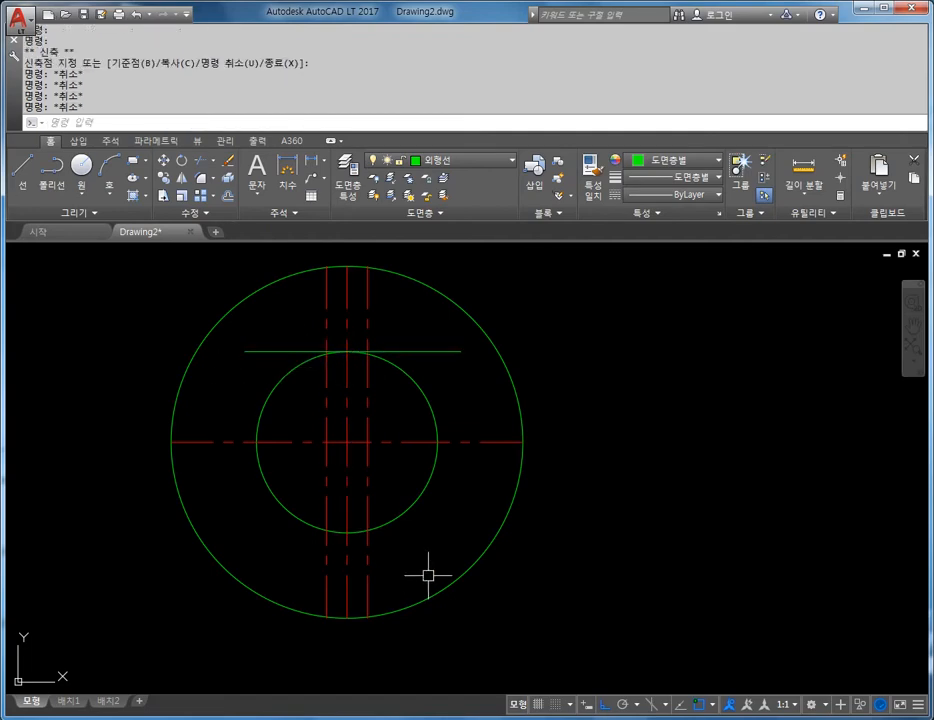
Step: Offset the horizontal line at the top of the inner circle downward by 38
type("o")
key("Return")
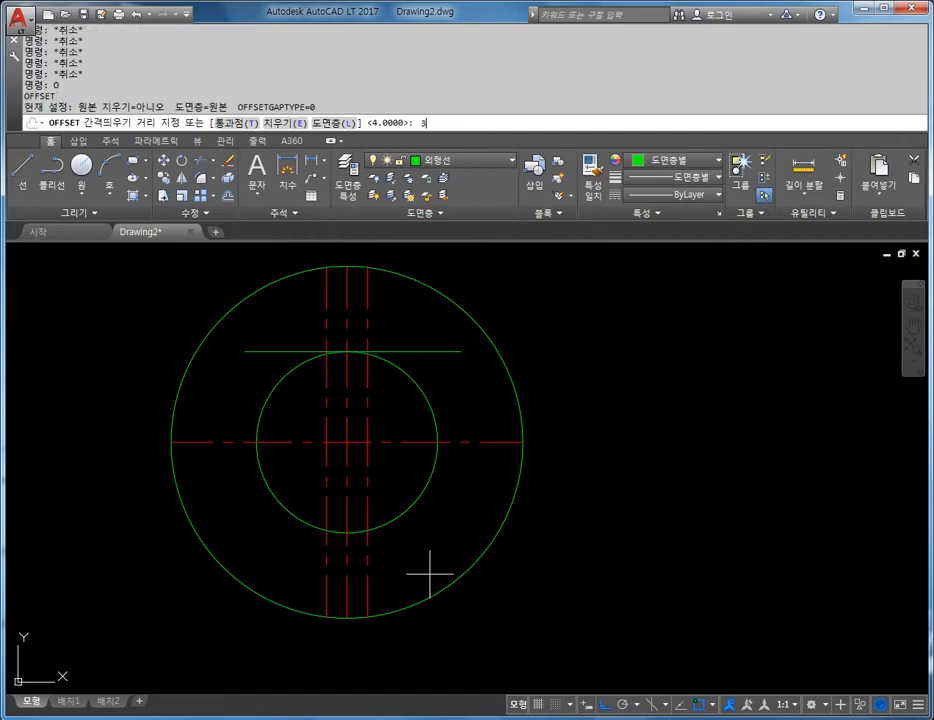
type("38")
key("Return")
left_click(432, 352)
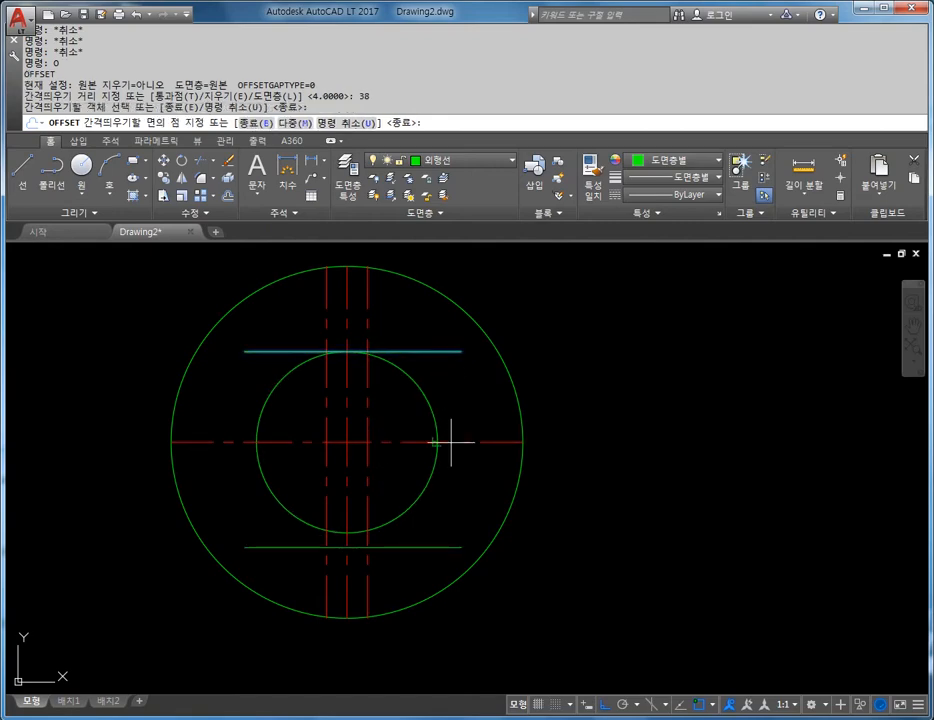
left_click(447, 470)
key("Escape")
scroll(449, 501, "up", 2)
scroll(441, 511, "down", 2)
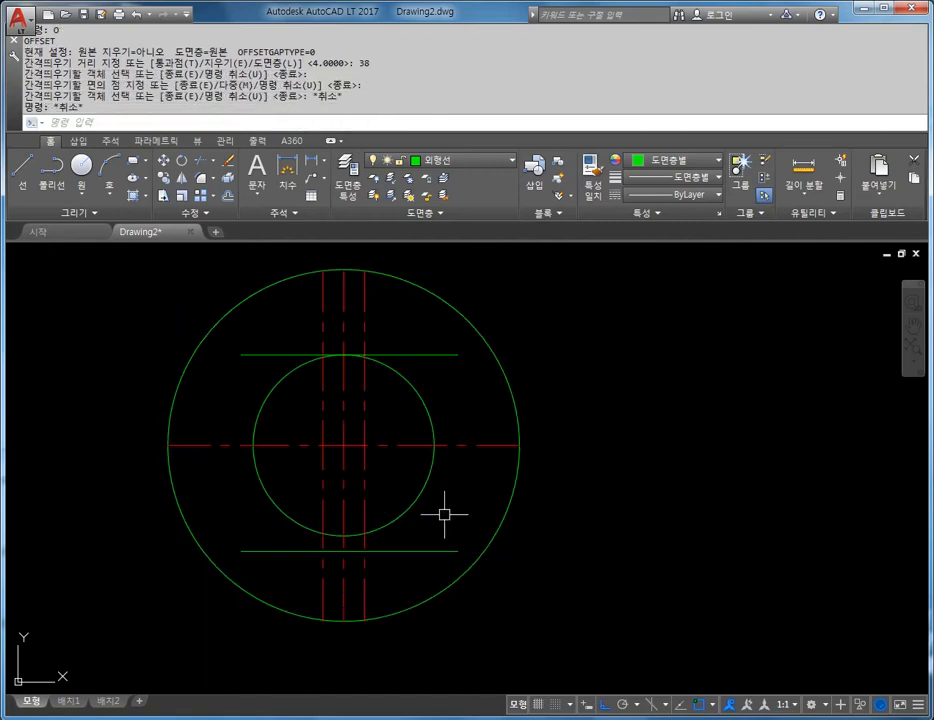
Step: Delete the original horizontal line touching the top of the inner circle
middle_click_drag(444, 511, 448, 490)
key("Escape")
key("Escape")
left_click(446, 334)
key("Escape")
left_click(442, 332)
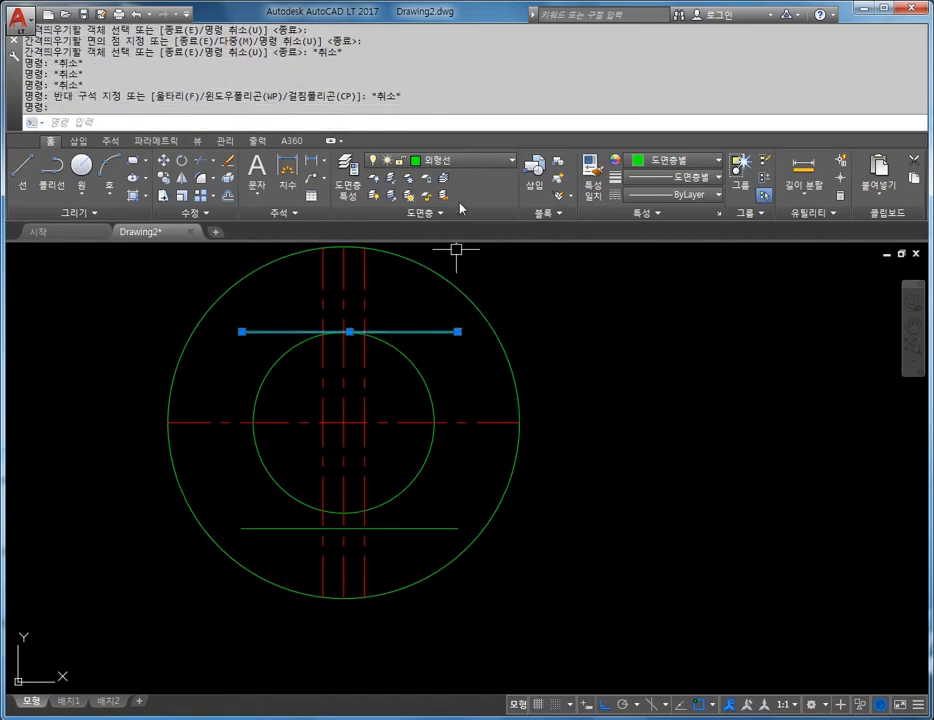
left_click(448, 164)
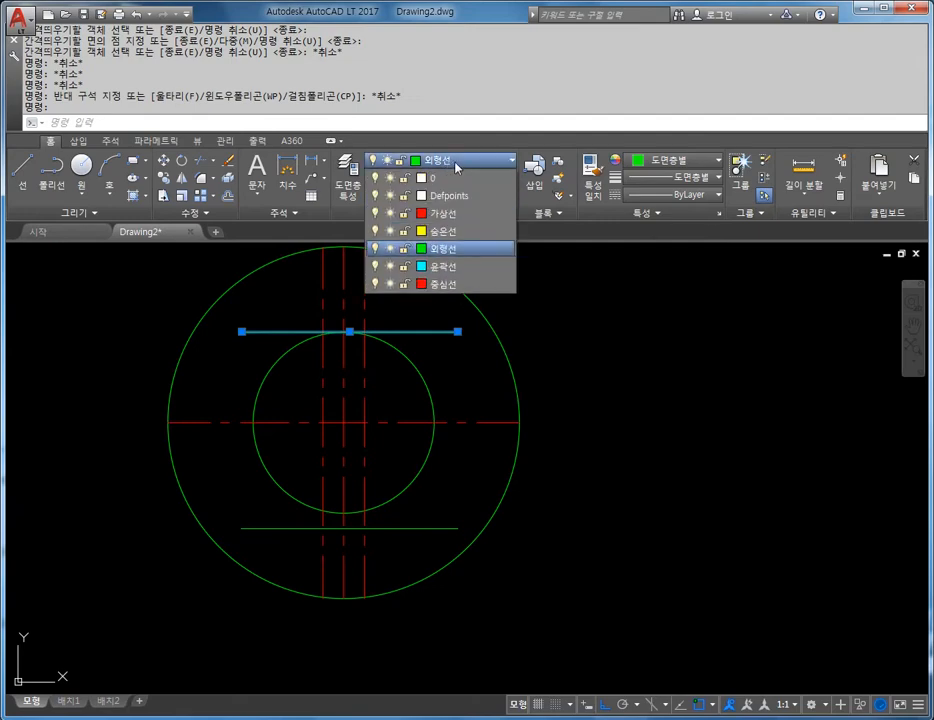
key("Escape")
left_click(421, 331)
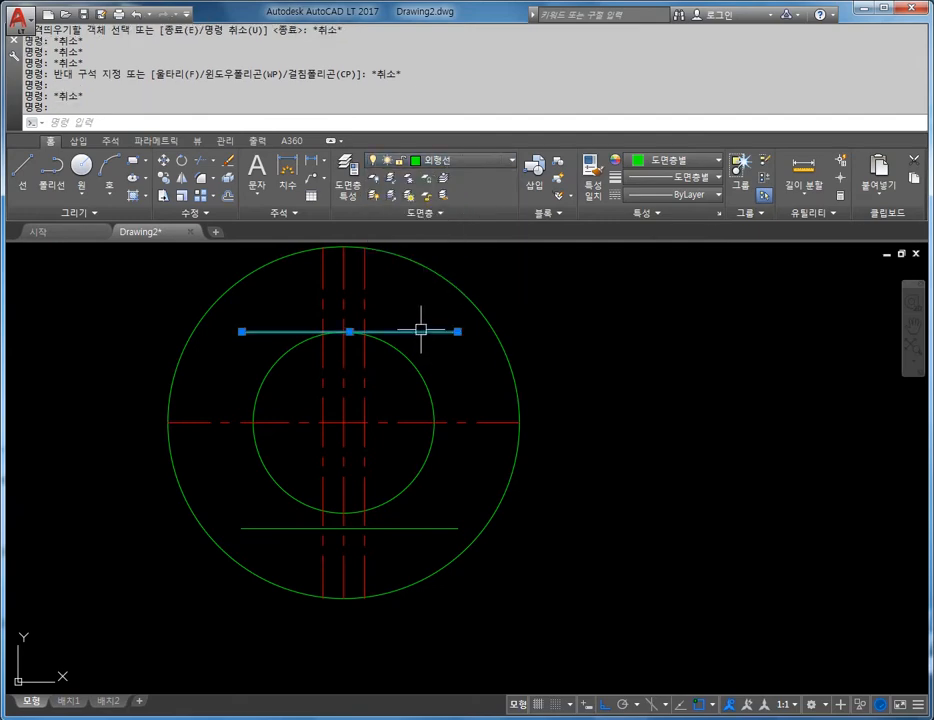
key("Delete")
key("Escape")
Step: Move the two vertical lines flanking the vertical centre line to the 외형선 layer
scroll(365, 520, "up", 2)
left_click(366, 495)
left_click(300, 428)
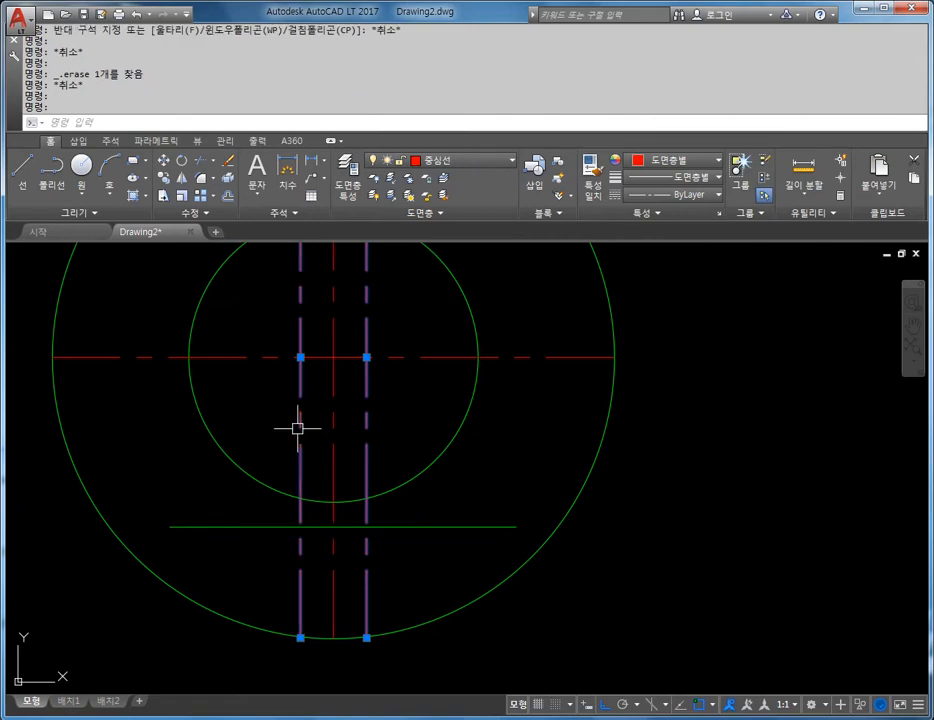
left_click(448, 161)
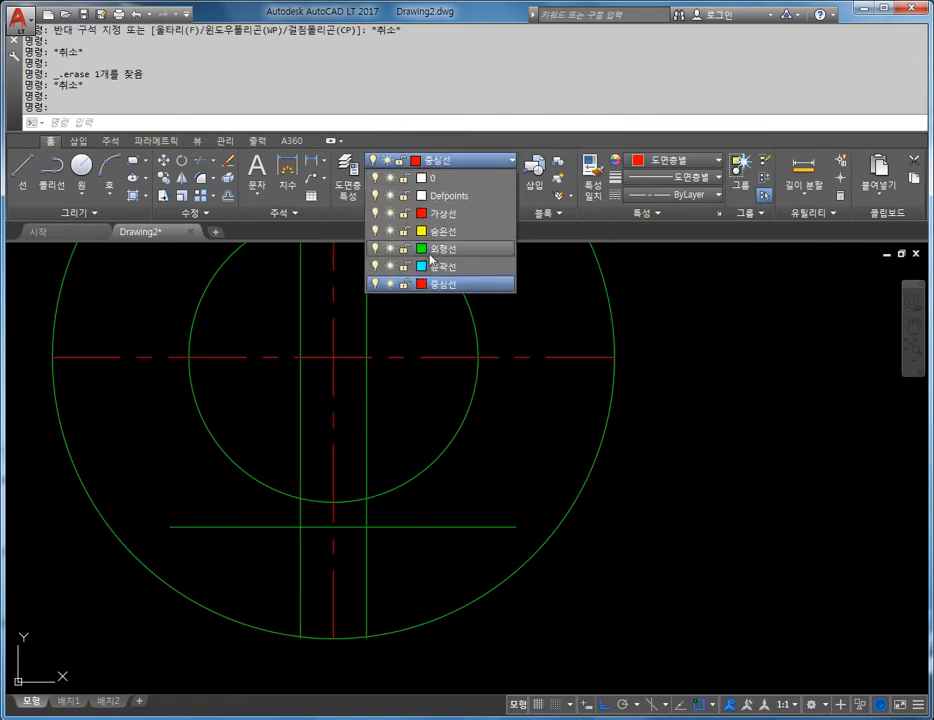
left_click(441, 249)
key("Escape")
left_click(446, 365)
scroll(446, 365, "down", 3)
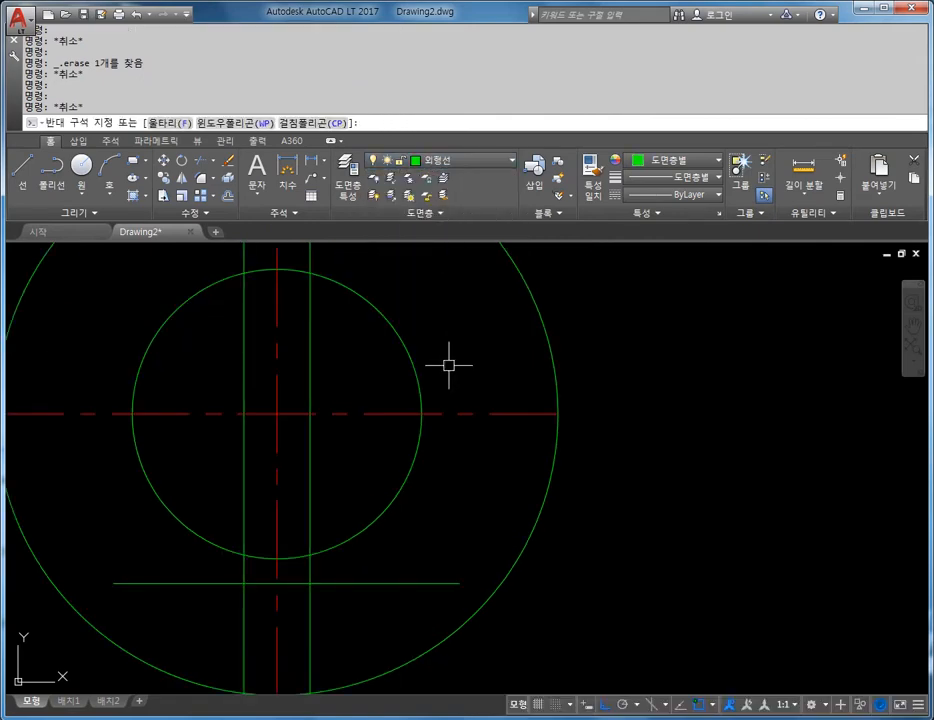
key("Escape")
key("Escape")
key("Escape")
Step: Trim the two vertical lines and the horizontal line to leave a rectangular keyway below the inner circle
type("tr")
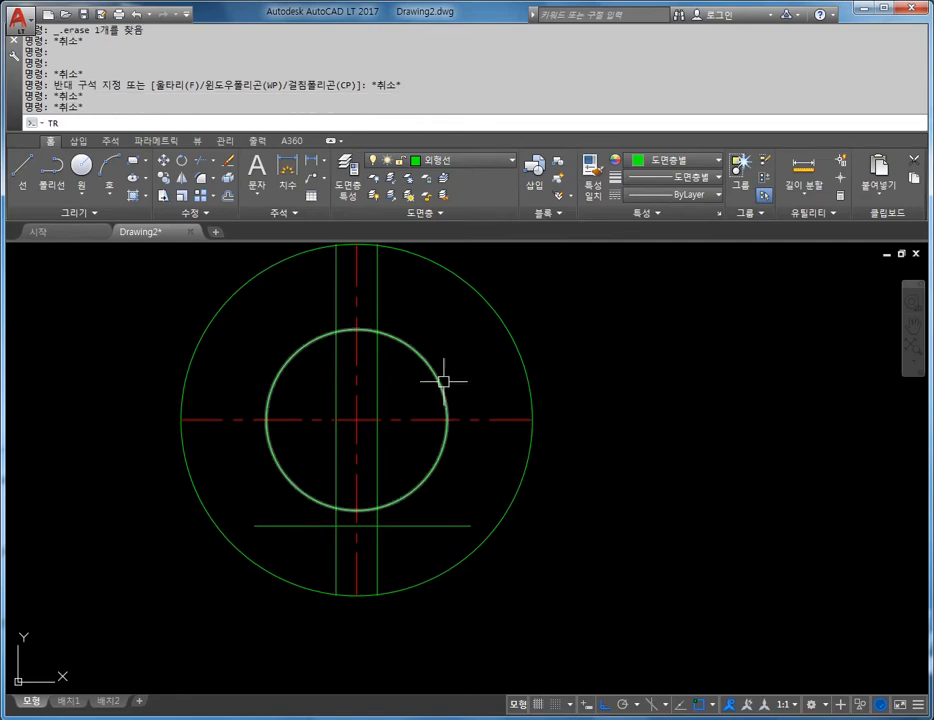
key("Return")
key("Return")
left_click(376, 280)
left_click(336, 304)
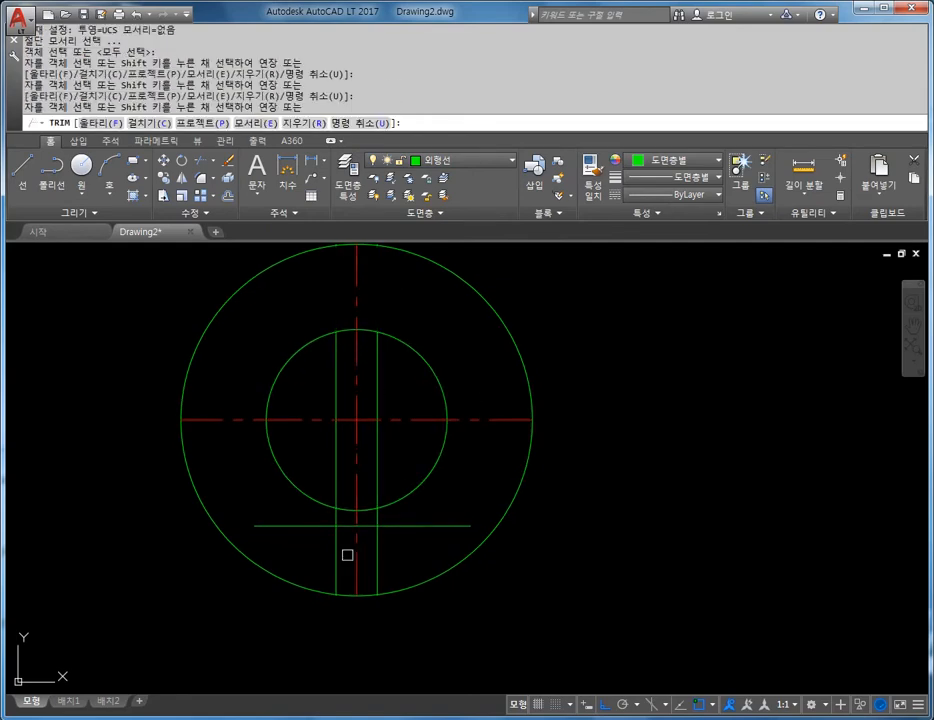
left_click(315, 526)
left_click(335, 548)
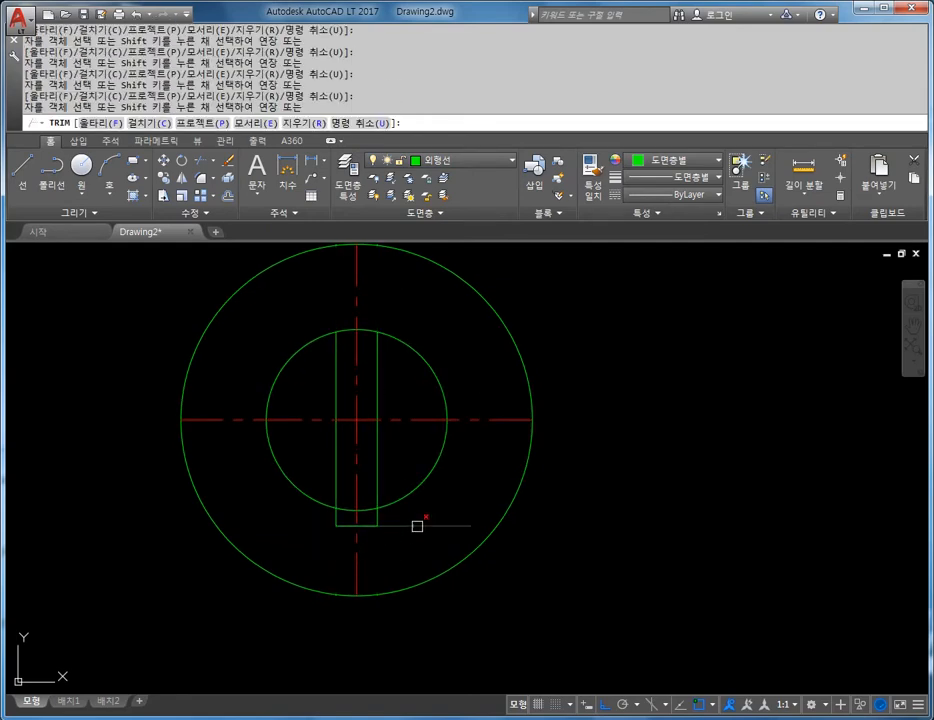
left_click(375, 381)
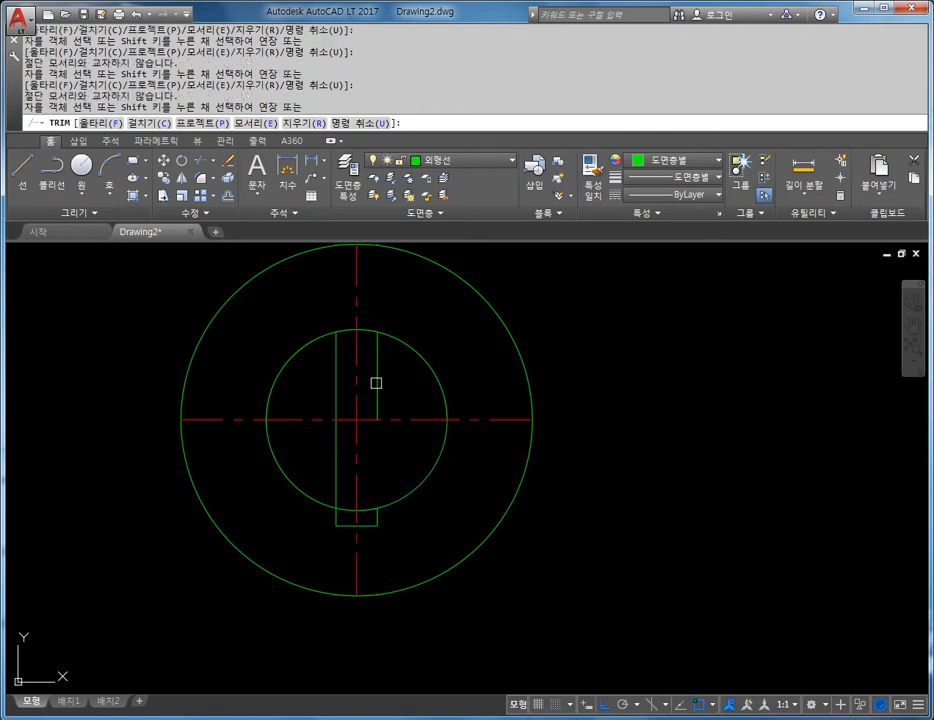
left_click(334, 450)
key("Escape")
key("Escape")
key("Escape")
key("Escape")
Step: Delete the two leftover vertical segments inside the upper half of the inner circle
left_click(376, 381)
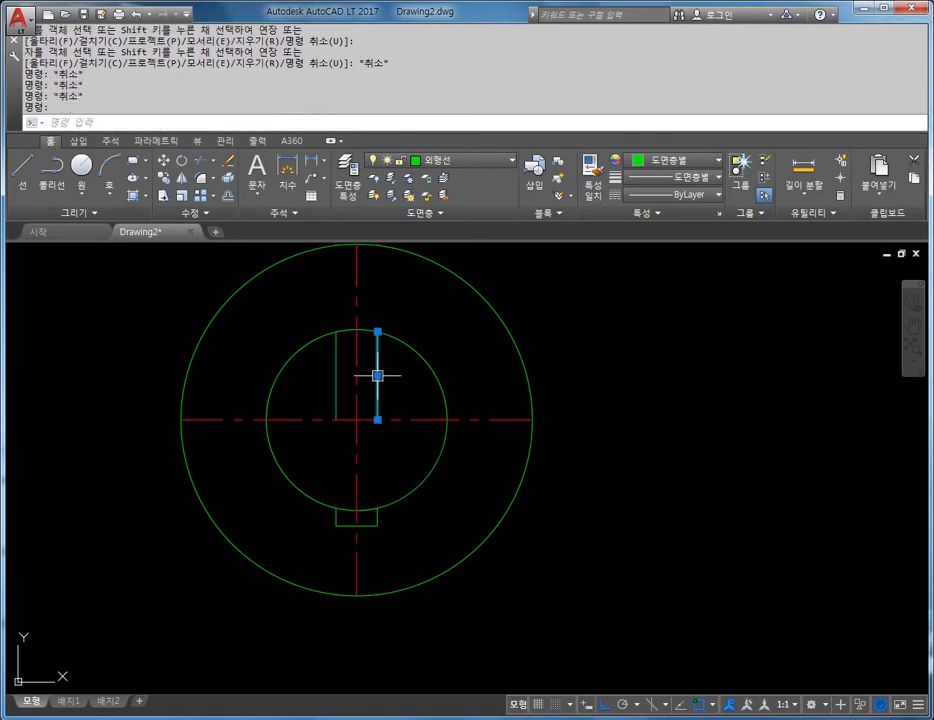
key("Delete")
left_click(336, 363)
key("Delete")
key("Escape")
key("Escape")
key("Escape")
key("Escape")
key("Escape")
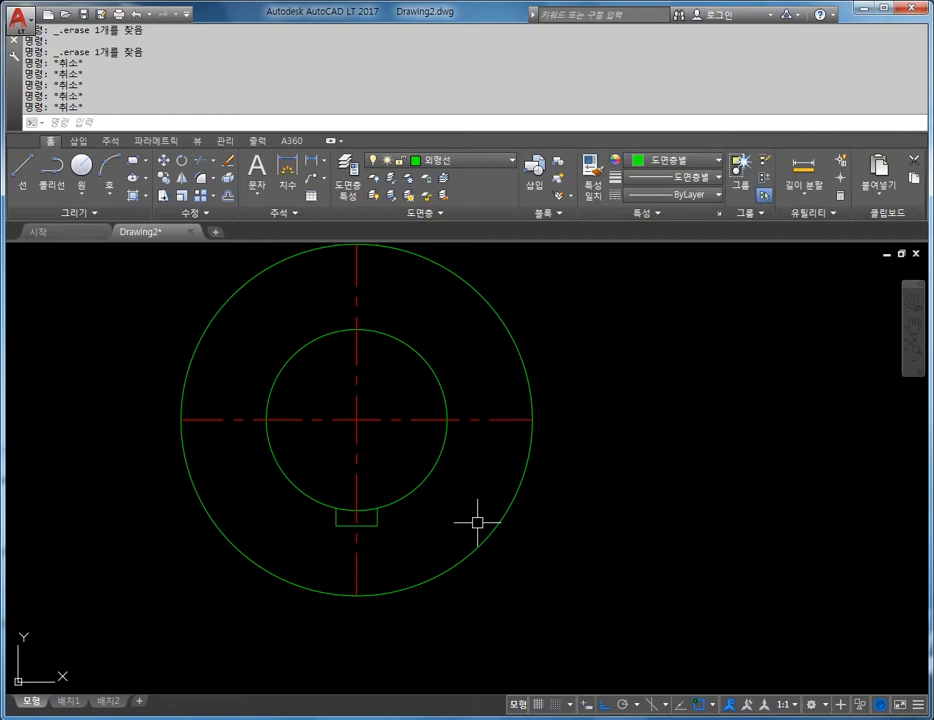
key("Escape")
key("Escape")
key("Escape")
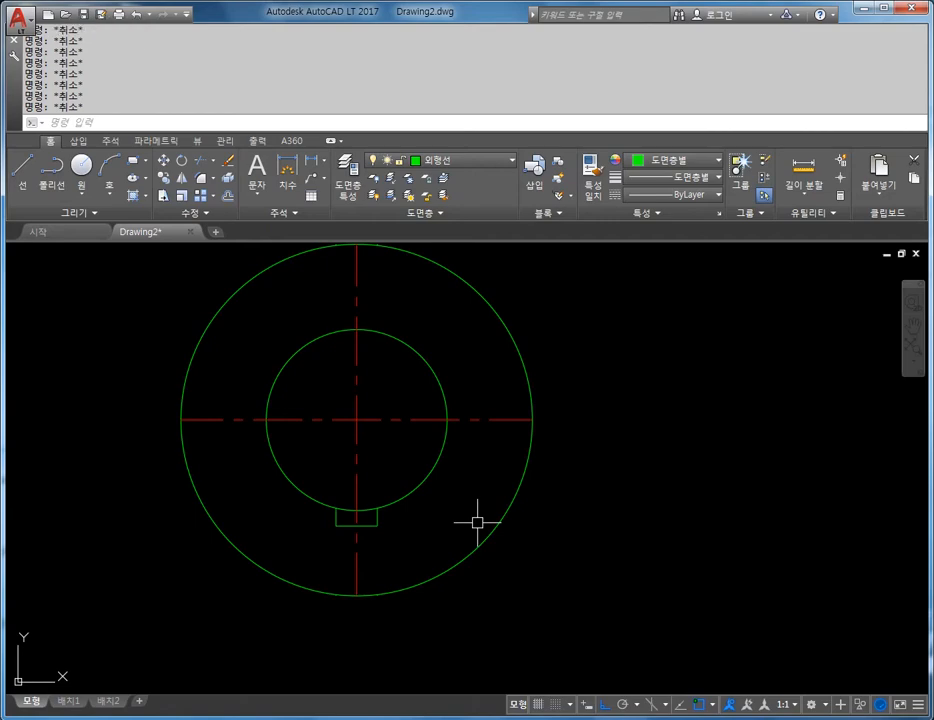
Step: Rotate a copy of the three keyway lines and the vertical centre line by 45° about the circles' centre
type("RO")
key("Return")
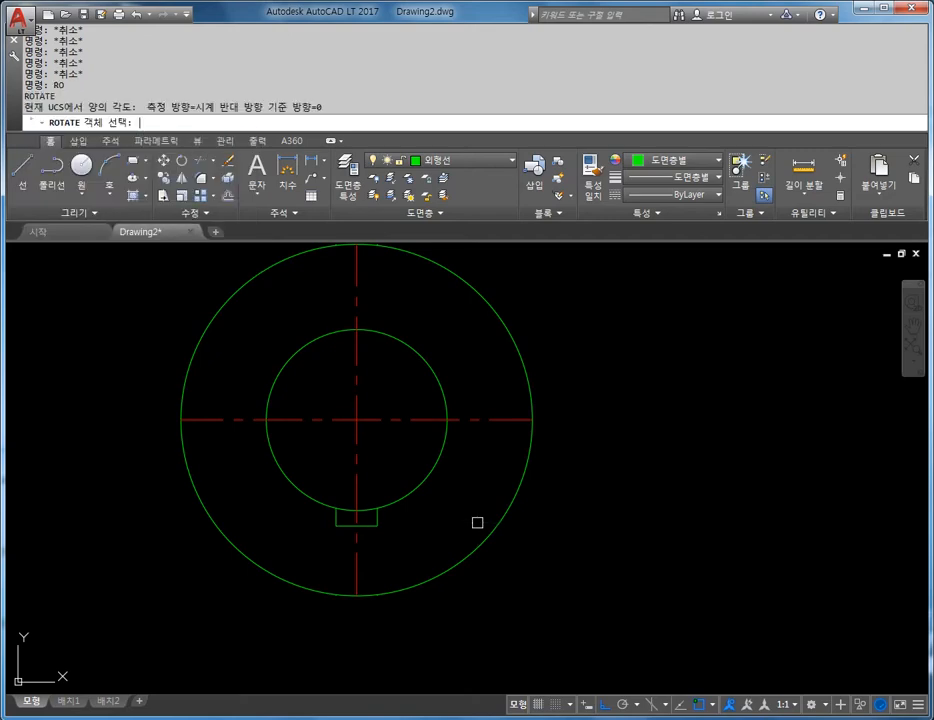
scroll(401, 520, "up", 2)
left_click(353, 524)
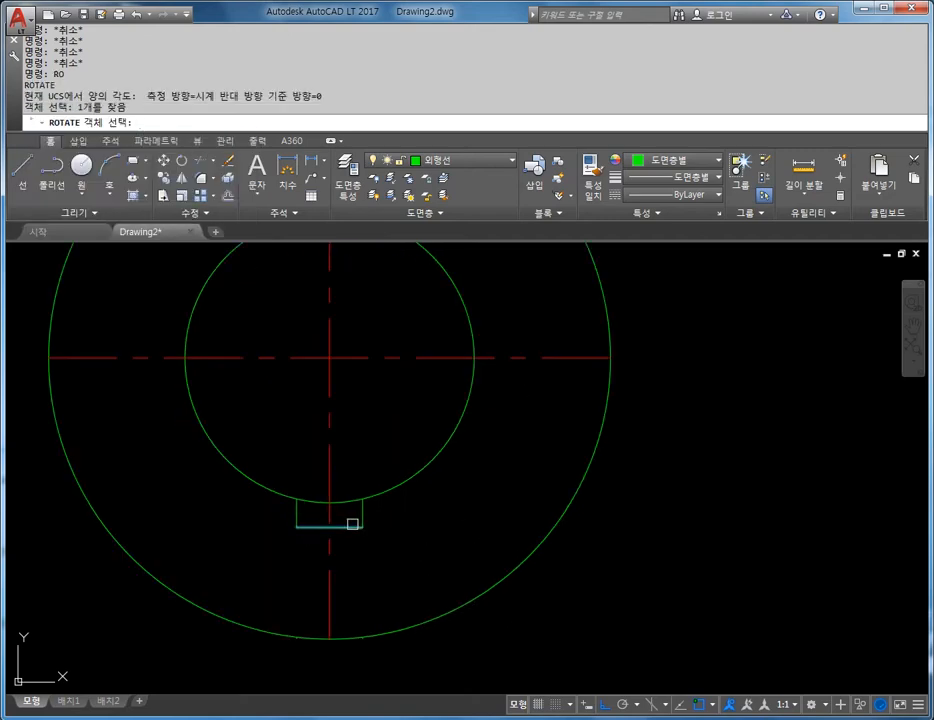
left_click(366, 511)
left_click(298, 511)
scroll(350, 492, "down", 2)
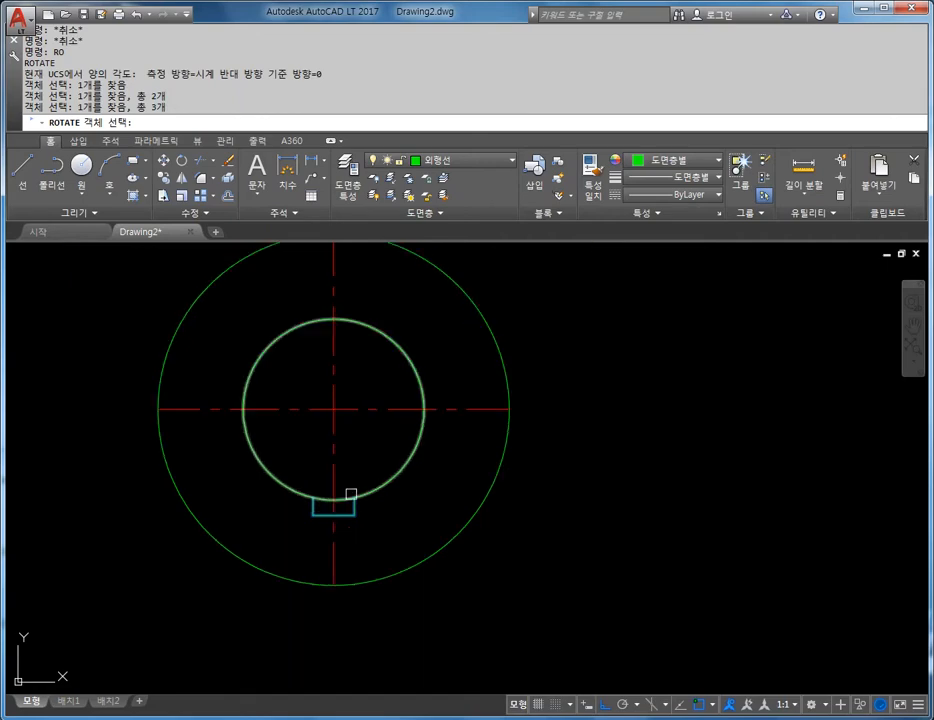
left_click(334, 439)
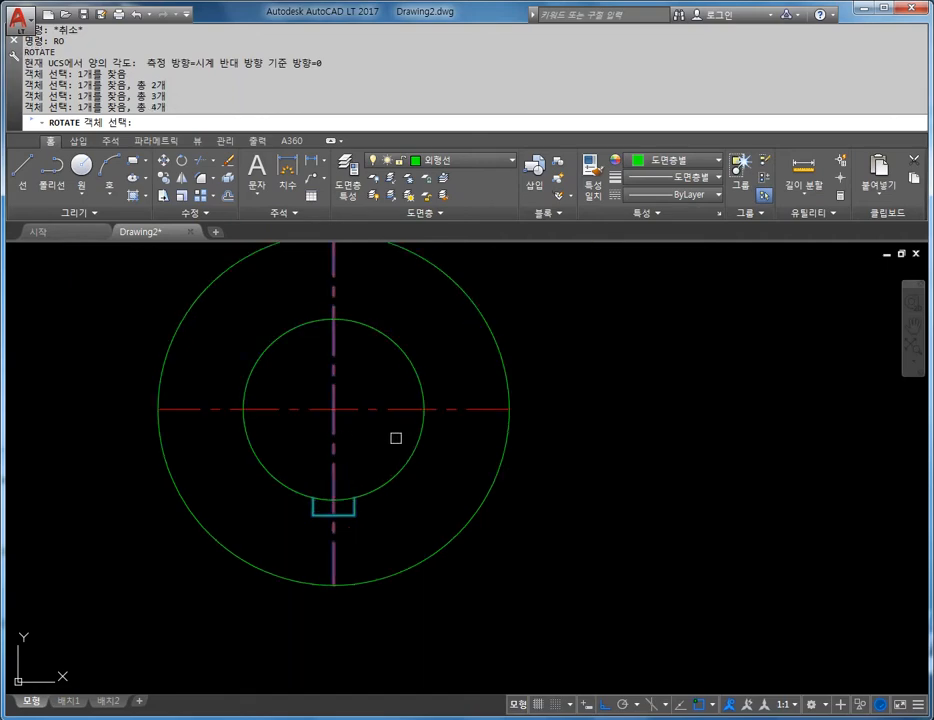
key("Return")
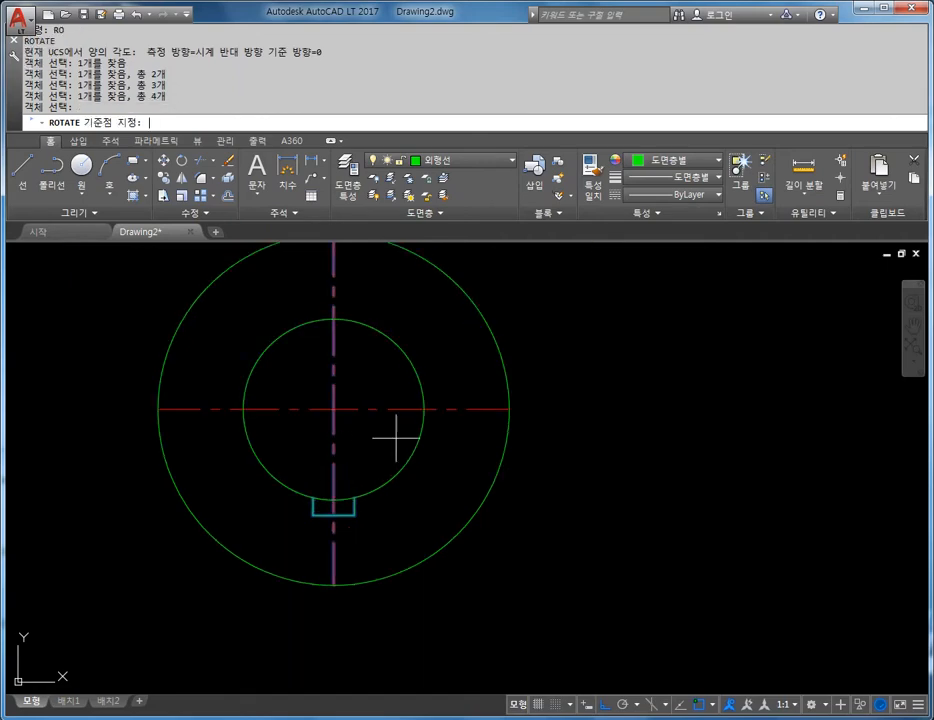
left_click(334, 409)
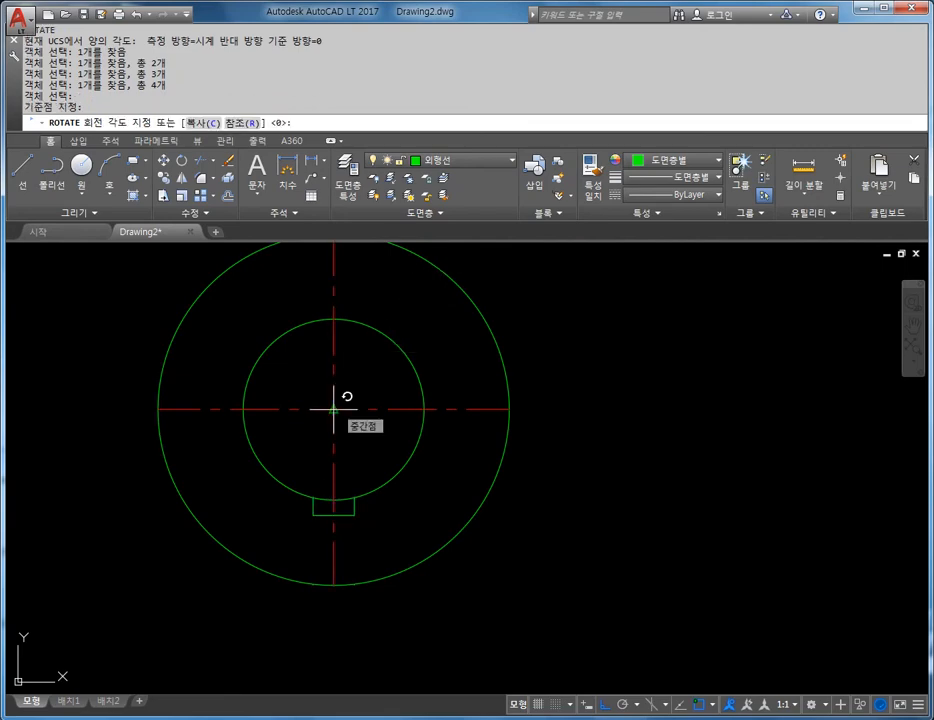
type("c")
key("Return")
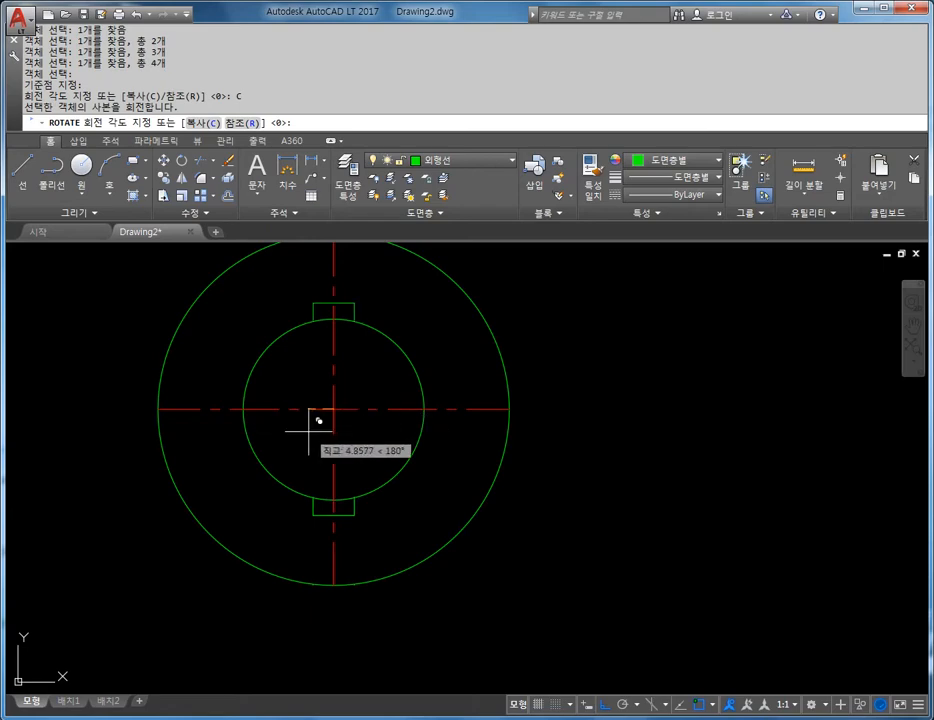
type("45")
key("Return")
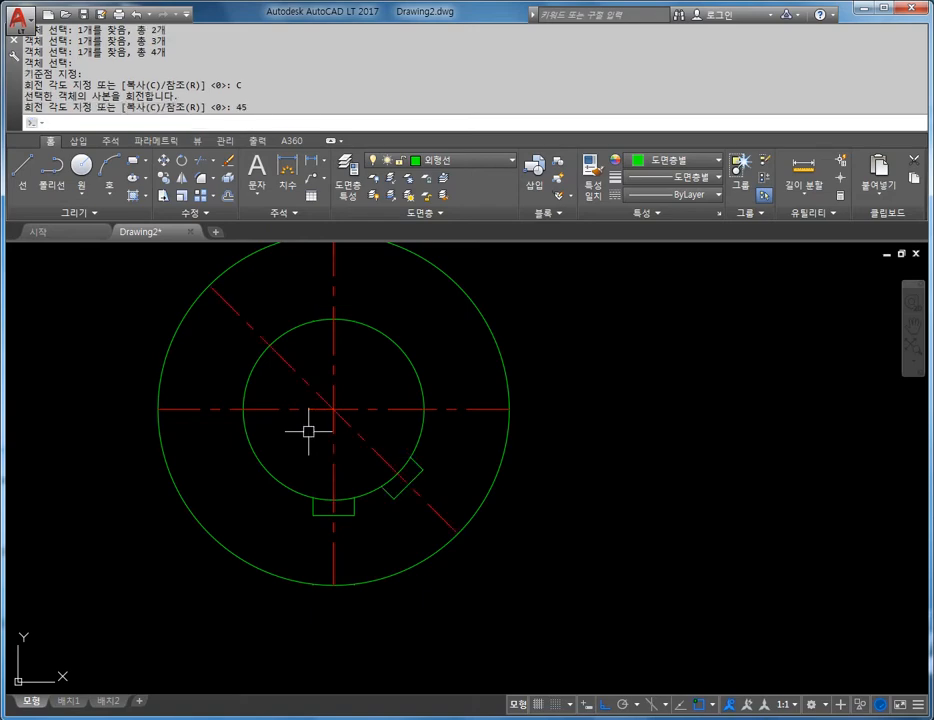
key("Escape")
key("Escape")
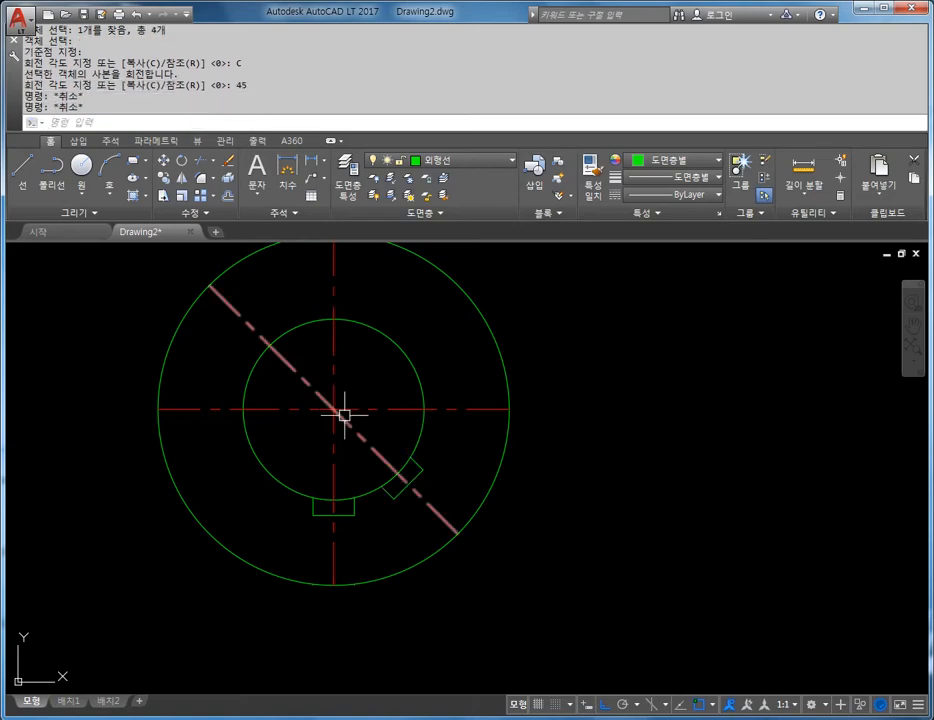
Step: Delete the three original keyway lines directly below the inner circle, keeping the rotated copy
scroll(354, 509, "up", 2)
key("Escape")
key("Escape")
left_click(318, 462)
key("Delete")
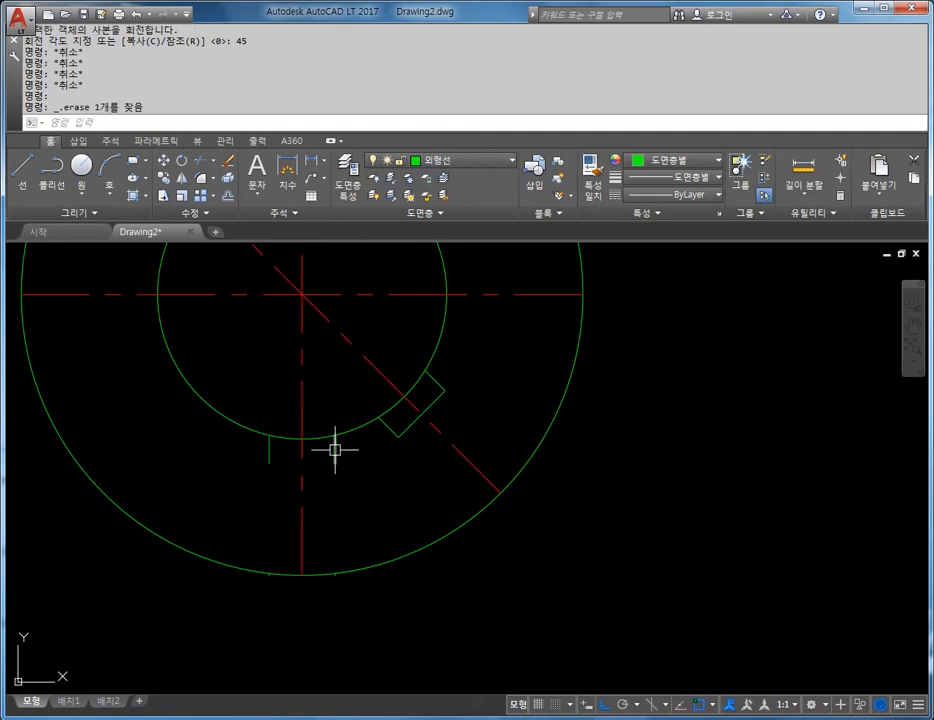
left_click(335, 449)
key("Delete")
left_click(270, 452)
key("Delete")
middle_click_drag(408, 400, 413, 419)
key("Escape")
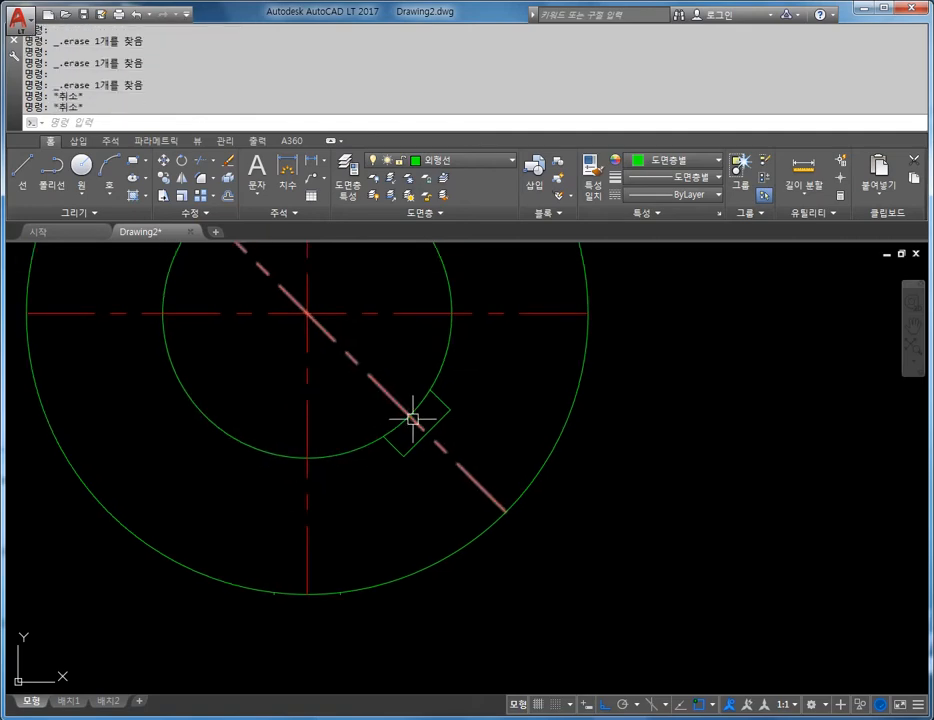
Step: Trim both pieces of the inner circle's arc across the opening of the rotated keyway
type("tr")
key("Return")
key("Return")
left_click(415, 414)
left_click(396, 418)
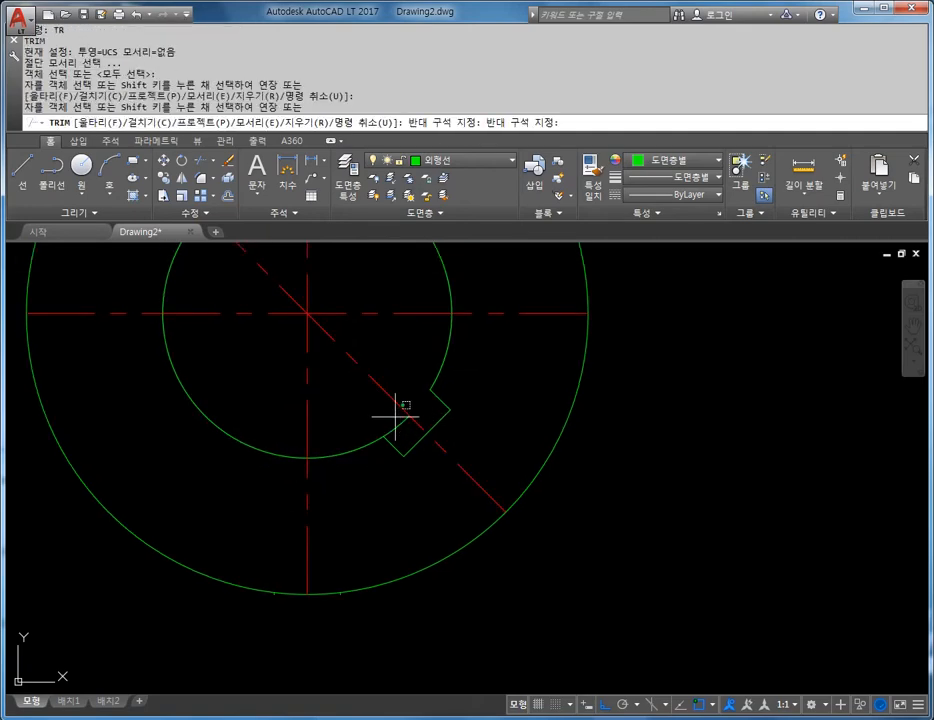
key("Escape")
key("Escape")
key("Escape")
type("TR")
key("Return")
key("Return")
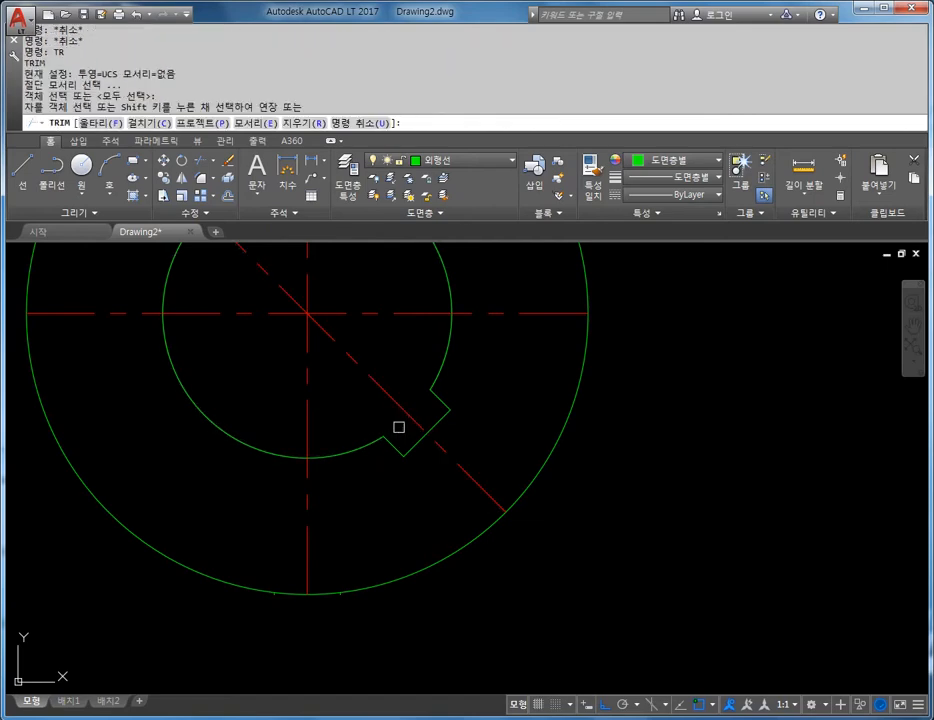
scroll(423, 417, "down", 4)
key("Escape")
key("Escape")
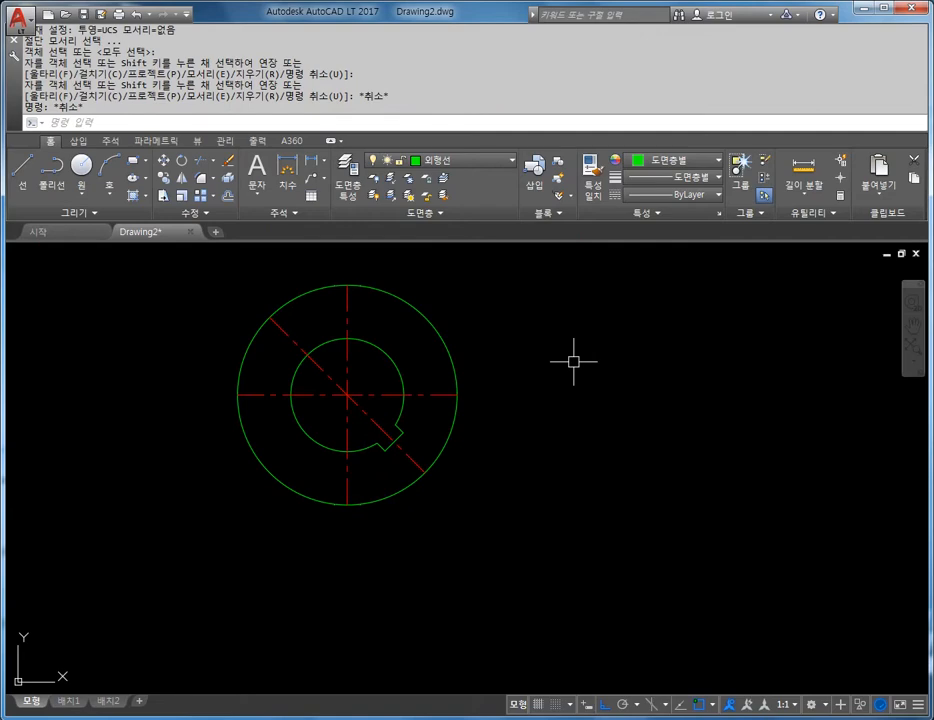
Step: Draw a horizontal projection line from the outer circle's right quadrant rightward into the empty area above the title block
scroll(440, 366, "down", 2)
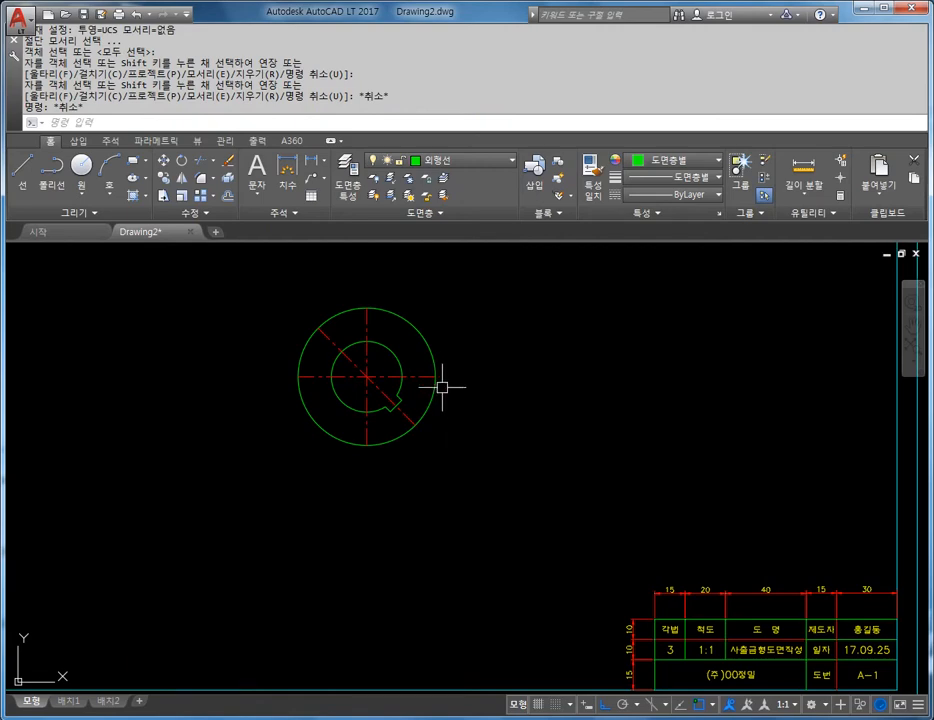
middle_click_drag(442, 481, 434, 461)
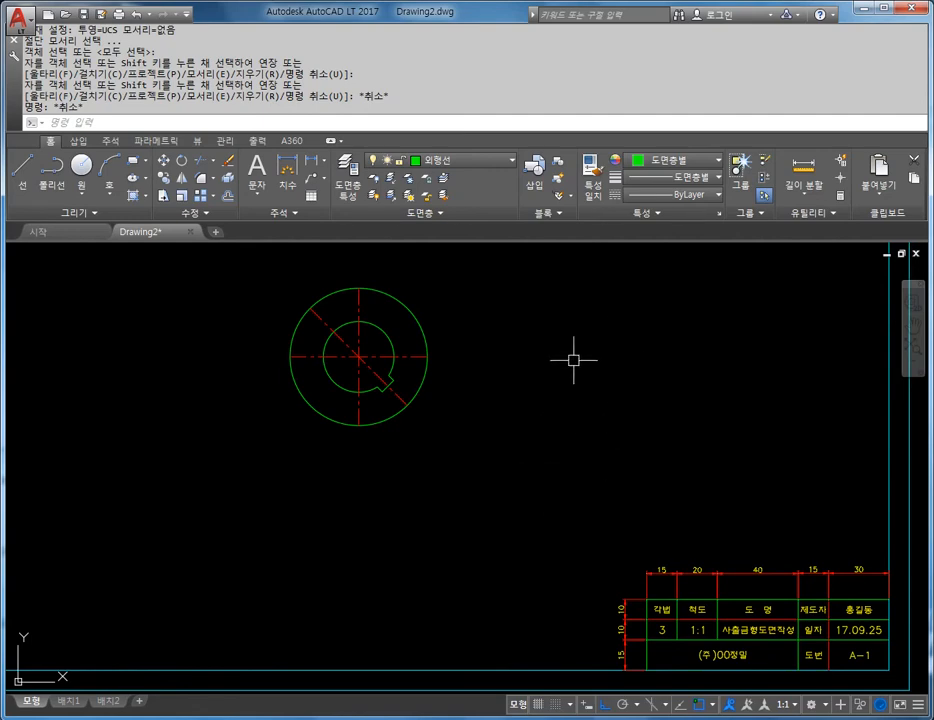
middle_click_drag(517, 417, 438, 377)
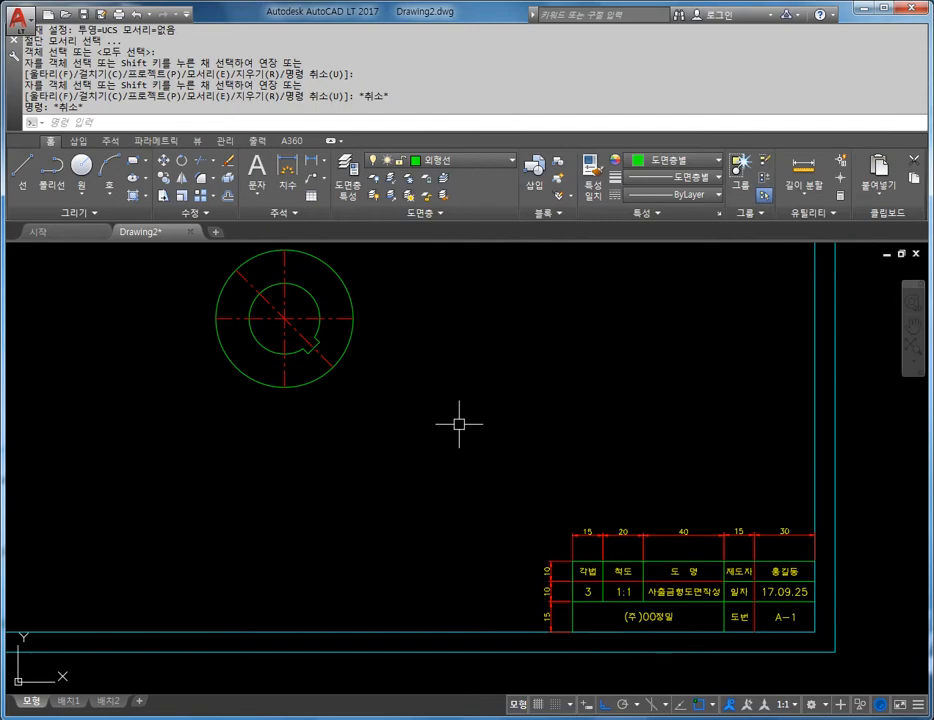
key("Escape")
key("Escape")
key("Escape")
key("Escape")
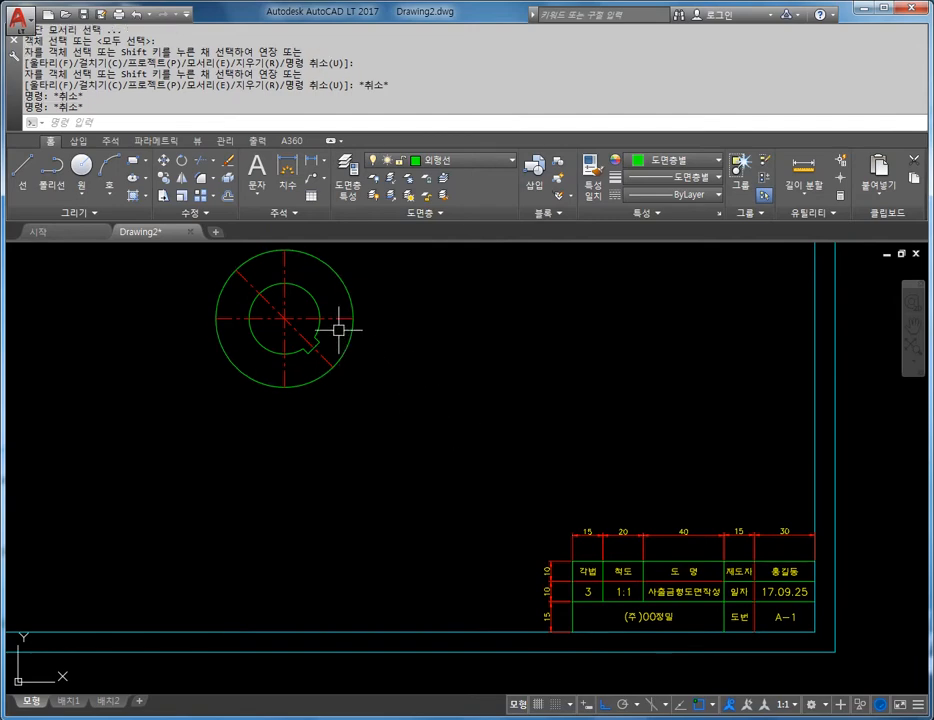
type("L")
key("Return")
left_click(284, 318)
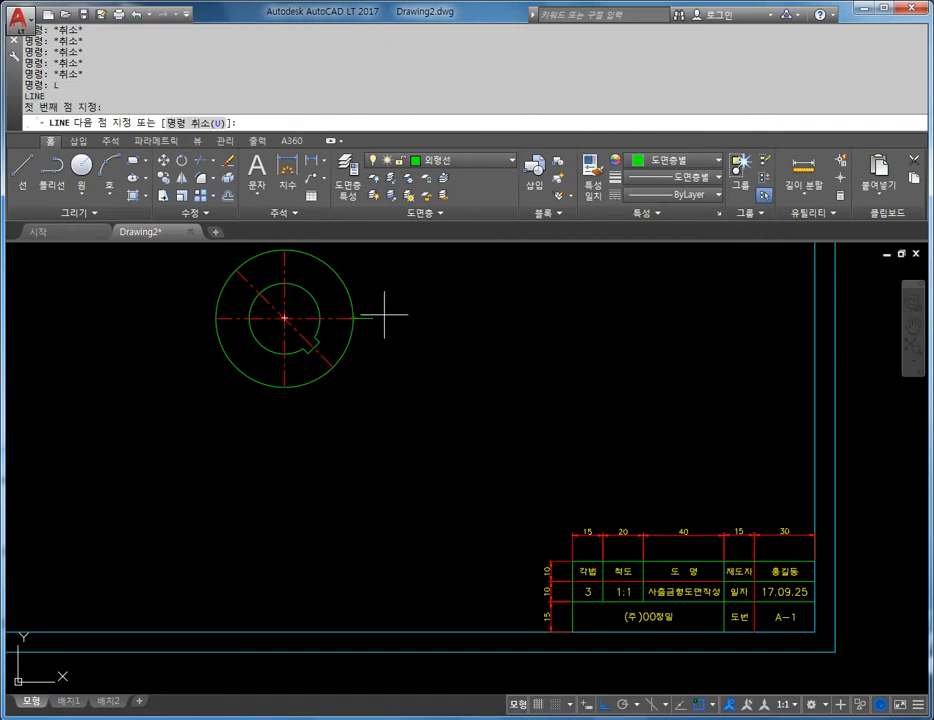
left_click(621, 314)
key("Escape")
key("Escape")
key("Escape")
key("Escape")
key("Escape")
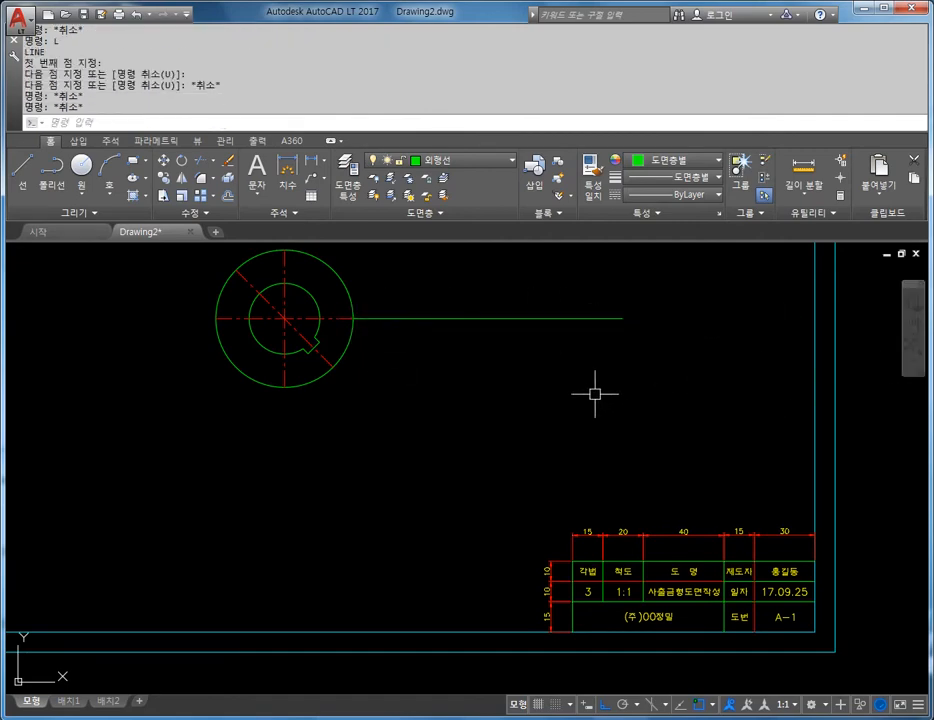
Step: Draw a vertical projection line from the outer circle's bottom quadrant downward, ending above the sheet frame
key("Return")
left_click(286, 390)
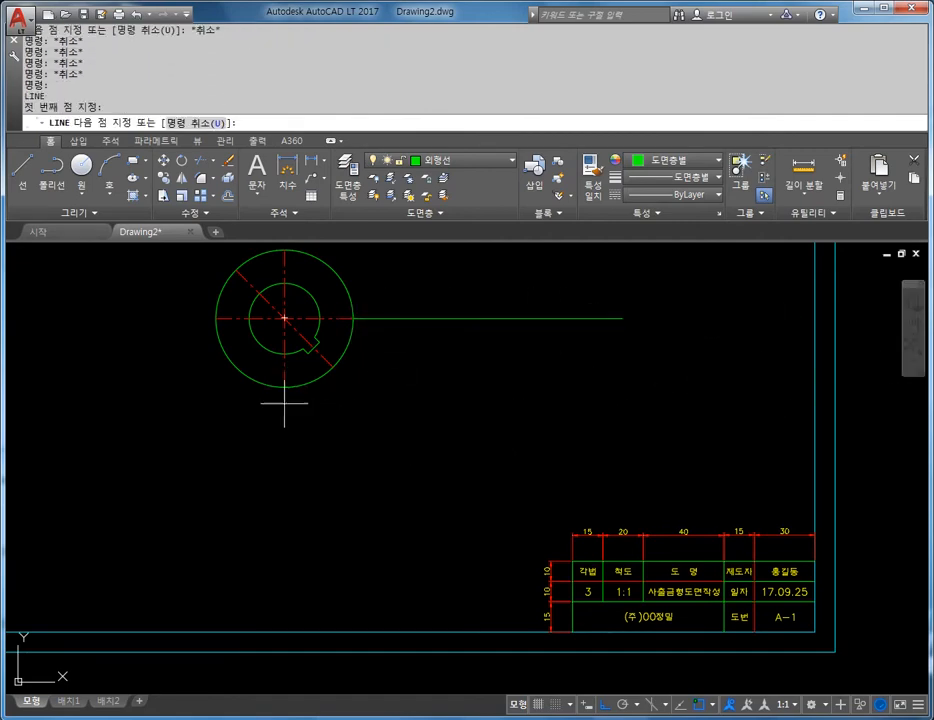
left_click(272, 557)
key("Escape")
key("Escape")
key("Escape")
Step: Offset the horizontal projection line downward by 28
type("o")
key("Return")
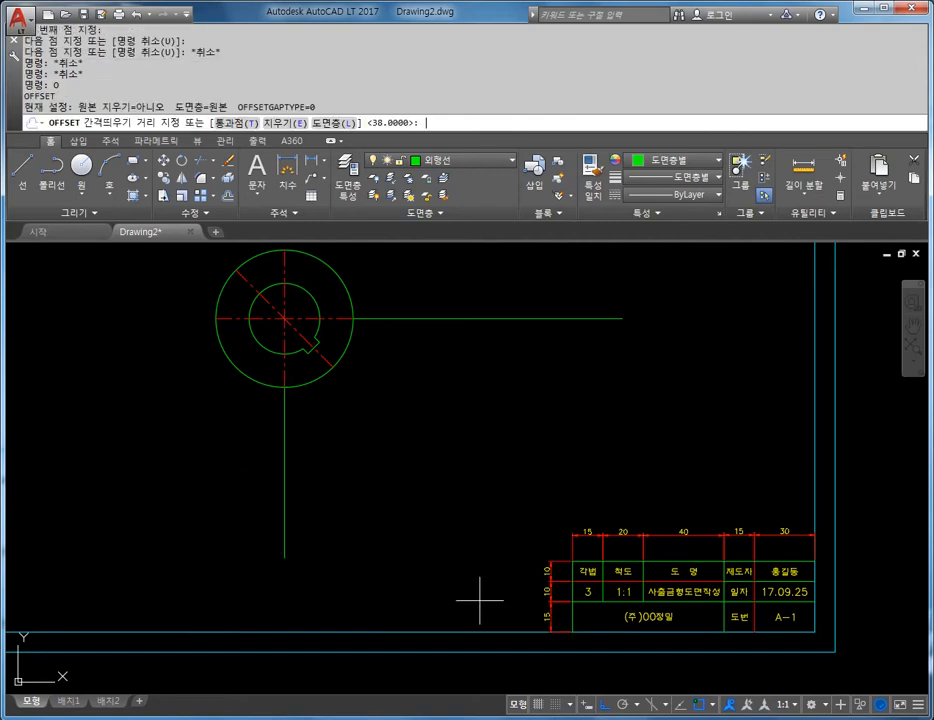
type("28")
key("Return")
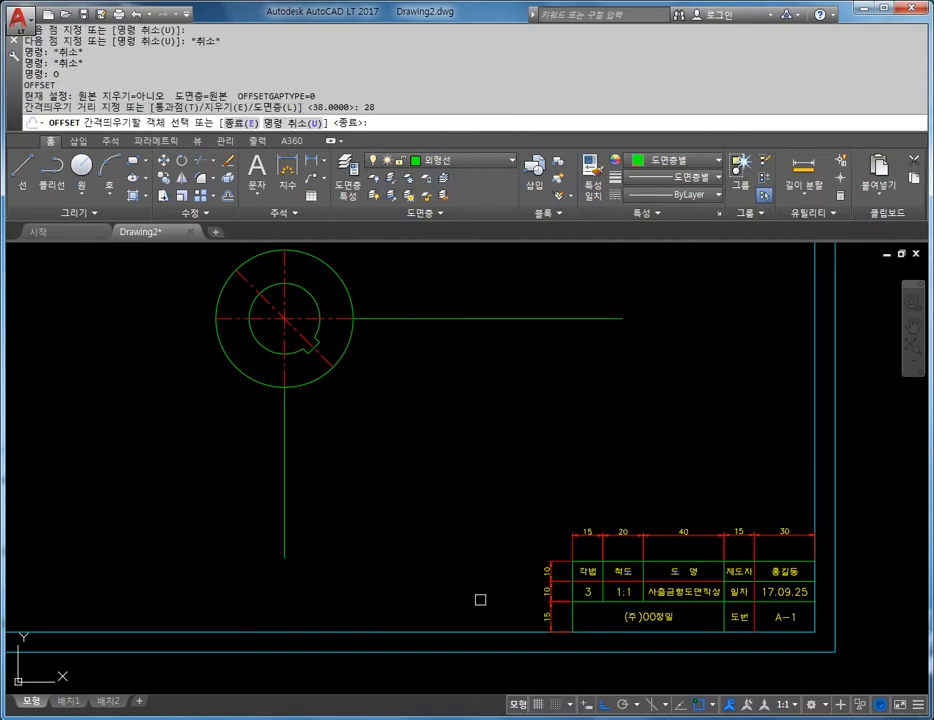
left_click(483, 321)
left_click(474, 440)
key("Escape")
key("Escape")
key("Escape")
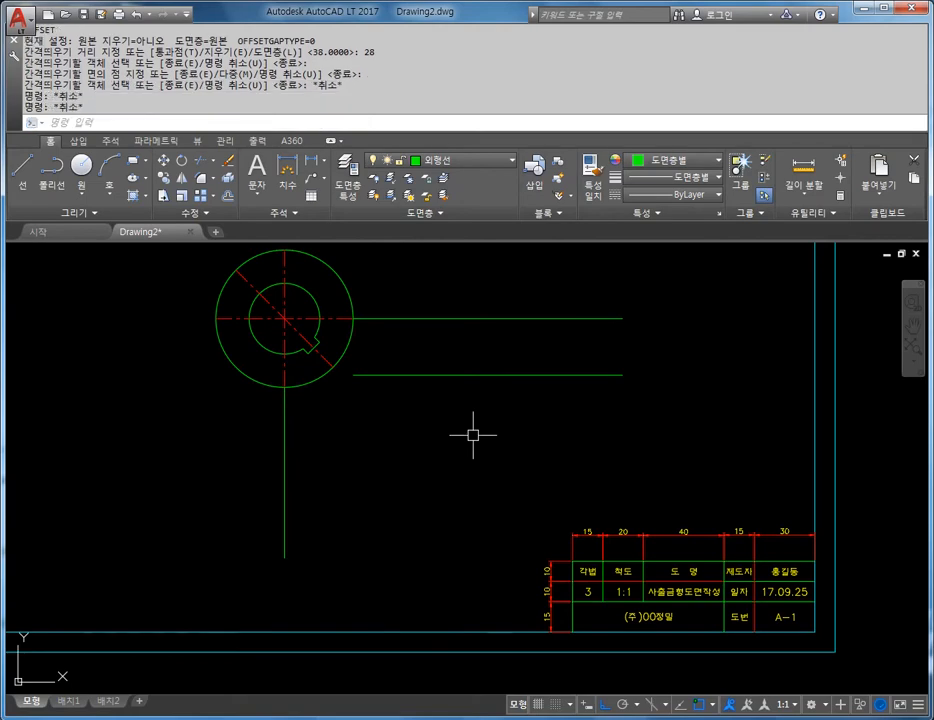
Step: Offset the vertical projection line below the large circle to the right by 97
type("o")
key("Return")
type("97")
key("Return")
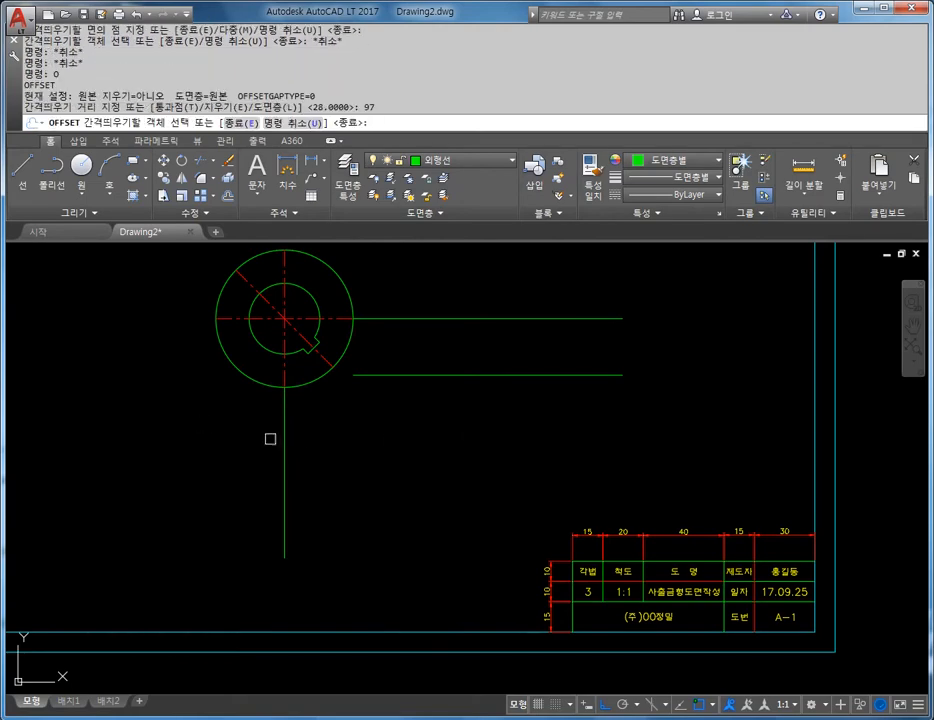
left_click(284, 440)
left_click(440, 427)
key("Escape")
key("Escape")
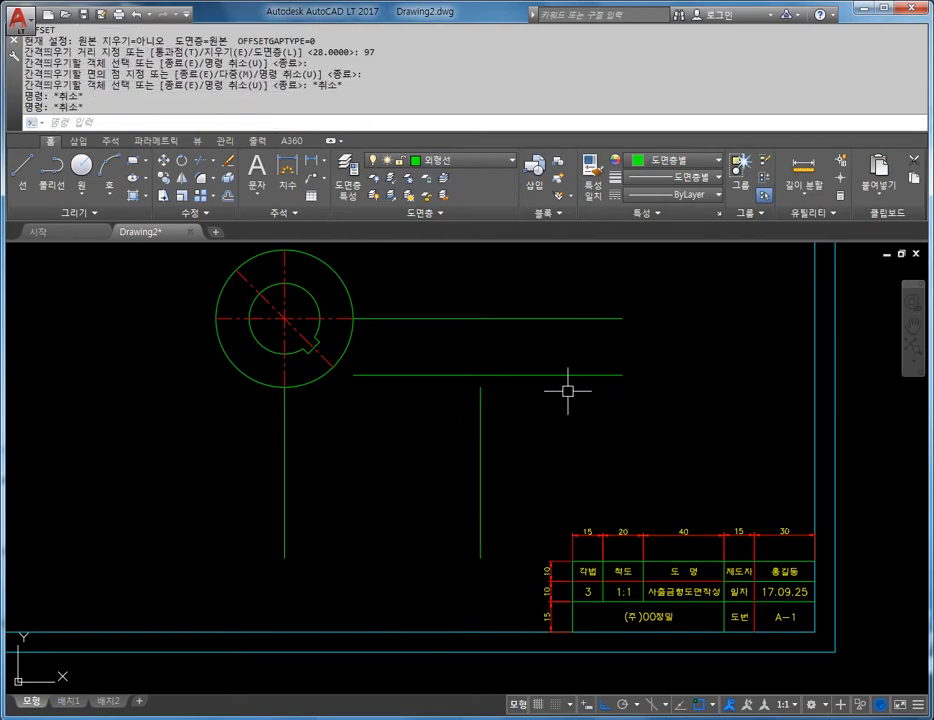
key("Escape")
key("Escape")
key("Escape")
key("Escape")
key("Escape")
key("Escape")
key("Escape")
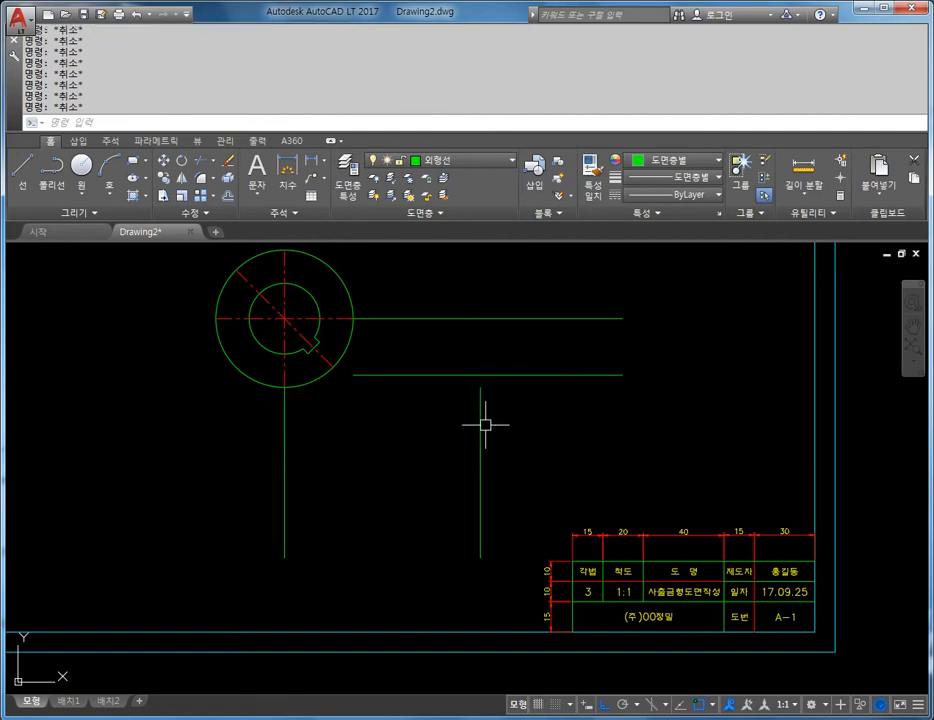
Step: Stretch the upper end of the offset vertical line upward by 20, past the lower horizontal line
left_click(483, 411)
left_click(480, 385)
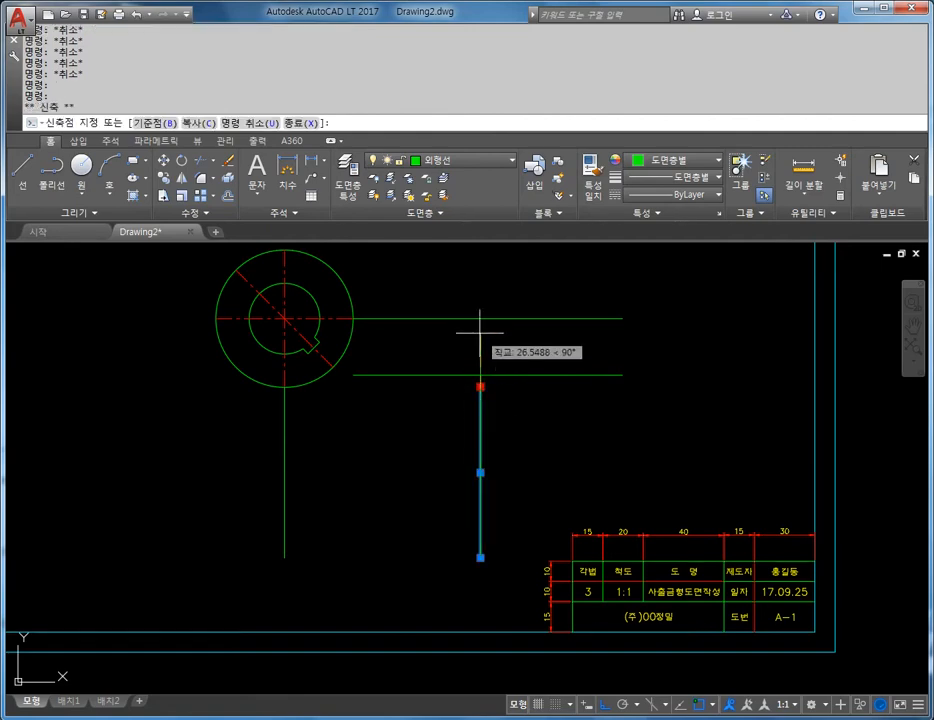
type("20")
key("Return")
key("Escape")
key("Escape")
key("Escape")
key("Escape")
key("Escape")
key("Escape")
key("Escape")
key("Escape")
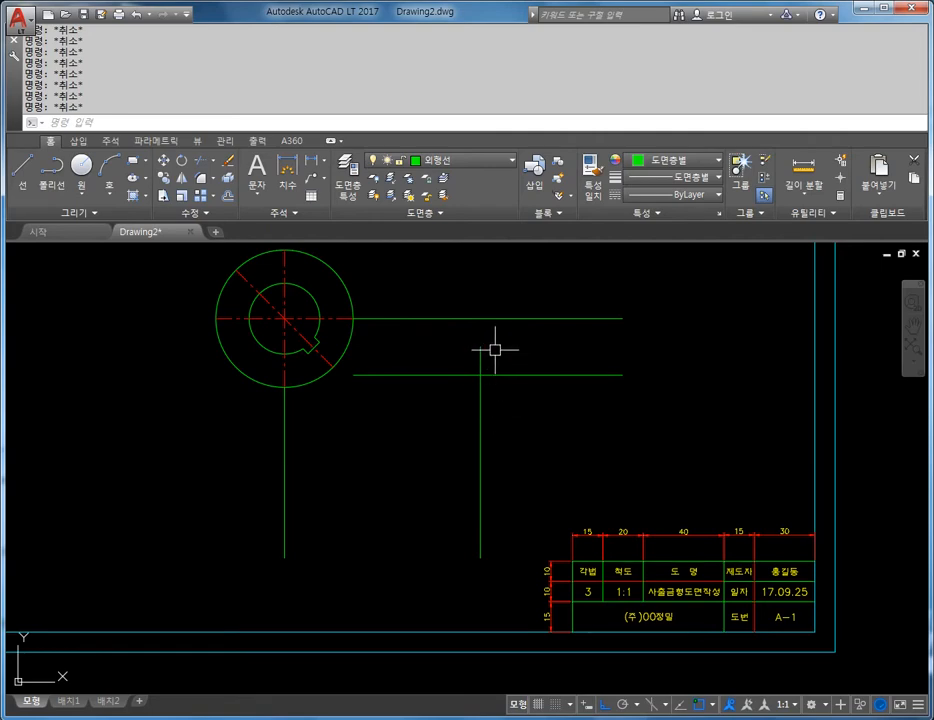
key("Return")
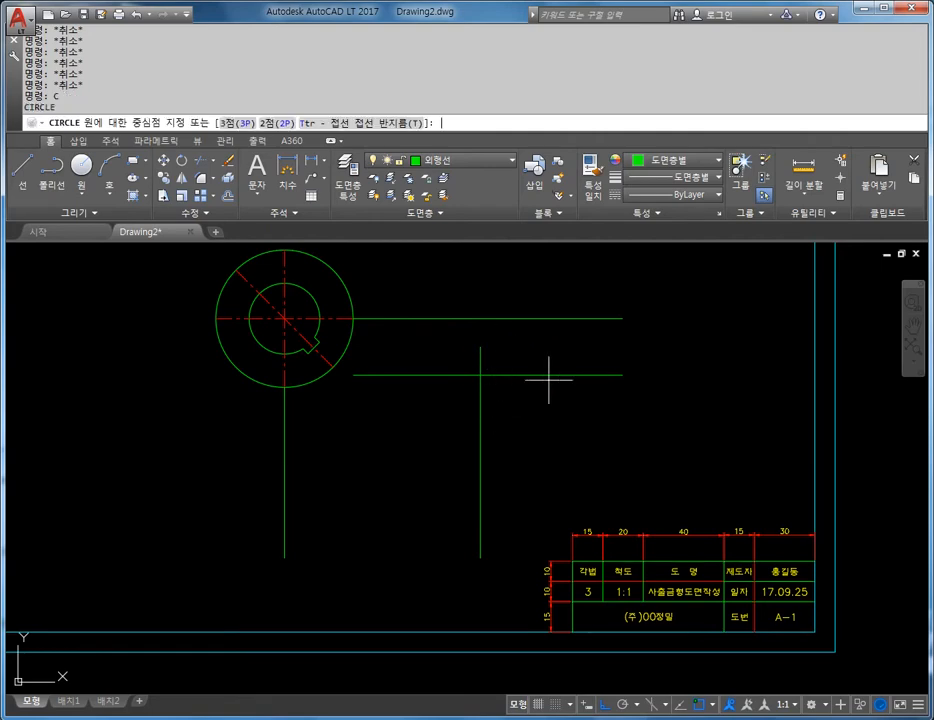
left_click(481, 375)
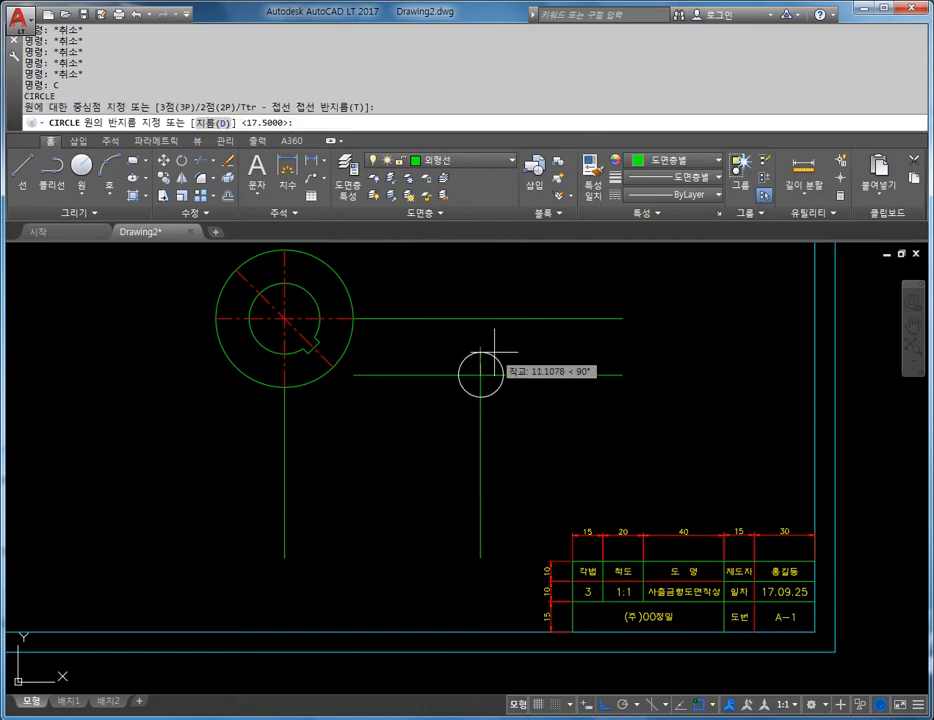
key("Escape")
key("Escape")
key("Escape")
Step: Draw a circle of diameter 32 centred on the intersection of the two offset lines
type("c")
key("Return")
scroll(458, 356, "up", 5)
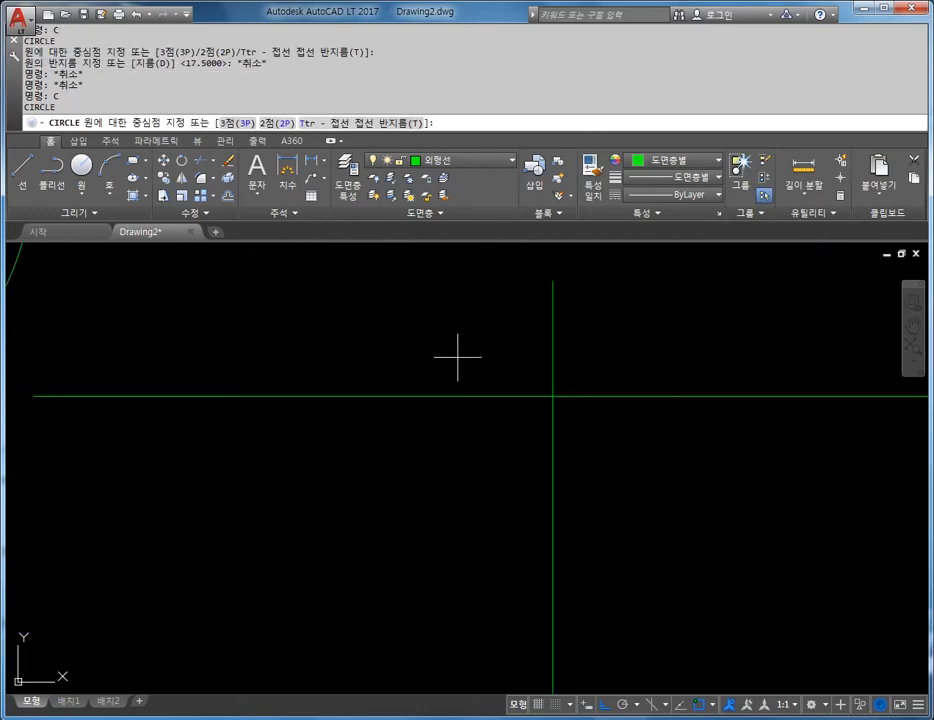
left_click(552, 396)
type("d")
key("Return")
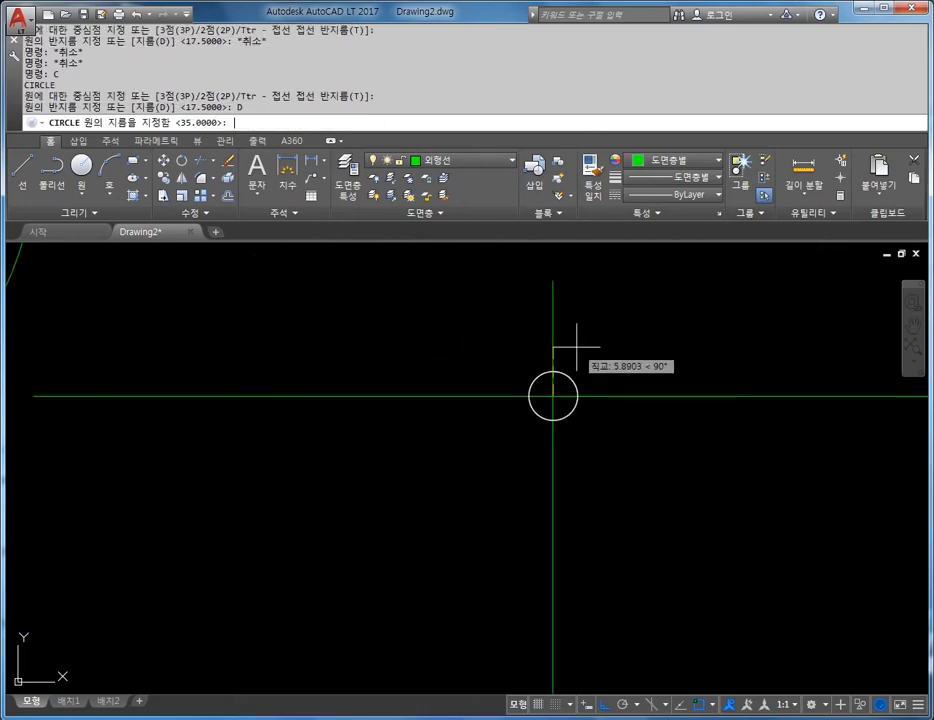
type("32")
key("Return")
Step: Draw a concentric circle of diameter 16 inside the 32 diameter circle
key("Return")
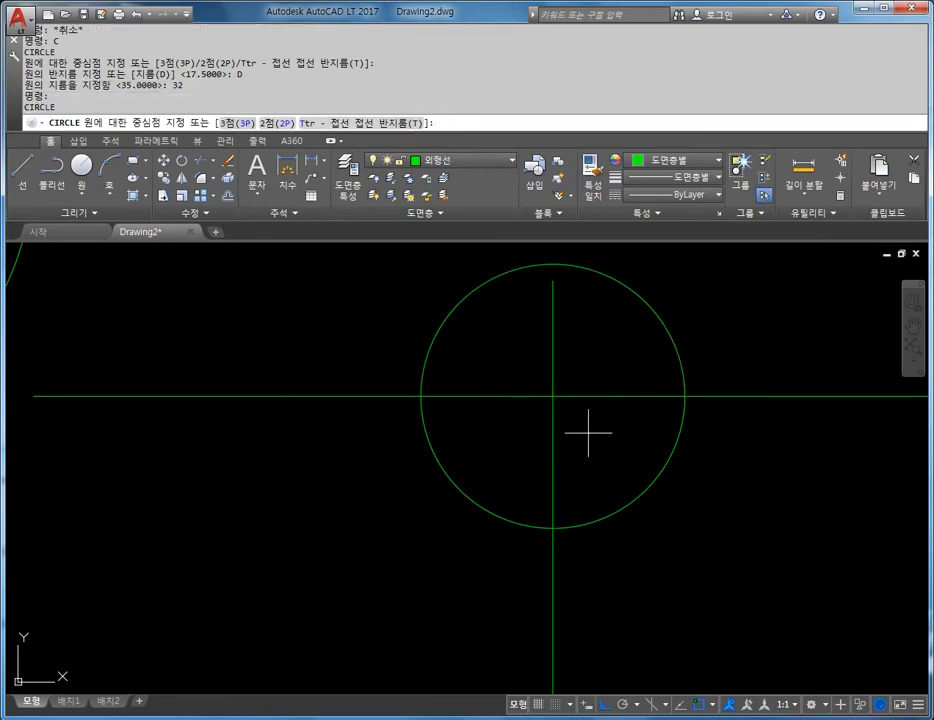
left_click(554, 395)
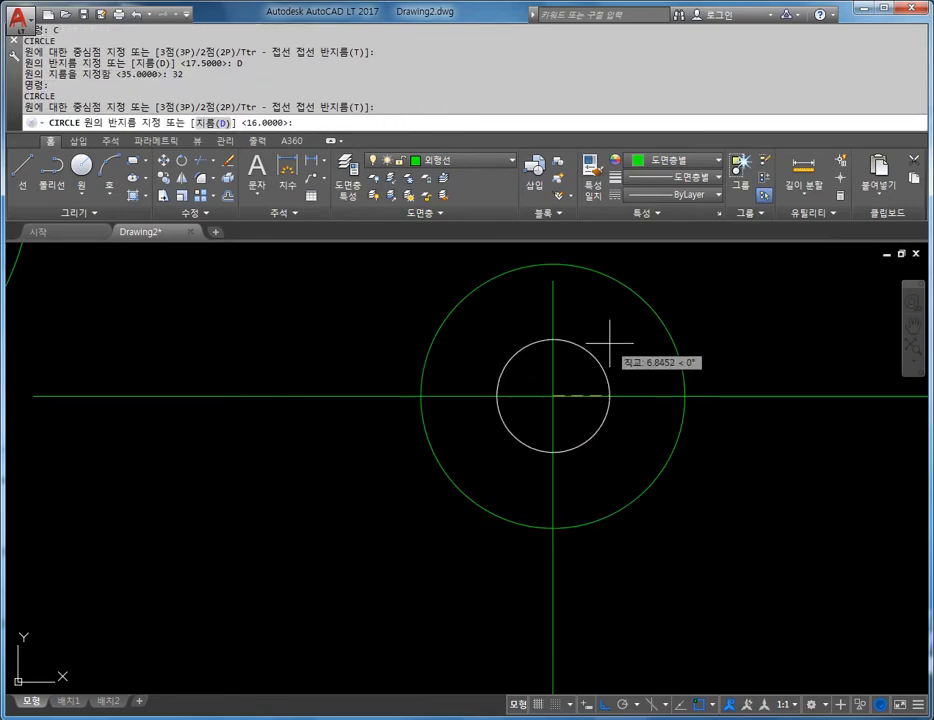
type("D")
key("Return")
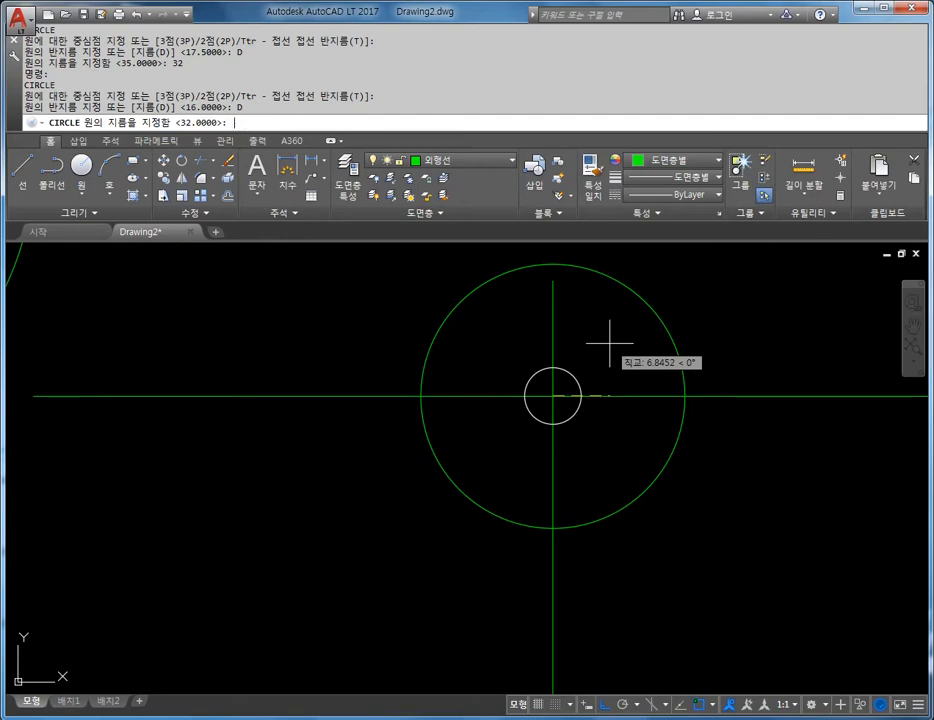
type("16")
key("Return")
key("Escape")
key("Escape")
scroll(609, 342, "down", 5)
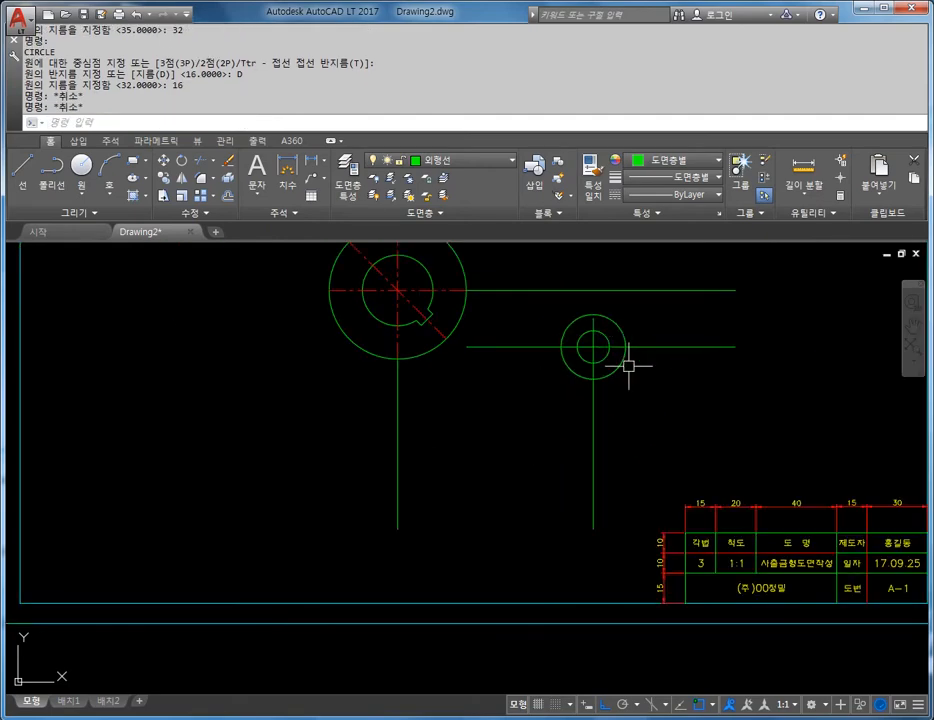
Step: Delete the original horizontal and vertical projection lines that start at the large circle's quadrants
middle_click_drag(625, 365, 517, 425)
key("Escape")
key("Escape")
key("Escape")
left_click(438, 360)
key("Escape")
key("Escape")
key("Escape")
left_click(417, 349)
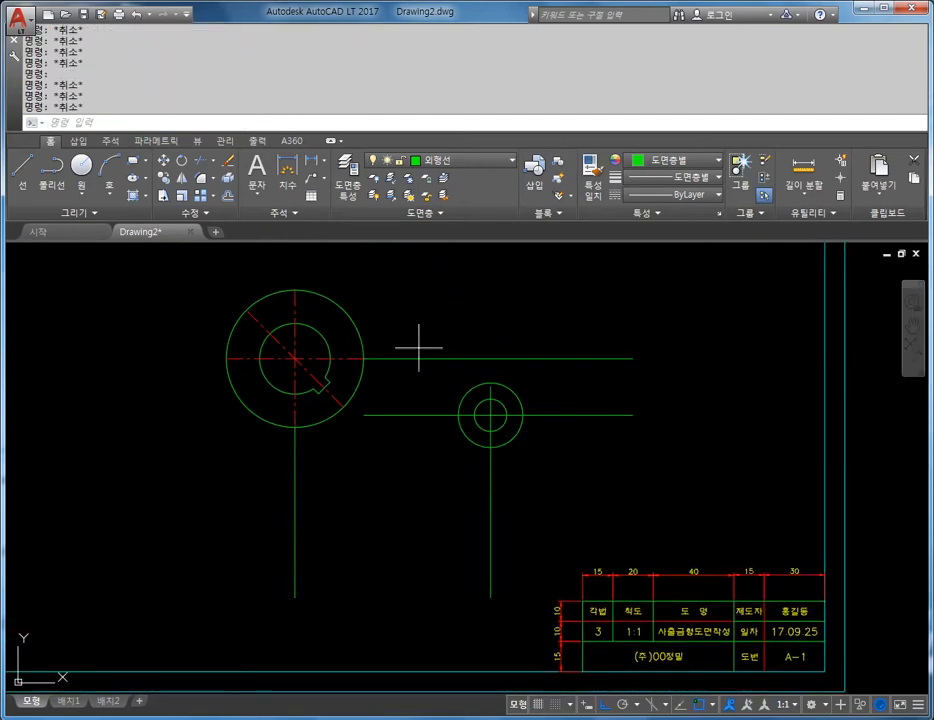
key("Escape")
key("Escape")
left_click(417, 355)
key("Escape")
left_click(425, 358)
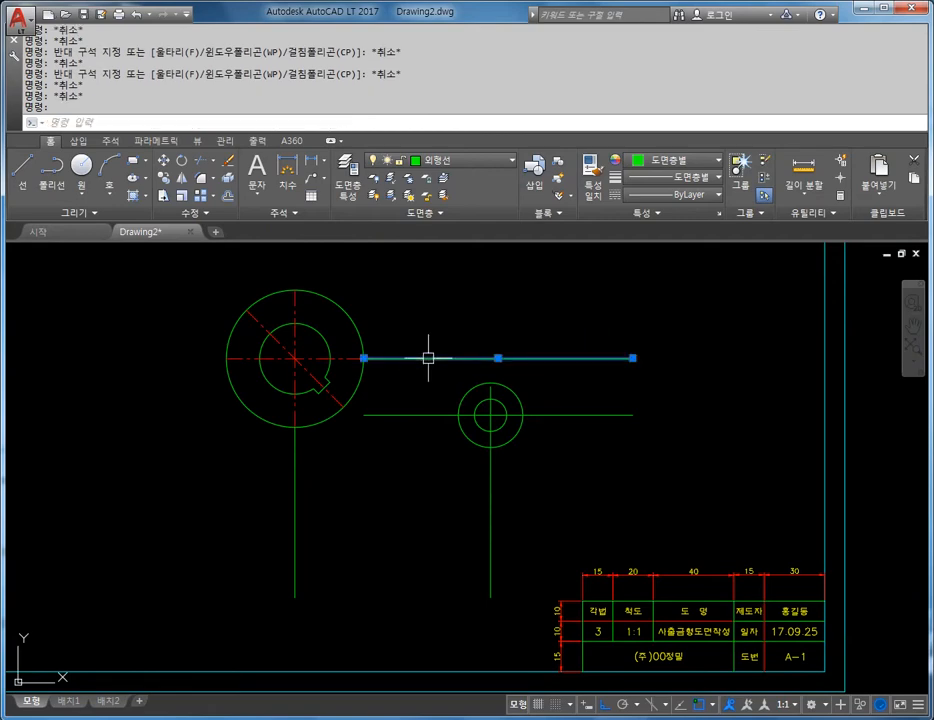
key("Delete")
left_click(296, 475)
key("Delete")
Step: Stretch the upper end of the remaining vertical line about 20 upward, beyond the small view's outer circle
scroll(486, 446, "up", 4)
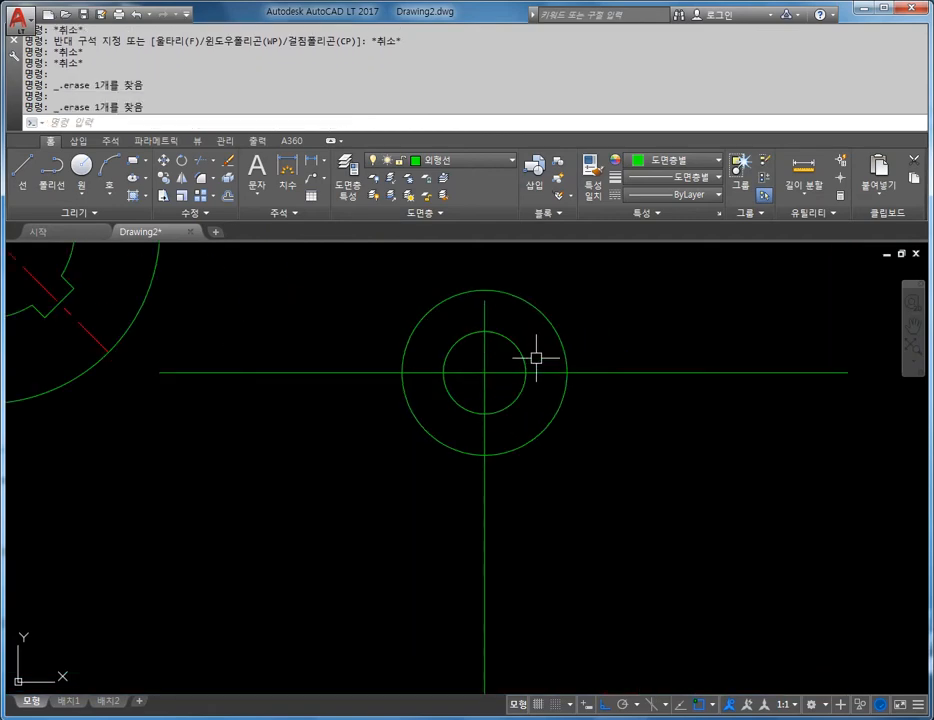
middle_click_drag(480, 297, 468, 388)
left_click(468, 388)
left_click(471, 386)
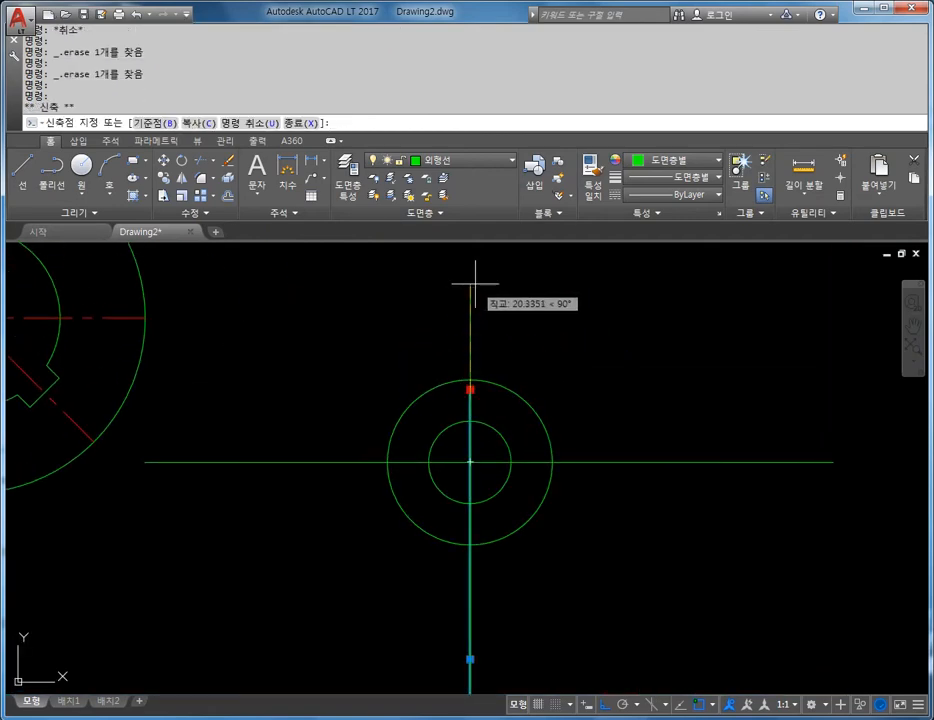
left_click(479, 285)
key("Escape")
scroll(557, 414, "down", 2)
key("Escape")
key("Escape")
key("Escape")
Step: Trim the horizontal and vertical lines on all four sides outside the 32 diameter circle
type("TR")
key("space")
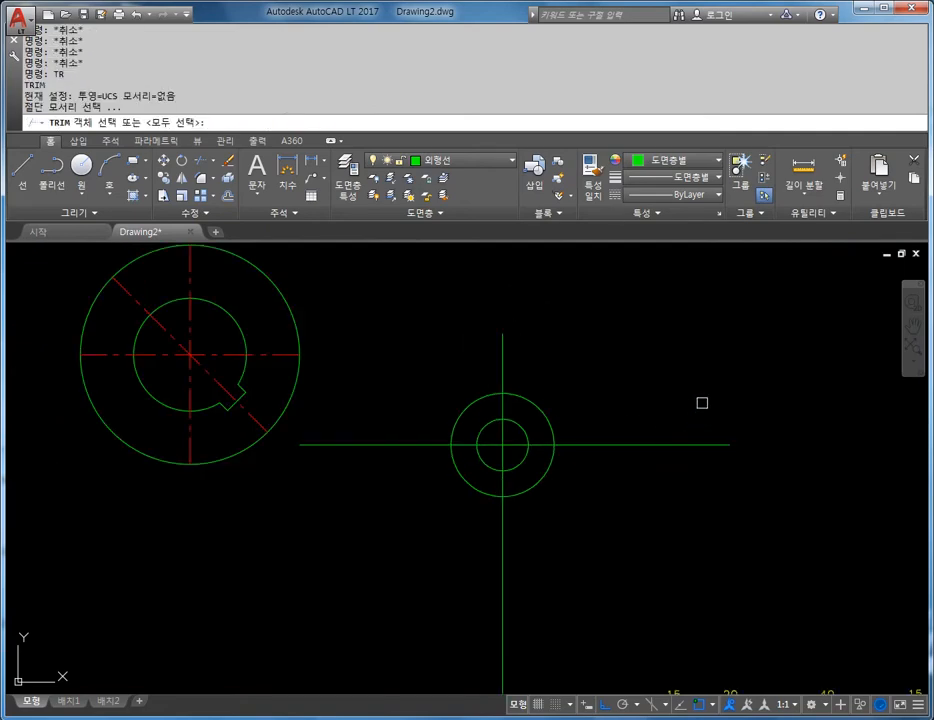
key("space")
left_click(702, 403)
left_click(632, 528)
left_click(573, 617)
left_click(436, 606)
left_click(408, 401)
left_click(365, 526)
left_click(571, 308)
left_click(434, 358)
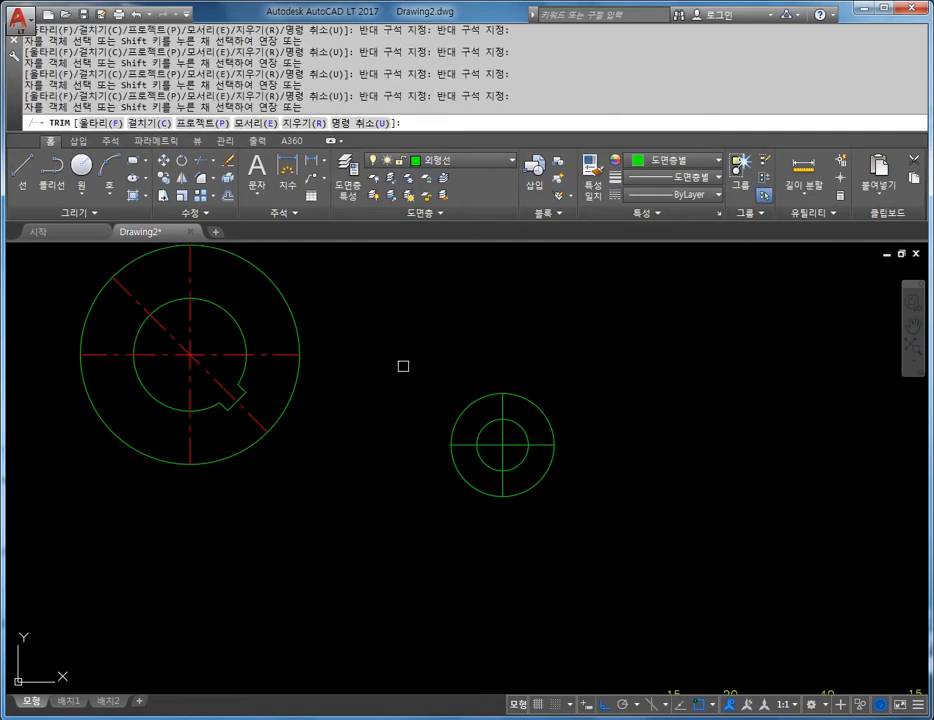
key("Escape")
key("Escape")
Step: Move the two crossing lines inside the small circles to the 중심선 layer
middle_click_drag(430, 417, 505, 338)
scroll(506, 373, "up", 4)
left_click(715, 323)
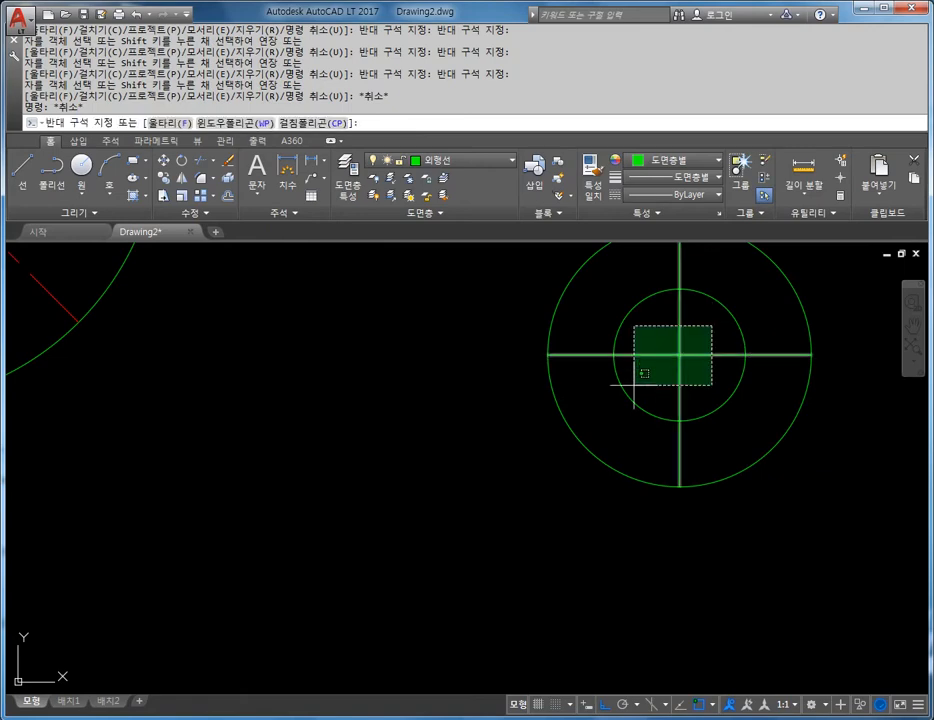
left_click(625, 388)
left_click(465, 160)
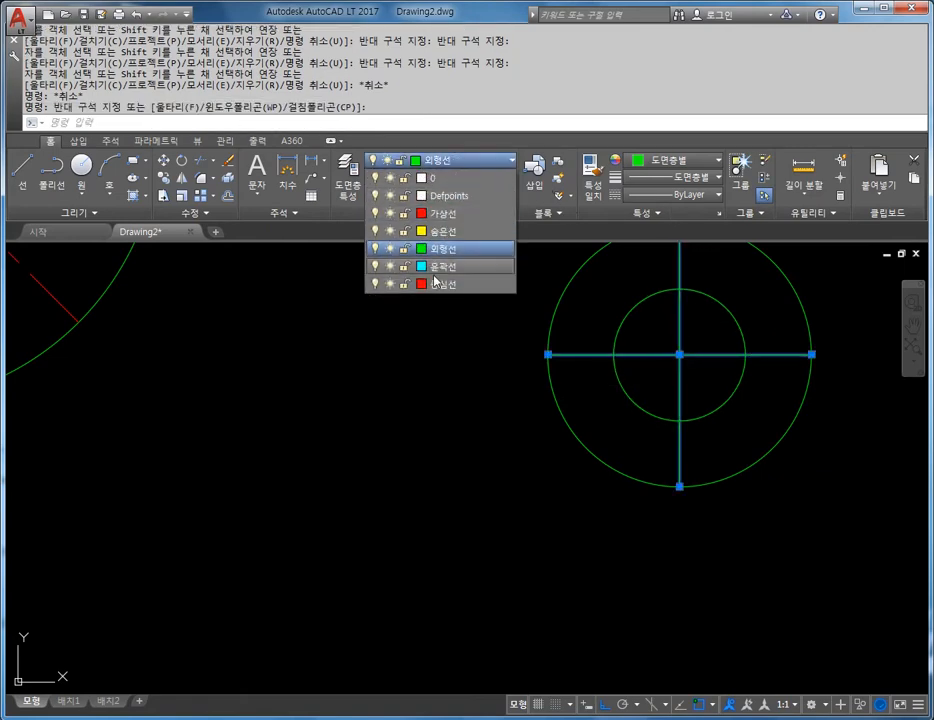
left_click(432, 317)
key("Escape")
scroll(517, 355, "down", 4)
key("Escape")
scroll(518, 355, "down", 3)
scroll(484, 357, "up", 3)
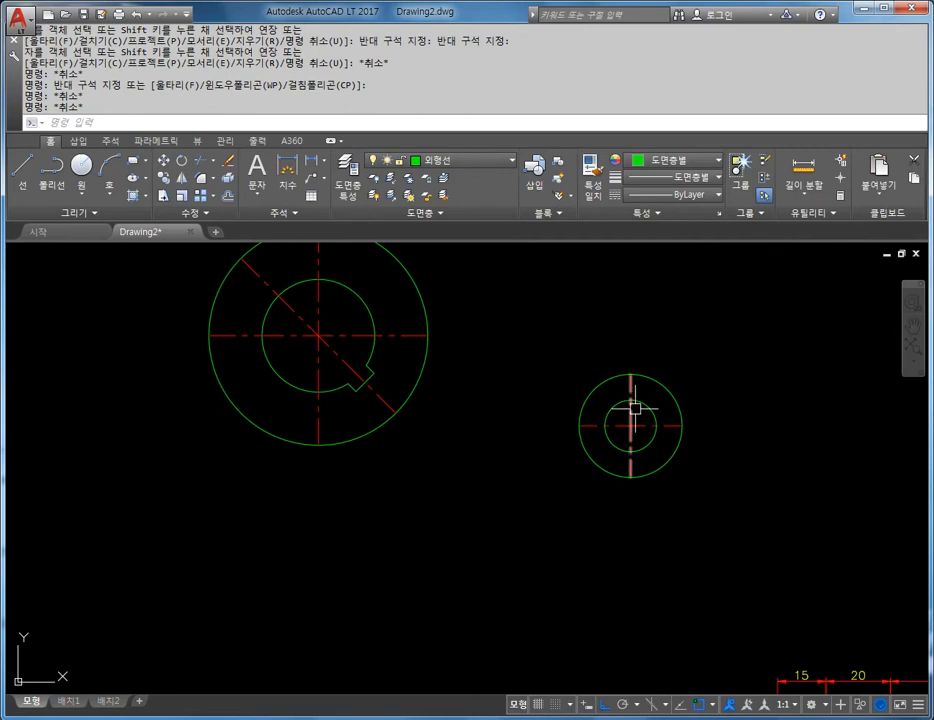
Step: Add a horizontal linear dimension between the large and small views' vertical centre lines, placed below both circles
middle_click_drag(600, 442, 599, 422)
left_click(312, 161)
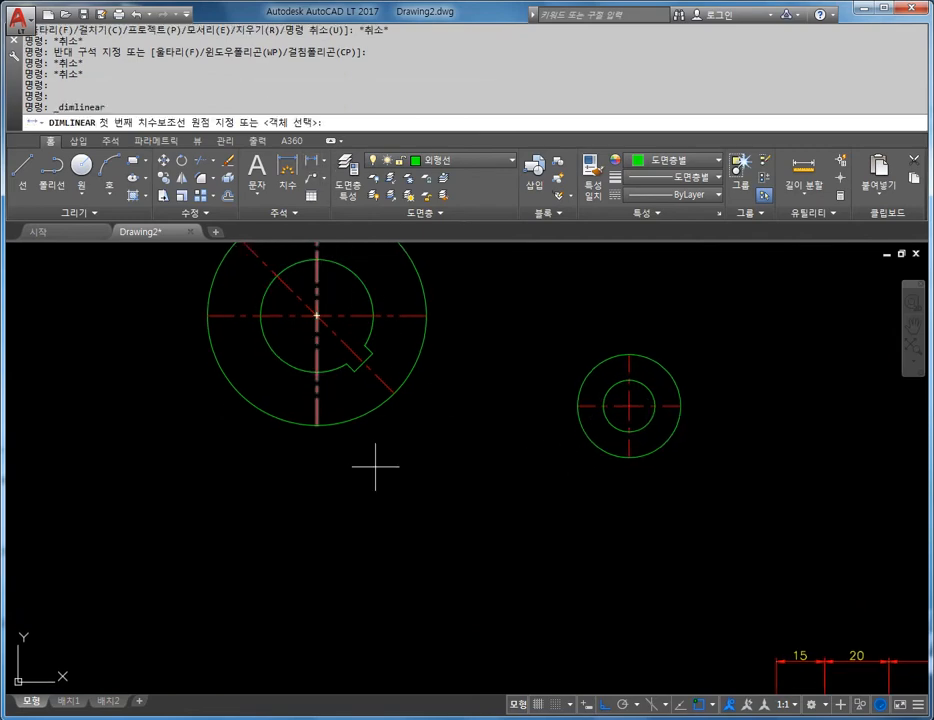
left_click(316, 428)
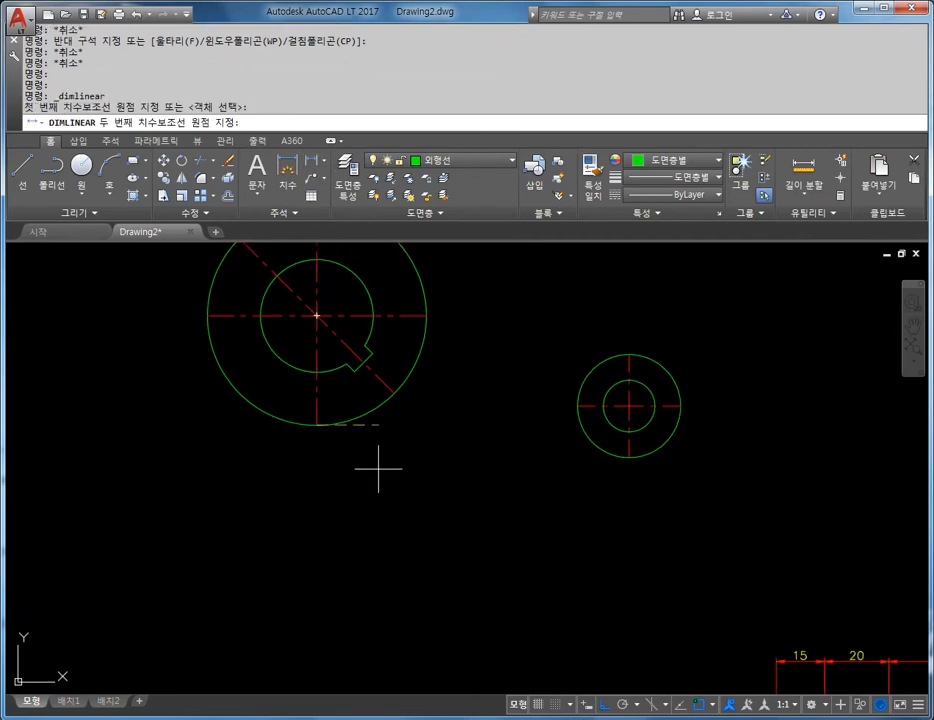
left_click(620, 462)
middle_click_drag(604, 586, 590, 470)
left_click(552, 580)
Step: Add a vertical linear dimension between the two views' horizontal centre lines, placed right of the small circles
middle_click_drag(557, 401, 537, 522)
key("Return")
left_click(394, 325)
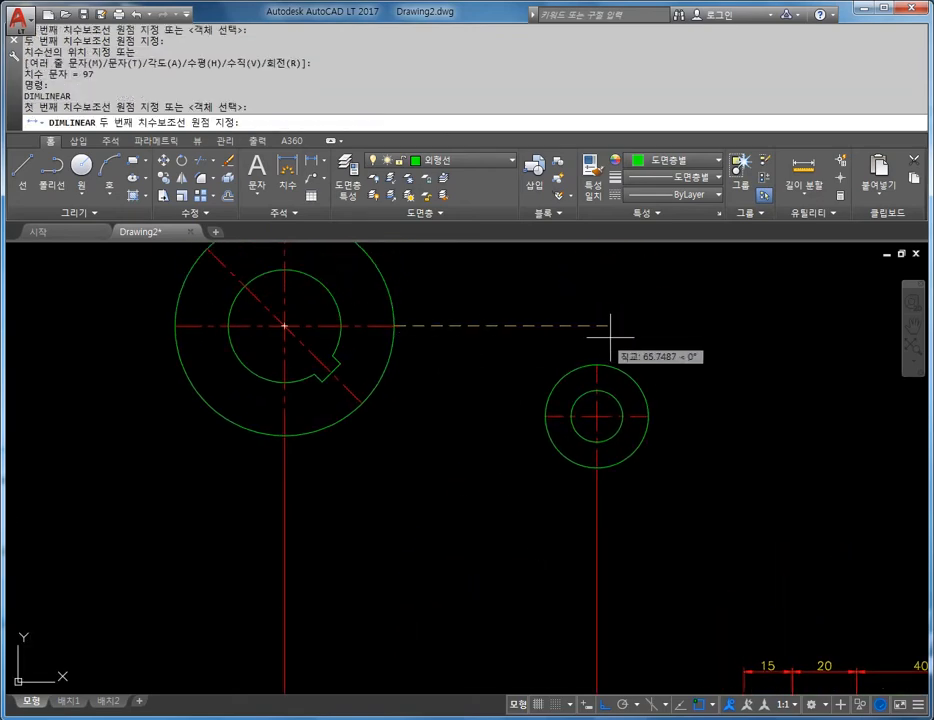
left_click(650, 413)
left_click(745, 378)
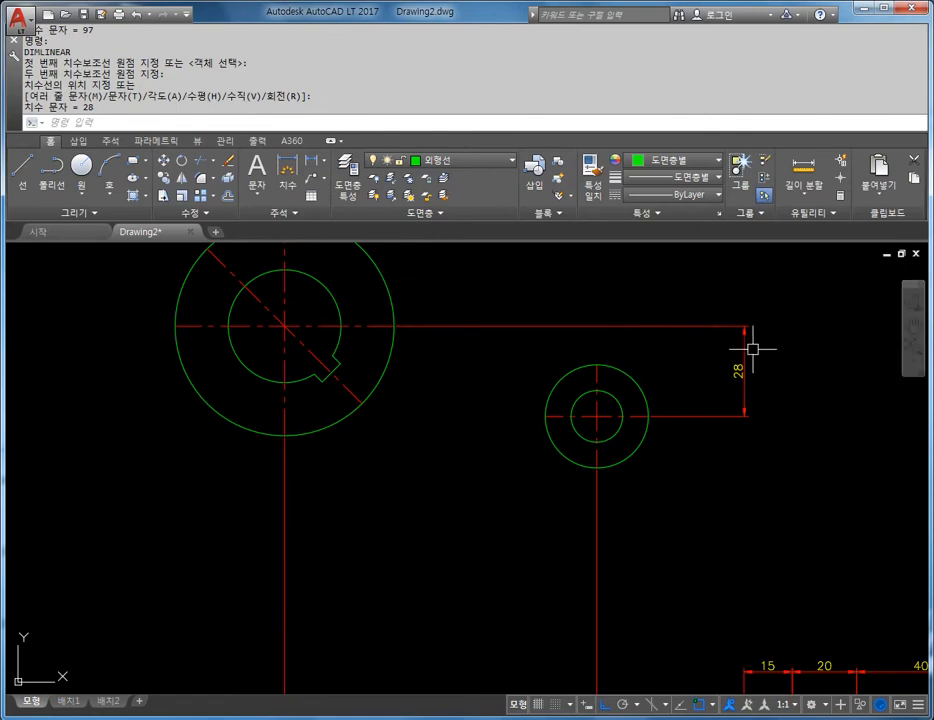
Step: Delete the vertical and horizontal linear dimensions between the two circle views
middle_click_drag(686, 330, 567, 382)
key("Escape")
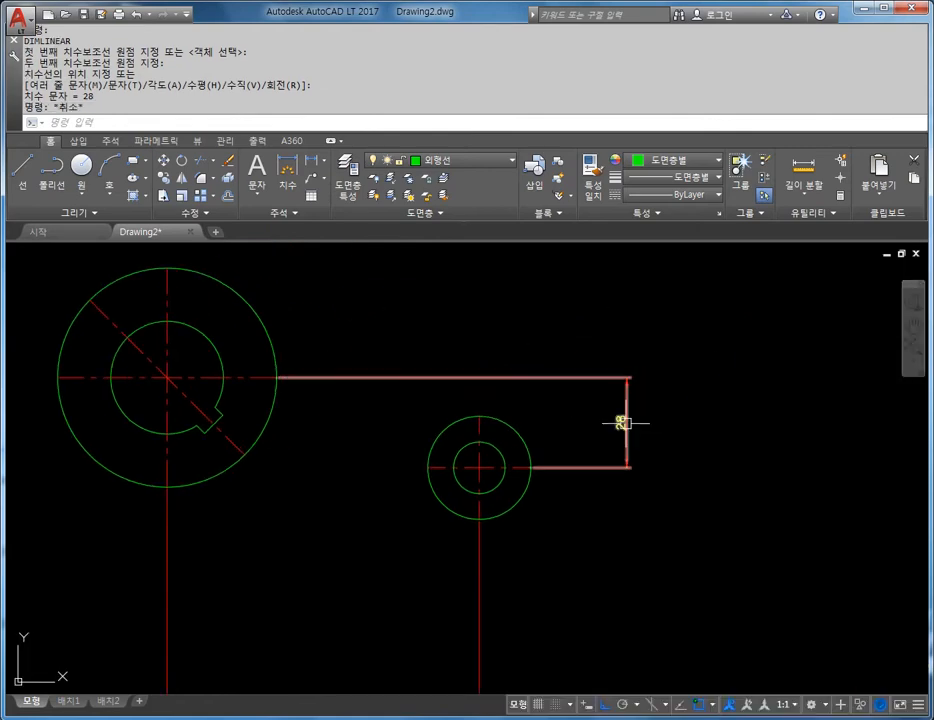
left_click(625, 423)
key("Delete")
middle_click_drag(625, 495, 640, 369)
scroll(526, 488, "down", 3)
key("Escape")
left_click(443, 567)
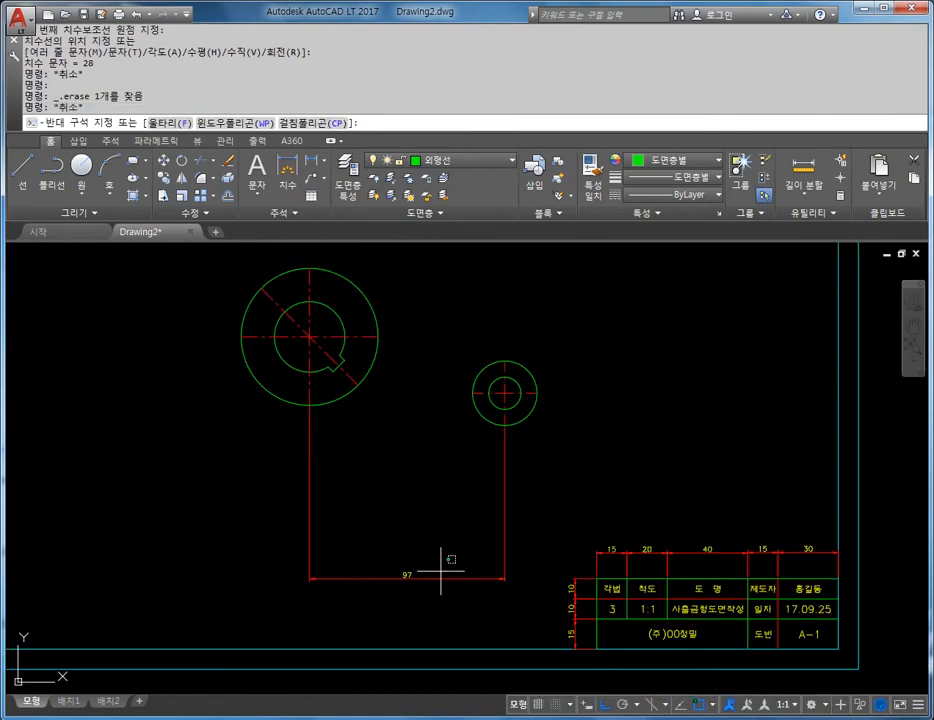
left_click(420, 588)
key("Delete")
Step: Draw a circle of radius 26 tangent to the large outer circle and the small view's outer circle
scroll(421, 440, "up", 3)
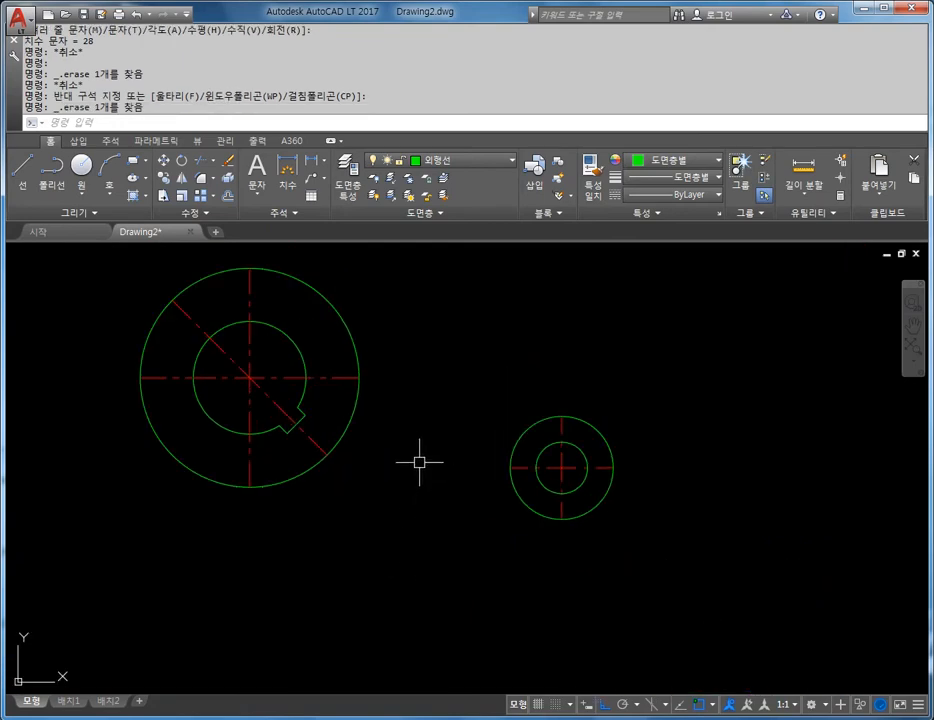
middle_click_drag(421, 463, 446, 432)
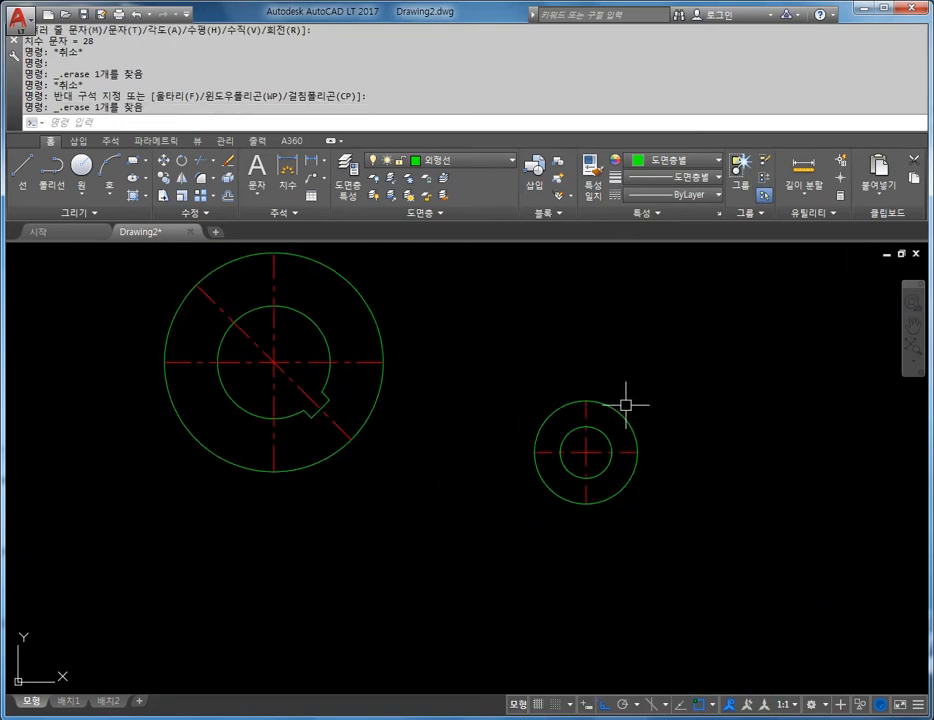
key("Escape")
key("Escape")
key("Escape")
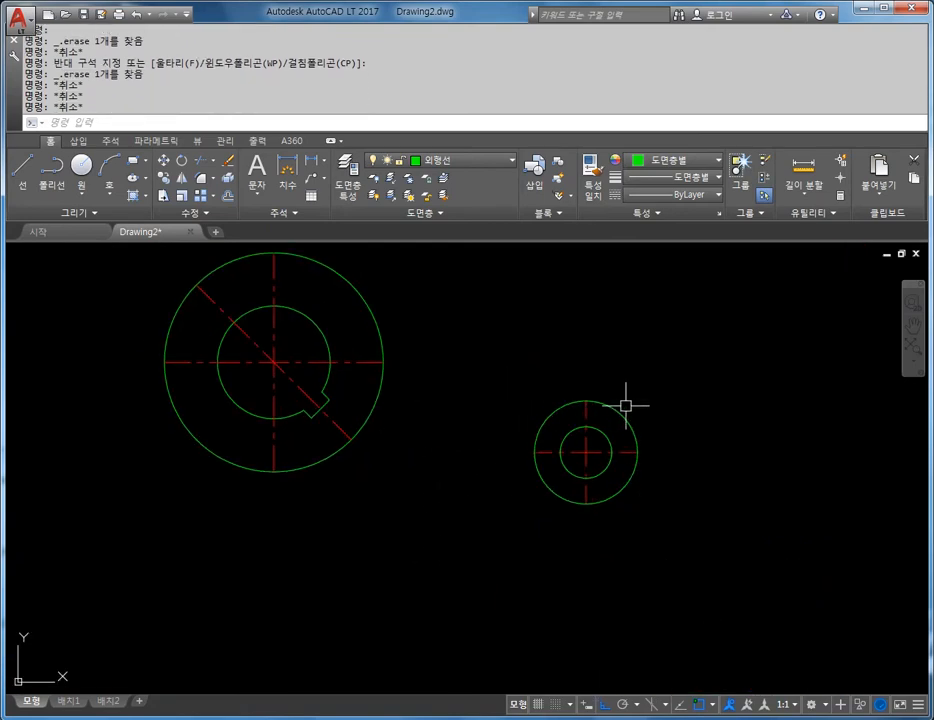
type("c")
key("Return")
type("T")
key("Return")
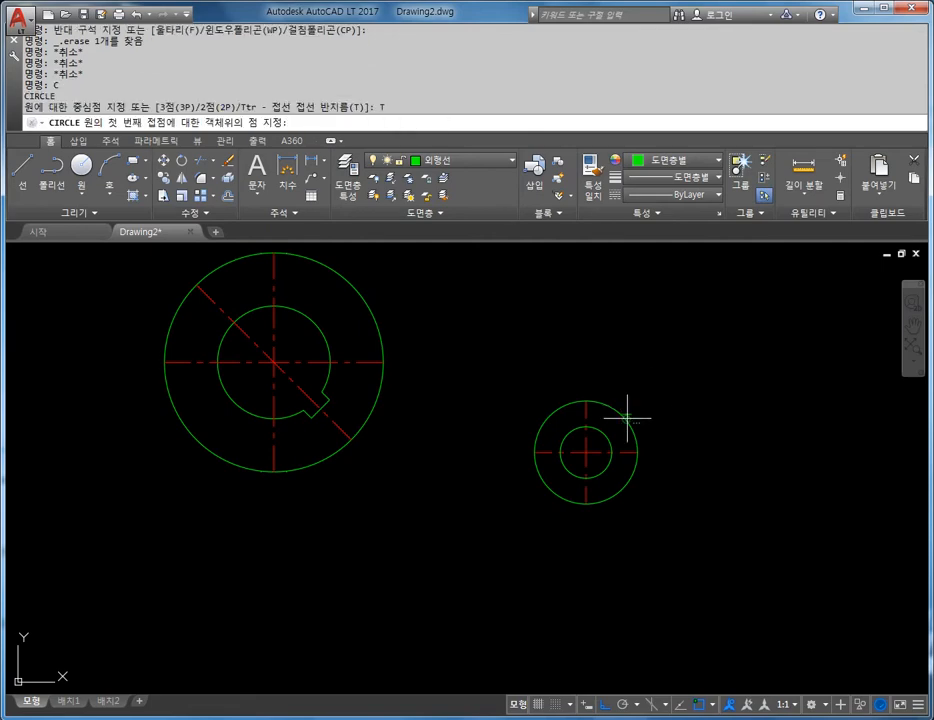
left_click(359, 427)
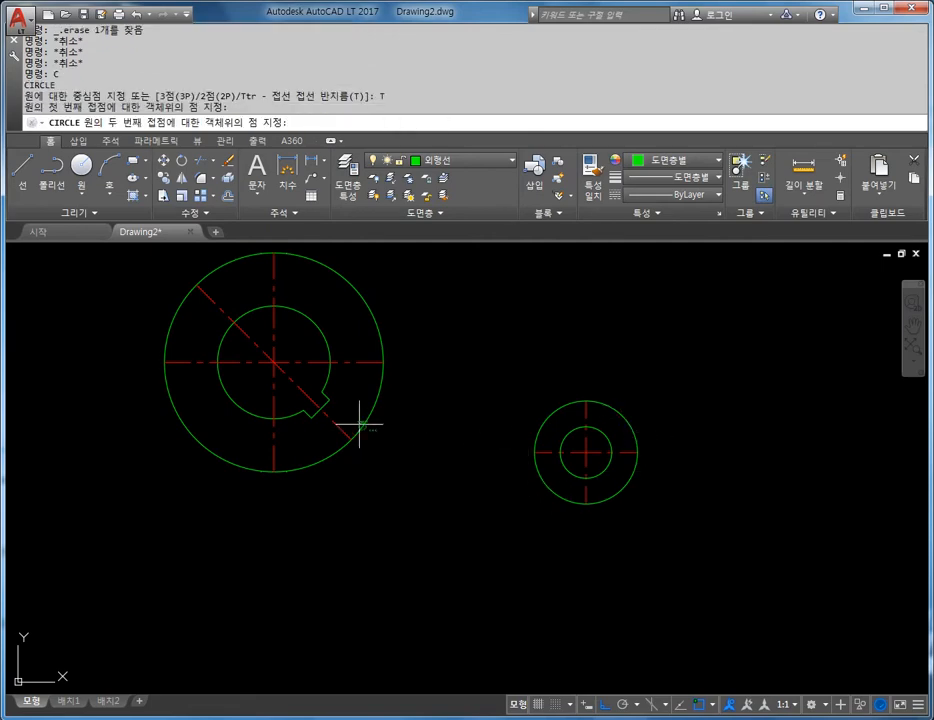
left_click(532, 459)
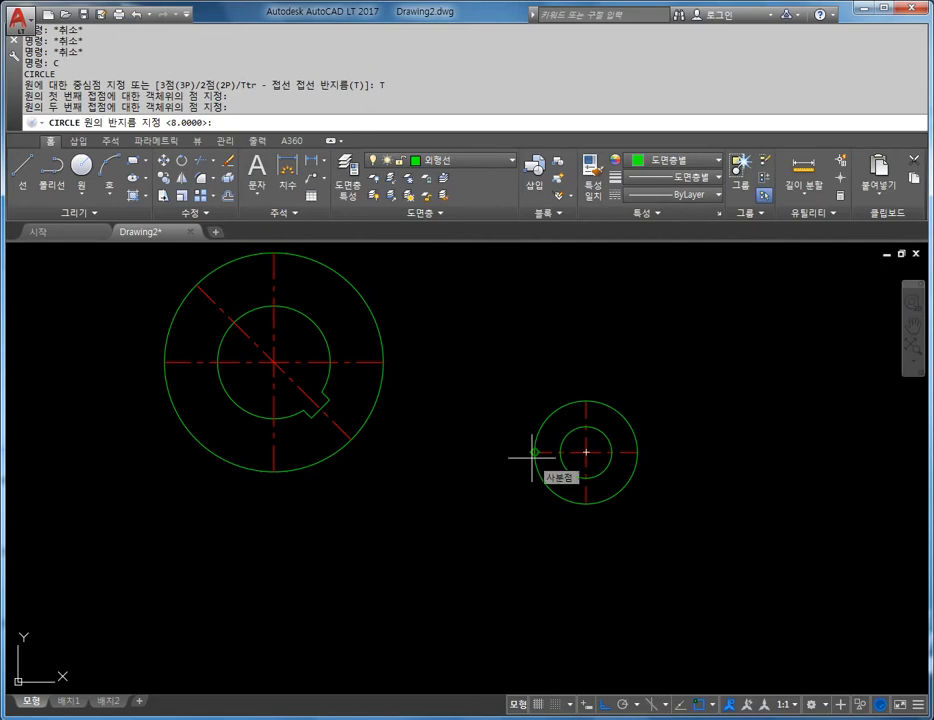
type("26")
key("Return")
key("Escape")
key("Escape")
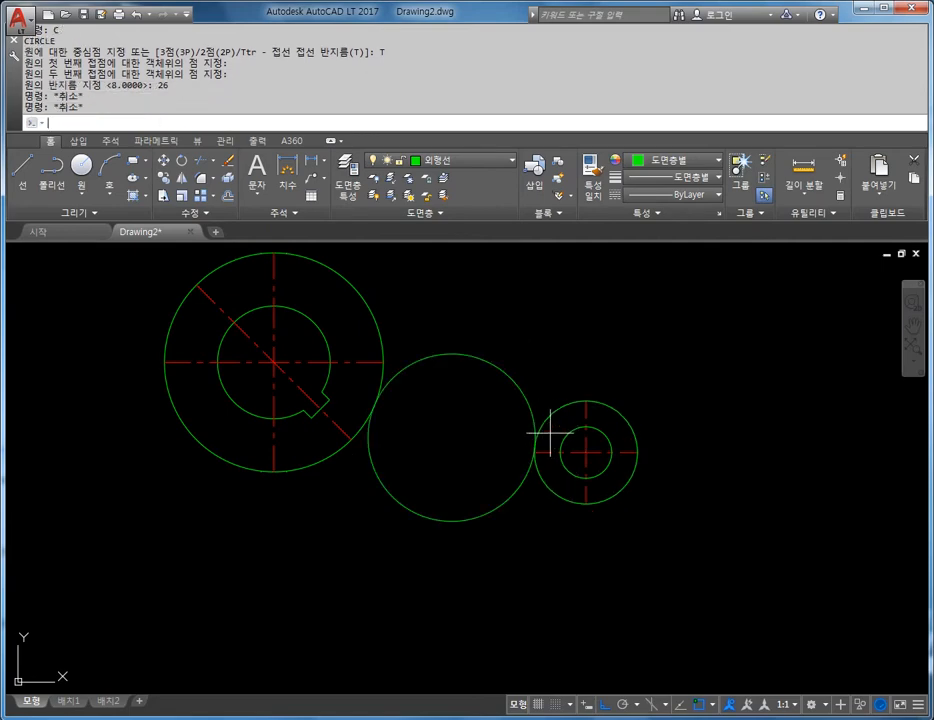
Step: Draw a circle of radius 78 tangent to the far sides of the large outer circle and the small view's outer circle
key("Return")
key("Return")
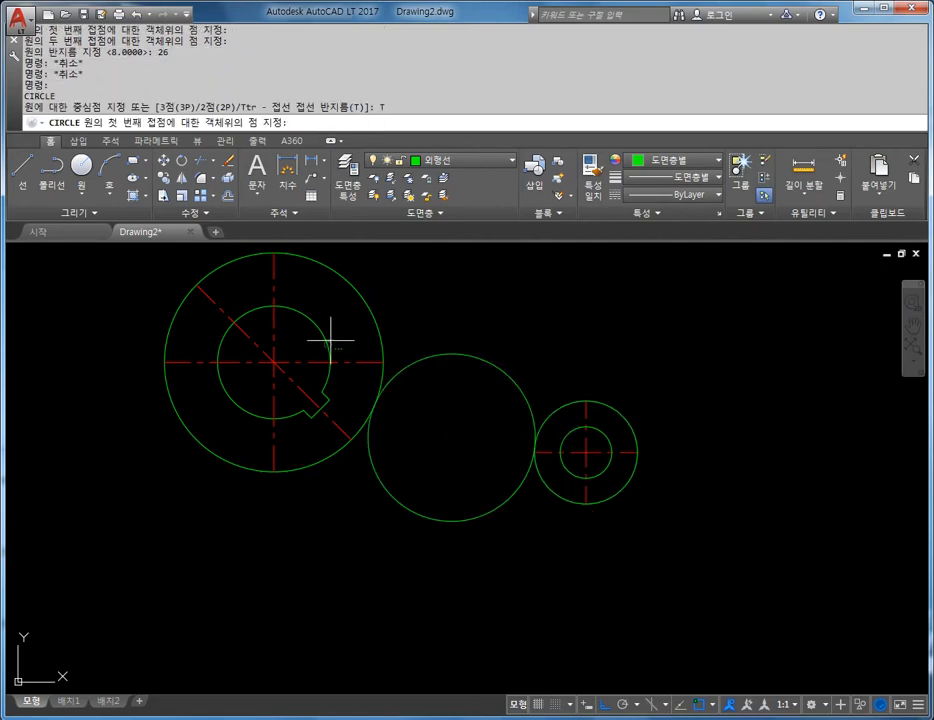
left_click(163, 386)
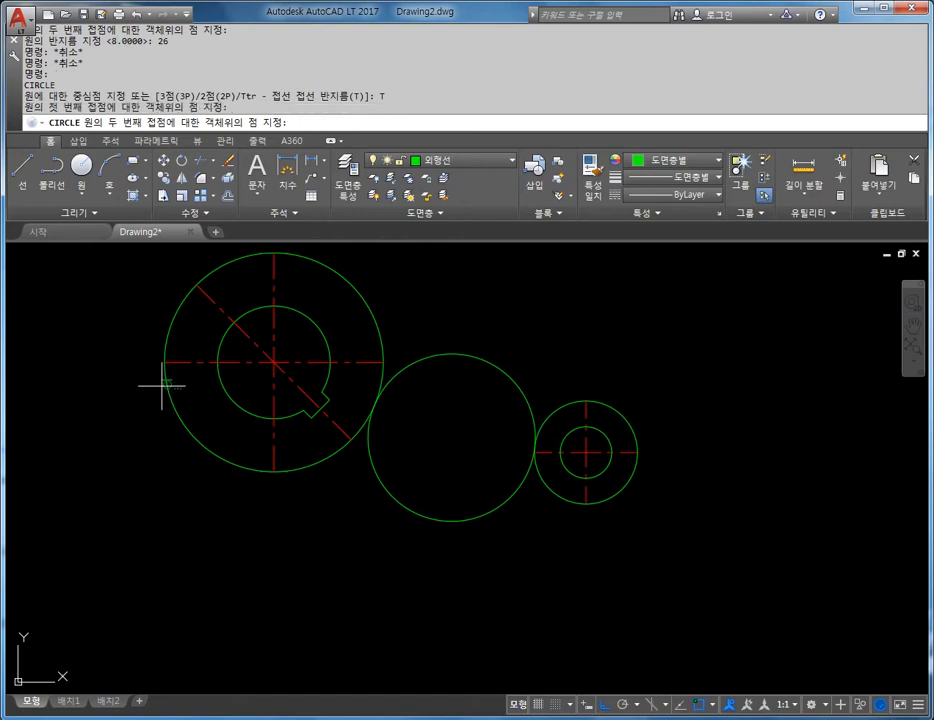
left_click(623, 487)
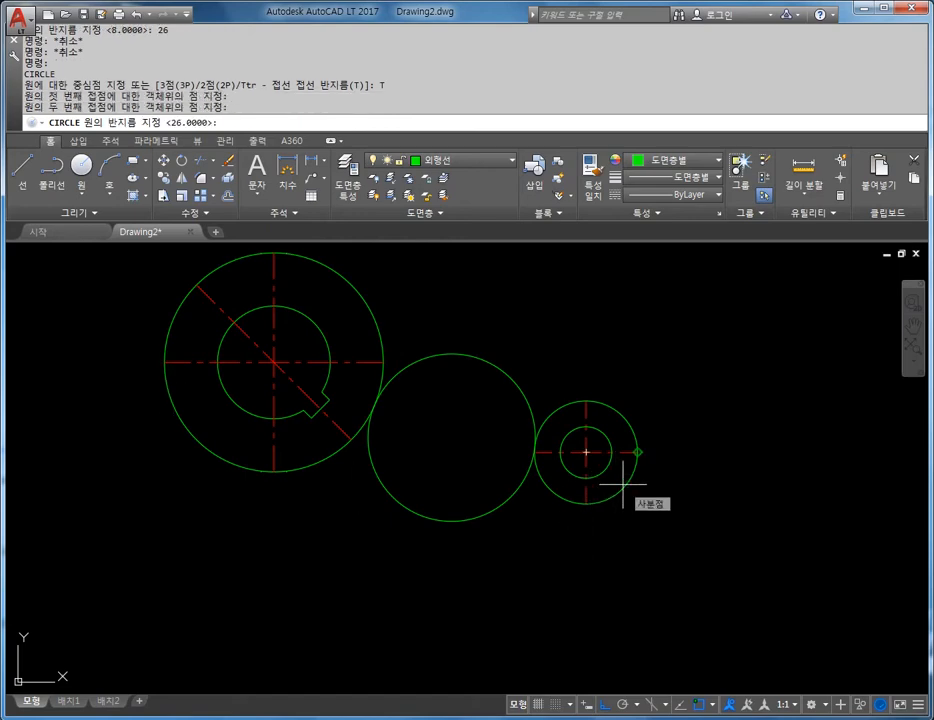
type("78")
key("Return")
key("Escape")
key("Escape")
scroll(617, 478, "down", 2)
scroll(459, 428, "up", 2)
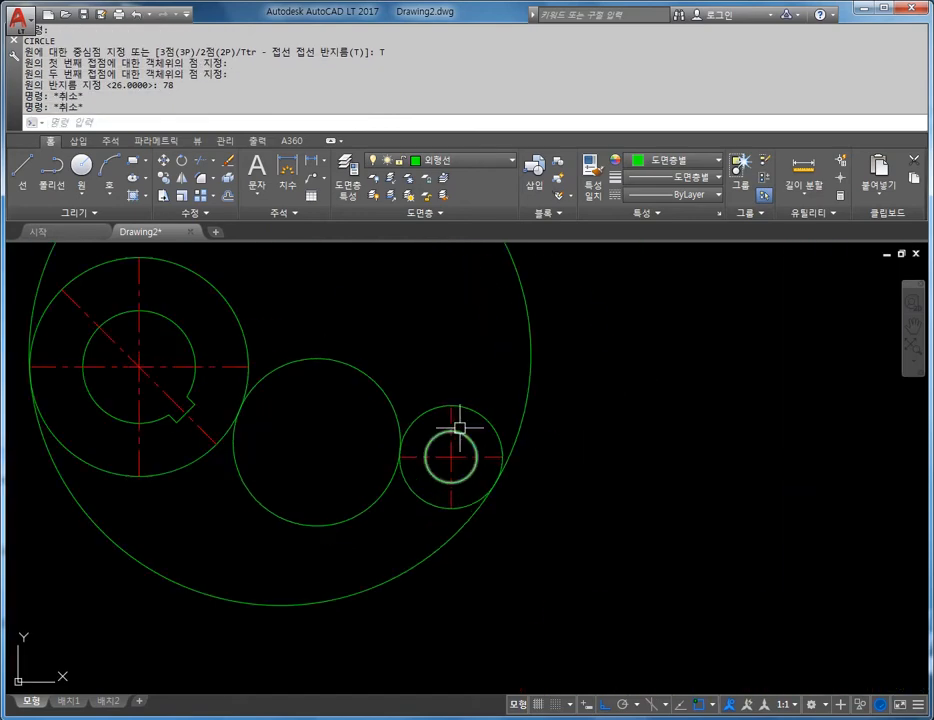
scroll(465, 422, "down", 2)
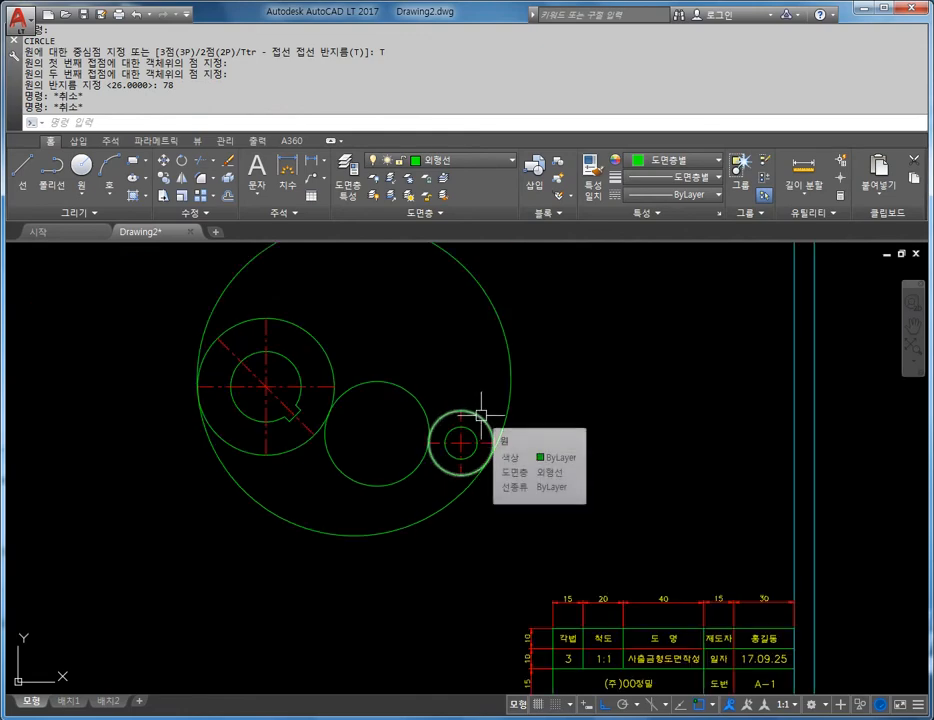
middle_click_drag(408, 332, 427, 391)
key("Escape")
key("Escape")
type("TR")
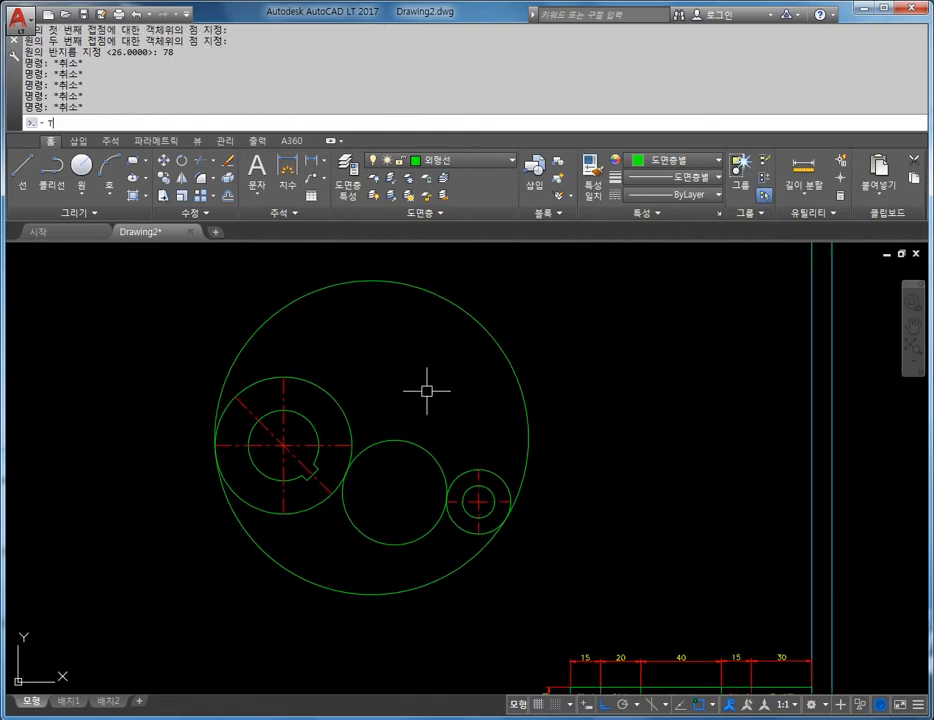
key("Return")
key("Escape")
key("Escape")
key("Escape")
Step: Trim away the upper portions of both tangent circles, leaving only the lower arcs between the hub and the boss
type("TR")
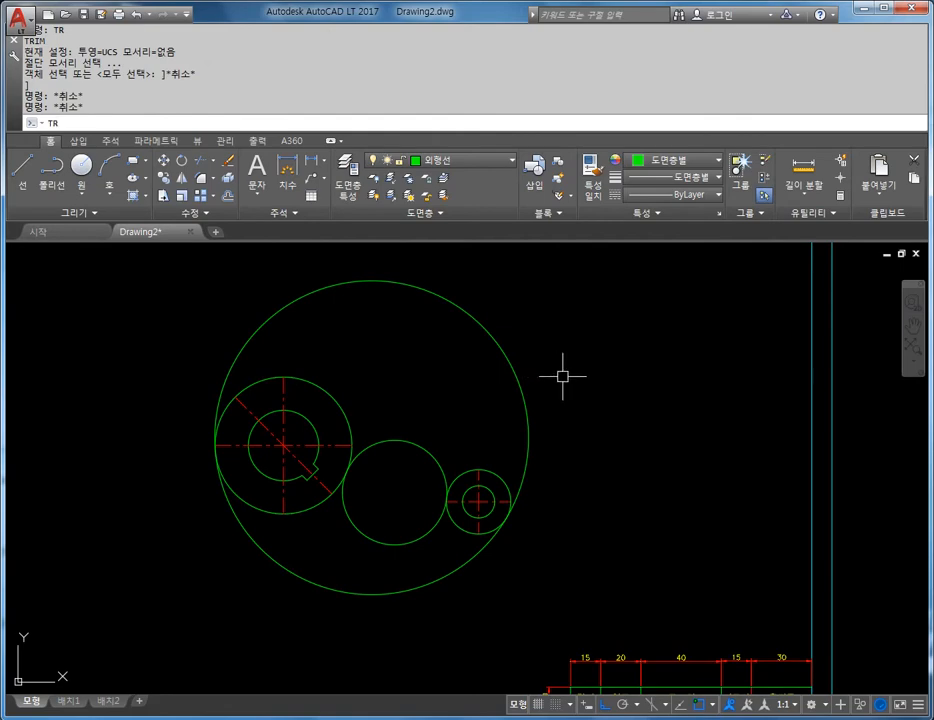
key("Return")
key("Return")
left_click_drag(563, 372, 405, 479)
key("Escape")
scroll(380, 538, "up", 2)
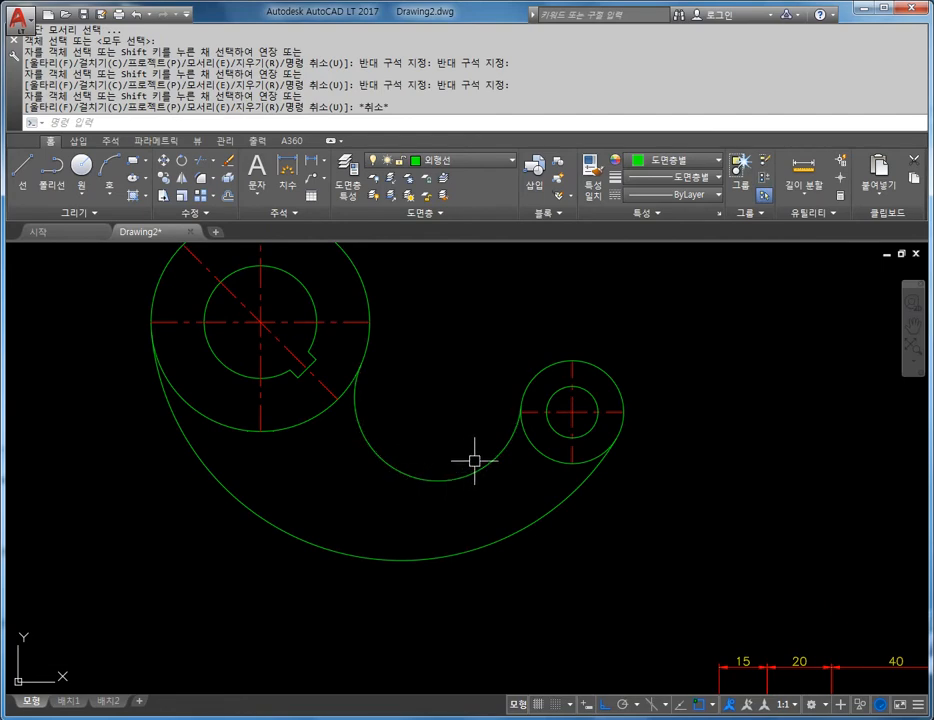
Step: Undo the trims and the radius 78 and radius 26 tangent circles
key("Escape")
key("Escape")
key("Escape")
type("u")
key("Return")
type("u")
key("Return")
type("u")
key("Return")
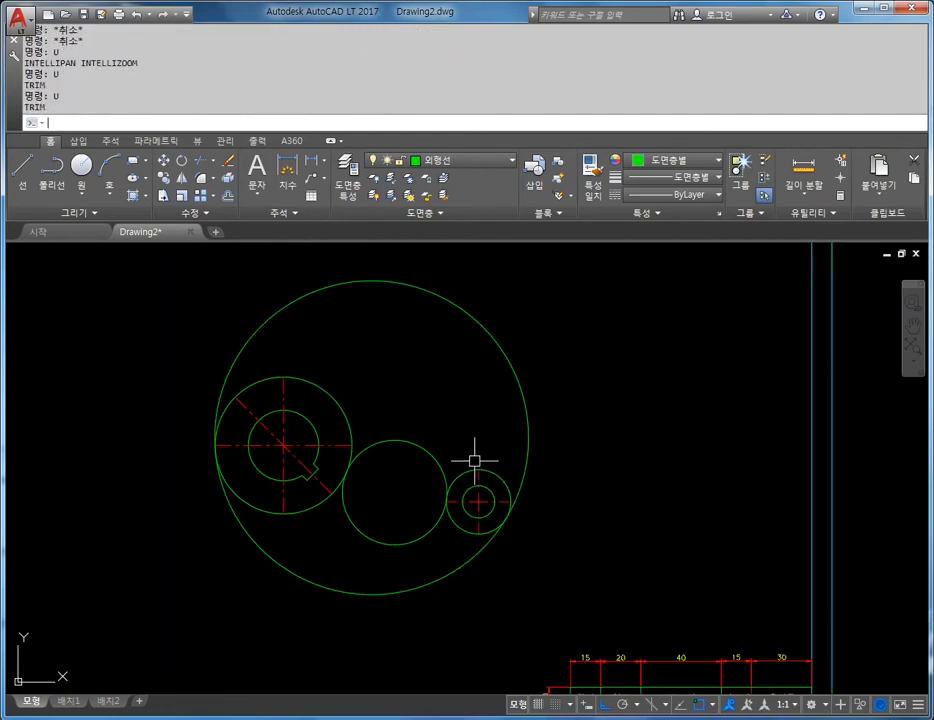
type("u")
key("Return")
type("u")
key("Return")
key("Escape")
key("Escape")
key("Escape")
key("Escape")
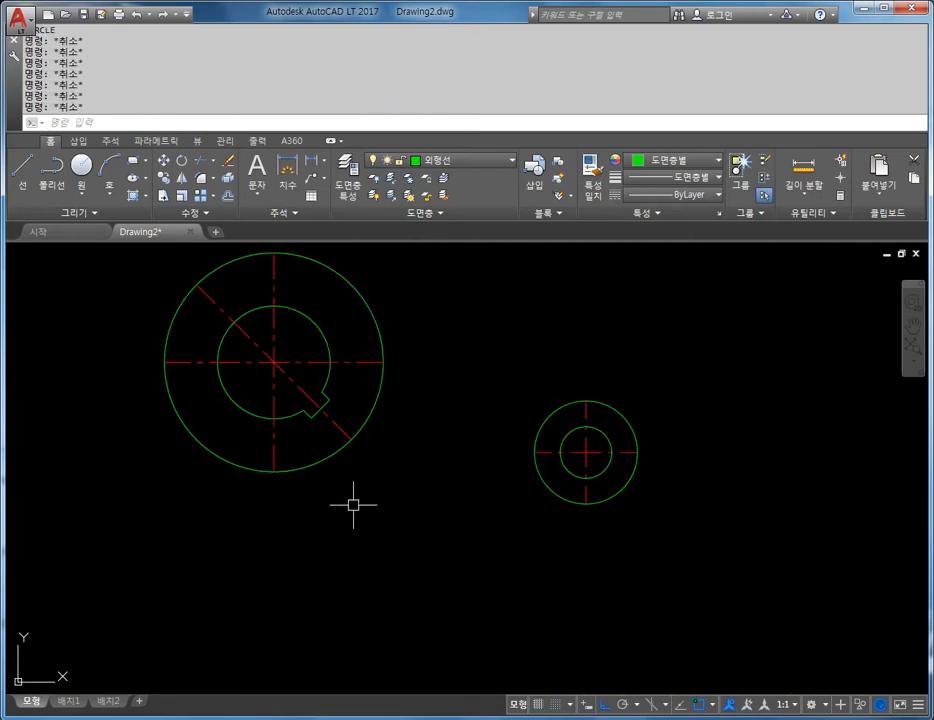
Step: Draw a circle of radius 26 tangent to the facing sides of the large outer circle and the small view's outer circle
type("c")
key("Return")
type("t")
key("Return")
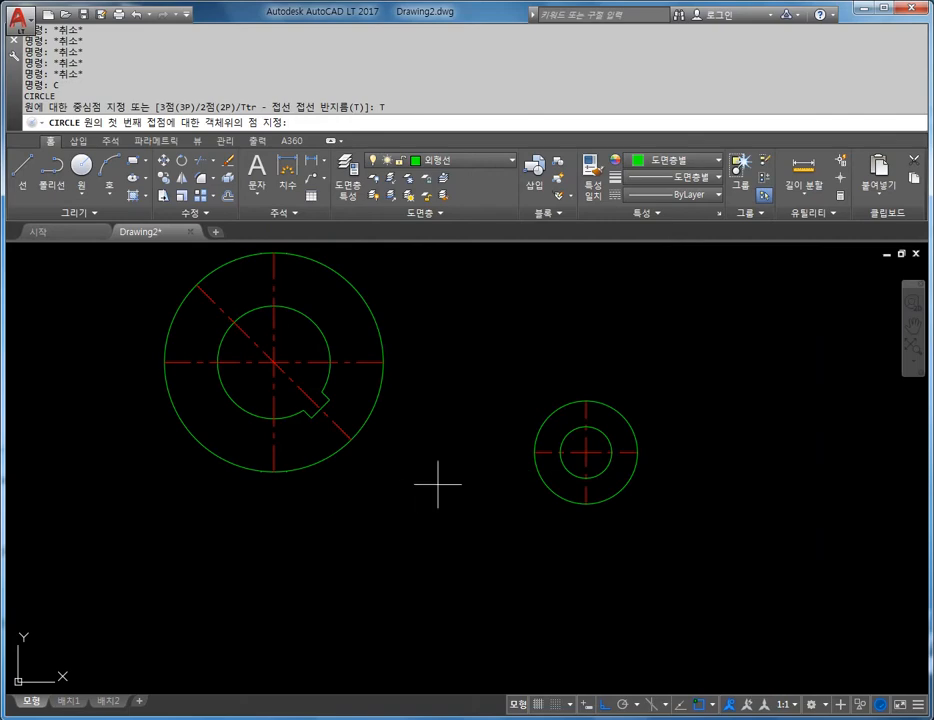
middle_click_drag(438, 466, 438, 453)
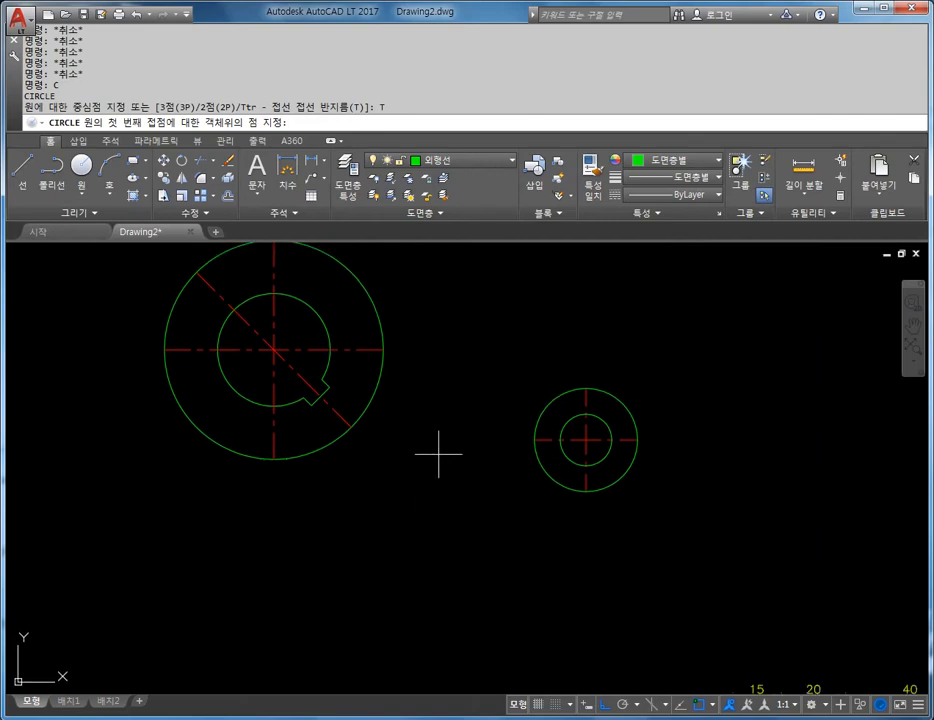
left_click(371, 396)
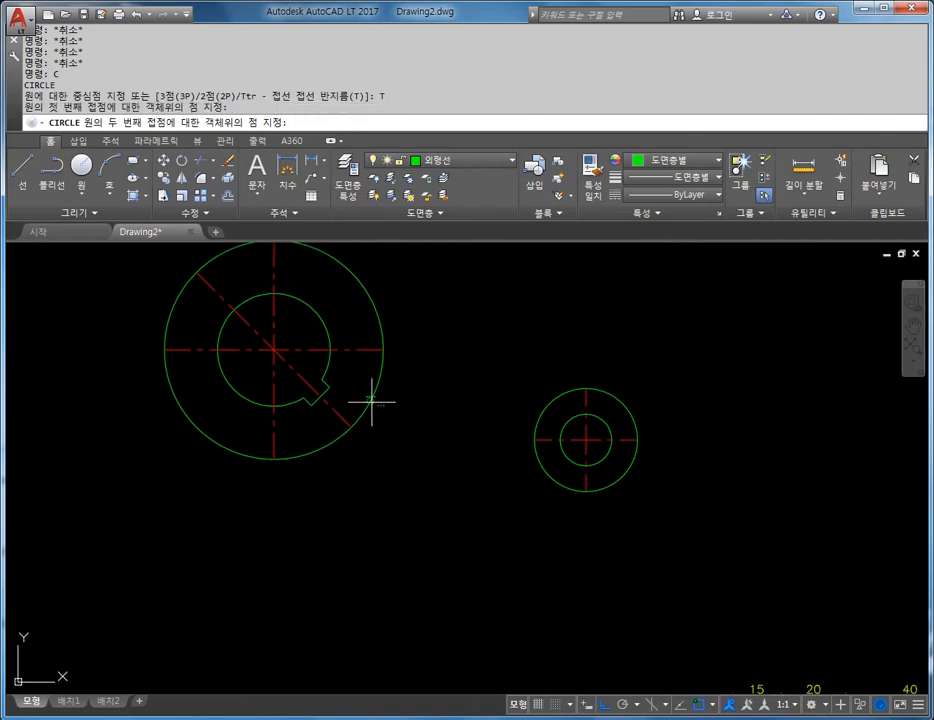
left_click(535, 450)
type("26")
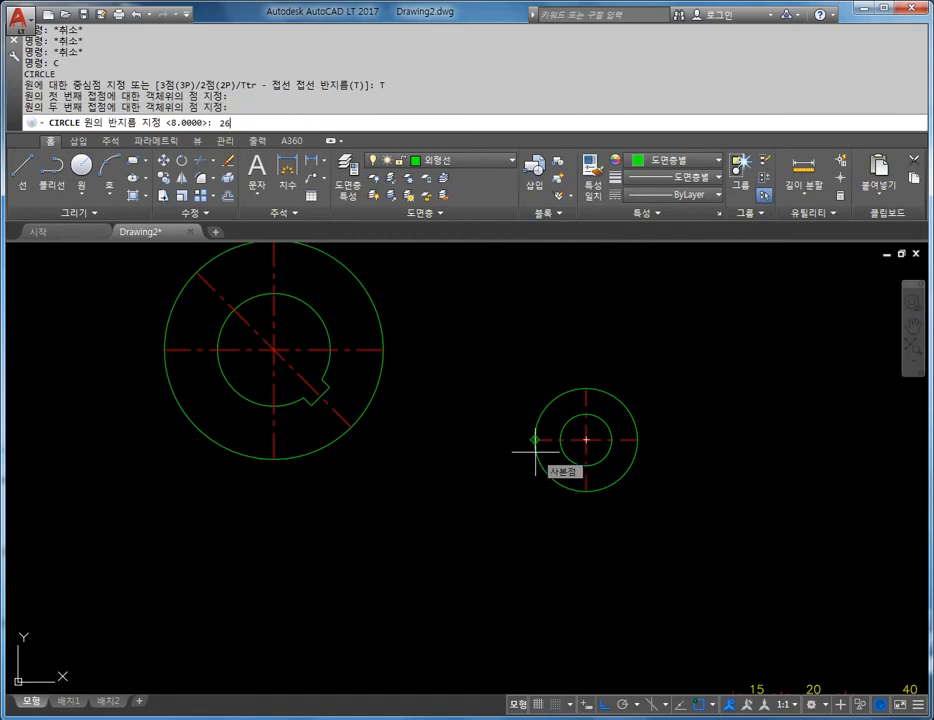
key("Return")
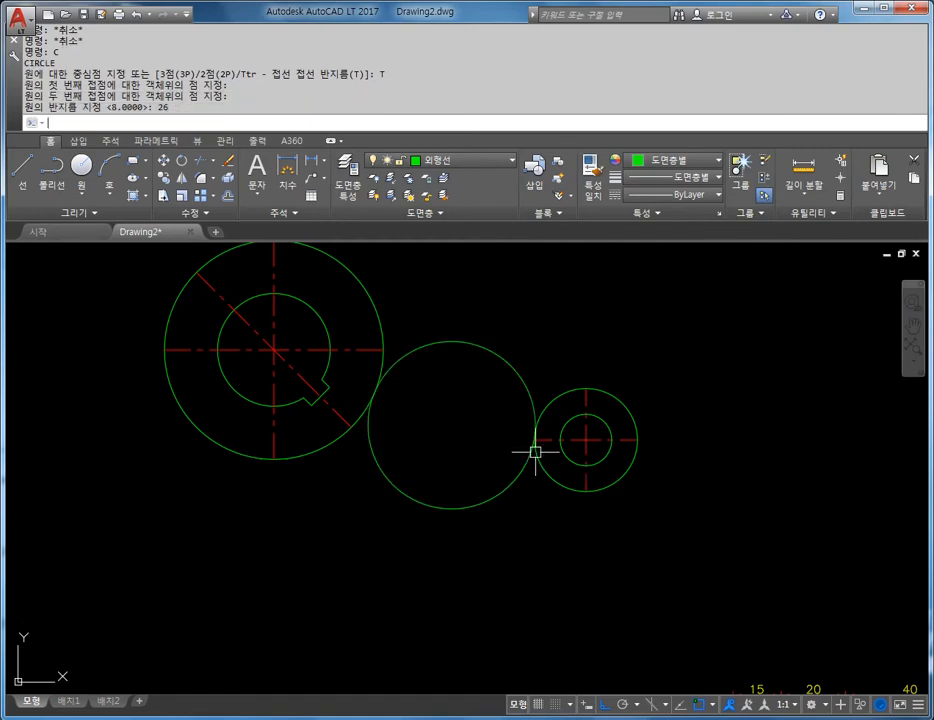
Step: Draw an enclosing circle of radius 78 tangent to the large outer circle and the small view's outer circle
type("c")
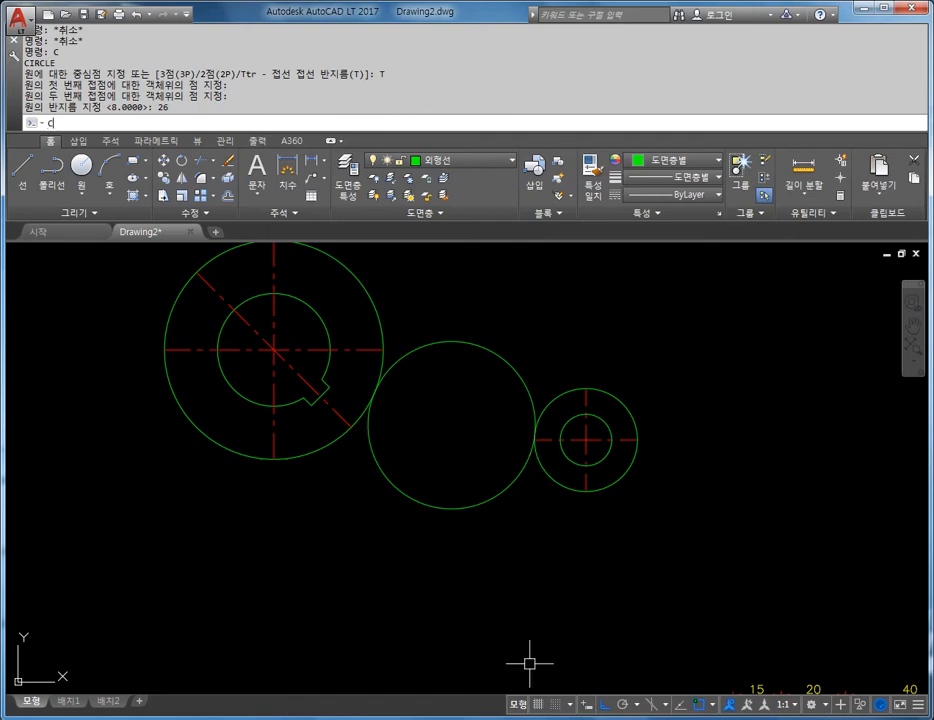
key("Return")
type("t")
key("Return")
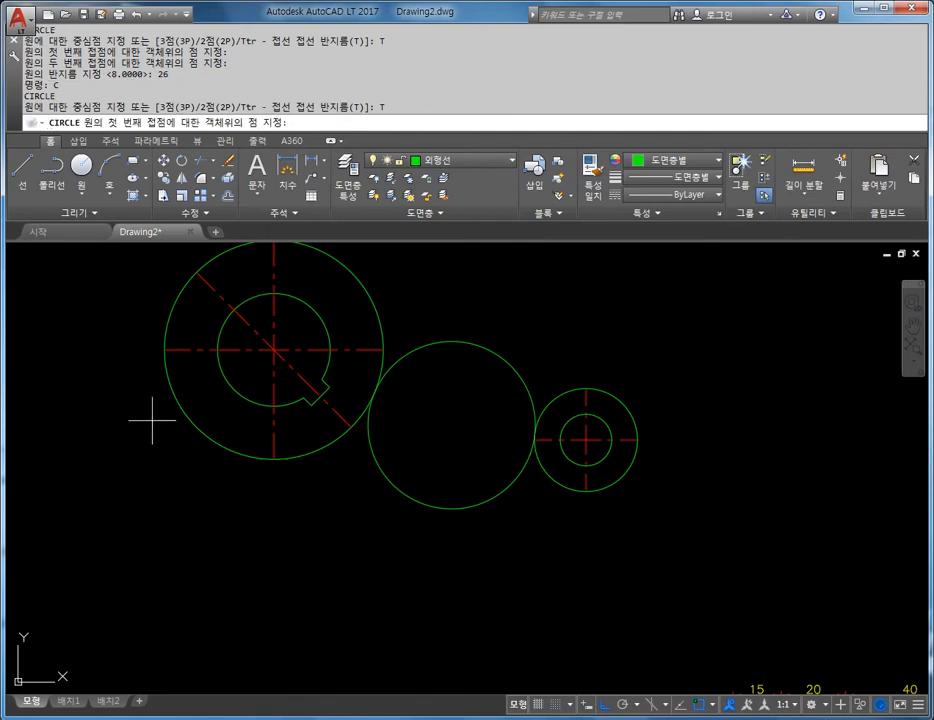
left_click(165, 371)
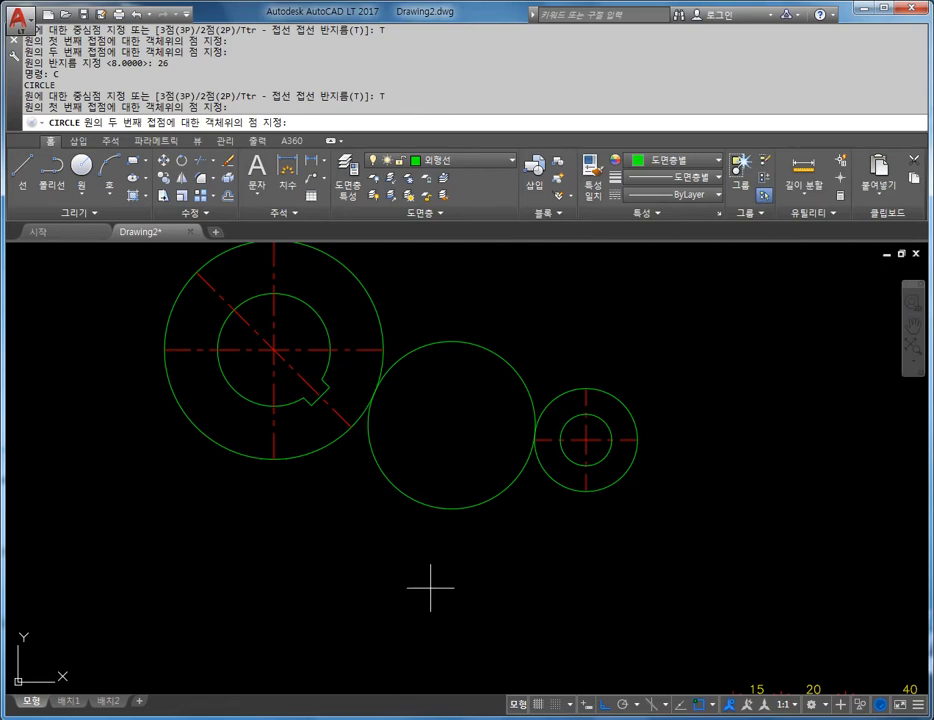
left_click(626, 466)
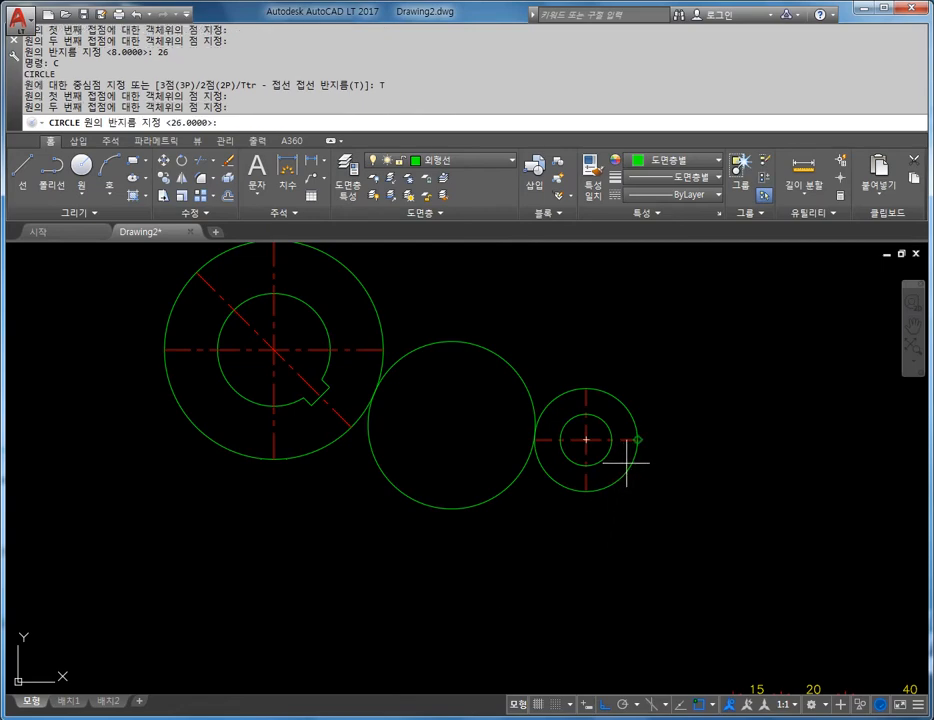
type("78")
key("Return")
key("Escape")
key("Escape")
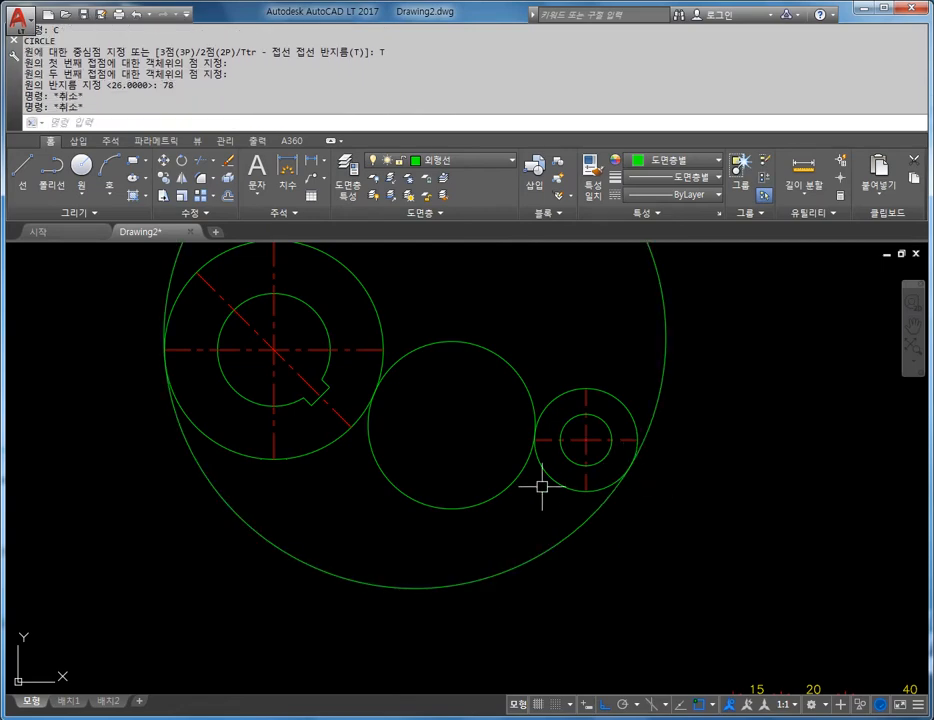
Step: Trim the upper portions of the radius 26 and radius 78 circles, keeping the lower arcs that connect the hub and boss
scroll(340, 445, "down", 3)
scroll(380, 470, "up", 2)
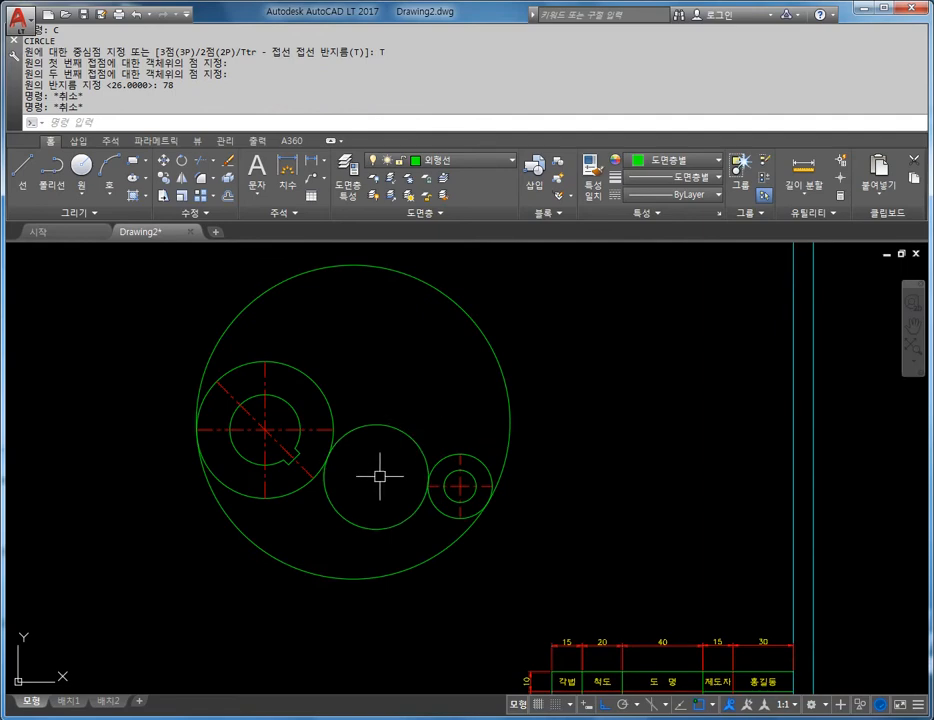
middle_click_drag(406, 409, 422, 422)
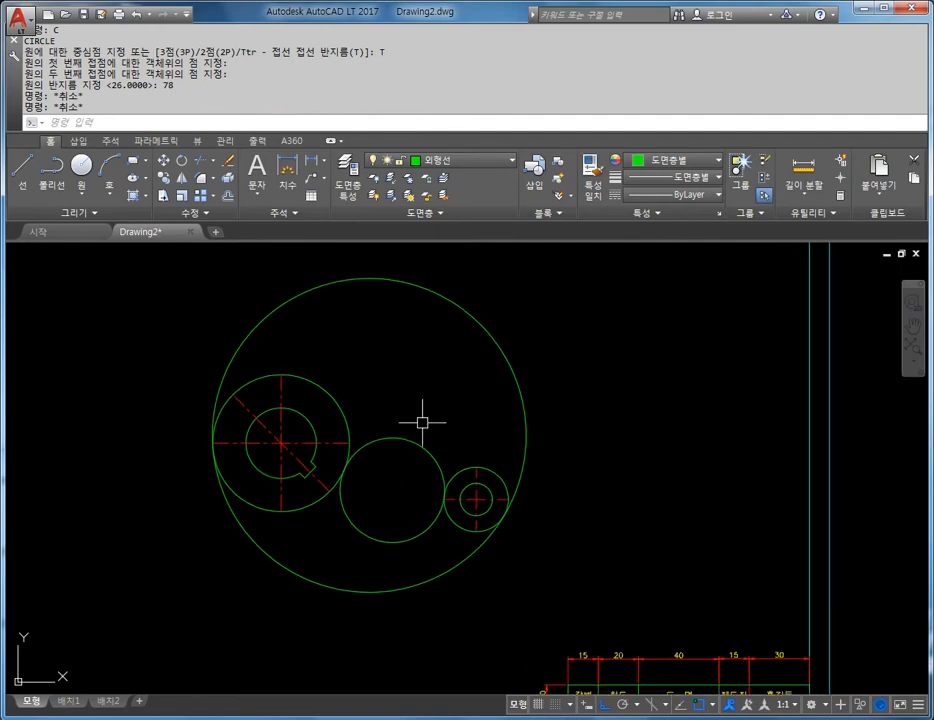
key("Escape")
key("Escape")
type("tr")
key("Return")
key("Return")
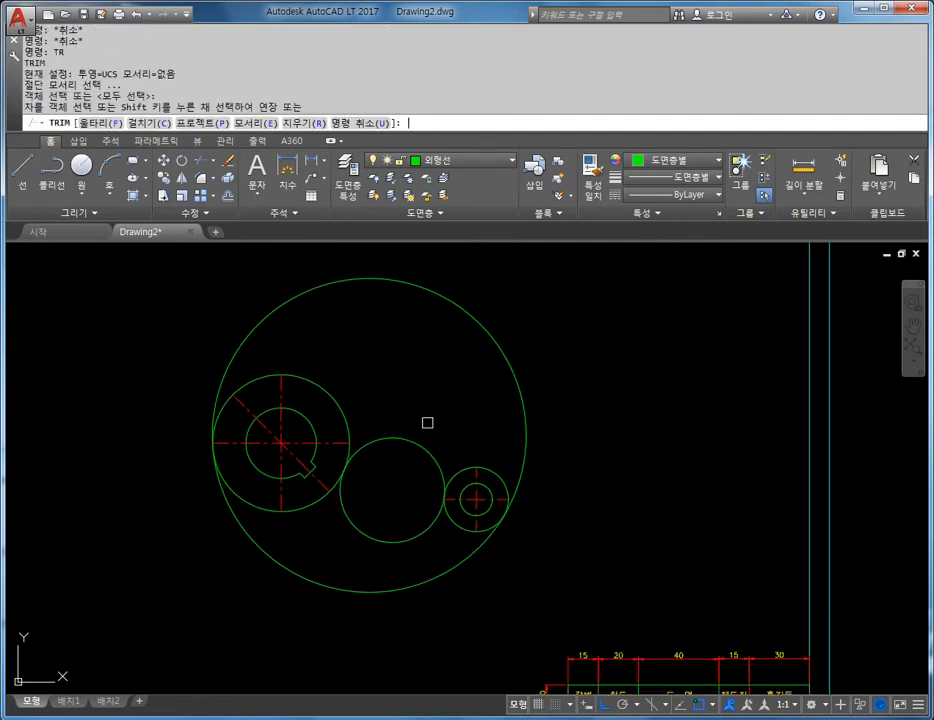
left_click_drag(486, 309, 400, 459)
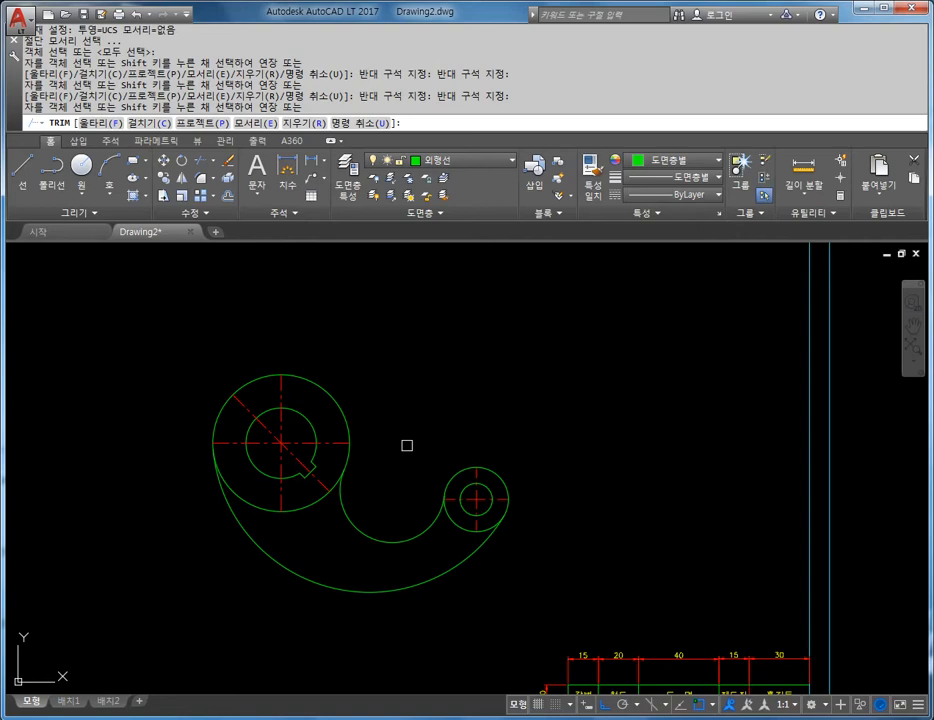
scroll(340, 475, "up", 3)
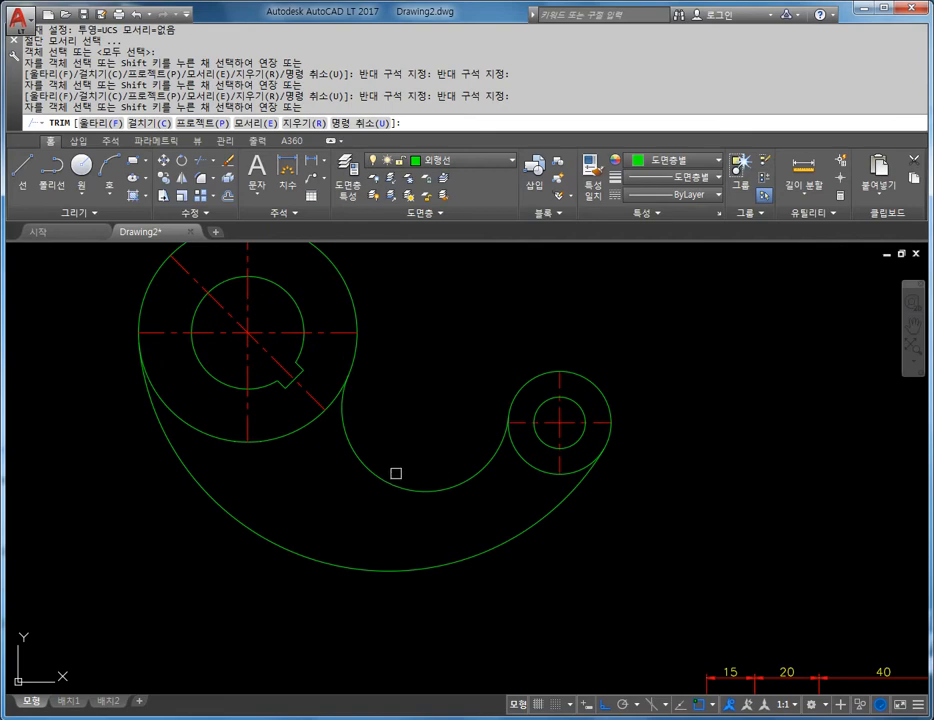
middle_click_drag(394, 475, 388, 451)
key("Escape")
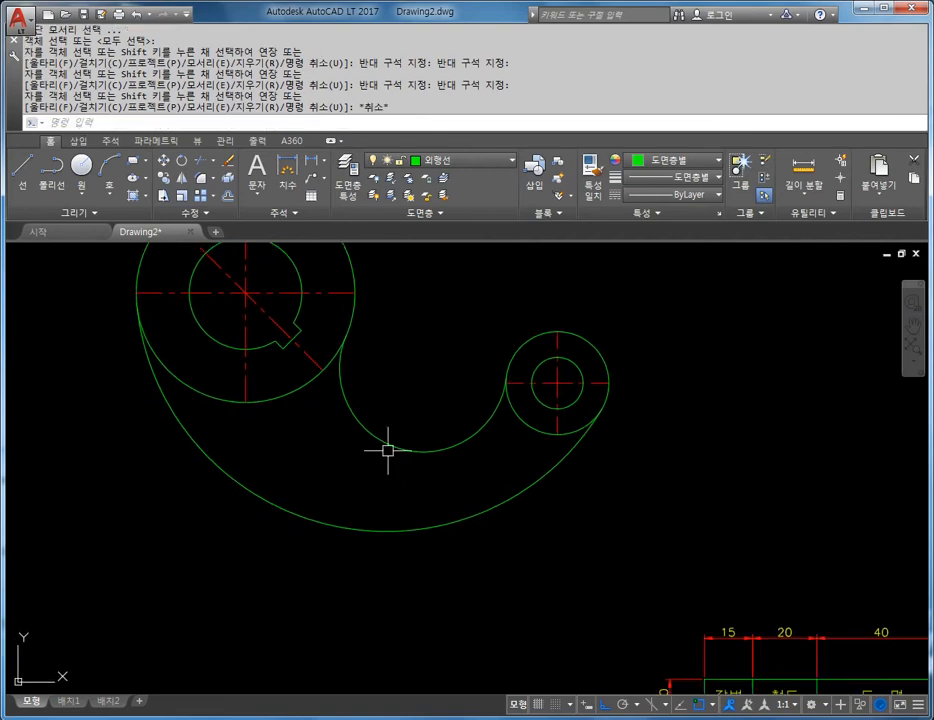
Step: Offset the two connecting arcs by 3 toward the inside of the arm
key("Escape")
key("Escape")
type("o")
key("Return")
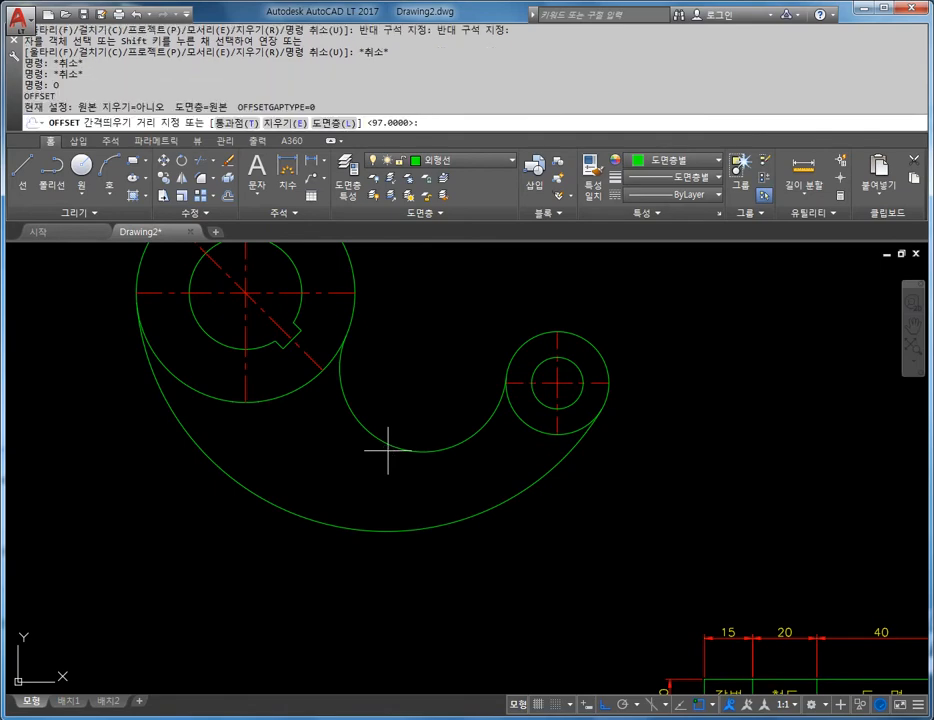
type("3")
key("Return")
left_click(290, 512)
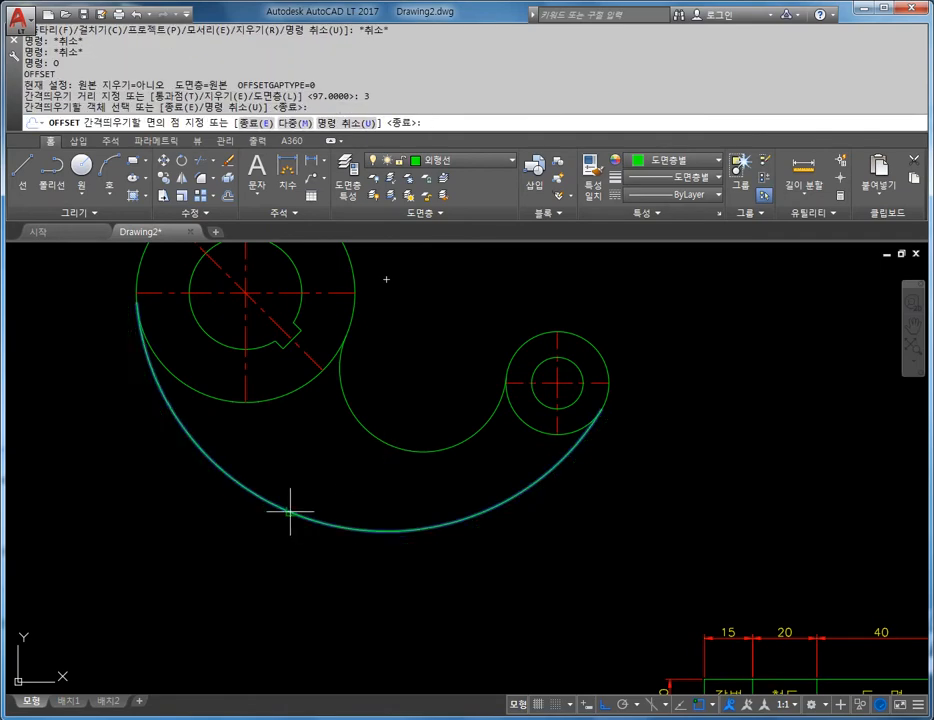
left_click(323, 469)
left_click(379, 442)
left_click(365, 463)
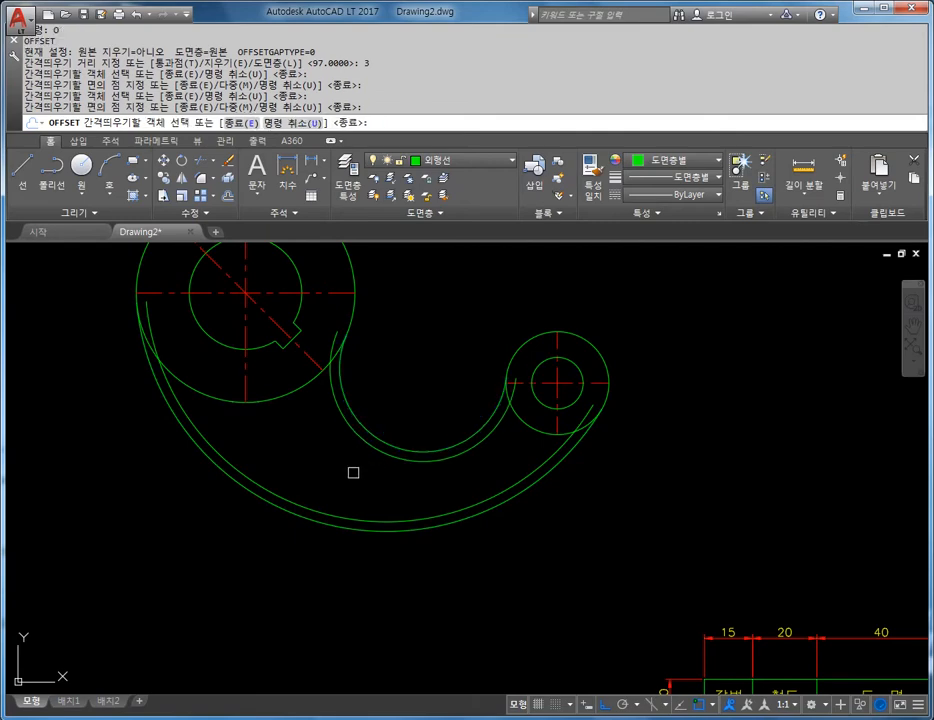
mouse_move(500, 438)
middle_mouse_down()
mouse_move(429, 444)
mouse_move(444, 451)
middle_mouse_up()
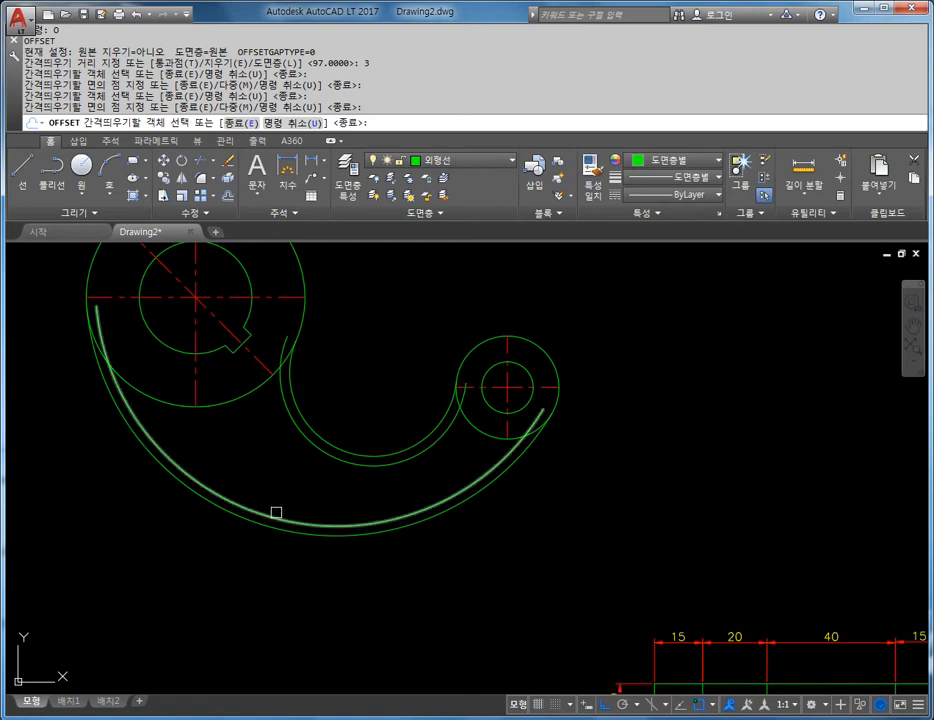
type("f")
key("Return")
type("r")
key("Return")
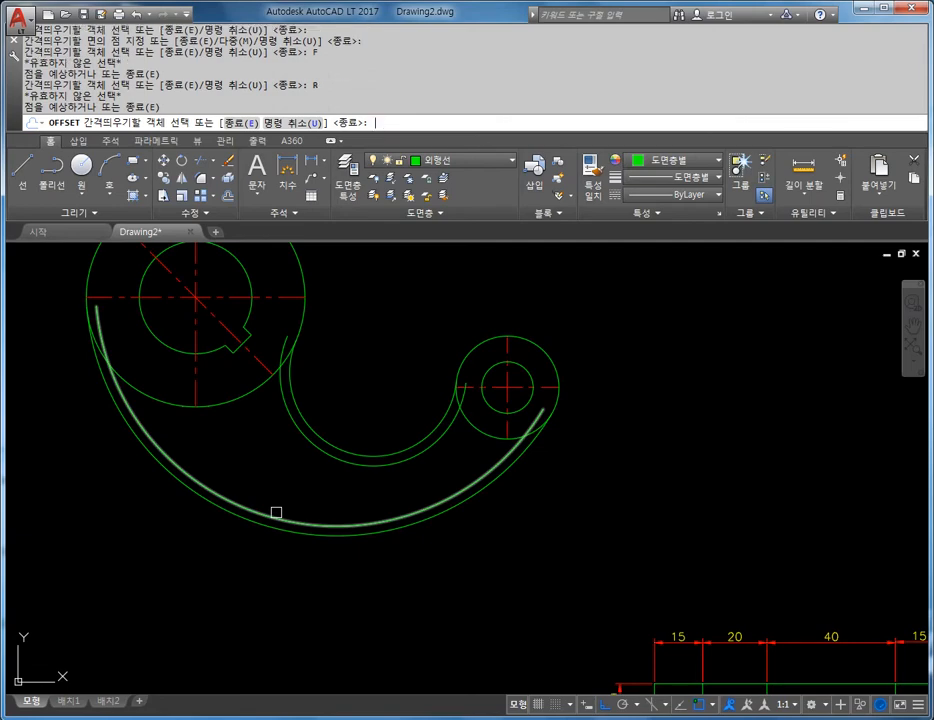
type("8")
key("Return")
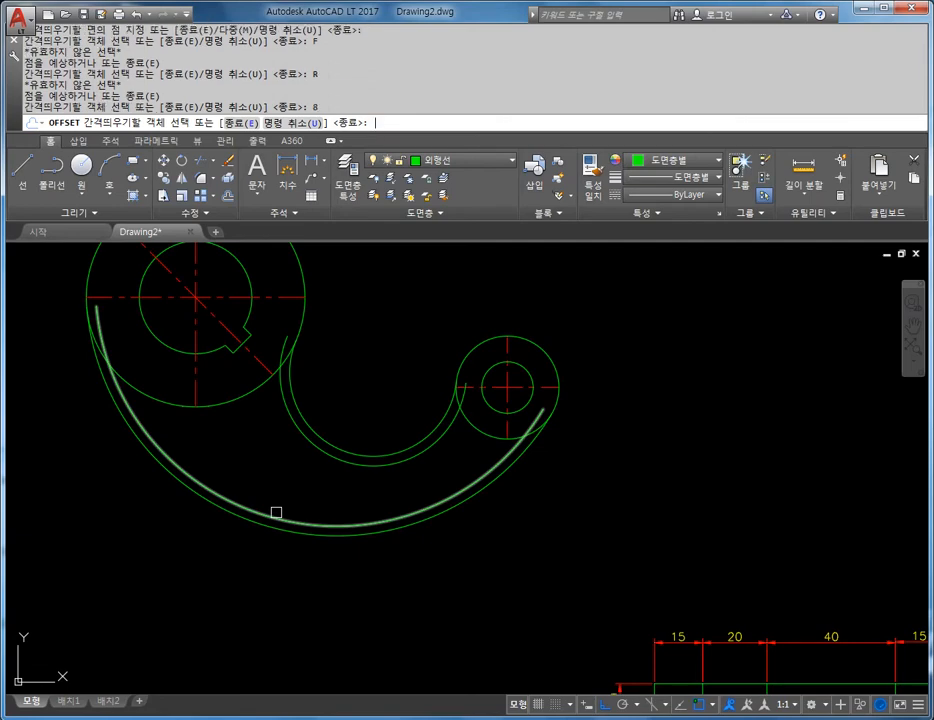
key("Escape")
key("Escape")
Step: Fillet the hub's outer circle and the inner curve's offset arc with radius 8, keeping the original edges untrimmed
type("f")
key("Return")
type("R) 자르기(T) 다중(M)")
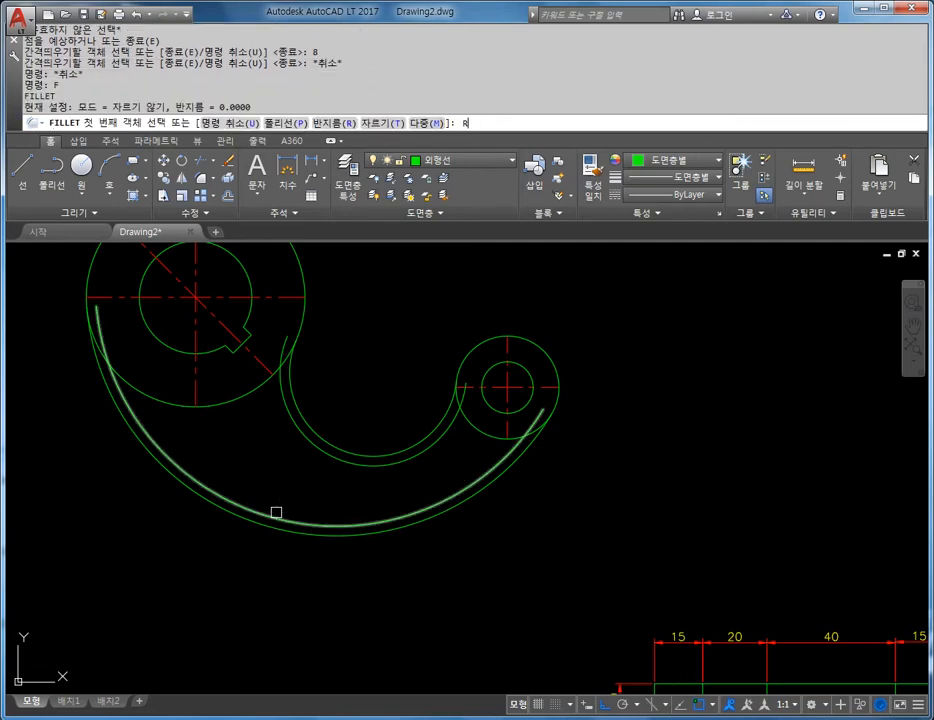
key("Return")
type("8")
key("Return")
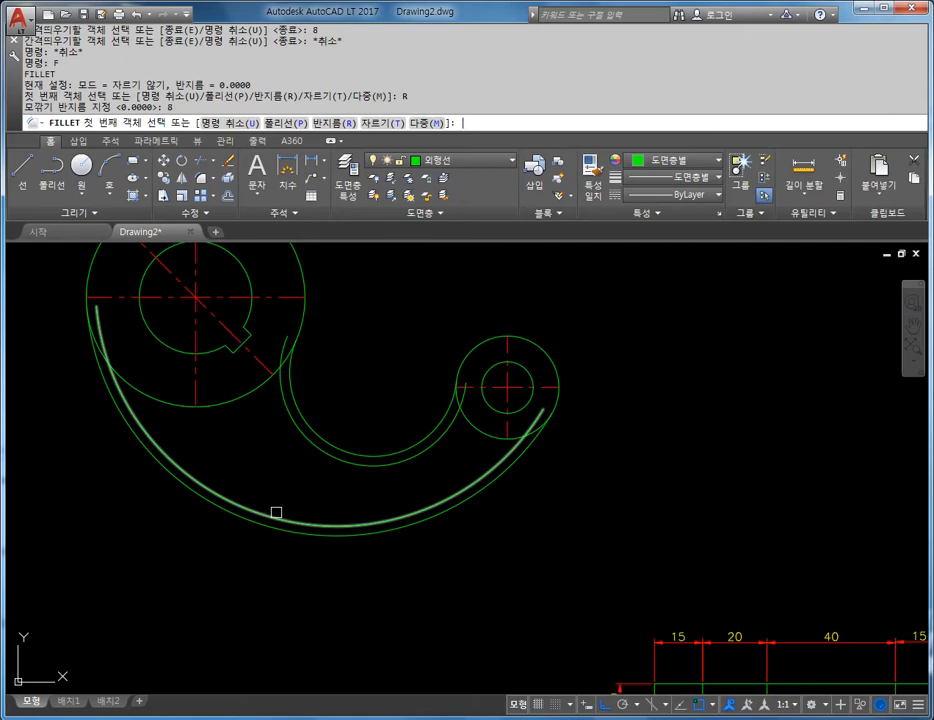
type("T")
key("Return")
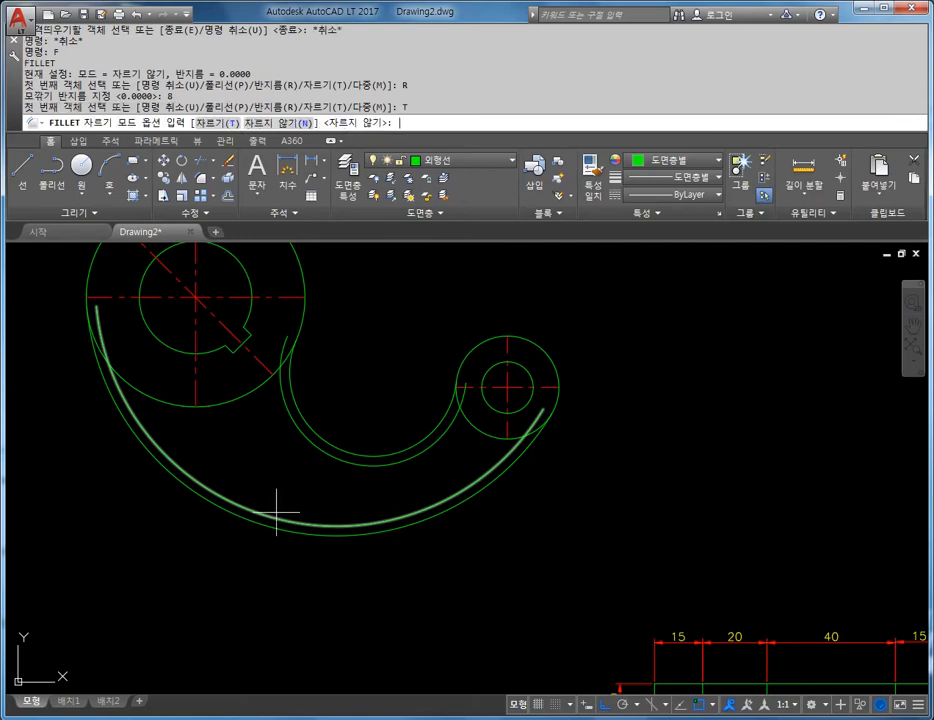
type("N")
key("Return")
scroll(276, 512, "up", 3)
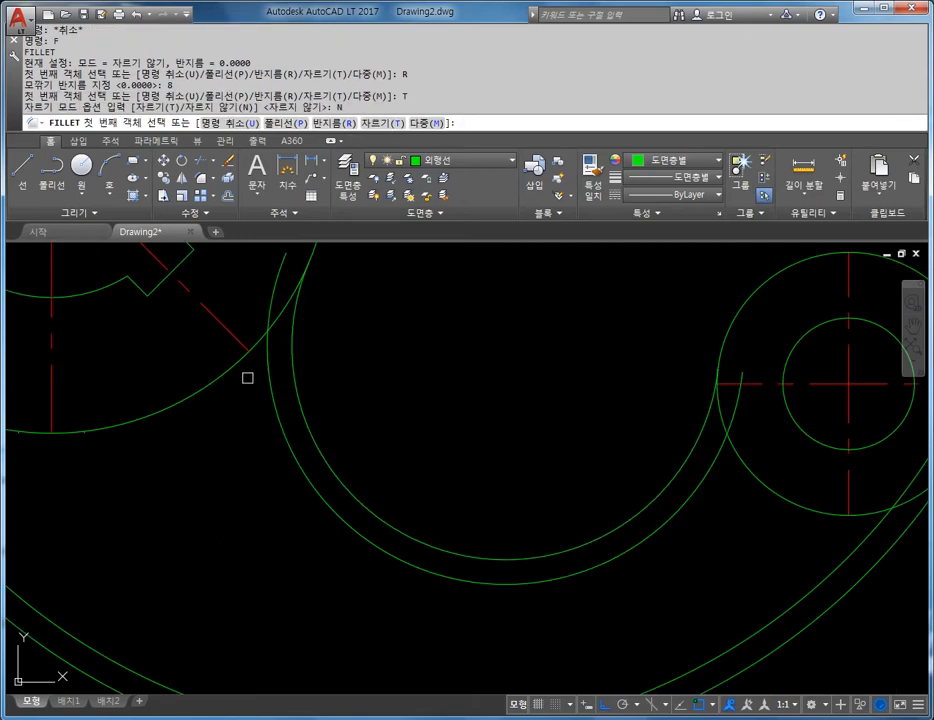
left_click(219, 377)
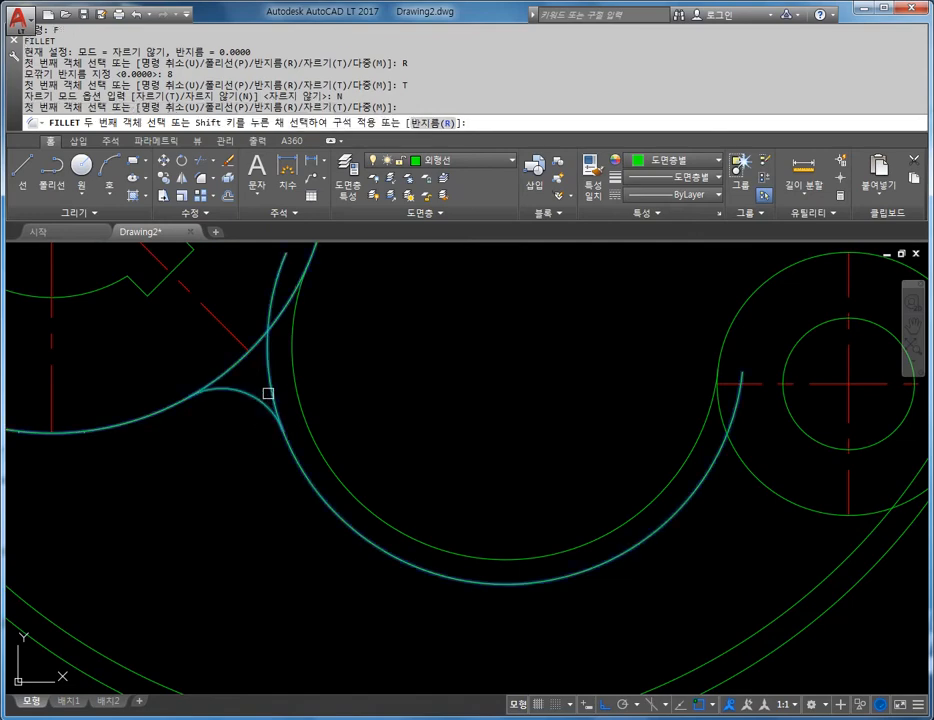
left_click(268, 393)
scroll(198, 477, "down", 3)
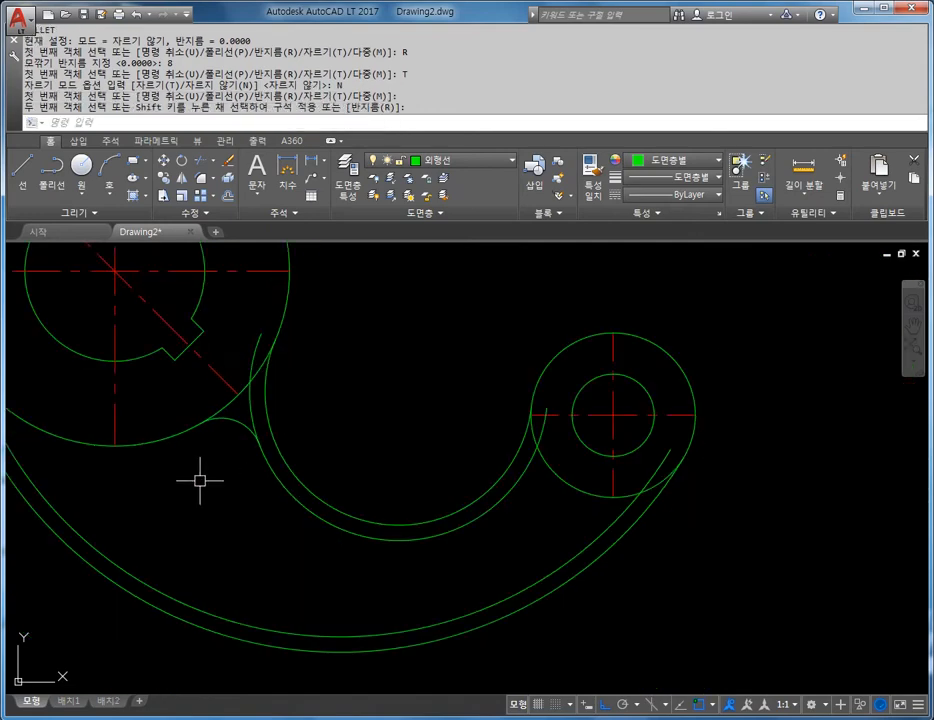
Step: Add the same untrimmed radius 8 fillets between the hub and outer offset arc, and between the boss circle and both offset arcs
key("Return")
left_click(135, 373)
left_click(109, 414)
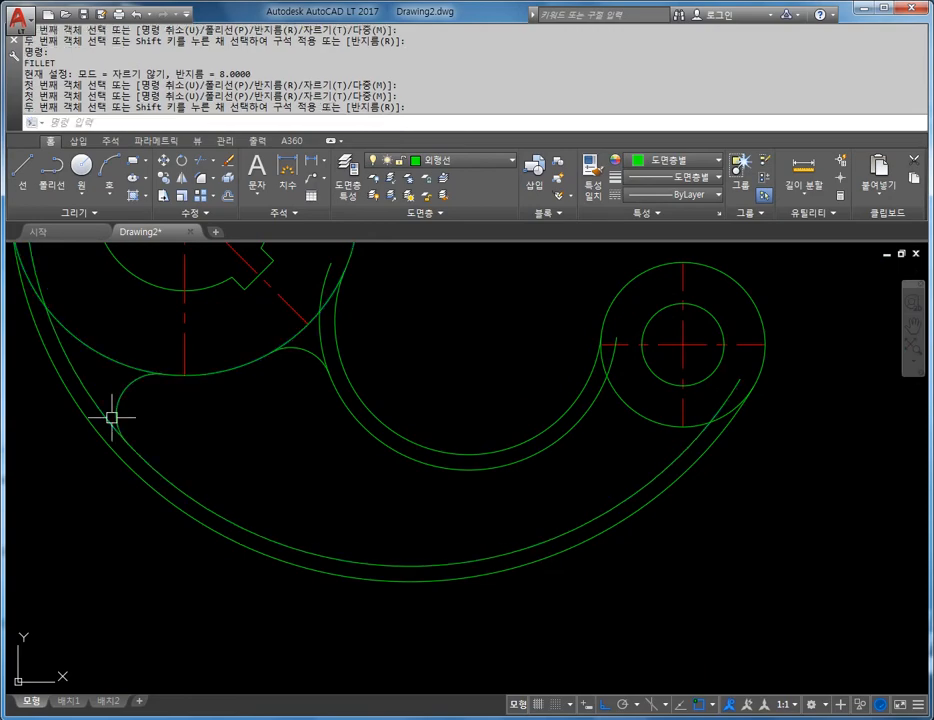
key("Return")
left_click(596, 399)
left_click(617, 404)
key("Return")
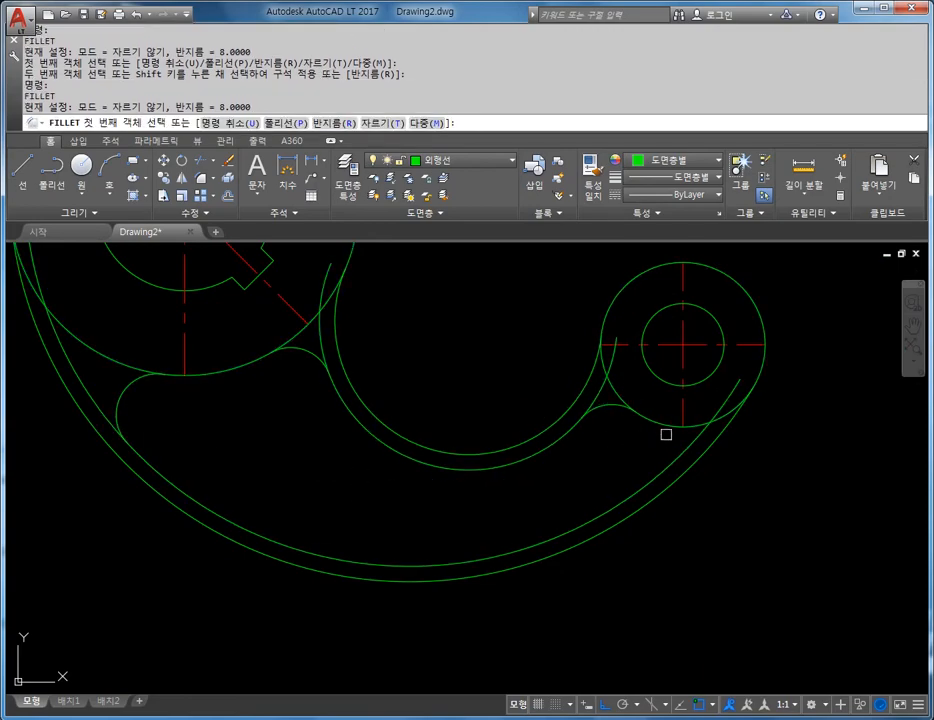
left_click(661, 428)
left_click(666, 467)
scroll(757, 431, "down", 2)
scroll(729, 385, "up", 2)
scroll(645, 438, "down", 2)
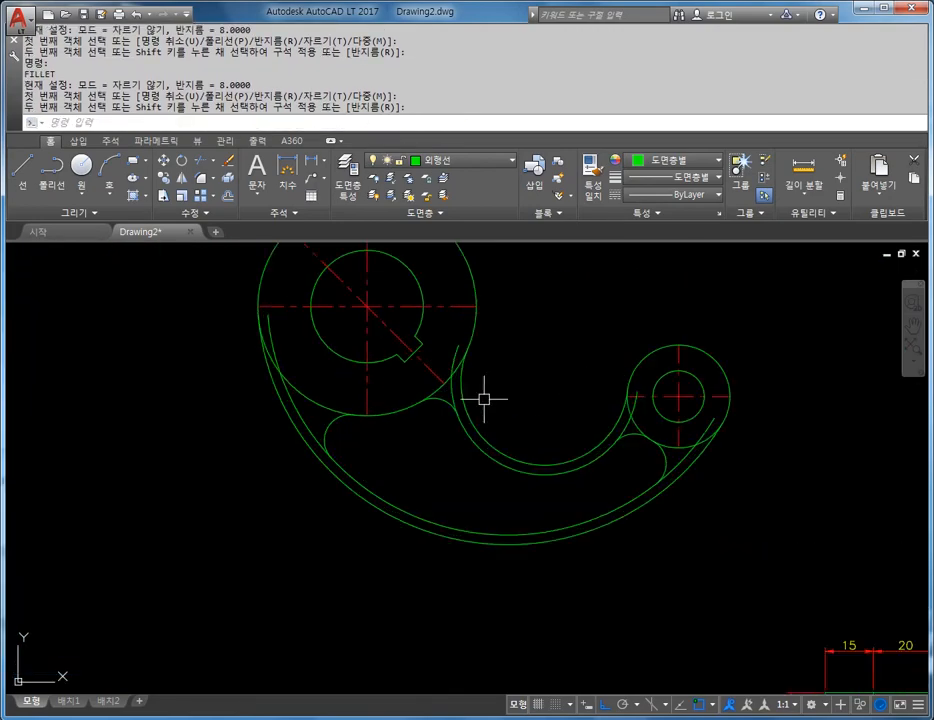
scroll(481, 401, "up", 2)
scroll(596, 438, "down", 2)
middle_click_drag(596, 438, 455, 430)
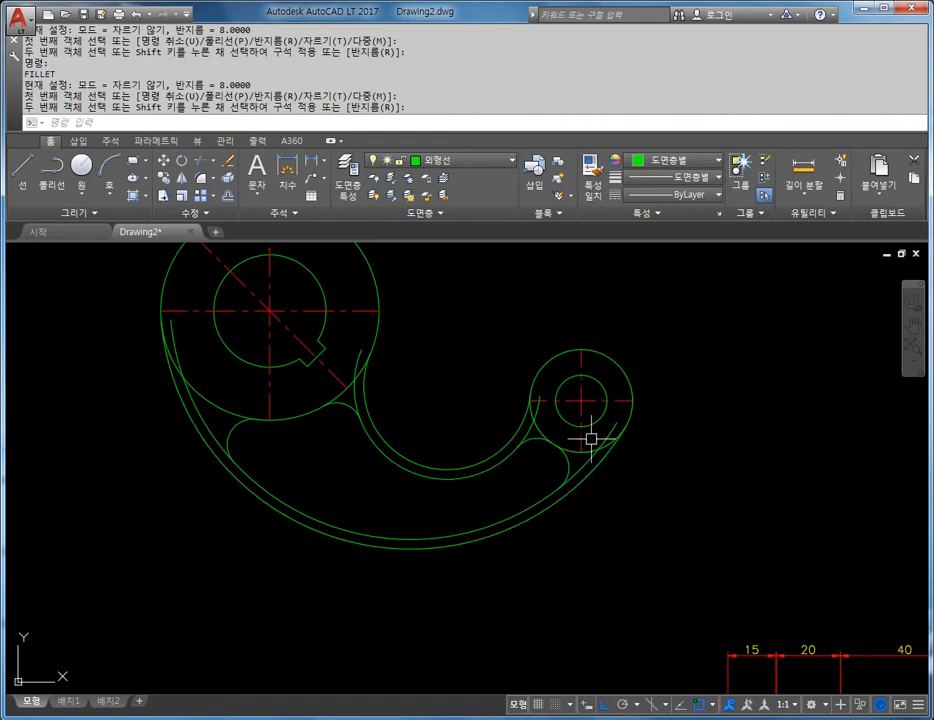
middle_click_drag(592, 438, 577, 412)
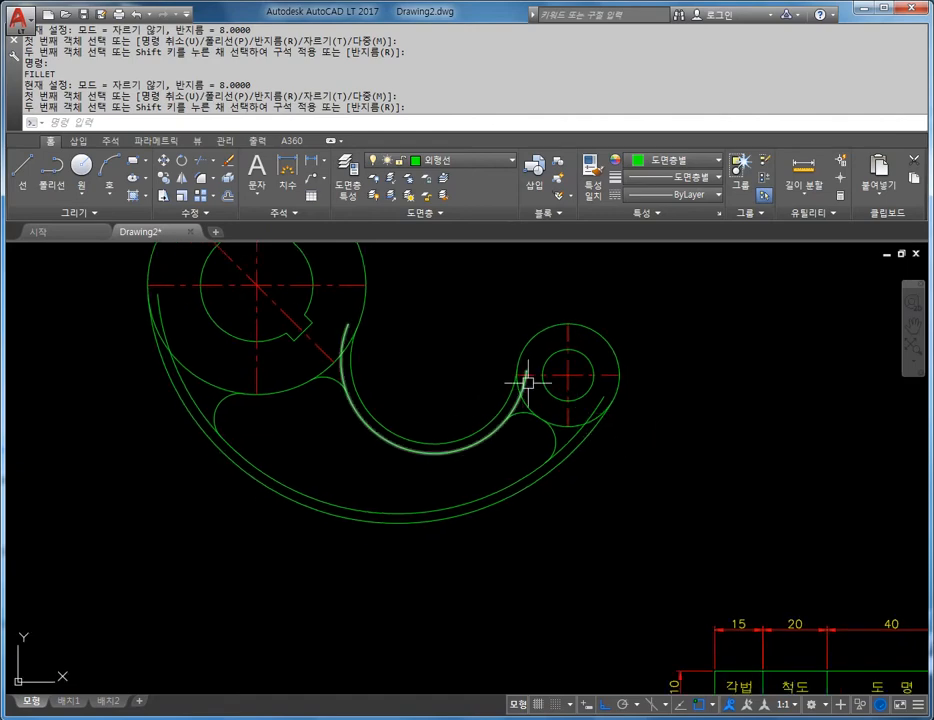
key("Escape")
key("Escape")
key("Escape")
key("Escape")
key("Escape")
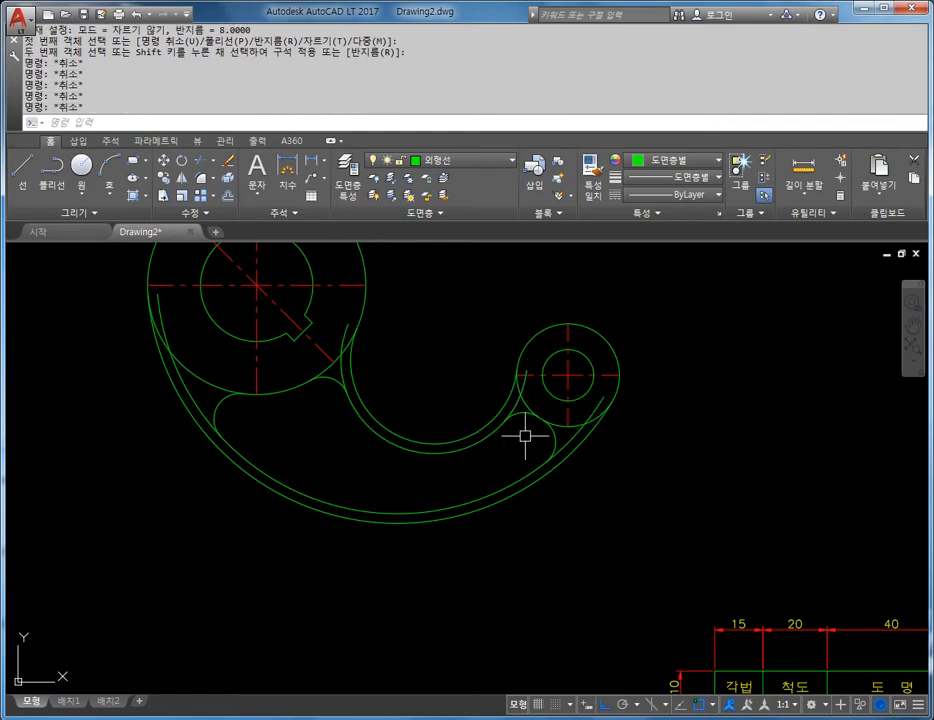
Step: Trim the ends of both offset arcs beyond the four fillets to leave a closed inner contour in the arm
type("TR")
key("Return")
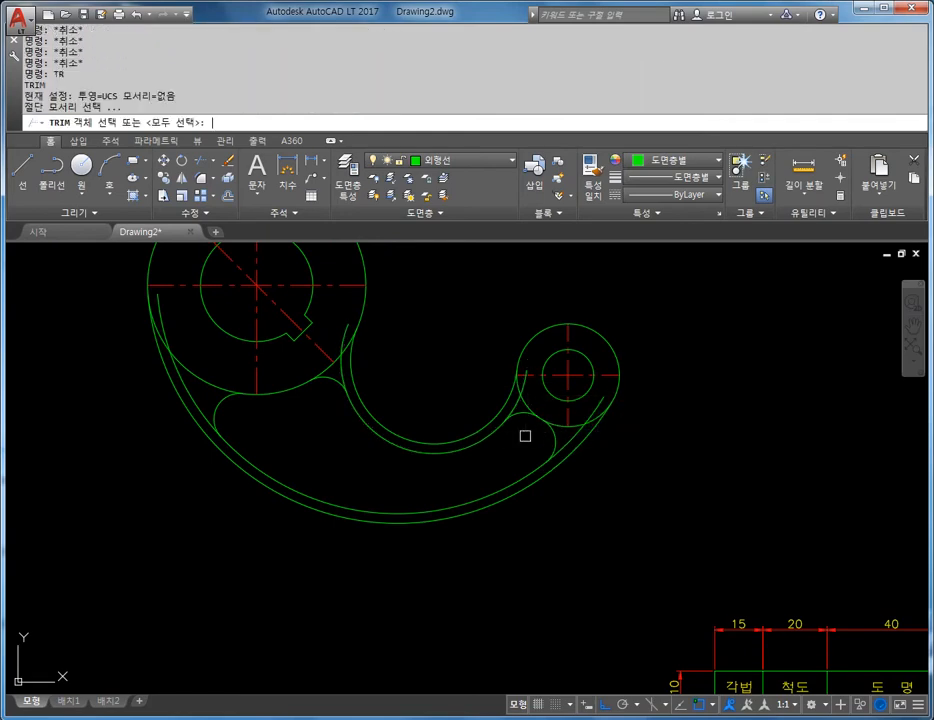
scroll(270, 425, "up", 2)
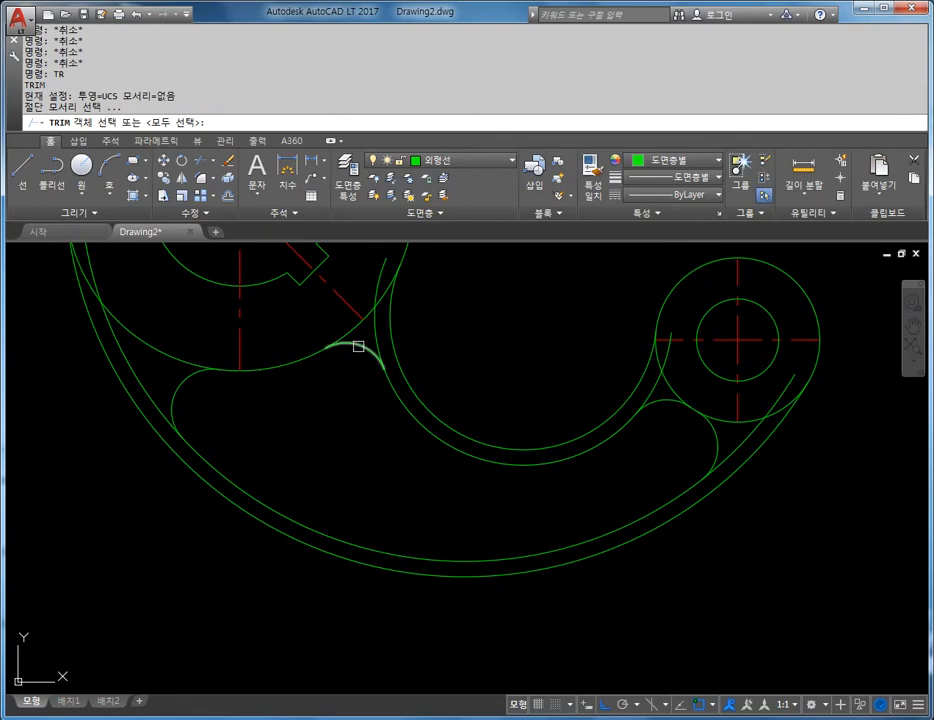
left_click(358, 346)
left_click(196, 381)
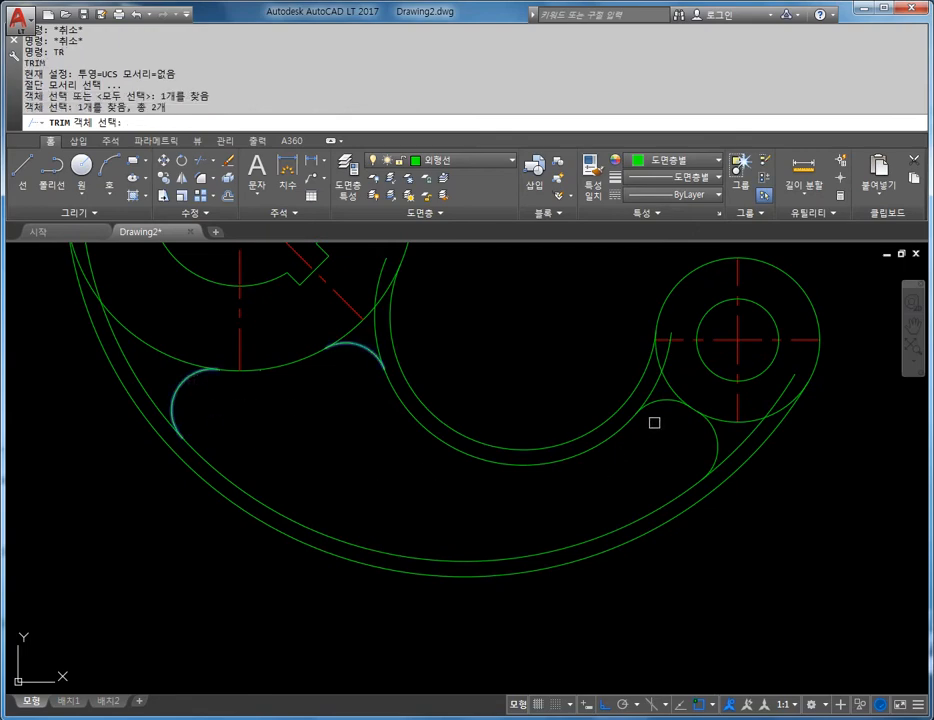
left_click(659, 404)
left_click(713, 442)
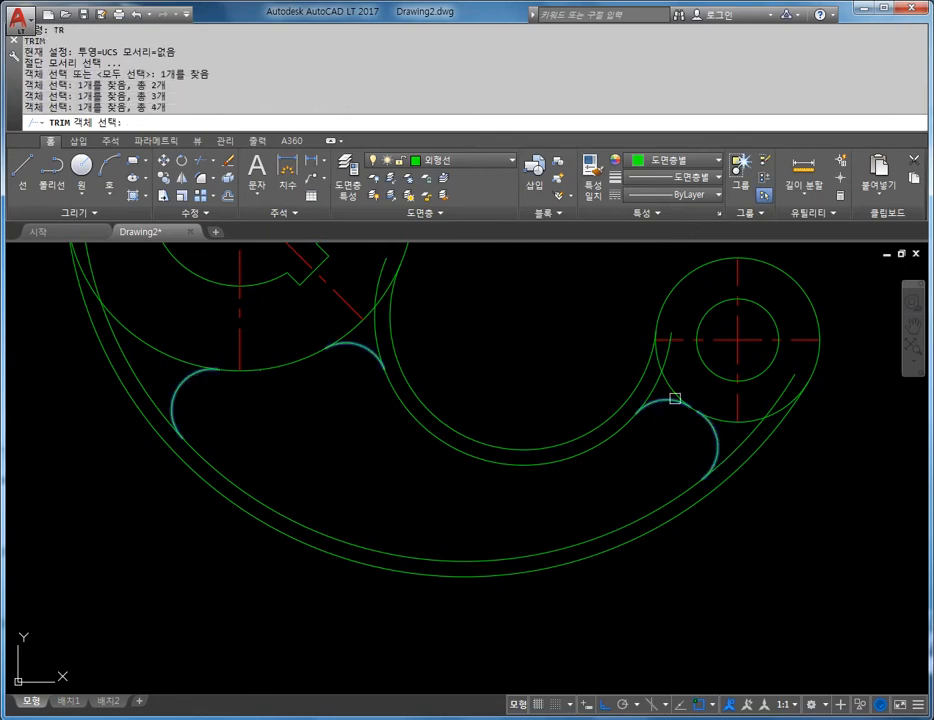
key("space")
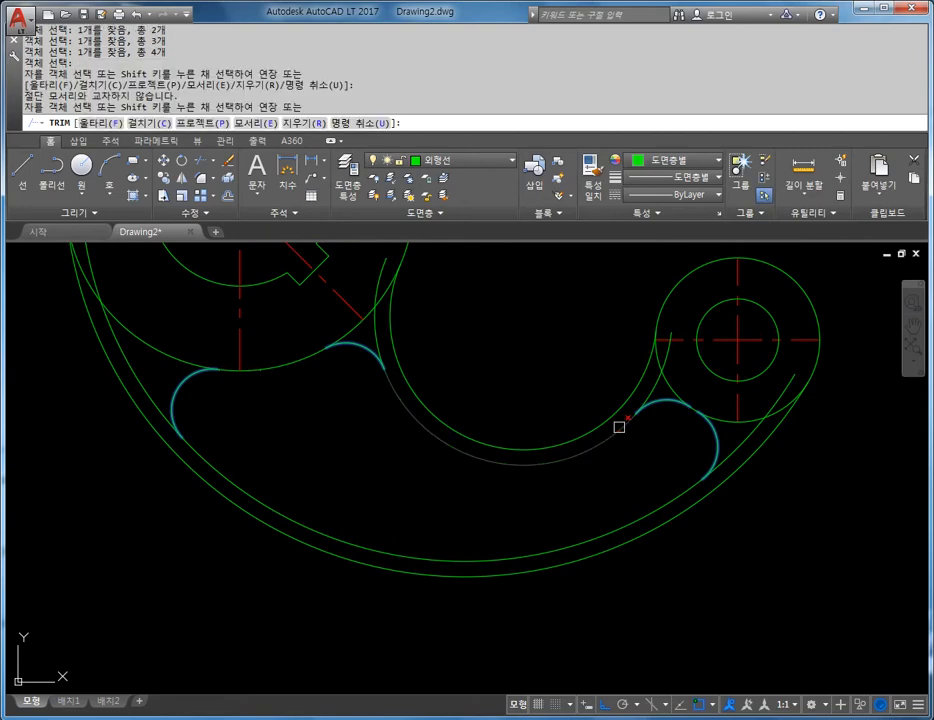
left_click(653, 380)
left_click(738, 446)
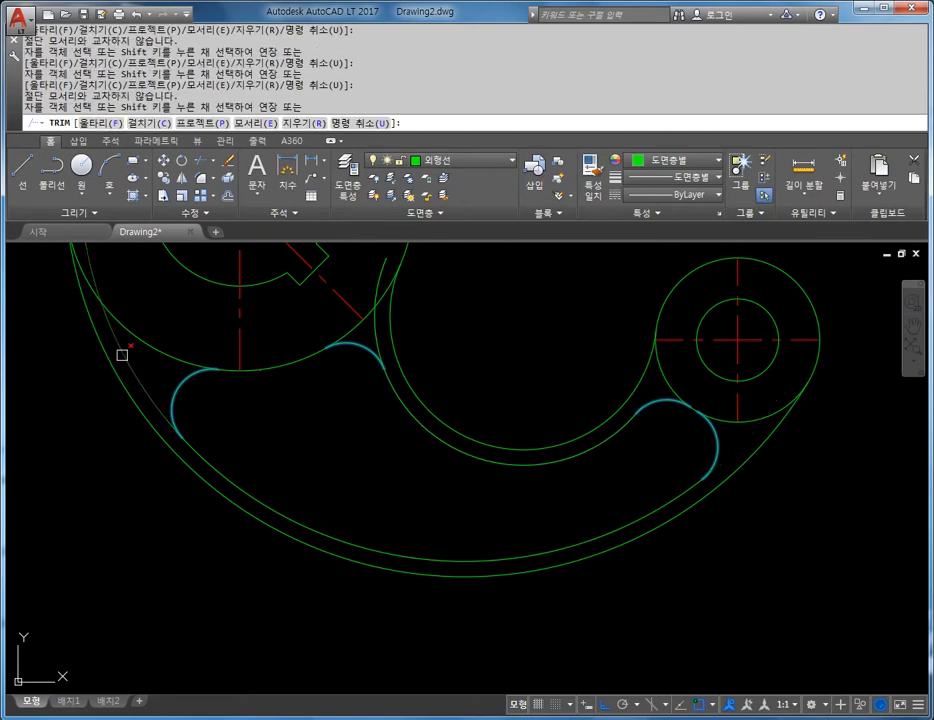
key("Escape")
scroll(425, 375, "down", 2)
middle_click_drag(425, 375, 381, 415)
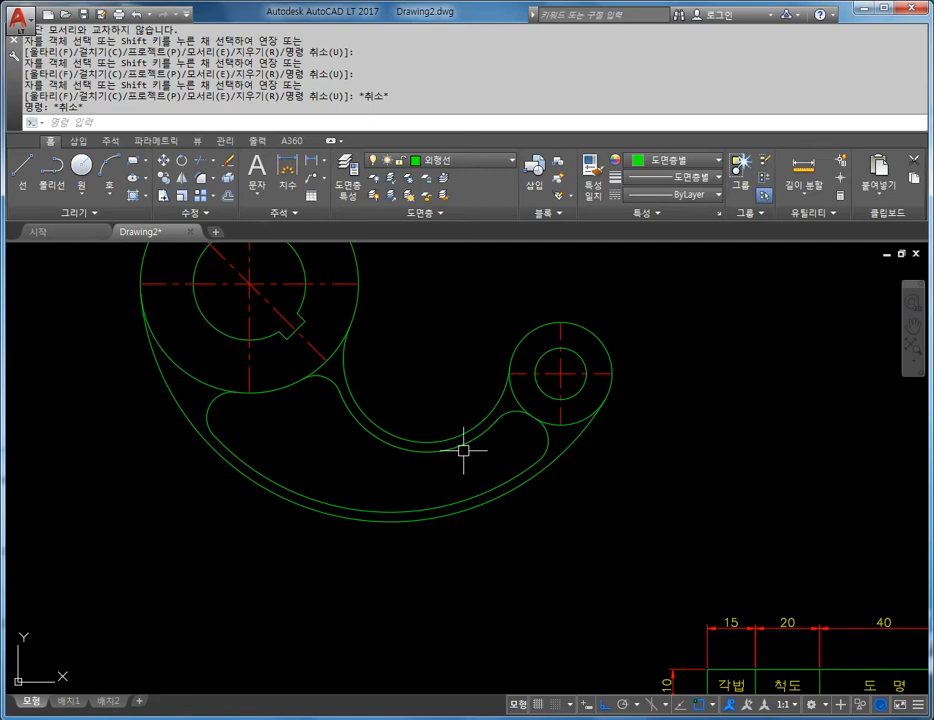
Step: Draw a vertical line upward from the top quadrant of the small boss's outer circle
scroll(455, 445, "down", 3)
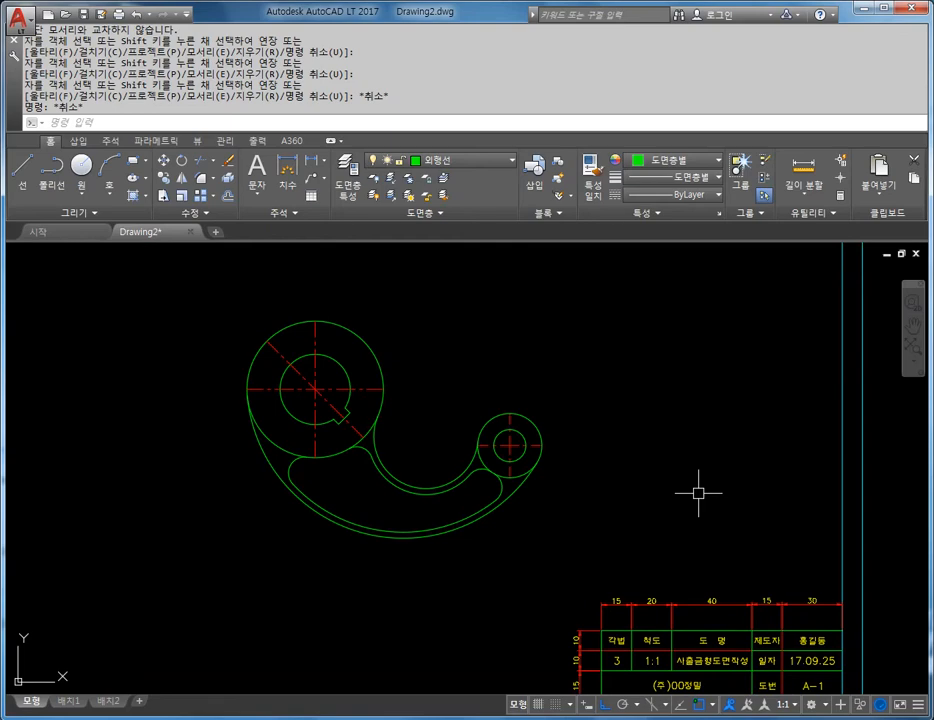
key("Escape")
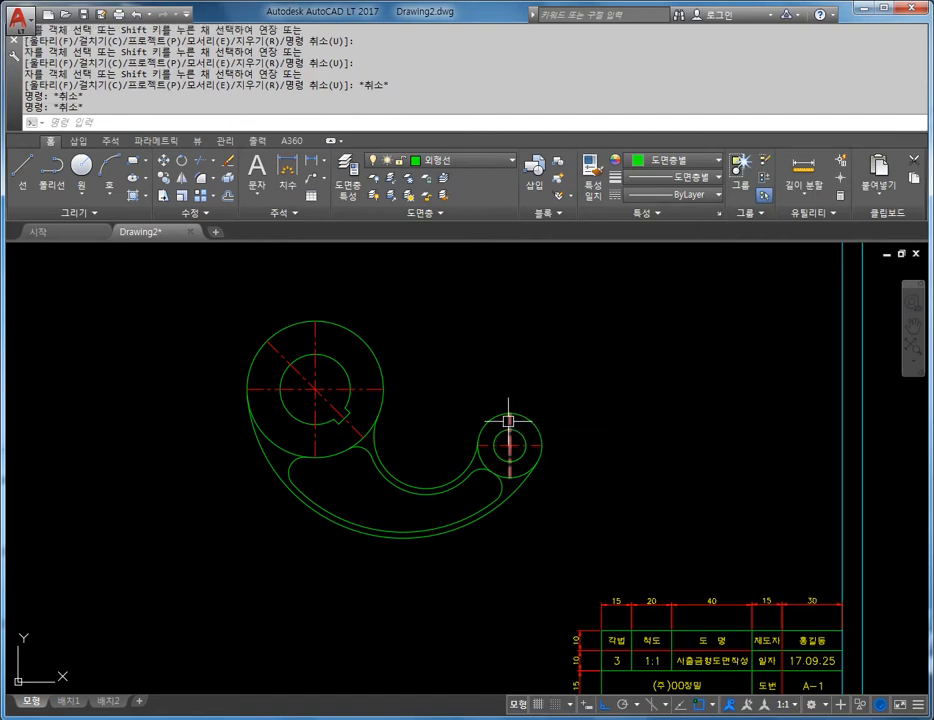
key("Escape")
key("Escape")
type("l")
key("Return")
left_click(510, 440)
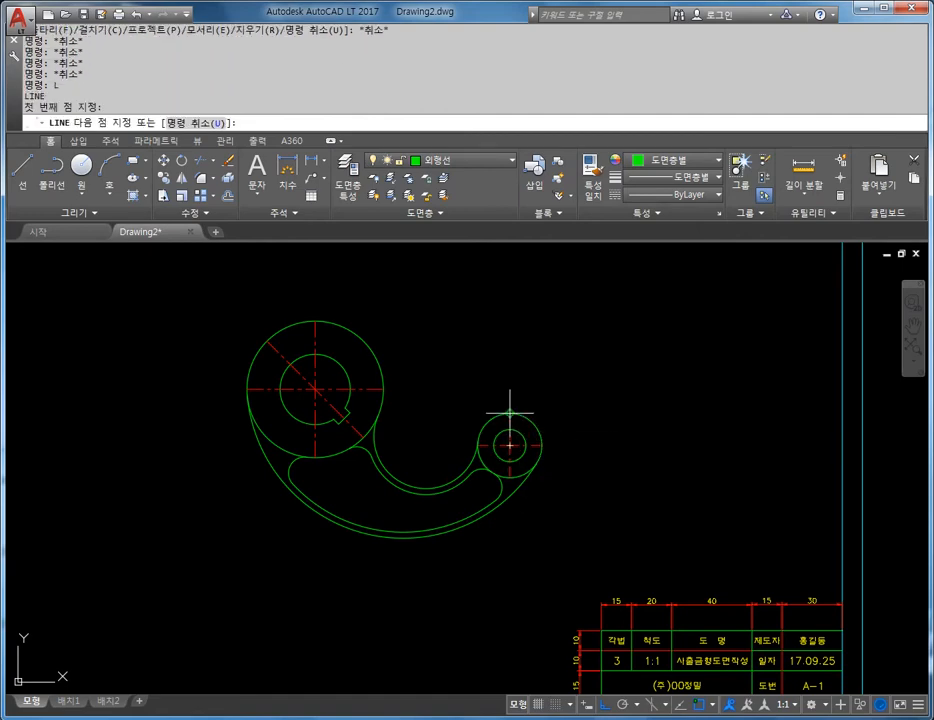
left_click(511, 308)
key("Escape")
key("Escape")
key("Escape")
Step: Offset the vertical line above the boss by 37.78 toward the hub
type("o")
key("Return")
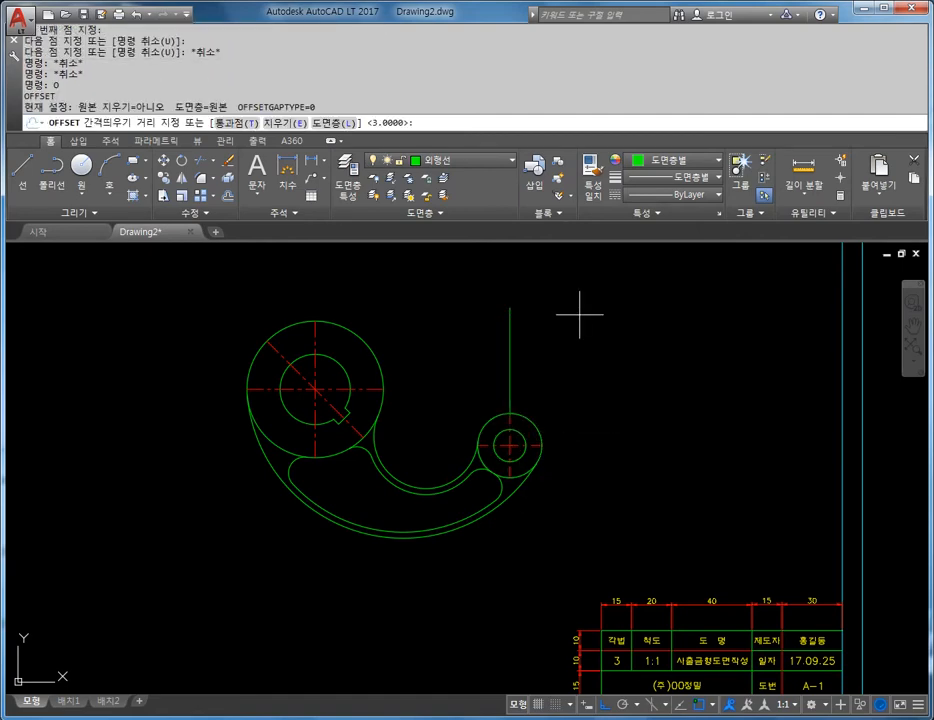
type("37.78")
key("Return")
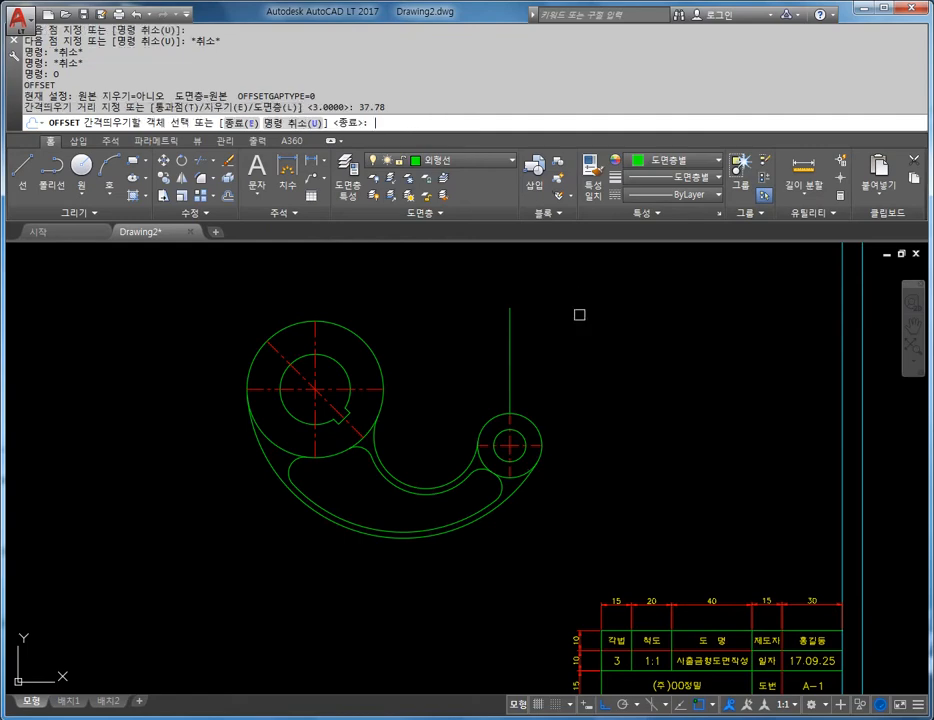
left_click(515, 360)
left_click(435, 386)
key("Escape")
key("Escape")
key("Escape")
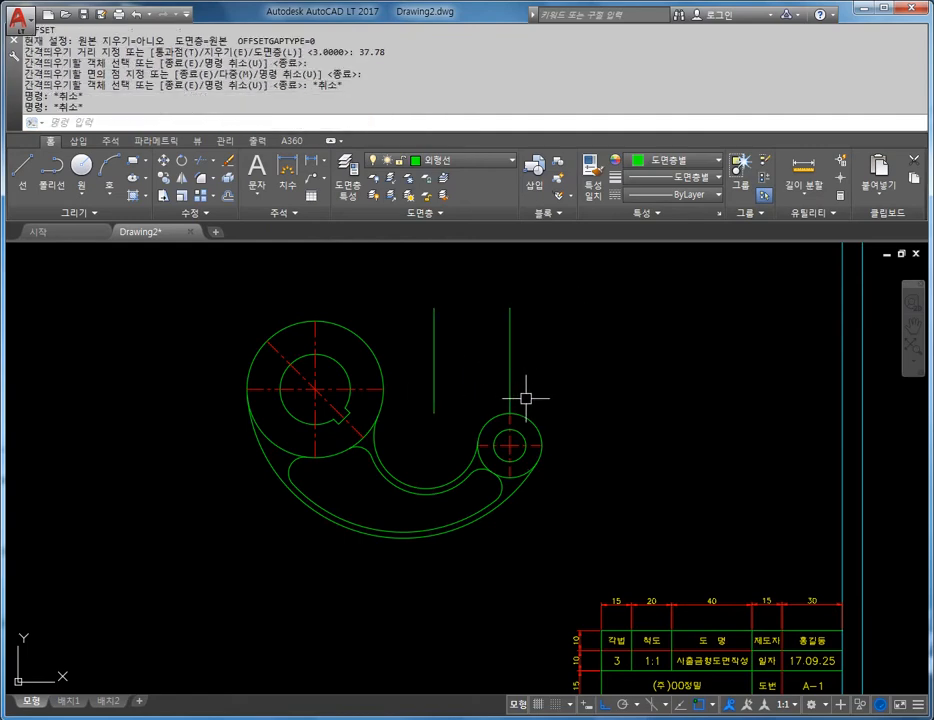
Step: Draw a horizontal line from the hub's right quadrant that crosses the offset vertical line
scroll(393, 401, "up", 2)
key("Escape")
key("Escape")
type("l")
key("Return")
left_click(376, 384)
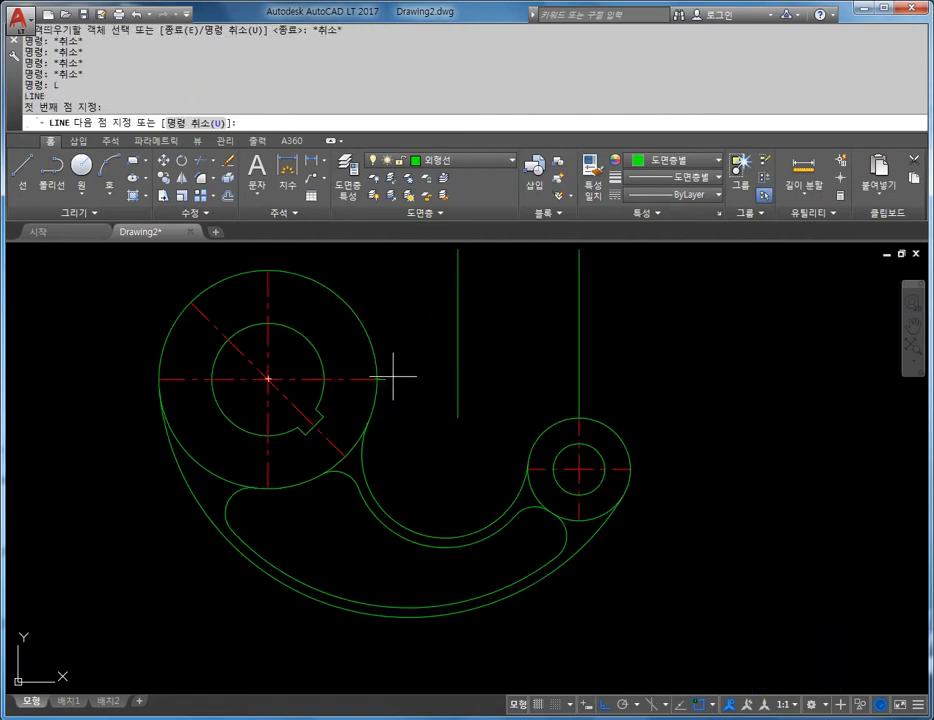
left_click(496, 382)
key("Escape")
key("Escape")
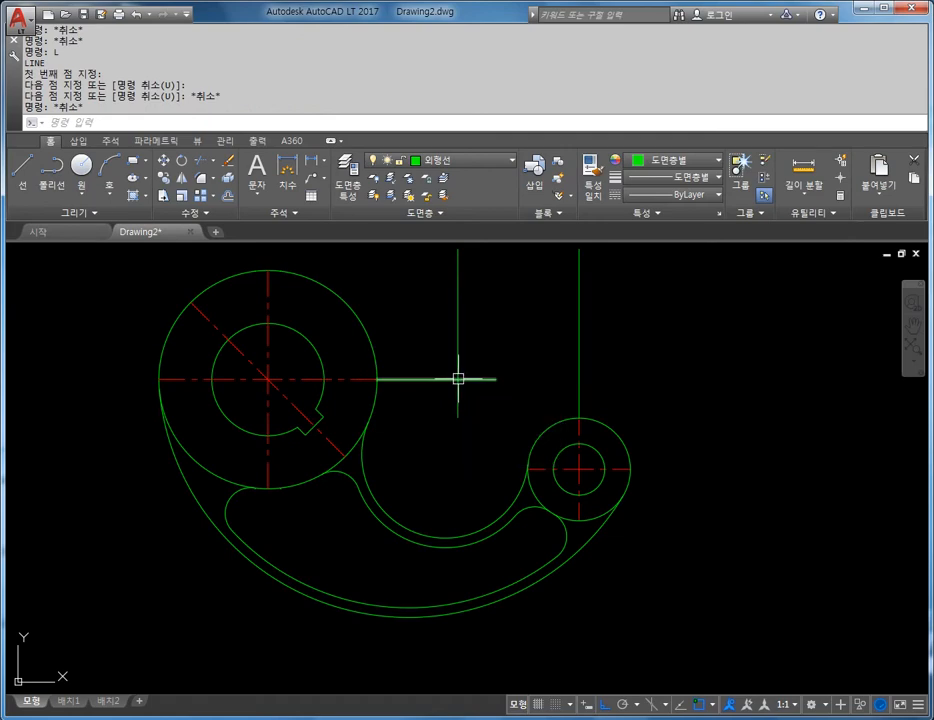
Step: Draw a line 150 long at 105° from the intersection of the horizontal line and the offset vertical line
scroll(463, 420, "down", 2)
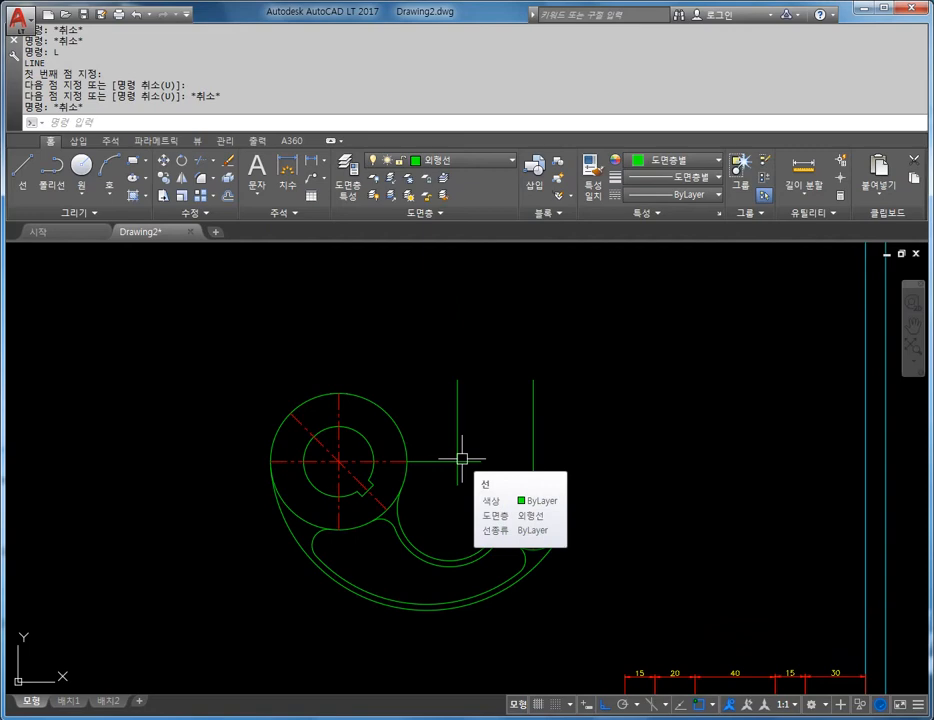
middle_click_drag(462, 458, 462, 480)
mouse_move(462, 480)
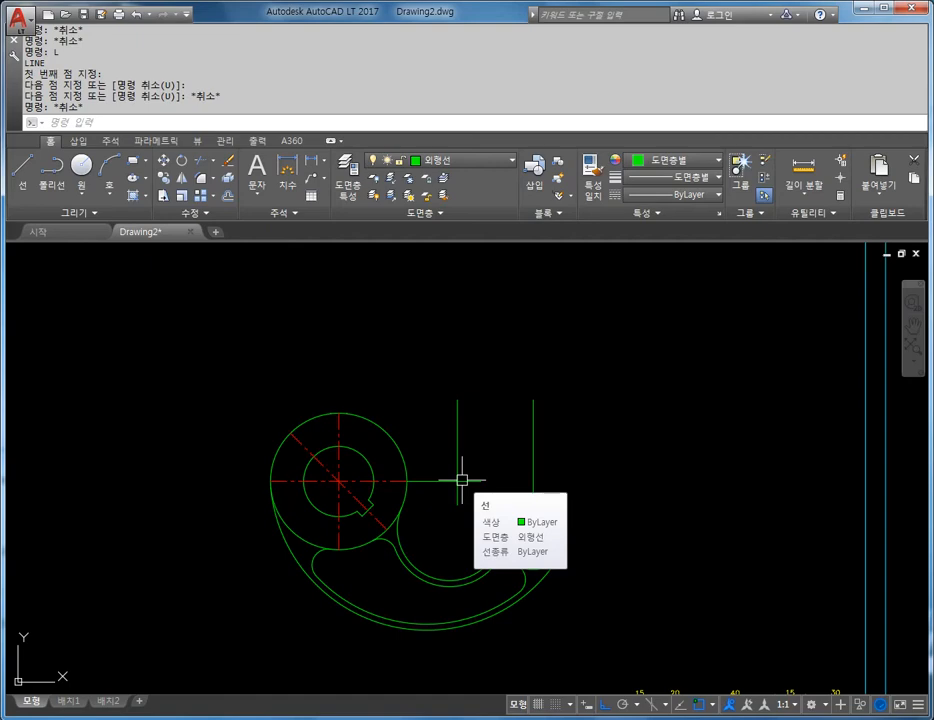
key("Escape")
key("Escape")
key("Escape")
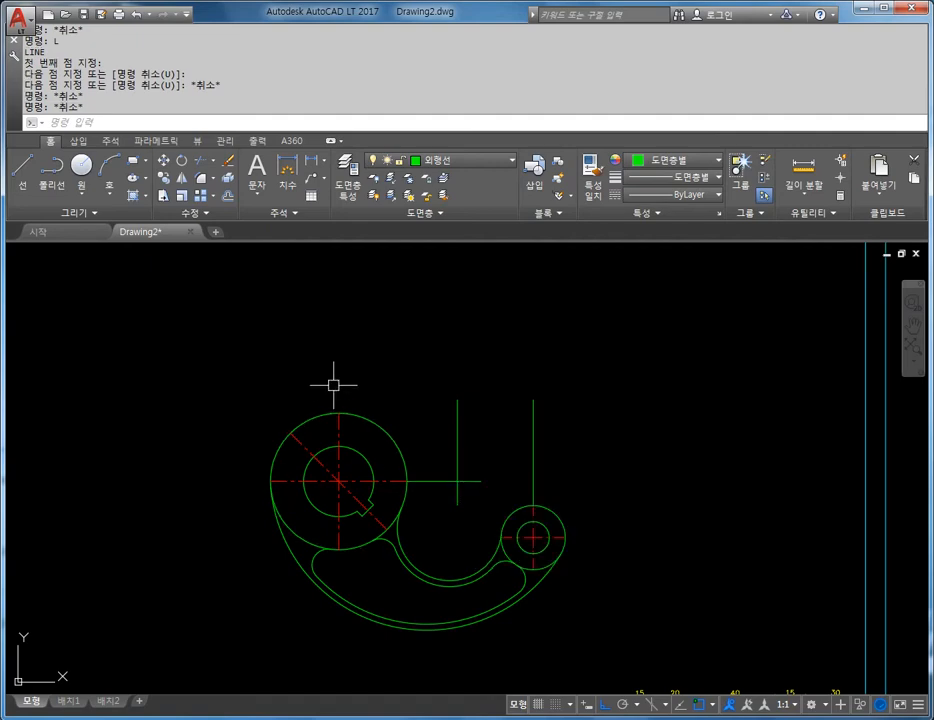
type("L")
key("Return")
scroll(454, 452, "up", 4)
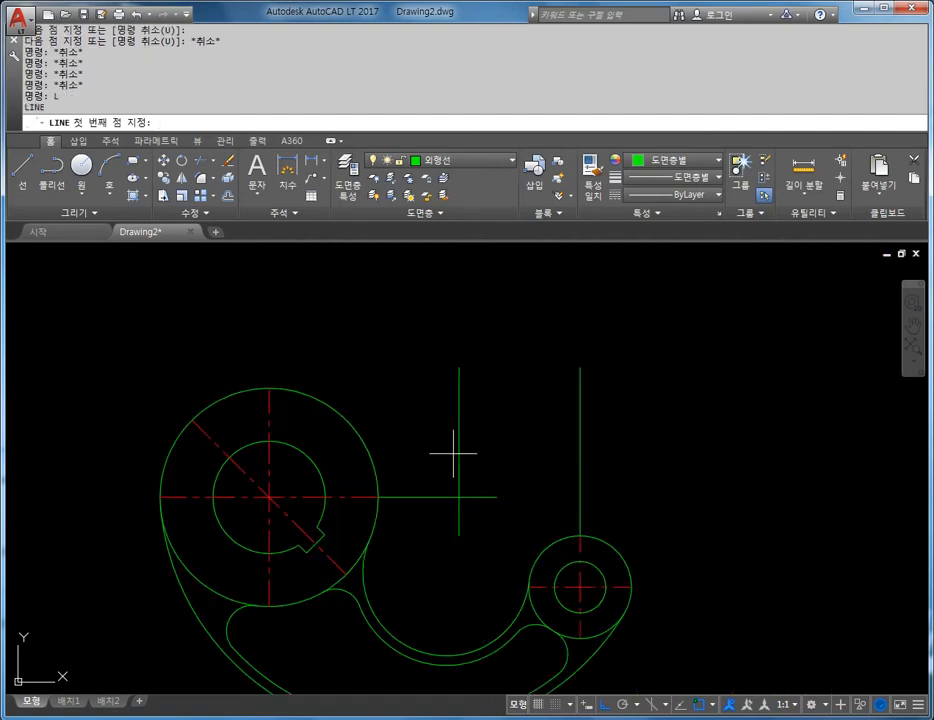
left_click(456, 497)
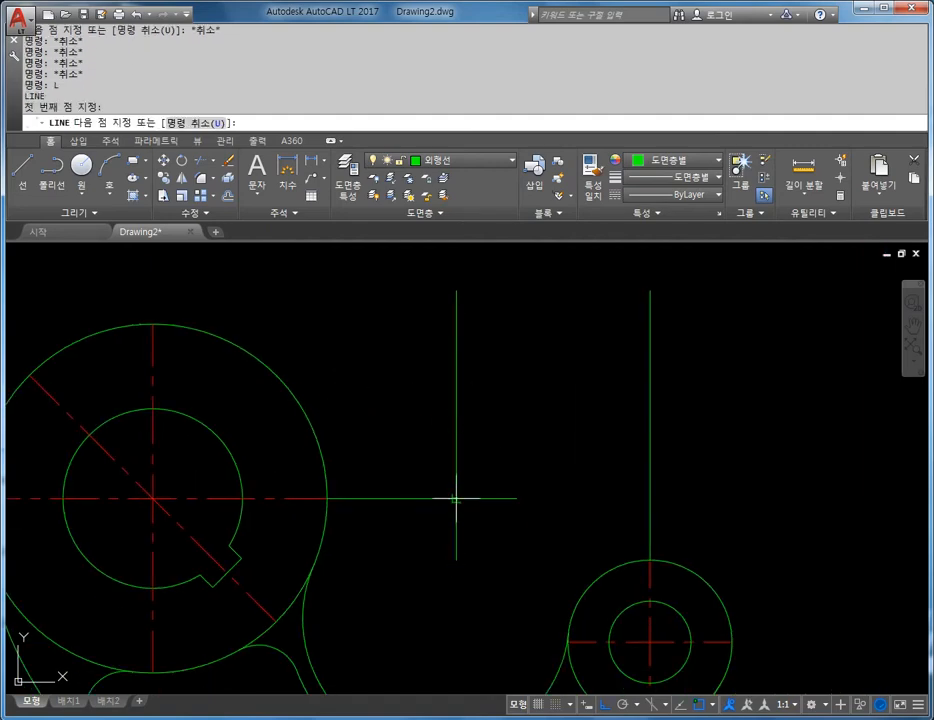
scroll(393, 352, "down", 4)
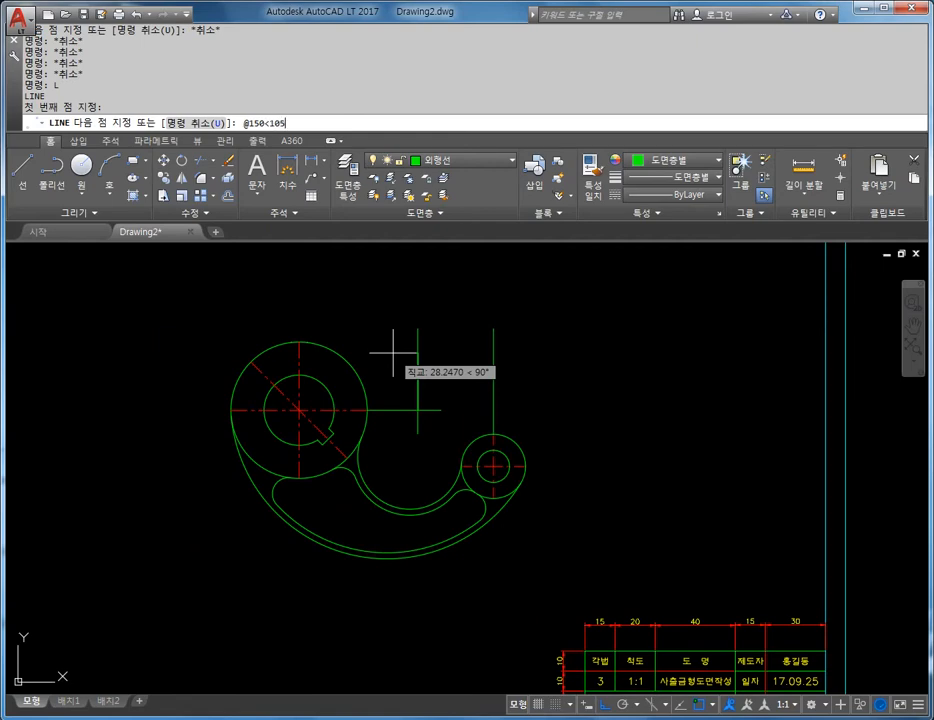
key("Return")
scroll(300, 430, "down", 2)
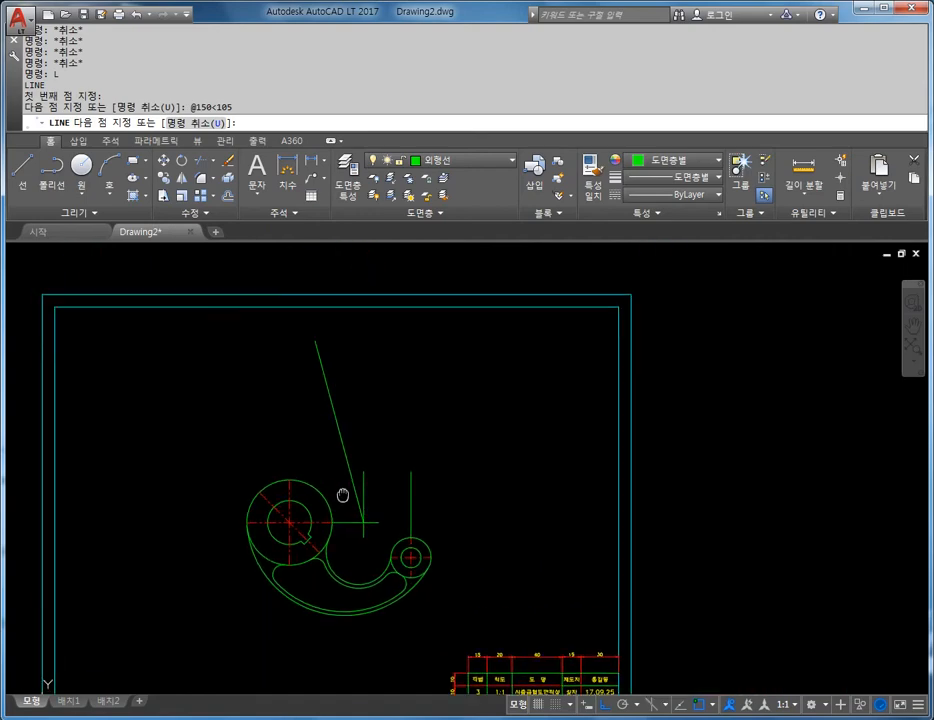
key("Escape")
key("Escape")
key("Escape")
key("Escape")
key("Escape")
key("Escape")
middle_click_drag(324, 448, 319, 396)
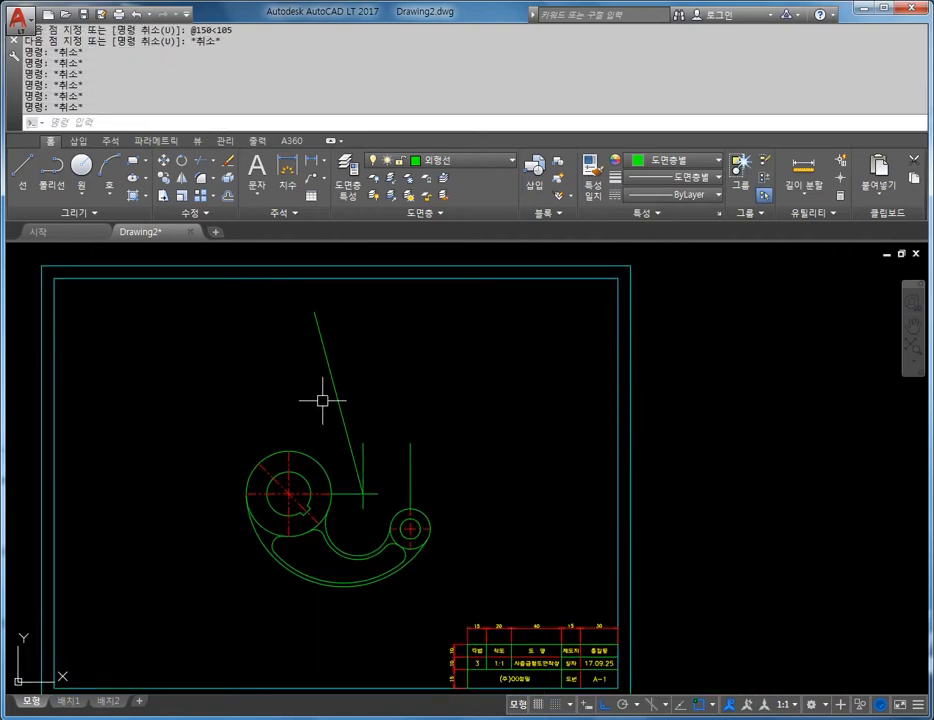
Step: Draw a line 150 long at 162° from the intersection of the horizontal line and the offset vertical line
type("l")
key("Return")
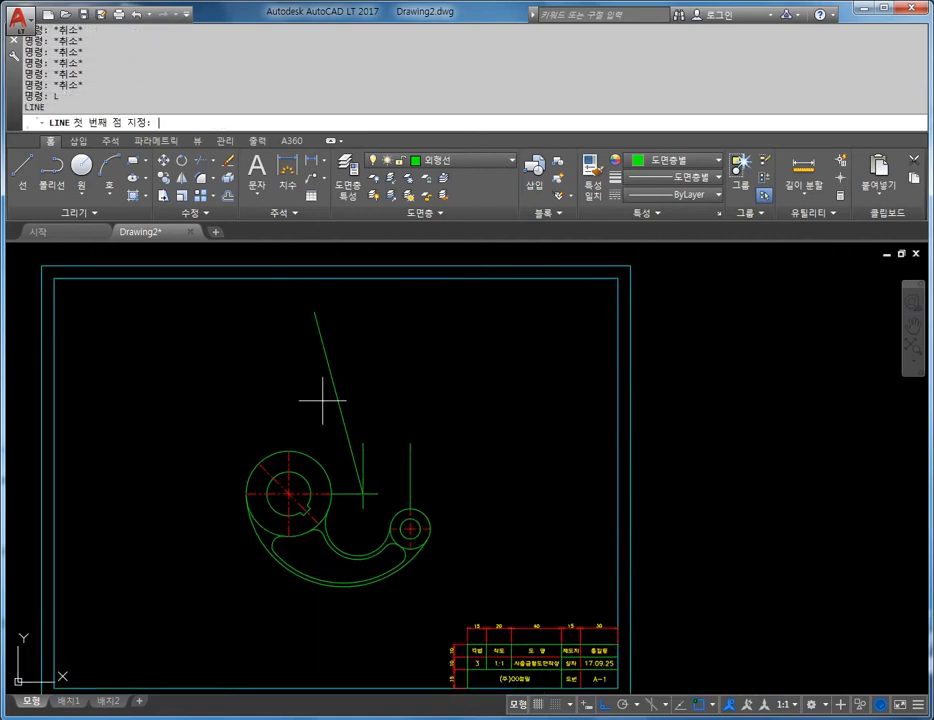
scroll(348, 460, "up", 2)
left_click(372, 512)
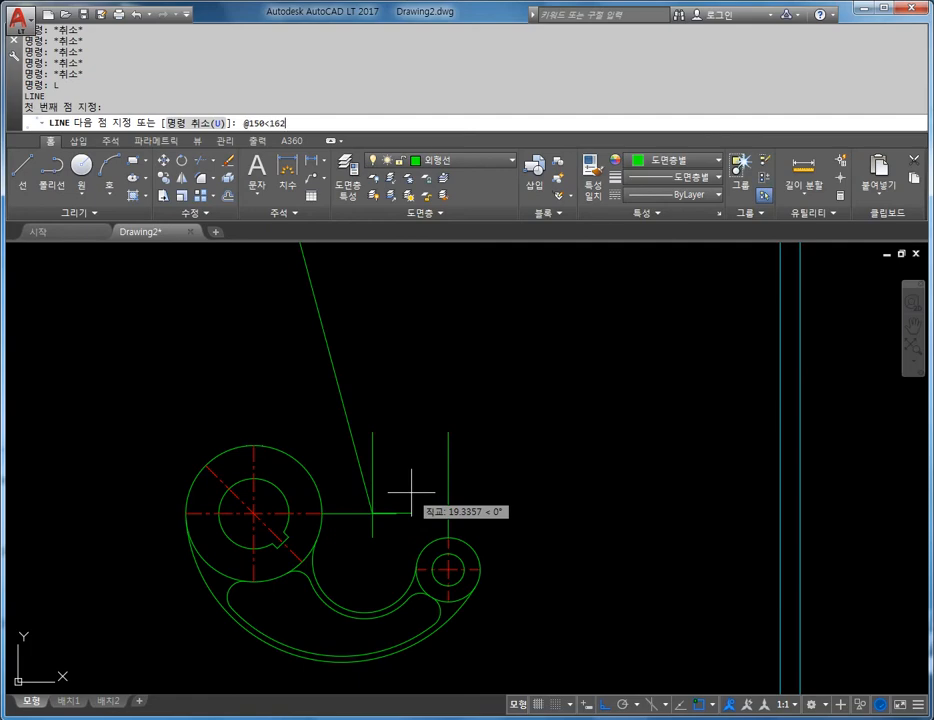
key("Return")
key("Escape")
scroll(411, 460, "down", 3)
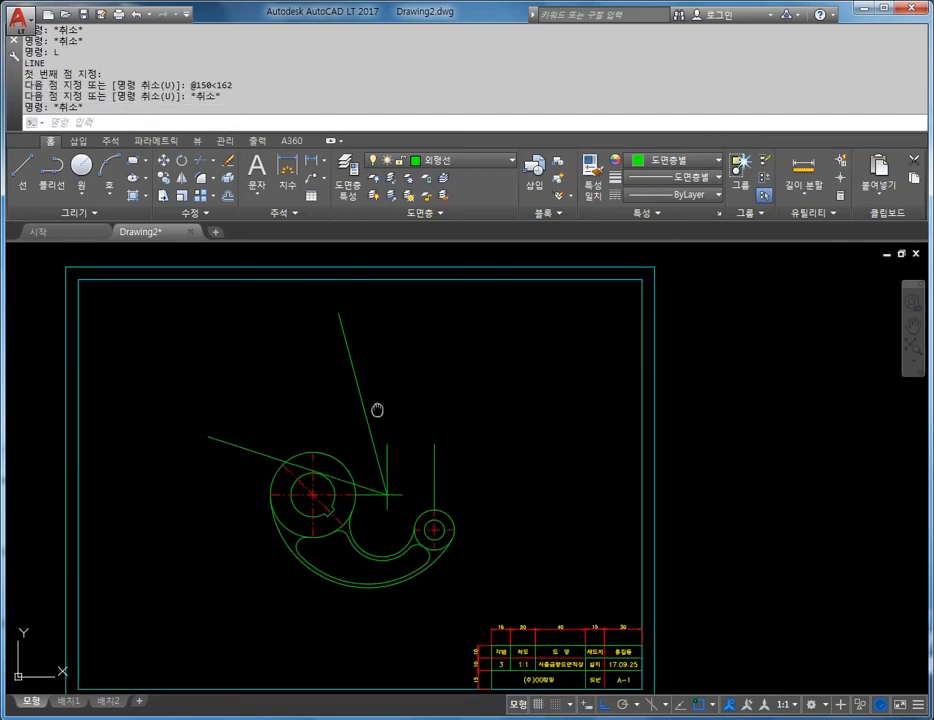
scroll(372, 392, "up", 2)
scroll(396, 396, "down", 2)
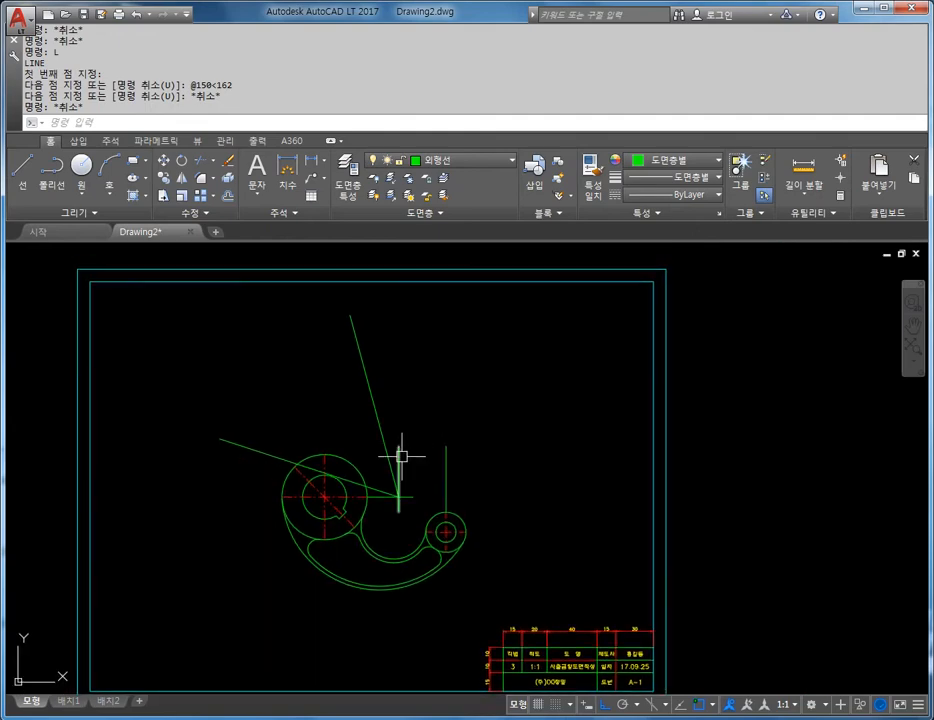
key("Escape")
key("Escape")
key("Escape")
key("Escape")
Step: Draw a circle centred on the common start point of the two inclined lines, passing through the upper end of the 105° line
type("c")
key("Return")
scroll(401, 456, "up", 2)
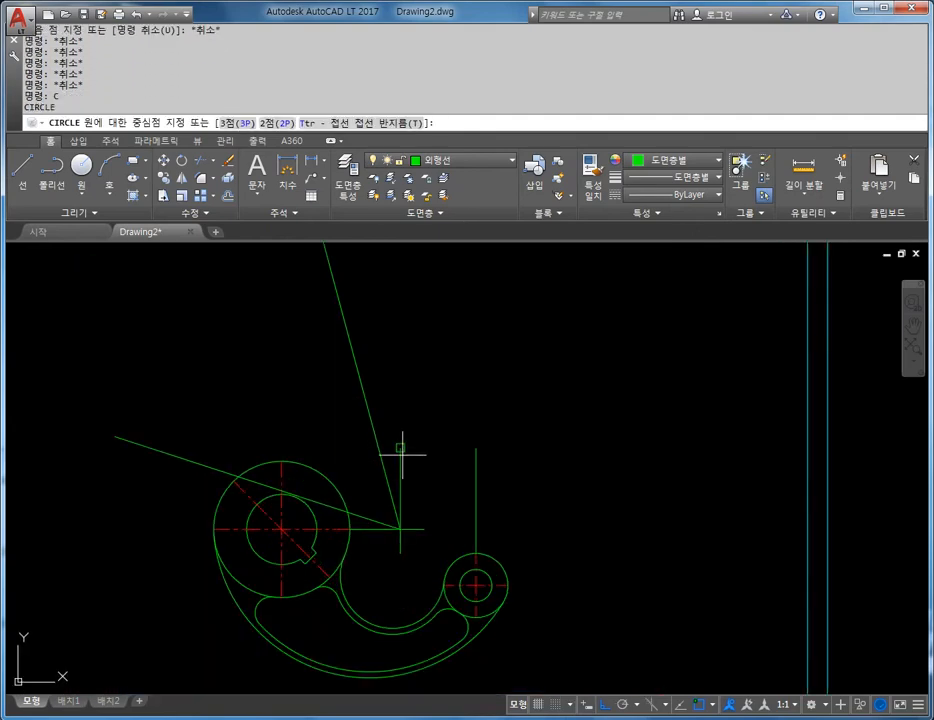
left_click(400, 529)
middle_click_drag(312, 296, 340, 425)
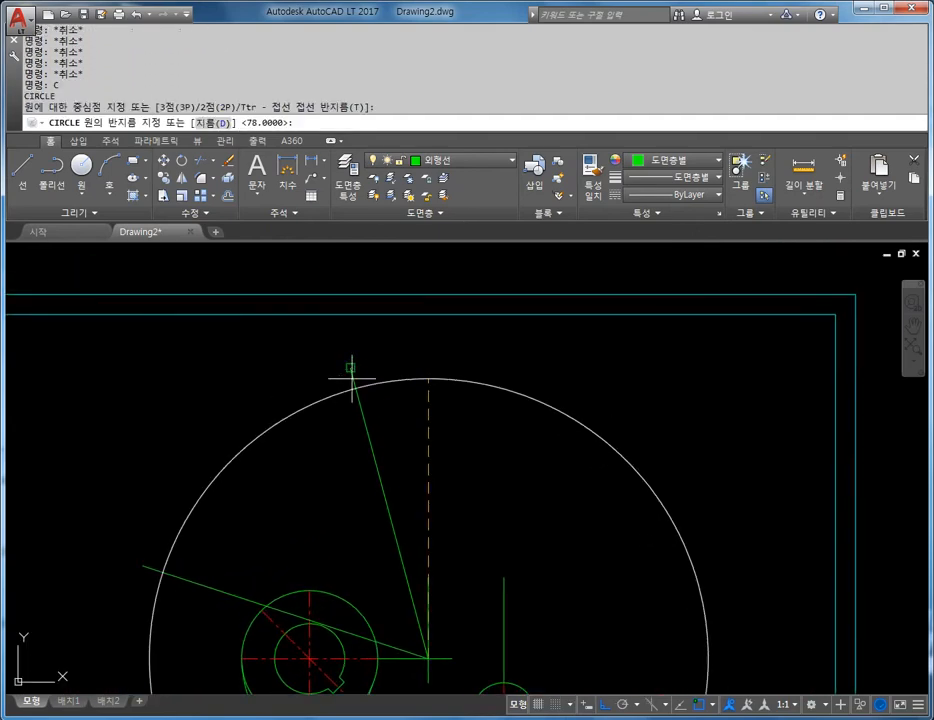
left_click(352, 374)
key("Escape")
middle_click_drag(429, 431, 369, 350)
key("Escape")
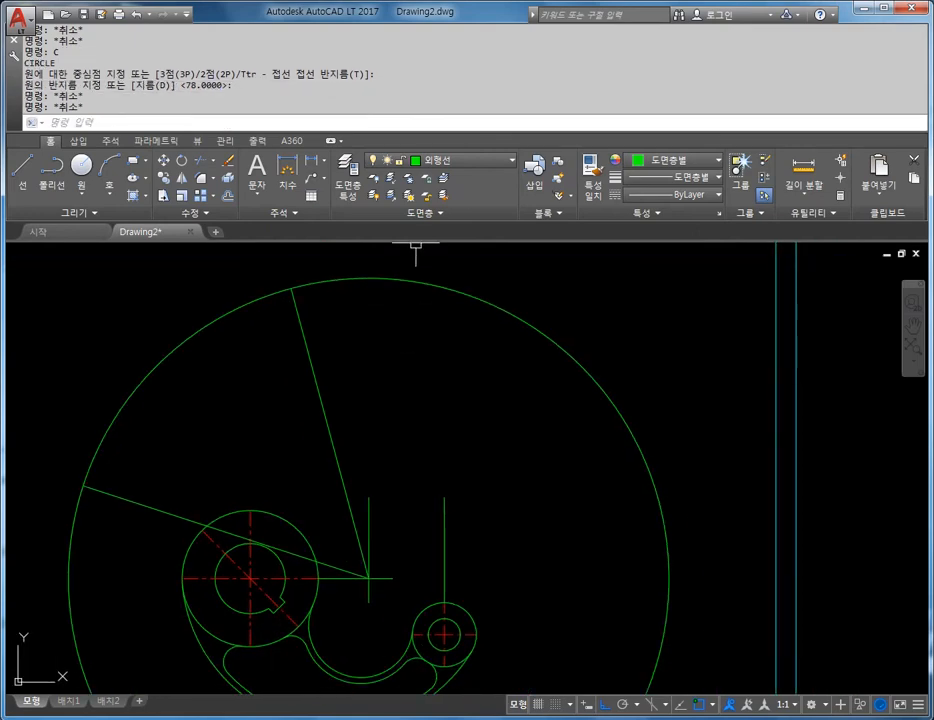
key("Escape")
Step: Add a radius dimension to the large construction circle, placing its text inside the circle's upper part
left_click(323, 160)
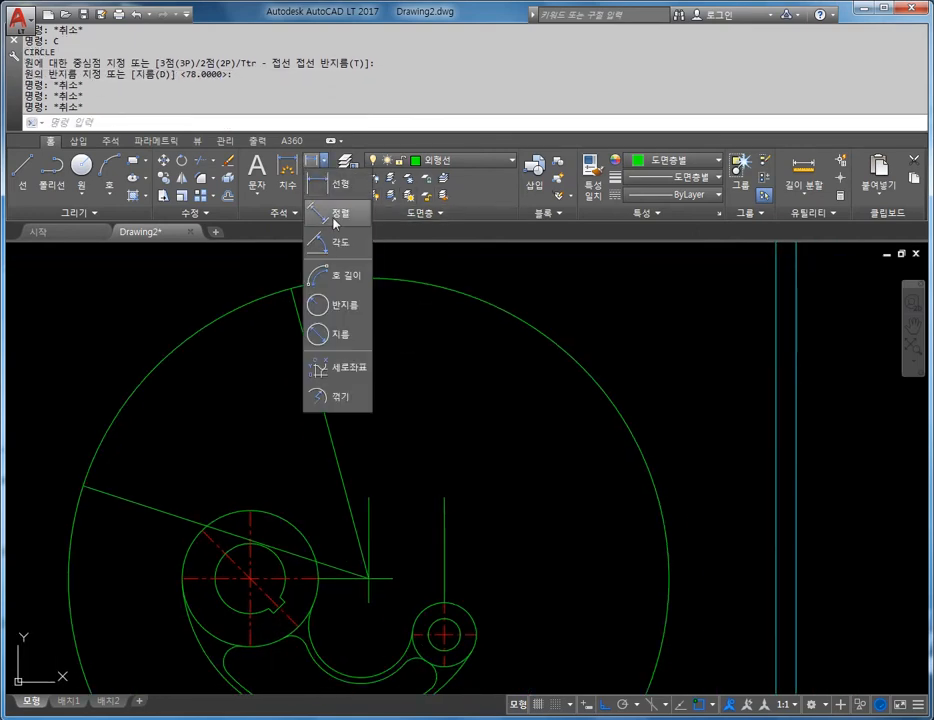
left_click(340, 305)
left_click(509, 306)
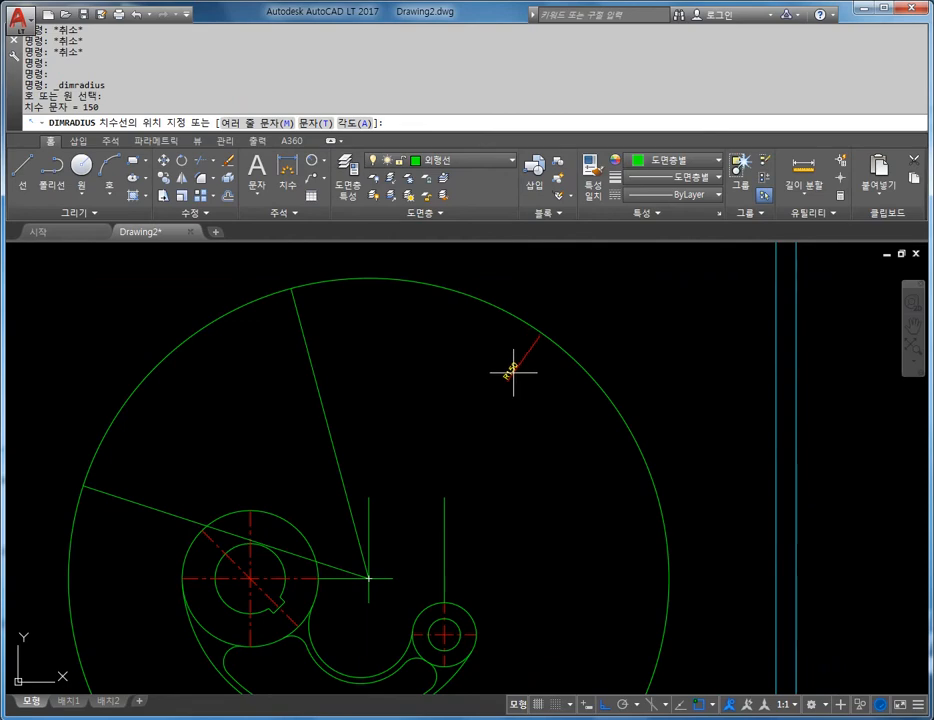
left_click(513, 373)
key("Escape")
key("Escape")
middle_click_drag(538, 432, 527, 377)
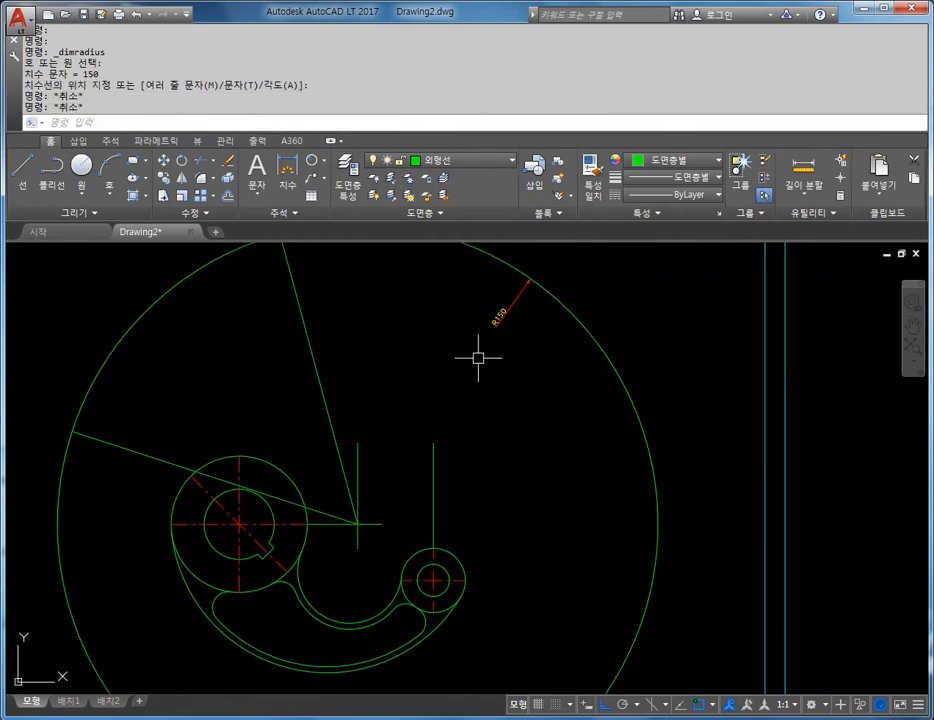
scroll(475, 366, "down", 2)
middle_click_drag(373, 402, 420, 418)
key("Escape")
key("Escape")
scroll(428, 428, "up", 2)
key("Escape")
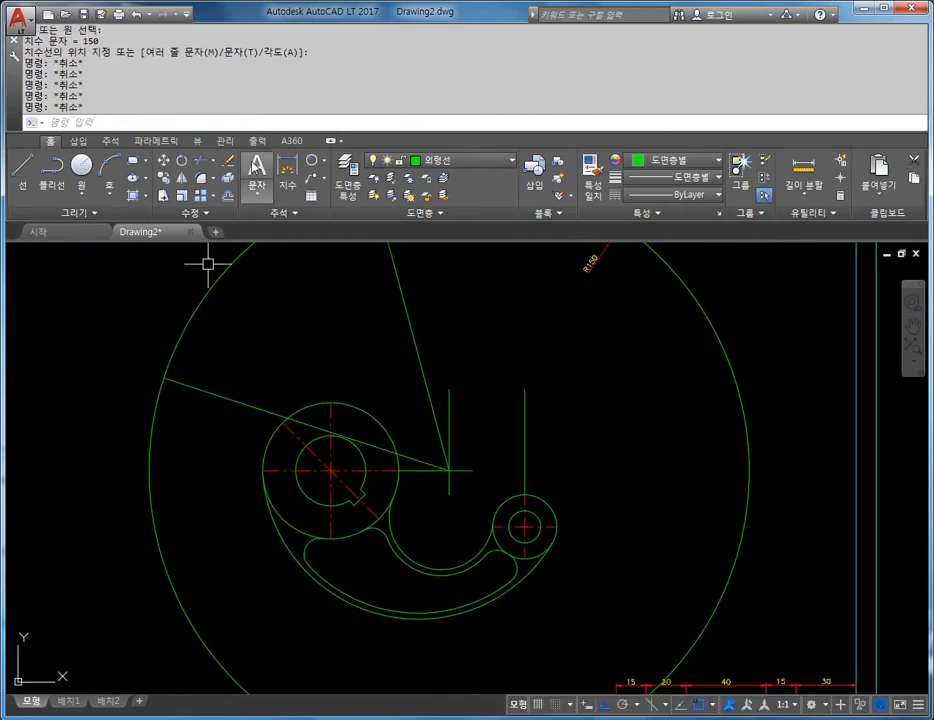
Step: Add an angular dimension between the hub's horizontal centre line and the 162° line, placed outside the large circle
left_click(323, 160)
left_click(336, 238)
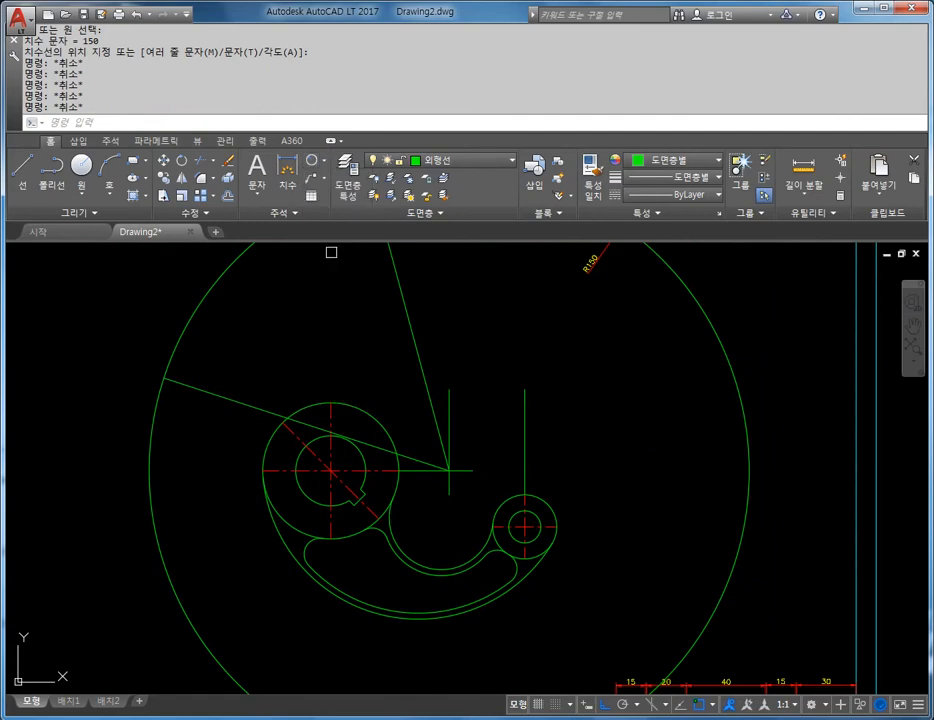
left_click(290, 468)
left_click(254, 404)
left_click(106, 415)
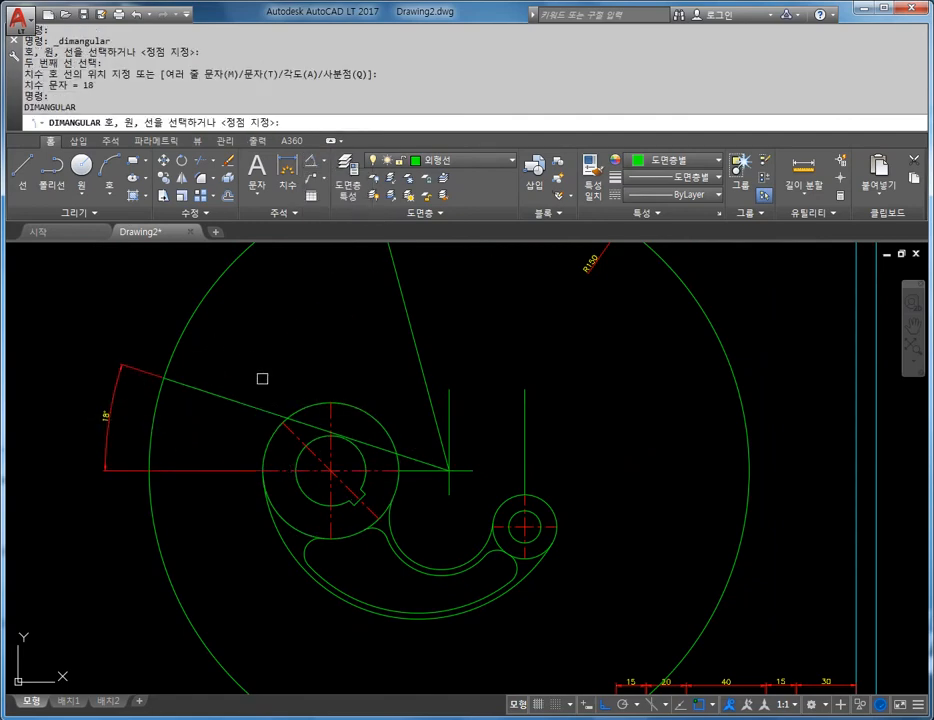
Step: Add an angular dimension between the 162° line and the 105° line, level with the neighbouring angular dimension
left_click(270, 411)
left_click(402, 296)
middle_click_drag(152, 340, 160, 393)
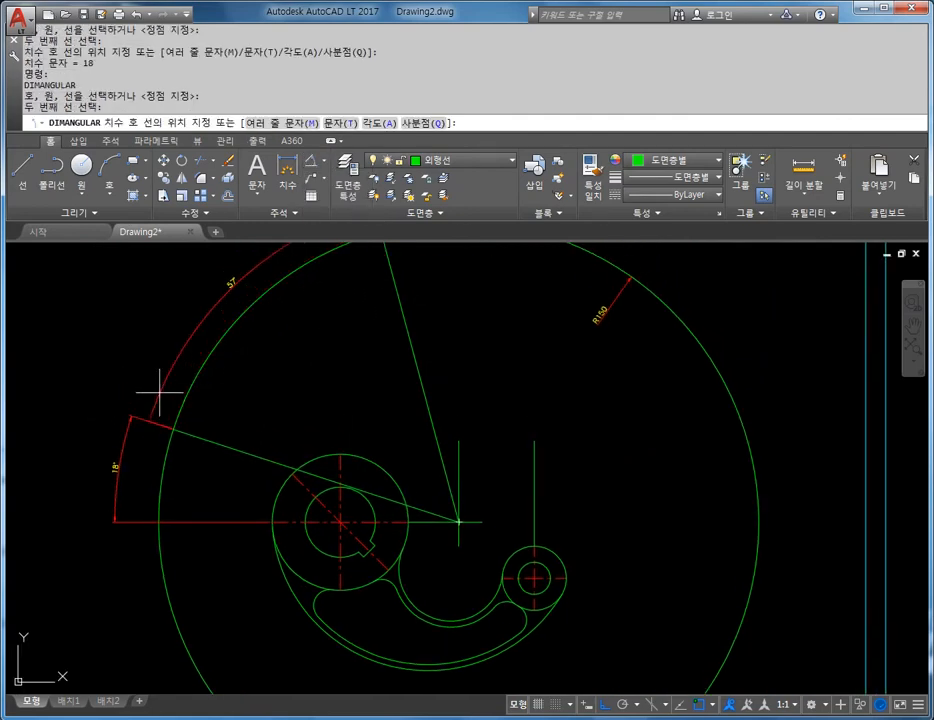
left_click(135, 416)
key("Escape")
scroll(258, 395, "down", 3)
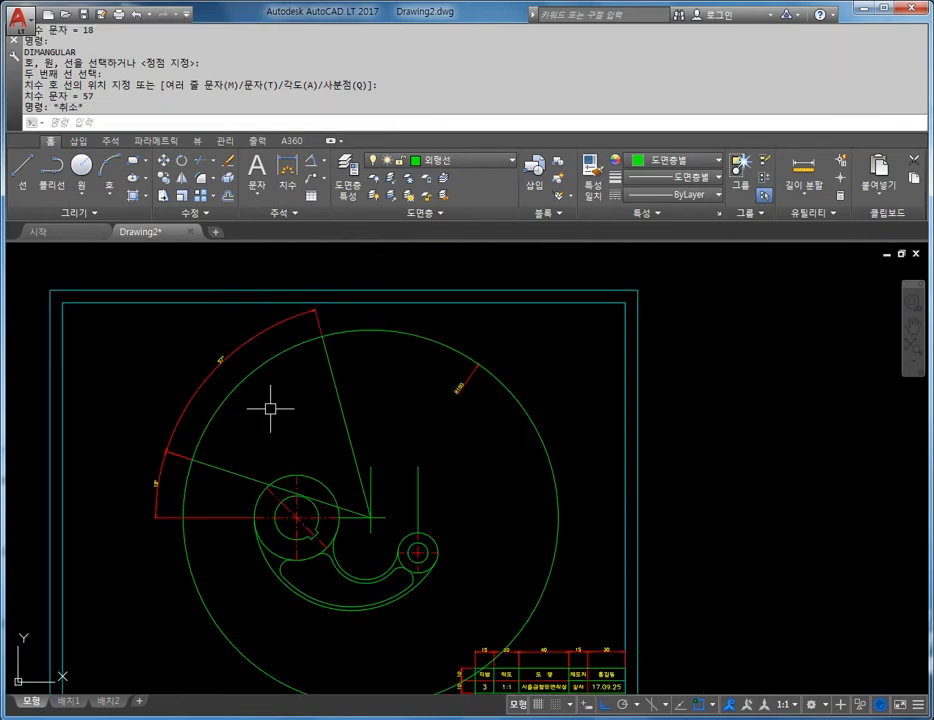
middle_click_drag(270, 408, 279, 381)
key("Escape")
key("Escape")
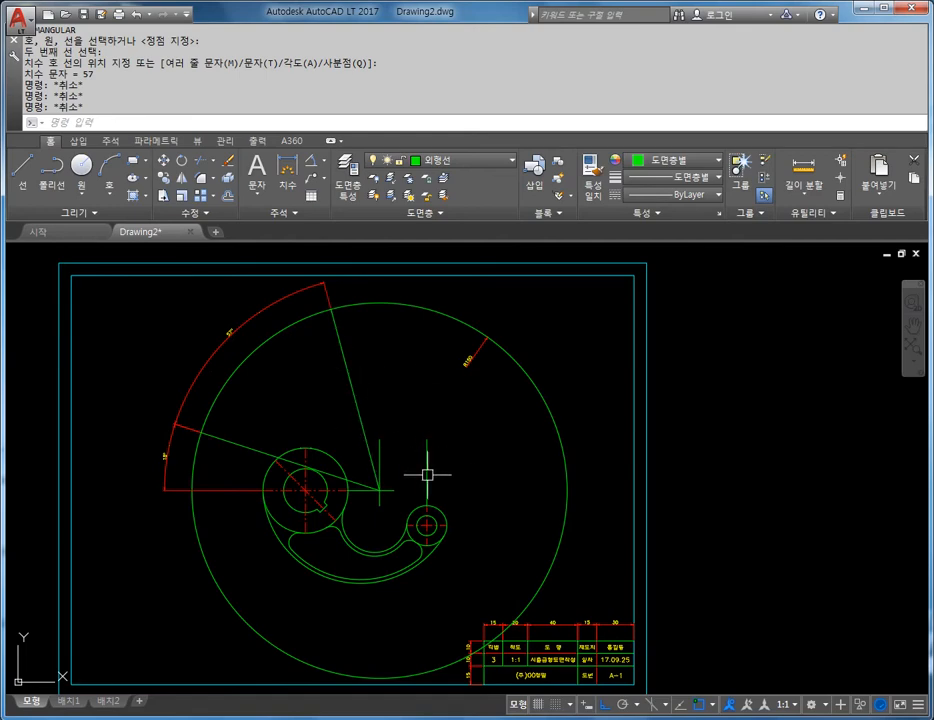
scroll(422, 466, "up", 2)
scroll(339, 434, "down", 2)
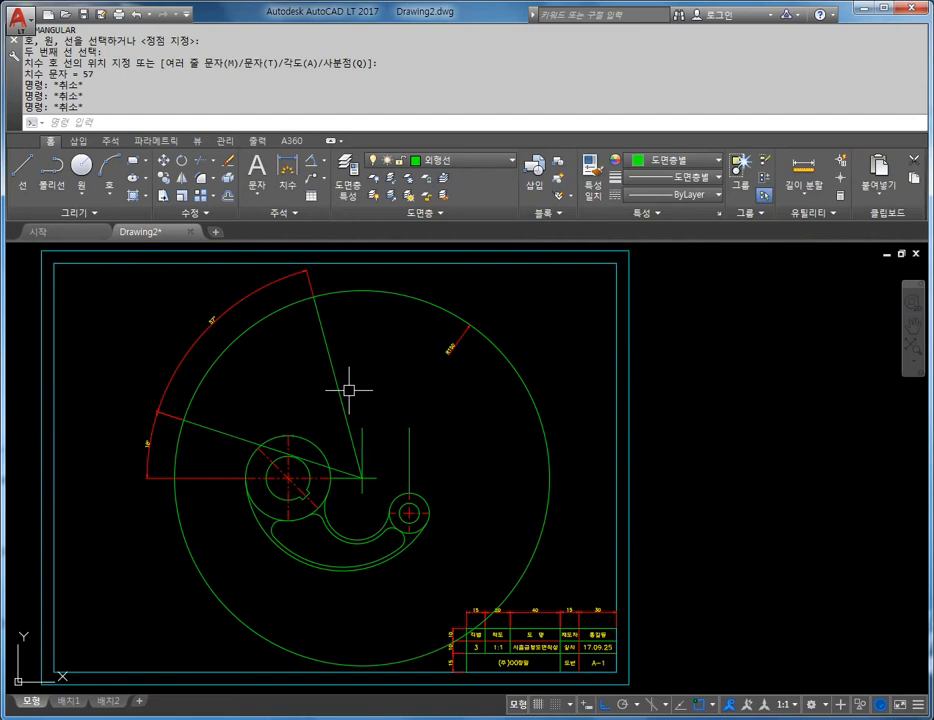
middle_click_drag(310, 352, 312, 369)
key("Escape")
key("Escape")
key("Escape")
key("Escape")
key("Escape")
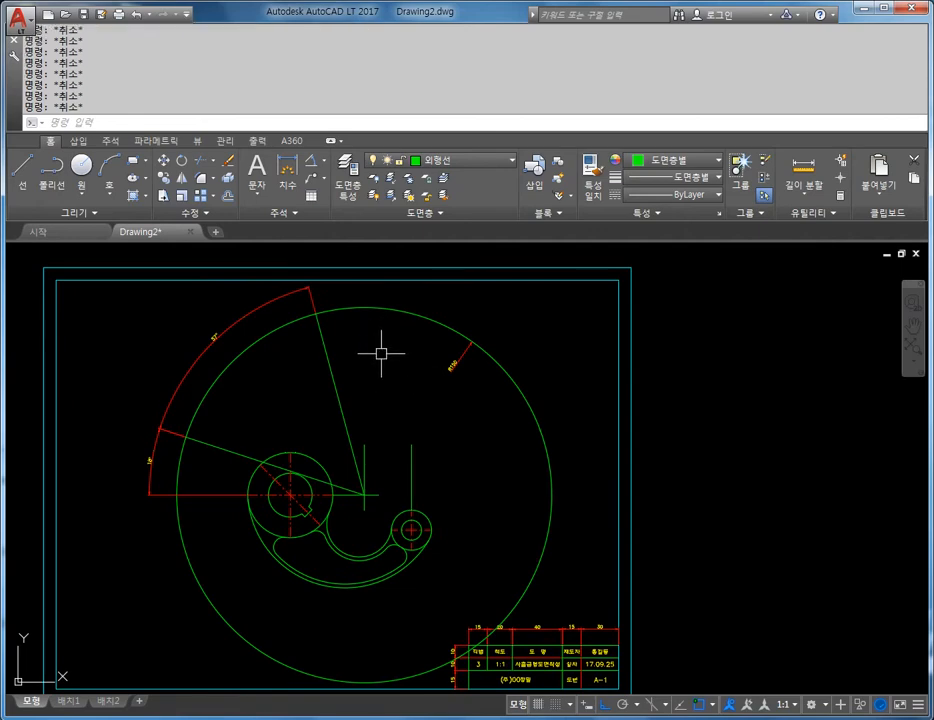
Step: Trim the large circle's portion running clockwise from the 105° line to the title block, using all objects as cutting edges
type("TR")
key("Return")
key("Return")
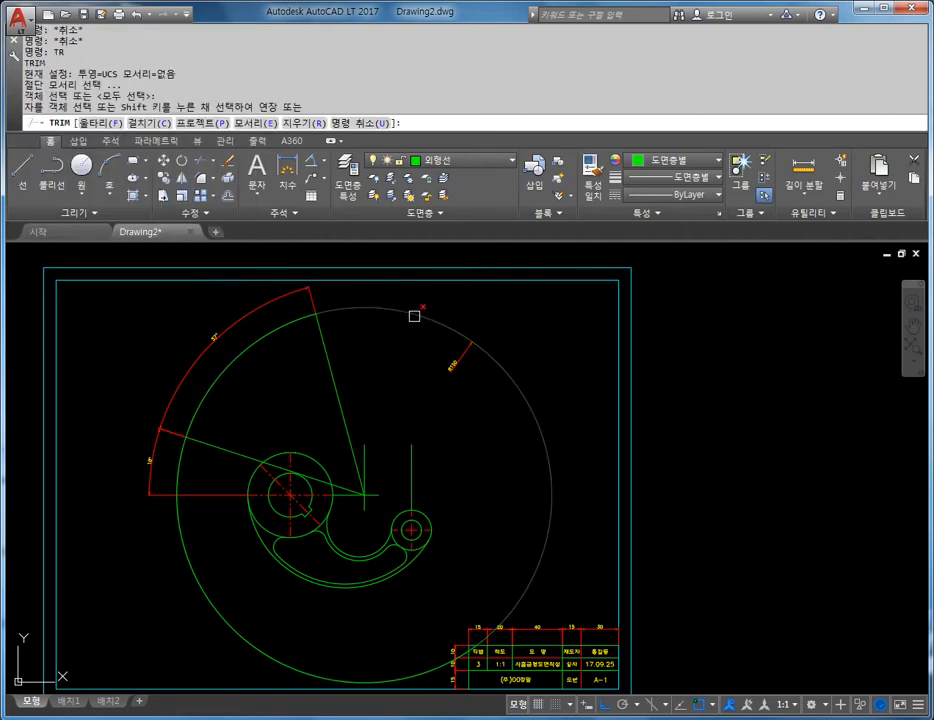
left_click(417, 315)
left_click(376, 680)
middle_click_drag(411, 634, 371, 505)
left_click(403, 513)
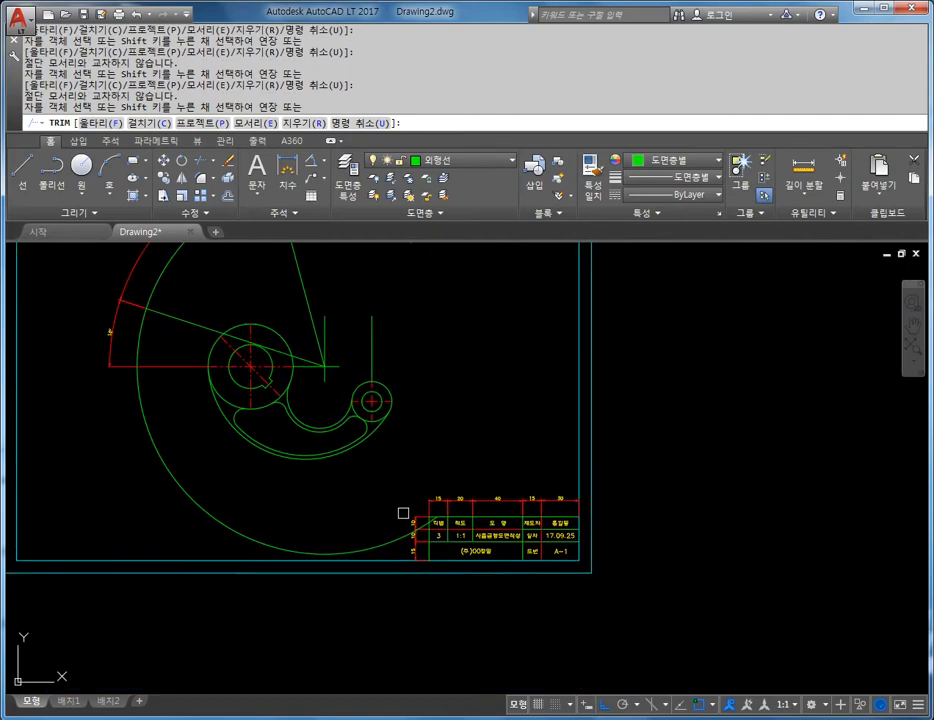
scroll(194, 403, "up", 3)
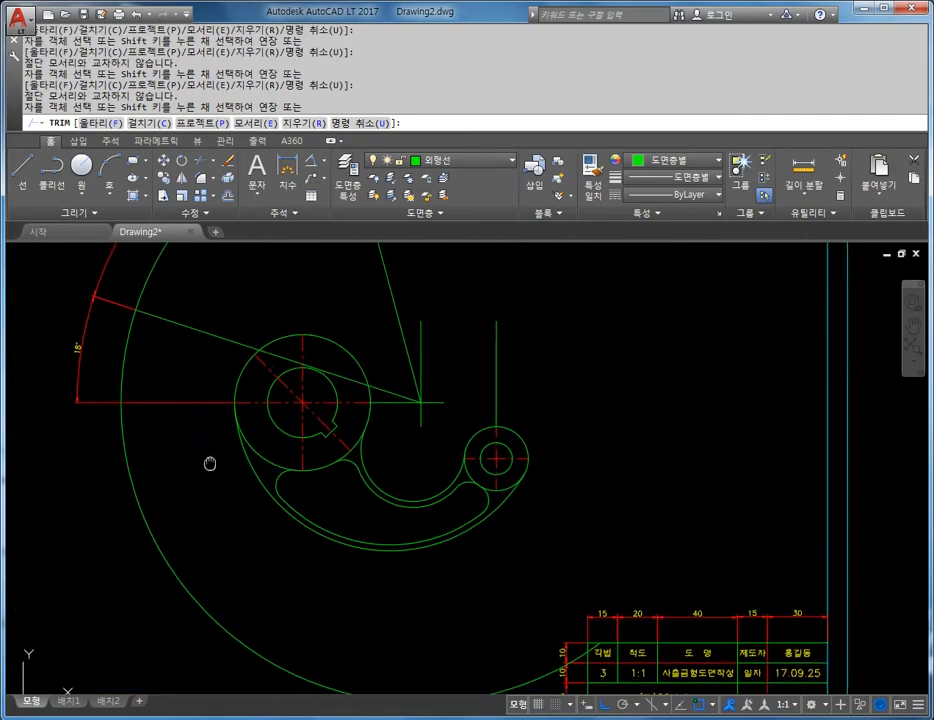
key("Escape")
key("Escape")
scroll(117, 381, "down", 4)
key("Escape")
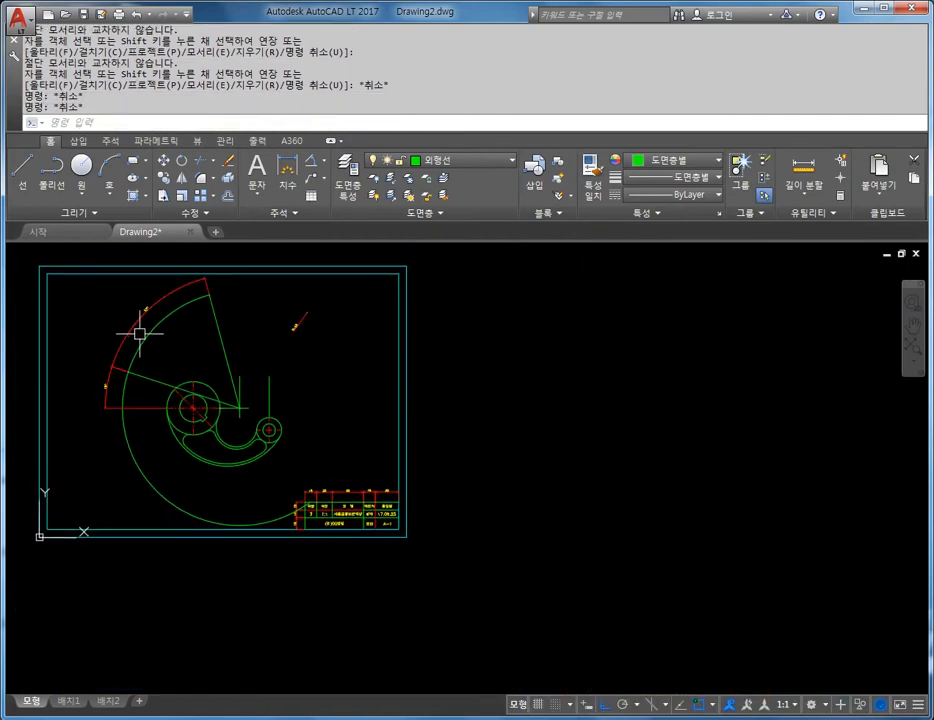
Step: Delete both angular dimensions outside the large arc
left_click(129, 330)
key("Delete")
left_click(106, 400)
key("Delete")
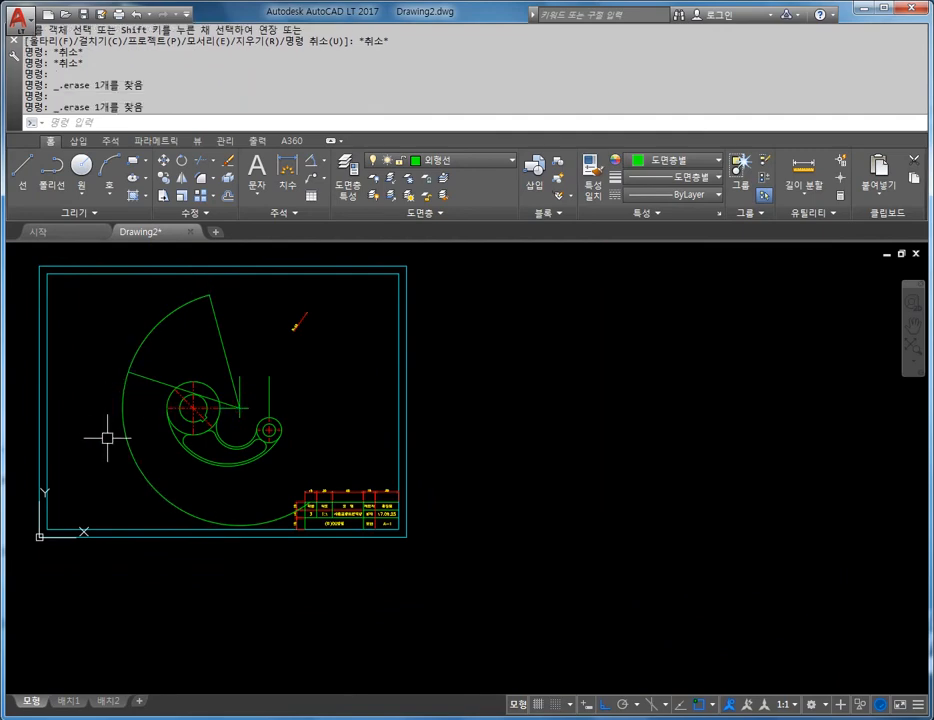
scroll(135, 446, "up", 4)
scroll(157, 443, "up", 1)
scroll(192, 484, "up", 1)
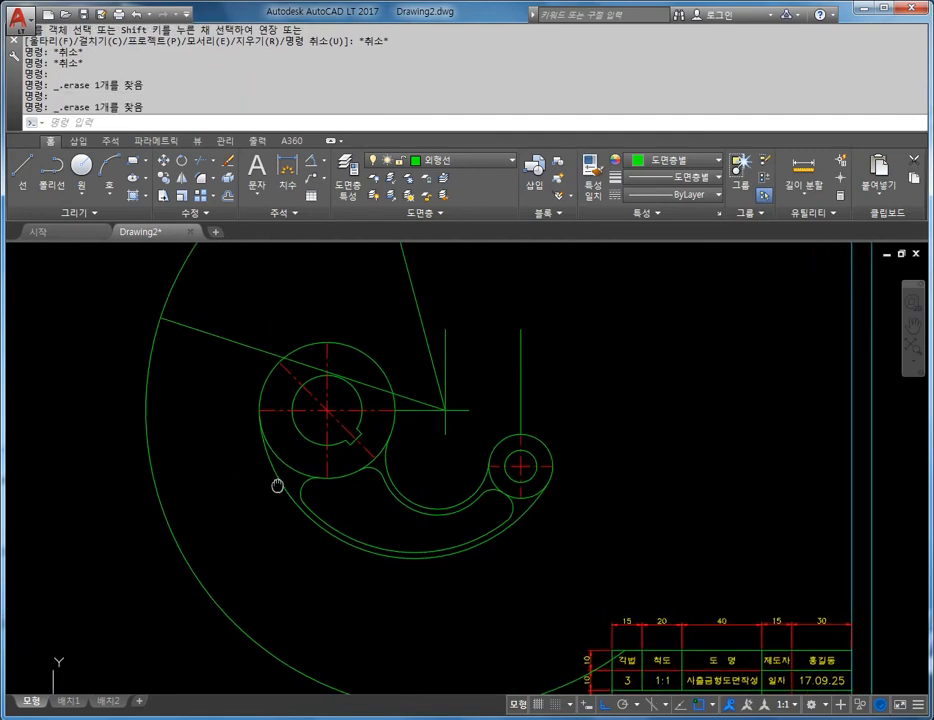
key("Escape")
type("LK")
key("Escape")
key("Escape")
key("Escape")
key("Escape")
key("Escape")
key("Escape")
key("Escape")
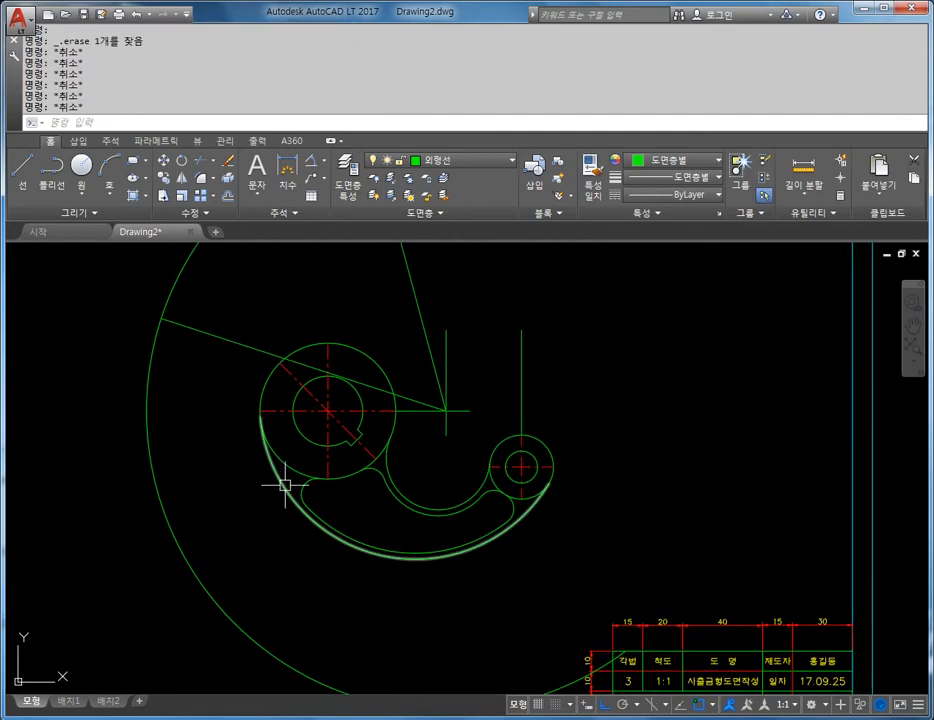
mouse_move(225, 436)
middle_mouse_down()
mouse_move(229, 444)
mouse_move(198, 338)
mouse_move(230, 411)
mouse_move(254, 511)
middle_mouse_up()
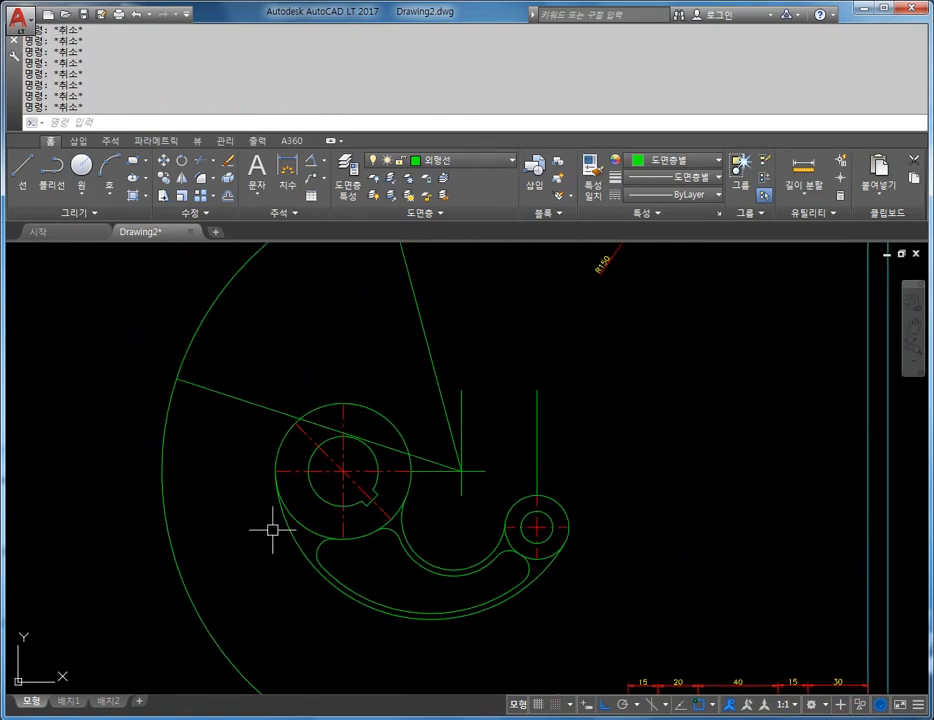
Step: Trim the rest of the large arc below the 162° line, using that line as the cutting edge
type("TR")
key("Return")
left_click(233, 396)
key("Return")
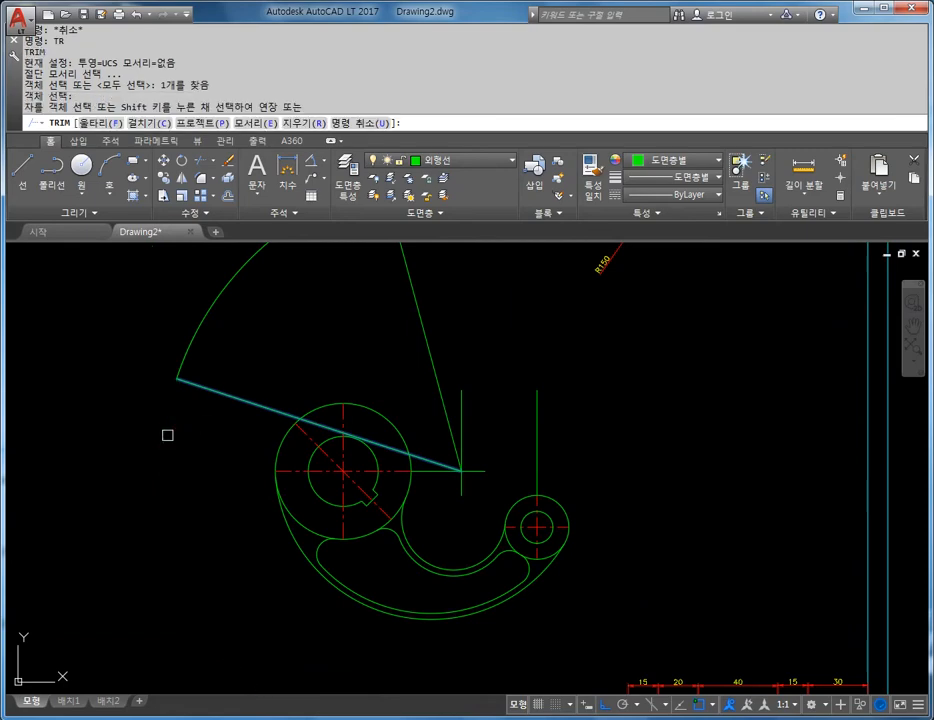
scroll(180, 434, "down", 4)
key("Escape")
key("Escape")
scroll(240, 448, "up", 4)
scroll(319, 427, "down", 2)
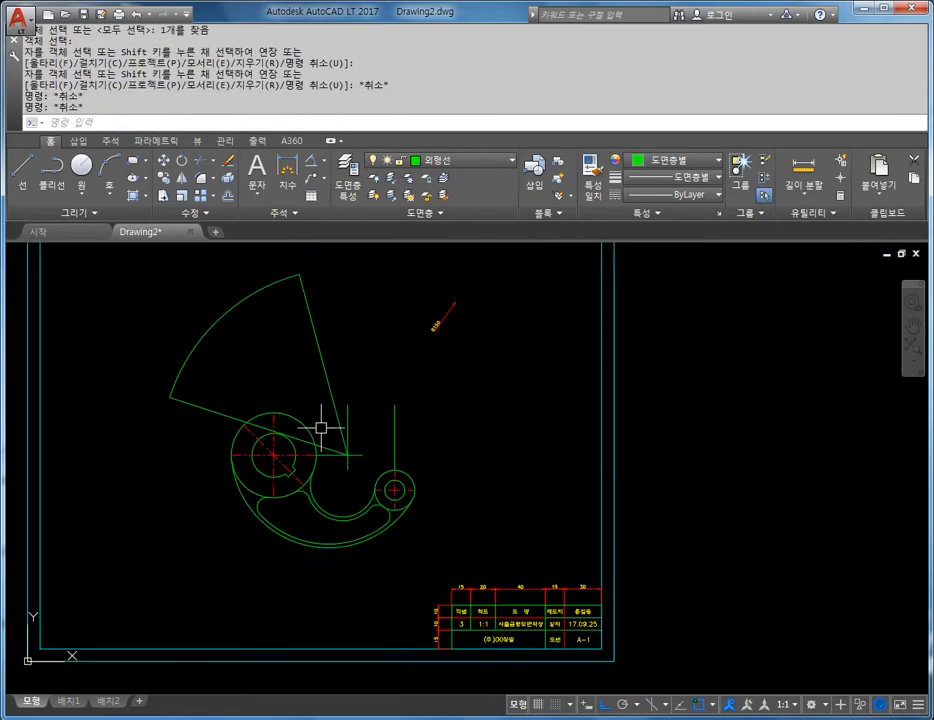
scroll(417, 411, "down", 4)
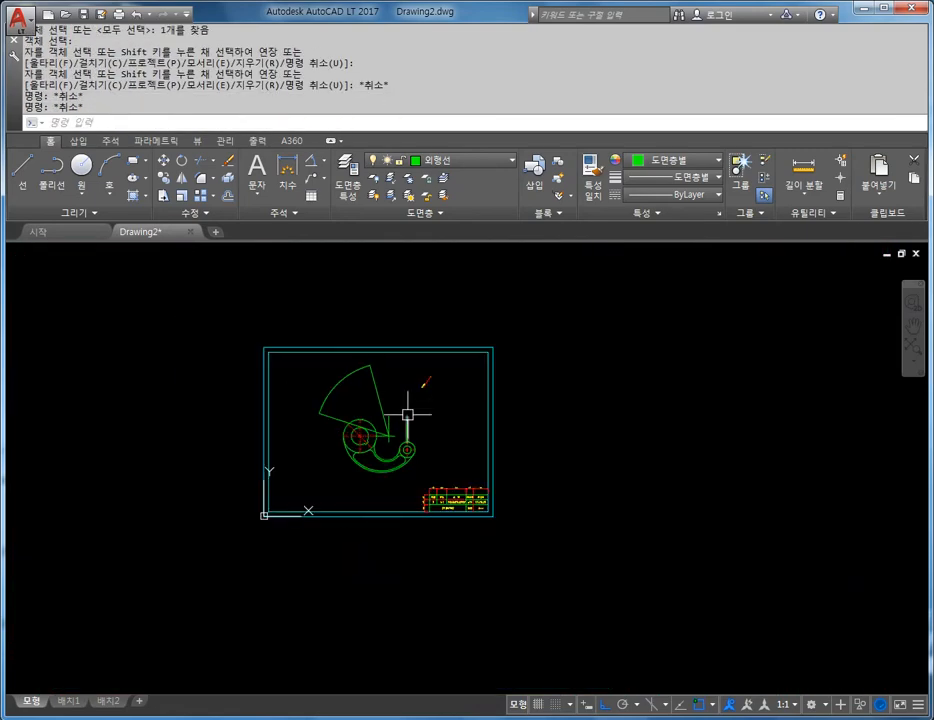
scroll(411, 467, "up", 2)
scroll(415, 467, "down", 2)
scroll(403, 397, "up", 2)
middle_click_drag(423, 412, 434, 377)
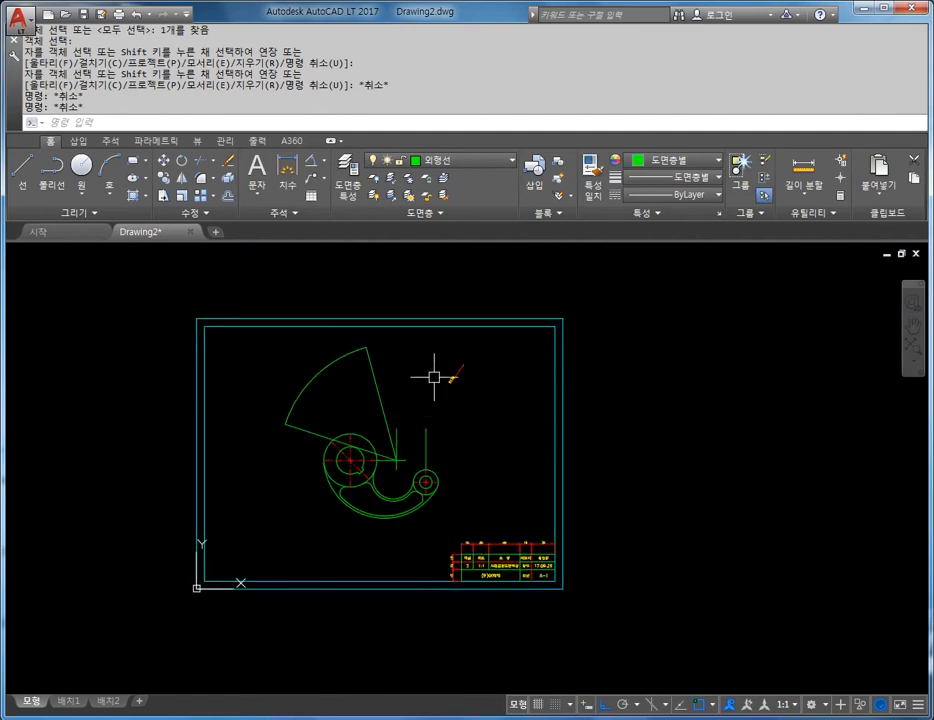
middle_click_drag(363, 385, 367, 375)
scroll(358, 337, "up", 2)
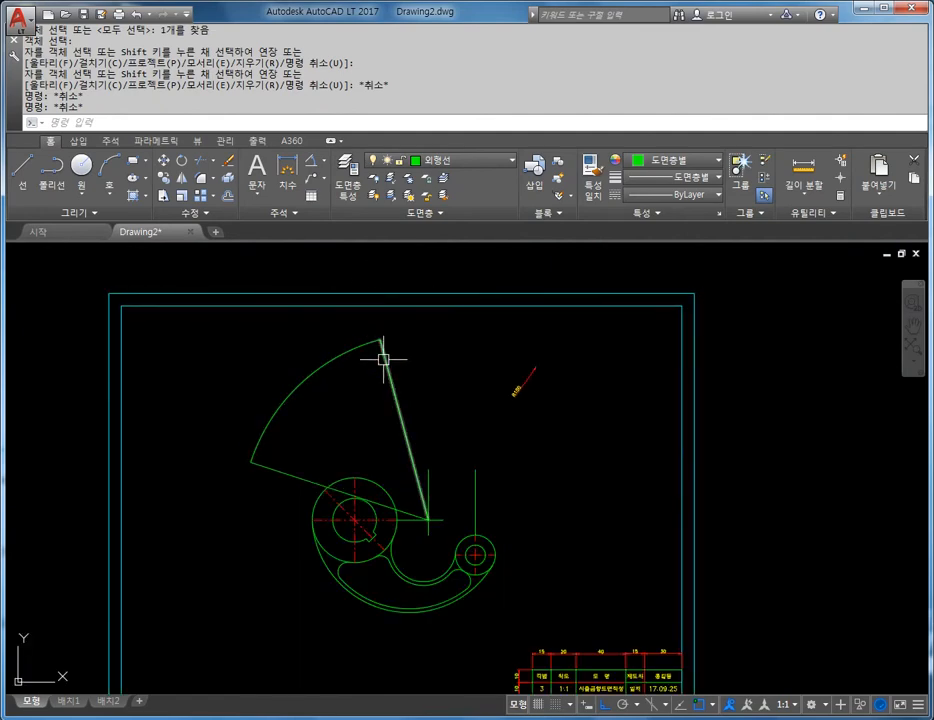
middle_click_drag(384, 357, 384, 352)
key("Escape")
key("Escape")
key("Escape")
Step: Delete the leftover radius dimension of the large arc
left_click(517, 382)
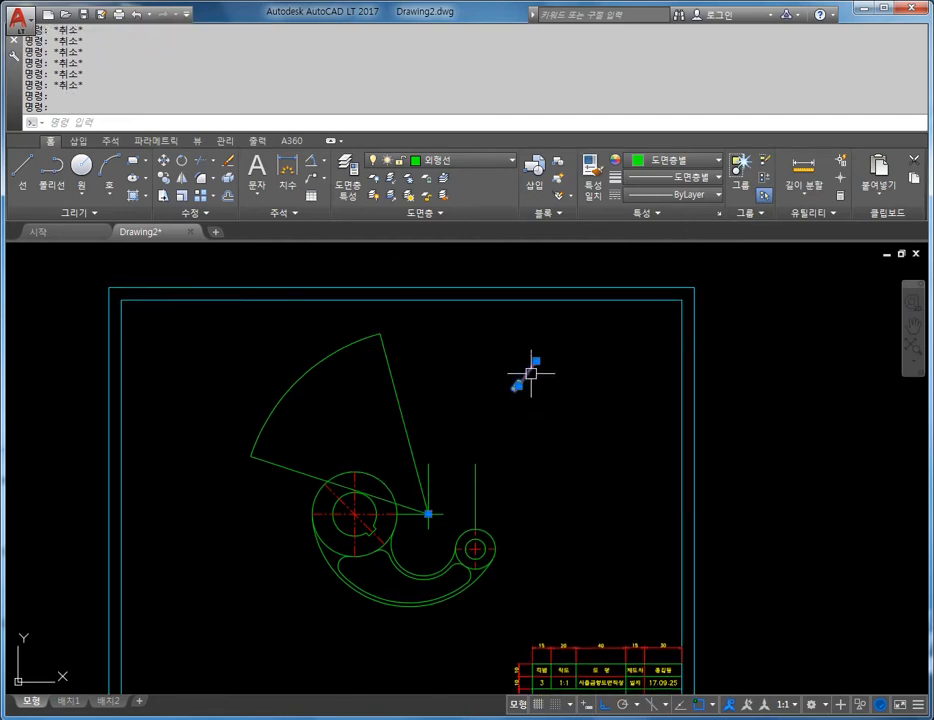
key("Delete")
key("Escape")
key("Escape")
Step: Move the whole part view slightly down and to the left inside the sheet frame
type("m")
key("Return")
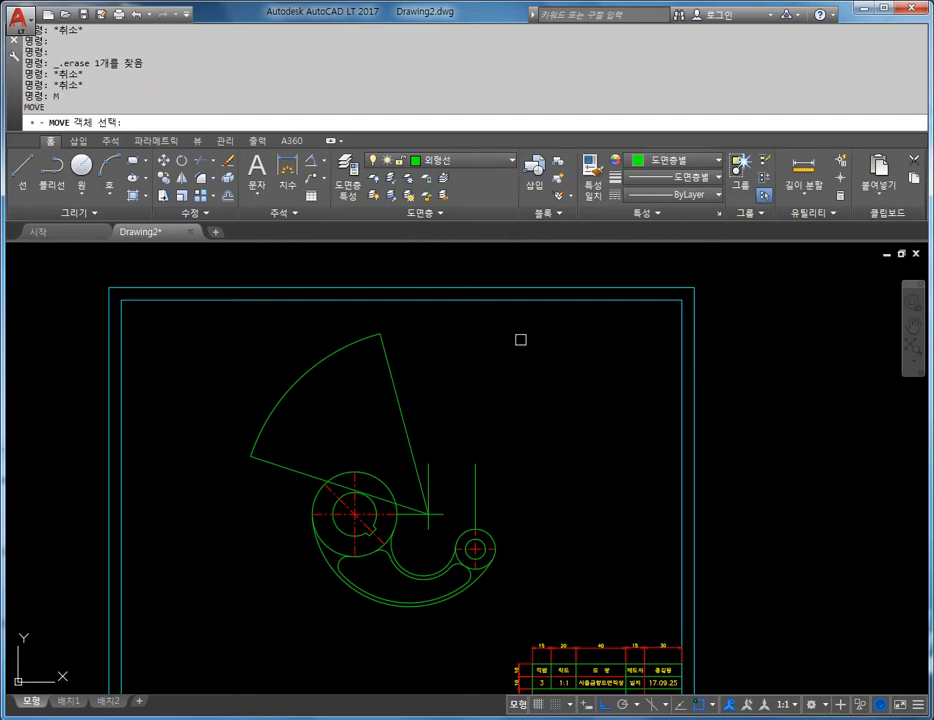
left_click(532, 318)
left_click(210, 617)
key("Return")
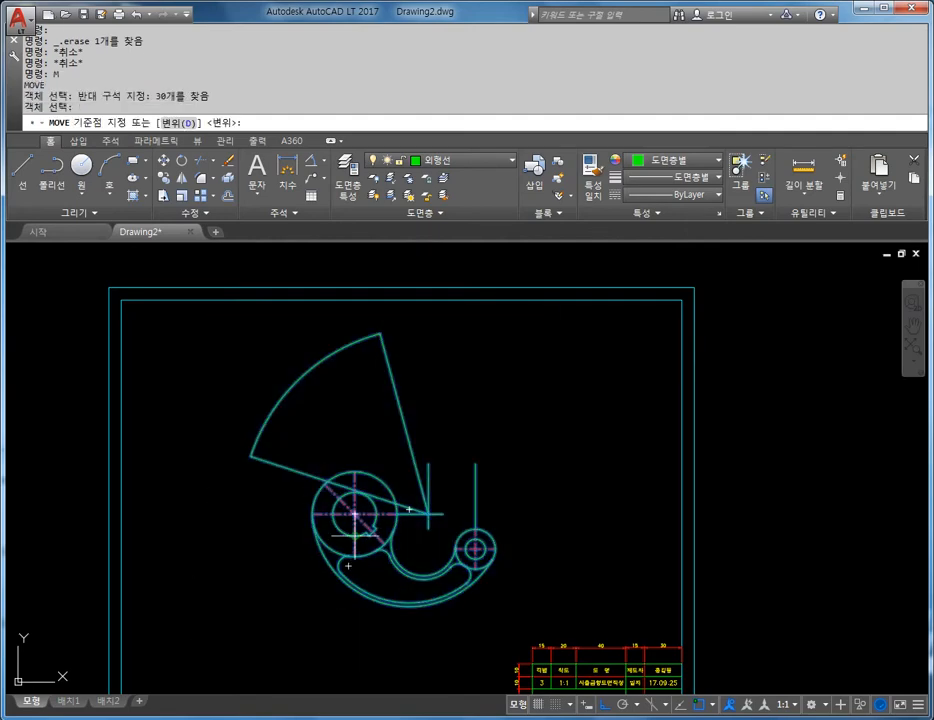
left_click(354, 535)
left_click(348, 576)
middle_click_drag(377, 630, 378, 540)
scroll(380, 530, "down", 2)
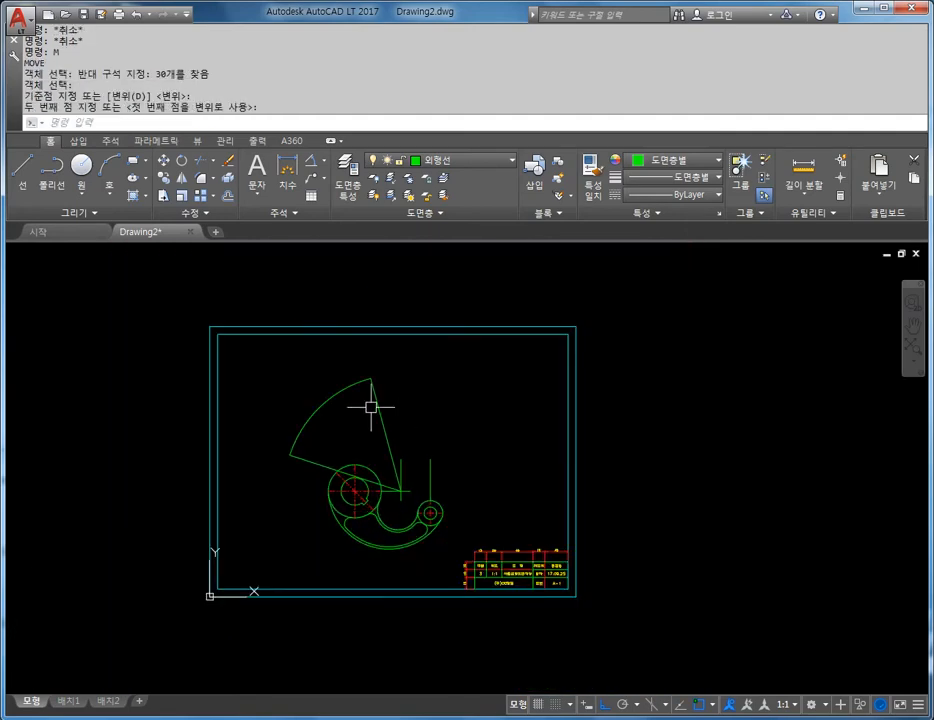
Step: Draw a circle of radius 14 centred on the upper end of the large R150 arc
scroll(360, 410, "up", 2)
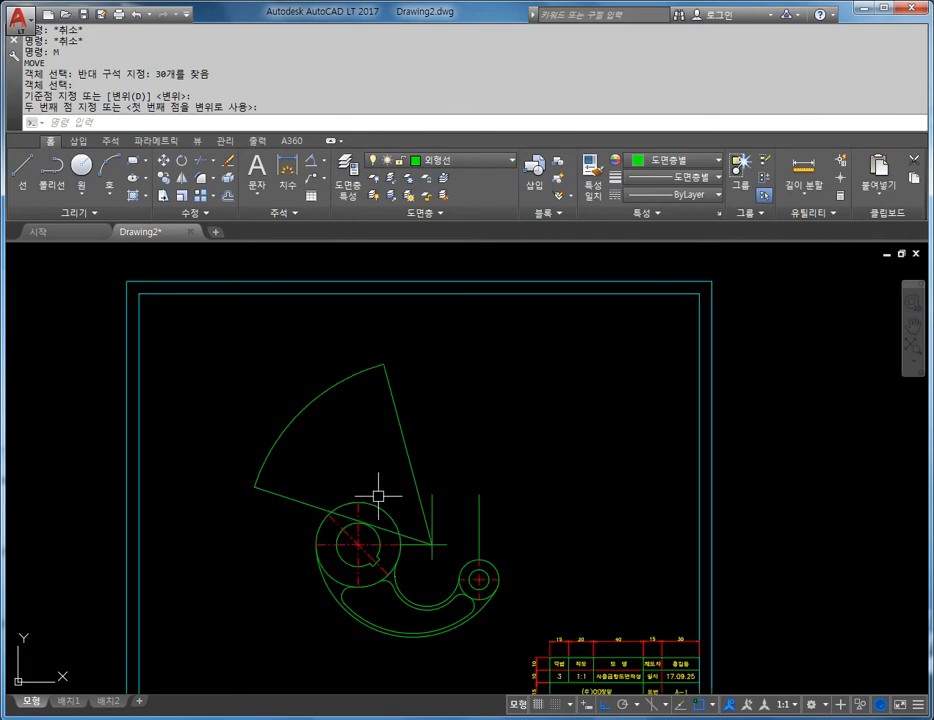
middle_click_drag(390, 372, 364, 328)
middle_click_drag(386, 407, 380, 384)
scroll(352, 330, "up", 2)
scroll(353, 331, "down", 2)
middle_click_drag(356, 341, 363, 419)
key("Escape")
key("Escape")
key("Return")
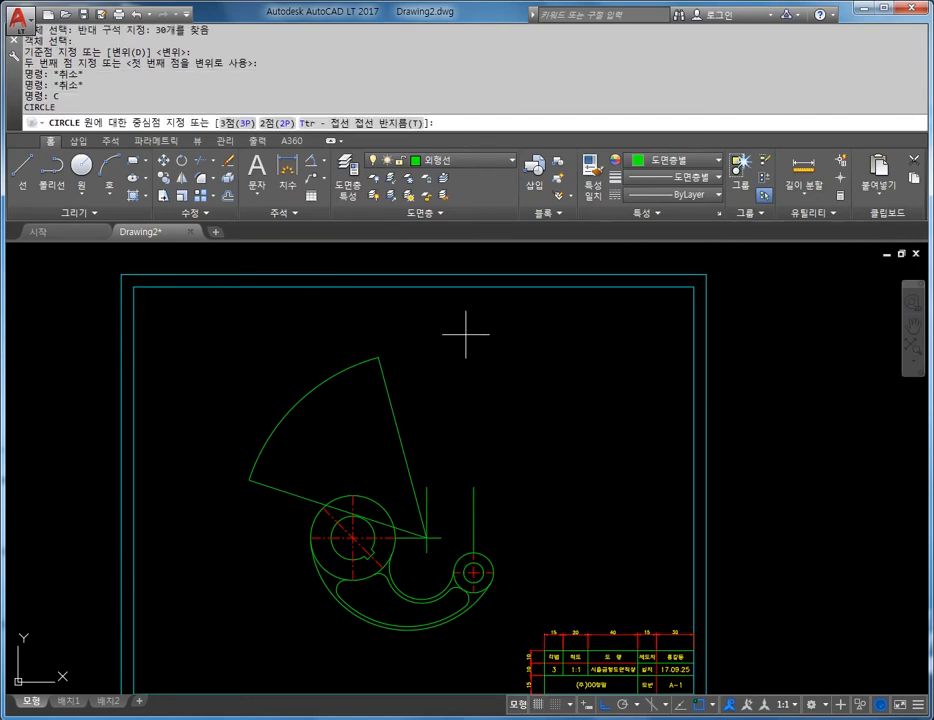
left_click(383, 357)
type("14")
key("Return")
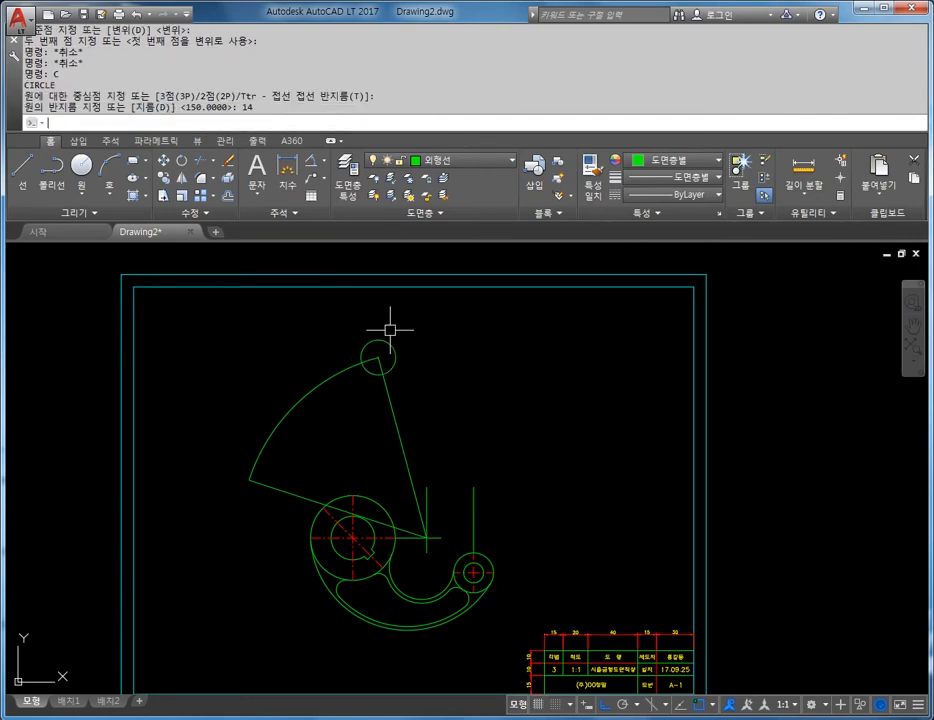
Step: Add a concentric circle of radius 25 at the upper end of the large arc
key("Return")
left_click(379, 357)
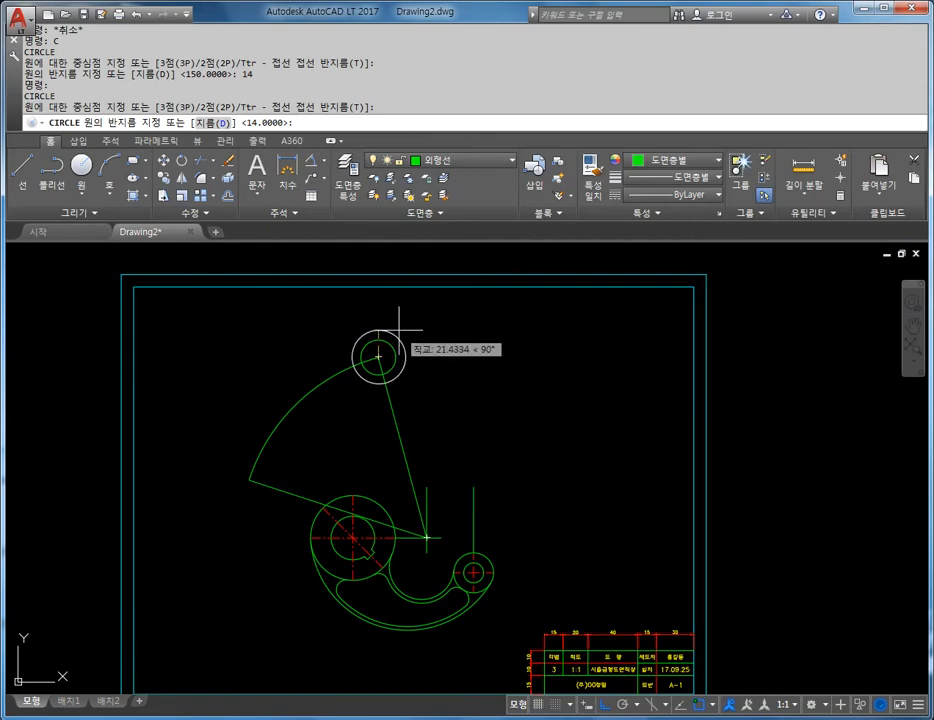
type("25")
key("Return")
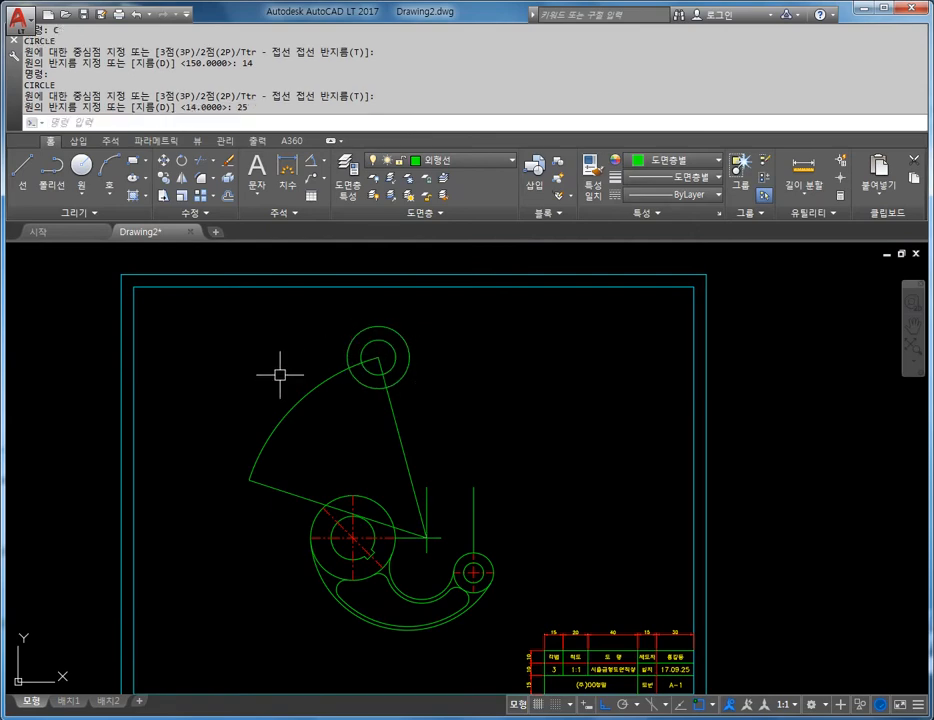
Step: Offset the large arc by 14 to both its outer and inner sides
scroll(290, 365, "up", 3)
key("Escape")
key("Escape")
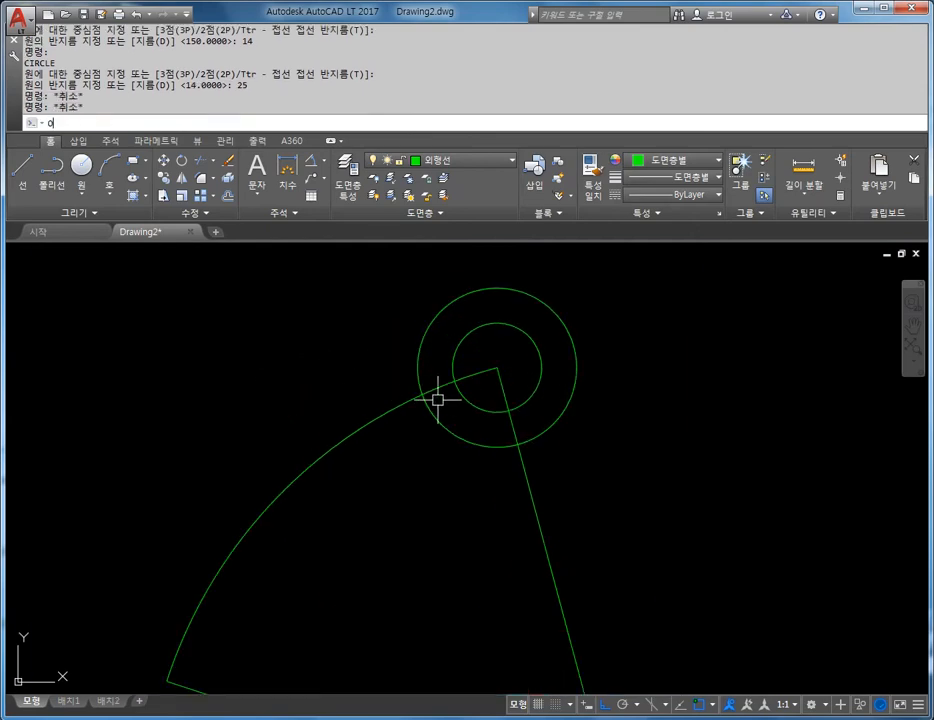
key("Return")
key("Return")
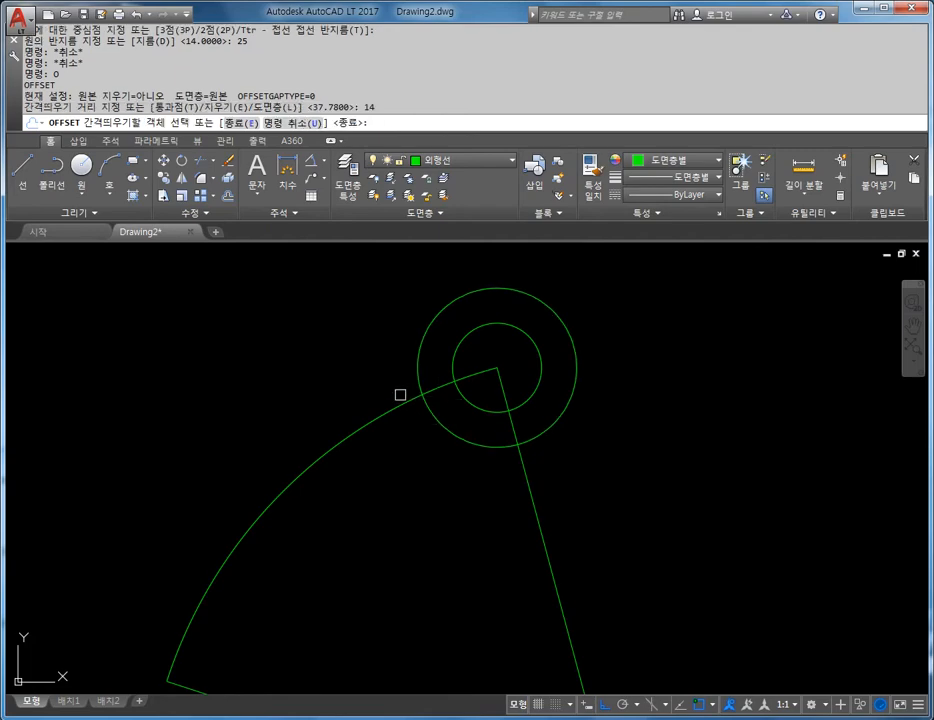
left_click(398, 404)
left_click(417, 407)
key("Escape")
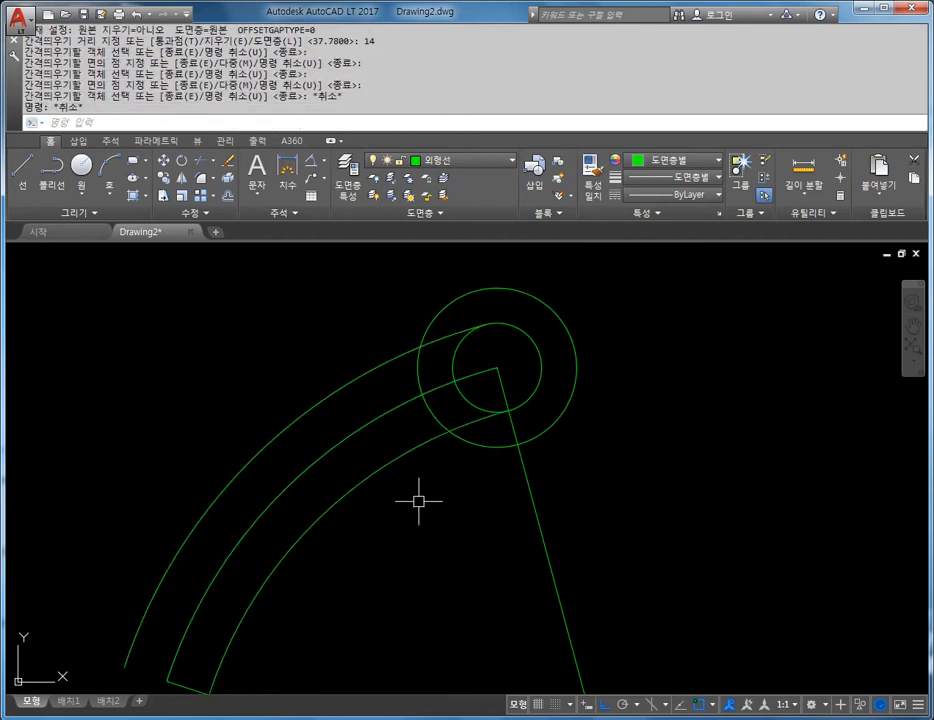
Step: Offset the large arc by 25 to both its outer and inner sides
type("o")
key("Return")
type("25")
key("Return")
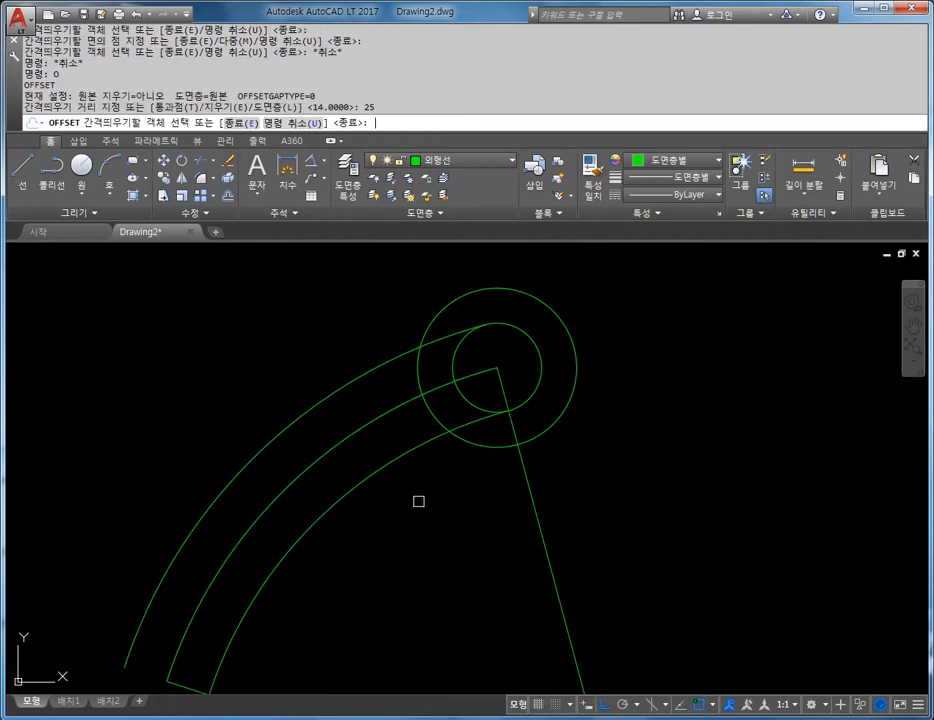
left_click(377, 427)
left_click(349, 353)
left_click(369, 419)
left_click(456, 595)
key("Escape")
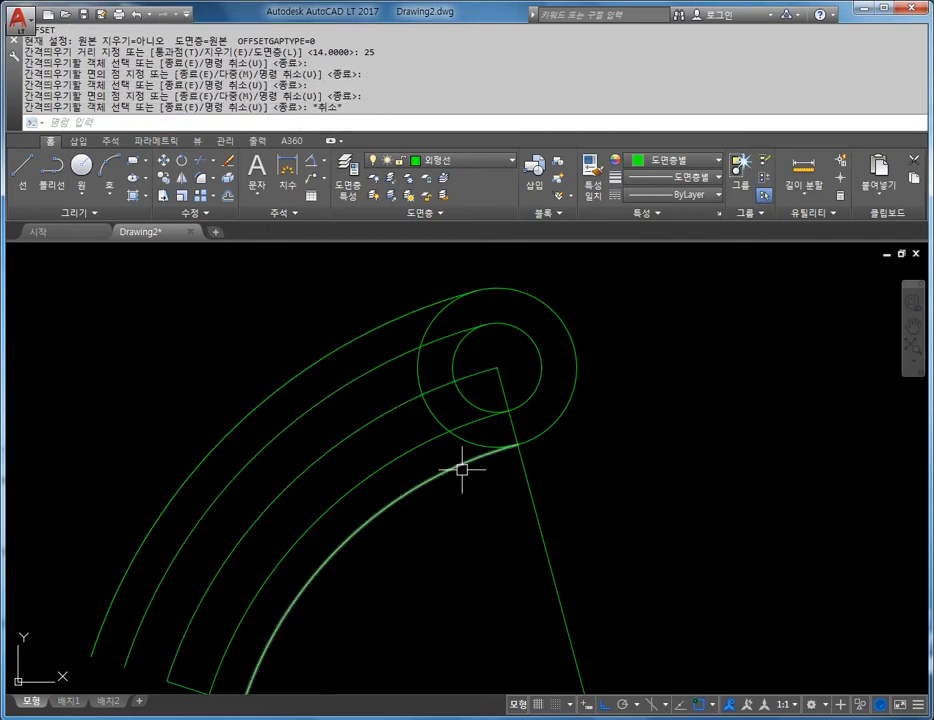
Step: Copy the two concentric circles from the upper end of the large arc to its lower end
scroll(495, 385, "down", 5)
scroll(533, 409, "up", 3)
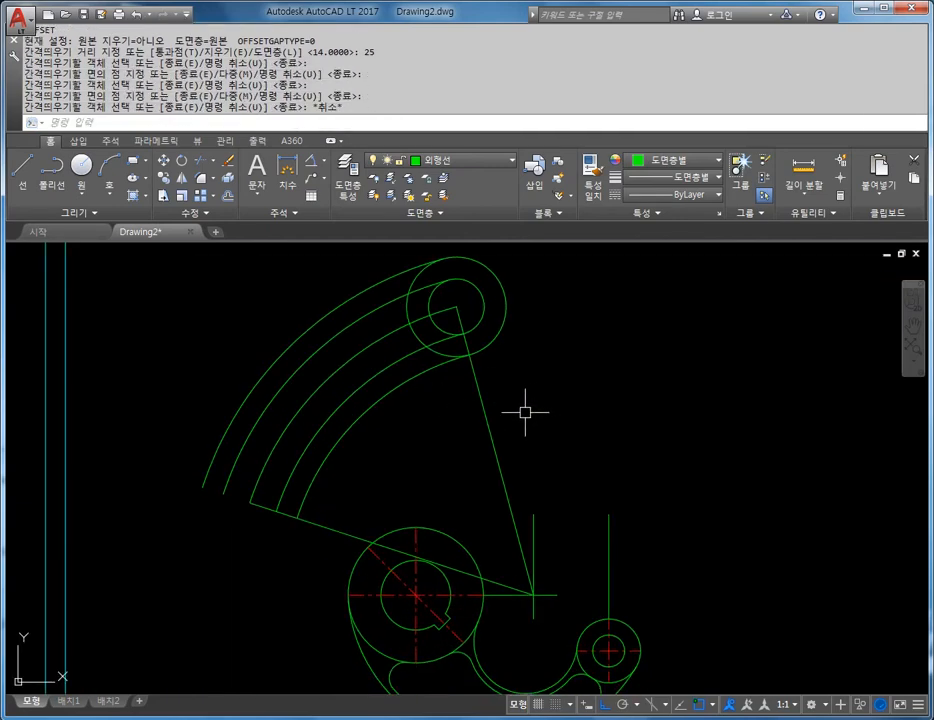
scroll(419, 306, "up", 2)
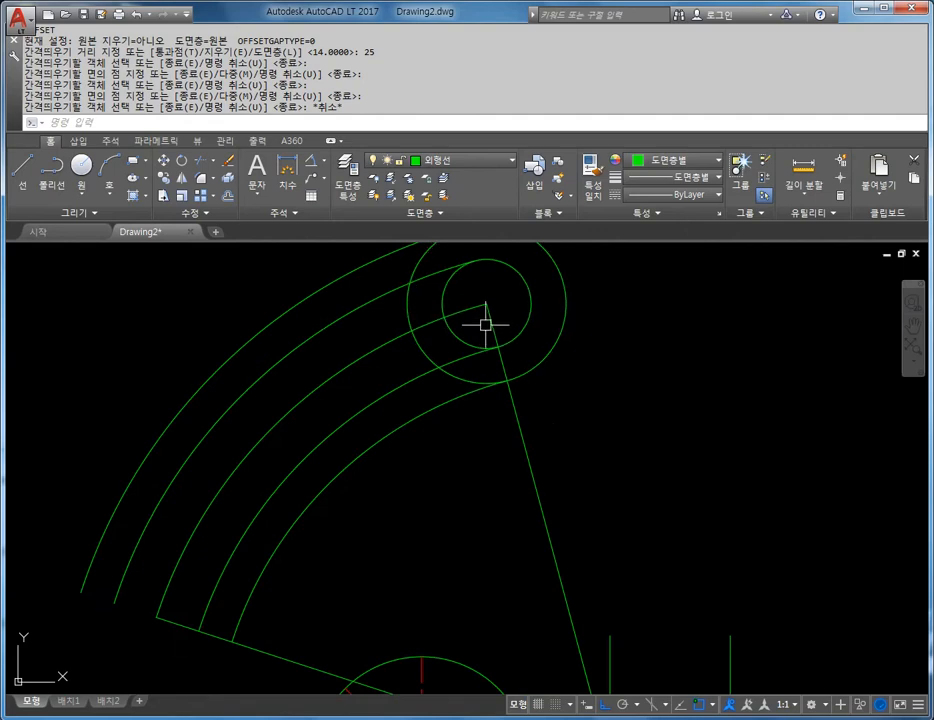
scroll(469, 325, "down", 2)
key("Escape")
key("Escape")
key("Escape")
key("Escape")
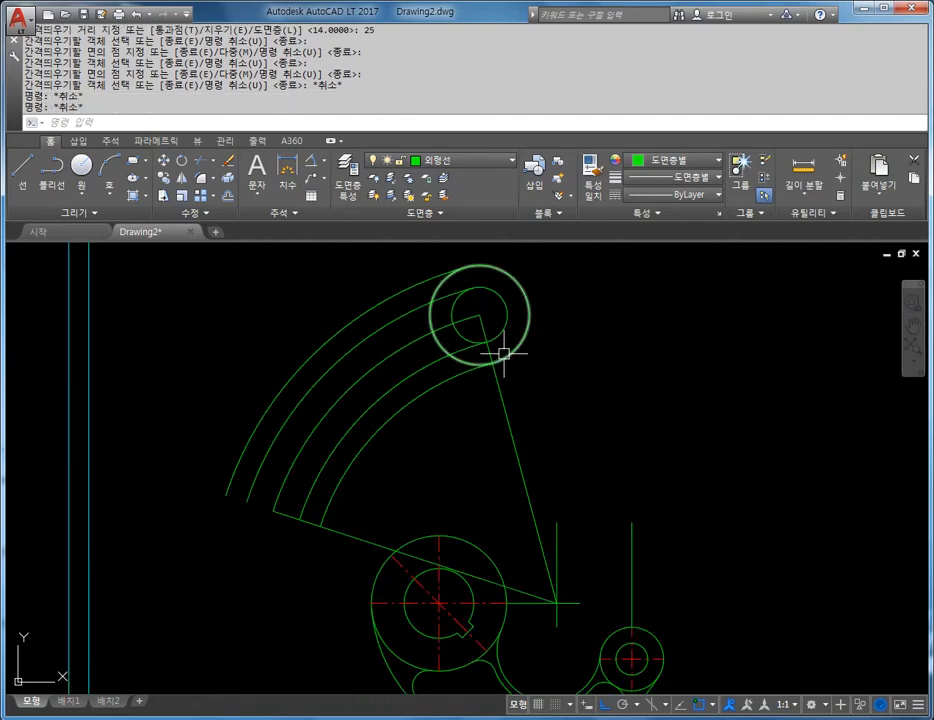
middle_click_drag(502, 380, 502, 396)
type("co")
key("Return")
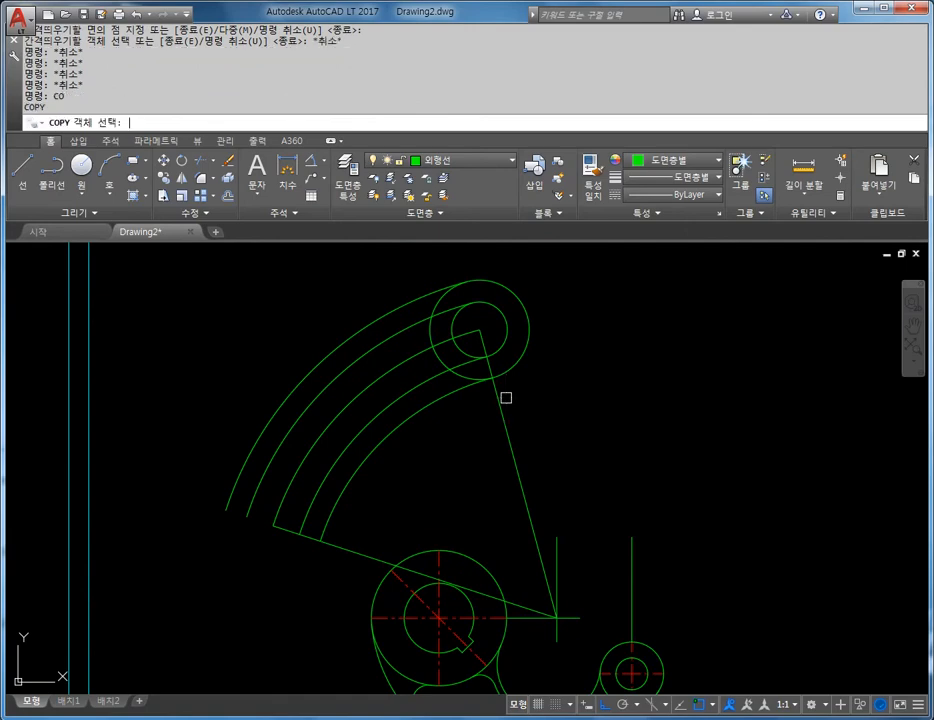
left_click(507, 289)
left_click(495, 313)
key("Return")
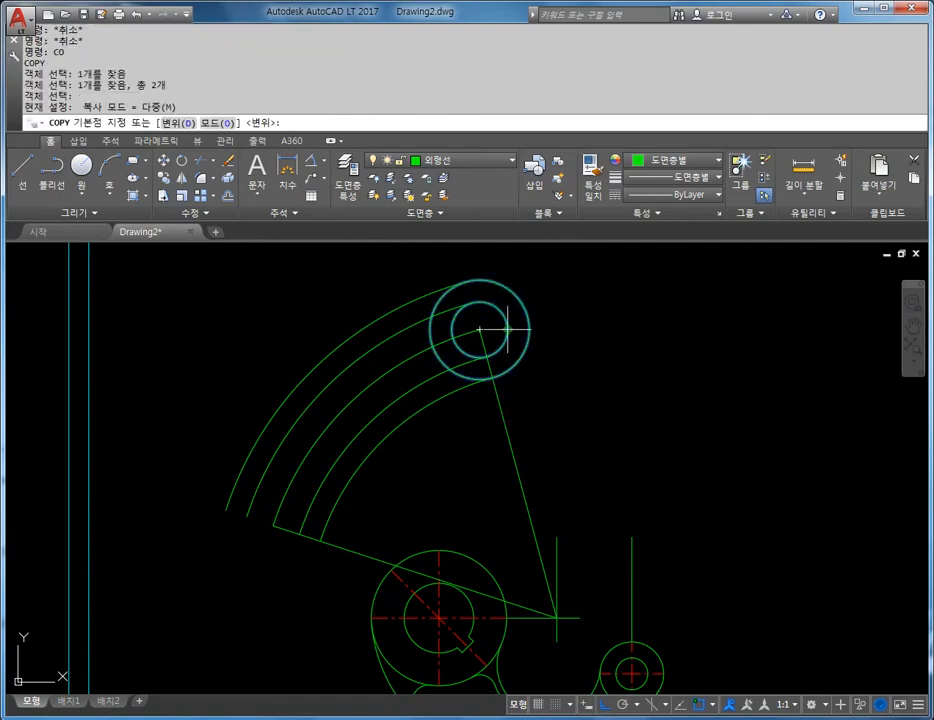
left_click(480, 328)
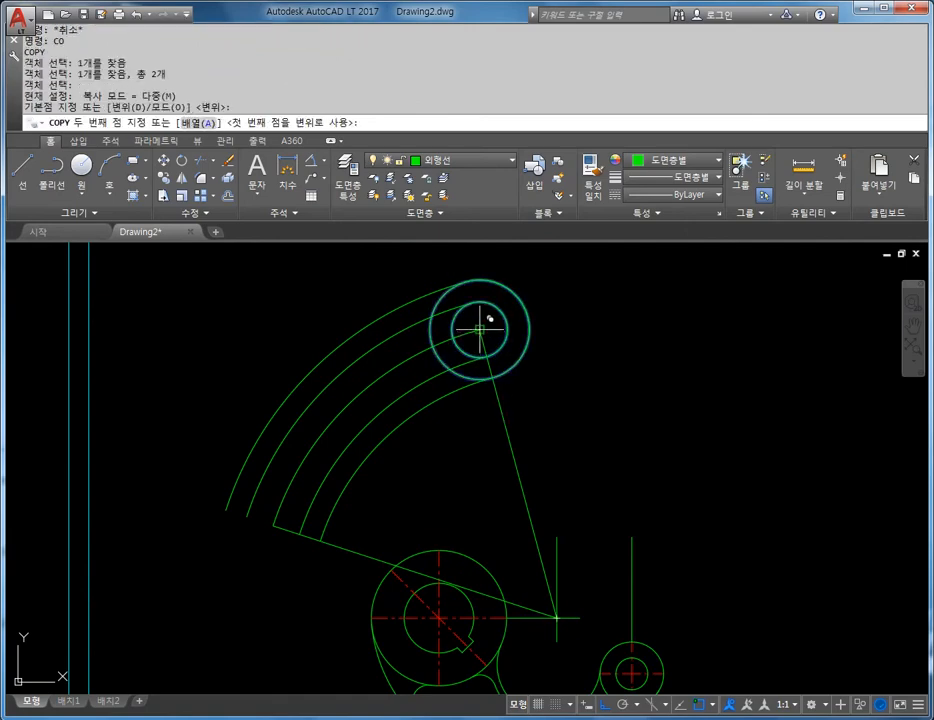
left_click(273, 521)
key("Escape")
key("Escape")
key("Escape")
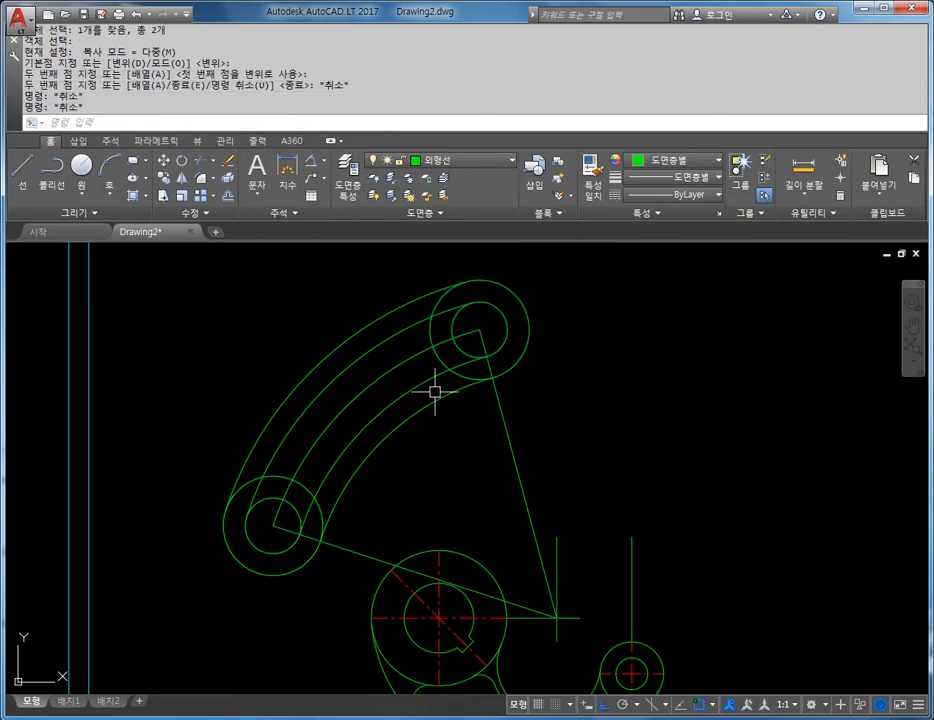
Step: Trim the portions of the two upper end circles that lie between the offset arcs, leaving rounded slot ends
mouse_move(436, 390)
middle_mouse_down()
mouse_move(521, 341)
mouse_move(477, 390)
middle_mouse_up()
scroll(521, 341, "down", 3)
scroll(517, 350, "up", 3)
key("Escape")
key("Escape")
type("tr")
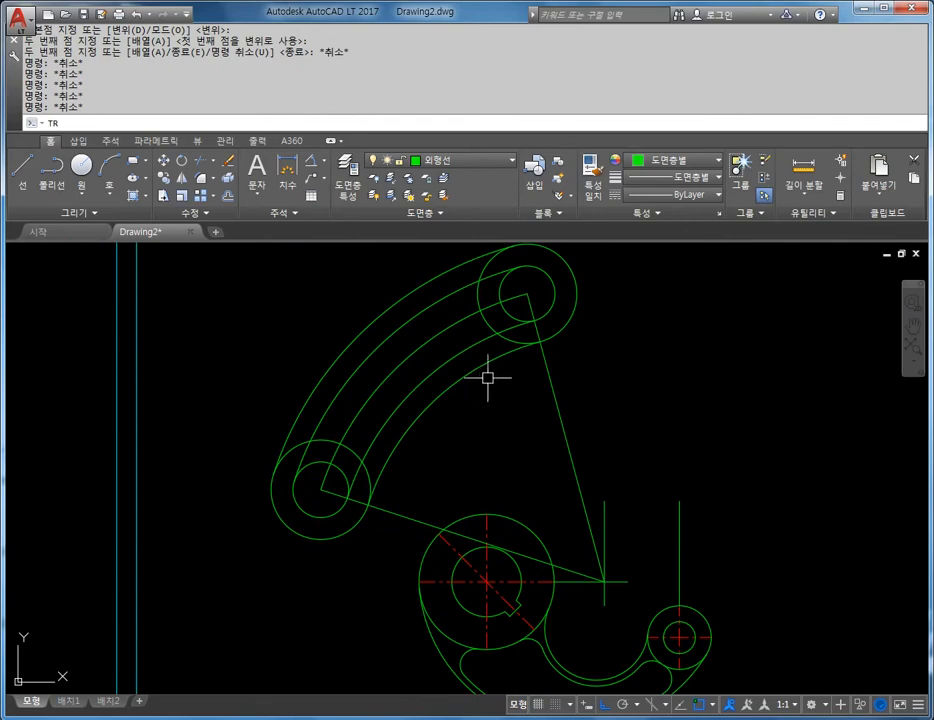
key("Return")
scroll(513, 296, "up", 3)
middle_click_drag(472, 343, 491, 384)
left_click(463, 271)
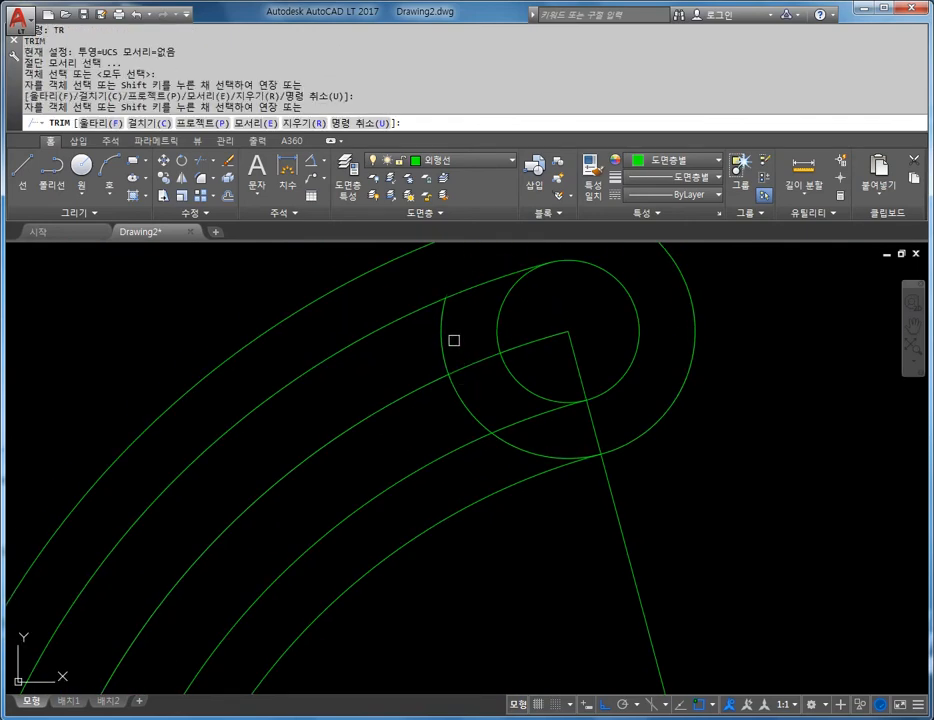
left_click(444, 343)
left_click(474, 420)
left_click(543, 450)
left_click(537, 457)
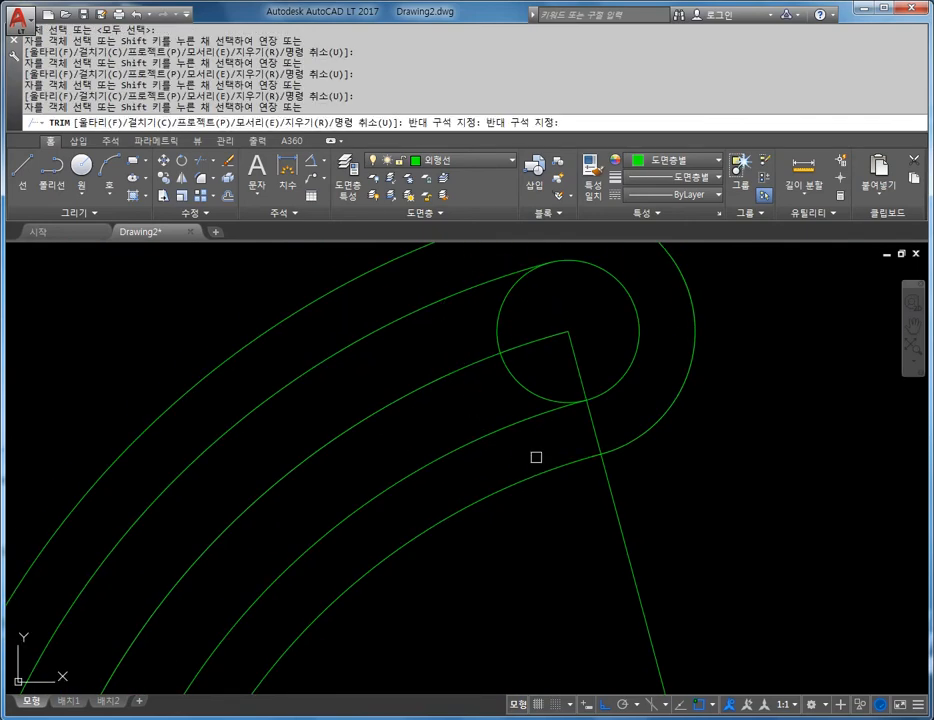
left_click(522, 387)
left_click(505, 326)
left_click(495, 317)
Step: Trim the portions of the two lower end circles between the offset arcs to close the curved slot and its outline
scroll(402, 372, "down", 4)
middle_click_drag(321, 492, 413, 388)
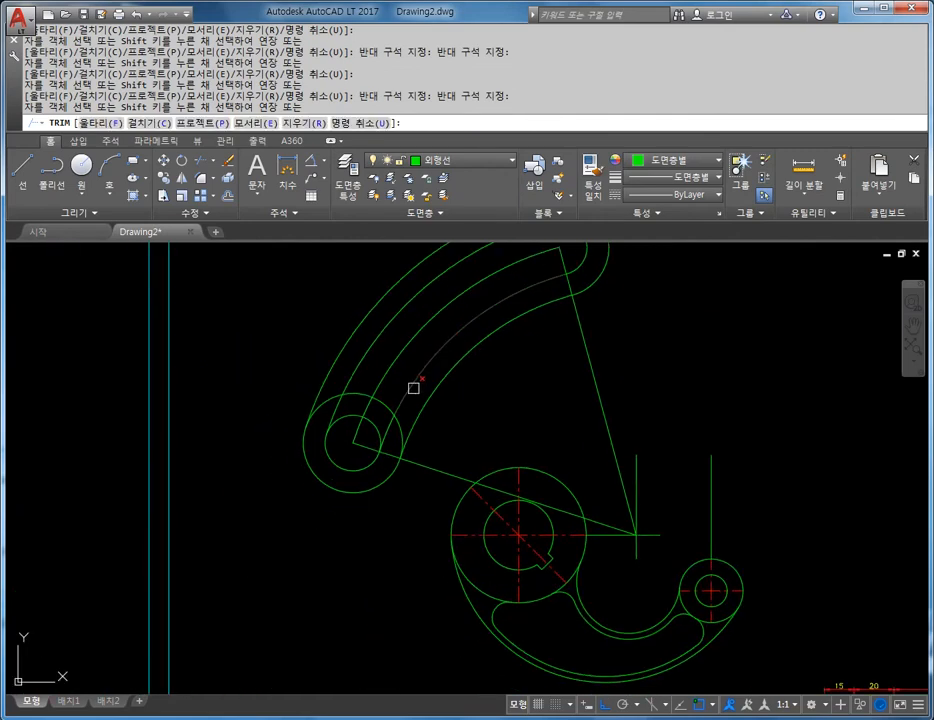
scroll(413, 388, "up", 2)
left_click(278, 413)
left_click(279, 416)
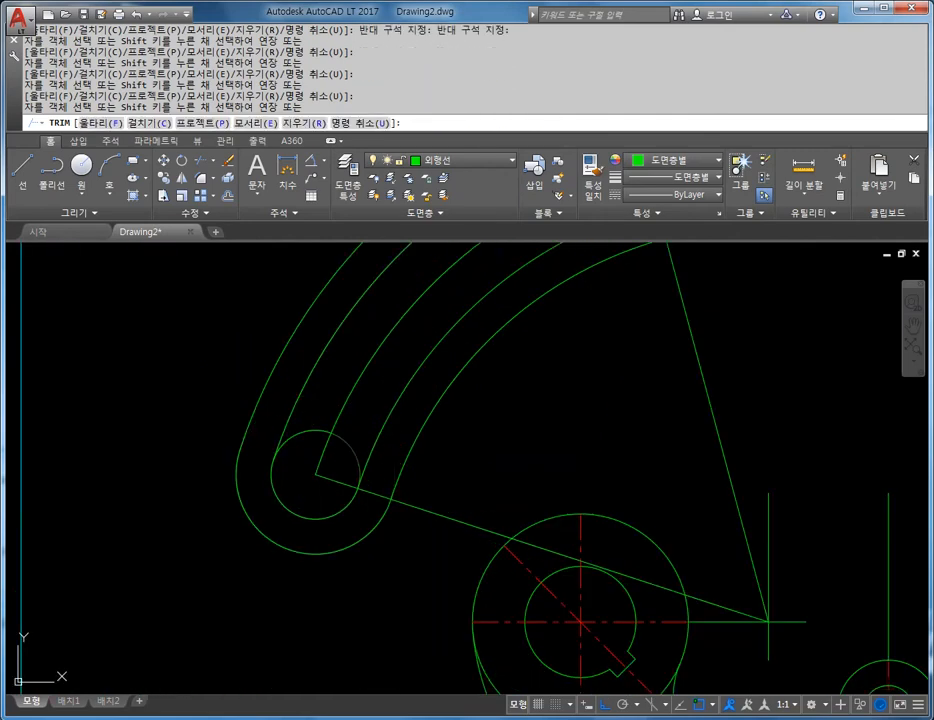
scroll(421, 451, "down", 2)
key("Escape")
scroll(521, 439, "down", 3)
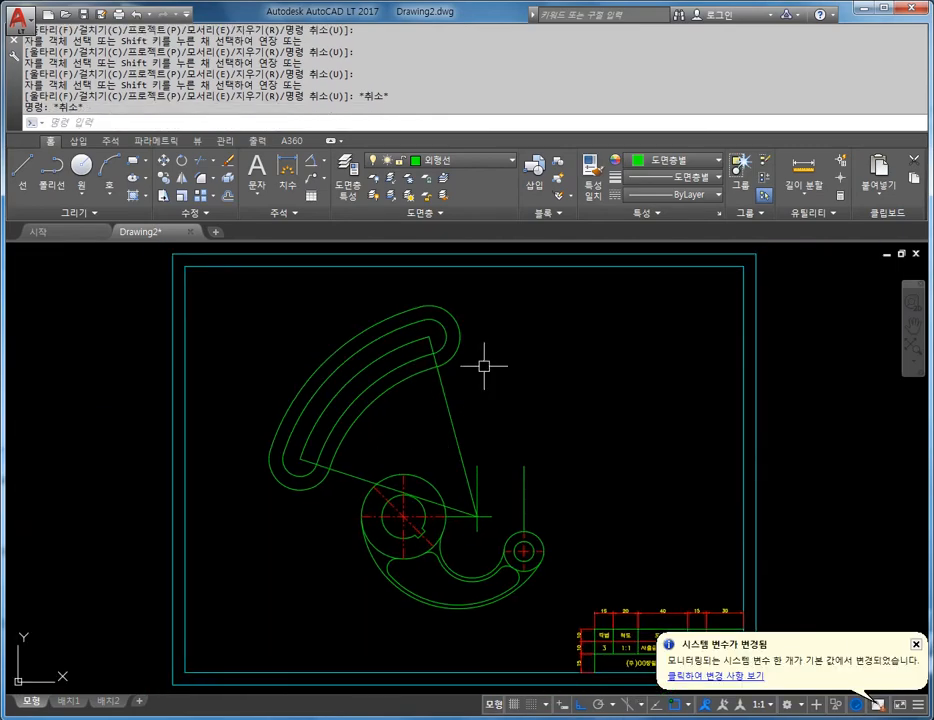
Step: Move the slot's middle arc and the two radial lines to the 중심선 layer
scroll(442, 400, "up", 2)
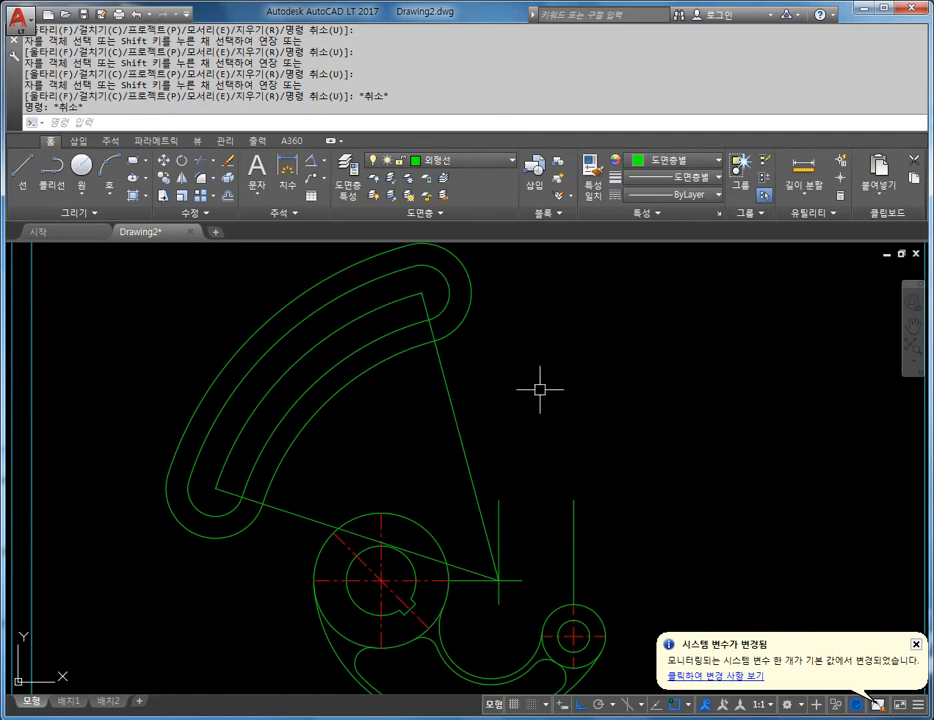
left_click(441, 374)
left_click(381, 303)
left_click(312, 519)
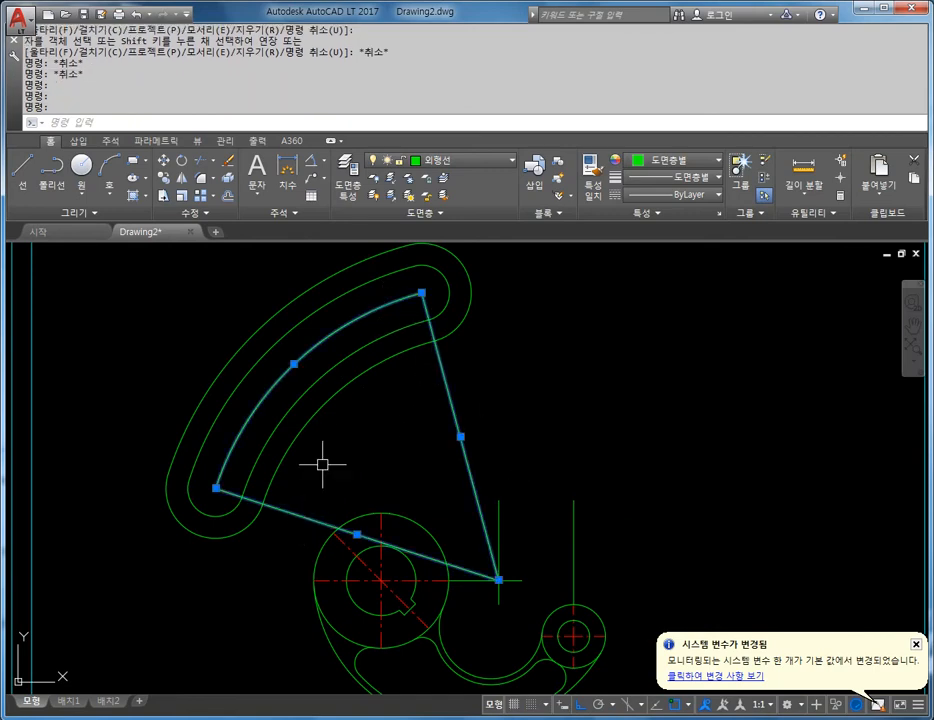
left_click(451, 163)
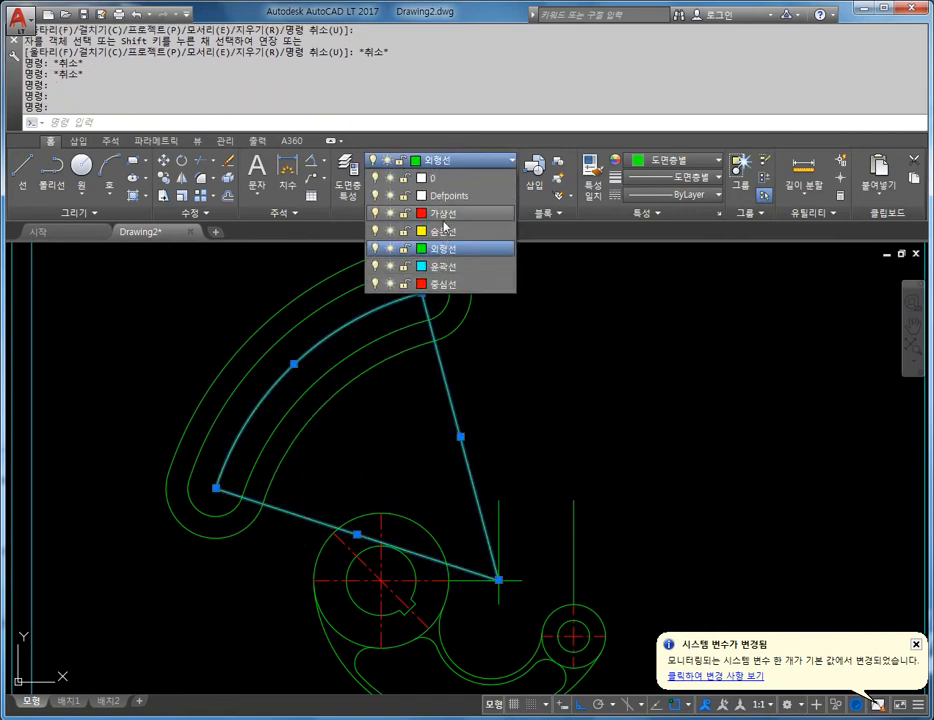
left_click(436, 283)
key("Escape")
key("Escape")
scroll(555, 402, "down", 2)
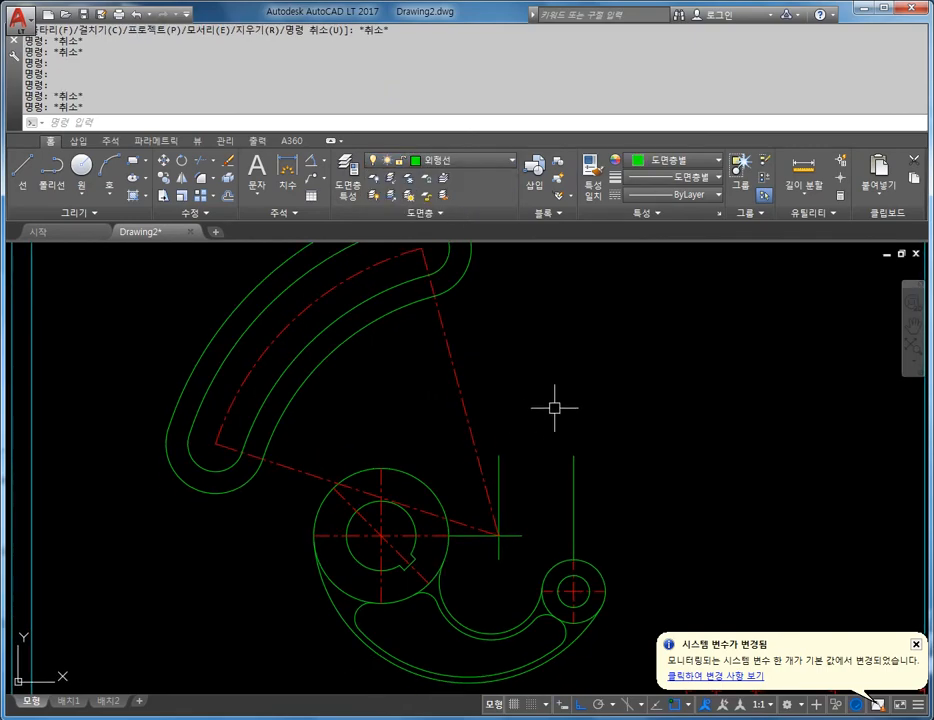
Step: Delete the leftover green lines: the two crossing at the large arc's centre and the vertical one above the small boss
middle_click_drag(555, 402, 490, 408)
scroll(490, 408, "up", 2)
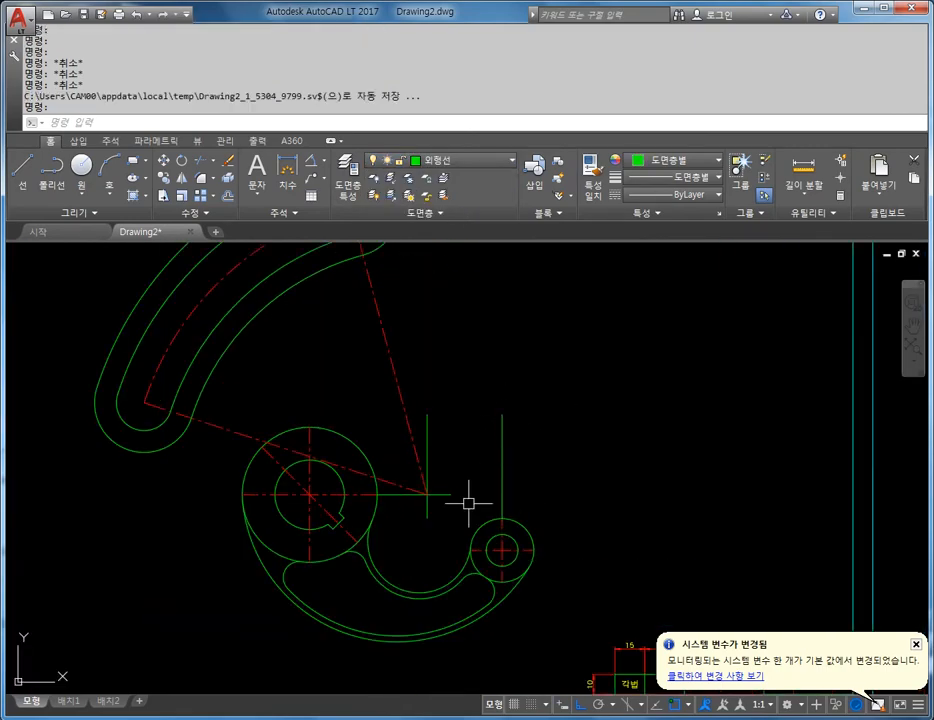
scroll(450, 500, "up", 3)
left_click(404, 420)
key("Delete")
left_click(423, 488)
key("Delete")
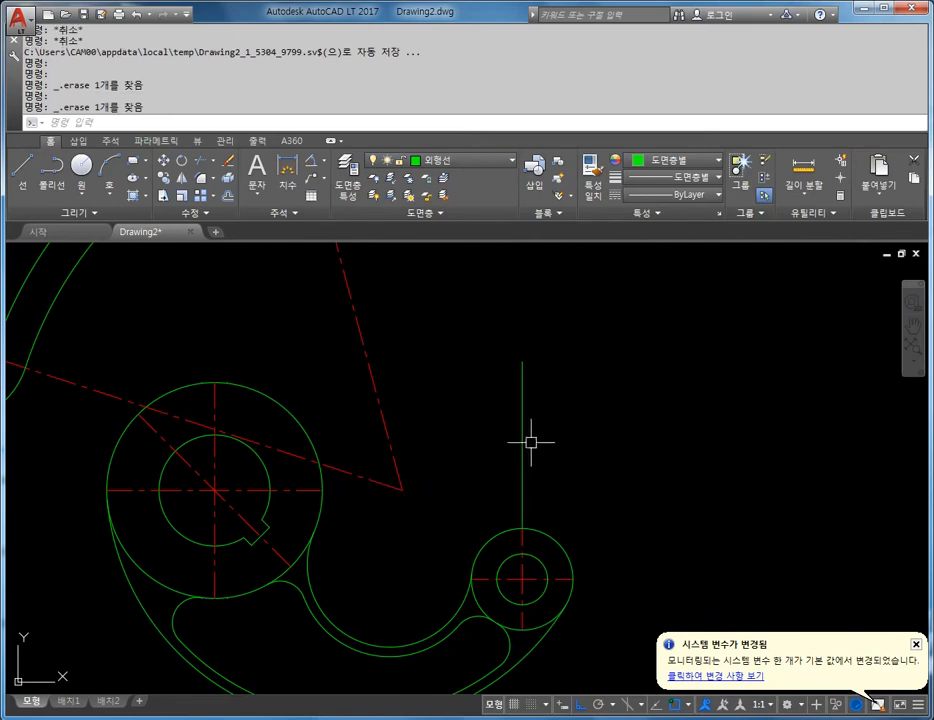
left_click(523, 428)
key("Delete")
Step: Start a tangent-tangent-radius circle with its first tangent point on the slot outline's rounded lower end
scroll(525, 428, "down", 5)
scroll(477, 436, "up", 3)
middle_click_drag(477, 436, 529, 500)
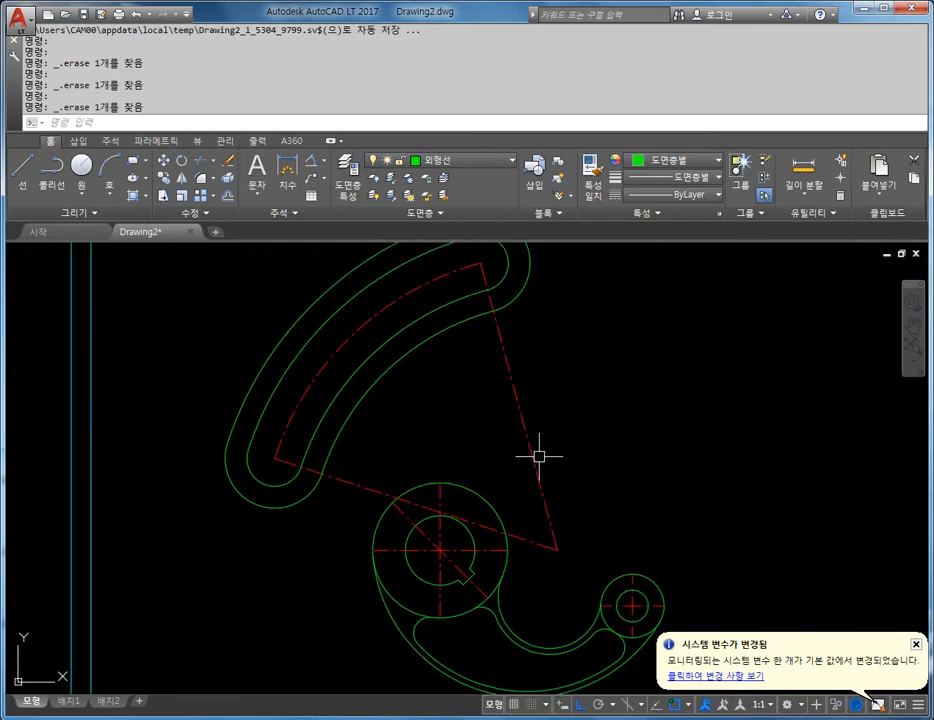
middle_click_drag(436, 388, 441, 423)
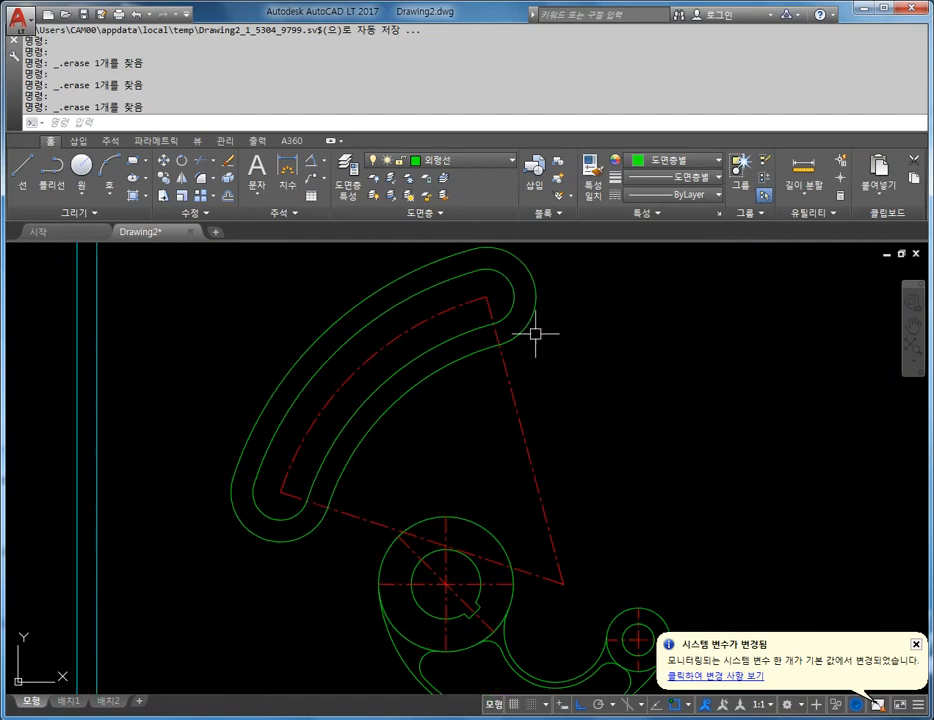
mouse_move(471, 480)
middle_mouse_down()
mouse_move(507, 440)
mouse_move(496, 423)
mouse_move(483, 432)
middle_mouse_up()
key("Escape")
key("Escape")
key("Escape")
type("C")
key("Return")
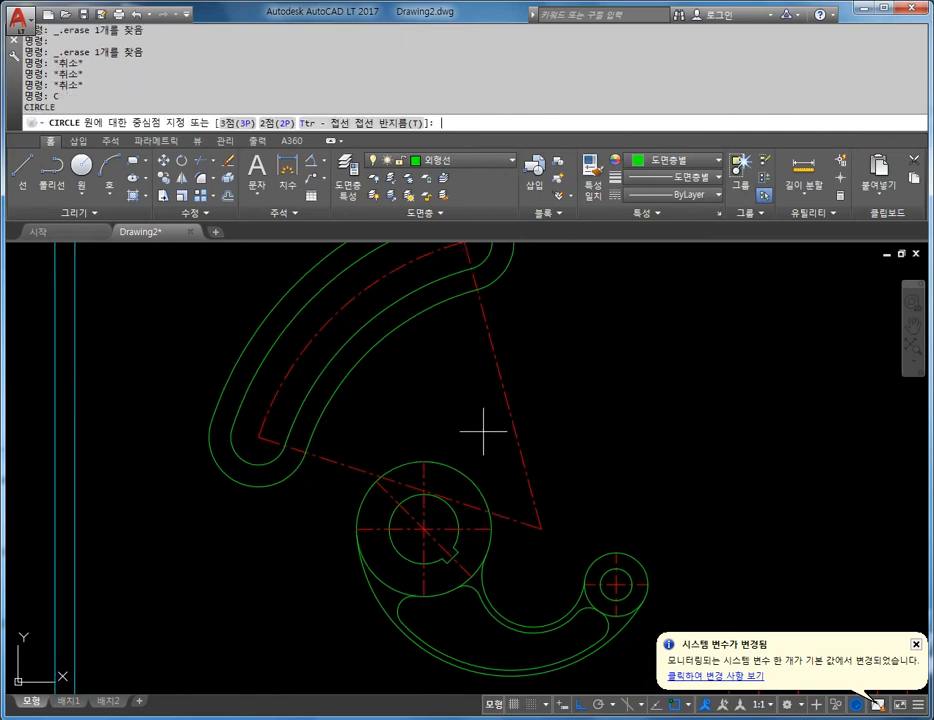
type("T")
key("Return")
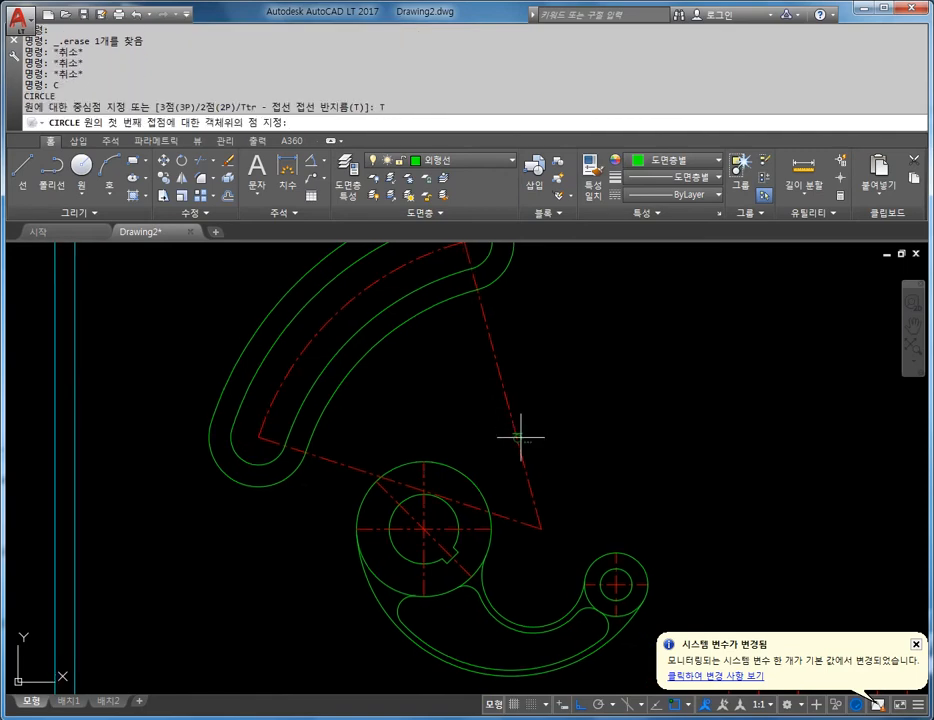
left_click(300, 470)
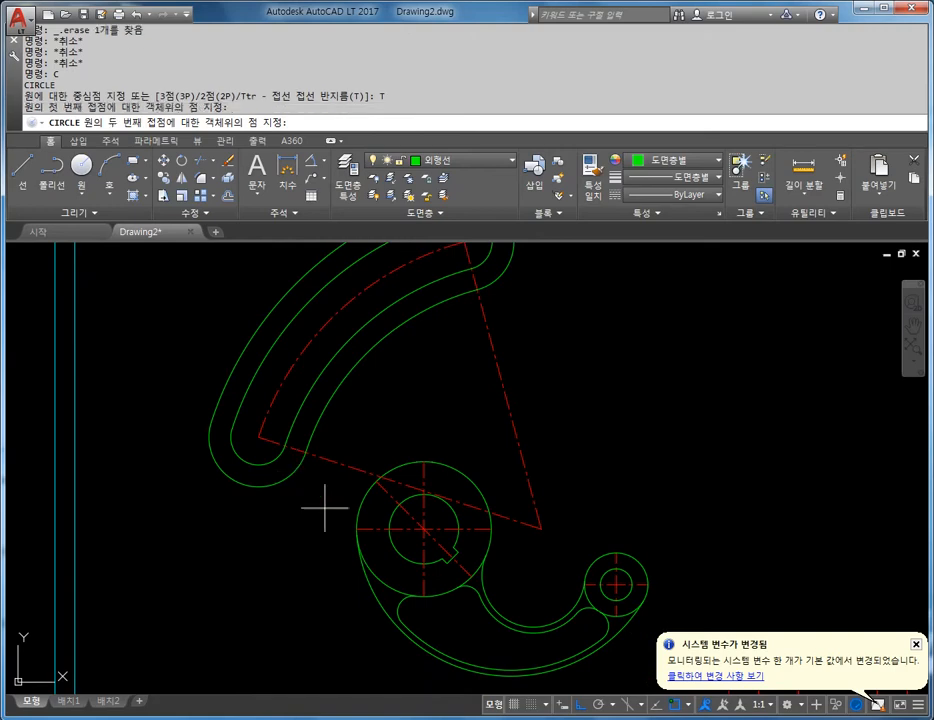
Step: Draw a radius 26 circle tangent to the curved slot's lower-left outer end and the large hub circle
left_click(357, 507)
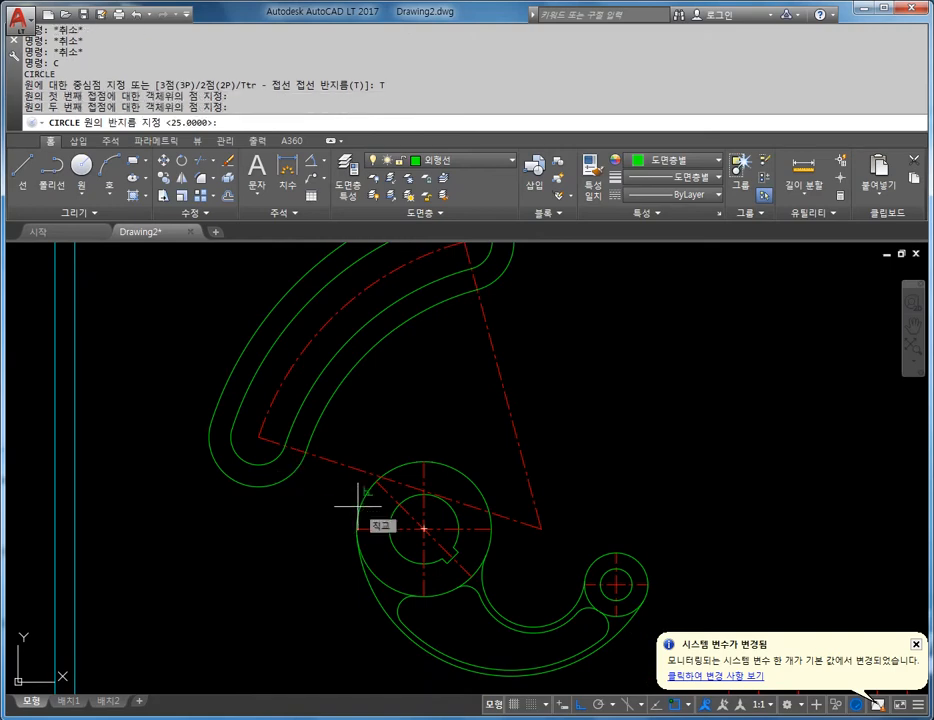
type("26")
key("Return")
Step: Draw a radius 104 circle tangent to the curved slot's upper-right outer end and the right side of the hub circle
mouse_move(534, 406)
middle_mouse_down()
mouse_move(438, 444)
mouse_move(480, 398)
mouse_move(544, 358)
middle_mouse_up()
type("c")
key("Return")
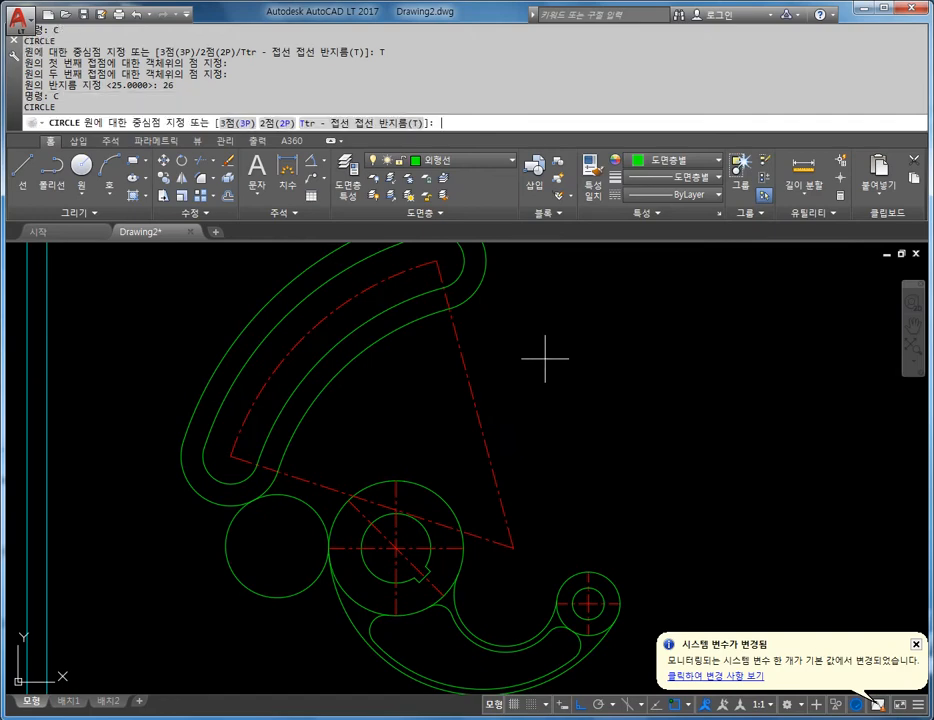
type("t")
key("Return")
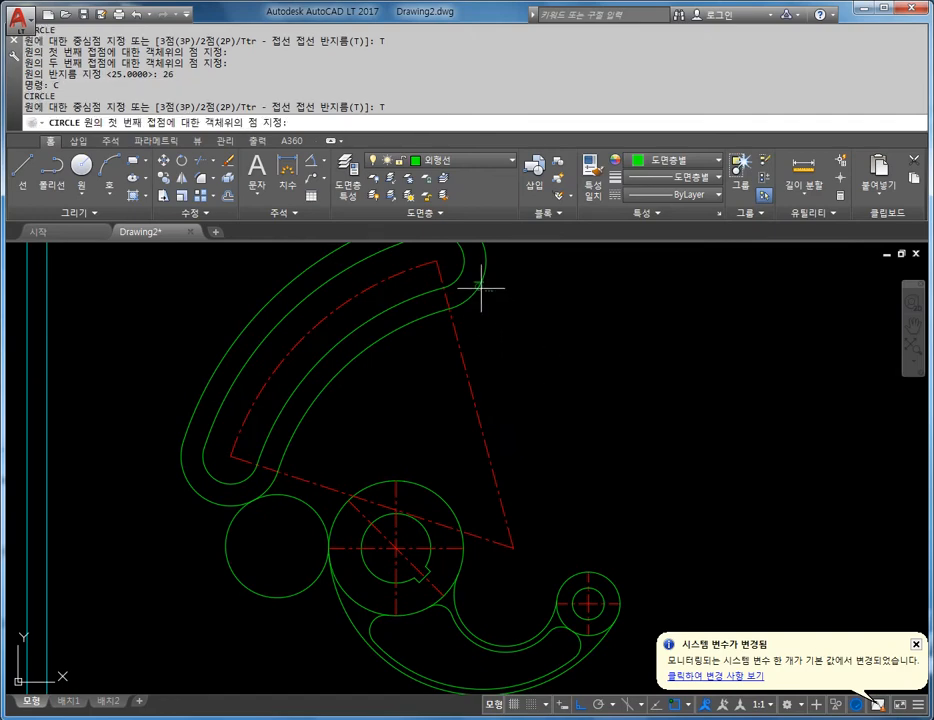
left_click(481, 287)
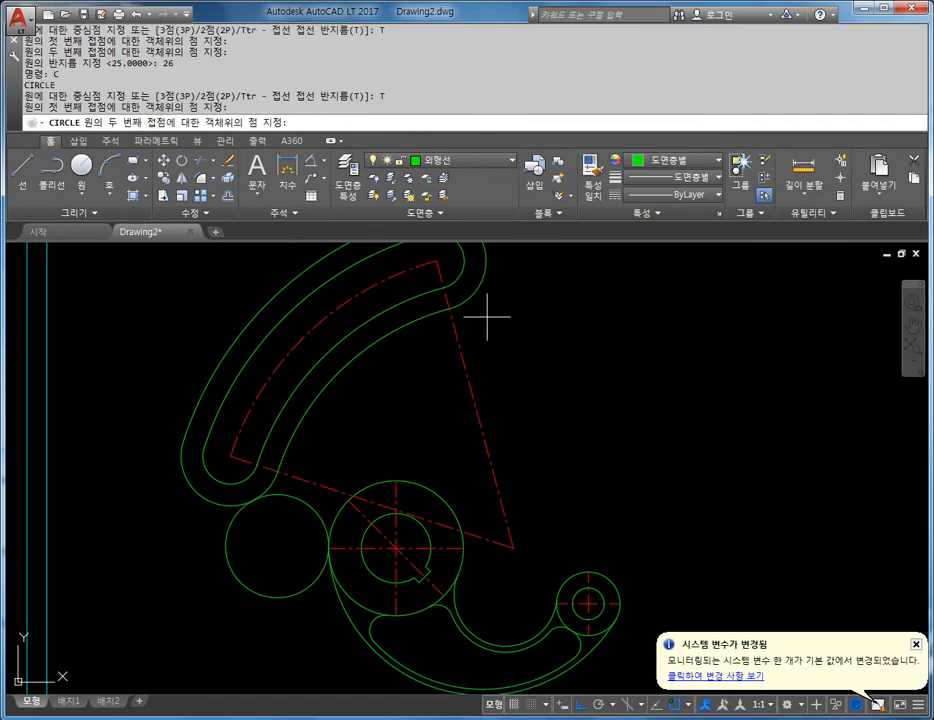
left_click(438, 494)
type("104")
key("Return")
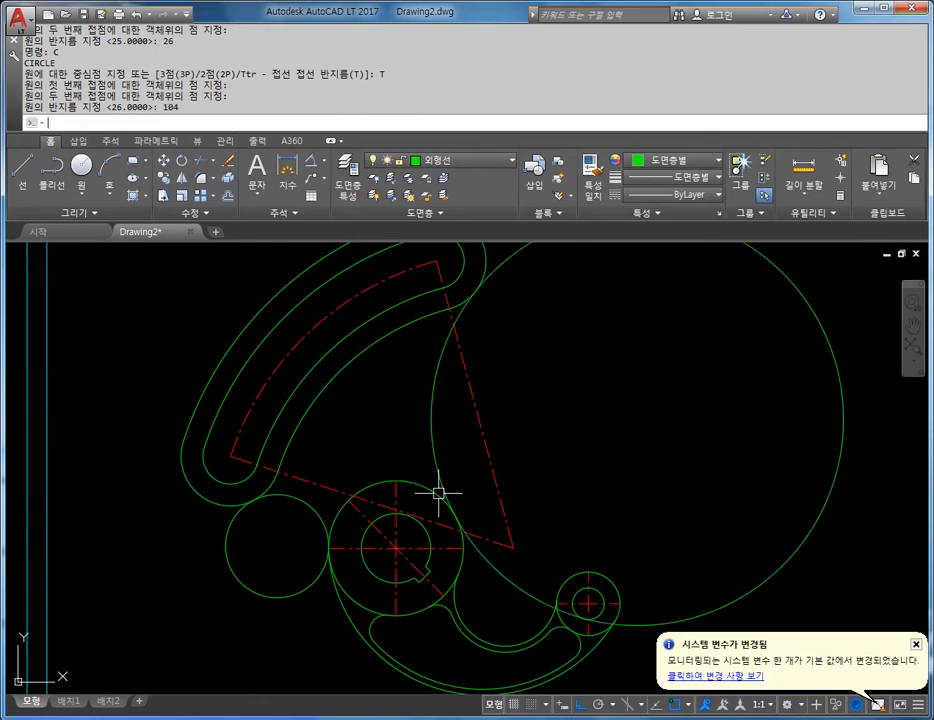
Step: Trim the radius 26 circle against the slot's lower outer end and the hub circle, keeping only the upper connecting arc
scroll(438, 494, "down", 3)
mouse_move(508, 512)
middle_mouse_down()
mouse_move(475, 398)
mouse_move(413, 469)
mouse_move(454, 423)
middle_mouse_up()
scroll(476, 398, "up", 2)
key("Escape")
key("Escape")
key("Escape")
key("Escape")
key("Escape")
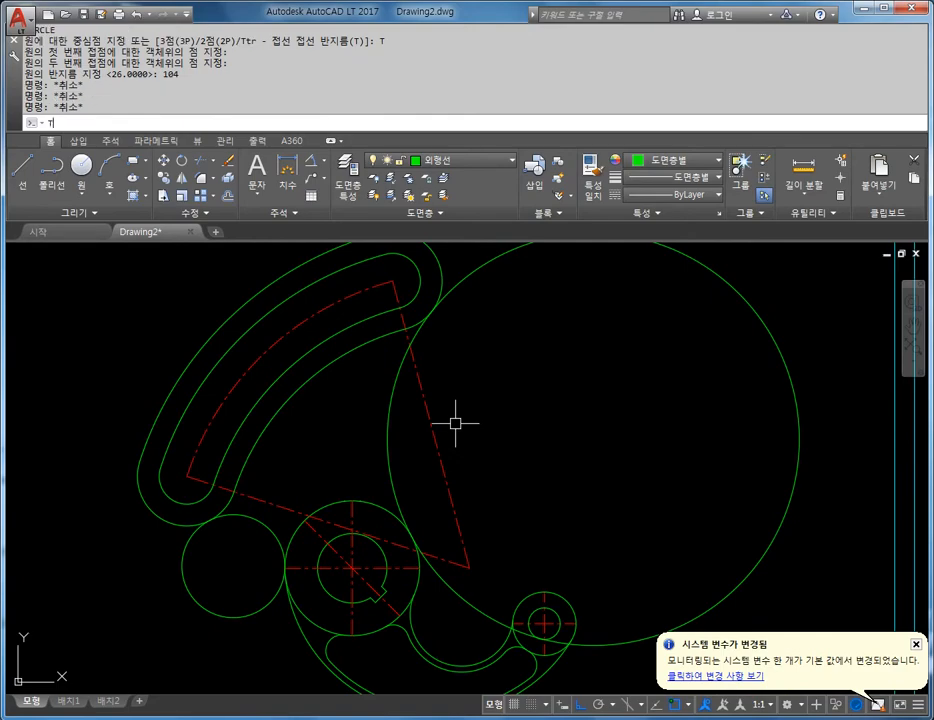
type("tr")
key("Return")
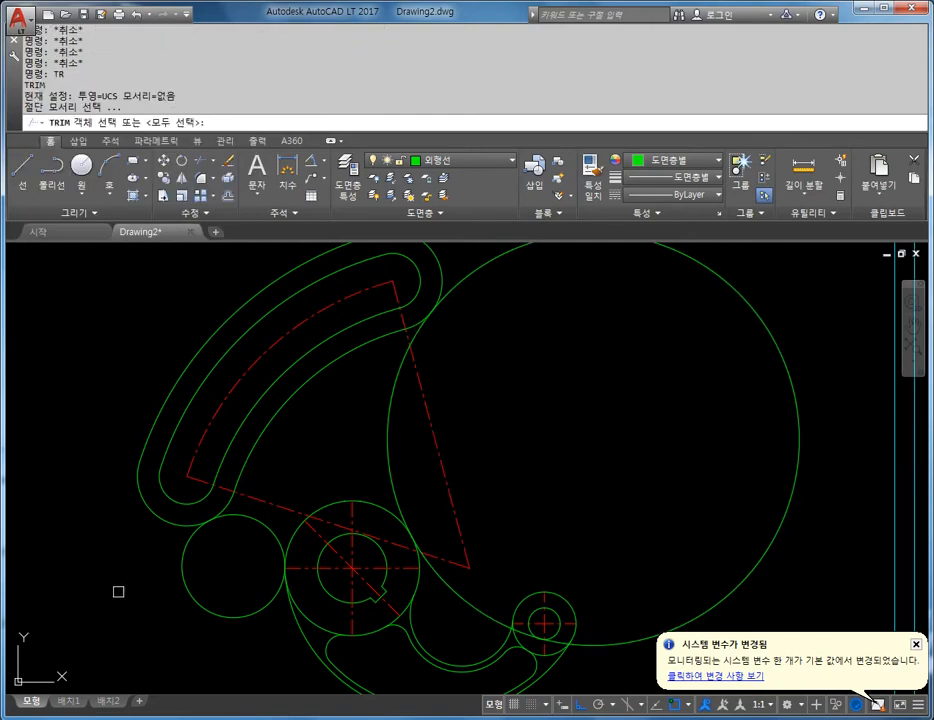
scroll(208, 525, "up", 3)
left_click(179, 478)
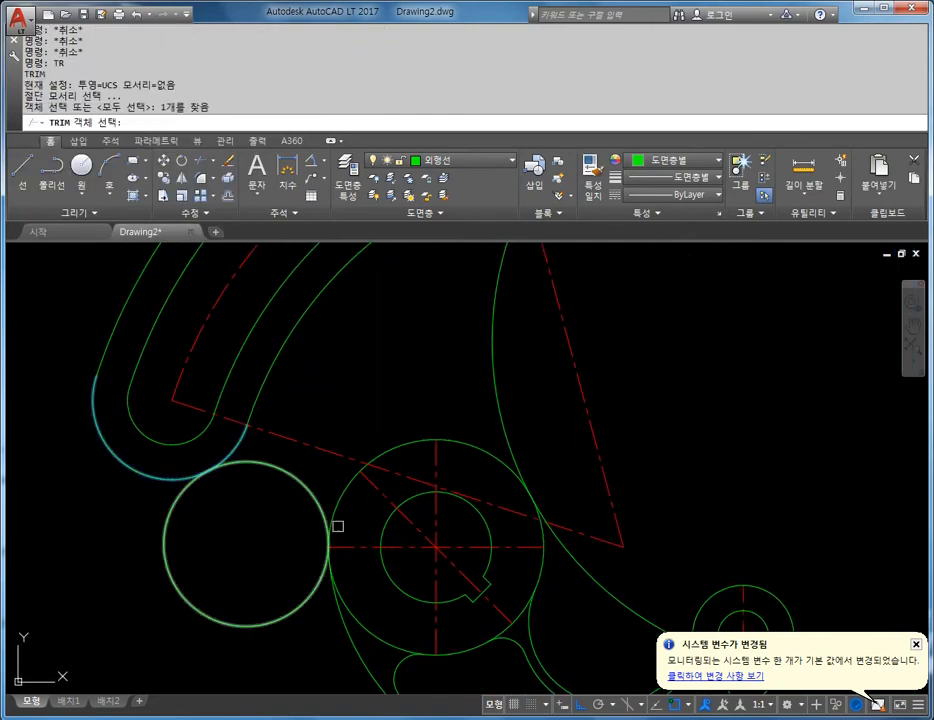
left_click(337, 501)
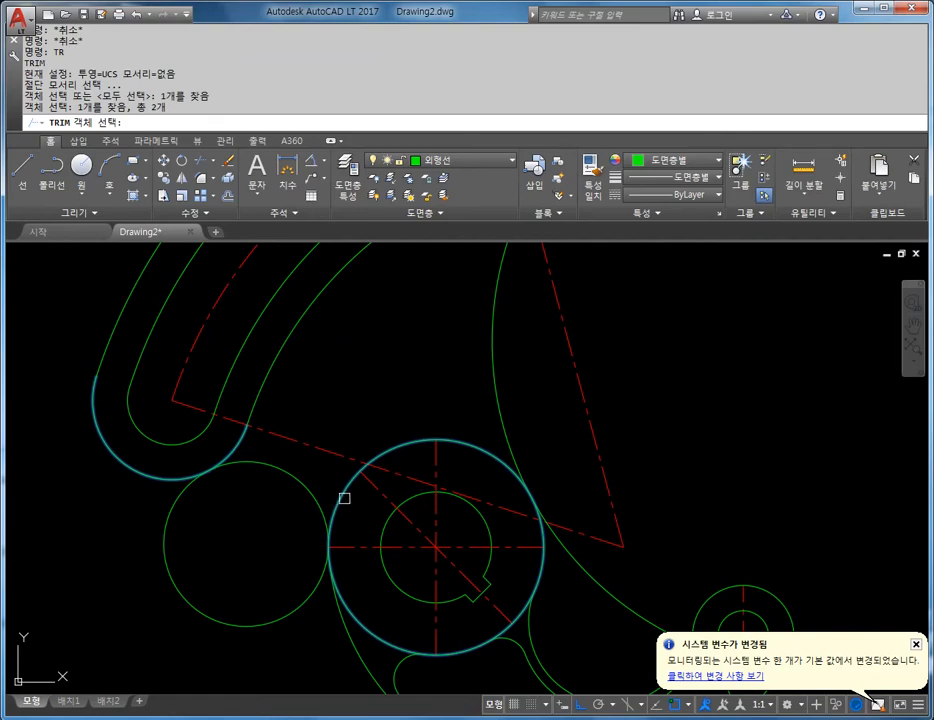
key("Return")
left_click(338, 506)
left_click(190, 609)
Step: Try to trim the radius 104 circle using the same cutting edges as for the radius 26 circle
scroll(234, 534, "down", 4)
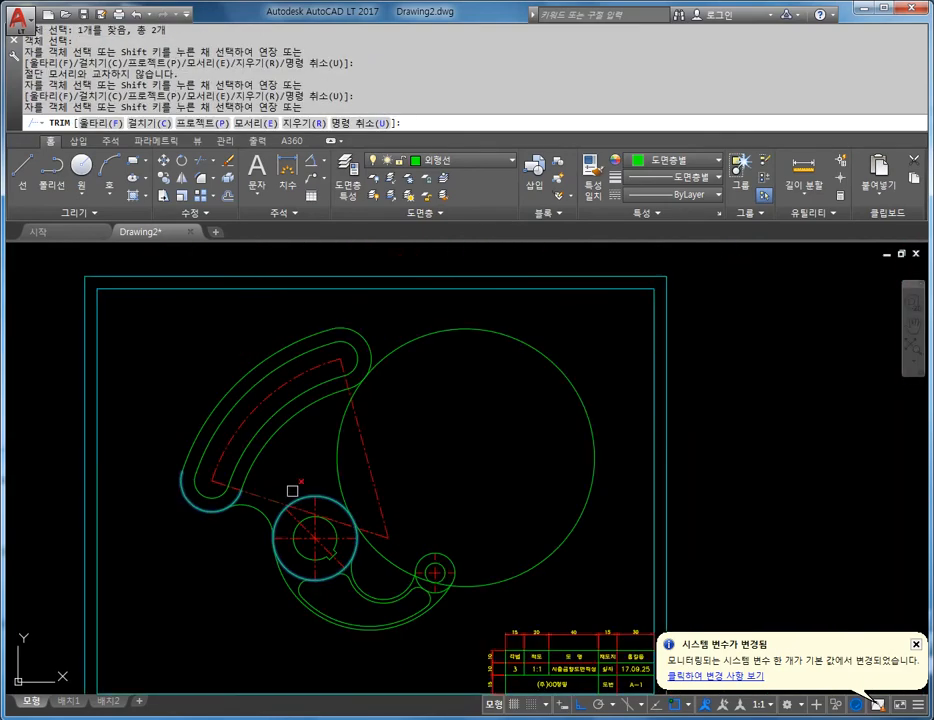
left_click(339, 445)
middle_click_drag(339, 445, 286, 424)
left_click(286, 424)
key("Escape")
key("Escape")
key("Escape")
key("Escape")
type("C")
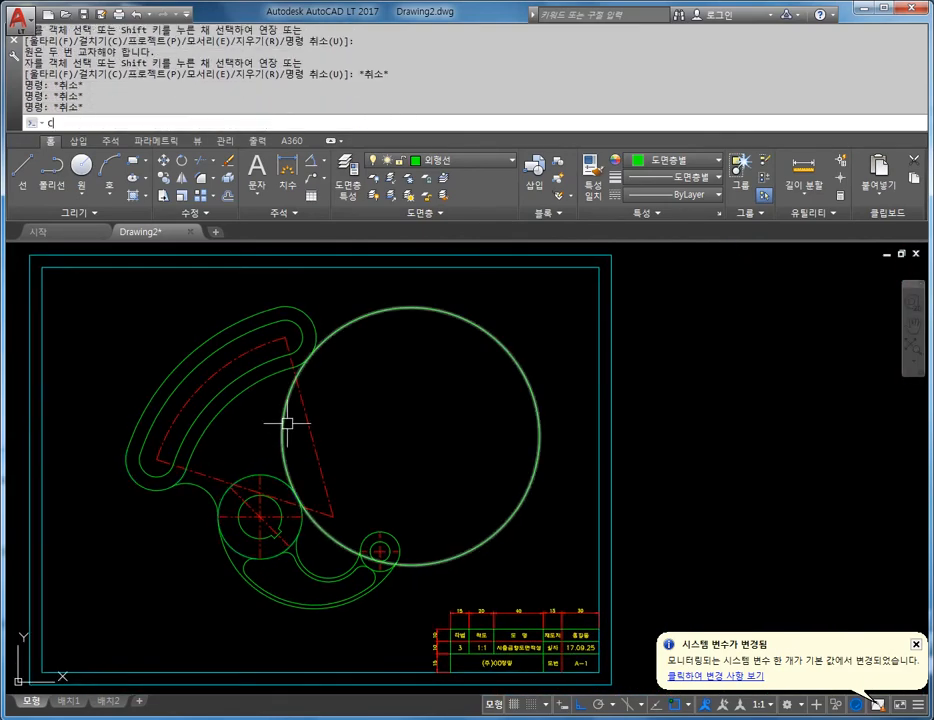
key("Return")
type("T")
key("Return")
key("Escape")
key("Escape")
key("Escape")
Step: Trim the radius 104 circle against the slot's upper outer end and the hub circle, keeping only the left connecting arc
type("TR")
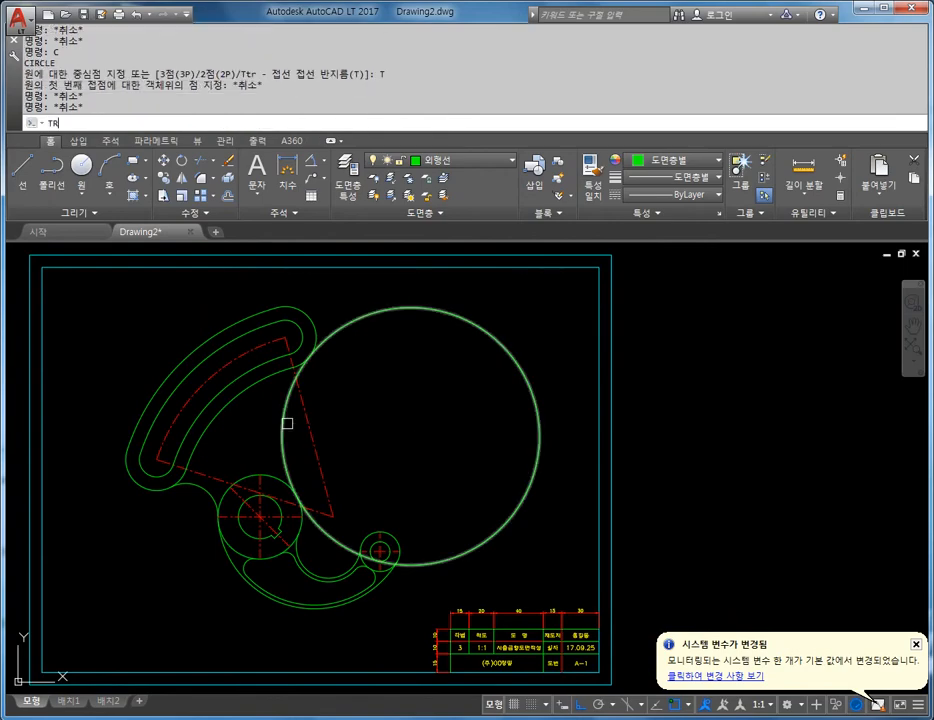
key("Return")
scroll(286, 379, "up", 2)
left_click(335, 288)
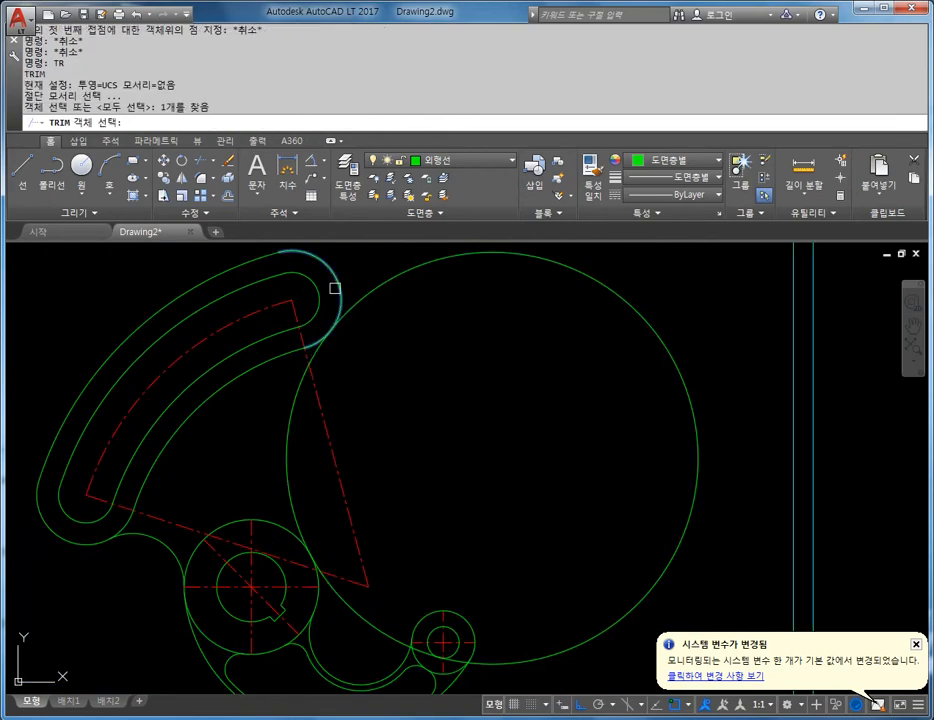
left_click(275, 523)
key("Return")
left_click(275, 523)
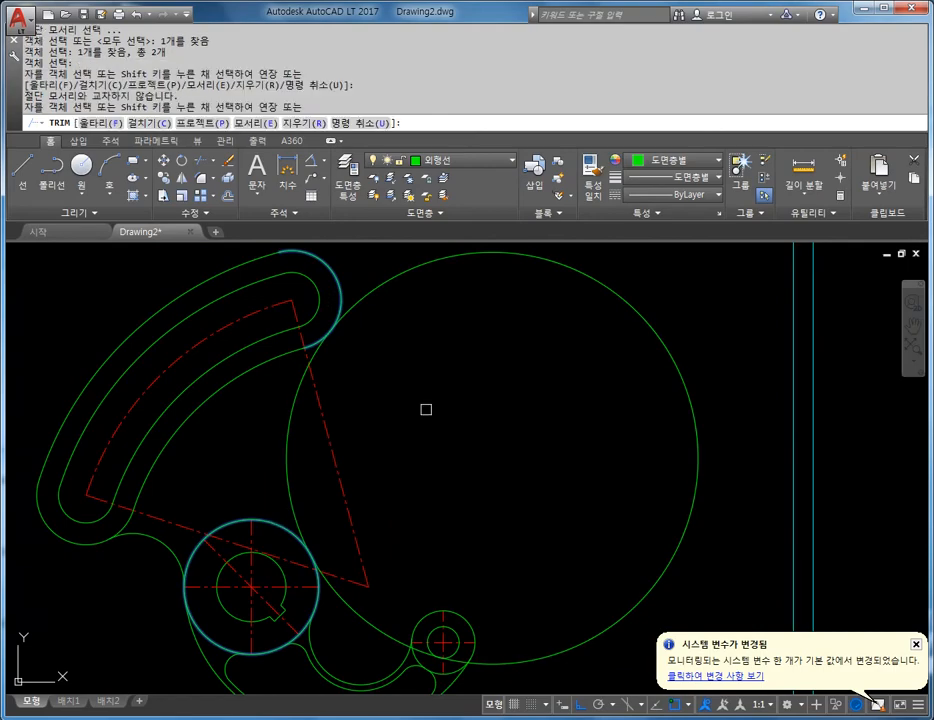
left_click(407, 273)
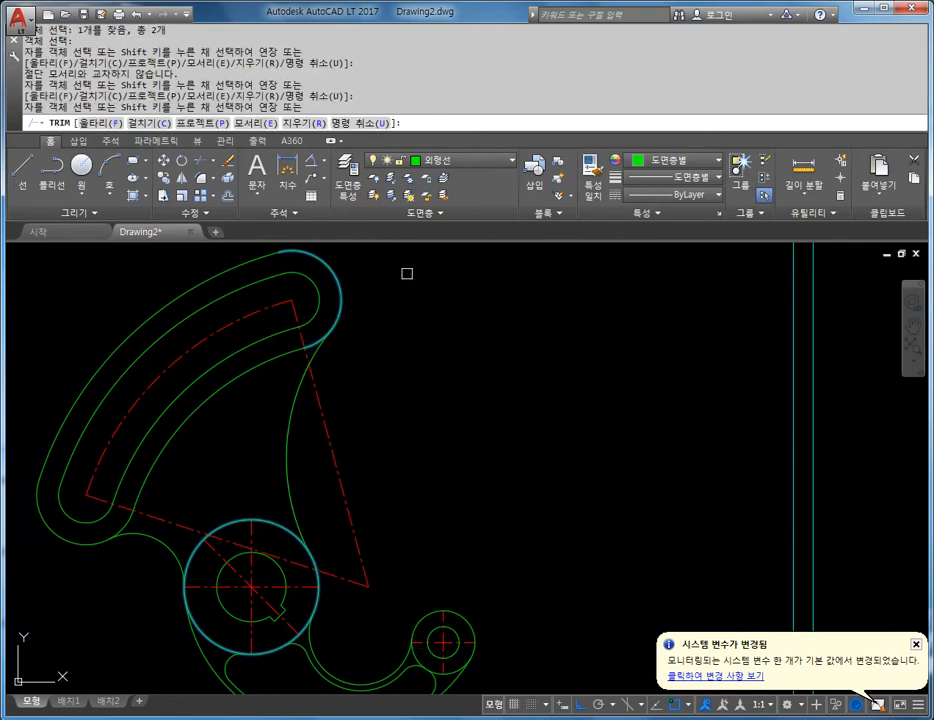
key("Escape")
key("Escape")
Step: Offset the left and right connecting arcs by 4 toward the inside of the arm
scroll(273, 449, "down", 3)
scroll(304, 373, "up", 3)
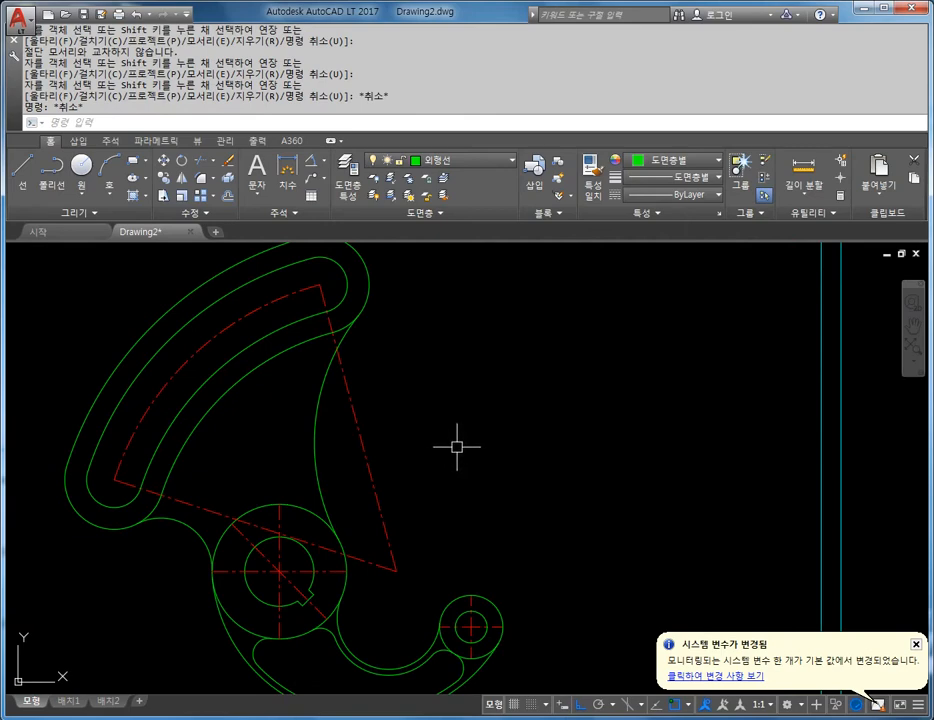
mouse_move(286, 434)
middle_mouse_down()
mouse_move(367, 392)
mouse_move(372, 444)
middle_mouse_up()
key("Escape")
key("Escape")
type("o")
key("Return")
type("4")
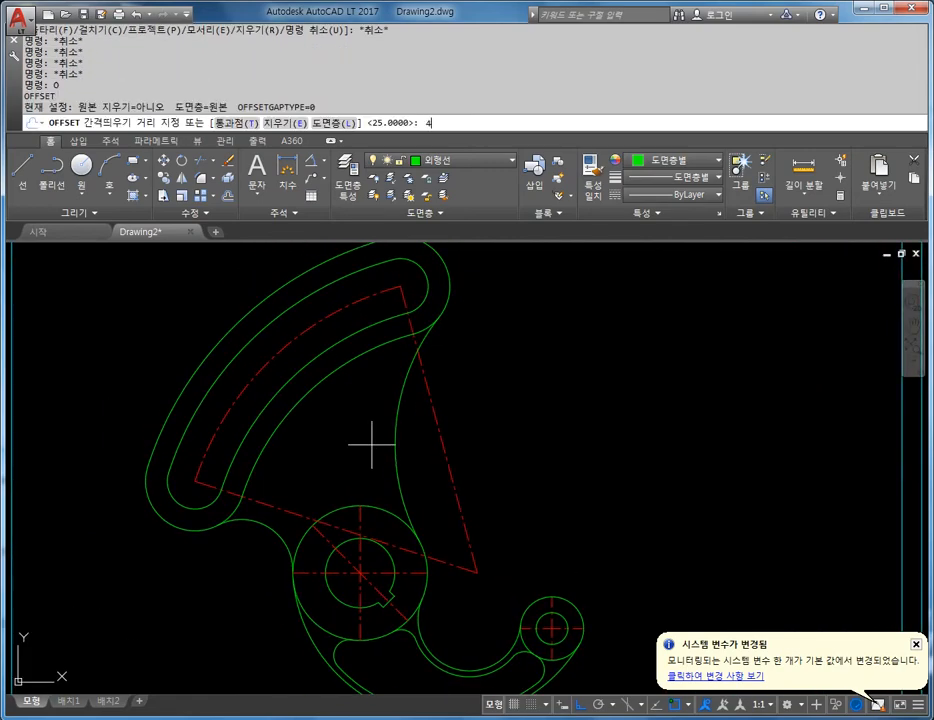
key("Return")
scroll(293, 521, "up", 2)
left_click(246, 557)
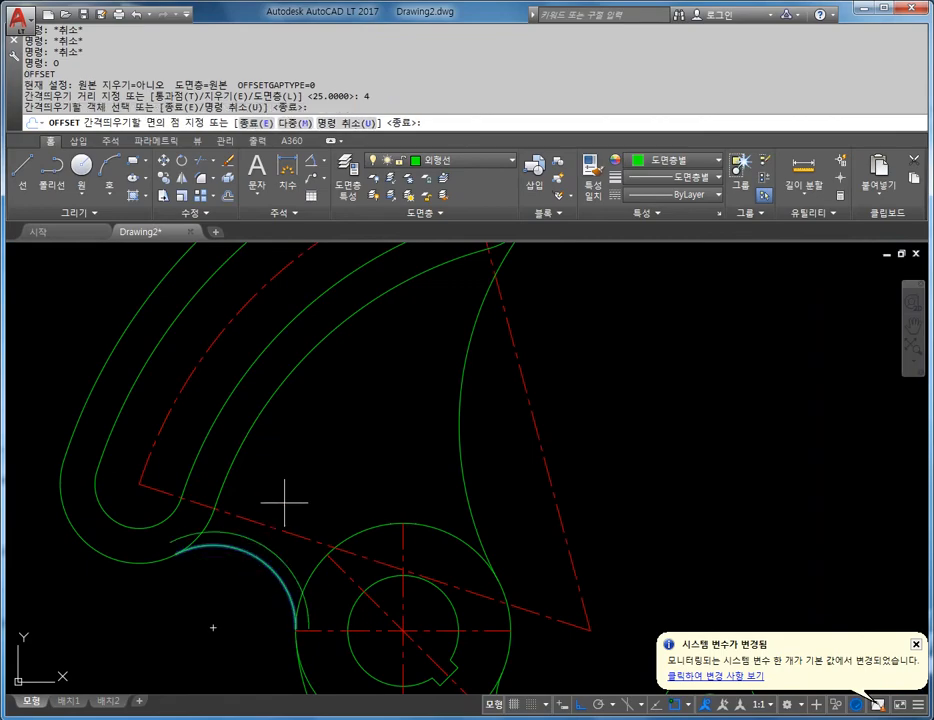
left_click(284, 500)
left_click(460, 366)
left_click(402, 378)
key("Escape")
Step: Fillet the slot's lower outer arc with the right offset arc at radius 10, using no-trim mode
scroll(396, 432, "down", 5)
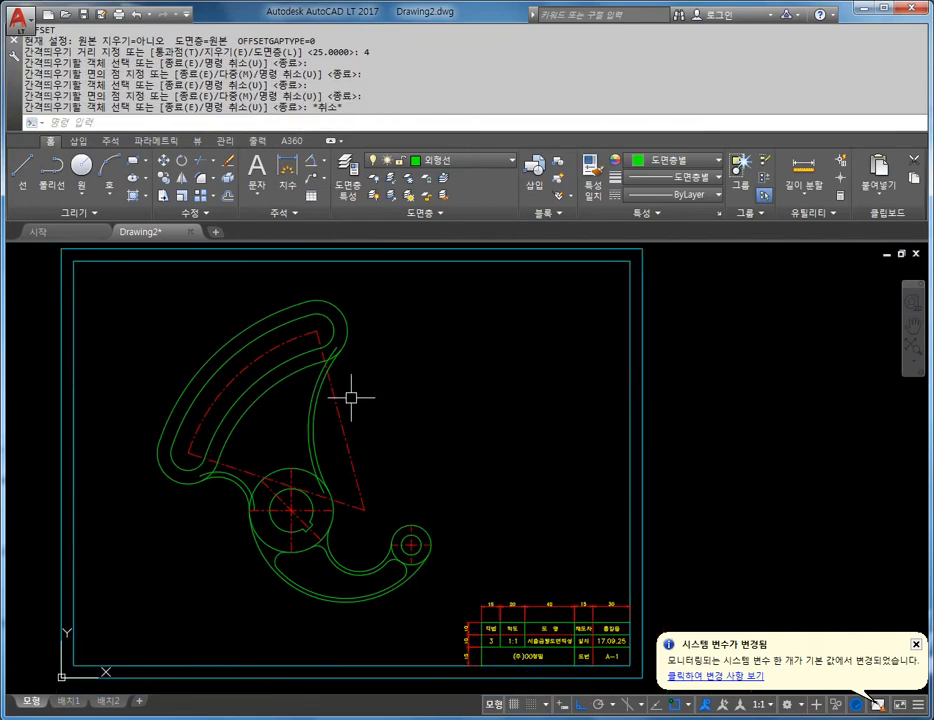
scroll(280, 405, "up", 3)
middle_click_drag(302, 409, 341, 428)
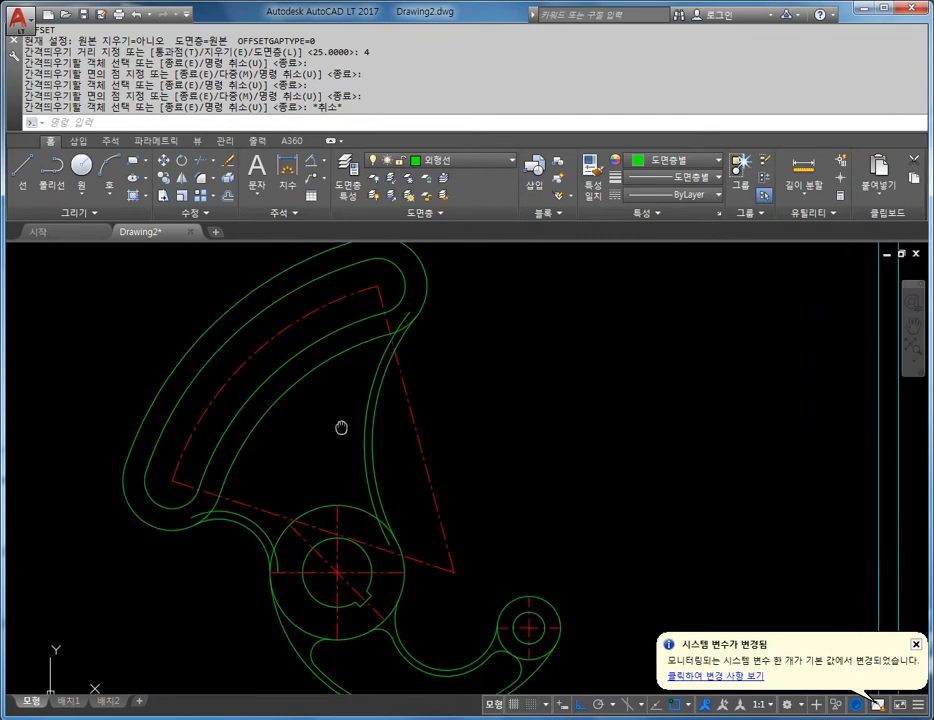
key("Escape")
key("Escape")
key("Escape")
type("F")
key("Return")
type("R")
key("Return")
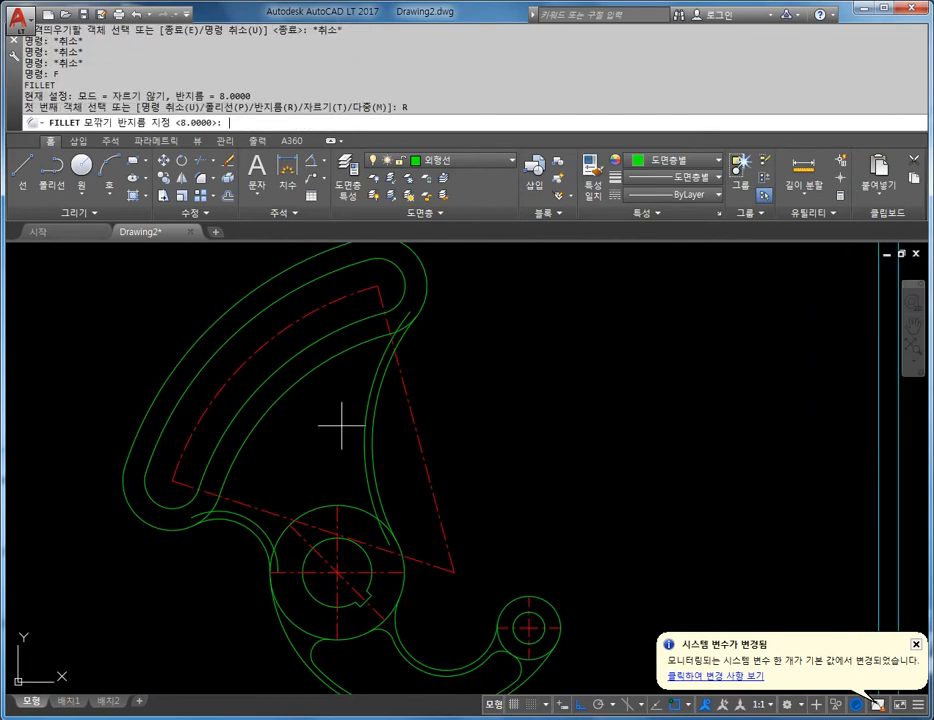
type("10")
key("Return")
type("T")
key("Return")
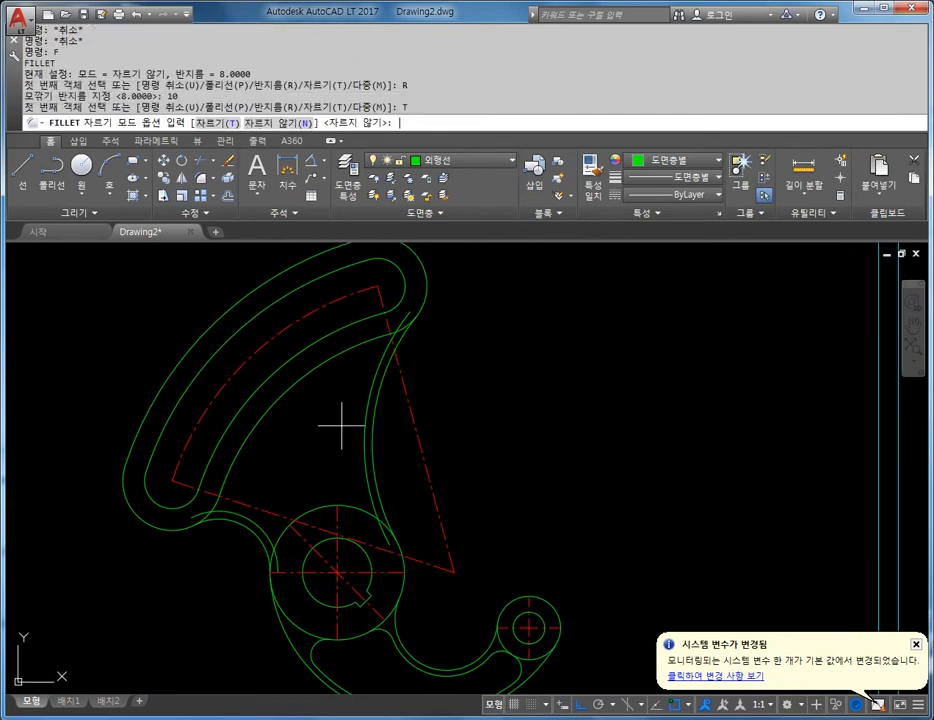
type("N")
key("Return")
scroll(341, 425, "up", 3)
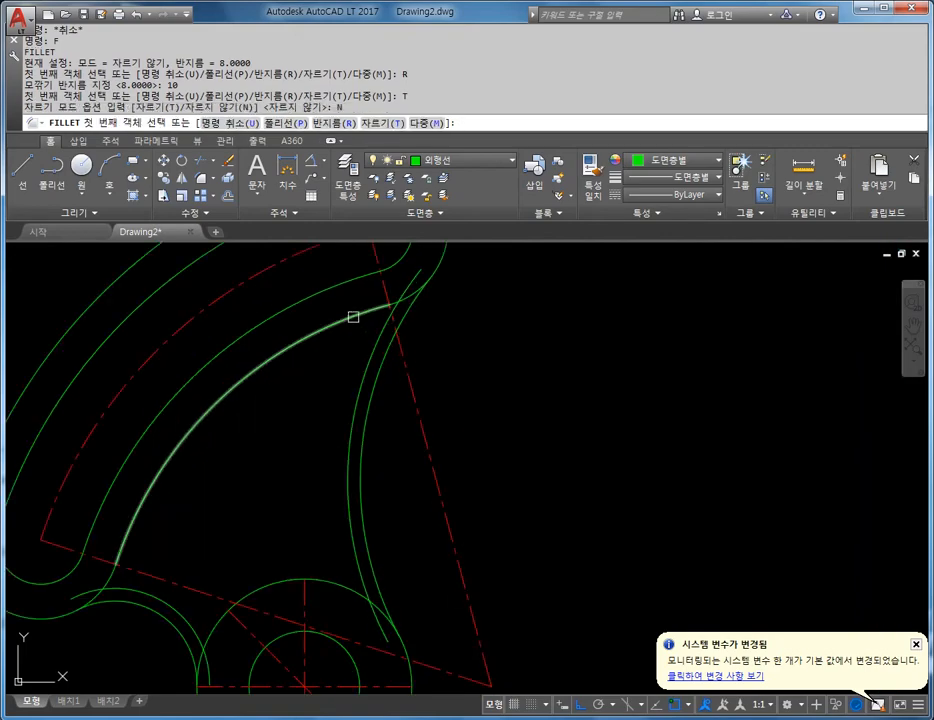
left_click(356, 322)
left_click(363, 368)
Step: Fillet the hub circle with the right offset arc and with the left offset arc, both at radius 10
key("space")
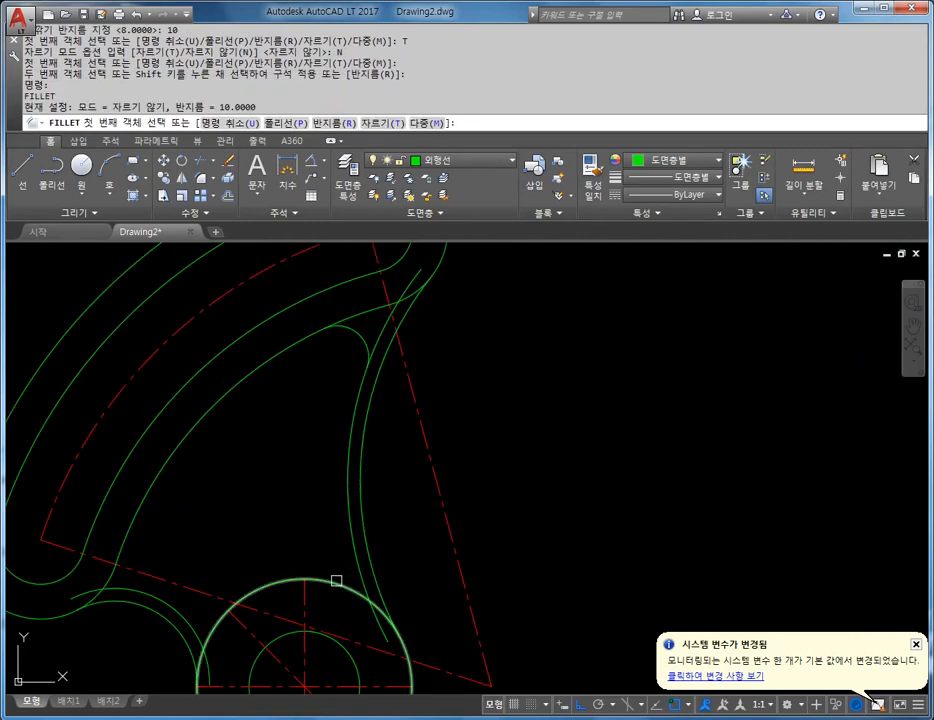
left_click(336, 581)
left_click(351, 523)
middle_click_drag(269, 556, 340, 479)
key("space")
left_click(285, 552)
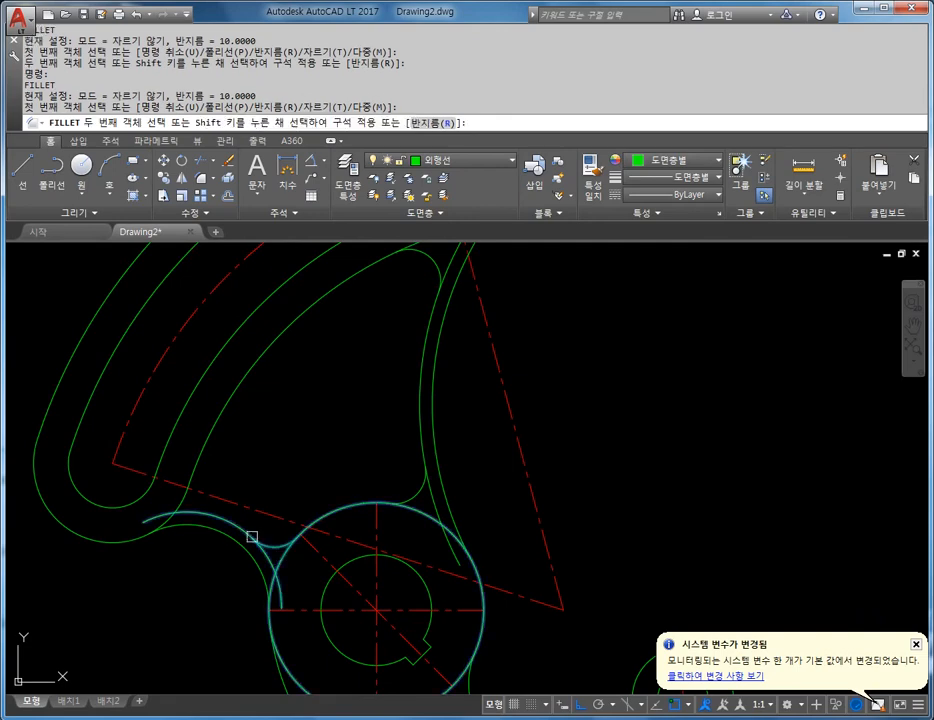
left_click(252, 536)
Step: Fillet the left offset arc with the lower end of the slot's inner-side outline arc at radius 10
key("space")
left_click(208, 514)
left_click(313, 400)
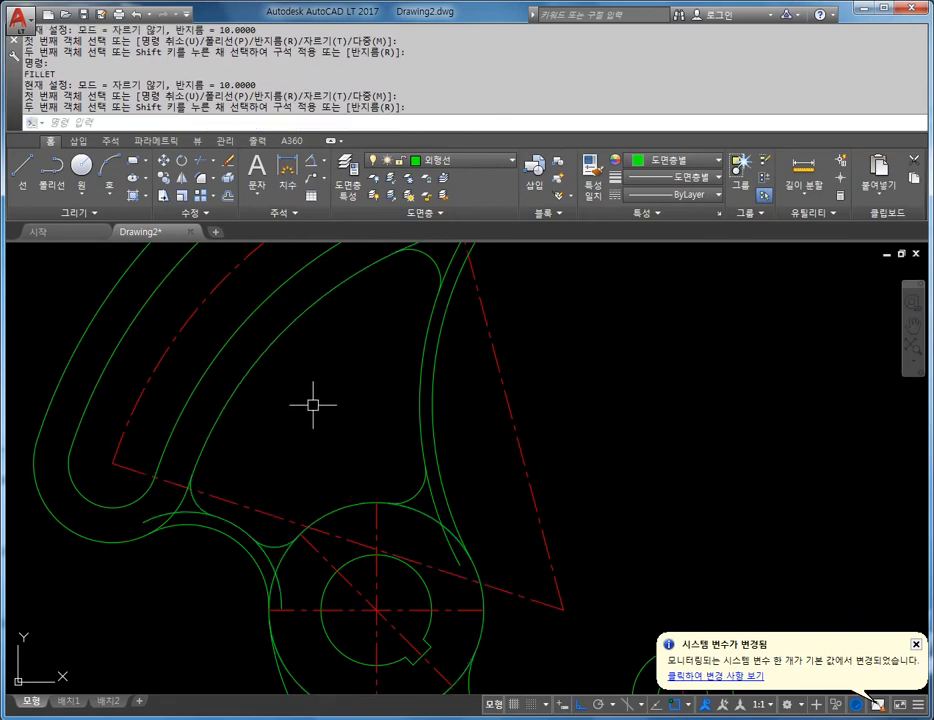
Step: Trim both overhanging ends of the left offset arc, using the pocket's four corner fillets as cutting edges
scroll(300, 430, "down", 3)
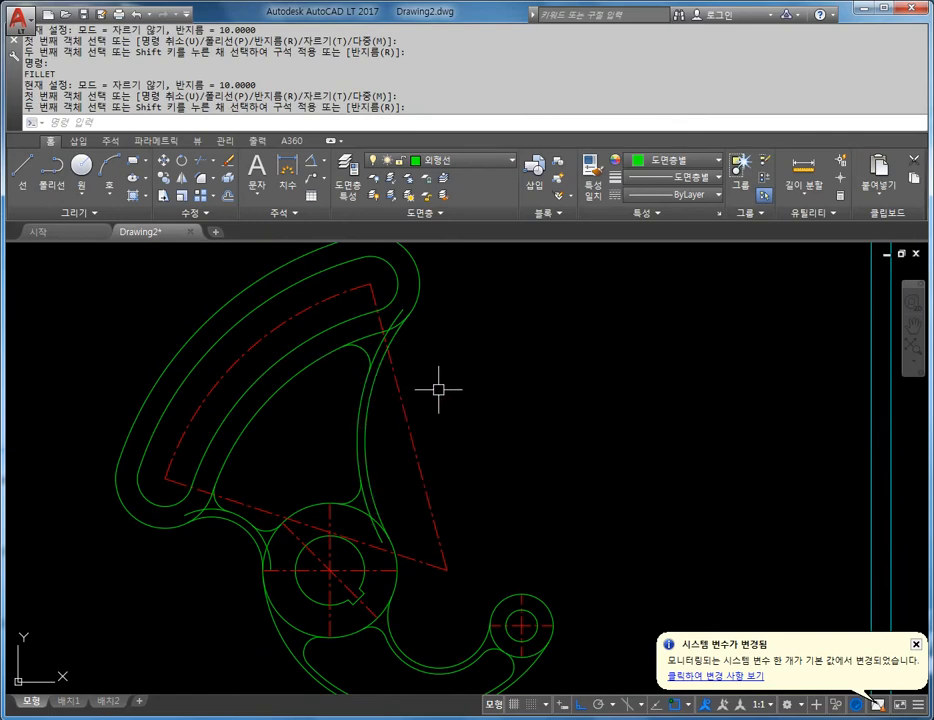
key("Escape")
key("Escape")
key("Escape")
type("tr")
key("Return")
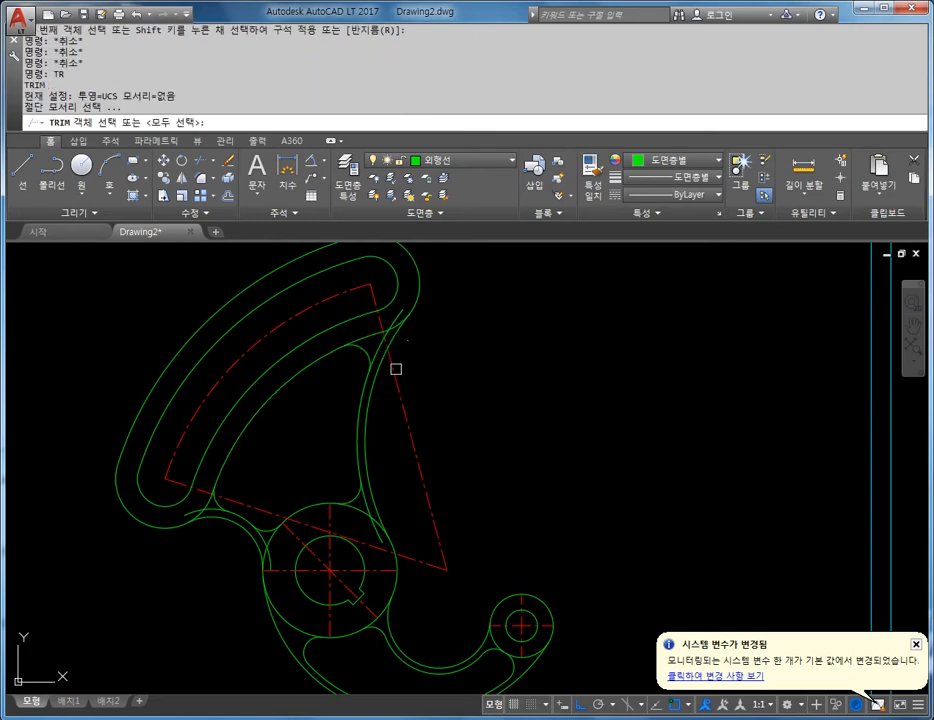
scroll(396, 367, "up", 3)
left_click(371, 545)
left_click(363, 579)
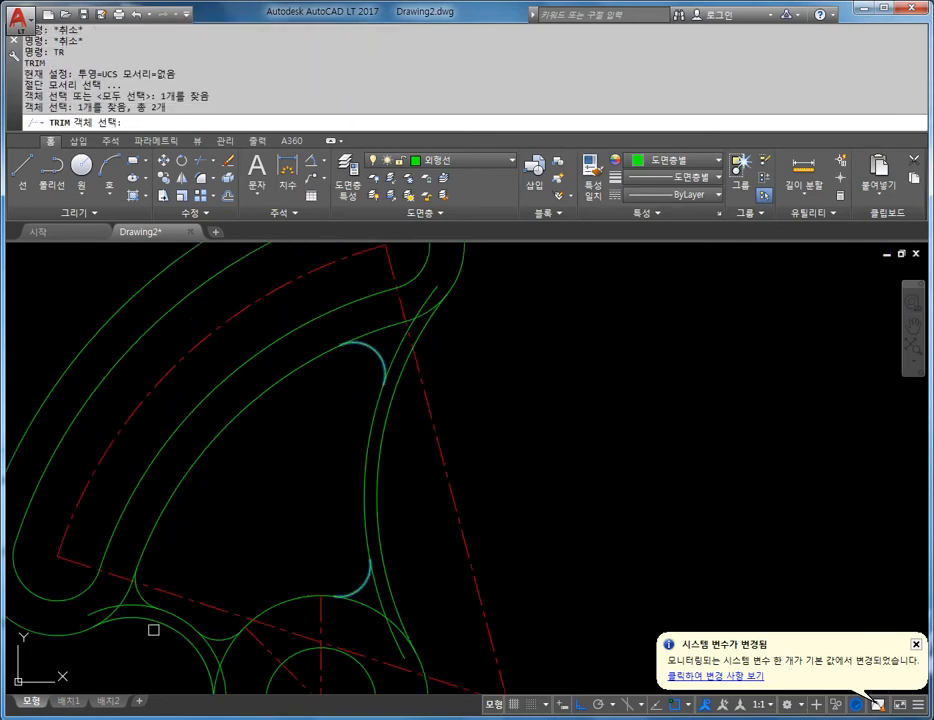
left_click(216, 637)
left_click(150, 596)
middle_click_drag(150, 596, 196, 507)
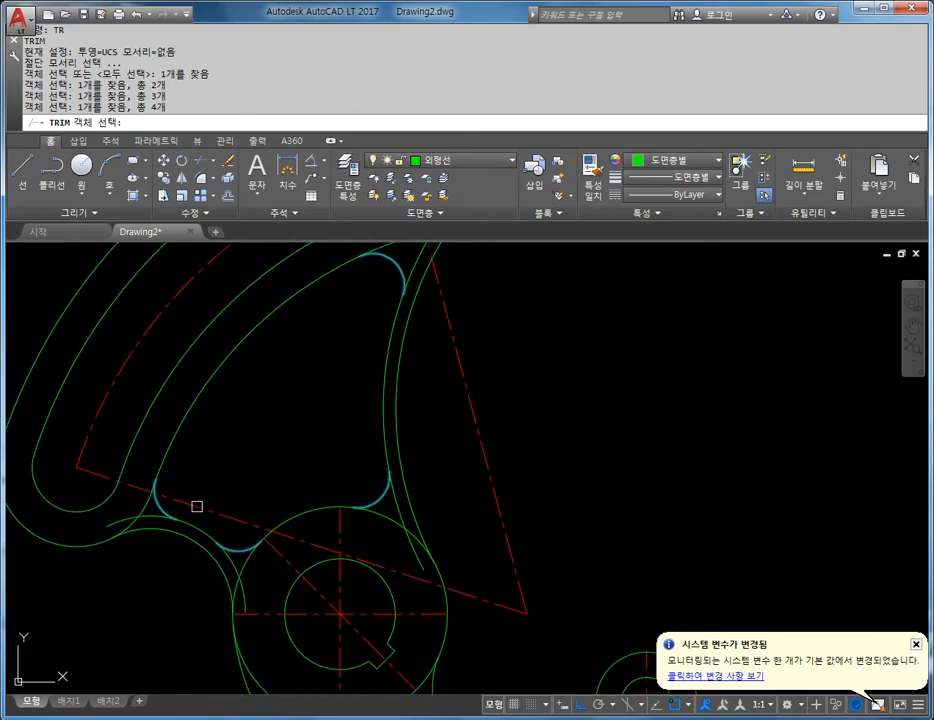
key("Return")
left_click(123, 521)
left_click(123, 521)
left_click(246, 597)
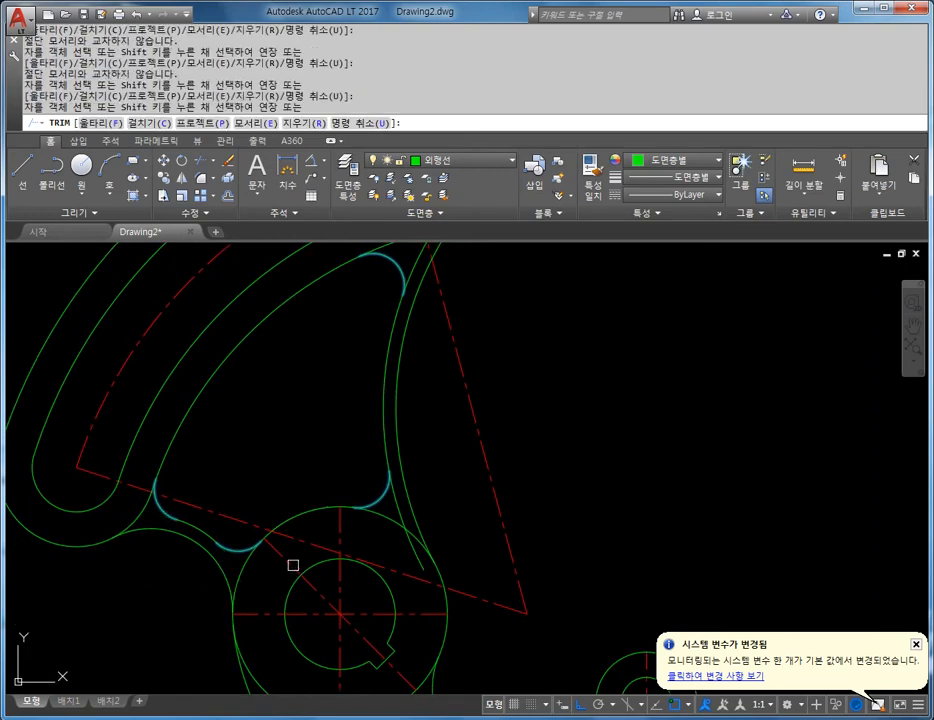
Step: Trim the overhanging ends of the right offset arc beyond its corner fillets and finish trimming
mouse_move(422, 298)
middle_mouse_down()
mouse_move(425, 386)
mouse_move(417, 347)
middle_mouse_up()
left_click(419, 346)
scroll(511, 403, "down", 2)
key("Escape")
key("Escape")
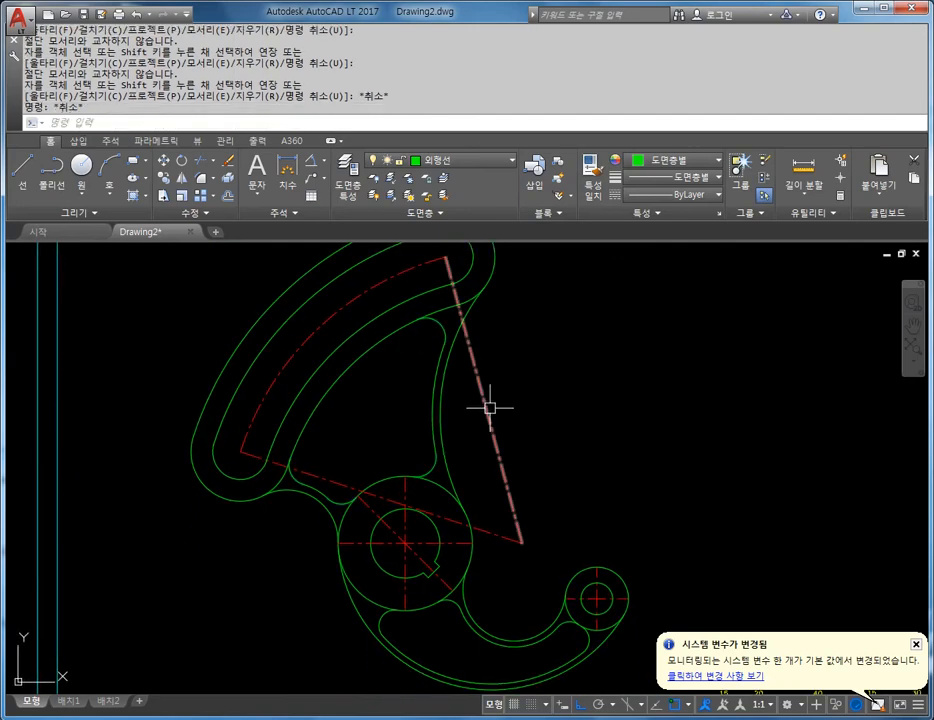
key("Escape")
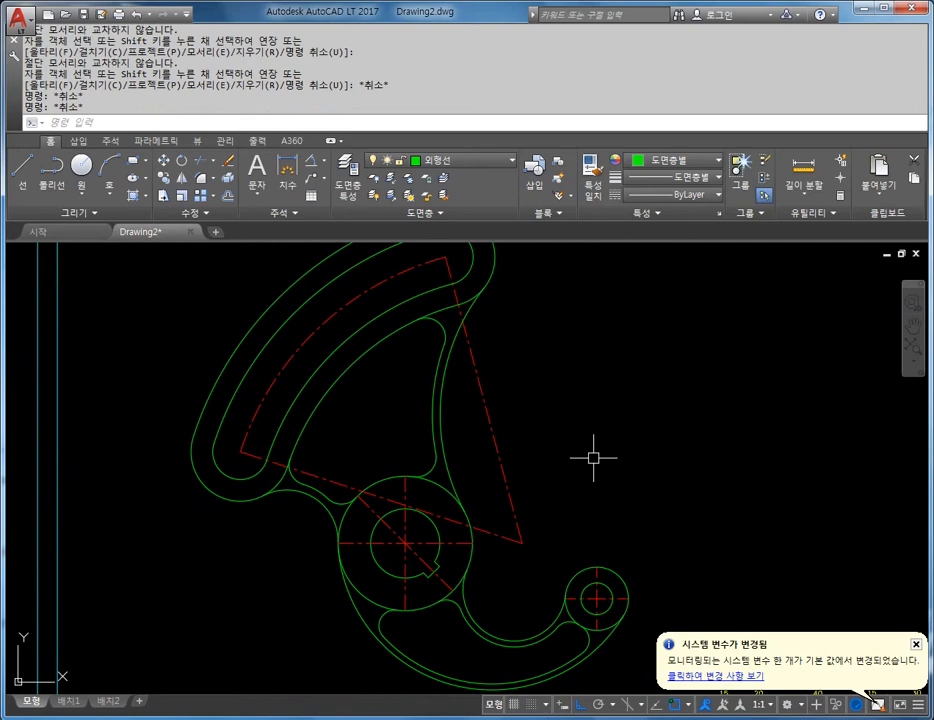
scroll(392, 403, "up", 2)
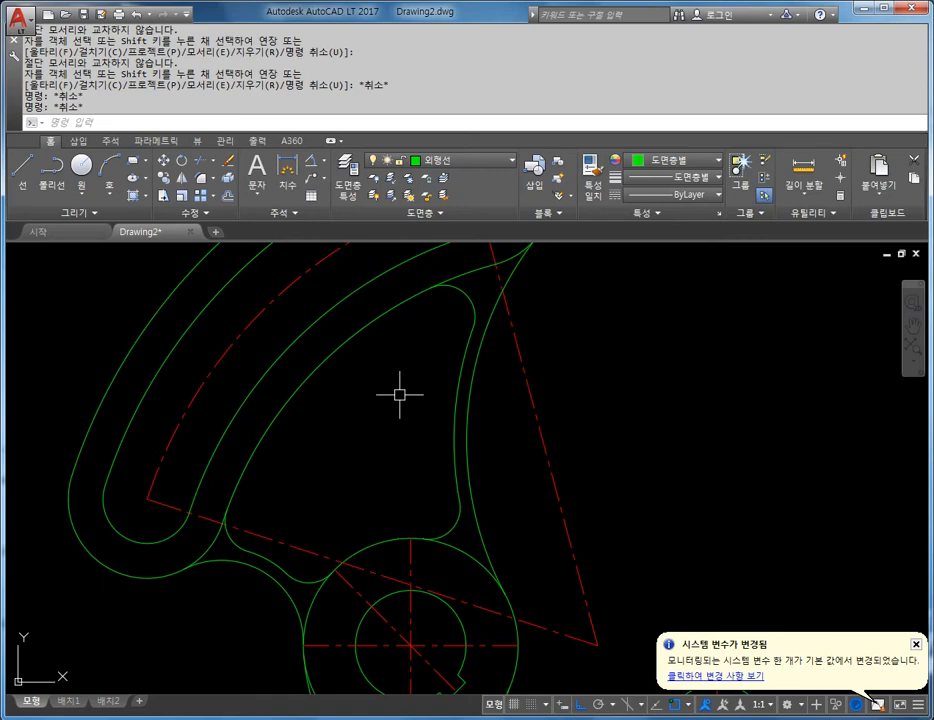
key("Escape")
key("Escape")
key("Escape")
key("Escape")
key("Escape")
key("Escape")
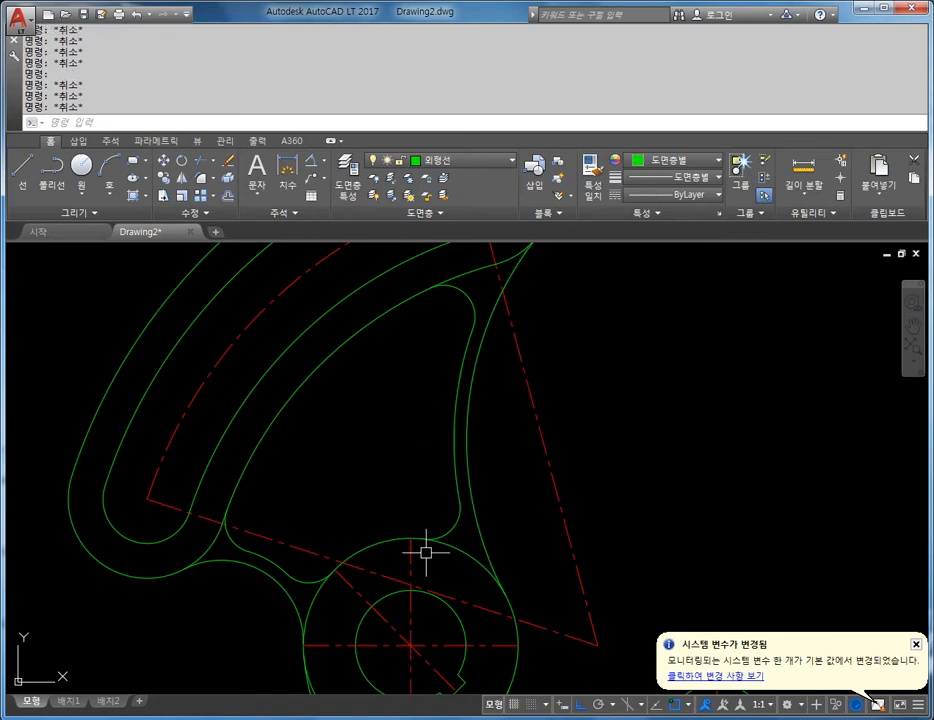
Step: Draw a vertical line from the top quadrant of the hub circle upward into the inner pocket
type("L")
key("Return")
left_click(415, 540)
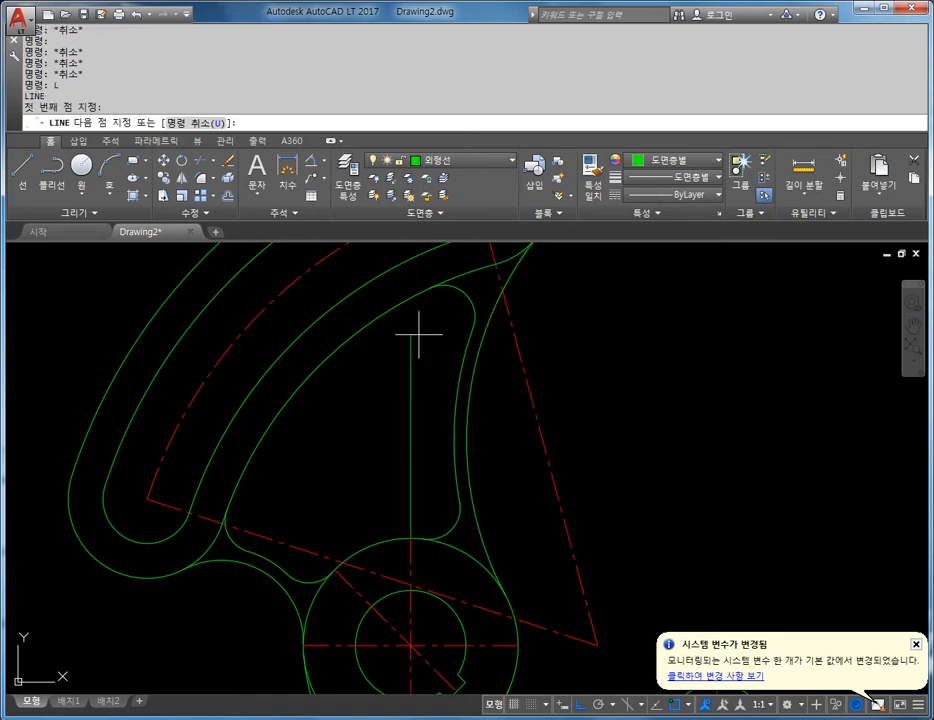
left_click(418, 333)
key("Escape")
key("Escape")
key("Escape")
scroll(495, 520, "down", 4)
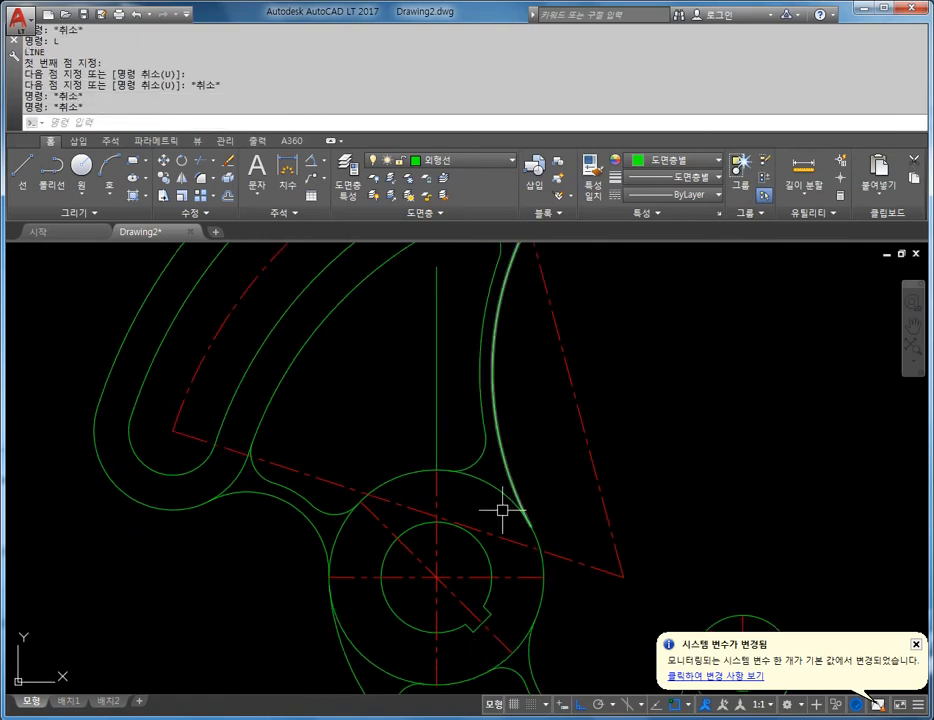
key("Escape")
key("Escape")
left_click(405, 563)
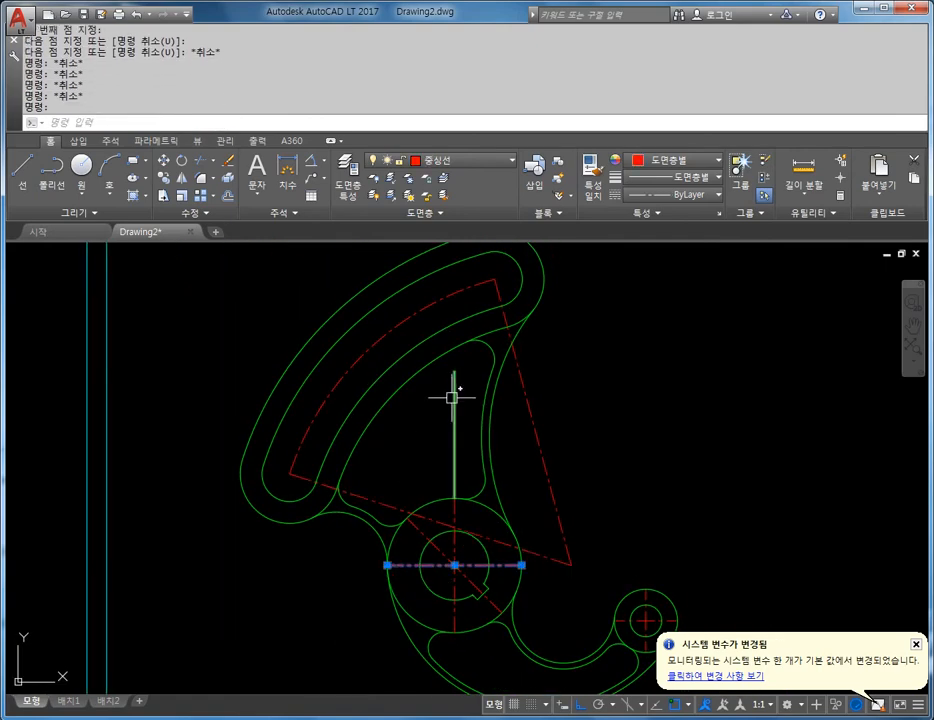
key("Escape")
key("Escape")
key("Escape")
key("Escape")
type("o")
key("Return")
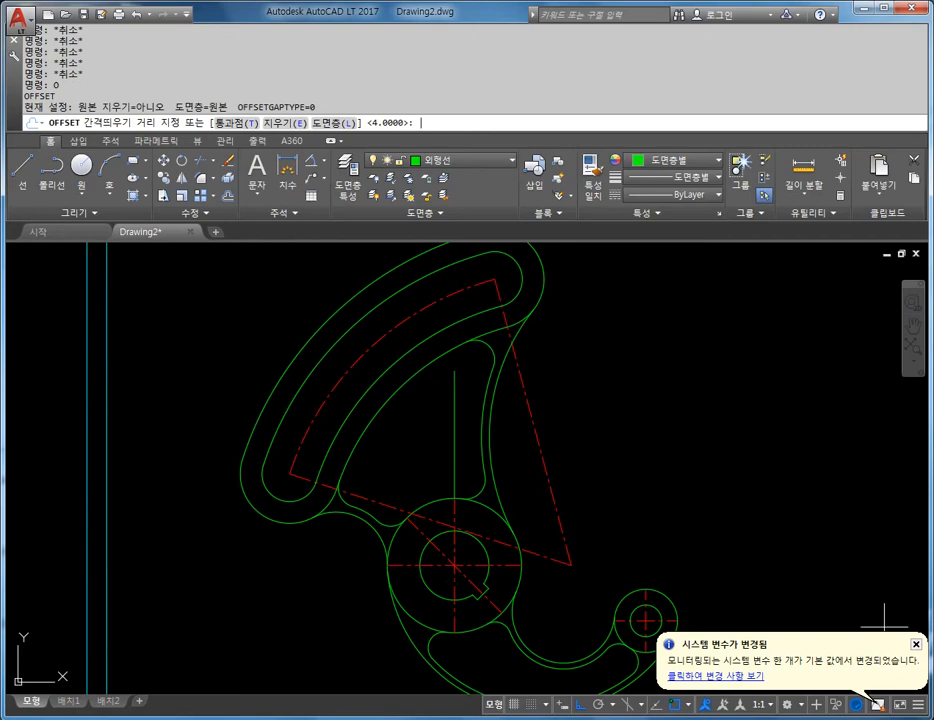
type("71")
key("Return")
key("Escape")
key("Escape")
key("Escape")
Step: Offset the hub's horizontal centerline upward by 70 into the inner pocket
type("o")
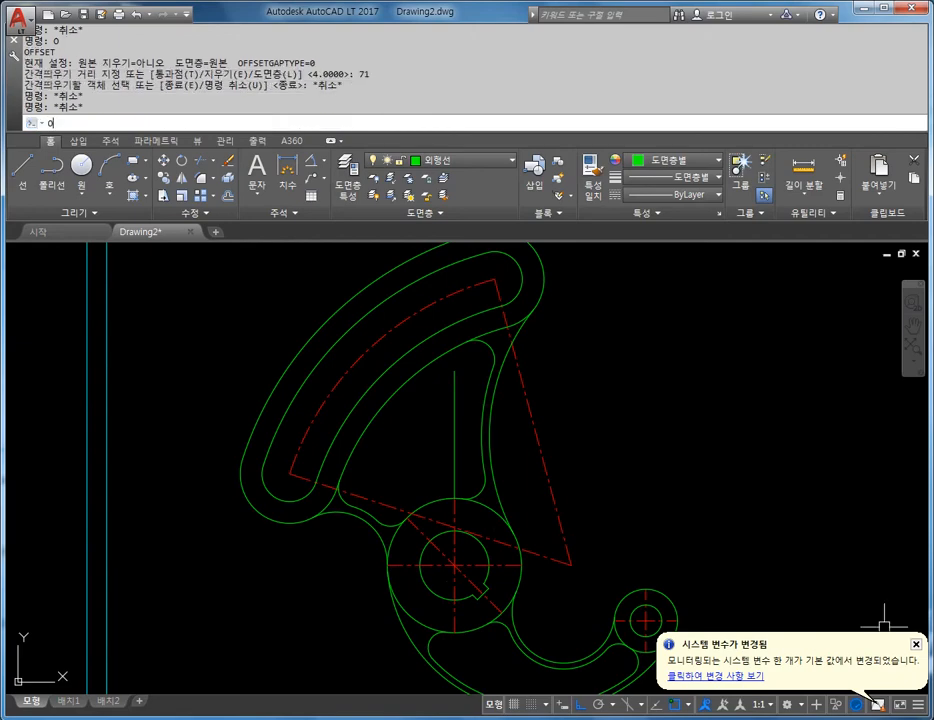
key("Return")
type("70")
key("Return")
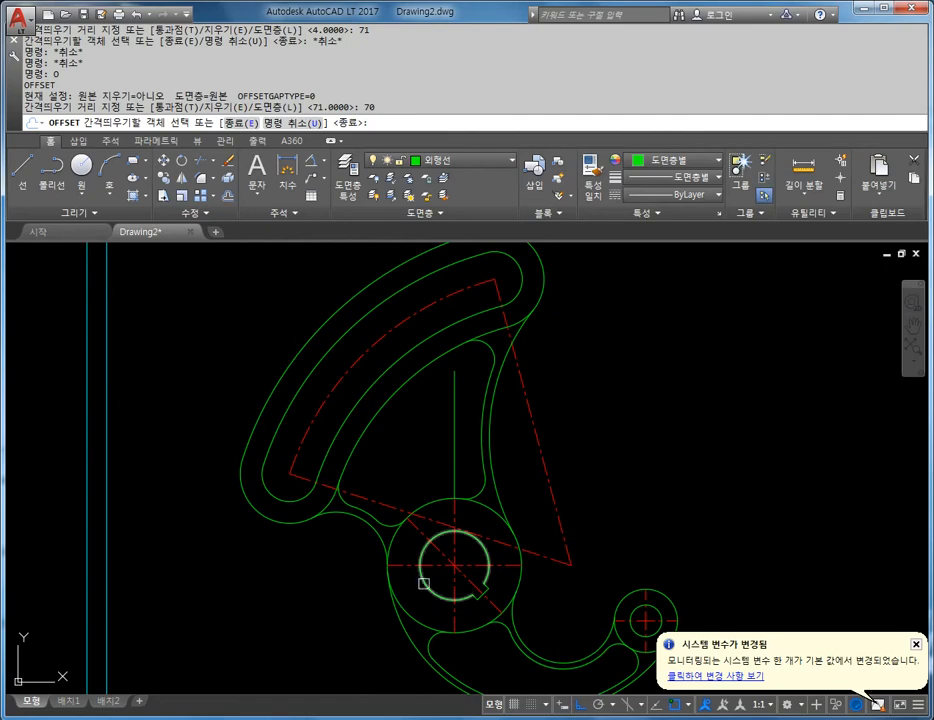
left_click(430, 565)
left_click(406, 458)
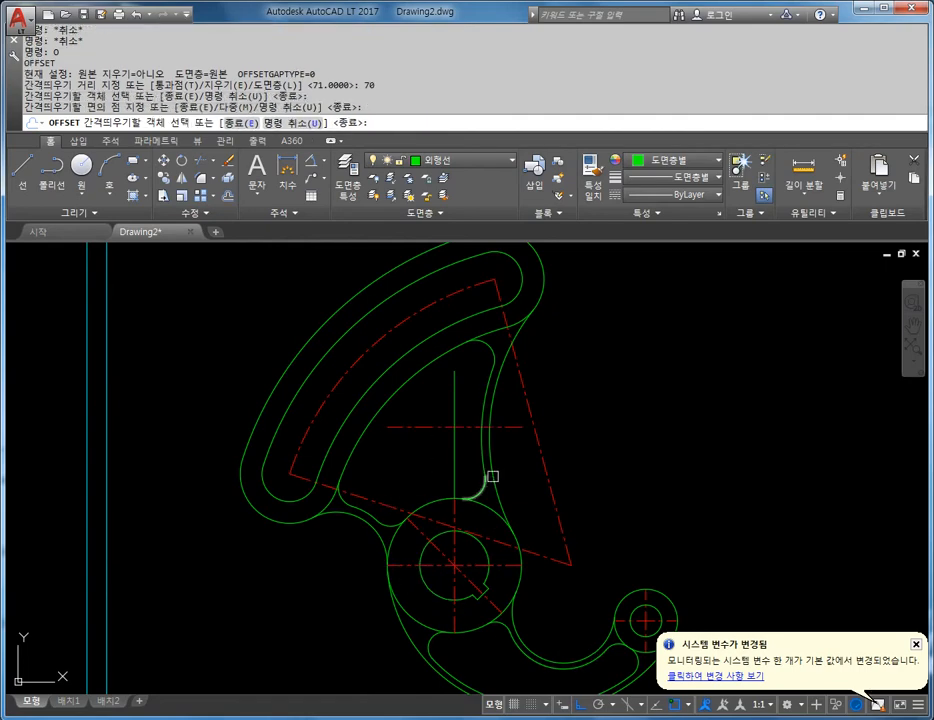
key("Escape")
key("Escape")
key("Escape")
Step: Offset the vertical line in the pocket by 5 toward the curved slot
scroll(484, 470, "up", 2)
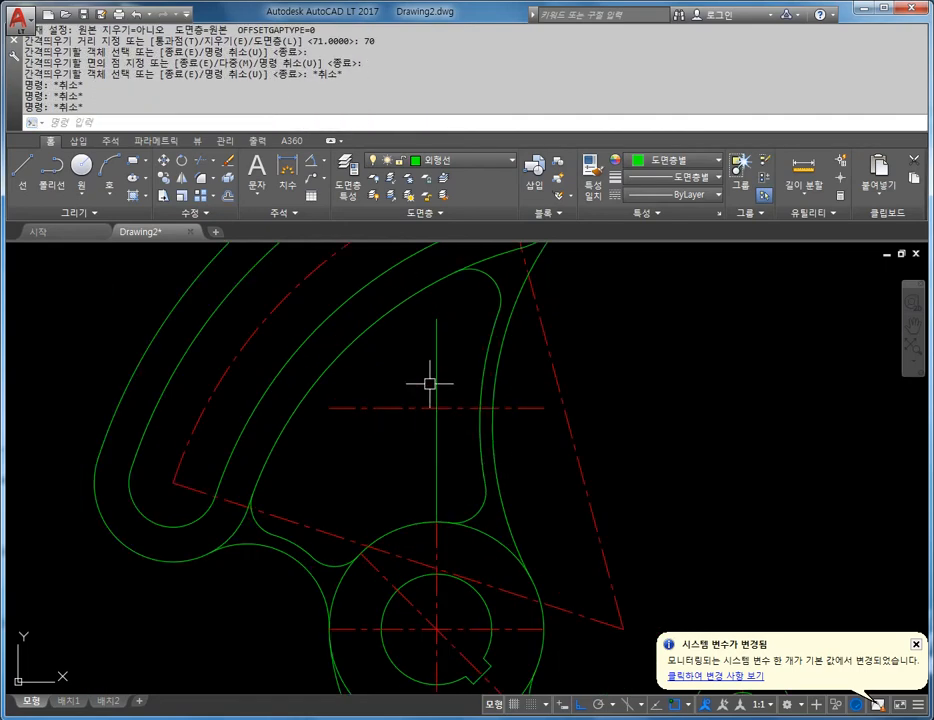
key("Escape")
key("Escape")
key("Escape")
key("Escape")
type("o")
key("Return")
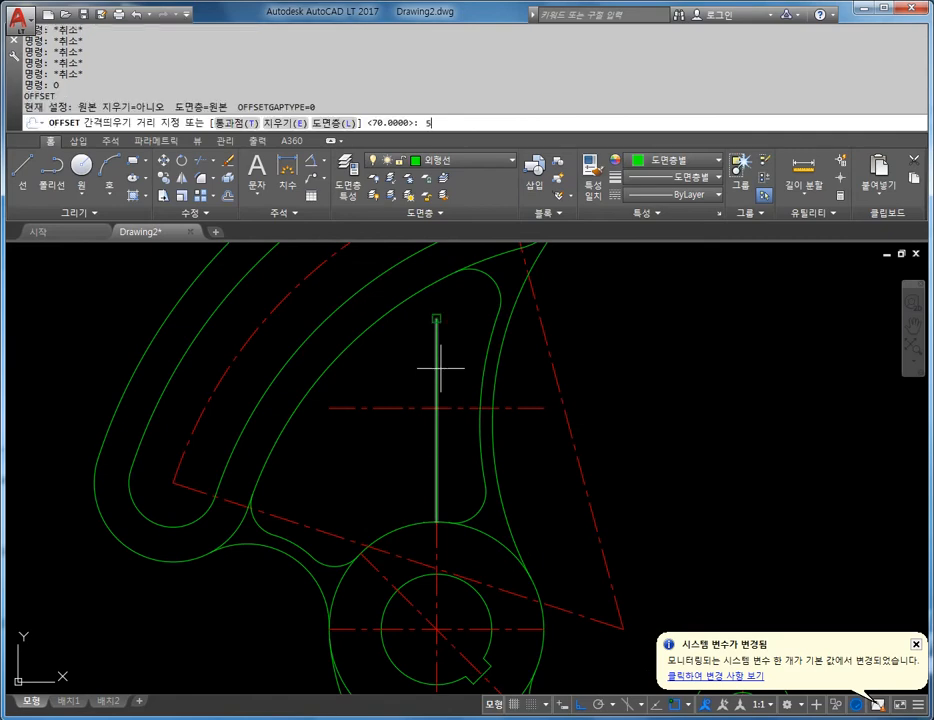
type("5")
key("Return")
left_click(438, 367)
left_click(381, 377)
key("Escape")
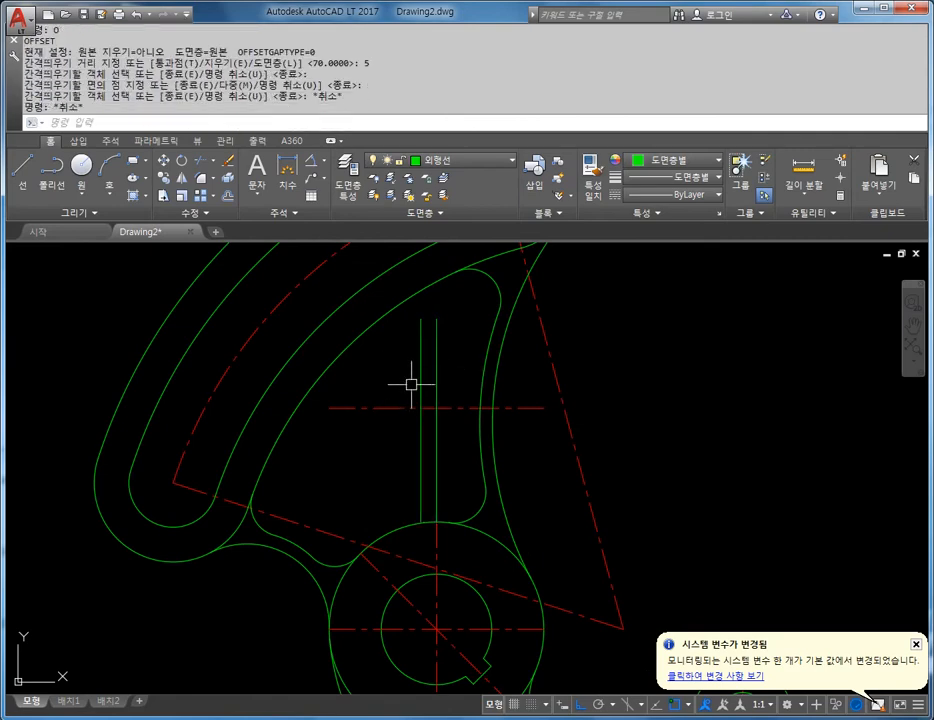
Step: Erase the original vertical line and move its offset copy to the 중심선 layer
left_click(436, 350)
key("Delete")
left_click(427, 342)
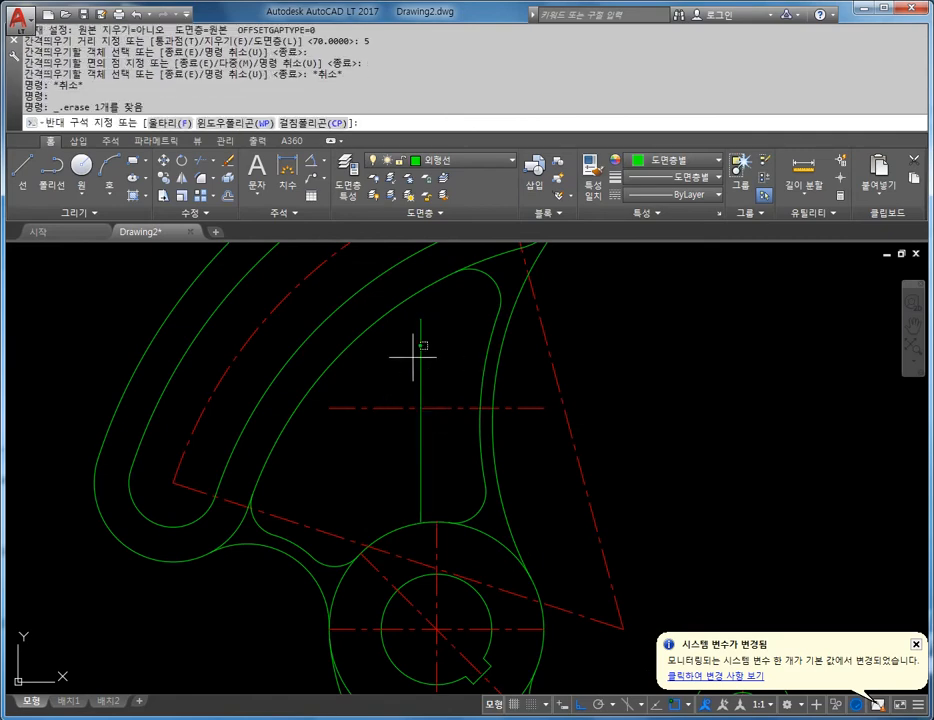
key("Escape")
left_click(421, 346)
left_click(455, 160)
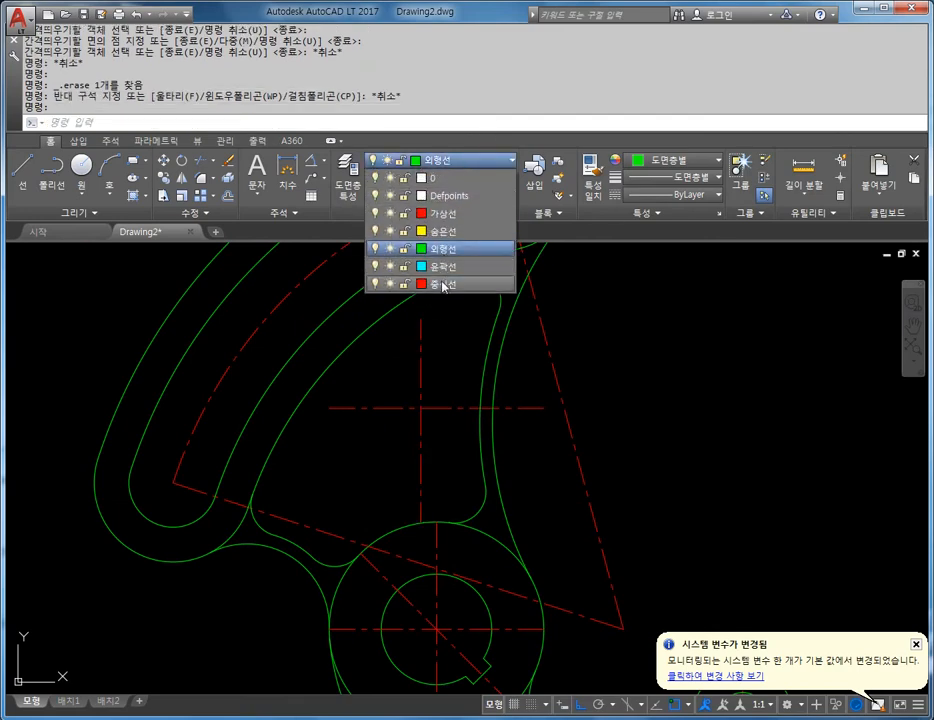
left_click(443, 285)
key("Escape")
key("Escape")
key("Escape")
middle_click_drag(480, 573, 480, 540)
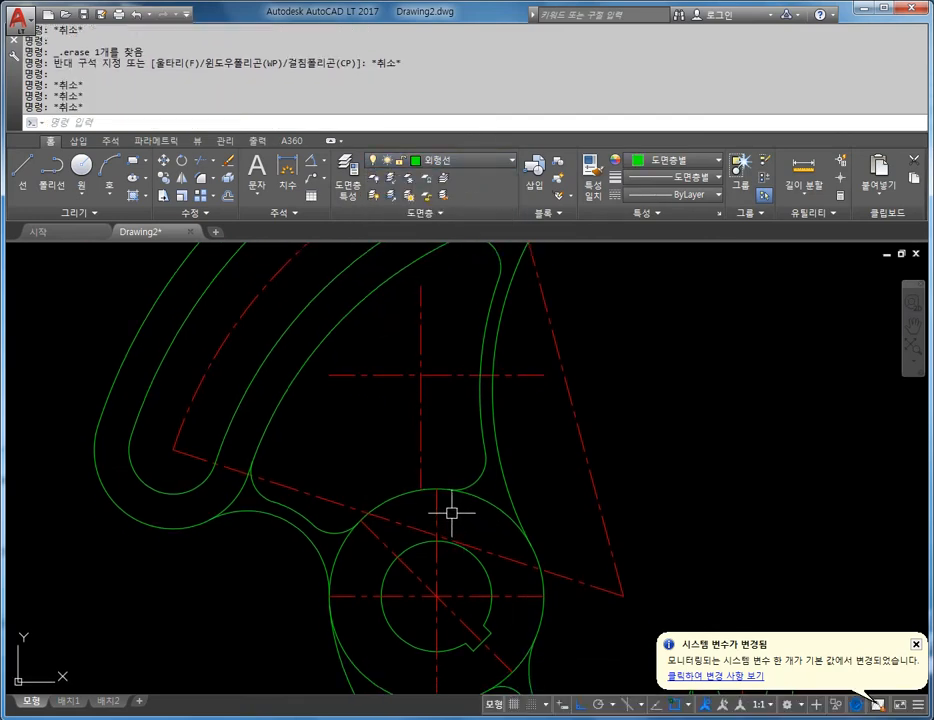
left_click(436, 503)
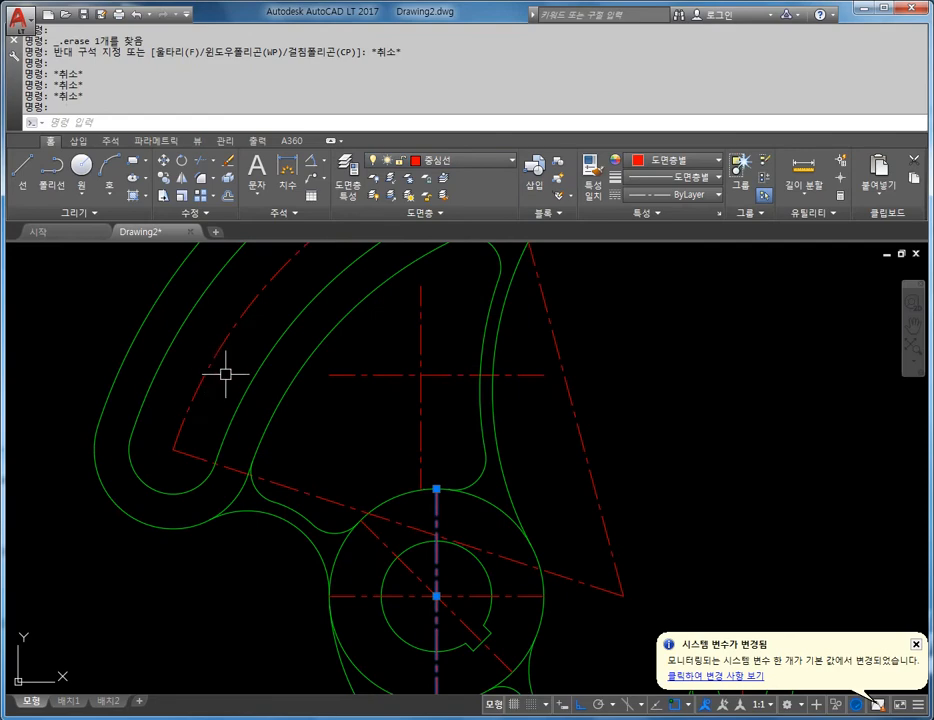
key("Escape")
key("Escape")
left_click(355, 596)
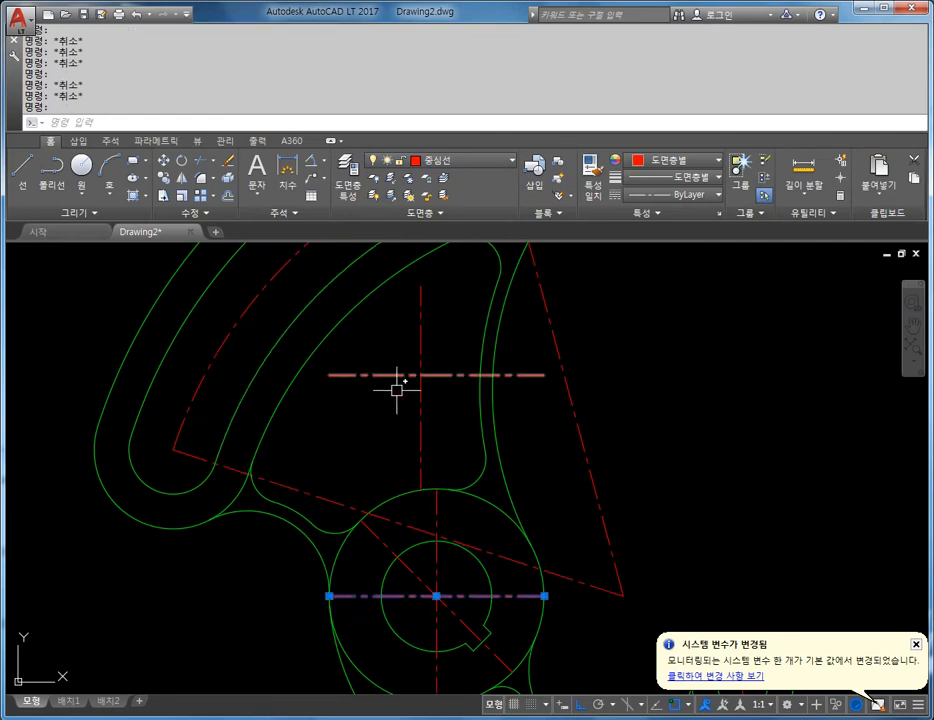
key("Escape")
key("Escape")
key("Escape")
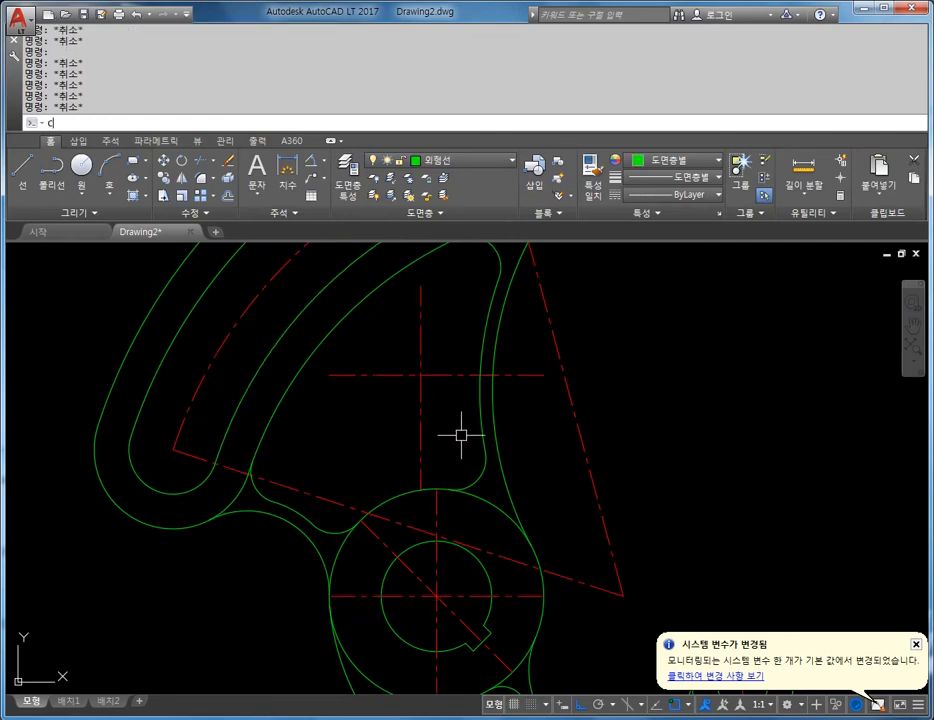
Step: Draw a circle of diameter 30 centred on the intersection of the two centerlines in the pocket
type("c")
key("Return")
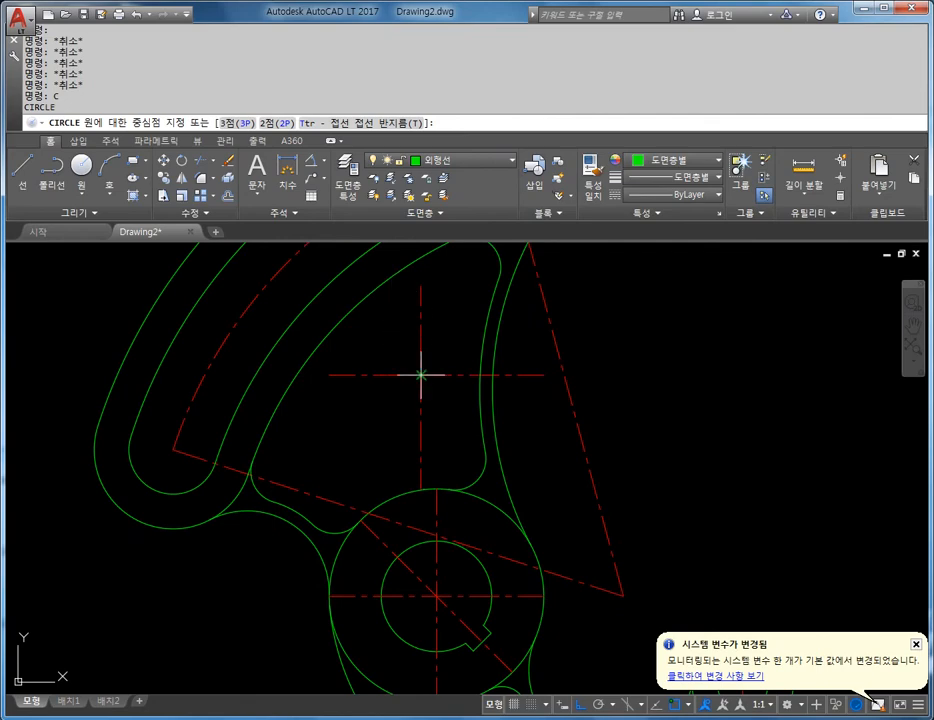
left_click(420, 375)
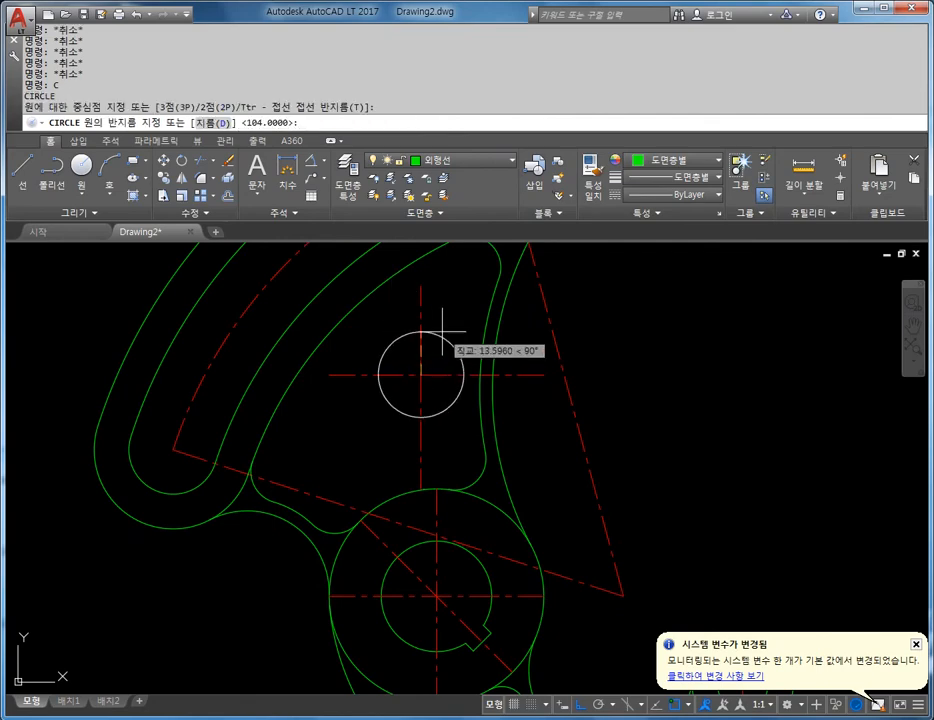
type("d")
key("Return")
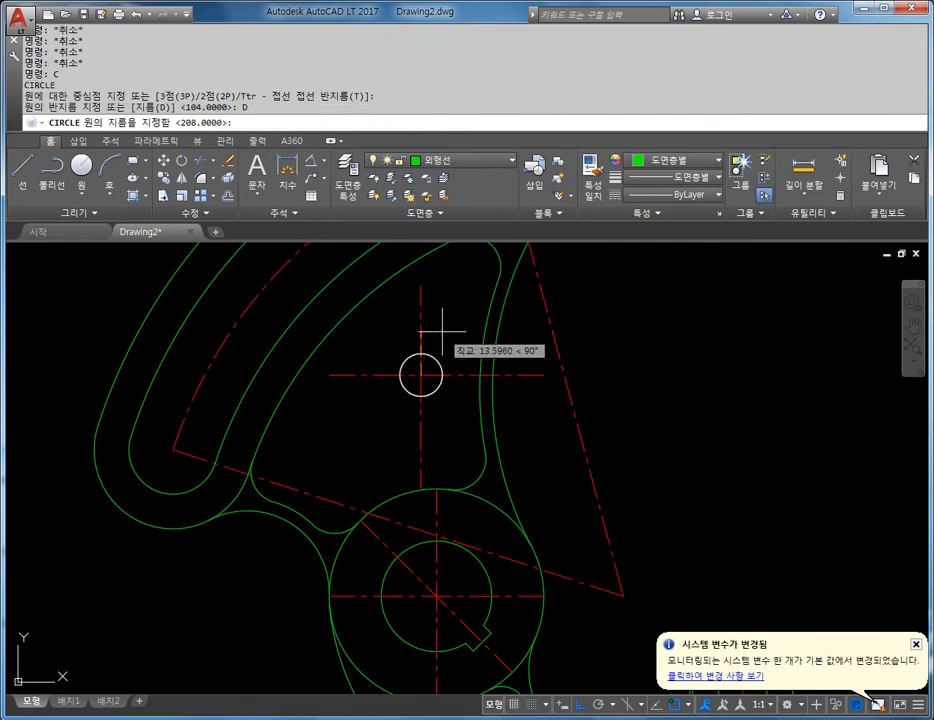
type("30")
key("Return")
key("Escape")
key("Escape")
key("Escape")
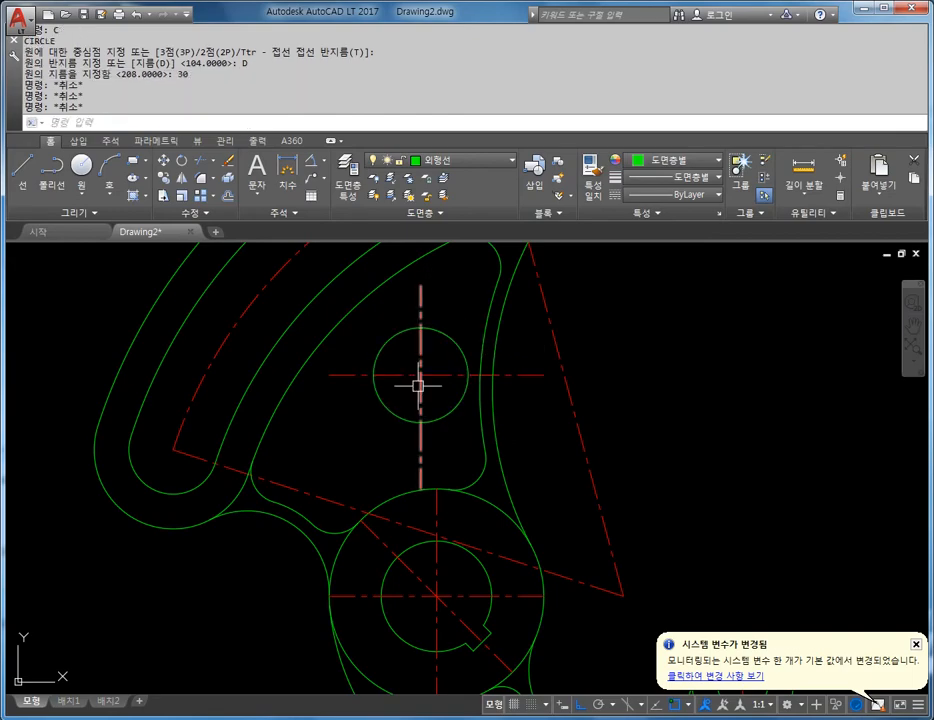
Step: Start a hatch with the ANSI31 pattern, scale 0.5 and the colour red (빨간색)
scroll(427, 373, "up", 2)
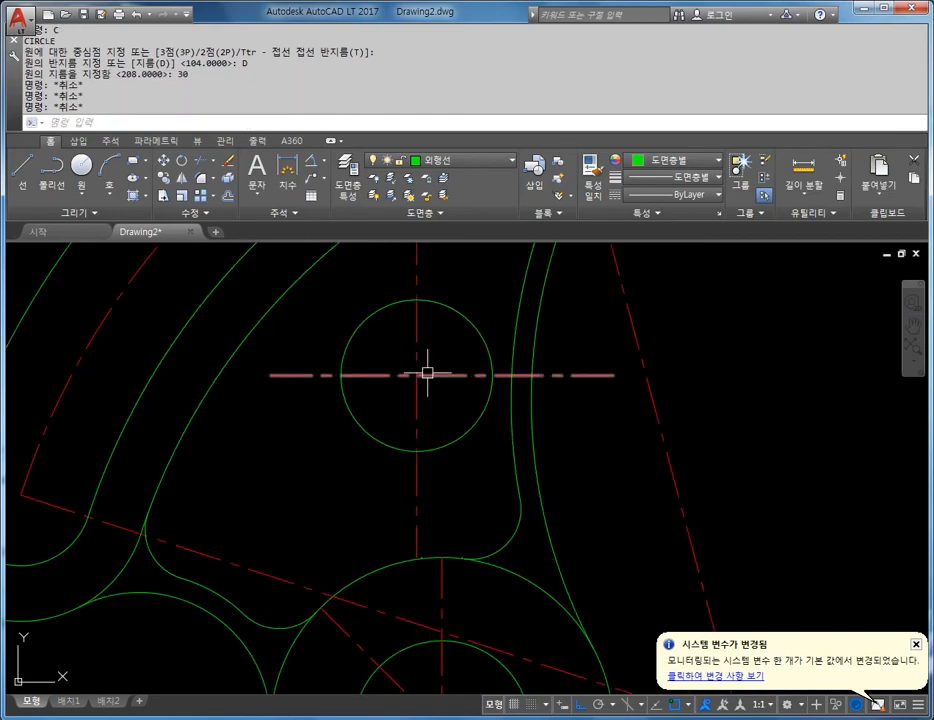
scroll(427, 373, "down", 2)
mouse_move(427, 373)
middle_mouse_down()
mouse_move(402, 375)
mouse_move(425, 403)
middle_mouse_up()
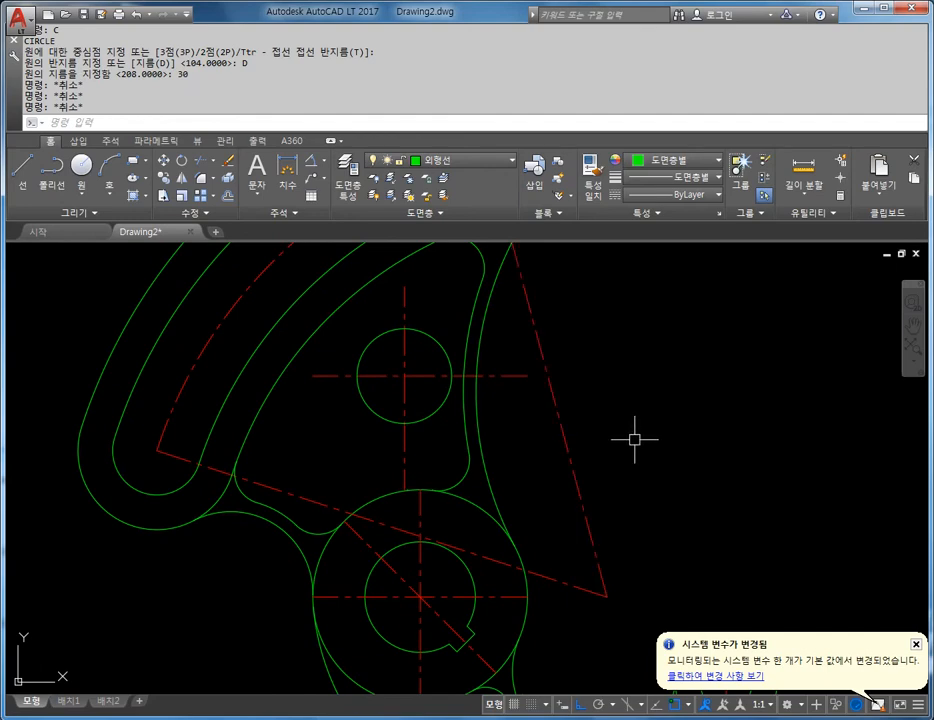
middle_click_drag(484, 357, 475, 400)
key("Escape")
key("Escape")
key("Escape")
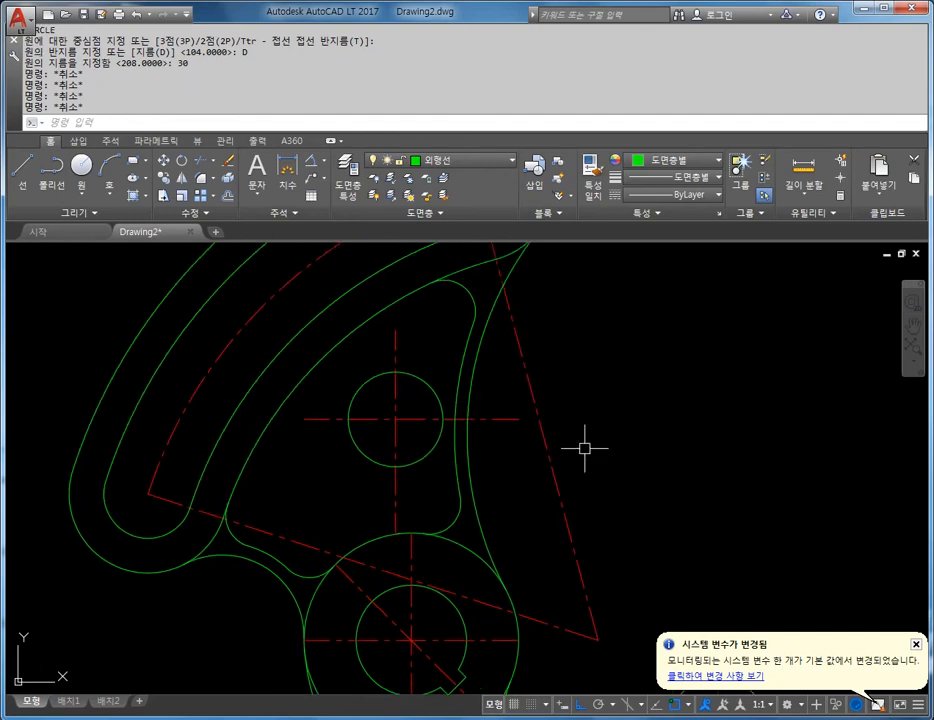
type("H")
key("Return")
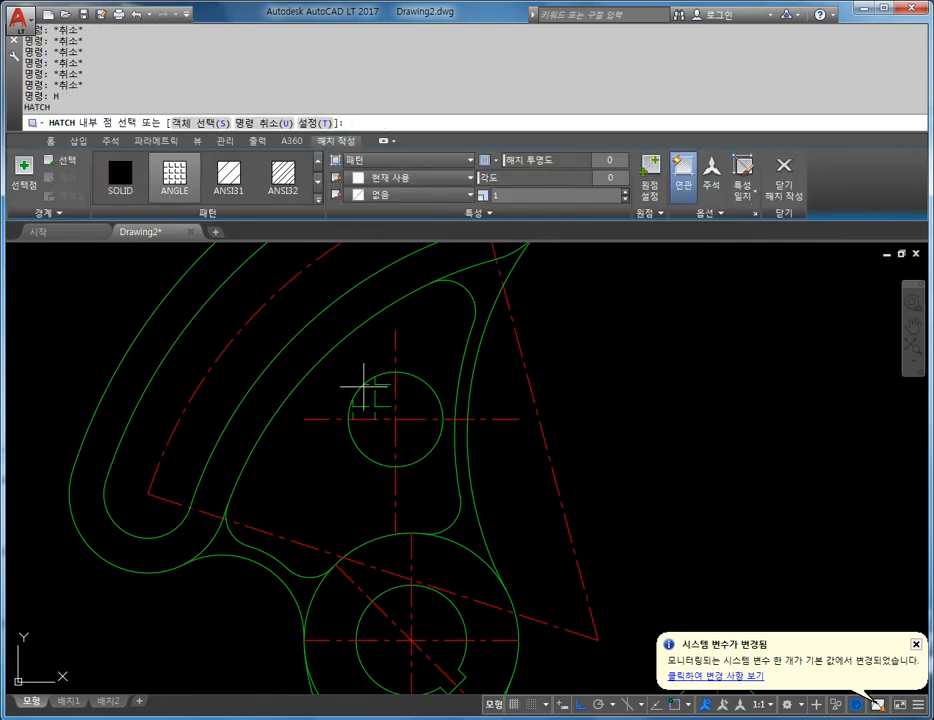
left_click(248, 180)
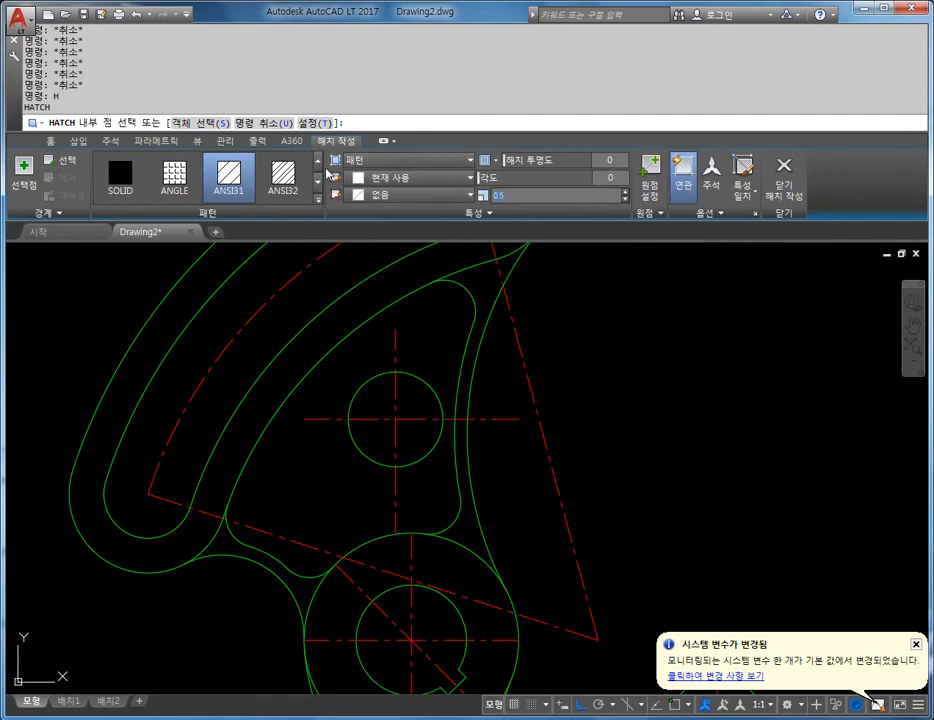
left_click(410, 178)
left_click(352, 341)
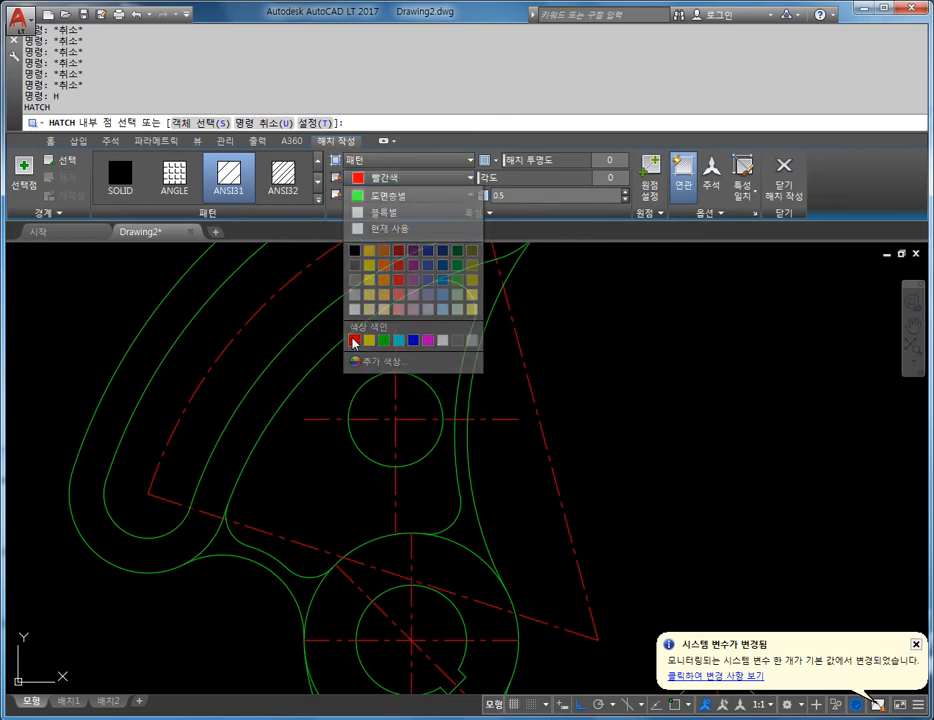
Step: Hatch all four quadrants of the 30 mm circle in the pocket and finish the hatch
left_click(24, 170)
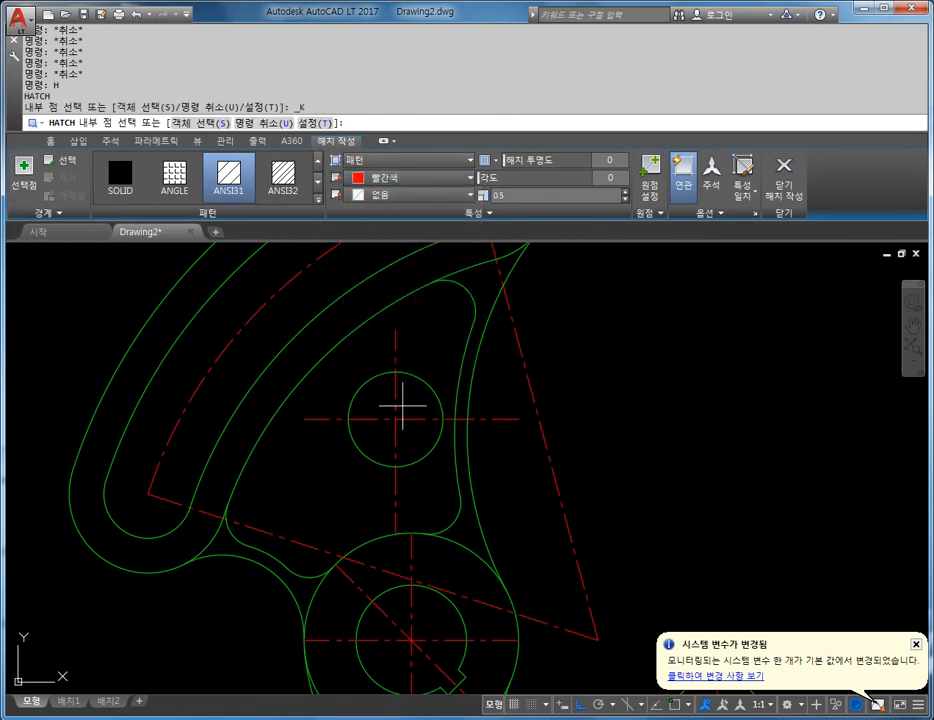
left_click(379, 396)
left_click(420, 396)
left_click(420, 440)
left_click(360, 432)
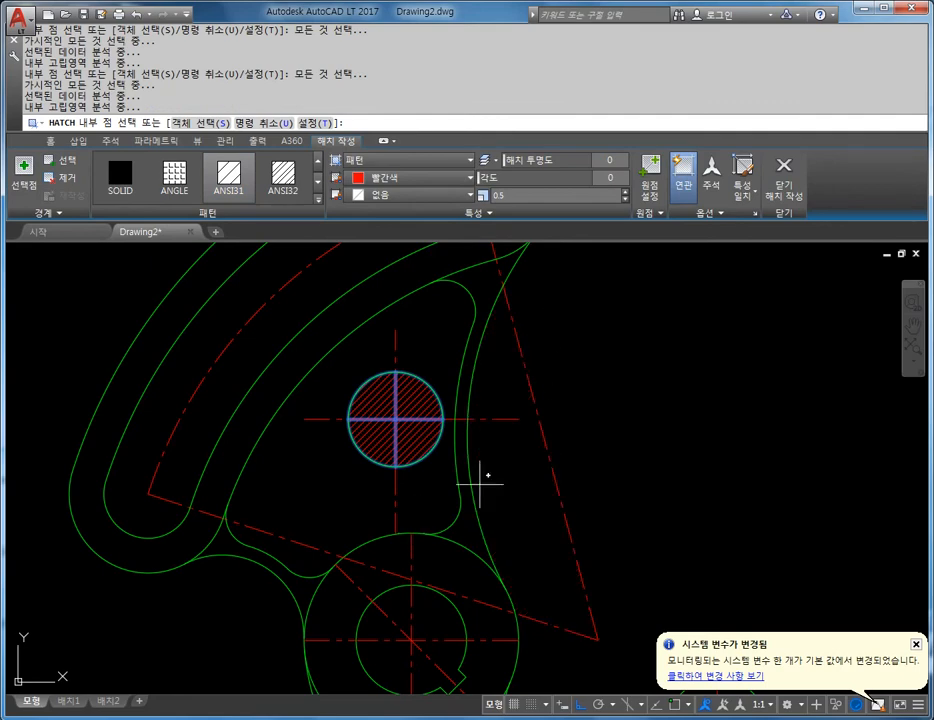
left_click(785, 187)
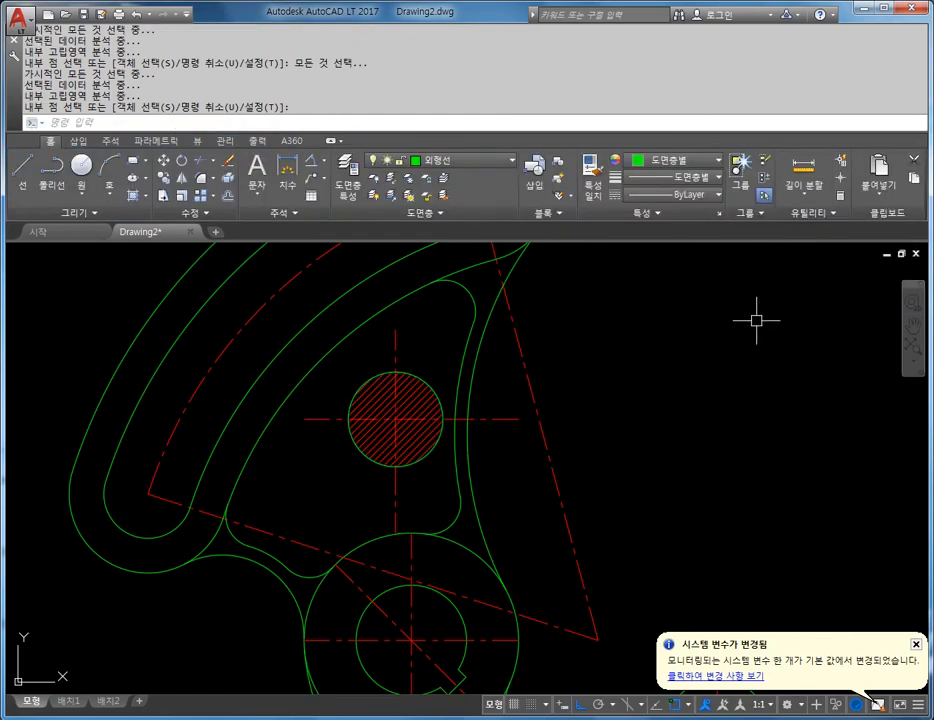
key("Escape")
scroll(417, 398, "up", 3)
key("Escape")
left_click(425, 403)
key("Escape")
key("Escape")
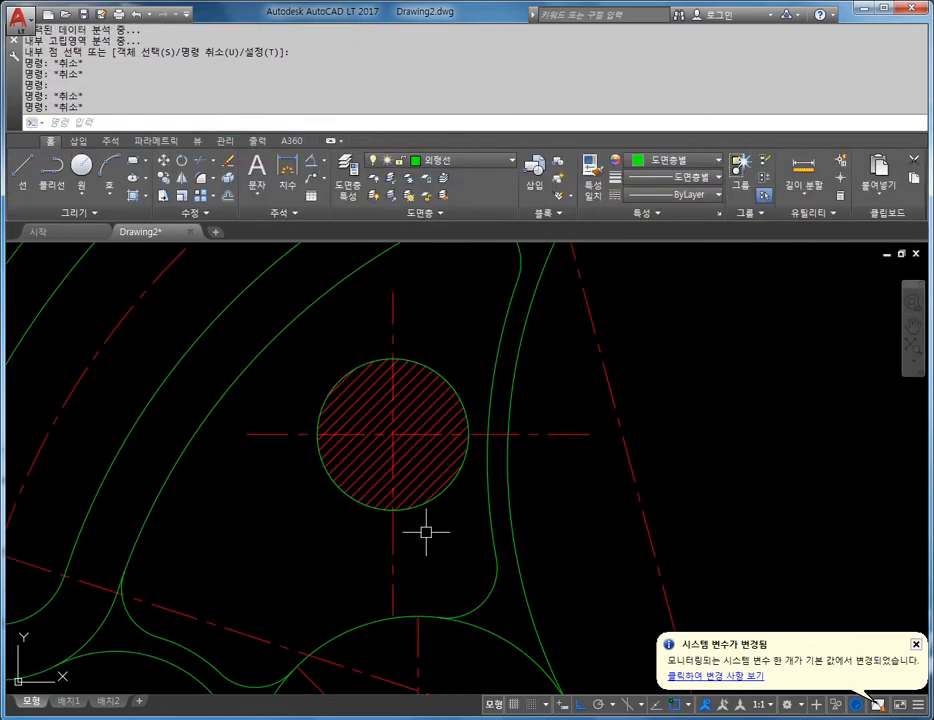
scroll(427, 448, "down", 3)
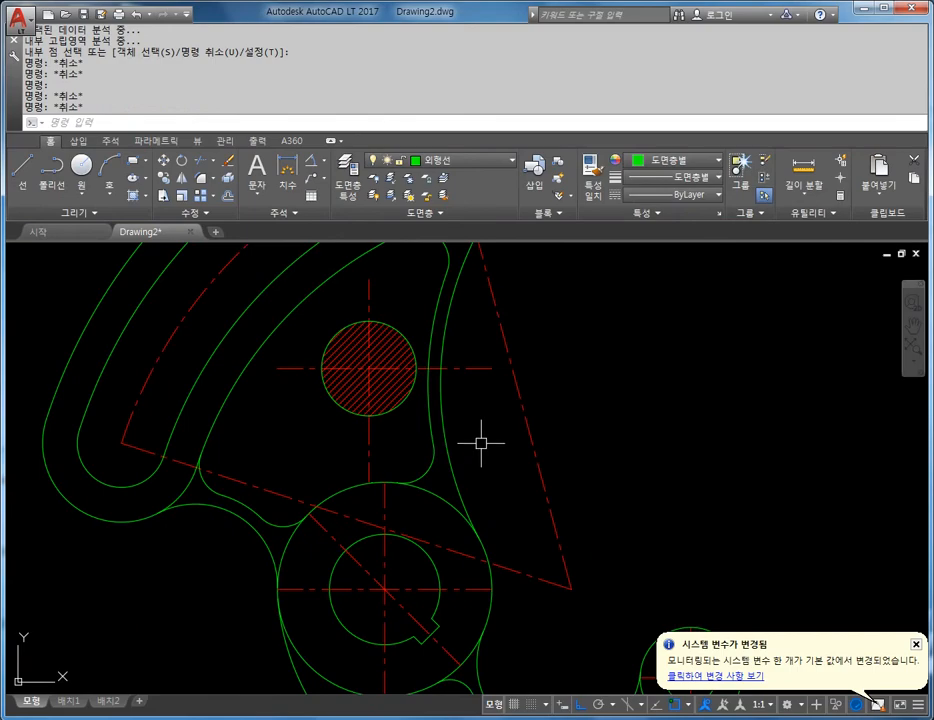
scroll(440, 375, "up", 2)
scroll(432, 382, "down", 2)
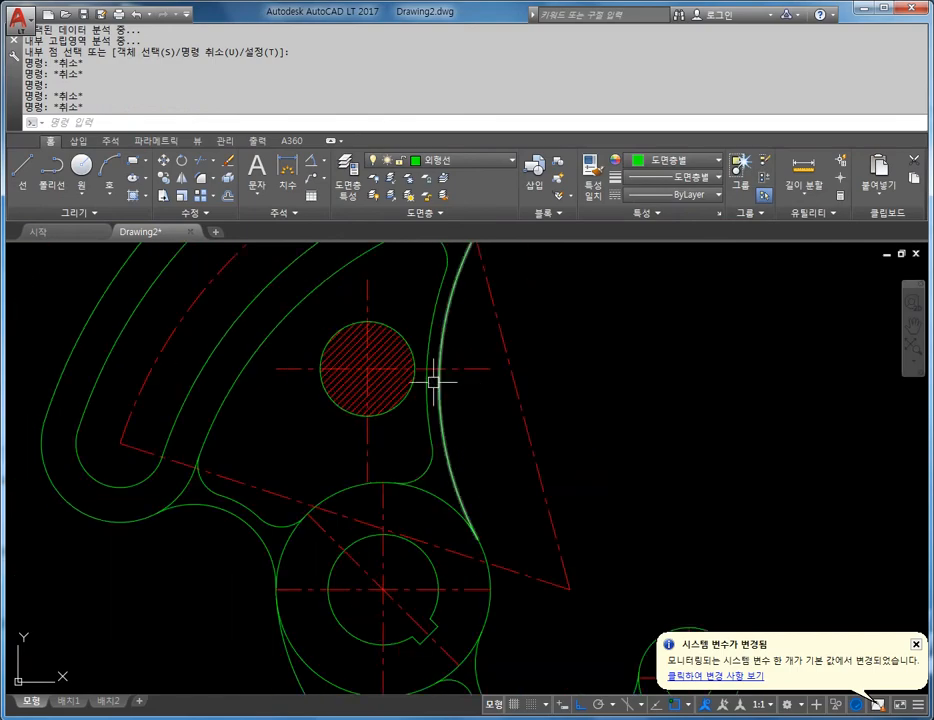
Step: Shorten the upper end of the hatched circle's vertical centerline to the circle's top quadrant
middle_click_drag(433, 382, 415, 469)
scroll(402, 411, "up", 2)
key("Escape")
key("Escape")
key("Escape")
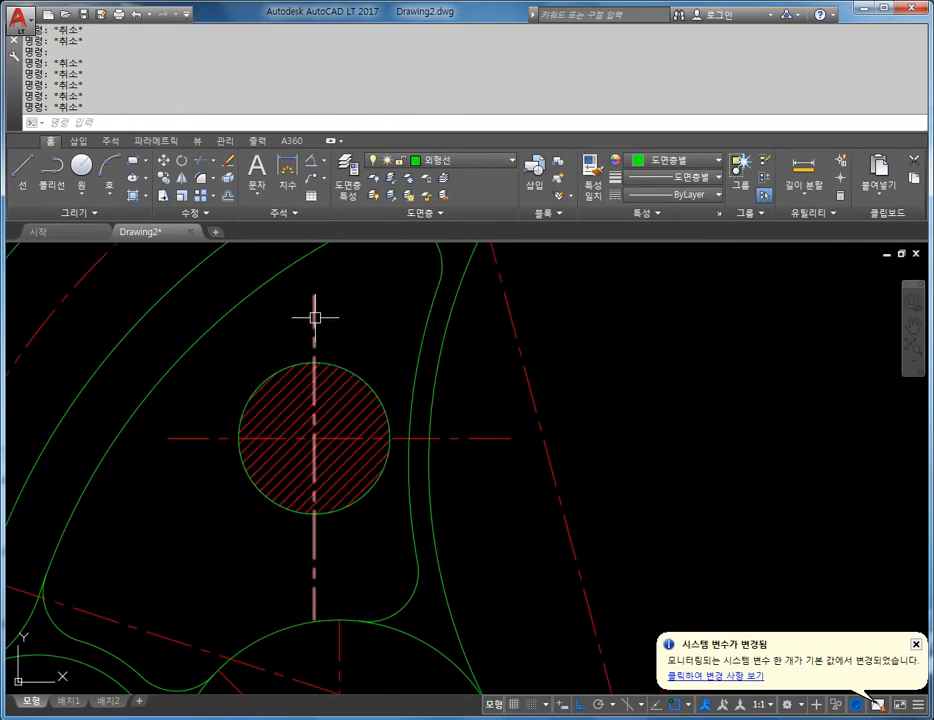
left_click(315, 318)
left_click(314, 296)
left_click(315, 362)
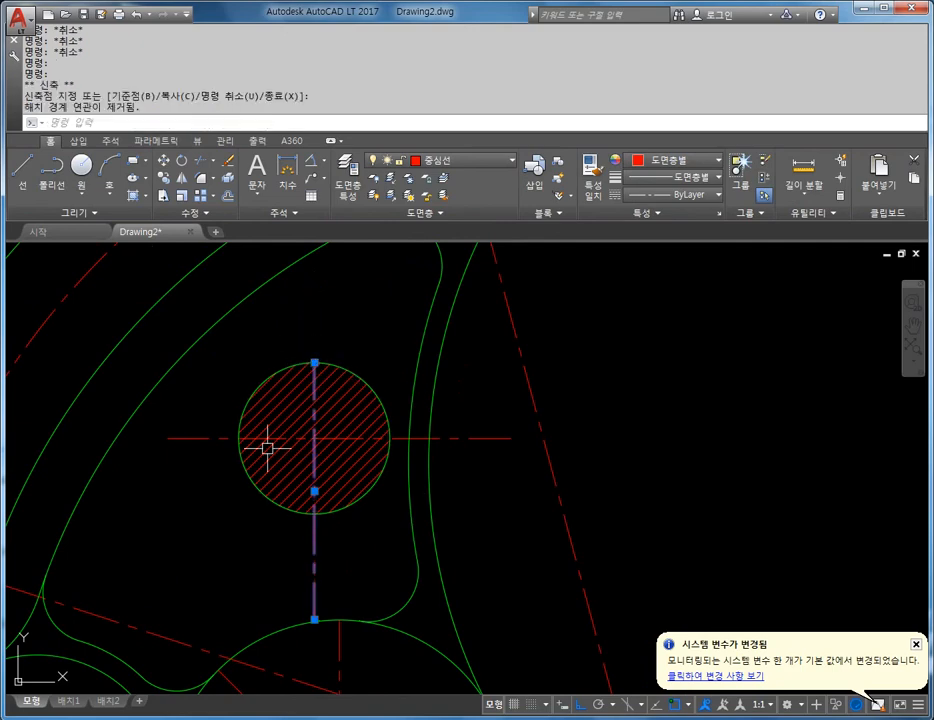
key("Escape")
key("Escape")
Step: Shorten the left end of the hatched circle's horizontal centerline to the circle's left quadrant
left_click(192, 437)
left_click(168, 437)
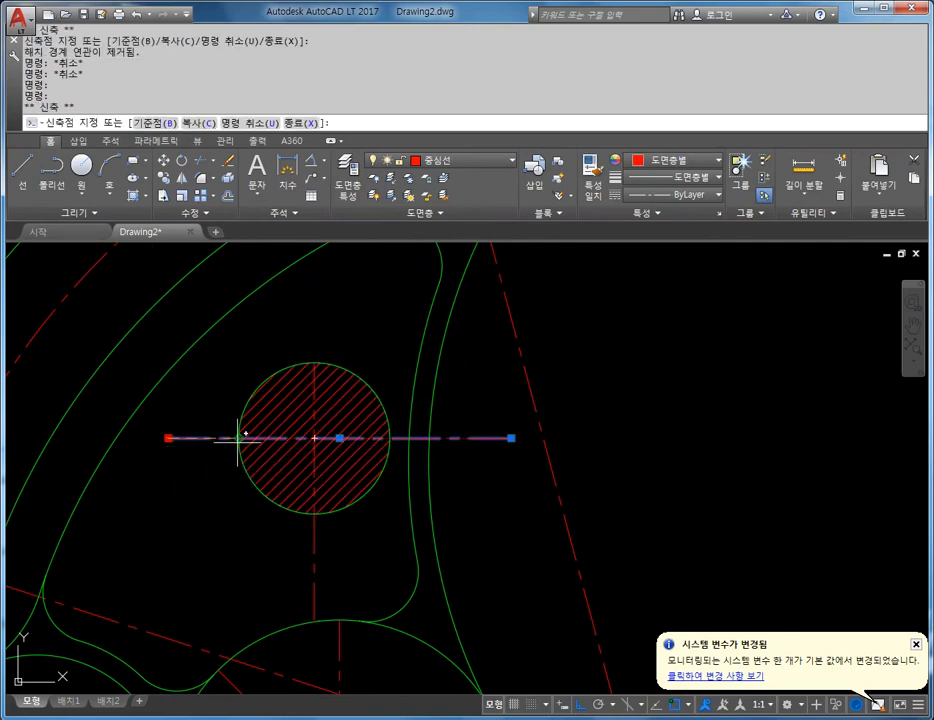
left_click(238, 437)
key("Escape")
Step: Shorten the lower end of the hatched circle's vertical centerline to the circle's bottom quadrant
left_click(323, 559)
key("Escape")
left_click(314, 559)
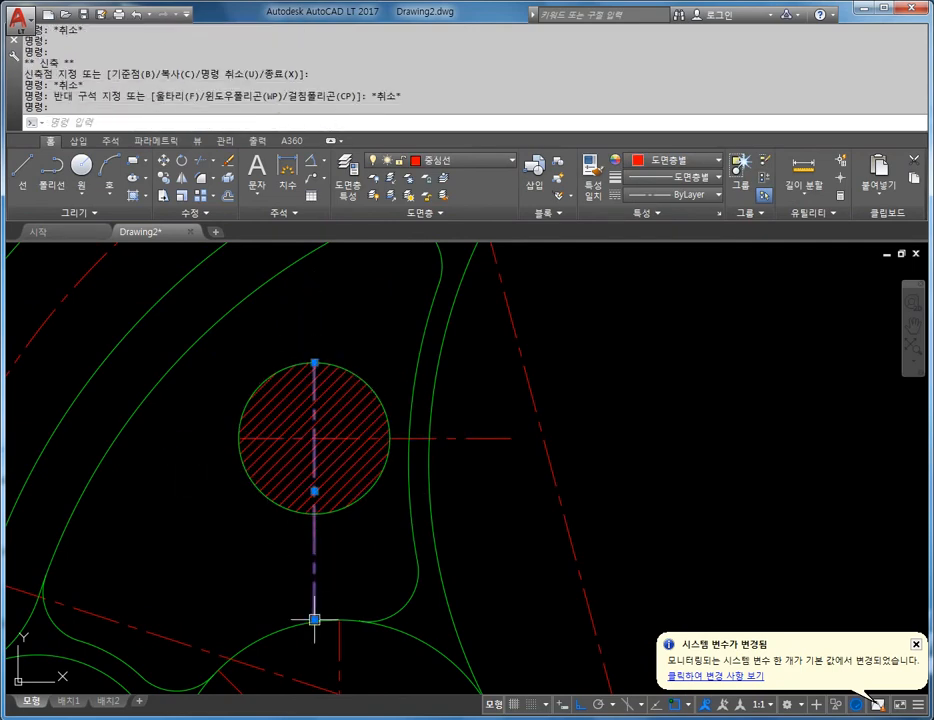
left_click(314, 620)
left_click(315, 513)
key("Escape")
key("Escape")
Step: Shorten the right end of the hatched circle's horizontal centerline to the circle's right quadrant
left_click(481, 437)
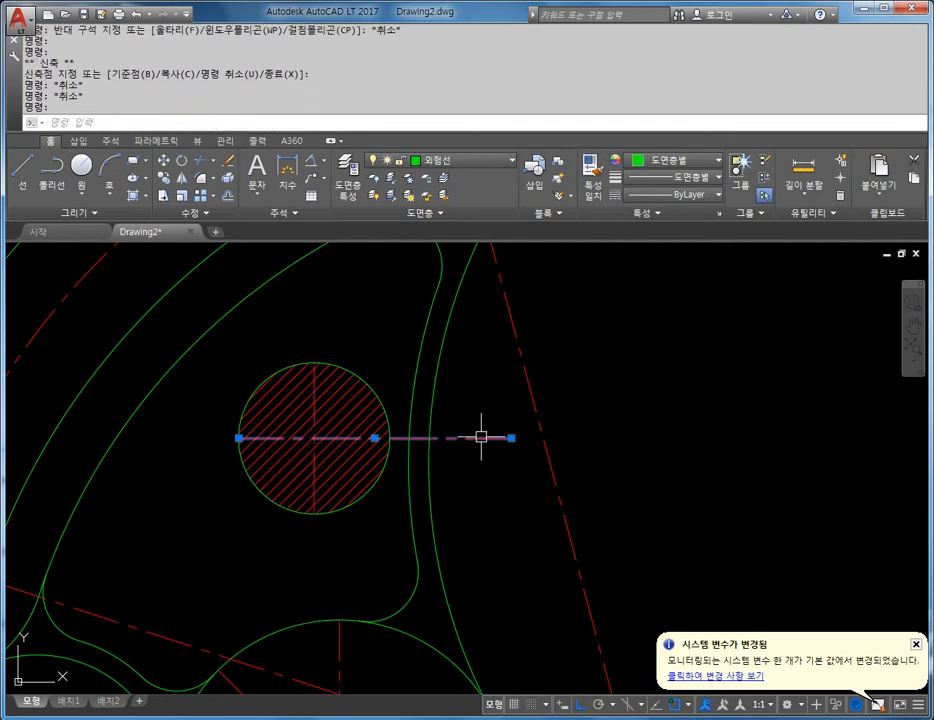
left_click(511, 437)
left_click(389, 437)
key("Escape")
key("Escape")
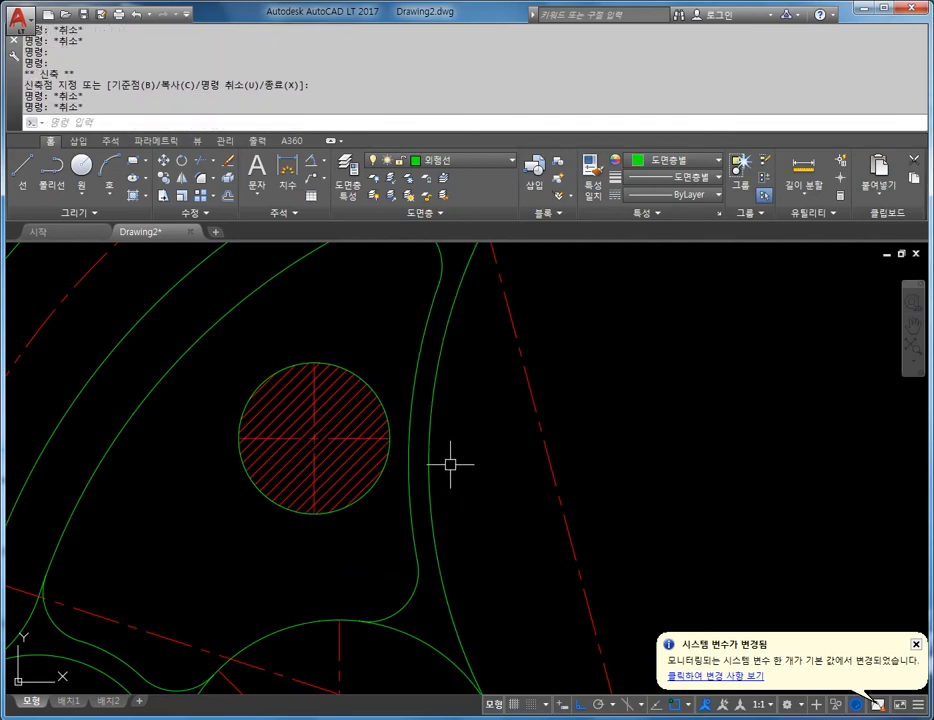
Step: Trim the upper-left end of the hub's diagonal keyway centerline back to the bore circle
scroll(455, 455, "down", 5)
middle_click_drag(525, 507, 482, 440)
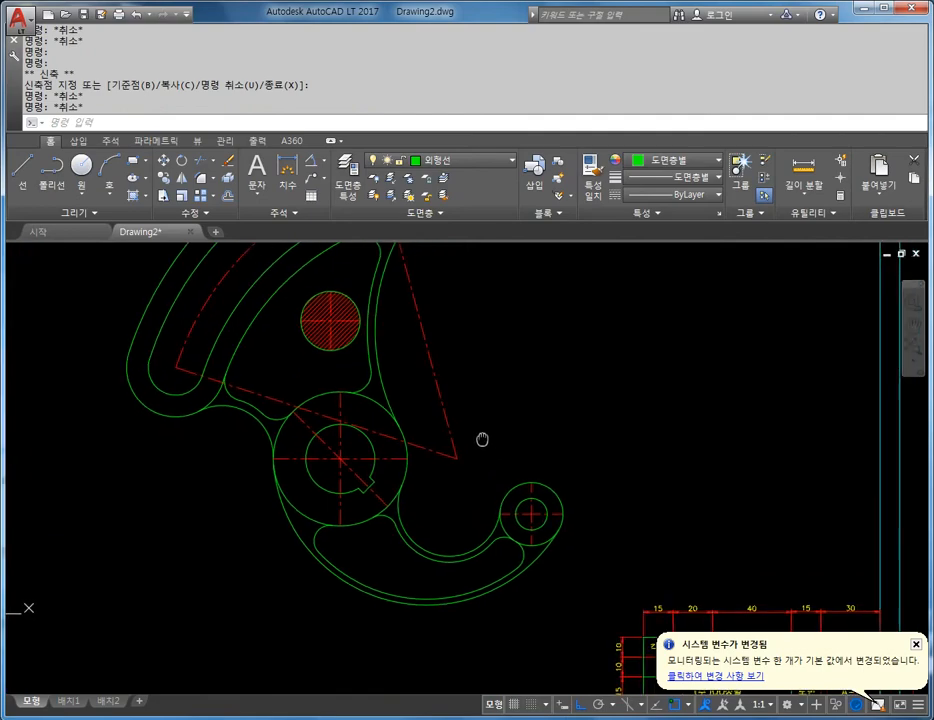
scroll(296, 441, "up", 2)
left_click(308, 416)
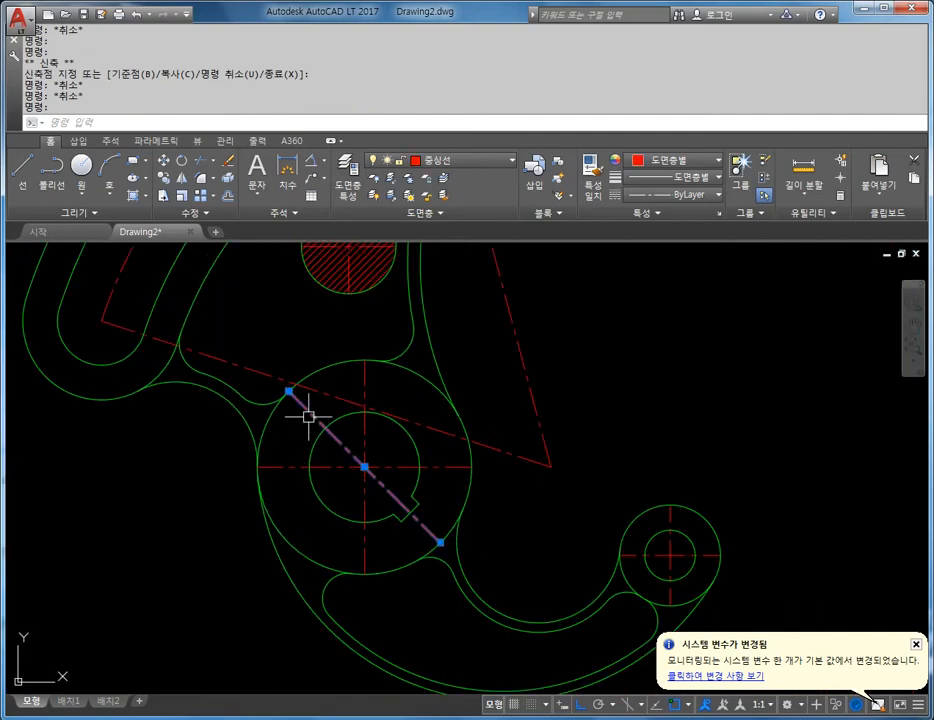
key("Escape")
type("tr")
key("Return")
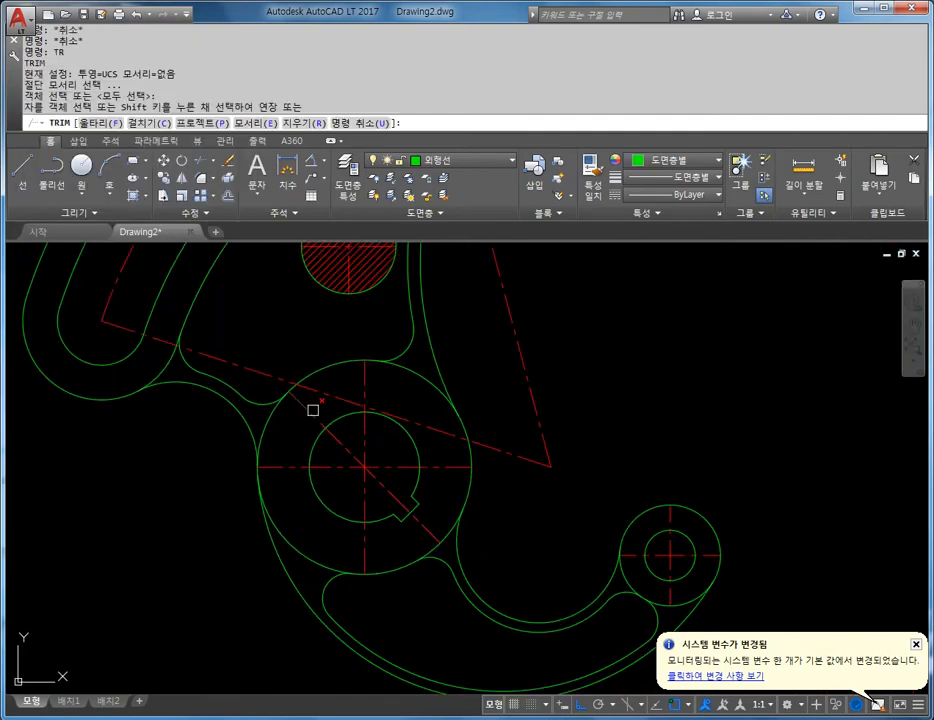
key("Escape")
key("Escape")
Step: Examine the centerlines of the hub, lower arm, curved slot and hatched section
middle_click_drag(502, 547, 402, 440)
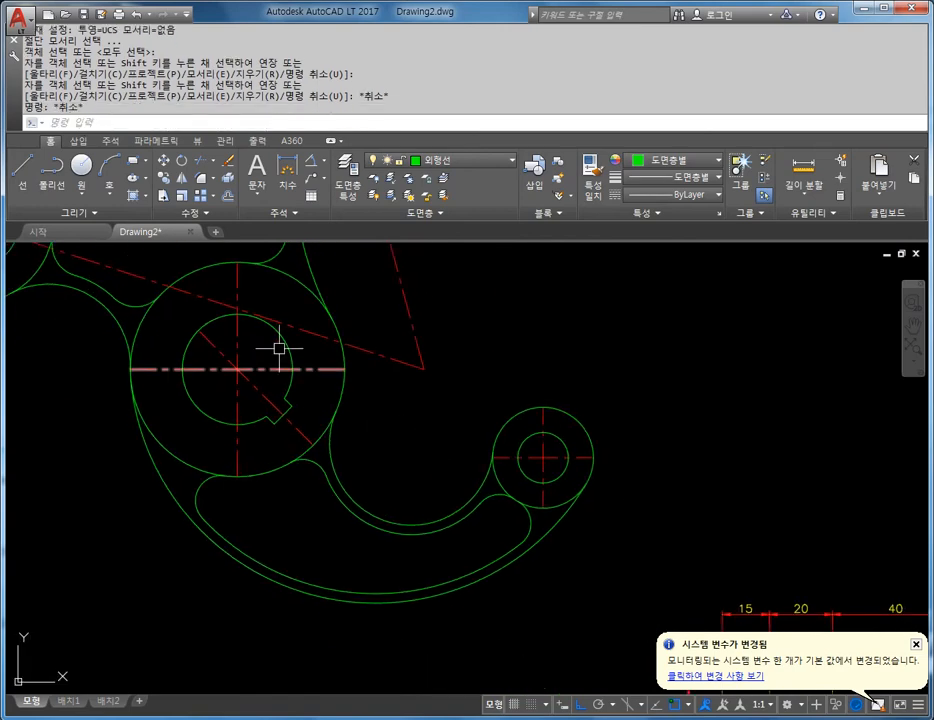
middle_click_drag(319, 372, 472, 591)
mouse_move(267, 415)
middle_mouse_down()
mouse_move(365, 490)
mouse_move(351, 563)
middle_mouse_up()
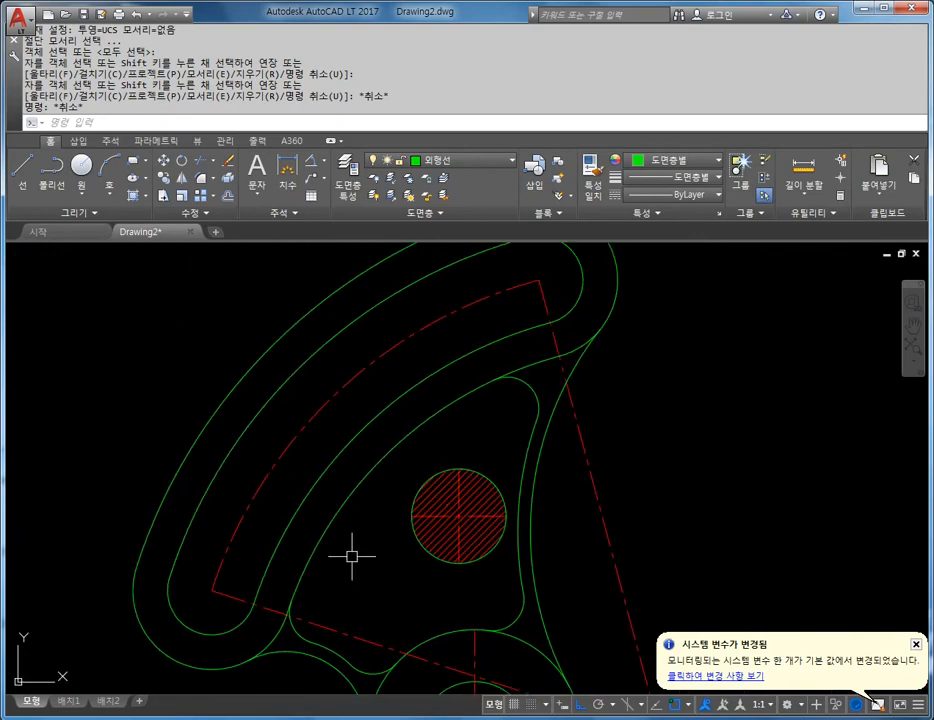
scroll(309, 463, "down", 5)
scroll(319, 459, "up", 3)
key("Escape")
key("Escape")
key("Escape")
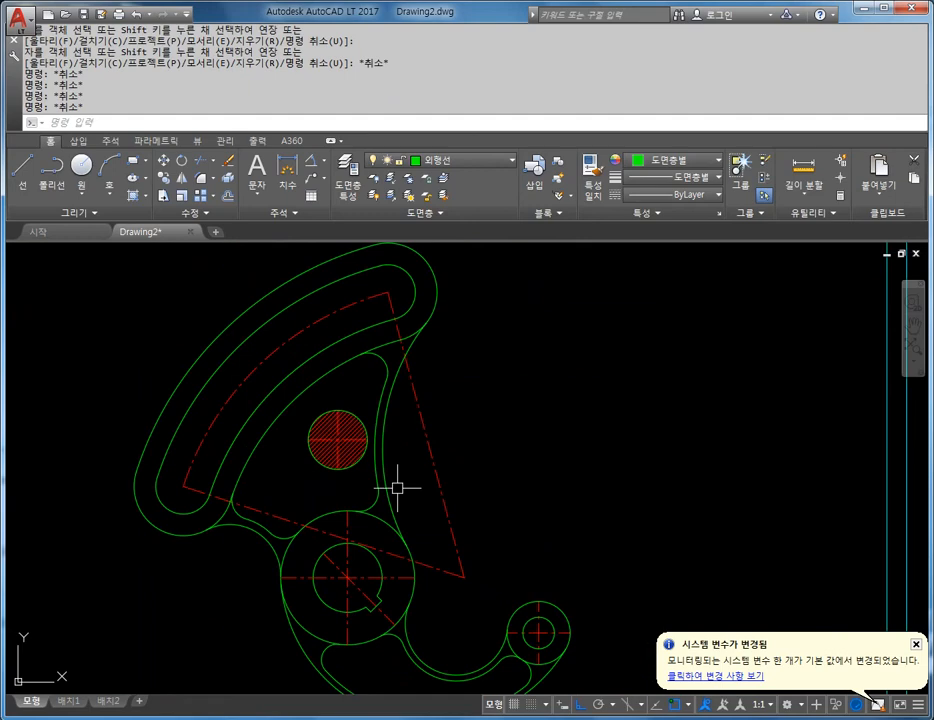
type("LEN")
key("Return")
type("DE")
key("Return")
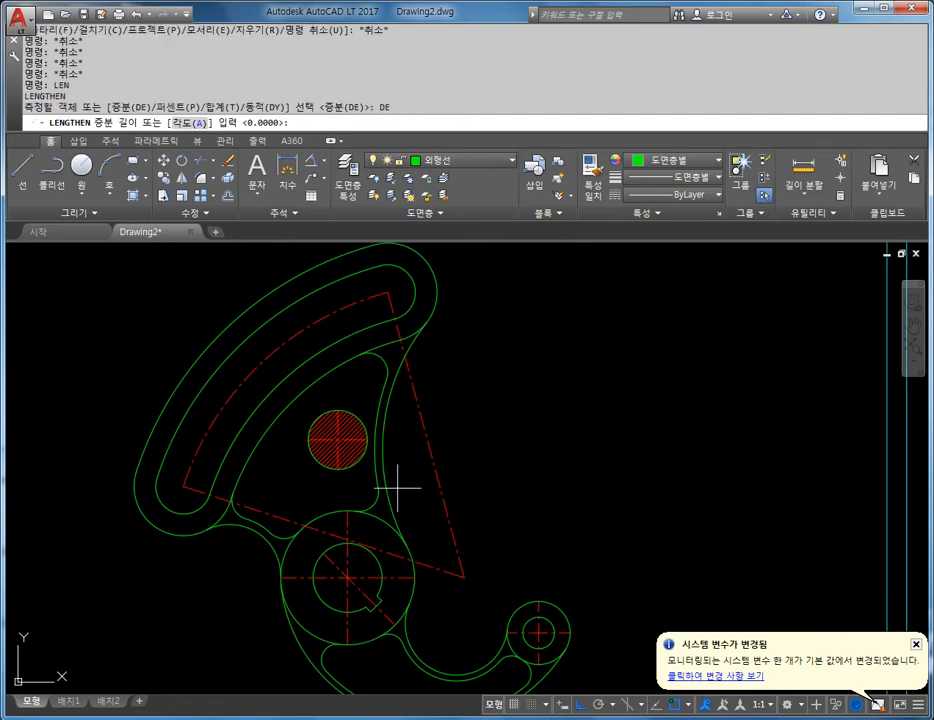
type(".3")
key("Return")
key("Escape")
key("Escape")
Step: Lengthen the hub's vertical centerline at its top, the diagonal one at its upper left and the horizontal one at its left by 3
type("ㄴE")
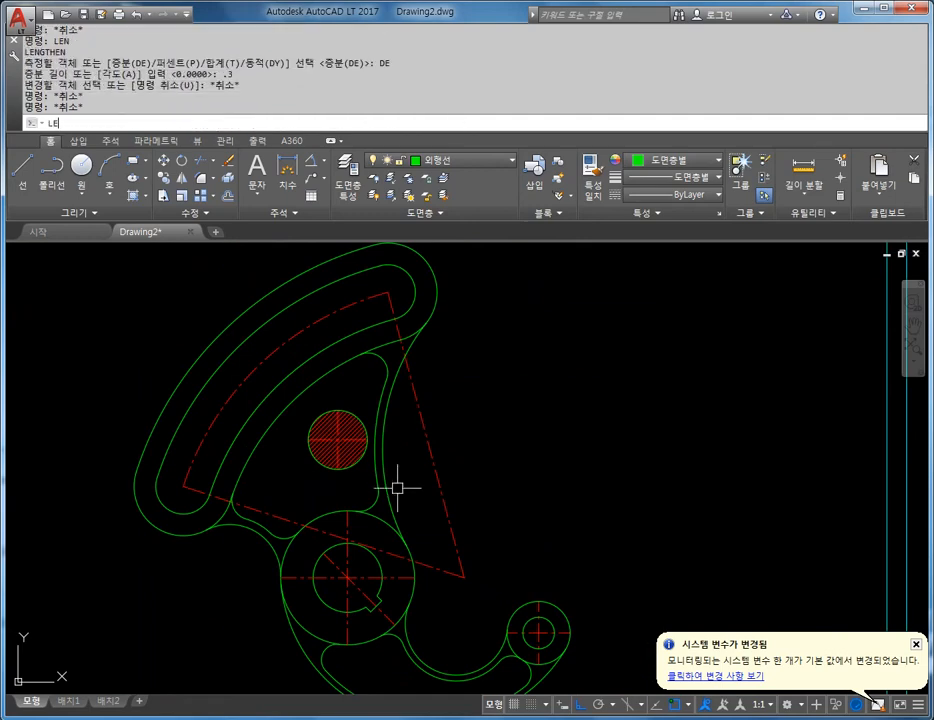
type("N")
key("Return")
type("DE")
key("Return")
type("3")
key("Return")
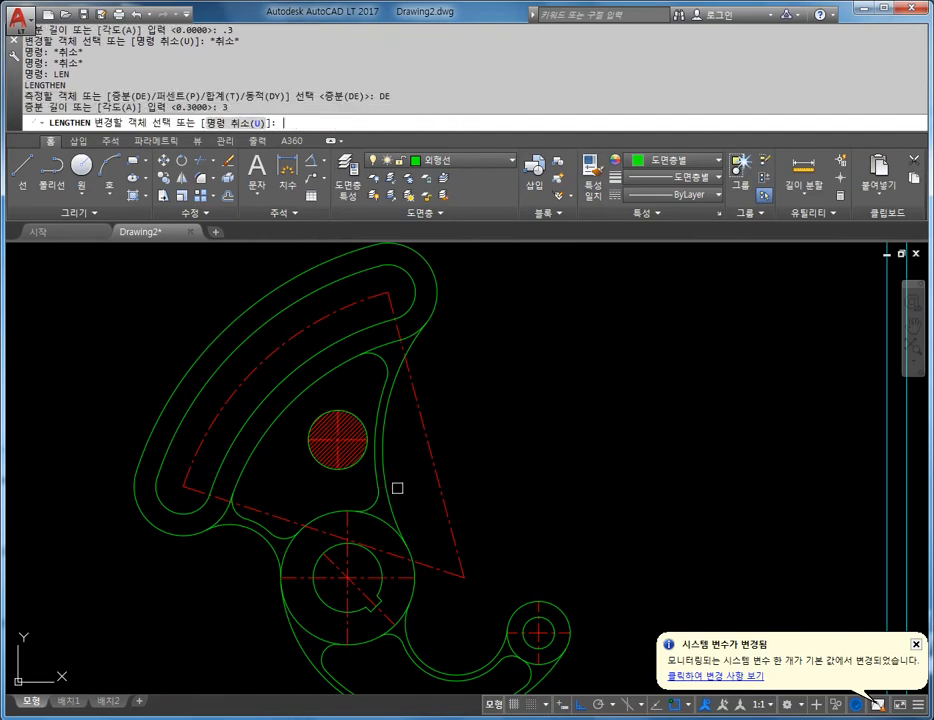
left_click(344, 578)
scroll(344, 578, "up", 2)
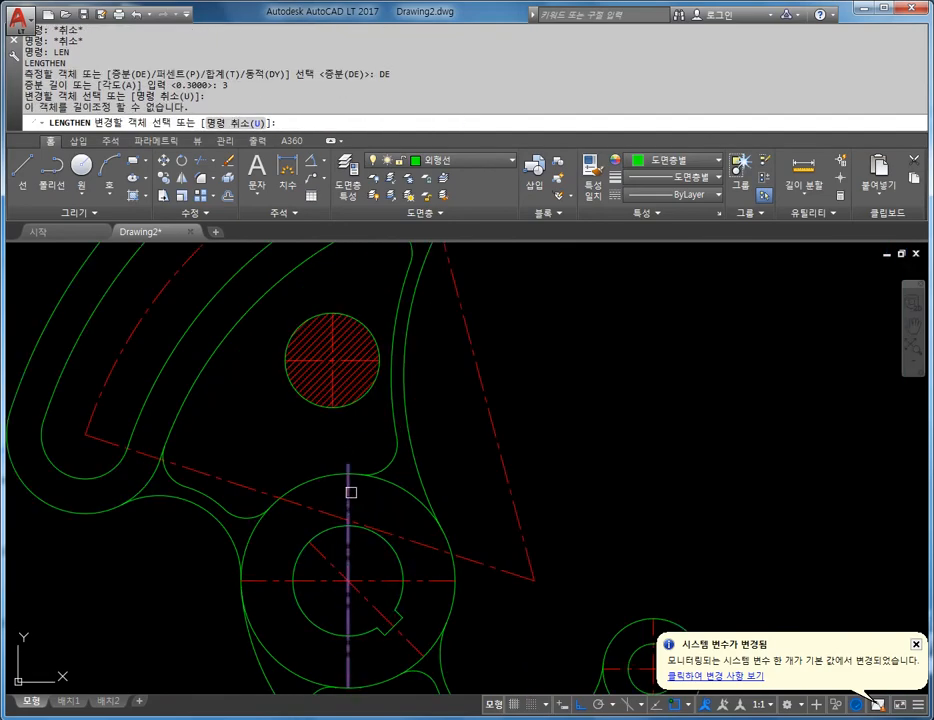
left_click(319, 559)
left_click(263, 584)
middle_click_drag(338, 557, 323, 463)
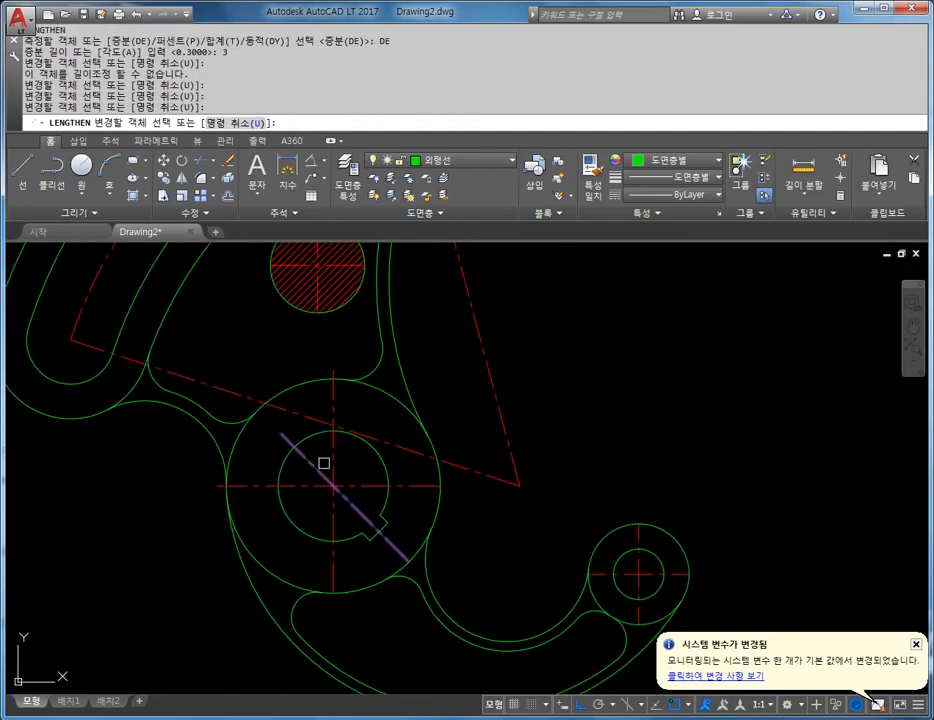
Step: Lengthen the lower end of the hub's vertical centerline and the right end of its horizontal centerline by 3
left_click(338, 584)
left_click(337, 580)
left_click(421, 487)
left_click(440, 501)
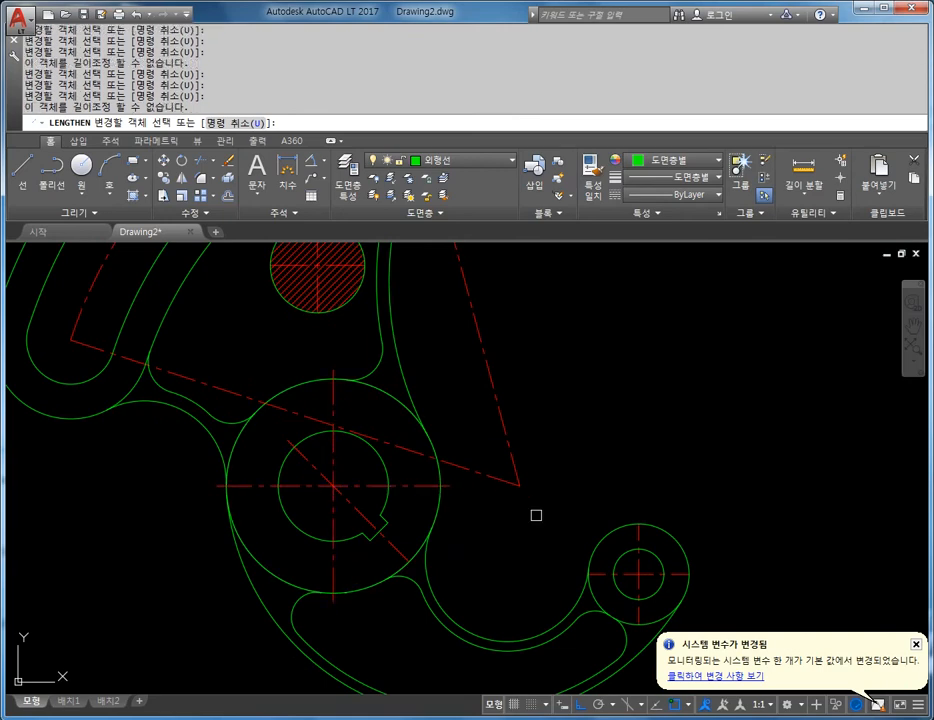
Step: Lengthen both ends of the horizontal and vertical centerlines of the small end boss by 3
left_click(640, 528)
left_click(641, 537)
left_click(611, 567)
left_click(607, 575)
middle_click_drag(687, 579, 648, 498)
left_click(648, 498)
left_click(648, 498)
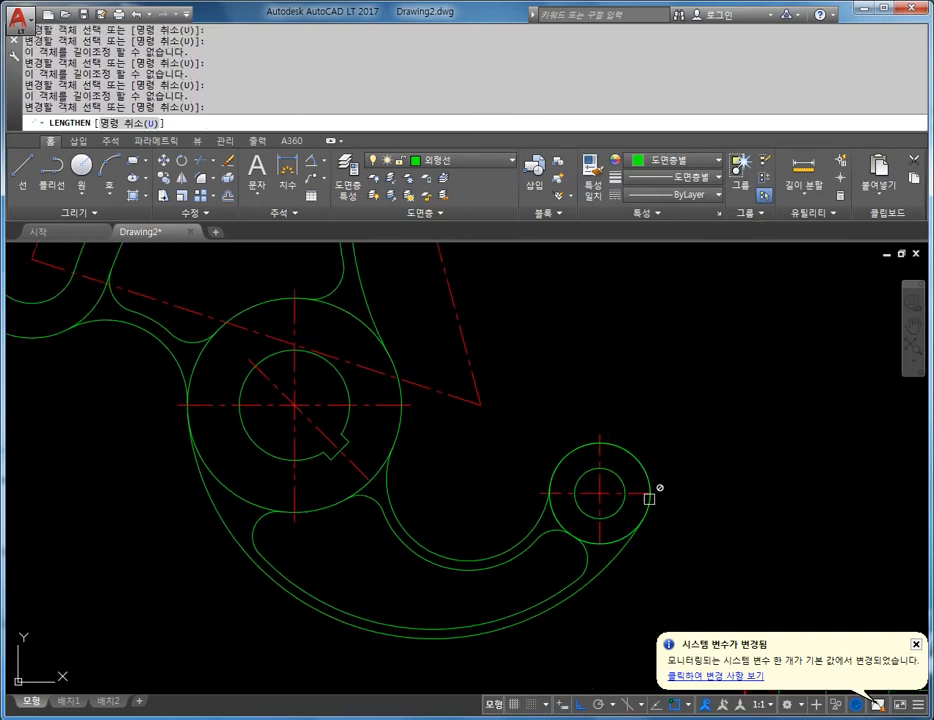
left_click(648, 498)
left_click(648, 497)
left_click(605, 532)
left_click(636, 493)
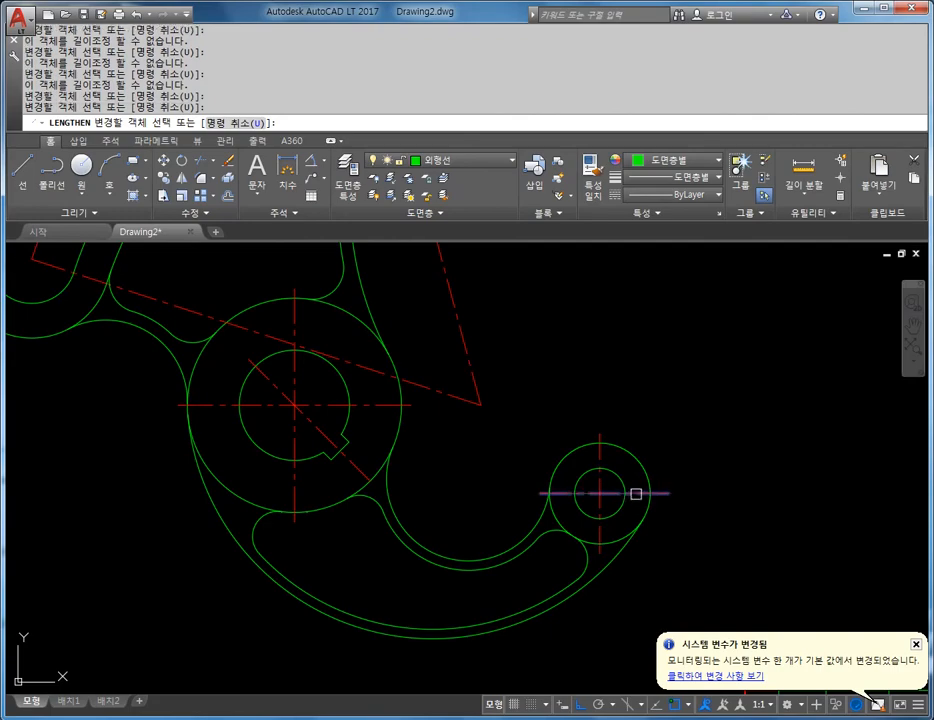
left_click(605, 465)
Step: Lengthen the lower end of the slot's arc centerline in increments of 3 until it passes the outer outline
middle_click_drag(459, 340, 464, 509)
left_click(307, 390)
scroll(307, 390, "down", 2)
middle_click_drag(320, 350, 366, 444)
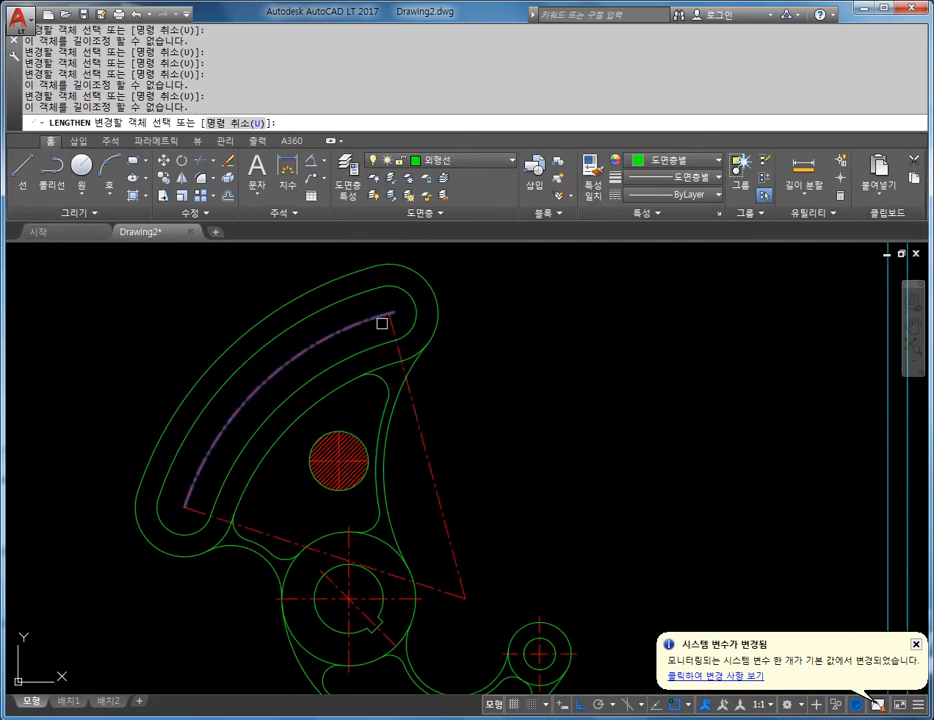
left_click(216, 520)
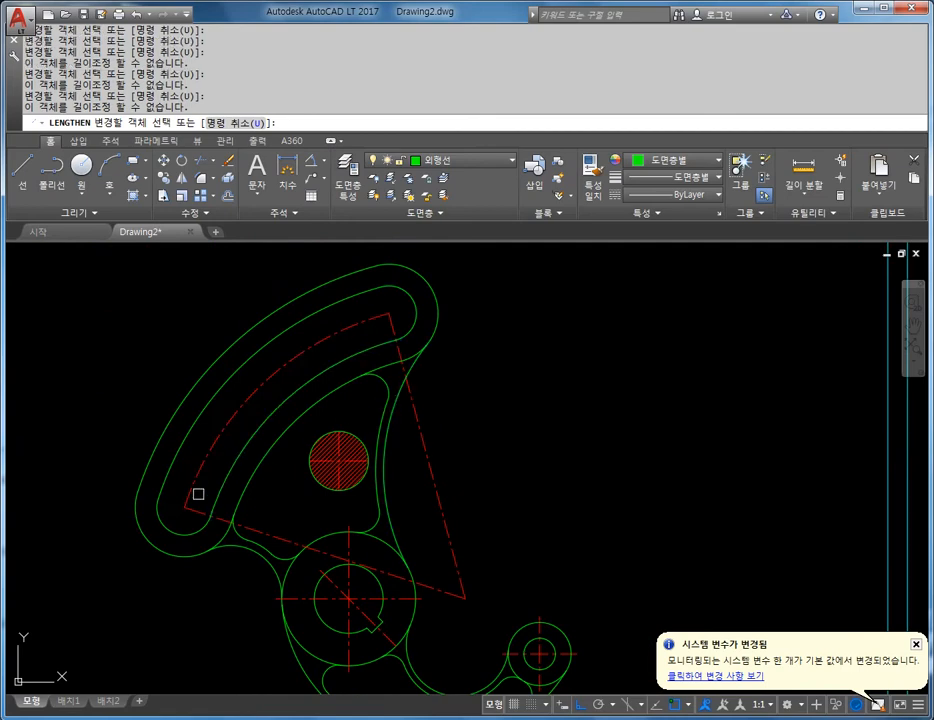
left_click(192, 492)
left_click(188, 498)
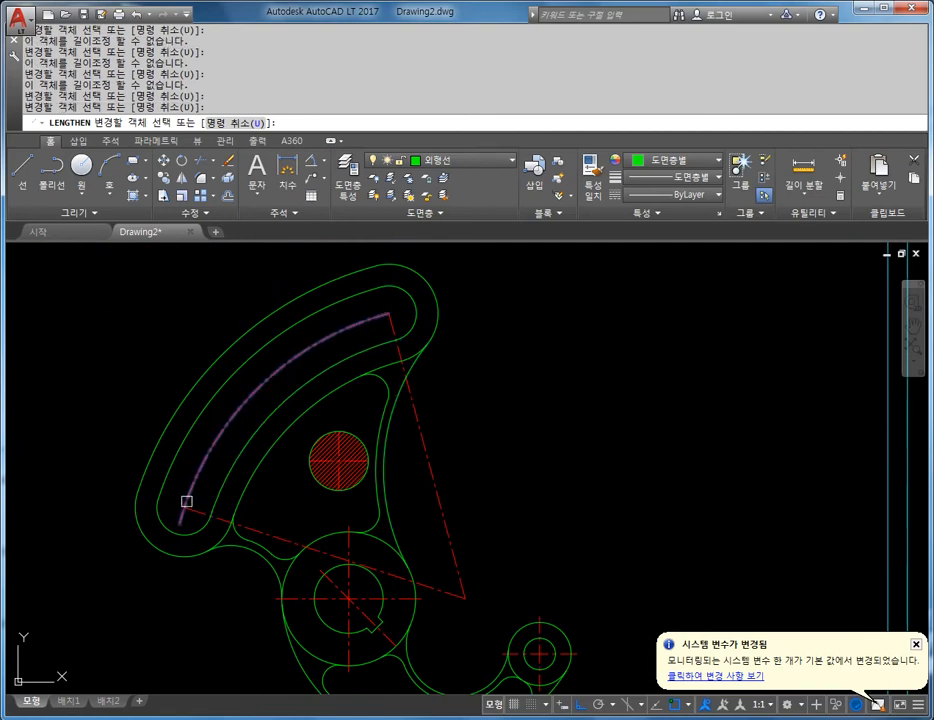
left_click(181, 520)
left_click(181, 520)
left_click(181, 520)
left_click(182, 520)
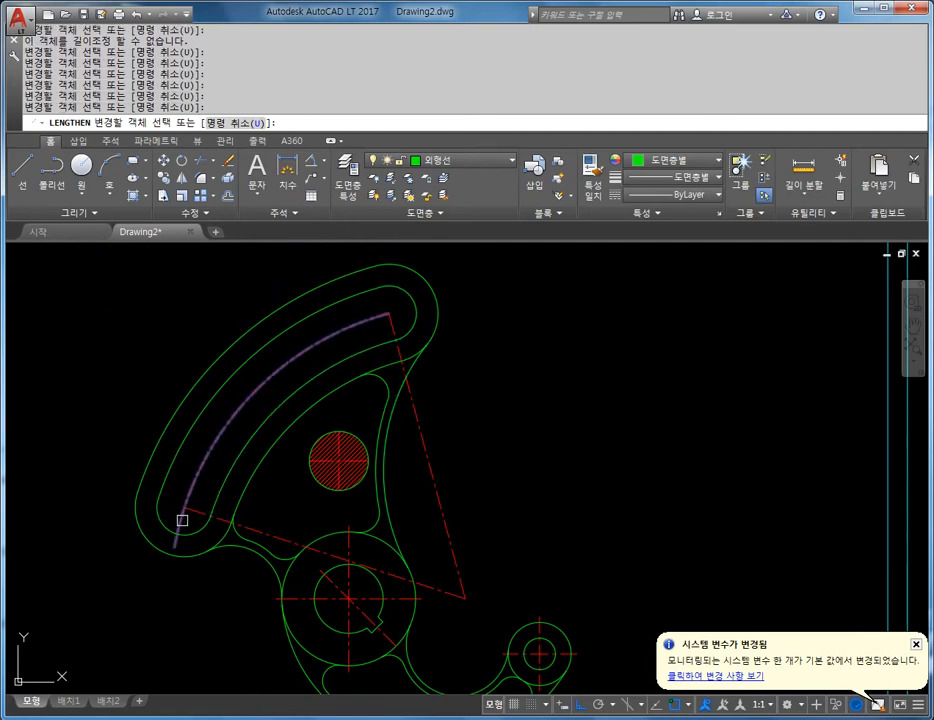
left_click(182, 520)
left_click(179, 524)
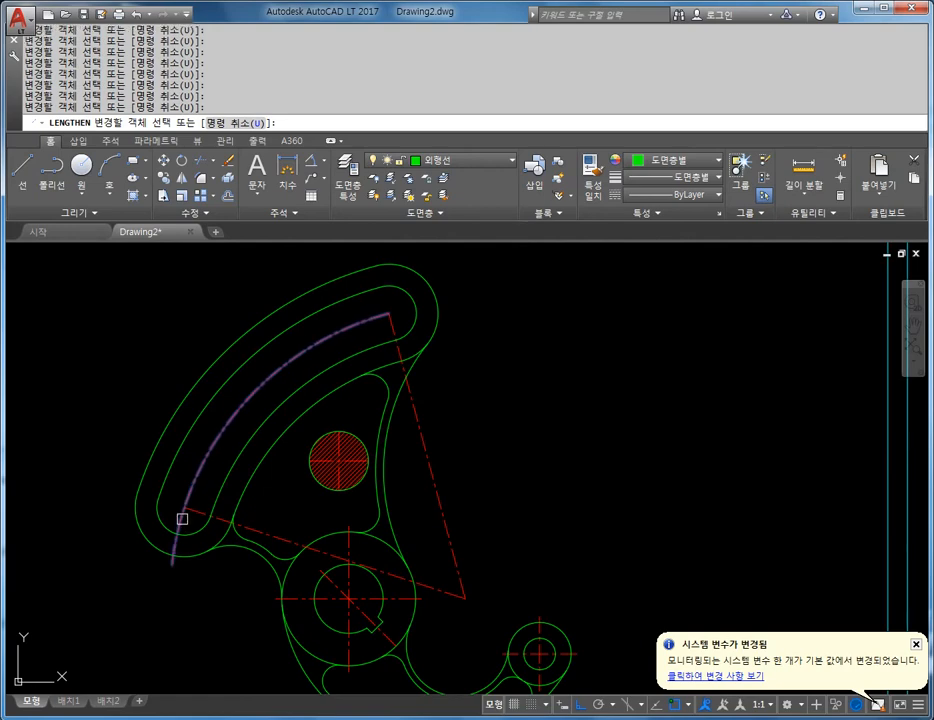
Step: Lengthen the upper end of the slot's arc centerline in increments of 3 until it passes the outer outline
left_click(380, 315)
left_click(384, 314)
left_click(389, 313)
left_click(401, 311)
left_click(405, 308)
left_click(409, 307)
left_click(428, 304)
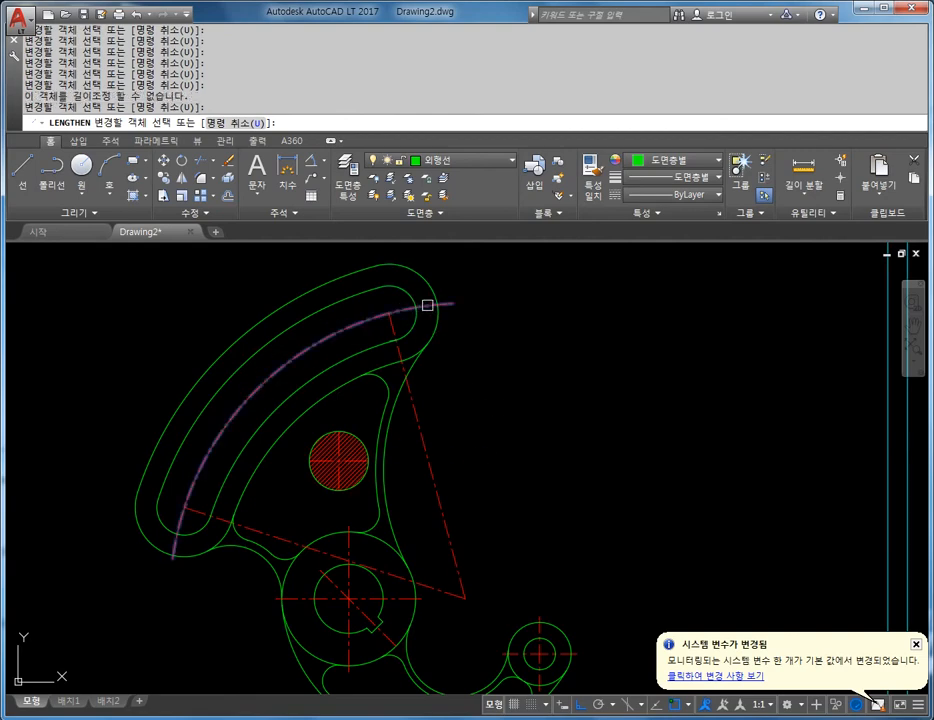
Step: Lengthen the slot-side ends of the two radial centerlines in increments of 3 toward and past the outer outline
left_click(396, 323)
left_click(396, 323)
left_click(395, 325)
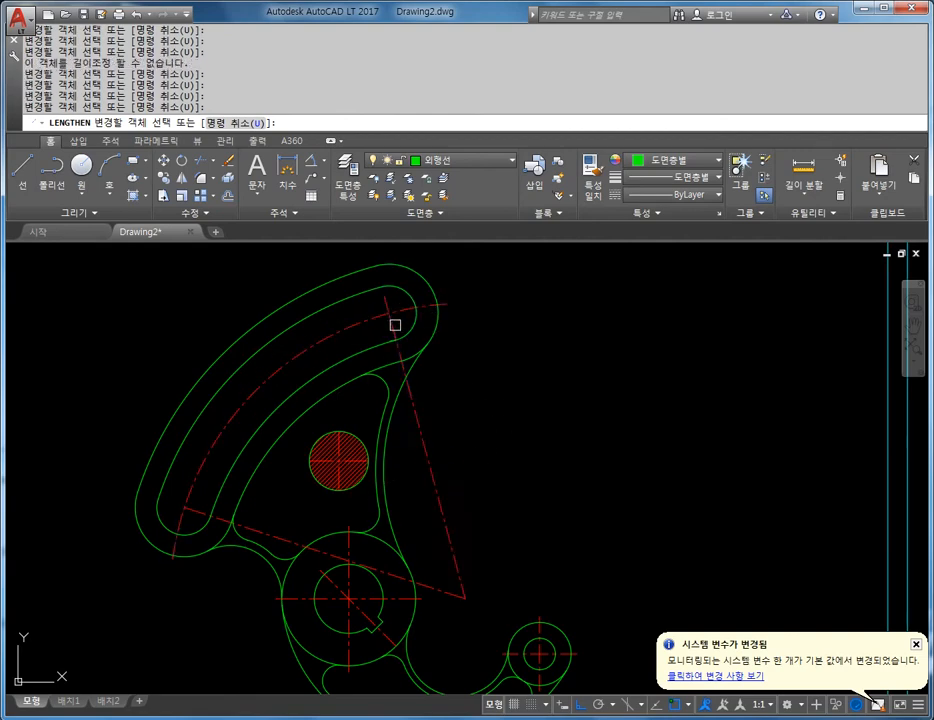
left_click(395, 325)
left_click(395, 325)
left_click(395, 325)
left_click(395, 325)
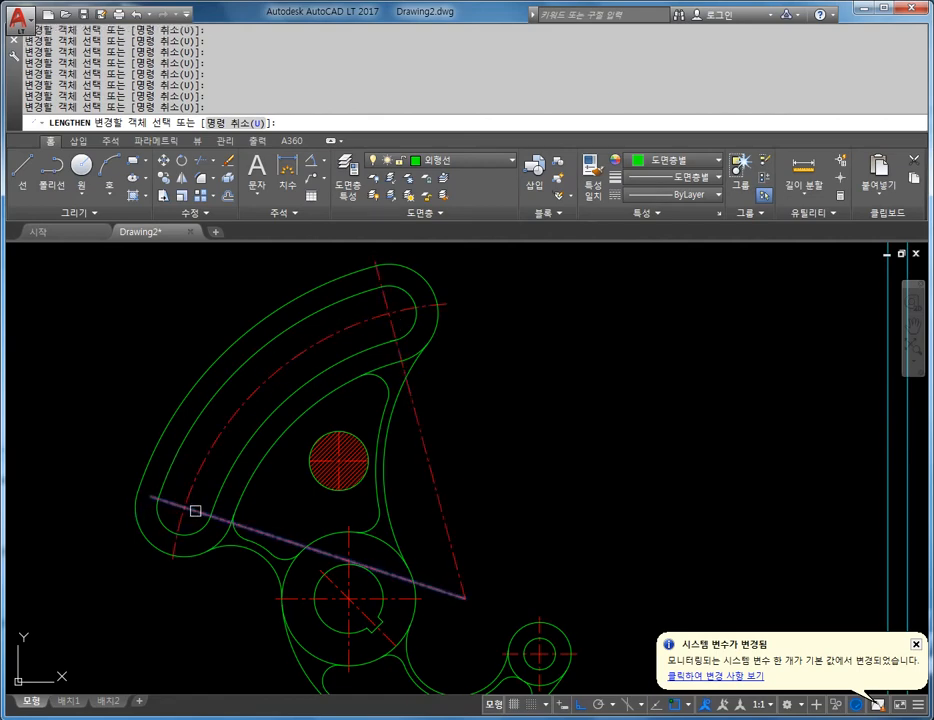
left_click(195, 511)
Step: Lengthen all four centerline ends of the hatched circle by 3 and finish the Lengthen command
scroll(419, 390, "up", 6)
middle_click_drag(303, 472, 376, 387)
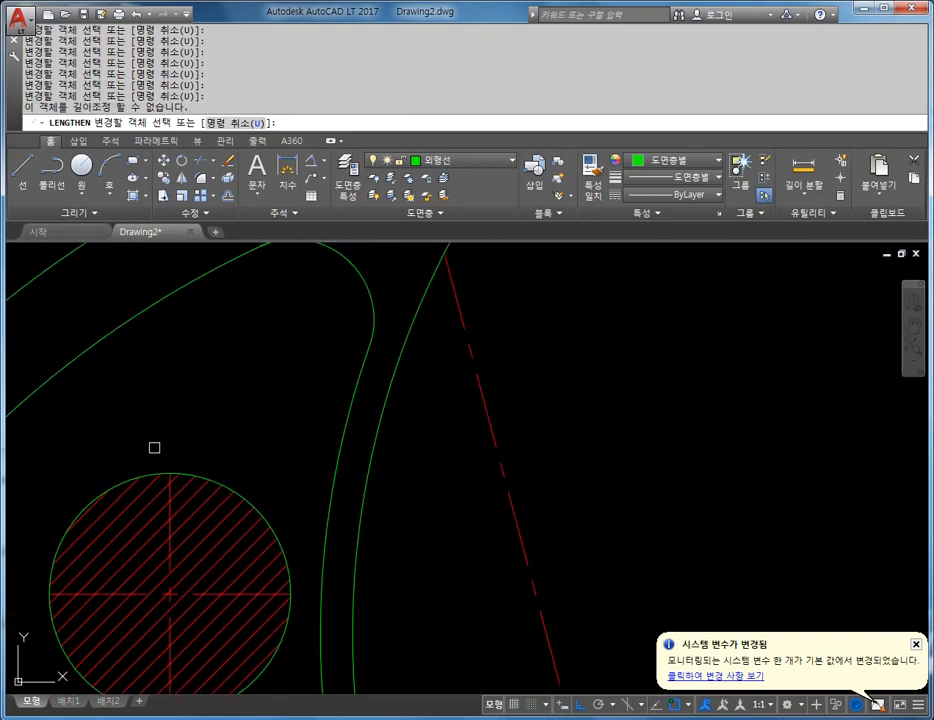
left_click(167, 495)
middle_click_drag(180, 561, 265, 344)
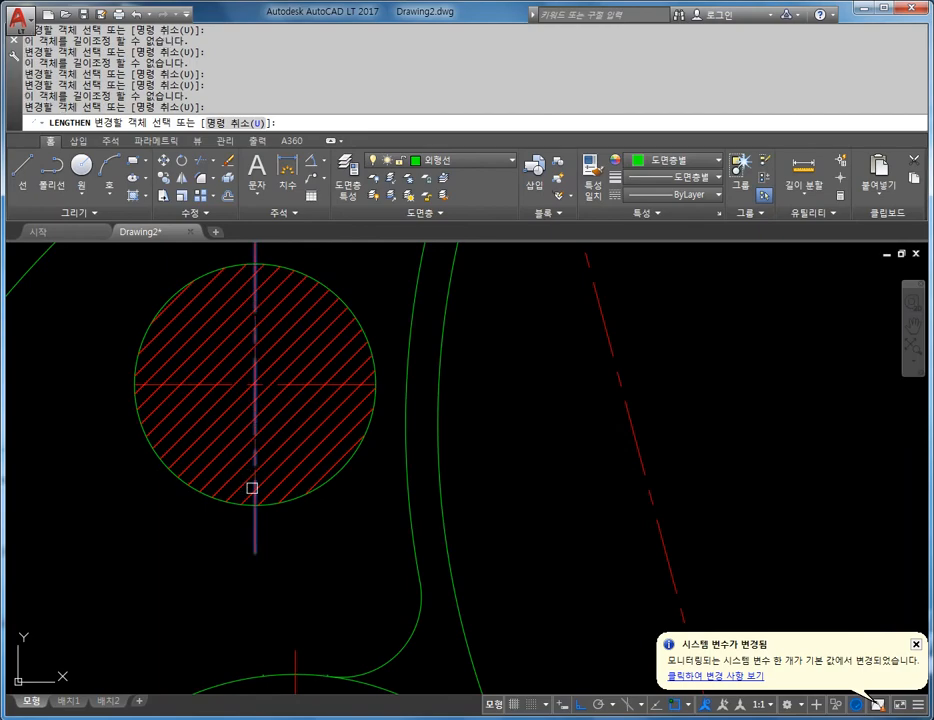
left_click(253, 488)
left_click(188, 386)
left_click(355, 386)
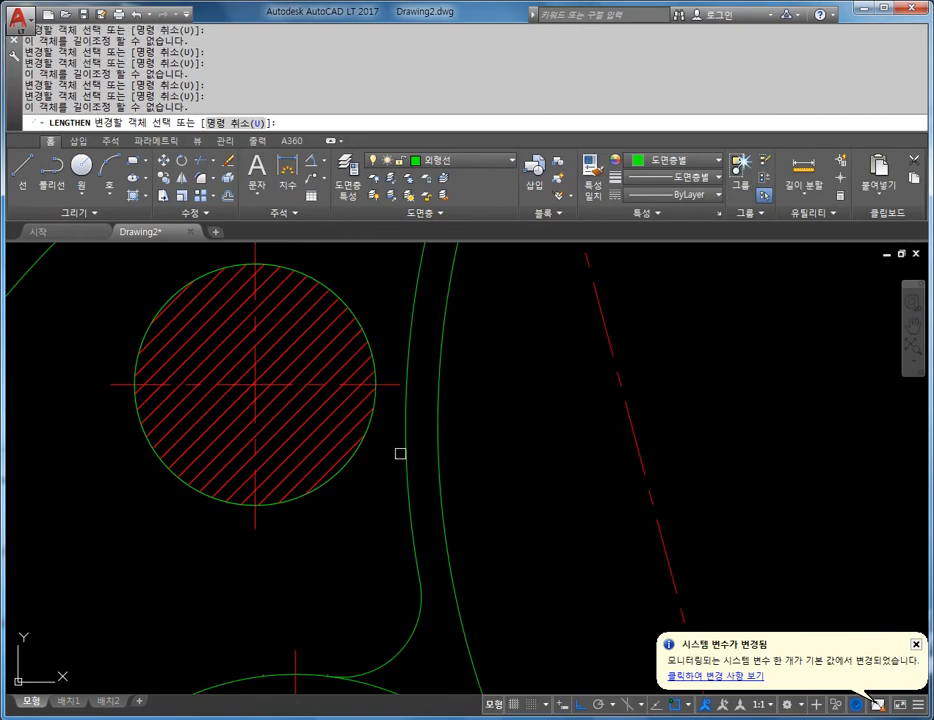
key("Escape")
Step: Trim the short overhanging arc where the slot's inner edge meets its upper end arc
scroll(400, 452, "down", 10)
scroll(395, 429, "up", 4)
scroll(441, 381, "up", 5)
middle_click_drag(435, 358, 446, 575)
key("Escape")
type("tr")
key("Return")
scroll(345, 455, "up", 2)
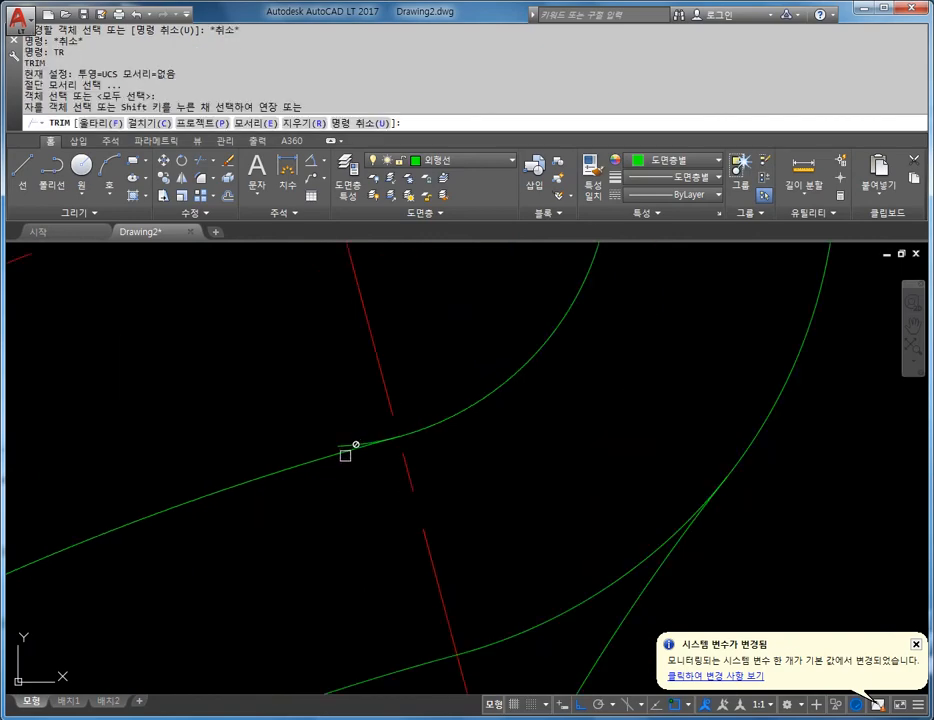
key("Escape")
Step: Check the whole drawing in its frame and dismiss the system variable change notification
scroll(396, 423, "down", 8)
scroll(411, 434, "up", 6)
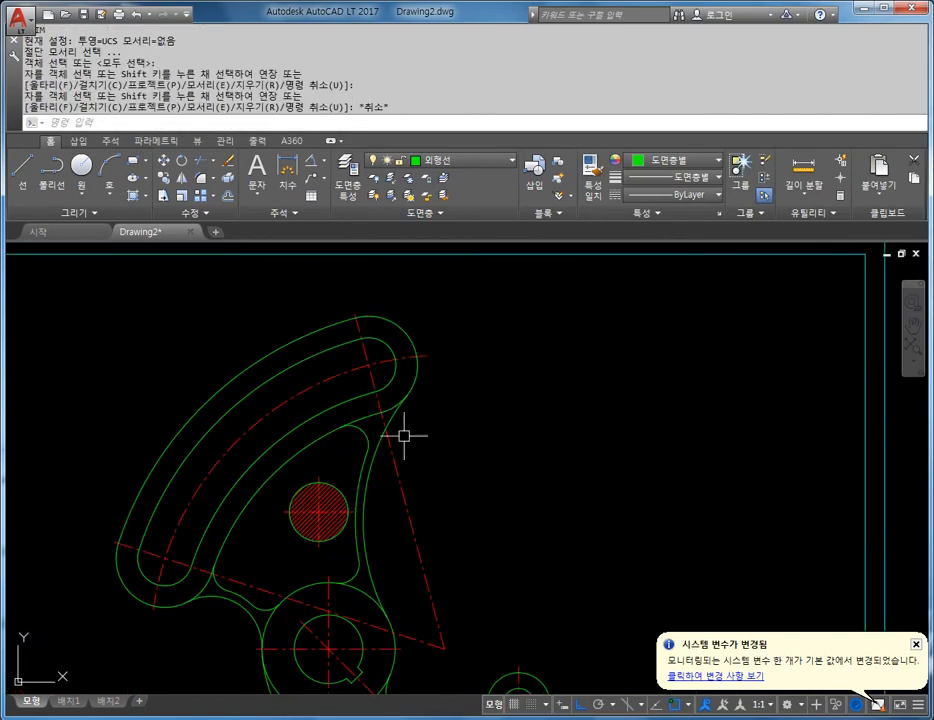
scroll(411, 320, "down", 7)
scroll(430, 400, "up", 5)
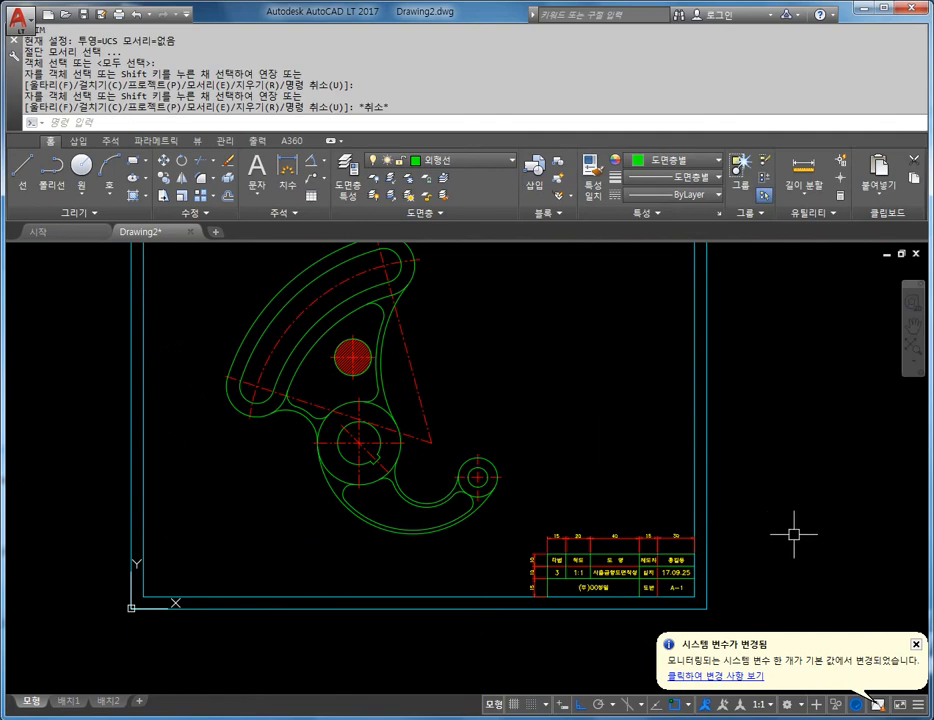
left_click(916, 645)
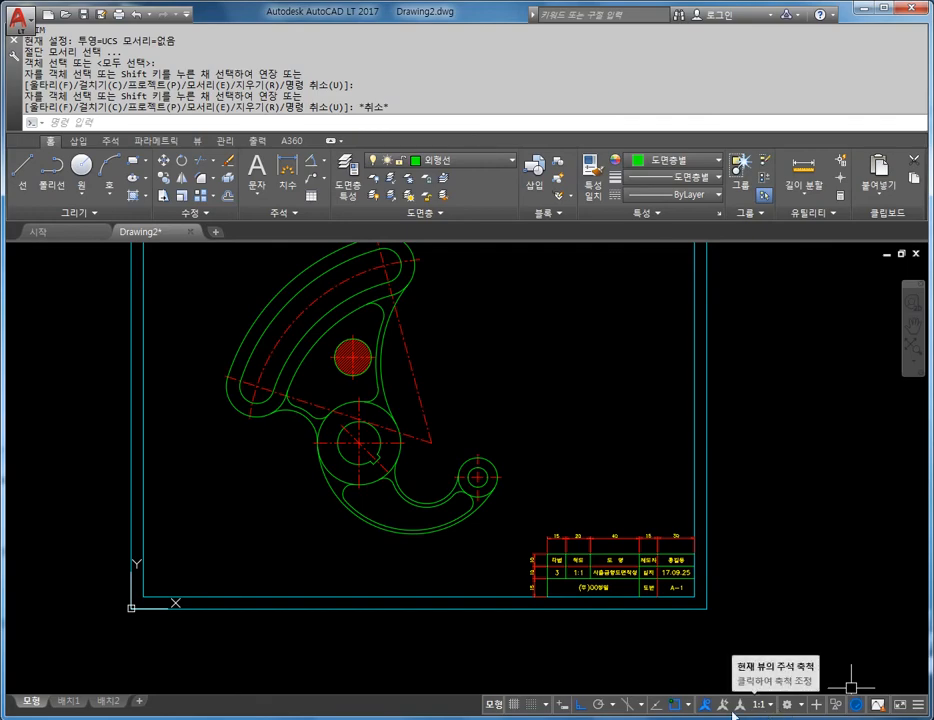
Step: Review the object snap modes in the drafting settings and accept them
left_click(688, 704)
left_click(706, 685)
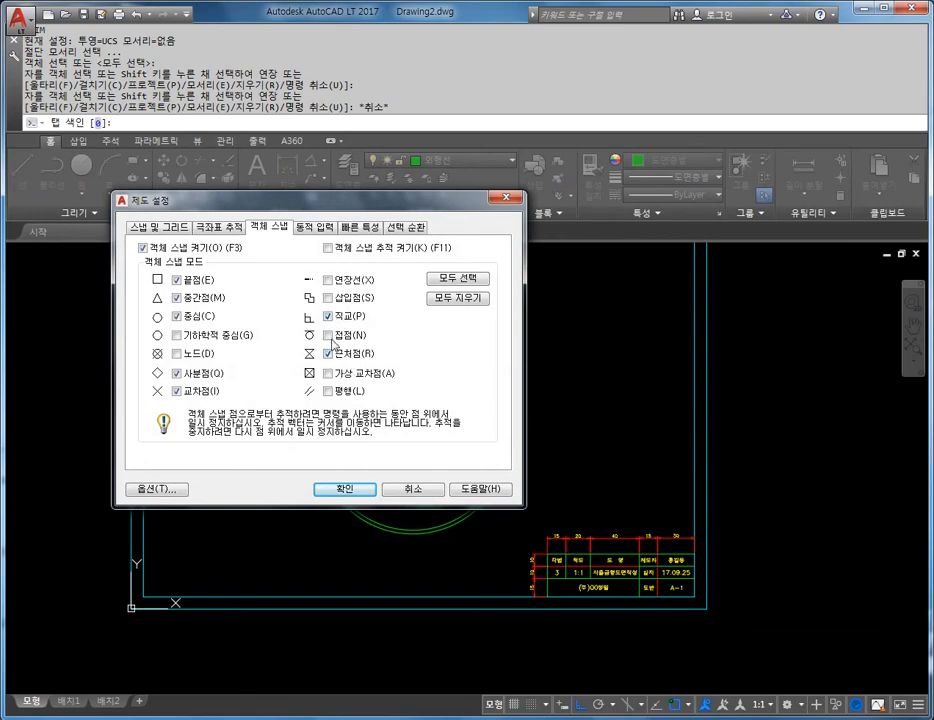
left_click(336, 490)
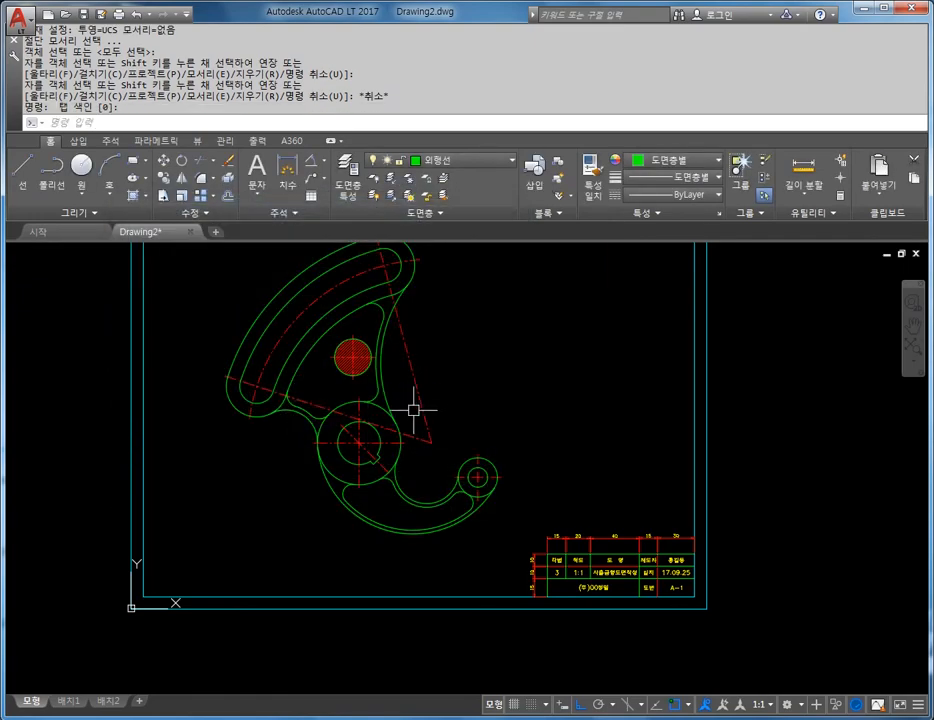
Step: Add a horizontal linear dimension between the hub's and the small boss's vertical centerlines, placing it below the arm
scroll(330, 380, "up", 3)
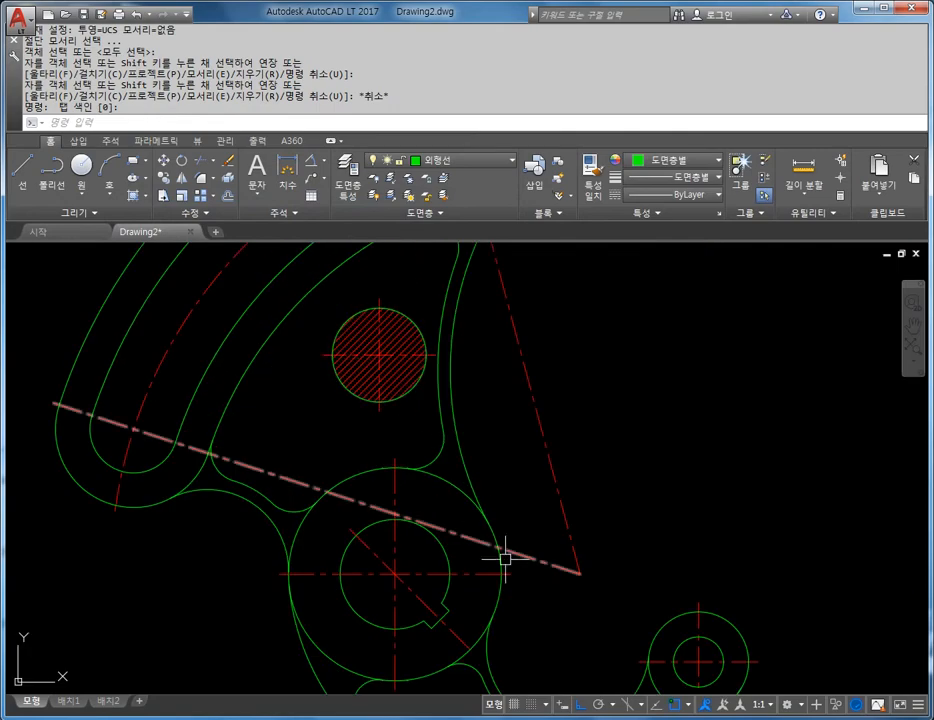
middle_click_drag(466, 570, 459, 463)
middle_click_drag(402, 409, 390, 407)
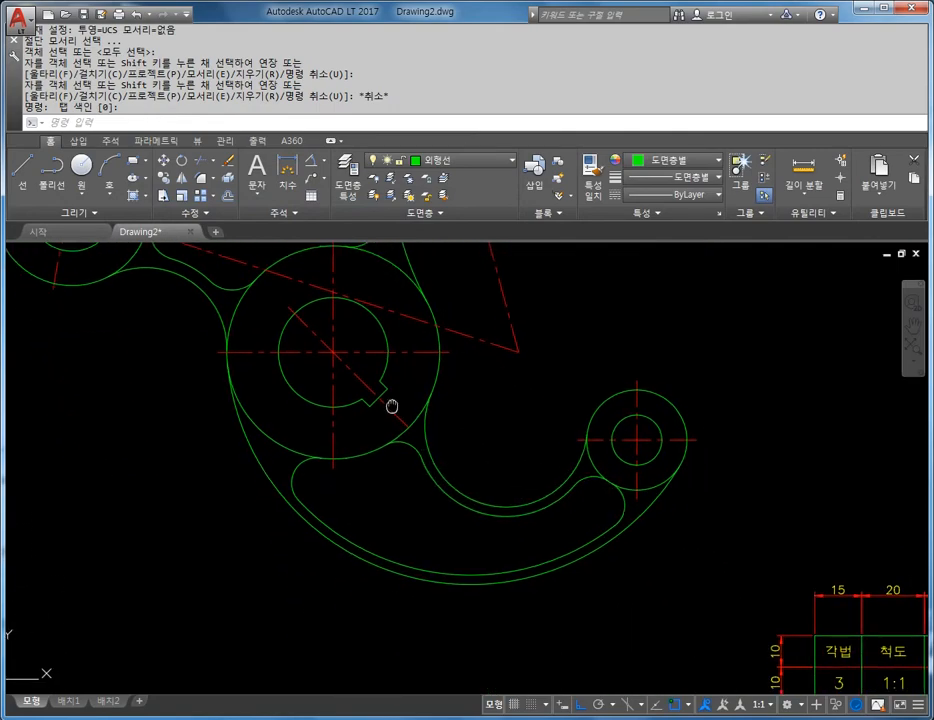
middle_click_drag(500, 470, 433, 433)
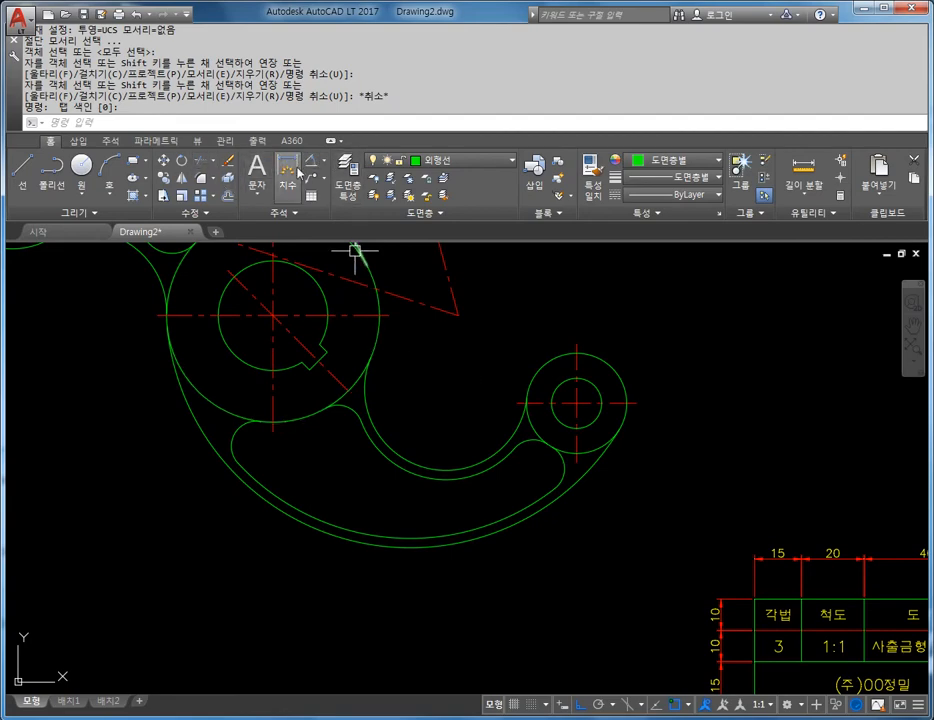
left_click(323, 160)
left_click(336, 184)
middle_click_drag(423, 444, 423, 379)
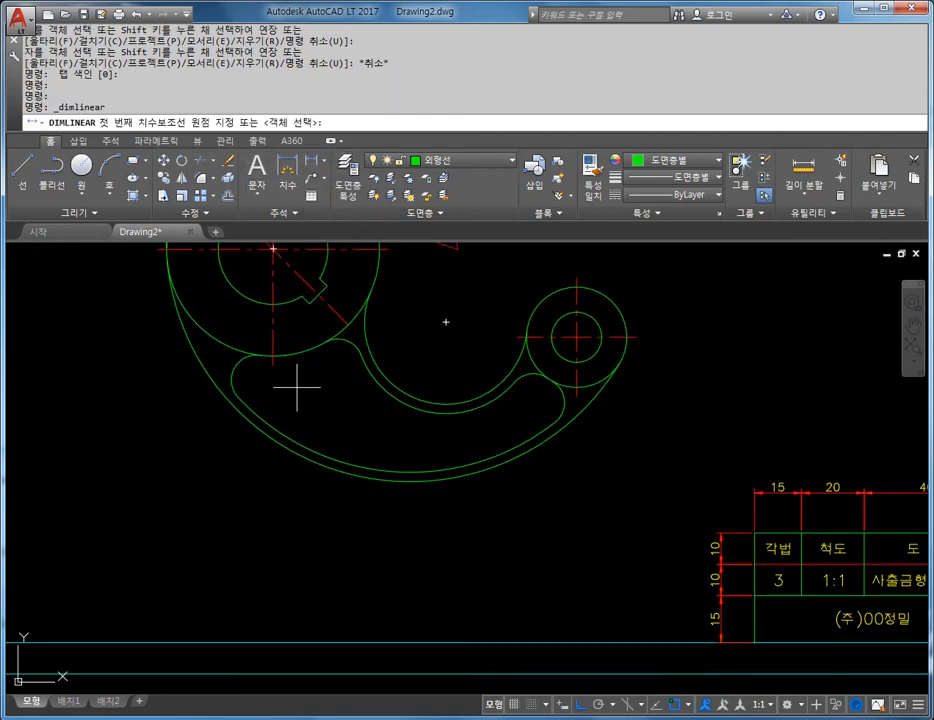
left_click(273, 362)
left_click(577, 388)
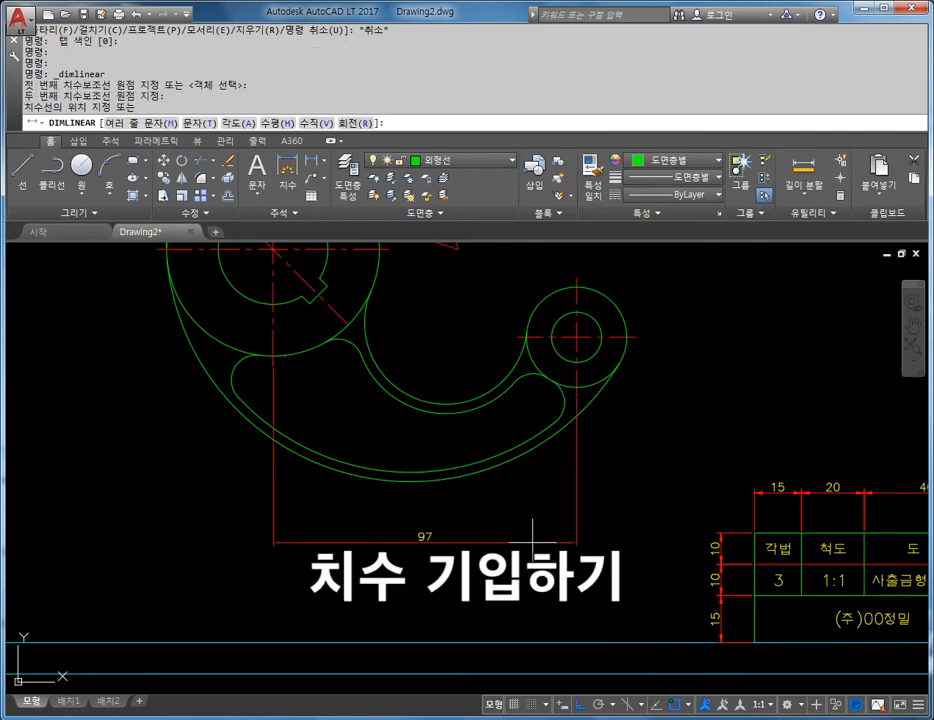
left_click(527, 578)
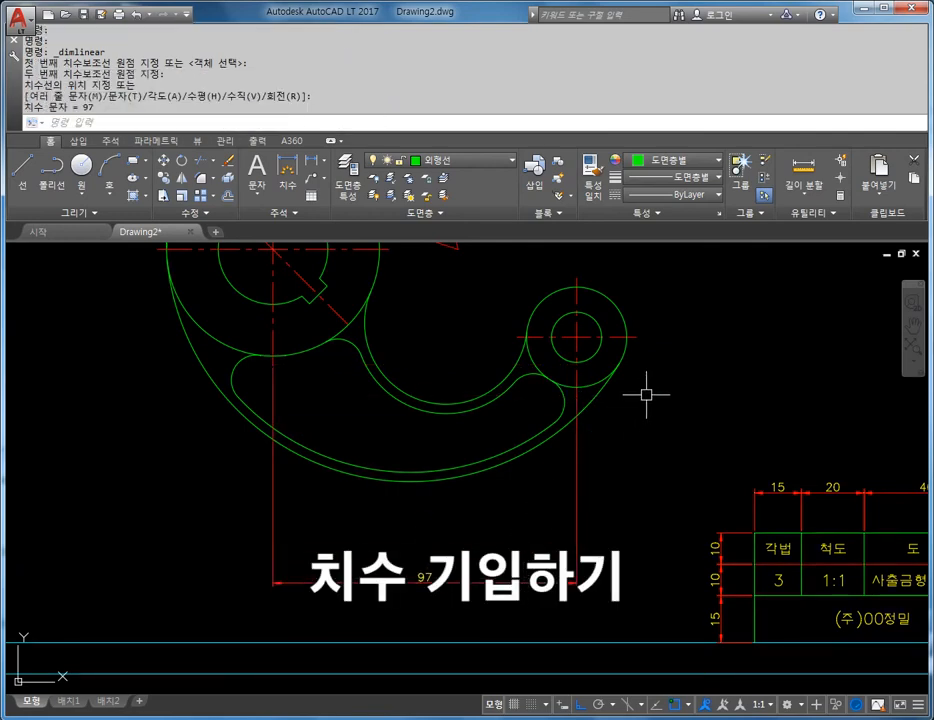
Step: Add a horizontal linear dimension from the vertex of the two slanted centerlines to the small boss's vertical centerline, placed above the boss
middle_click_drag(601, 380, 562, 552)
key("Return")
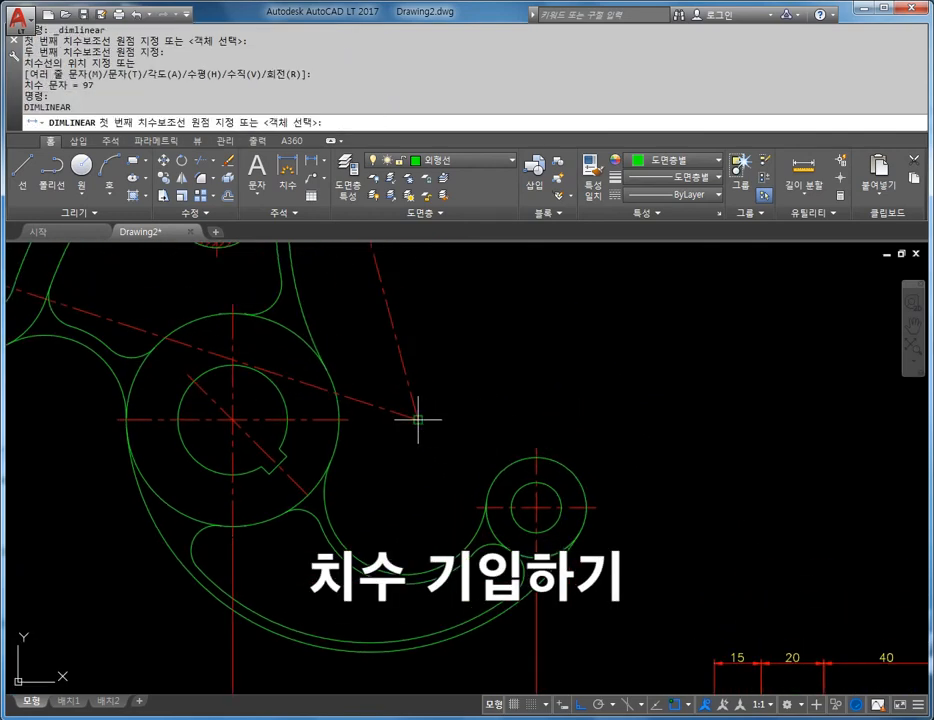
left_click(418, 420)
left_click(536, 446)
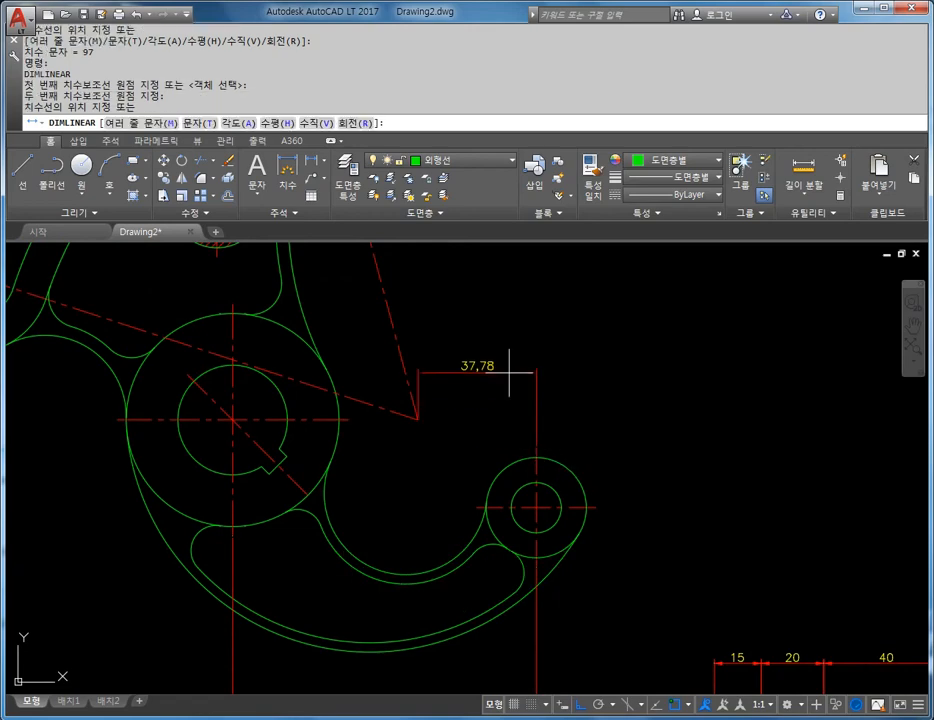
left_click(507, 360)
Step: Add a vertical linear dimension between the hub's and the small boss's horizontal centerlines, placing it between the two
key("Return")
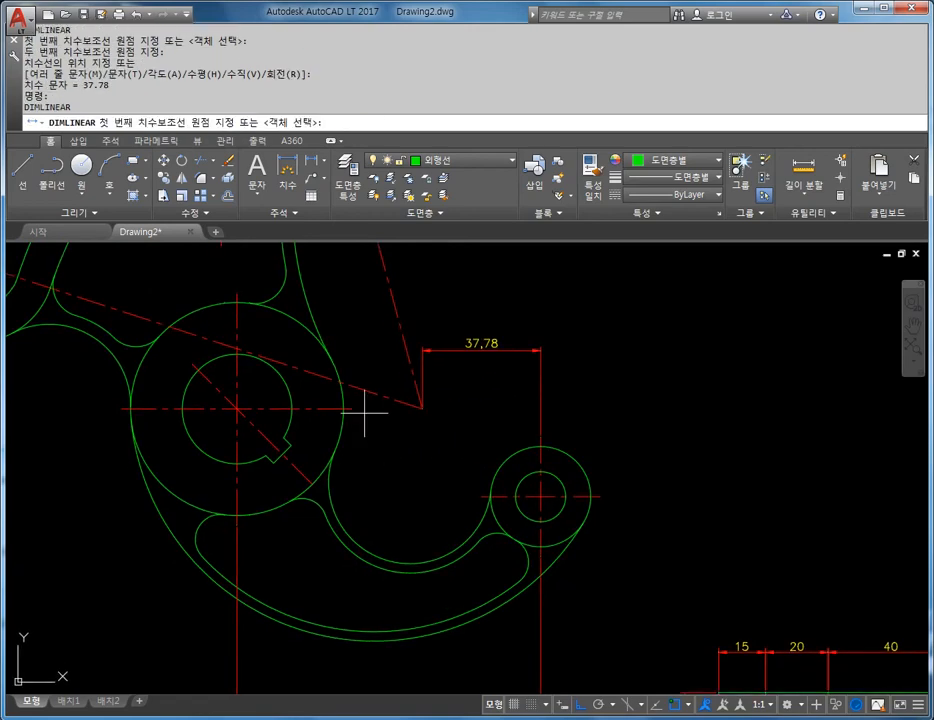
left_click(352, 408)
left_click(484, 496)
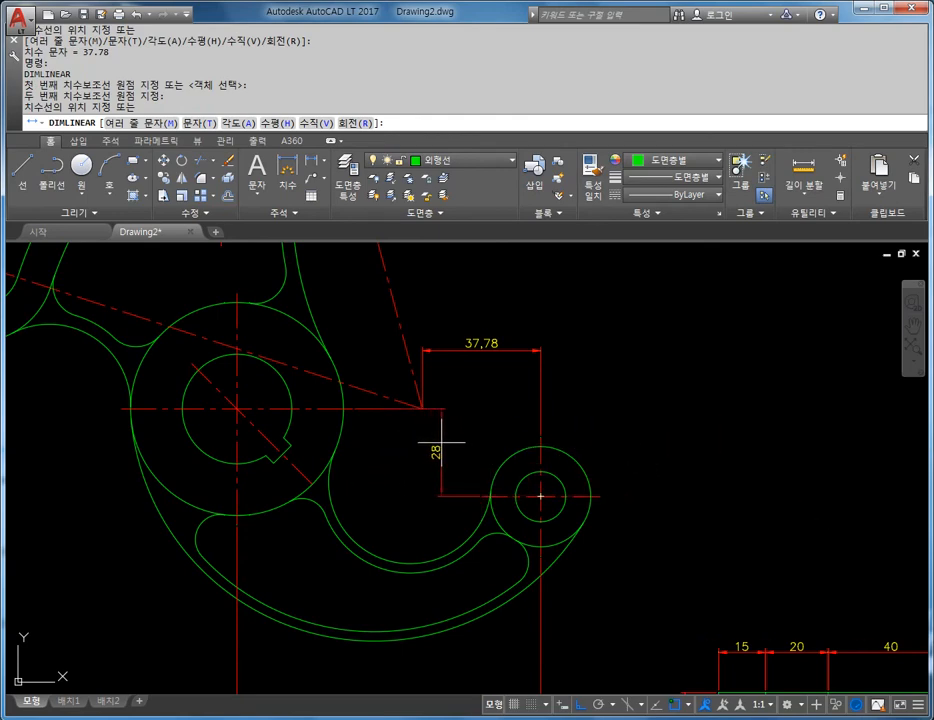
left_click(440, 448)
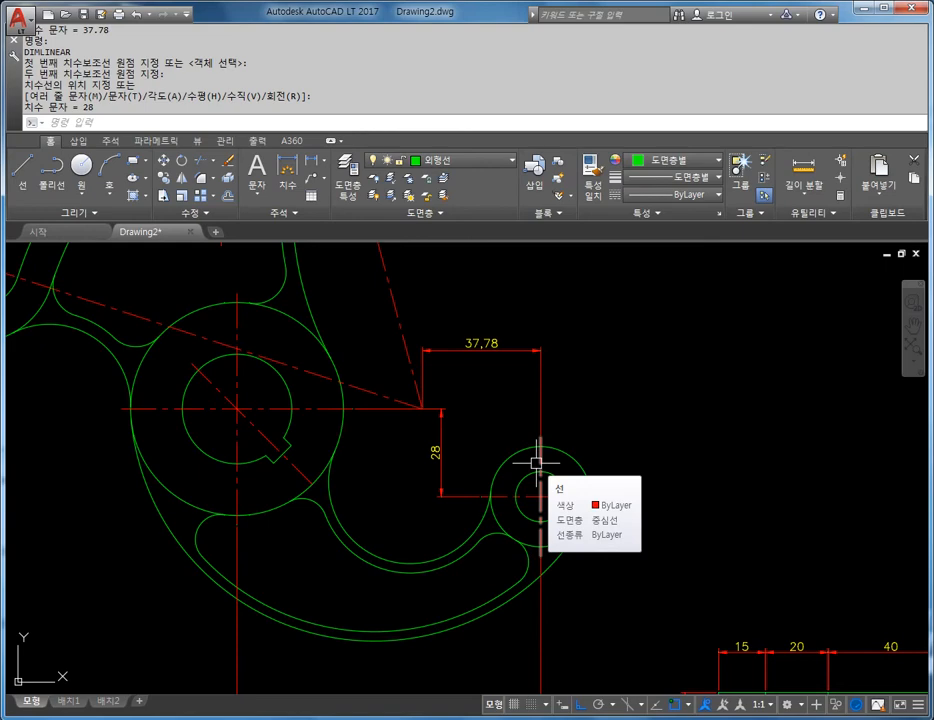
middle_click_drag(493, 519, 521, 459)
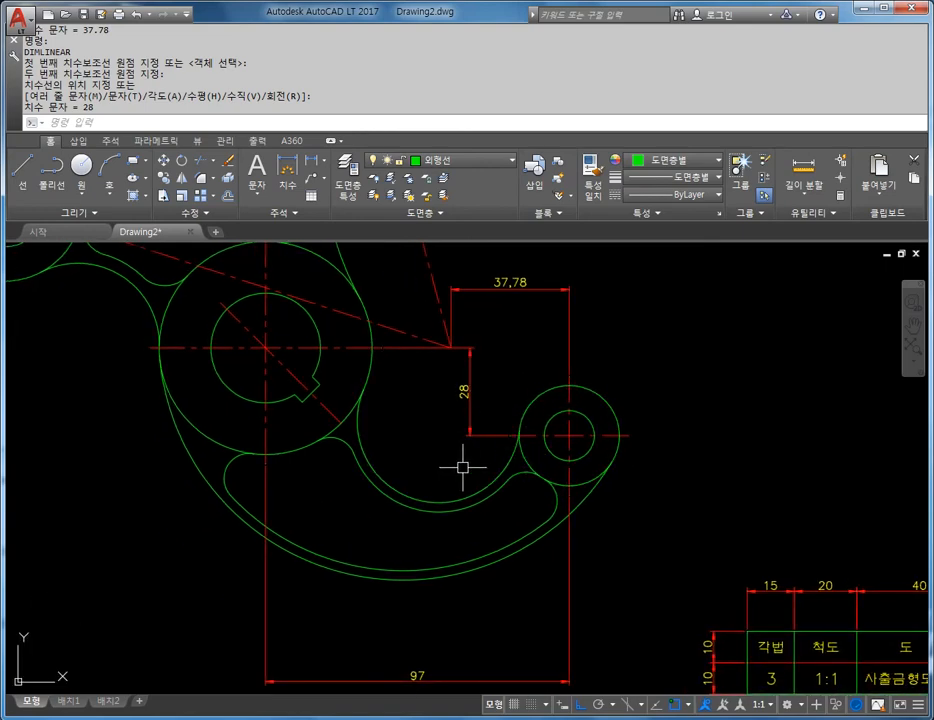
middle_click_drag(357, 428, 431, 438)
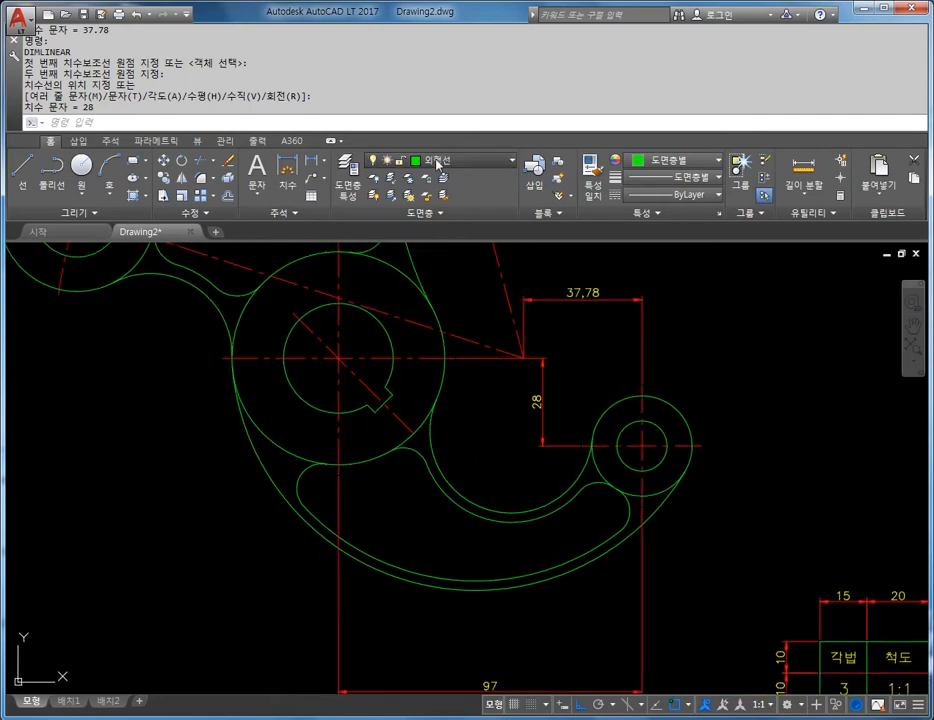
left_click(437, 162)
left_click(320, 160)
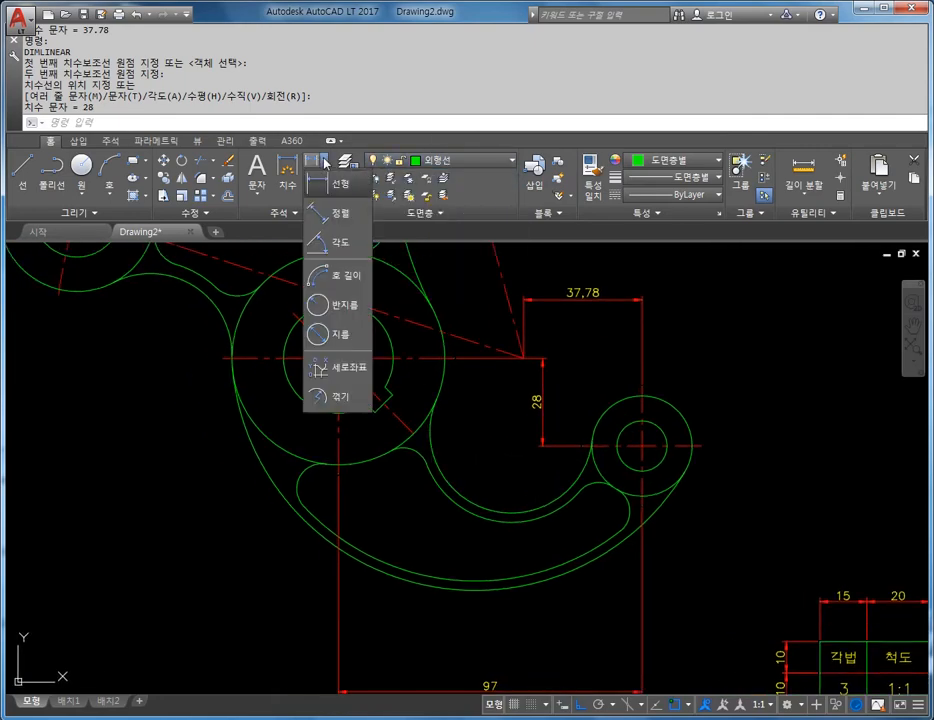
left_click(340, 244)
scroll(320, 297, "up", 4)
middle_click_drag(320, 297, 328, 231)
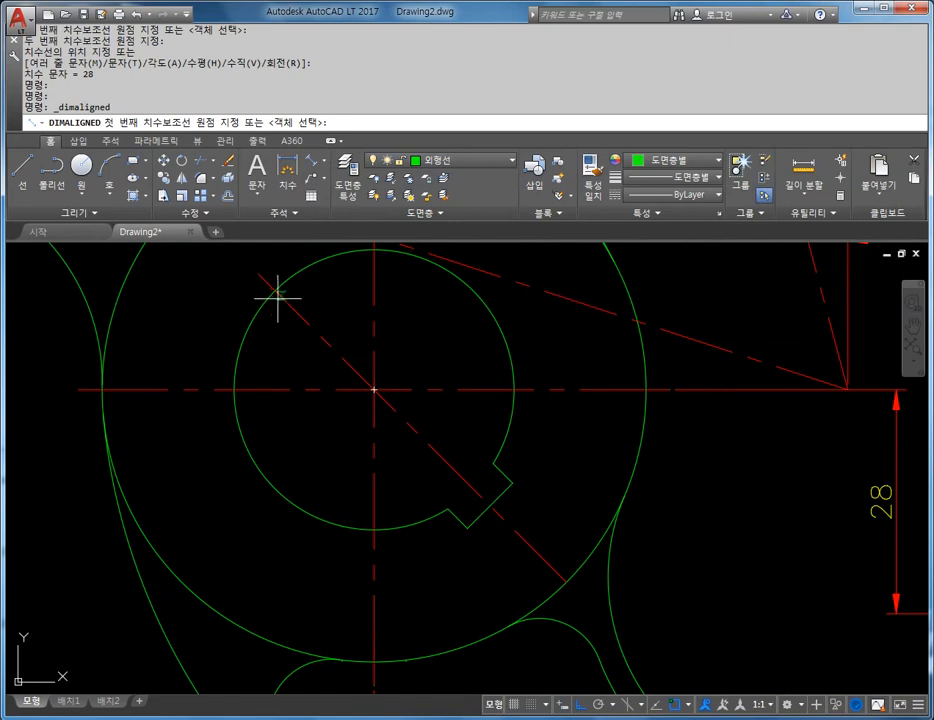
left_click(272, 294)
key("Escape")
key("Escape")
key("Return")
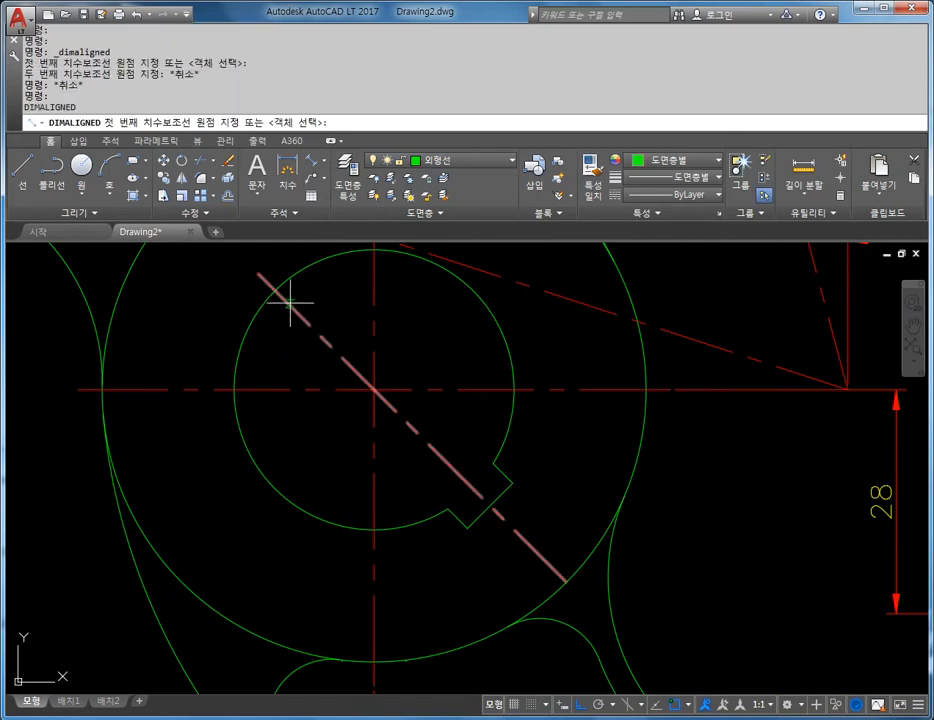
left_click(277, 291)
middle_click_drag(424, 430, 389, 317)
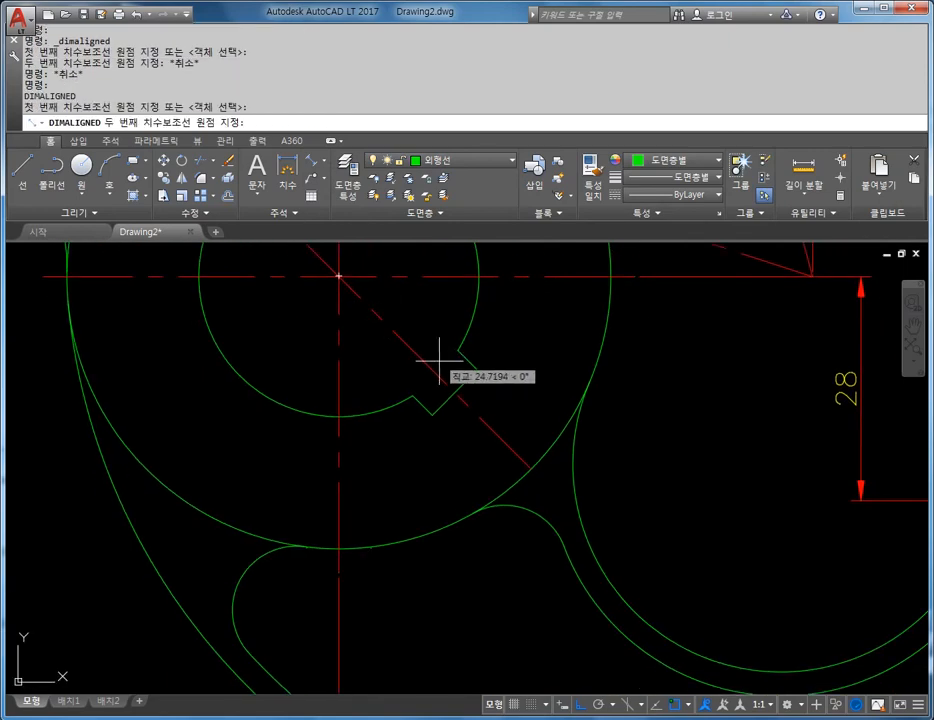
left_click(454, 392)
middle_click_drag(150, 437, 217, 397)
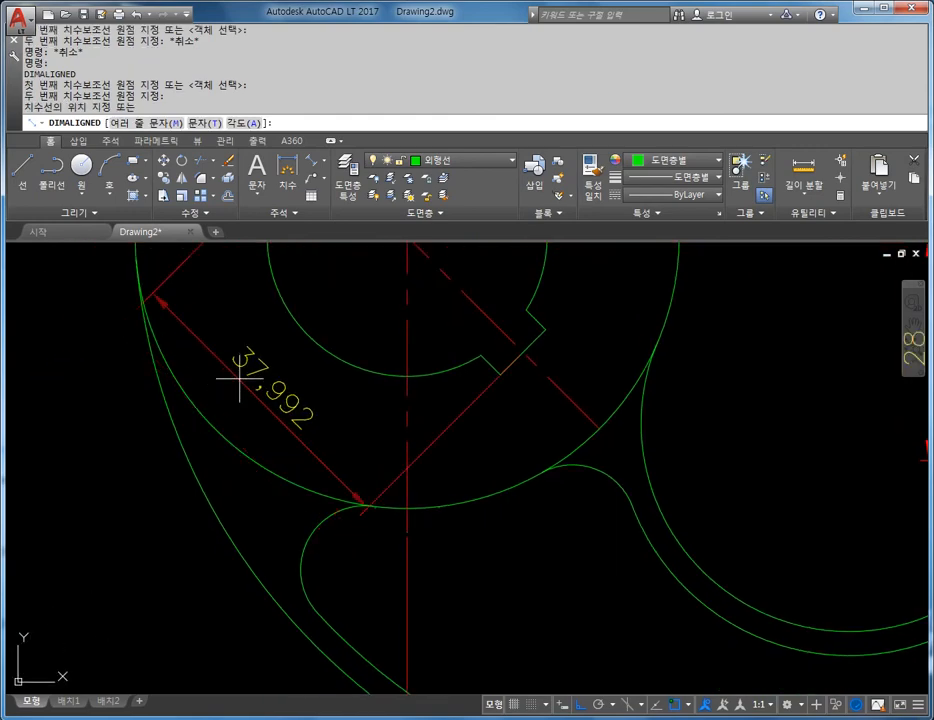
scroll(250, 418, "down", 2)
middle_click_drag(261, 343, 225, 435)
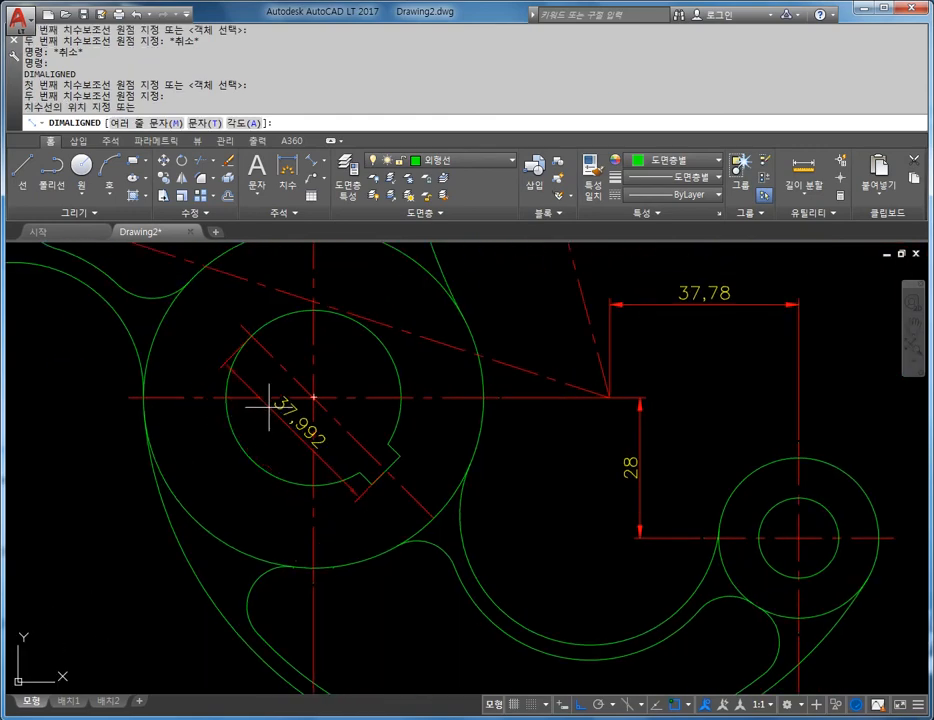
key("Escape")
Step: Add an aligned dimension along the diagonal centerline from the bore's far edge to the keyway bottom, placed outside the hub's lower left
left_click(288, 172)
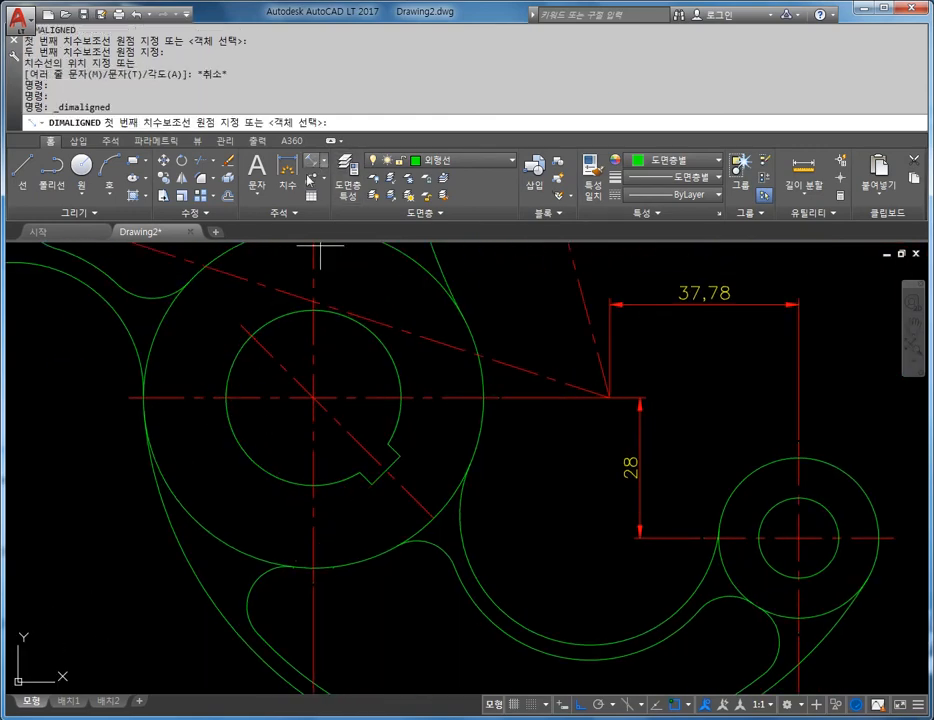
scroll(265, 325, "up", 4)
scroll(242, 393, "up", 2)
left_click(210, 327)
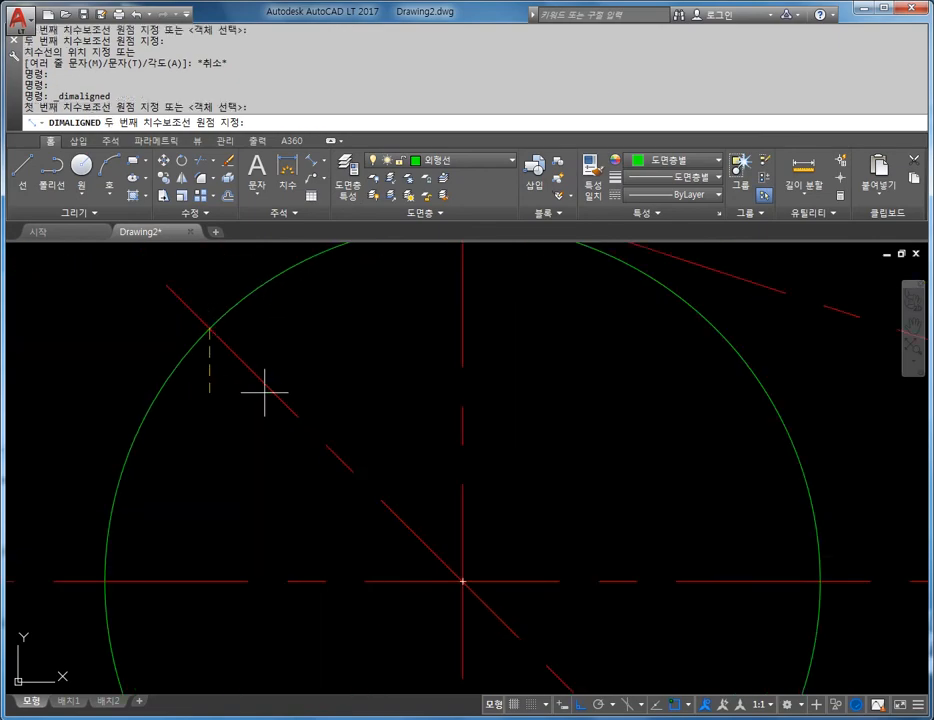
scroll(290, 360, "down", 2)
left_click(419, 478)
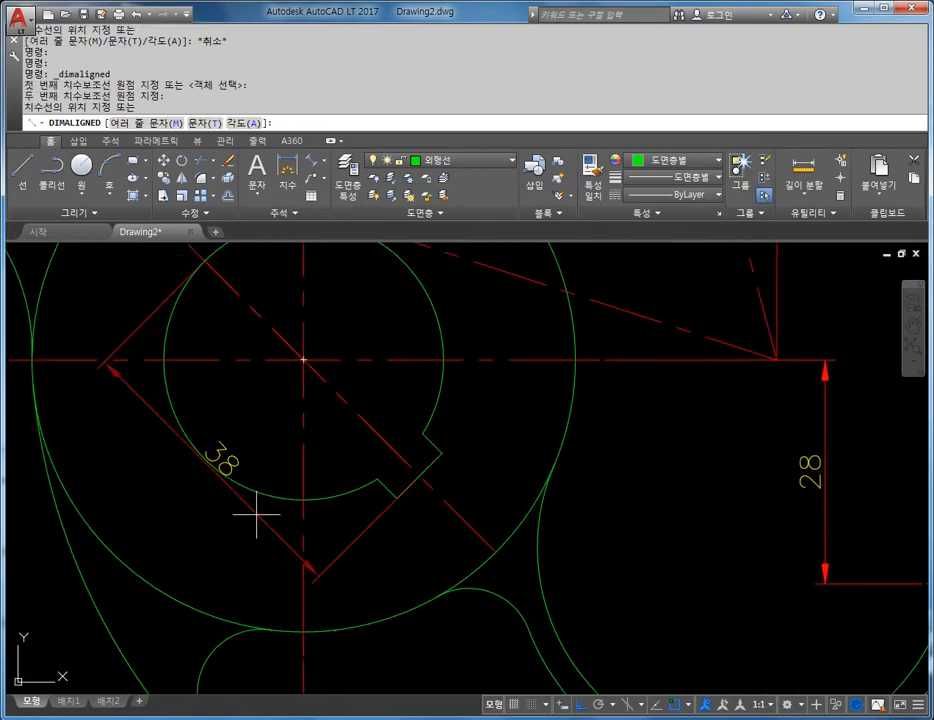
scroll(198, 463, "down", 3)
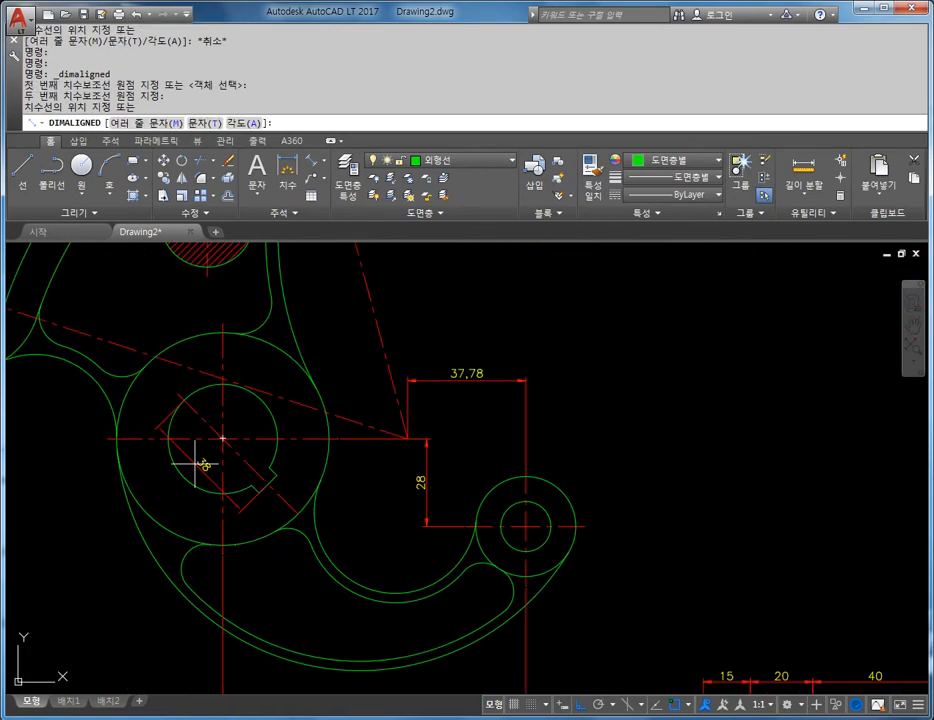
left_click(117, 510)
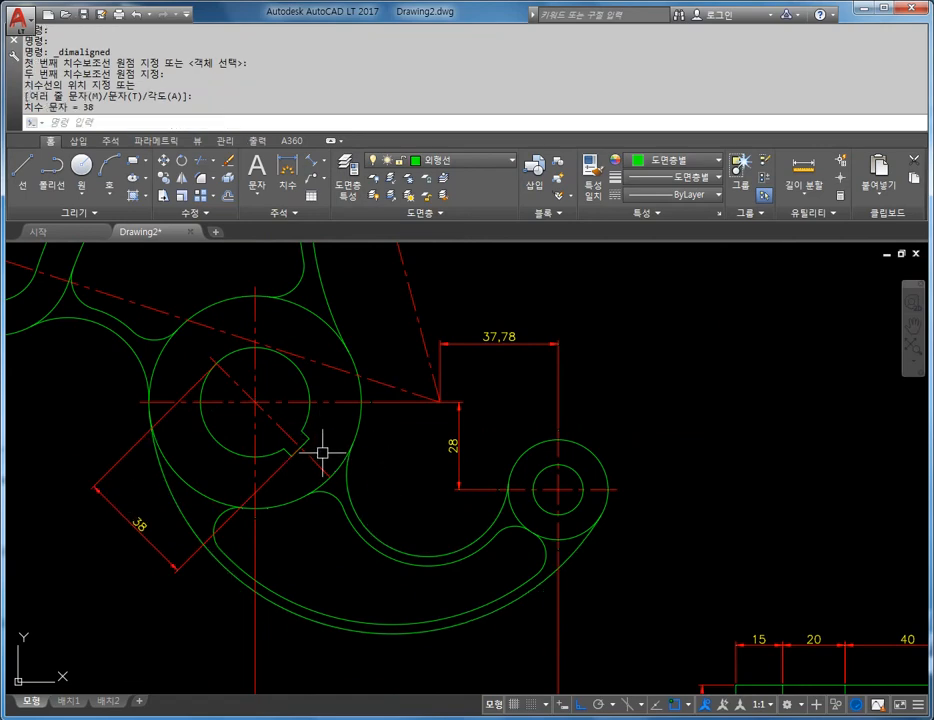
Step: Add diameter dimensions to the outer circle and the inner hole of the small boss at the arm's tip
scroll(305, 462, "up", 3)
scroll(330, 440, "up", 3)
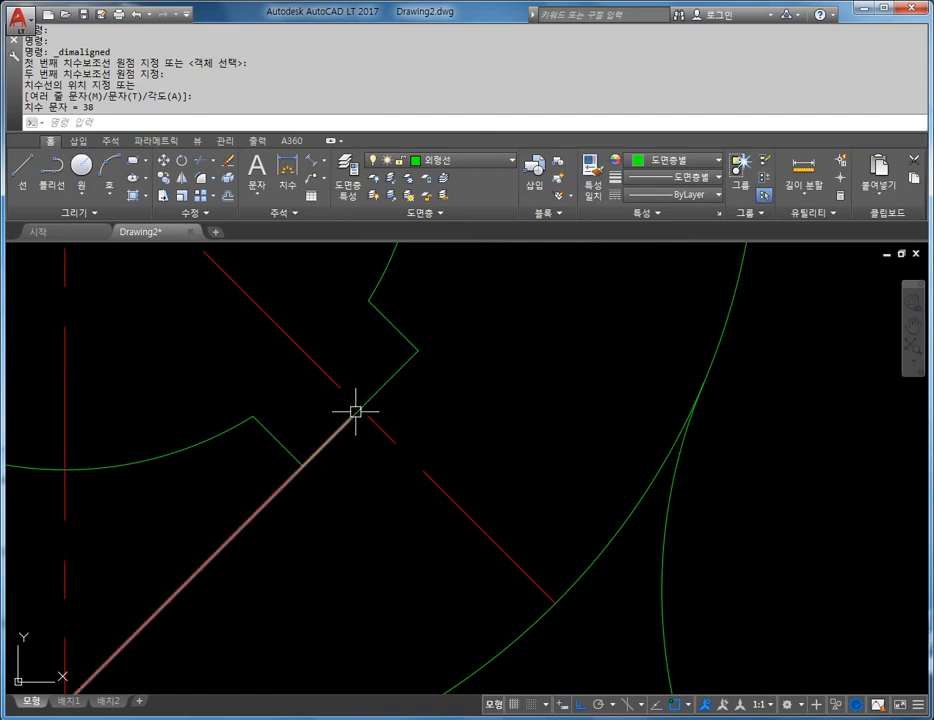
scroll(290, 477, "down", 5)
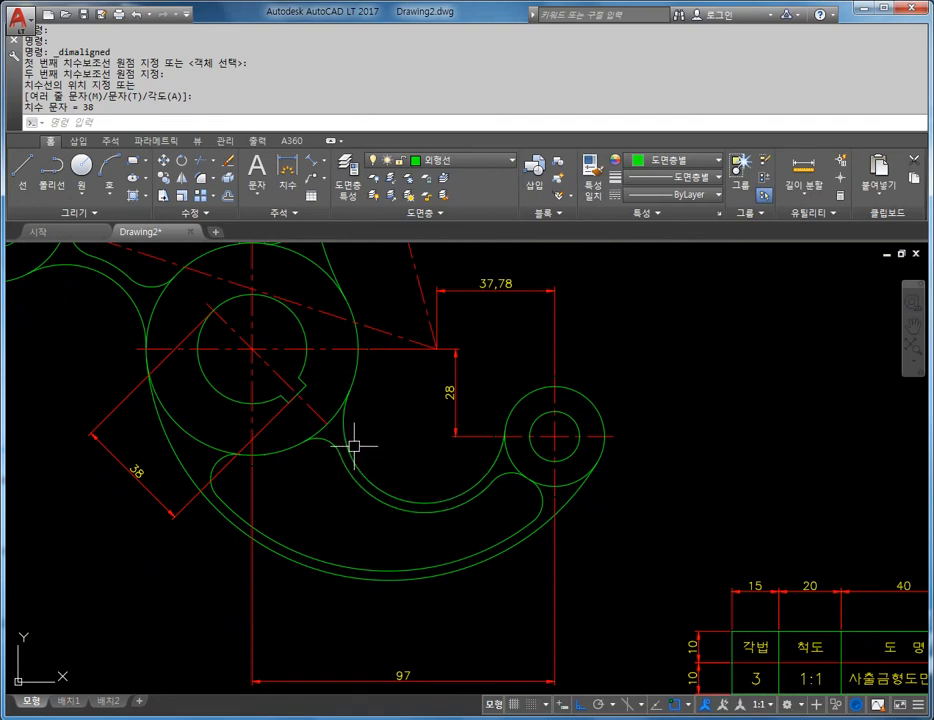
middle_click_drag(398, 438, 327, 390)
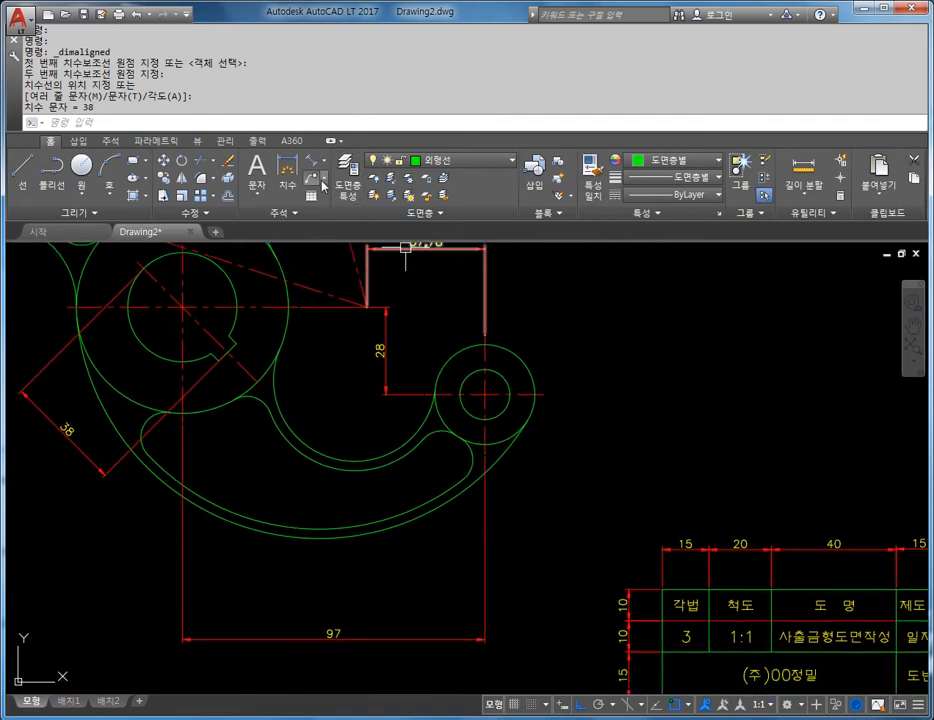
left_click(325, 160)
left_click(340, 361)
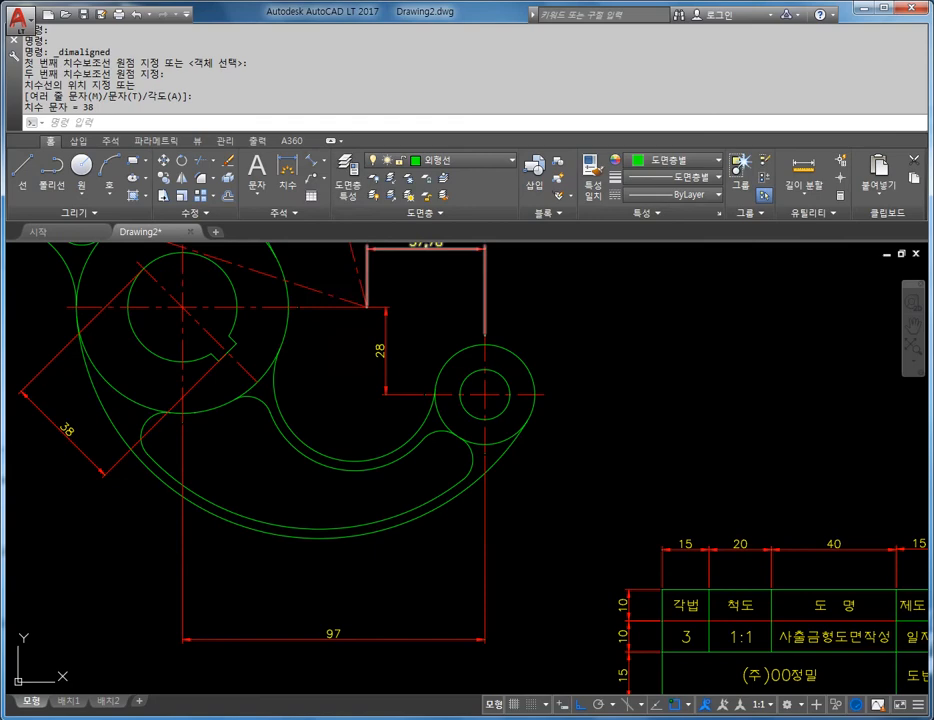
left_click(521, 359)
left_click(537, 340)
key("Return")
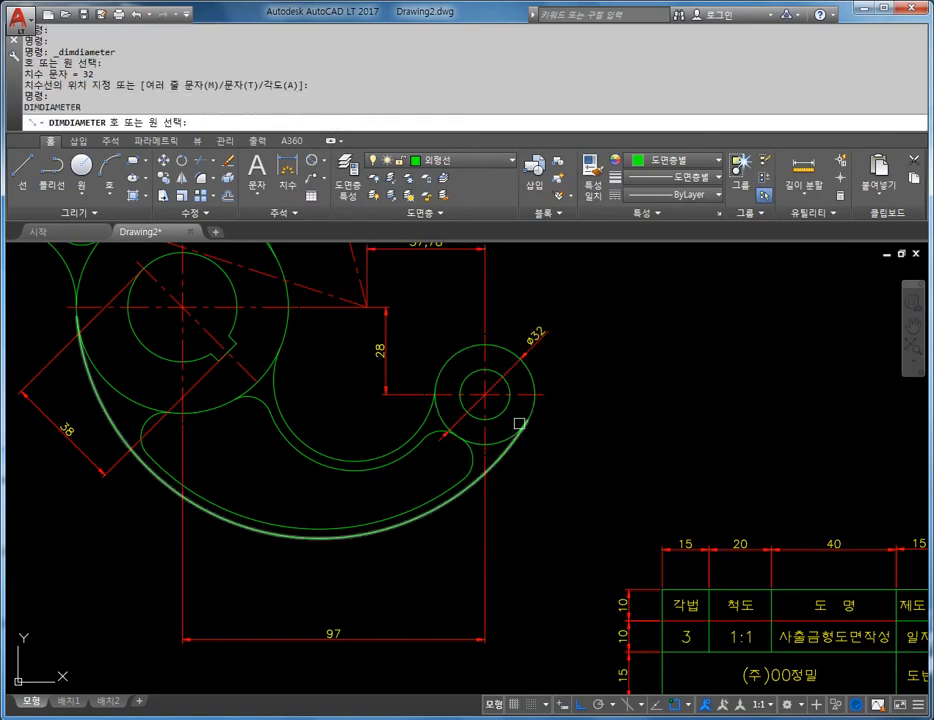
left_click(507, 403)
left_click(546, 427)
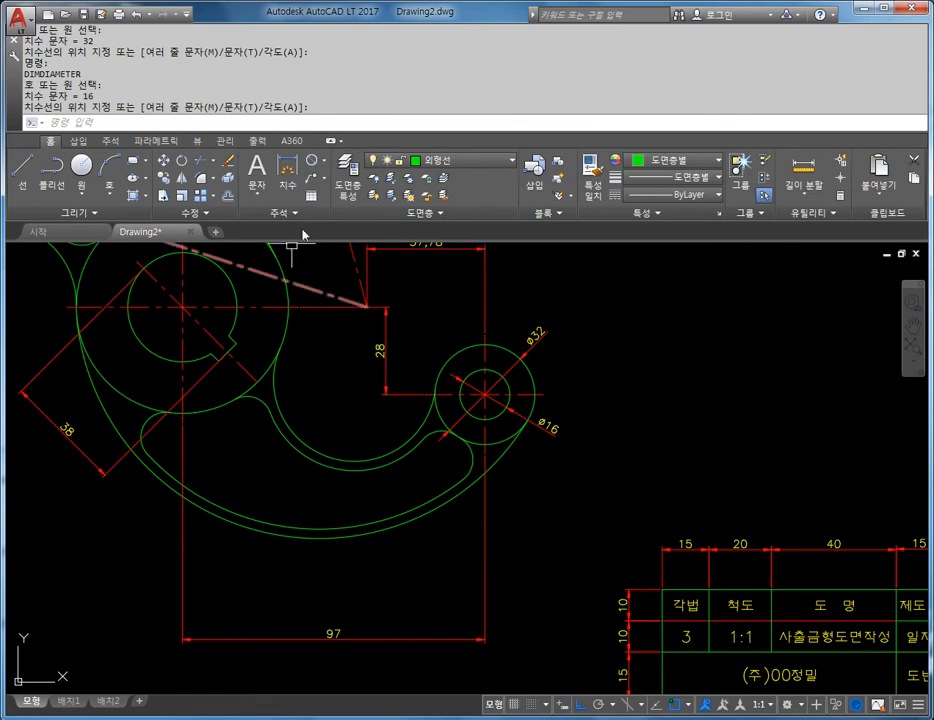
left_click(323, 160)
left_click(334, 334)
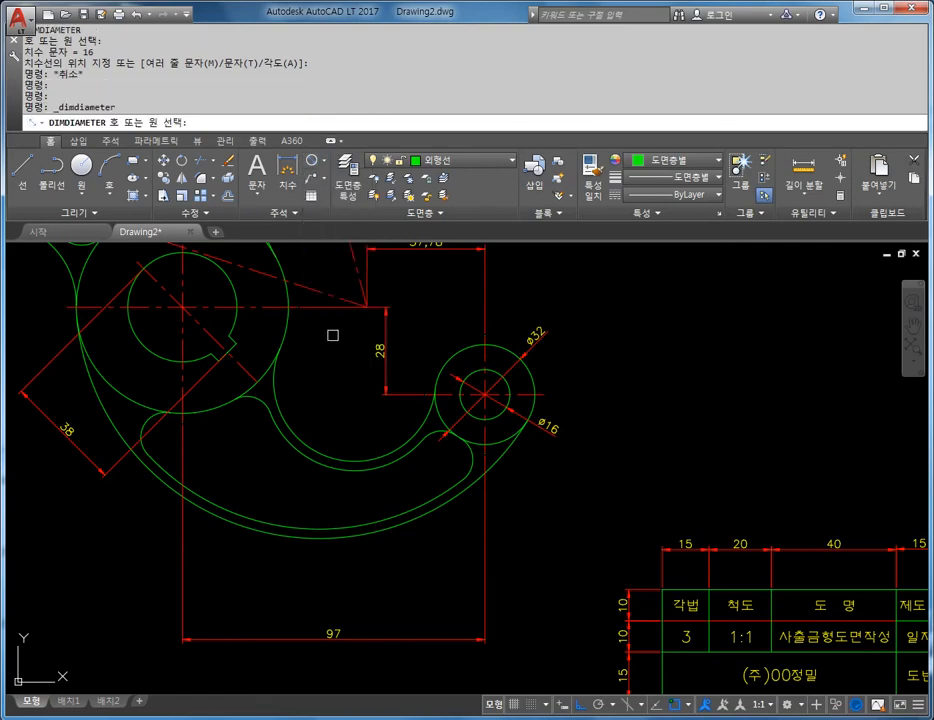
key("Escape")
left_click(312, 161)
Step: Add a radius dimension to the arm's upper concave outline arc, with its text inside the curve
left_click(325, 163)
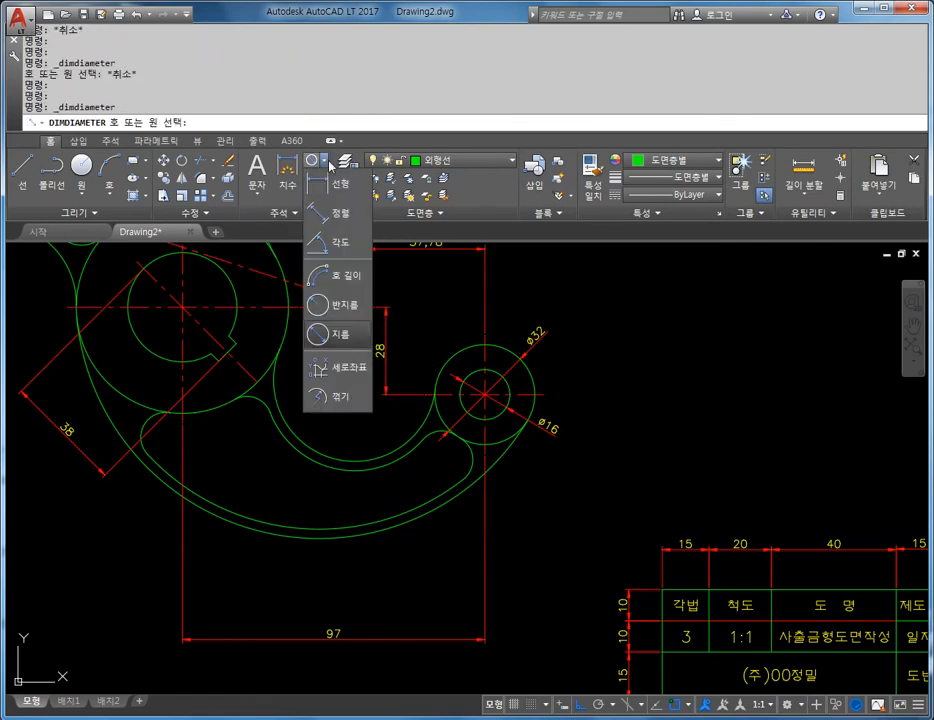
left_click(334, 303)
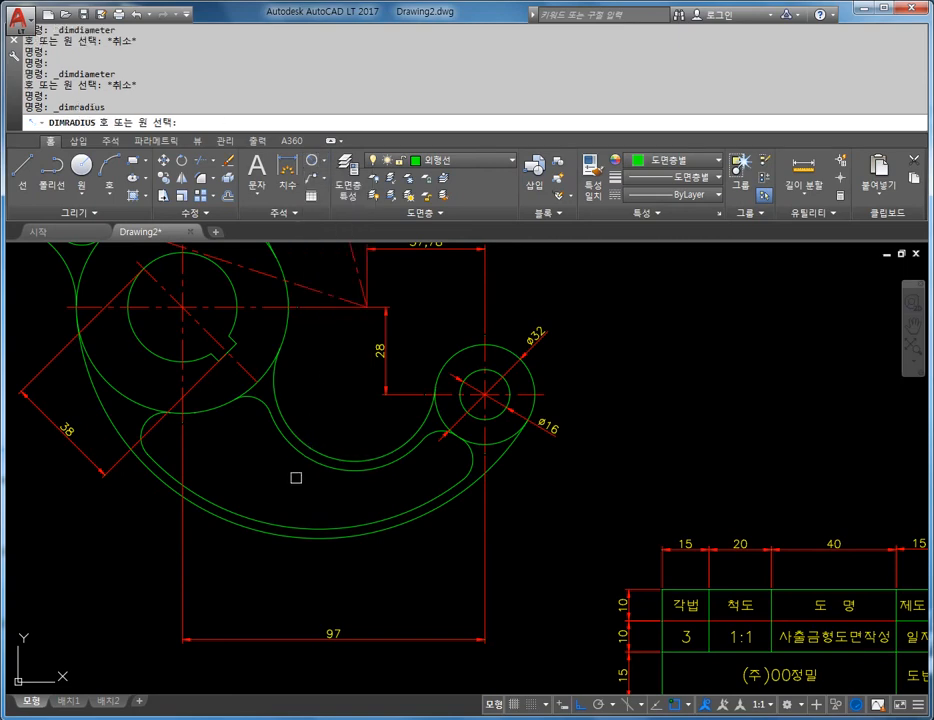
left_click(306, 440)
left_click(312, 411)
Step: Add a radius dimension to the arm's large lower outline arc, with its text inside the arm
key("Return")
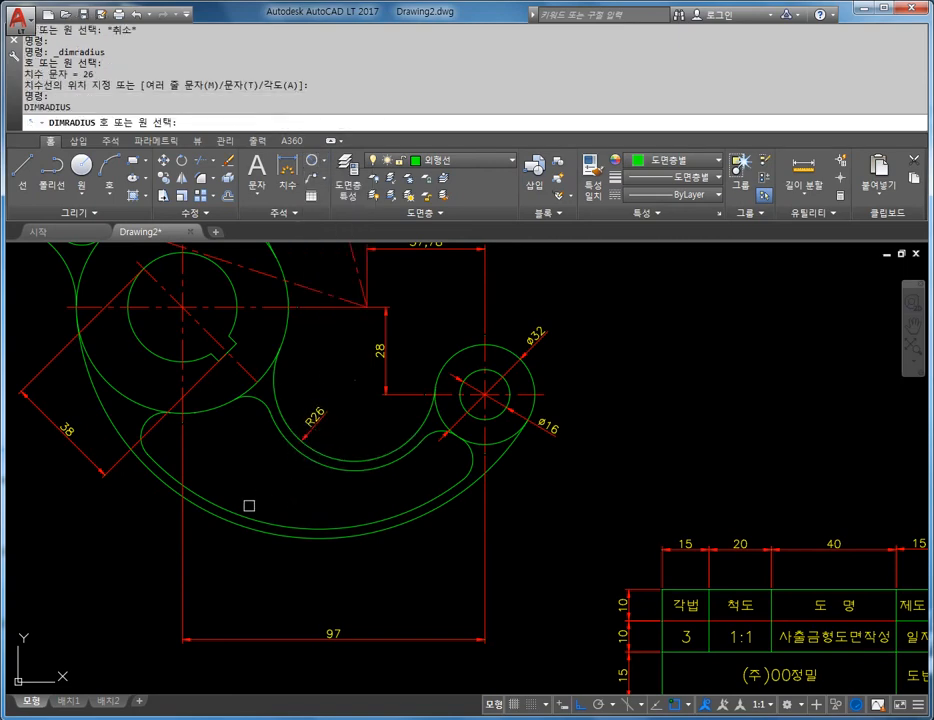
left_click(226, 521)
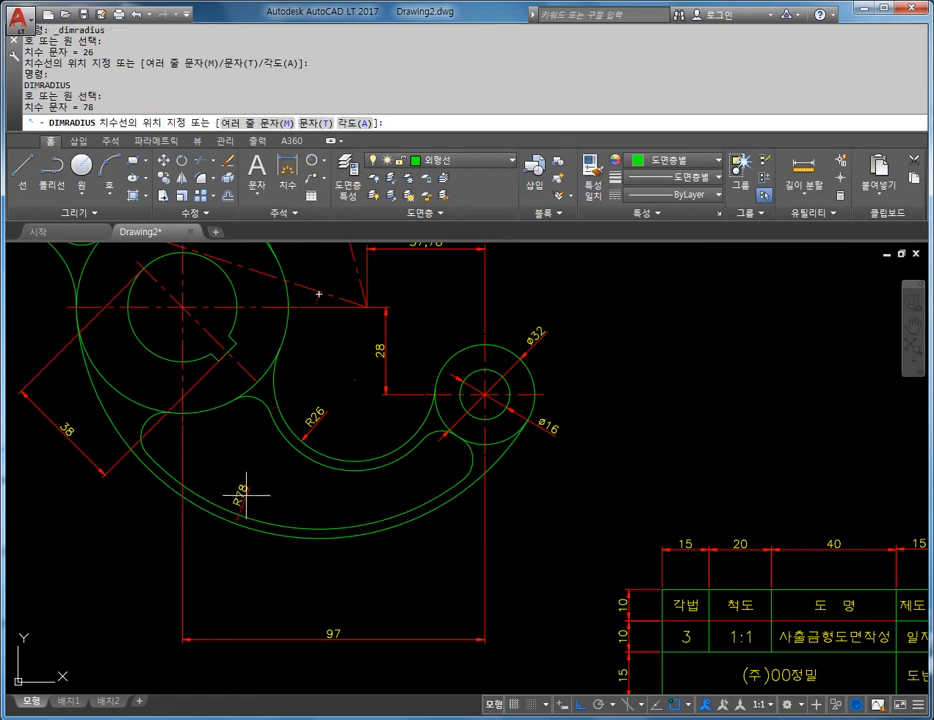
left_click(246, 492)
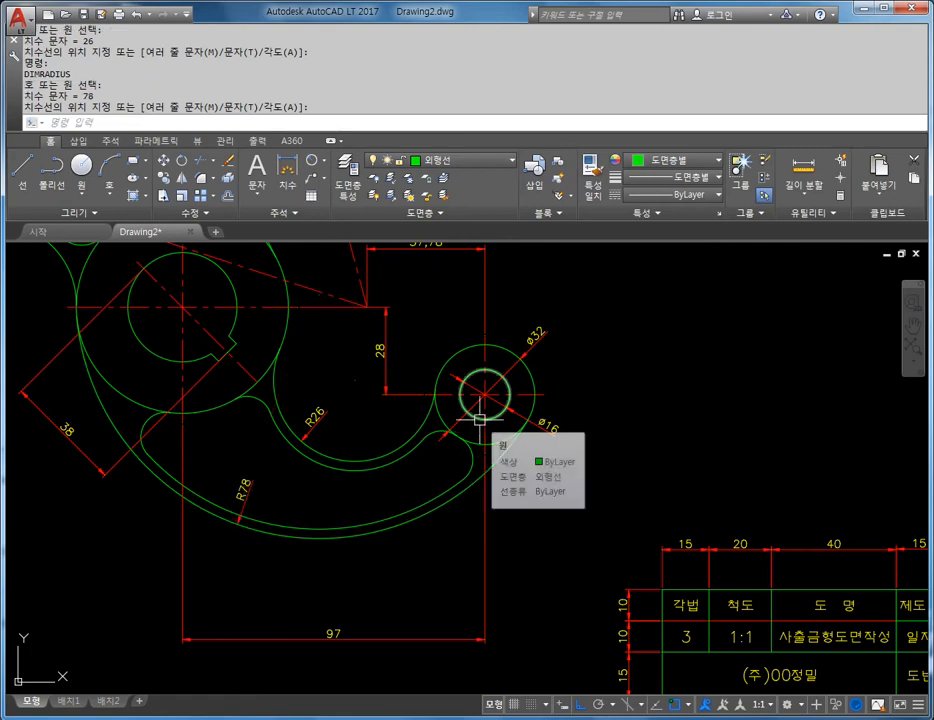
Step: Add a radius dimension to the arm pocket's fillet just below the hub and move its text down into the pocket
middle_click_drag(452, 413, 452, 381)
key("Return")
left_click(264, 376)
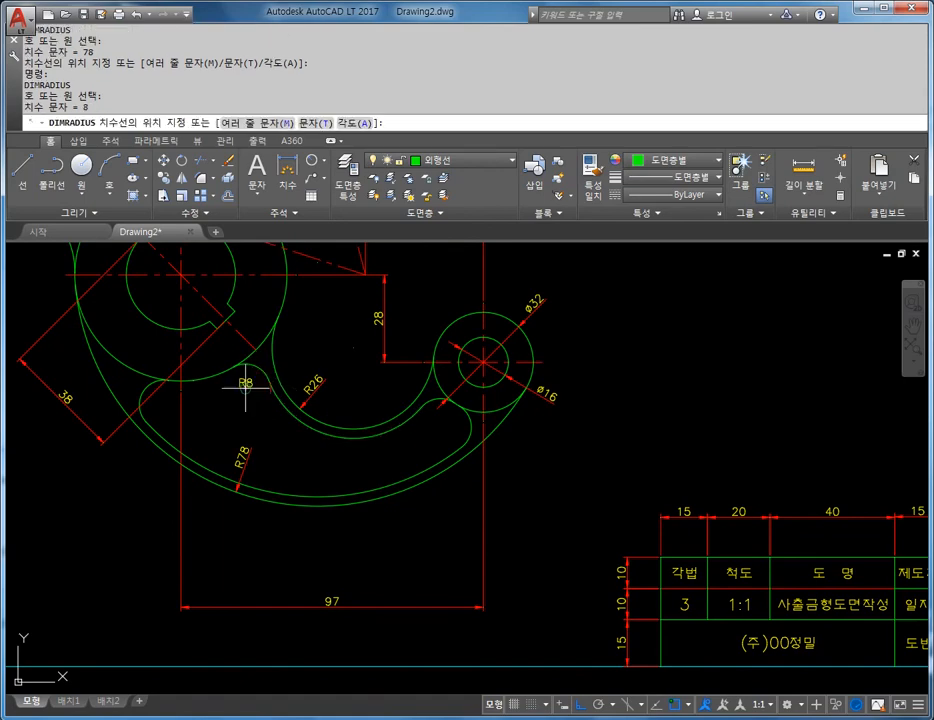
key("Escape")
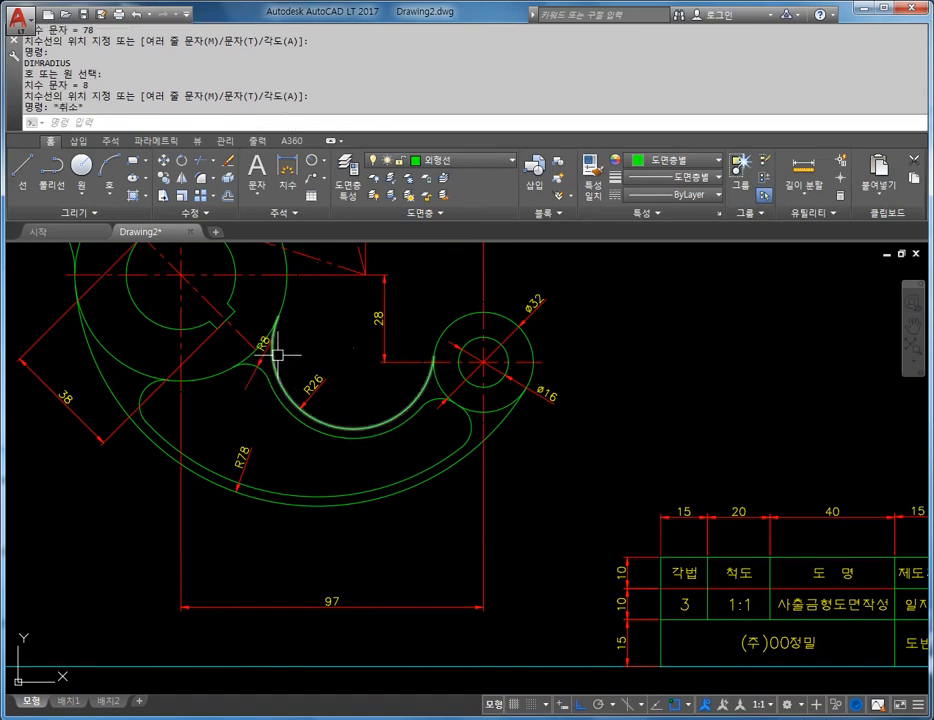
left_click(264, 349)
left_click(264, 342)
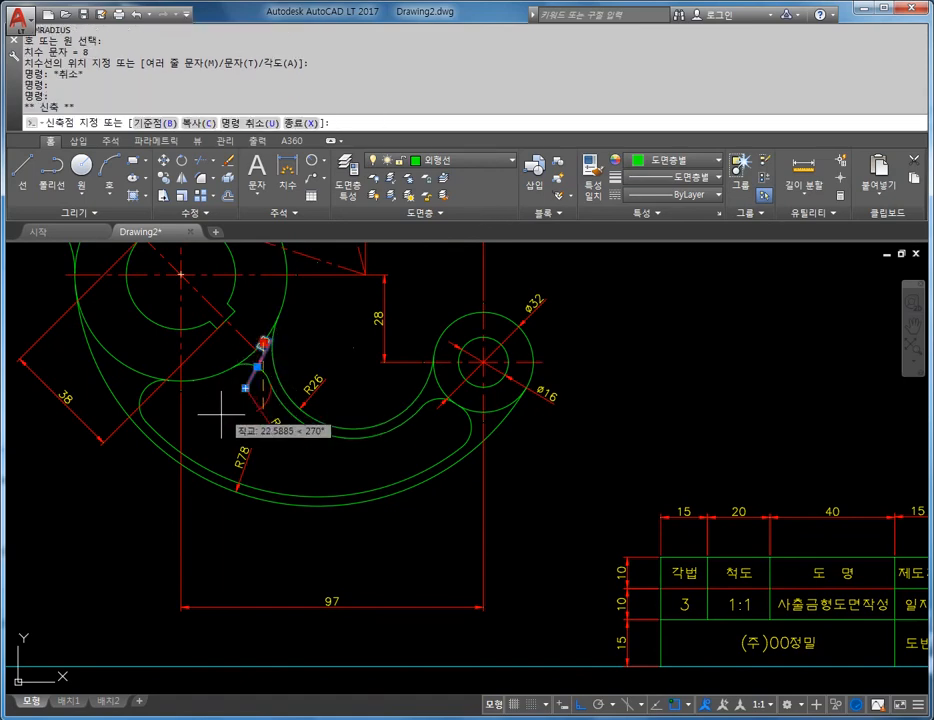
key("Escape")
key("Escape")
Step: Edit the pocket fillet's radius dimension text to read 4-R8
double_click(274, 426)
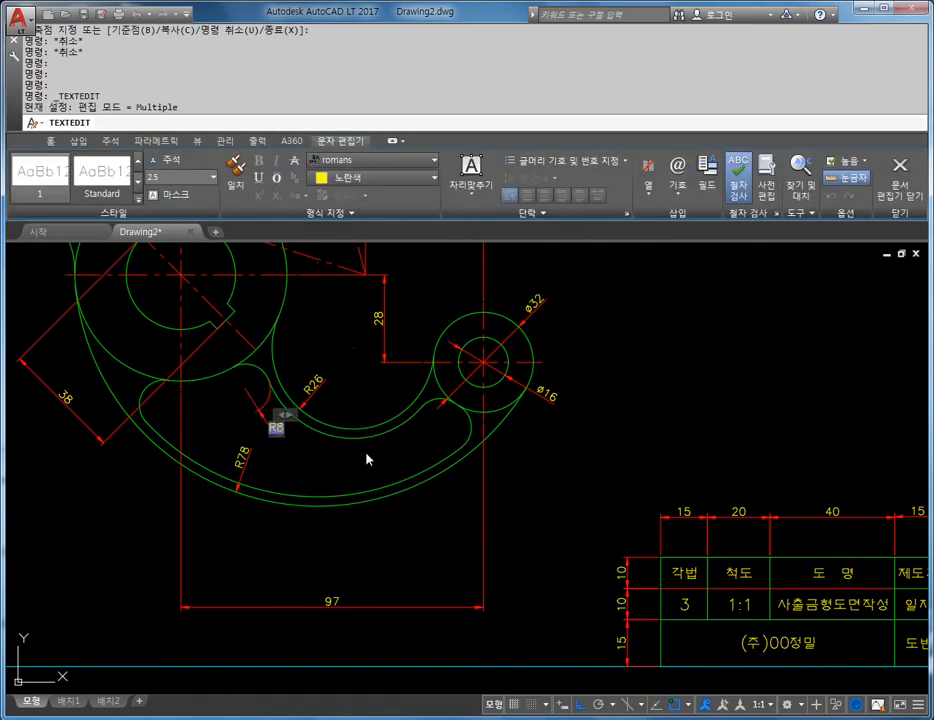
type("3-")
left_click(366, 456)
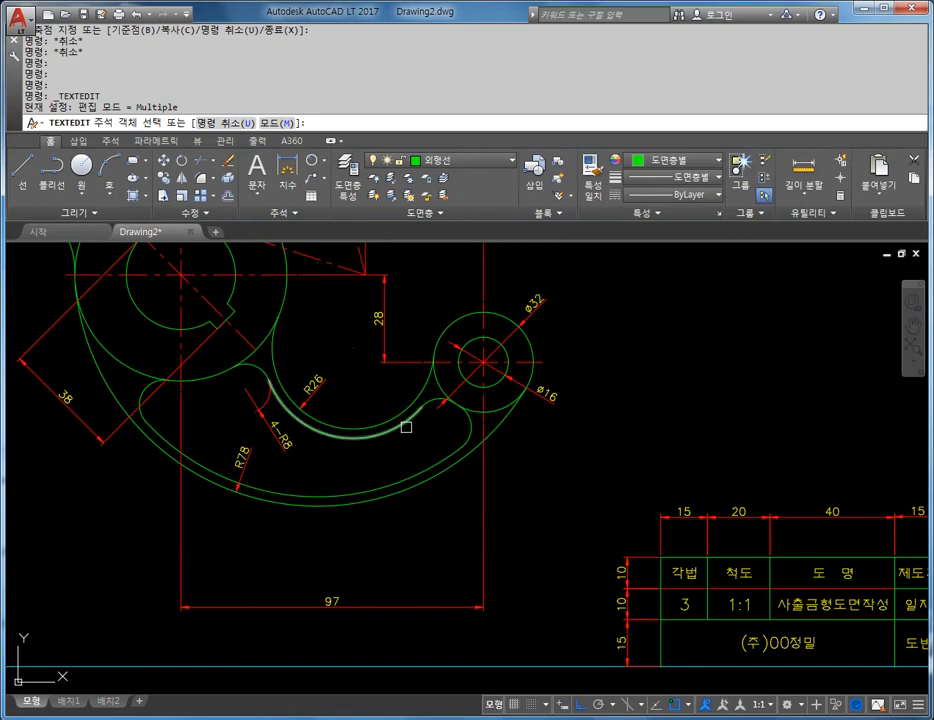
Step: Add an aligned dimension across the keyway's width between its two bottom corners, placed just outside the keyway
middle_click_drag(291, 310, 344, 377)
scroll(324, 312, "up", 2)
middle_click_drag(324, 312, 327, 219)
left_click(327, 162)
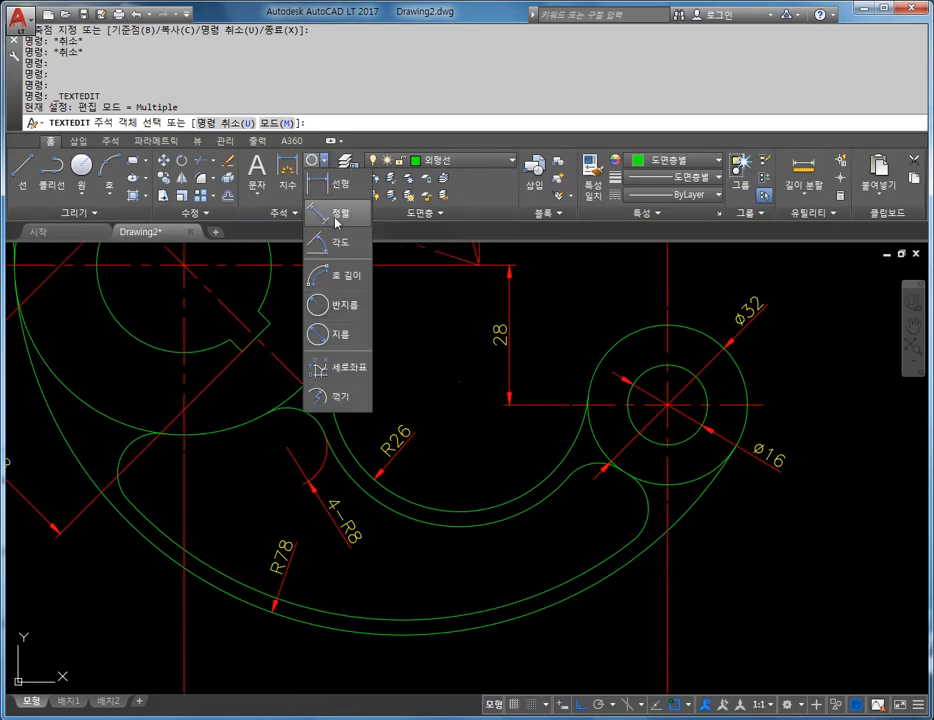
left_click(340, 208)
scroll(272, 333, "up", 2)
left_click(232, 356)
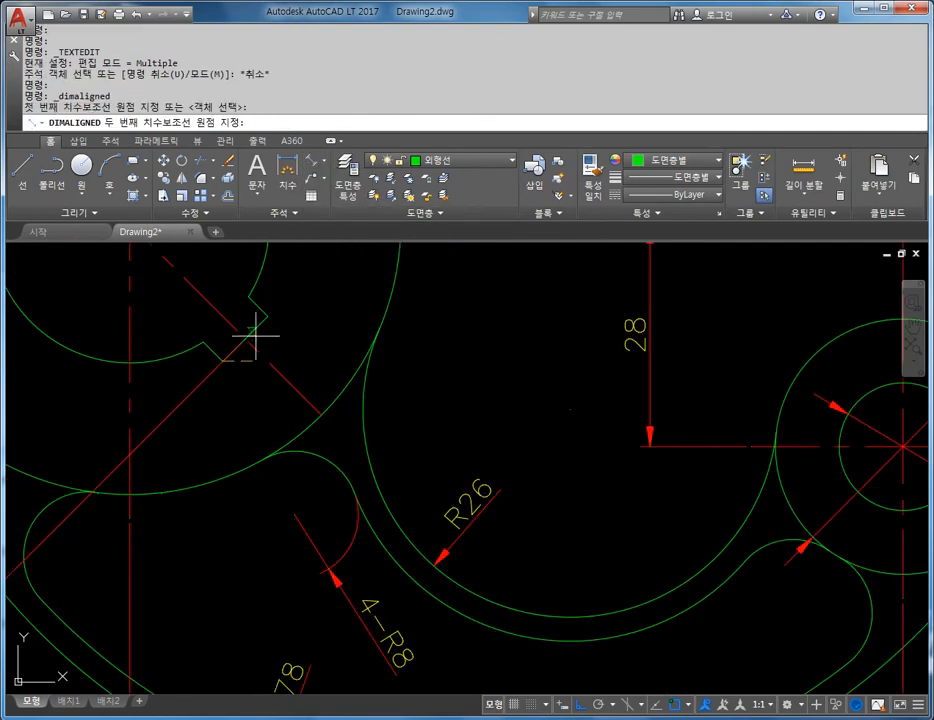
left_click(268, 316)
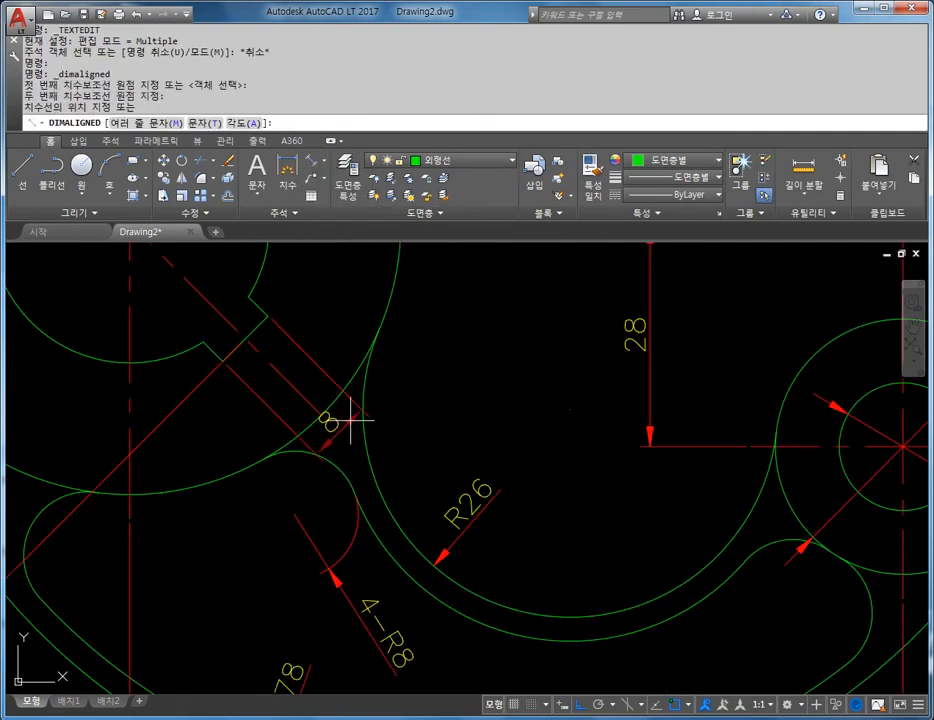
left_click(316, 380)
Step: Add an angular dimension between the hub's diagonal and horizontal centerlines, placed on the upper-left side between bore and outer circle
scroll(360, 355, "down", 3)
scroll(395, 405, "up", 1)
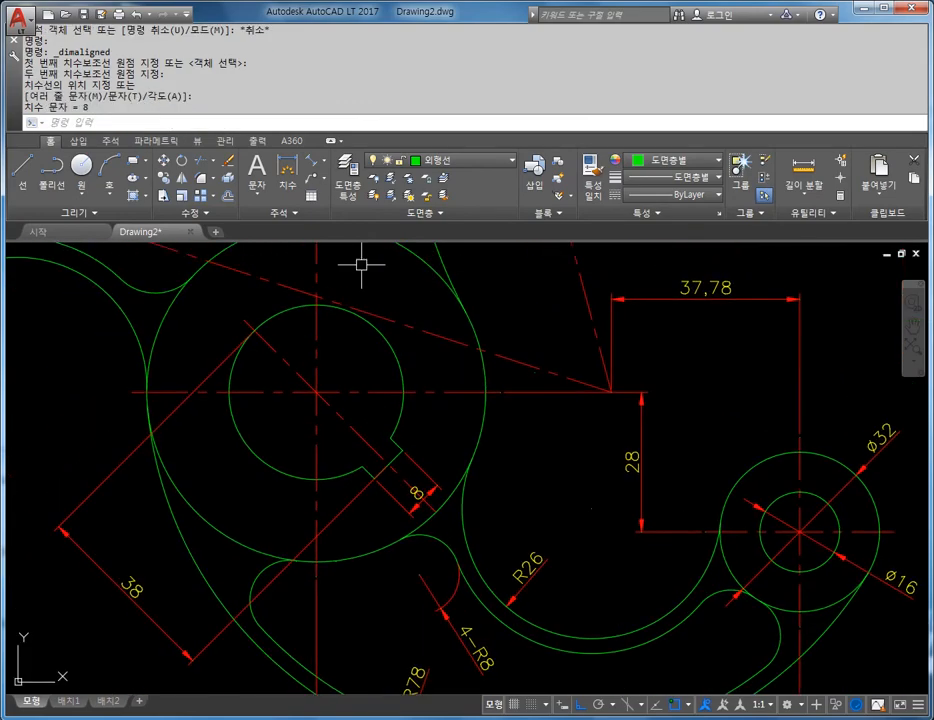
left_click(323, 177)
left_click(336, 246)
left_click(283, 359)
left_click(255, 392)
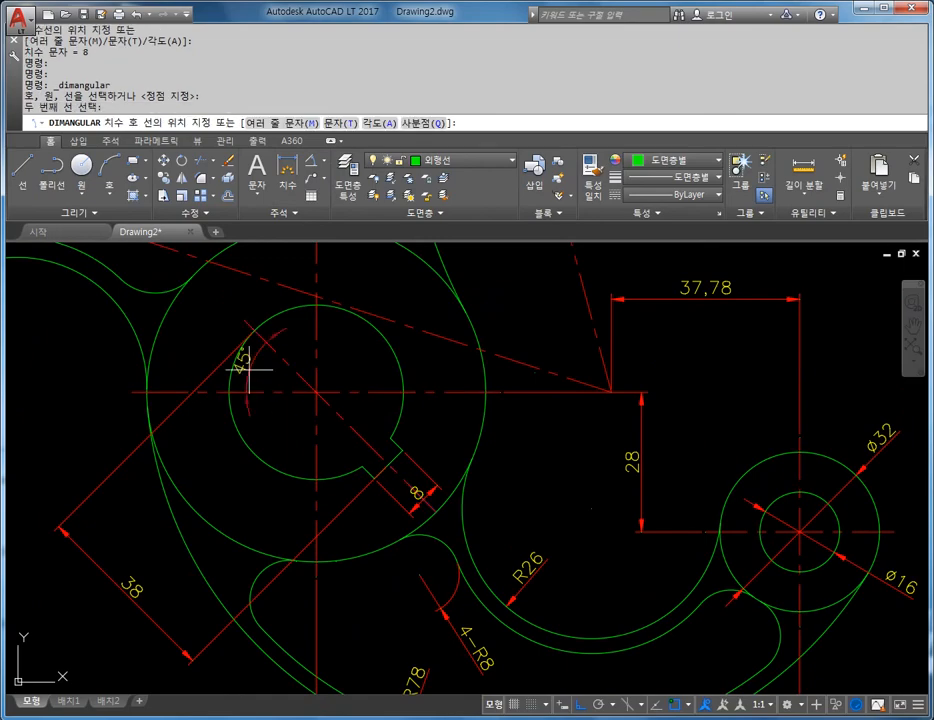
left_click(195, 330)
Step: Add diameter dimensions to the hub's outer circle and its keyed bore, with the bore's text at its lower left
middle_click_drag(455, 299, 400, 327)
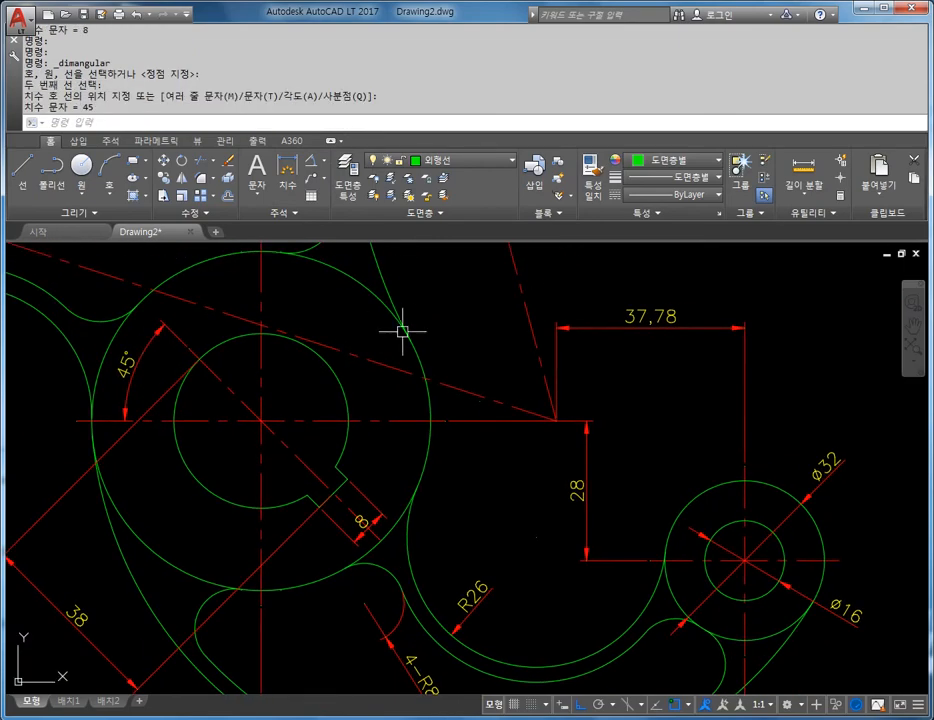
left_click(323, 160)
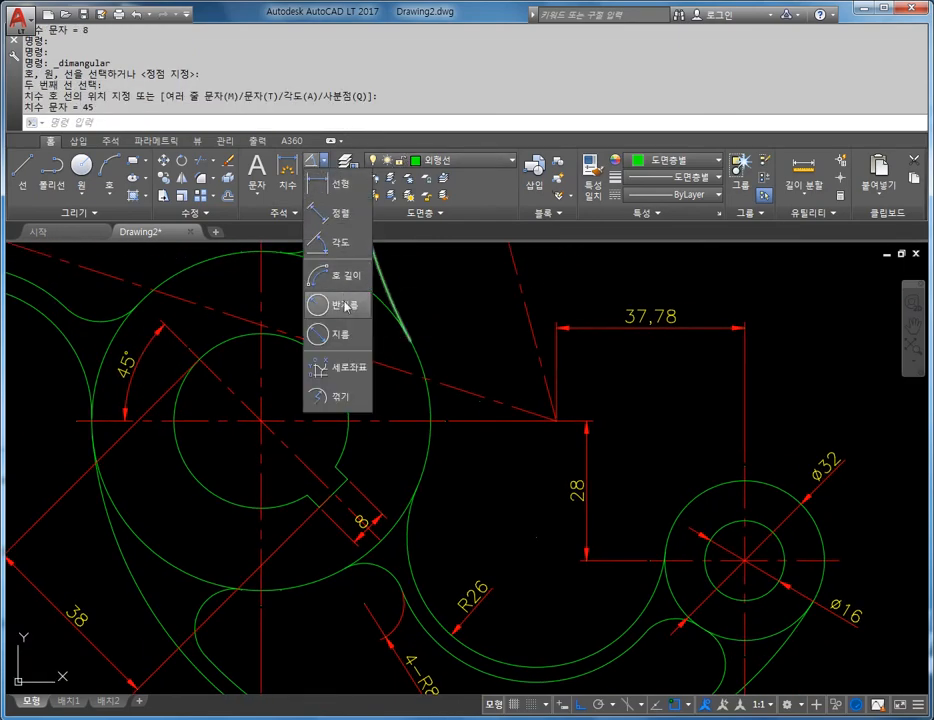
left_click(346, 338)
left_click(423, 354)
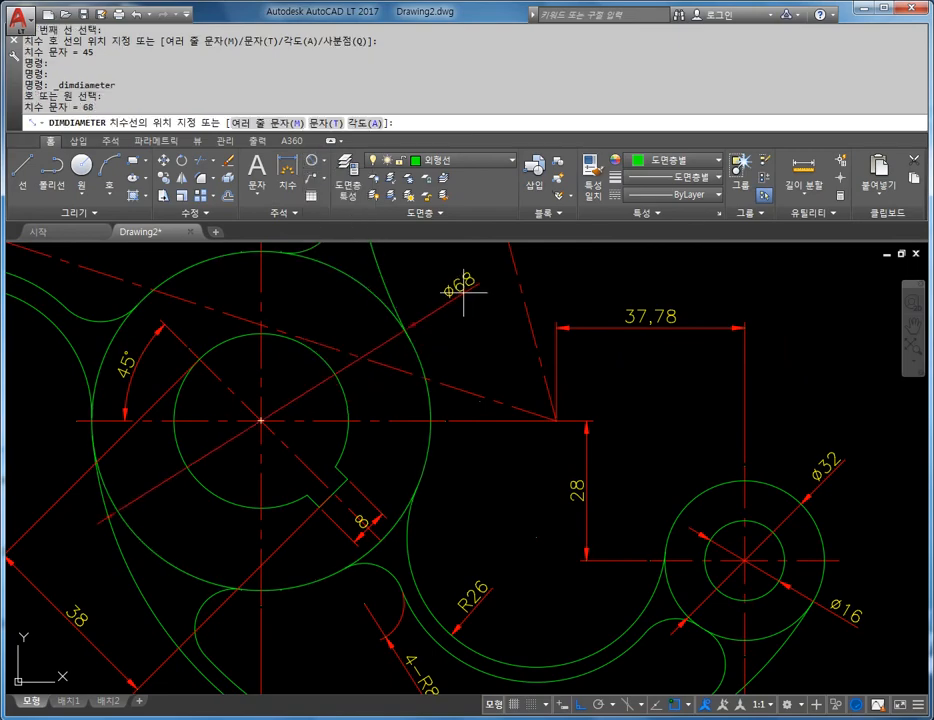
left_click(462, 292)
key("Return")
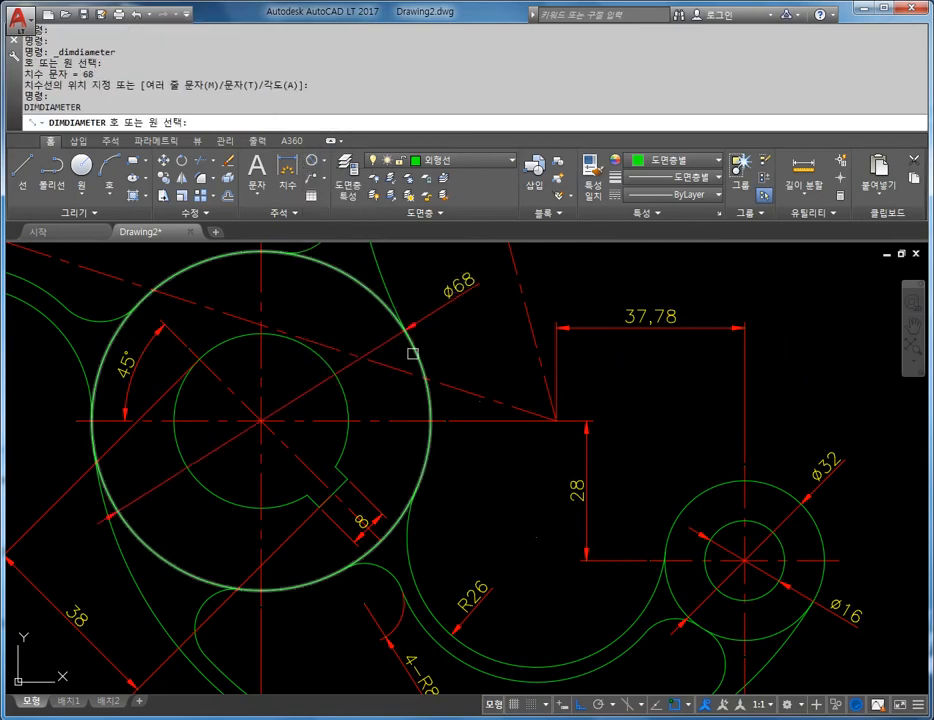
left_click(214, 489)
left_click(185, 519)
Step: Add an aligned dimension for the wall thickness between the arm's upper concave outline and the pocket's upper edge
scroll(434, 398, "down", 2)
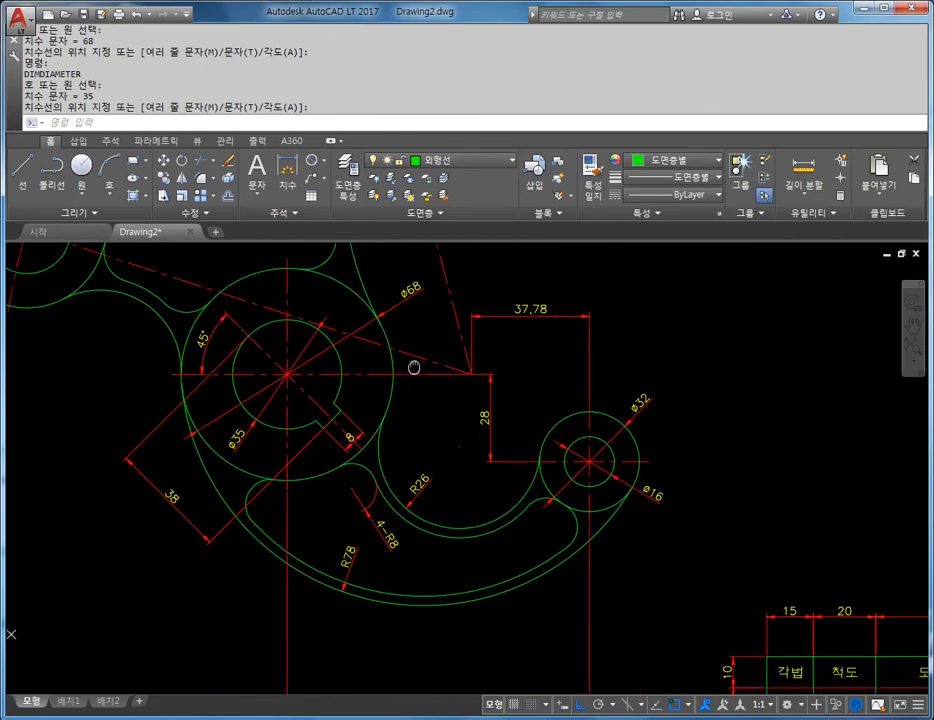
left_click(638, 500)
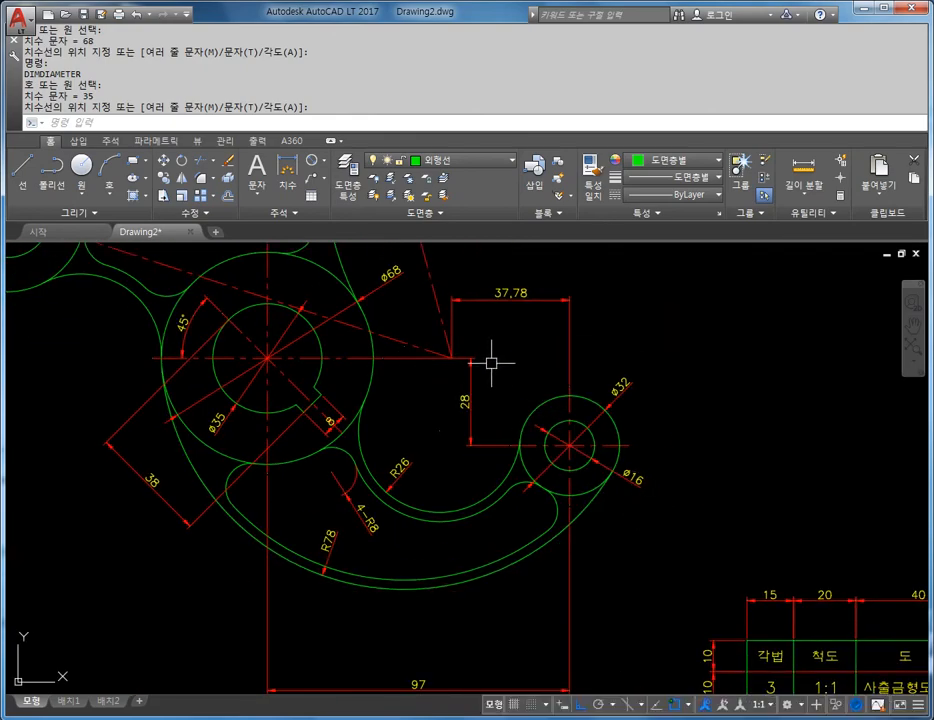
middle_click_drag(375, 415, 325, 259)
scroll(365, 335, "up", 2)
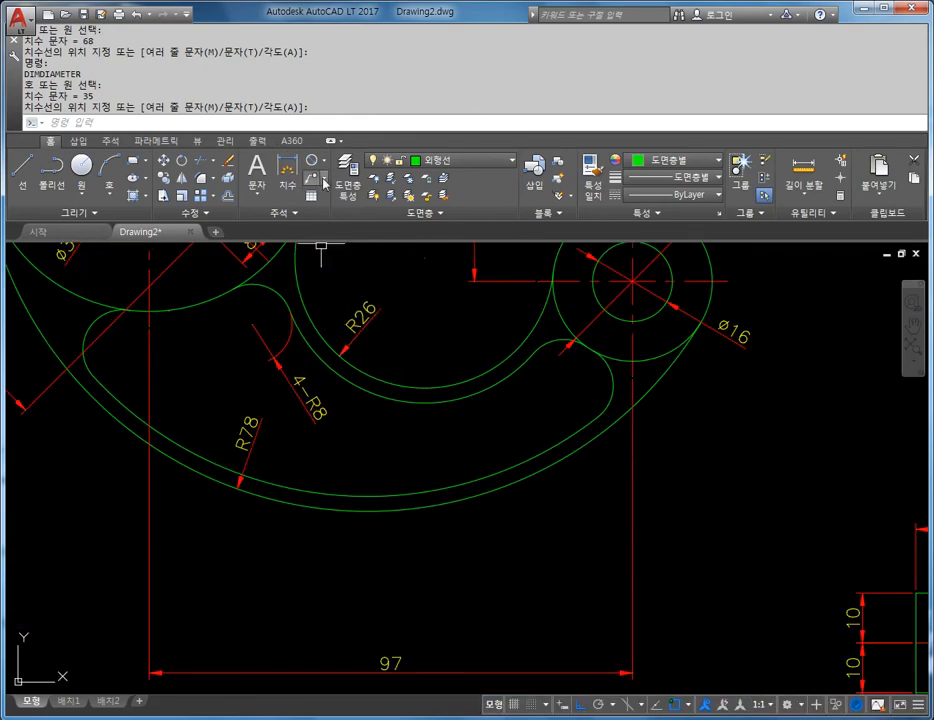
left_click(324, 161)
left_click(323, 215)
scroll(414, 422, "up", 2)
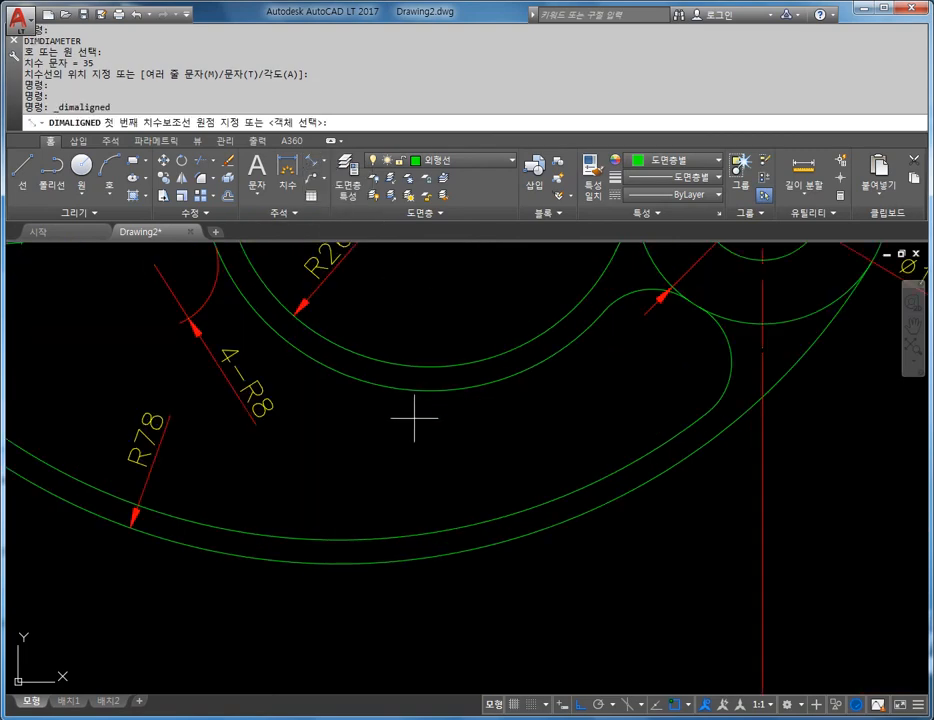
left_click(346, 350)
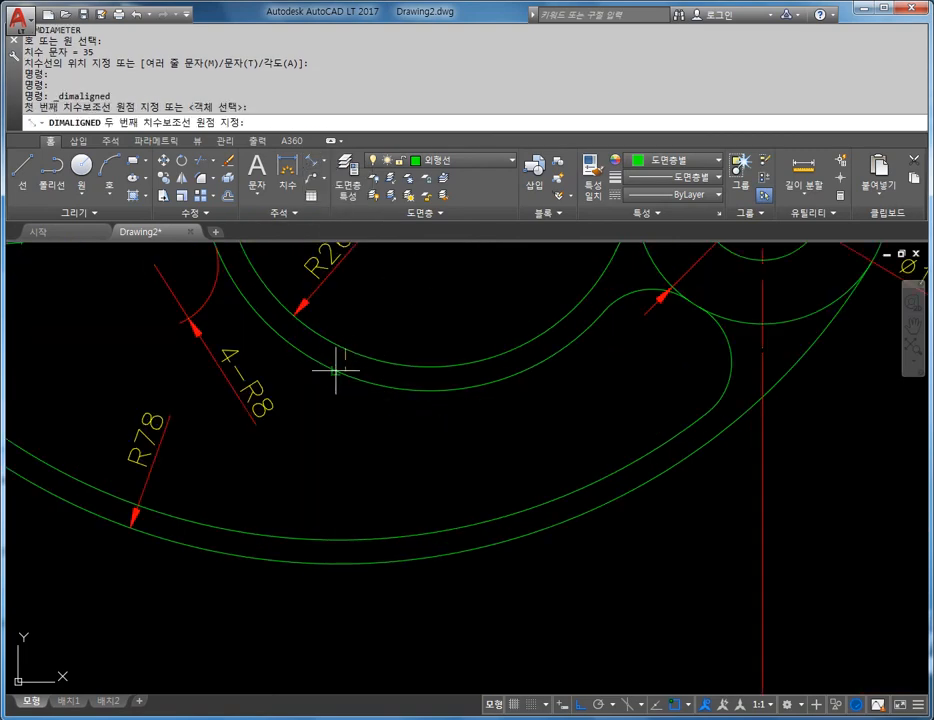
left_click(334, 372)
left_click(384, 400)
Step: Add an aligned dimension for the wall thickness between the pocket's lower edge and the arm's lower outline arc
key("Return")
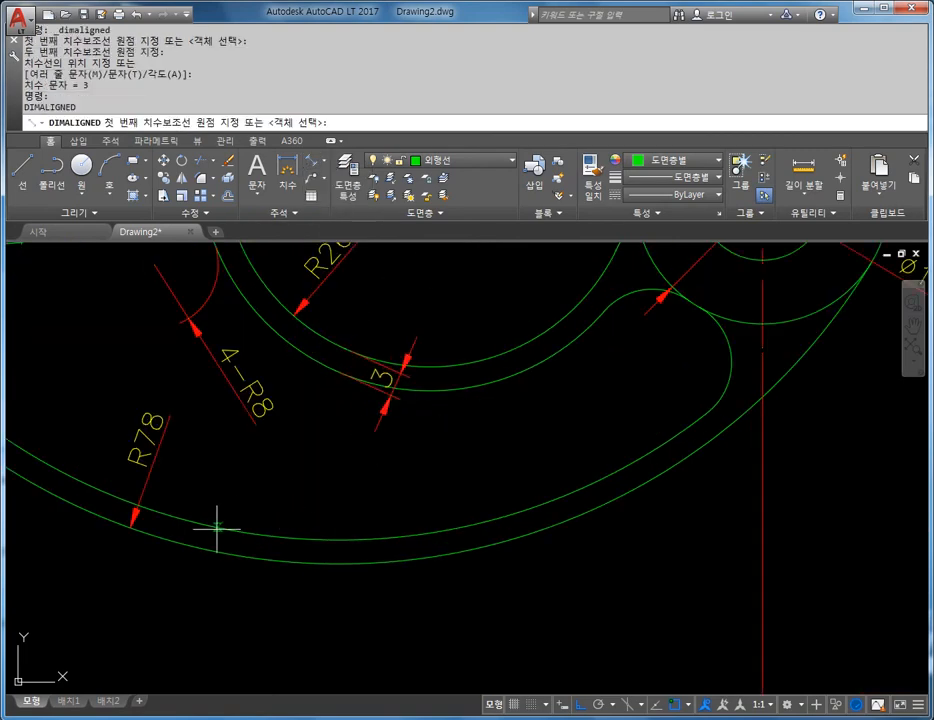
left_click(204, 526)
left_click(198, 549)
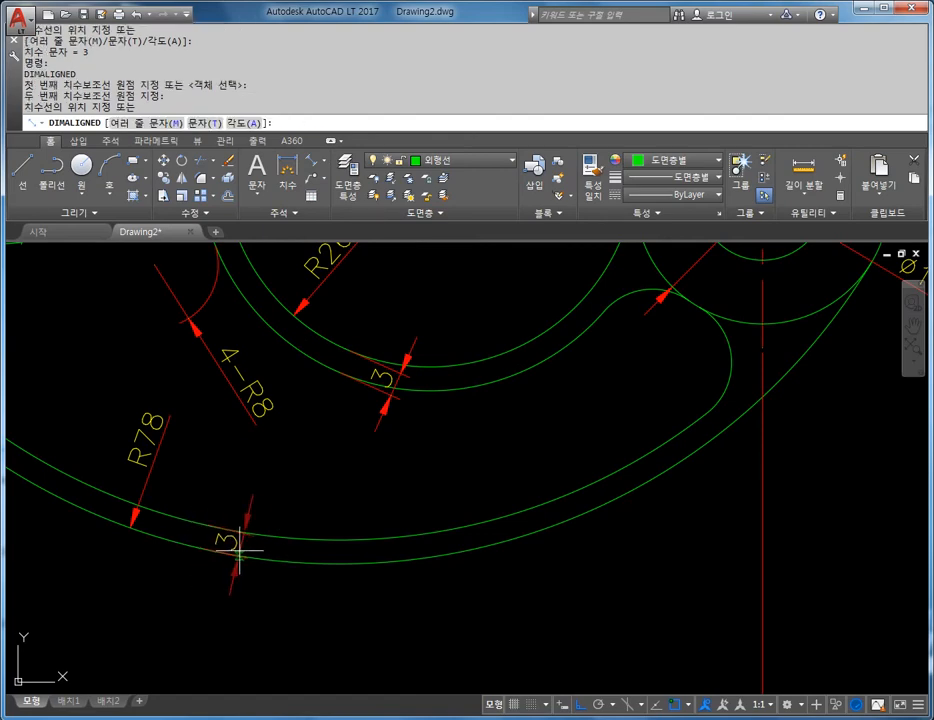
left_click(246, 555)
Step: Add an angular dimension between the two radial centerlines at the ends of the curved slot, placed outside the slot's outer arc
scroll(414, 547, "down", 3)
middle_click_drag(414, 546, 415, 491)
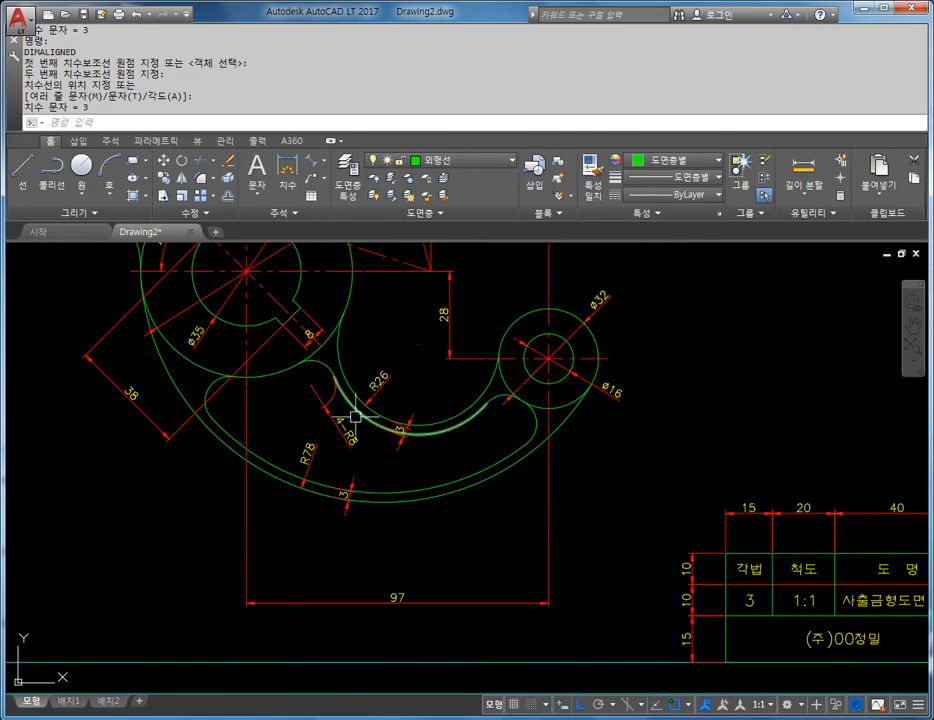
scroll(484, 470, "down", 2)
scroll(497, 450, "down", 2)
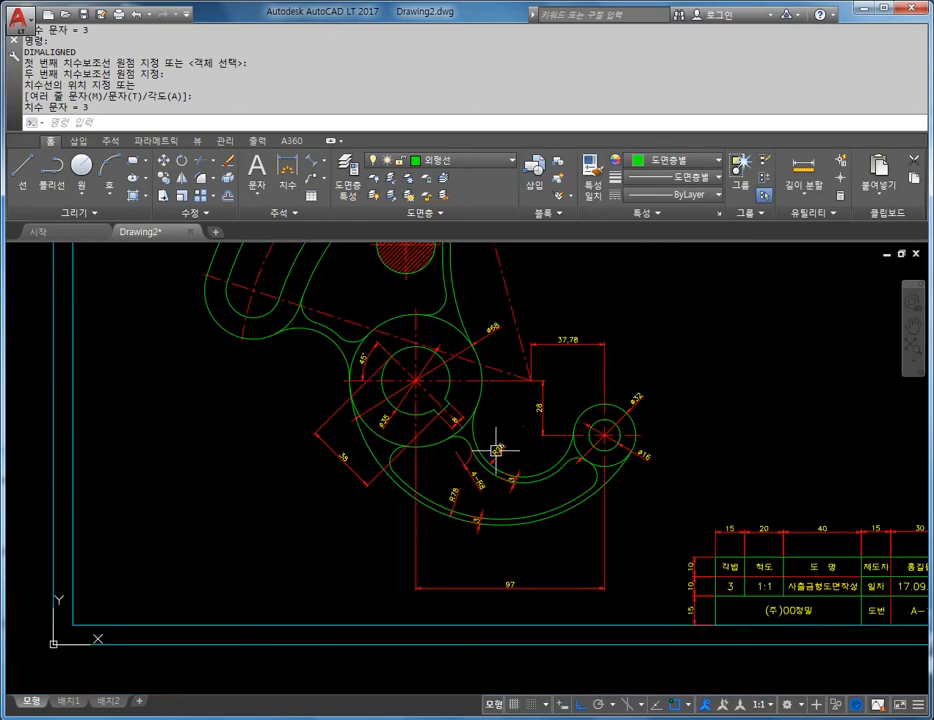
middle_click_drag(502, 382, 455, 498)
mouse_move(408, 402)
middle_mouse_down()
mouse_move(427, 463)
mouse_move(417, 432)
mouse_move(454, 425)
middle_mouse_up()
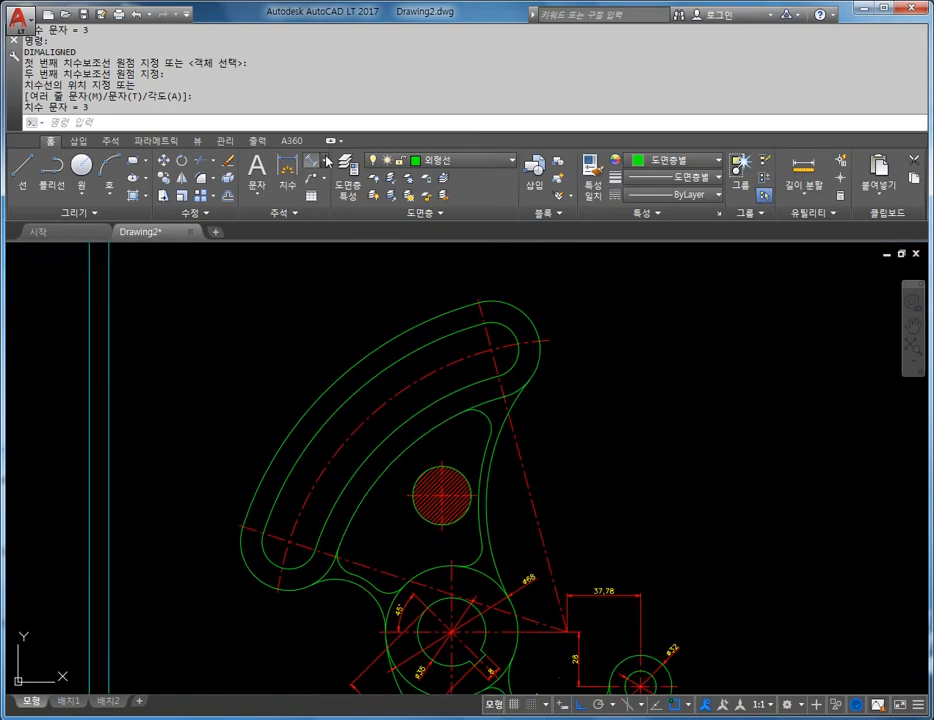
left_click(322, 161)
left_click(340, 243)
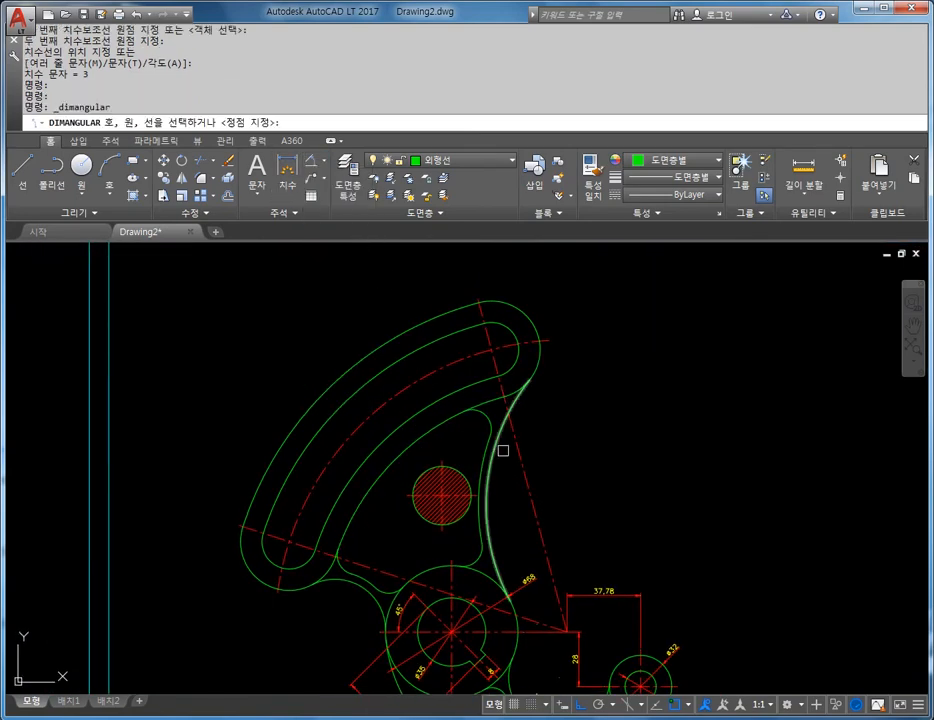
left_click(484, 340)
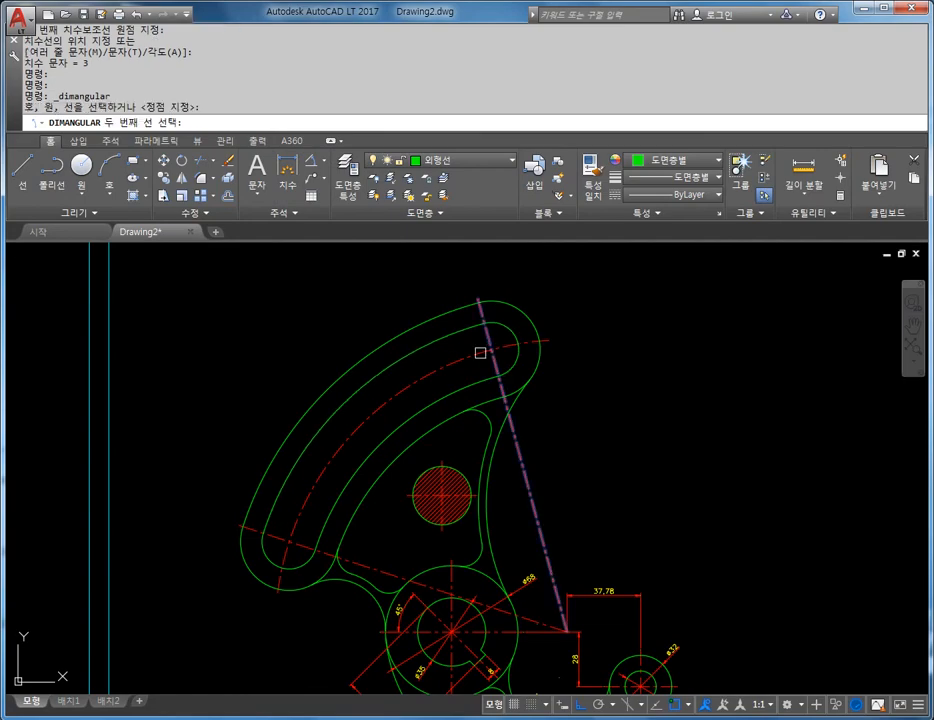
left_click(304, 544)
left_click(252, 427)
Step: Move the curved slot's angular dimension line inward, closer to the lever's outer arc
scroll(252, 427, "down", 5)
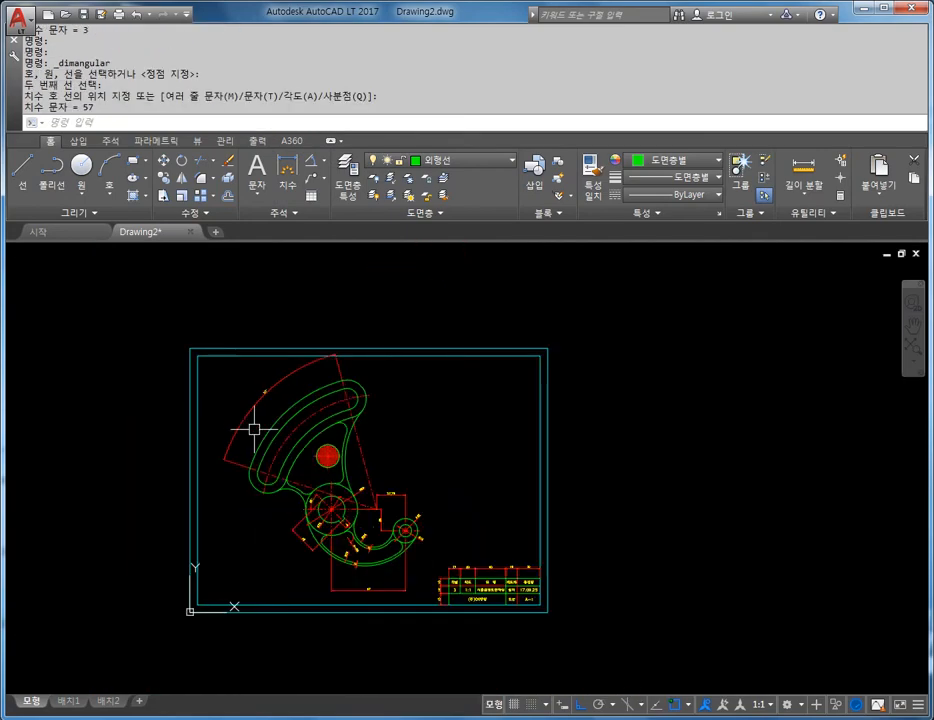
scroll(256, 427, "up", 4)
key("Escape")
scroll(327, 359, "up", 3)
left_click(355, 319)
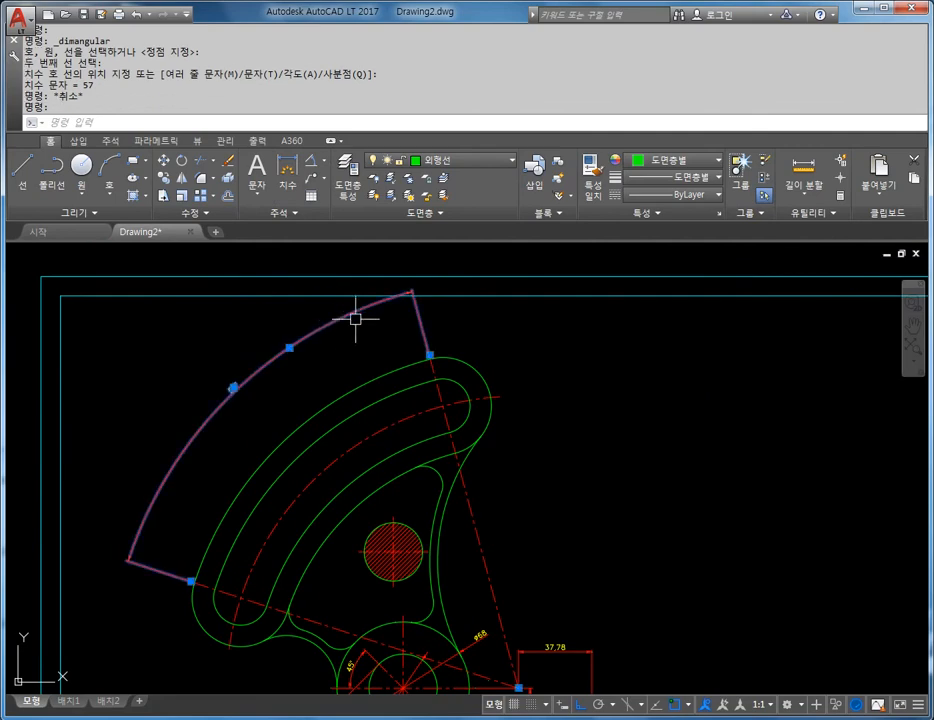
left_click(289, 348)
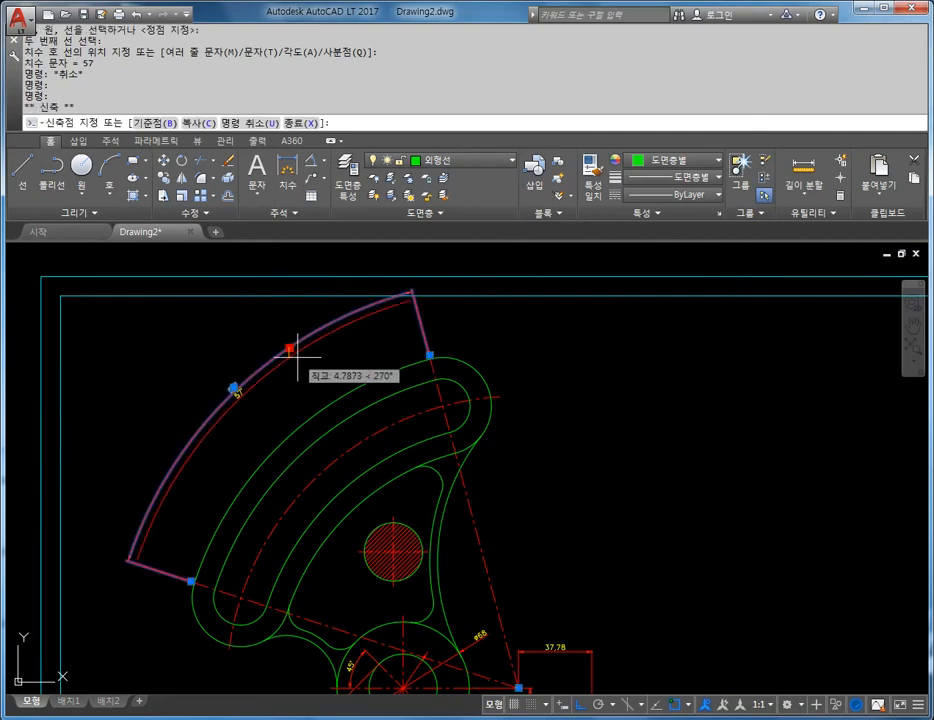
left_click(305, 372)
key("Escape")
Step: Add an angular dimension between the slot's lower radial centerline and the hub's horizontal centerline, continuing from the slot angle dimension's lower end
middle_click_drag(290, 486, 309, 372)
key("space")
left_click(337, 508)
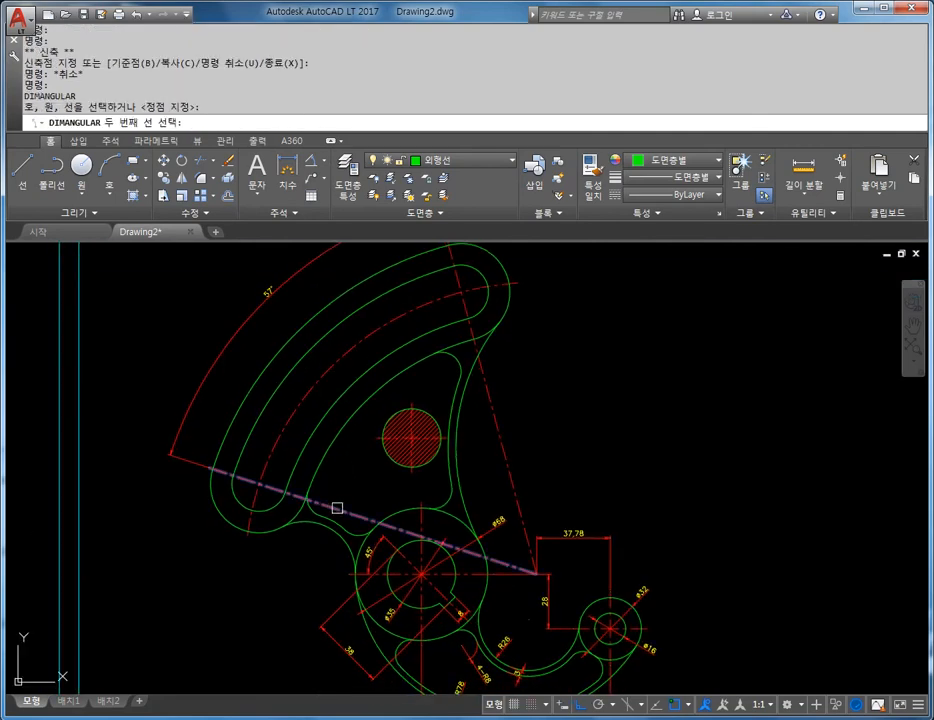
left_click(361, 573)
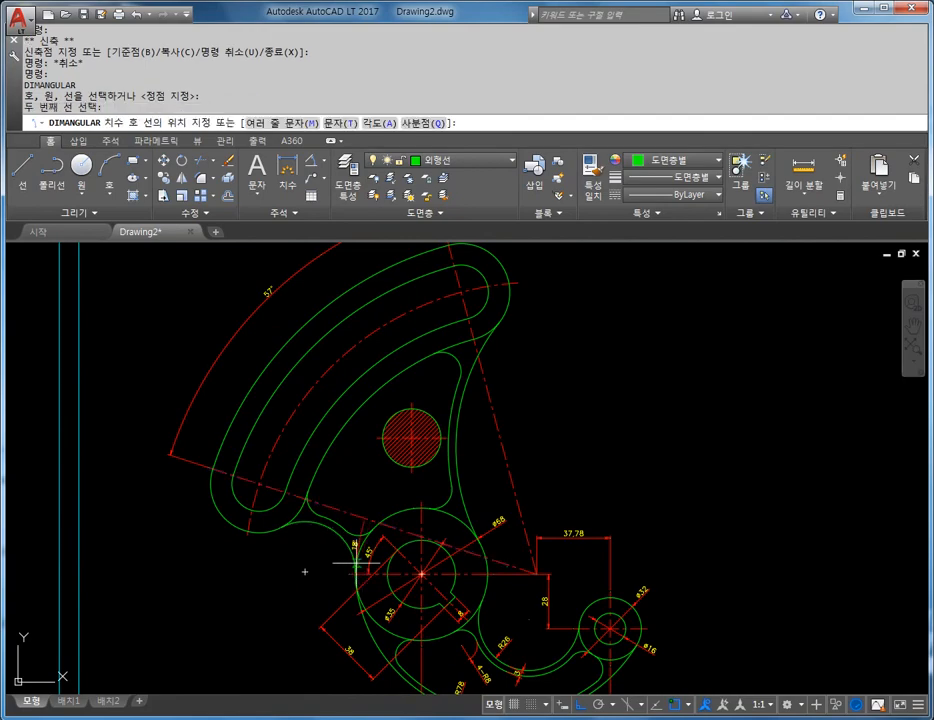
left_click(171, 458)
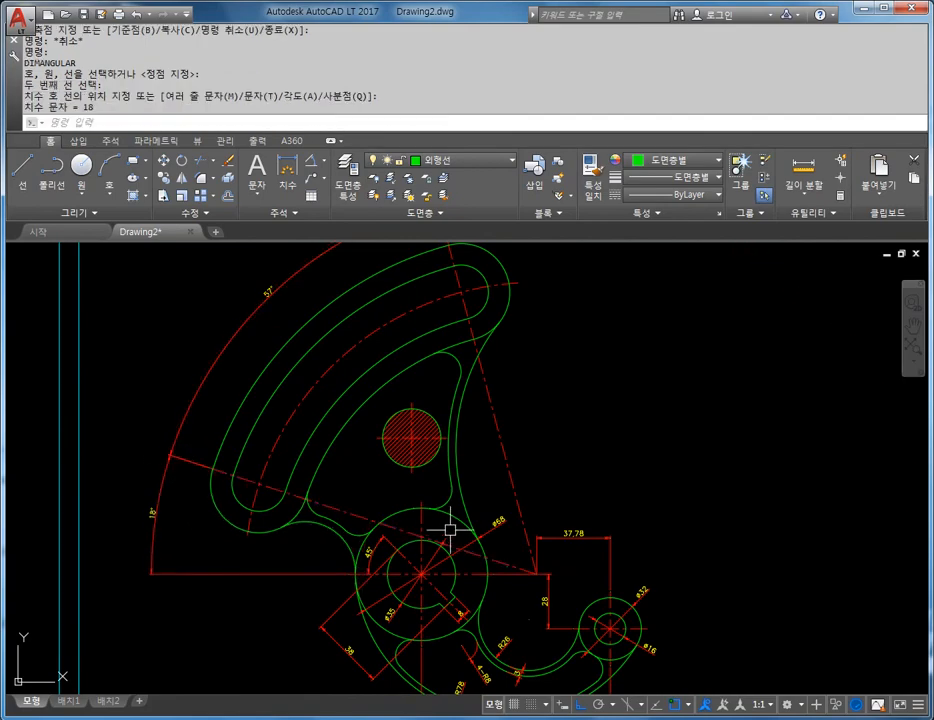
Step: Add radius dimensions to the upper end's outer rounded arc and to the curved slot's inner end arc, placing both texts outside the outline
scroll(205, 375, "down", 2)
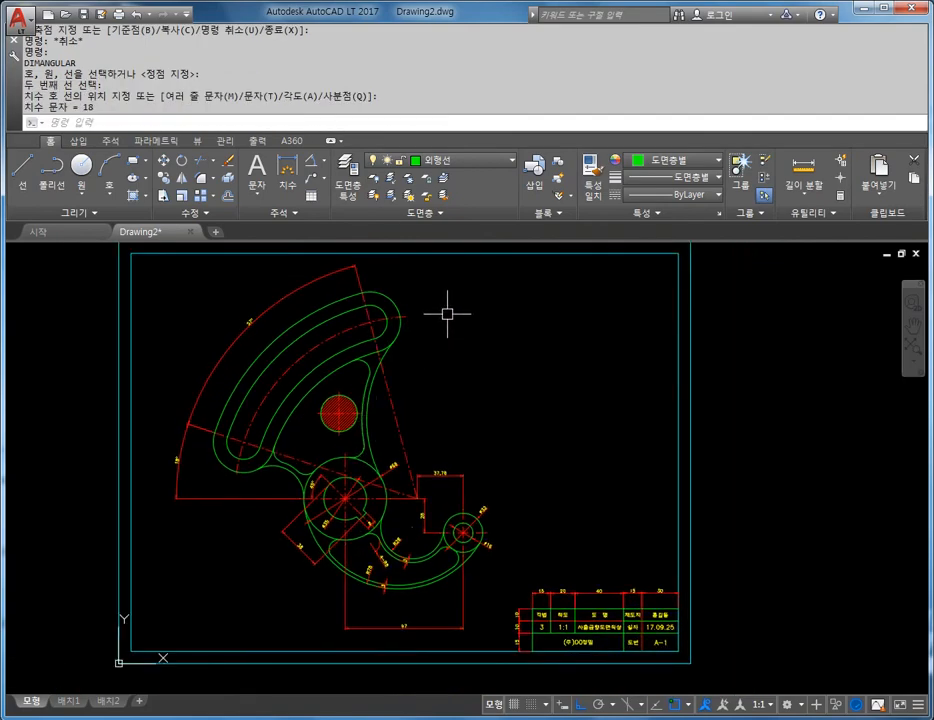
scroll(440, 315, "up", 2)
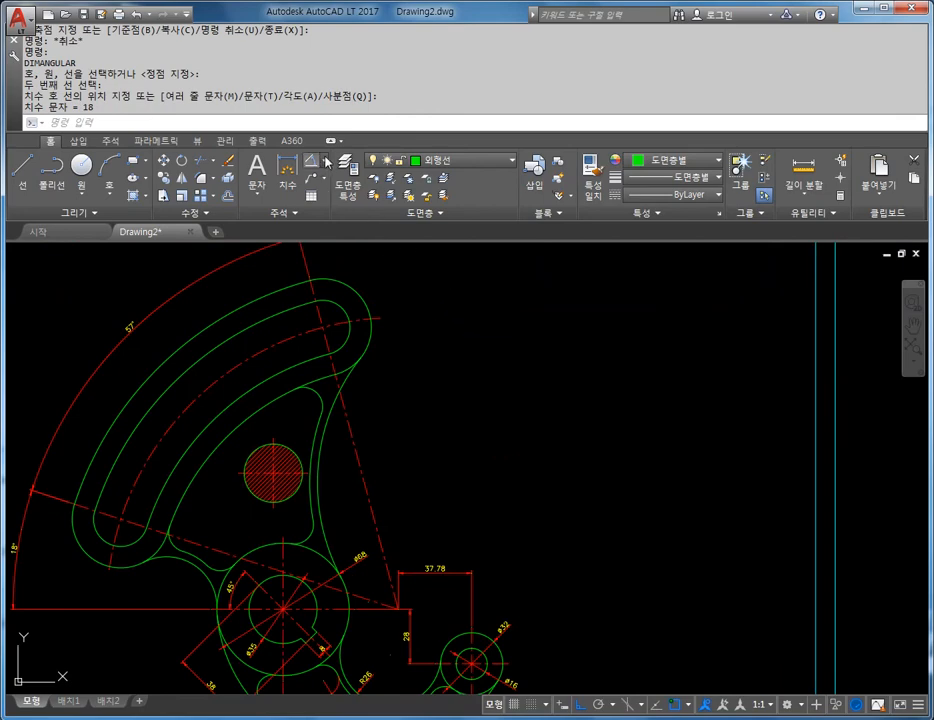
left_click(327, 162)
left_click(320, 338)
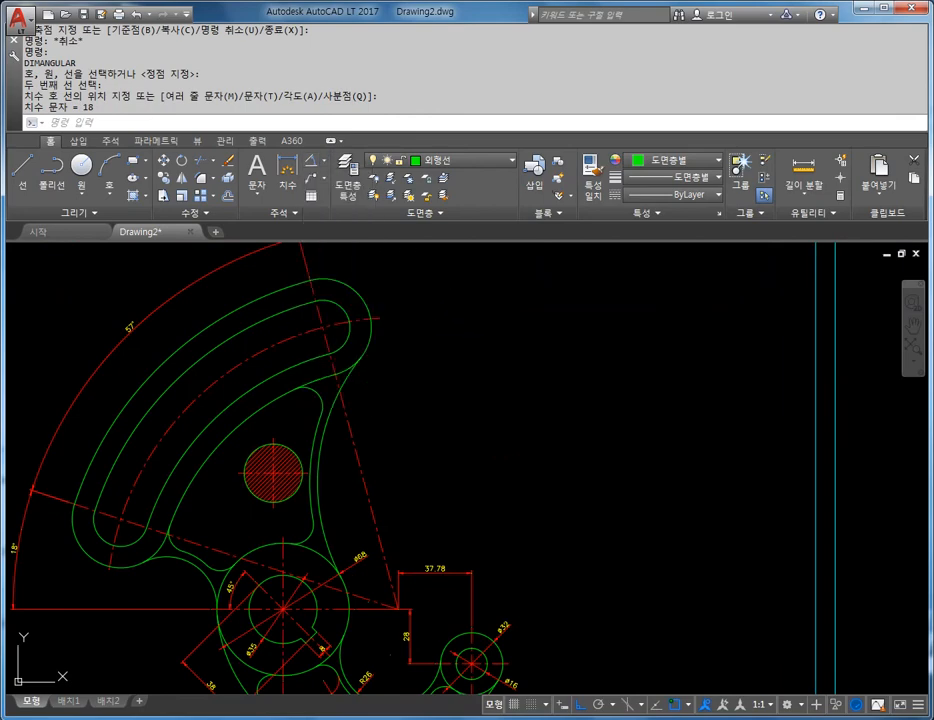
left_click(369, 292)
left_click(392, 270)
key("Return")
left_click(334, 317)
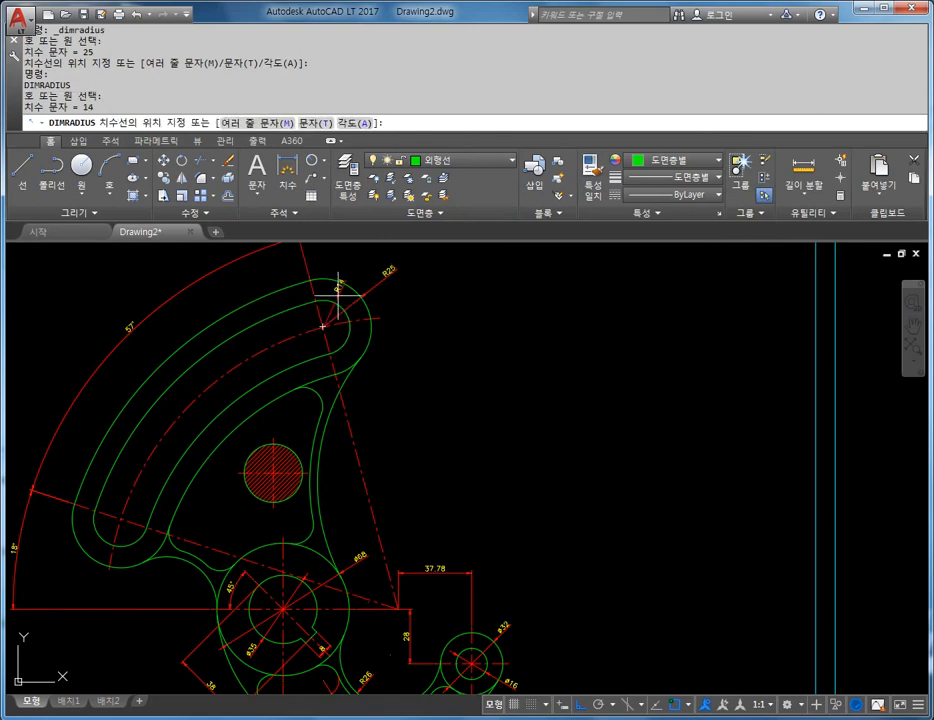
left_click(354, 262)
Step: Add a radius dimension to the curved slot's centerline arc, placed beside the lever's upper end
key("Return")
left_click(357, 351)
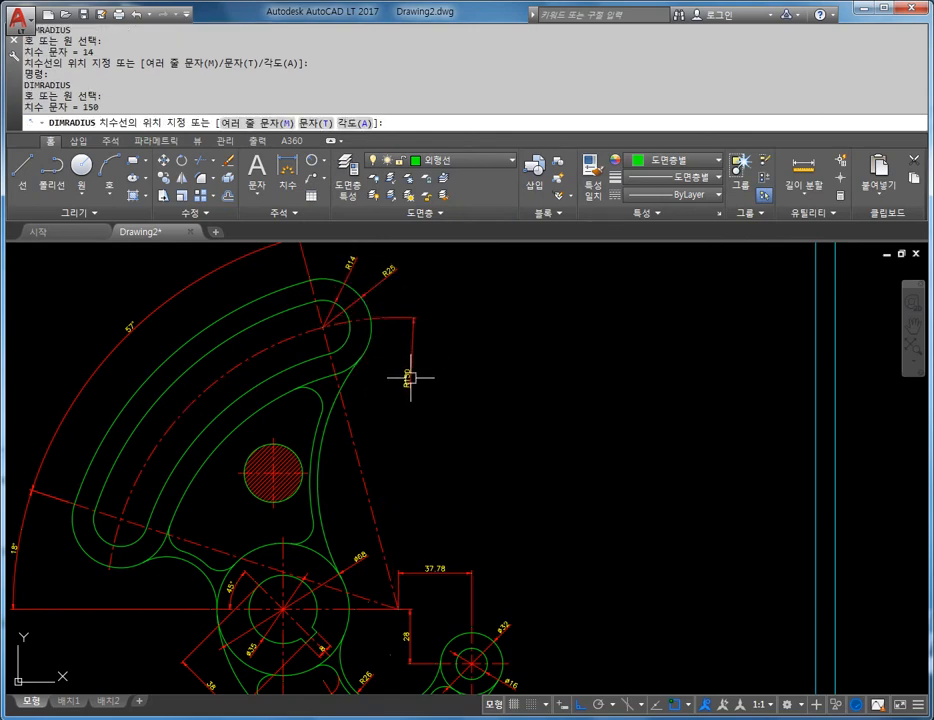
left_click(408, 379)
Step: Add a radius dimension to the concave outline arc joining the slot's lower end to the hub circle
middle_click_drag(313, 381, 355, 308)
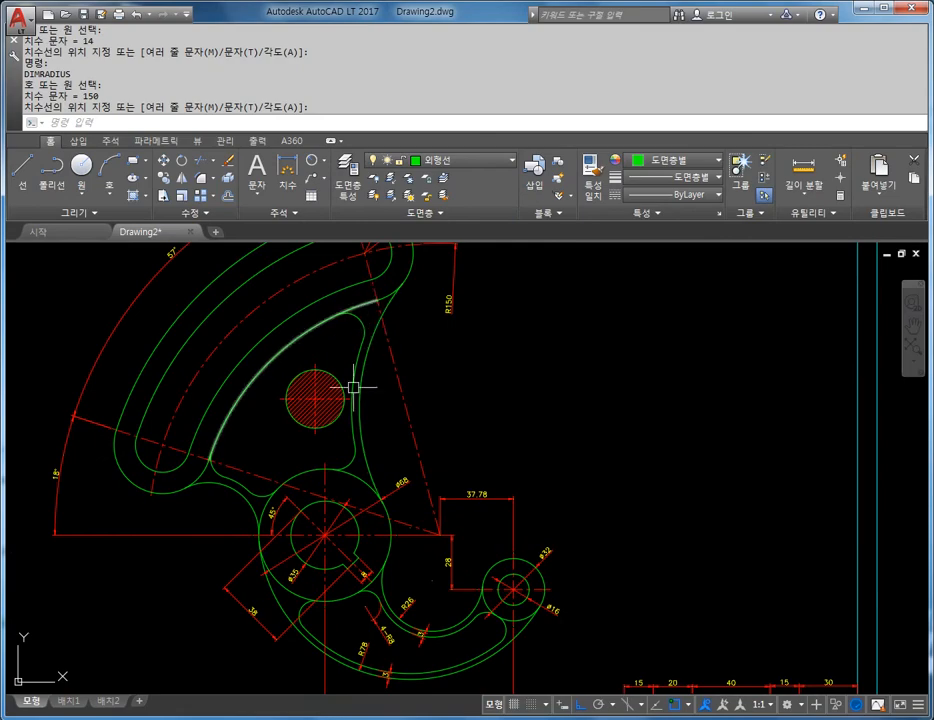
key("Return")
scroll(240, 454, "up", 4)
left_click(202, 521)
left_click(208, 527)
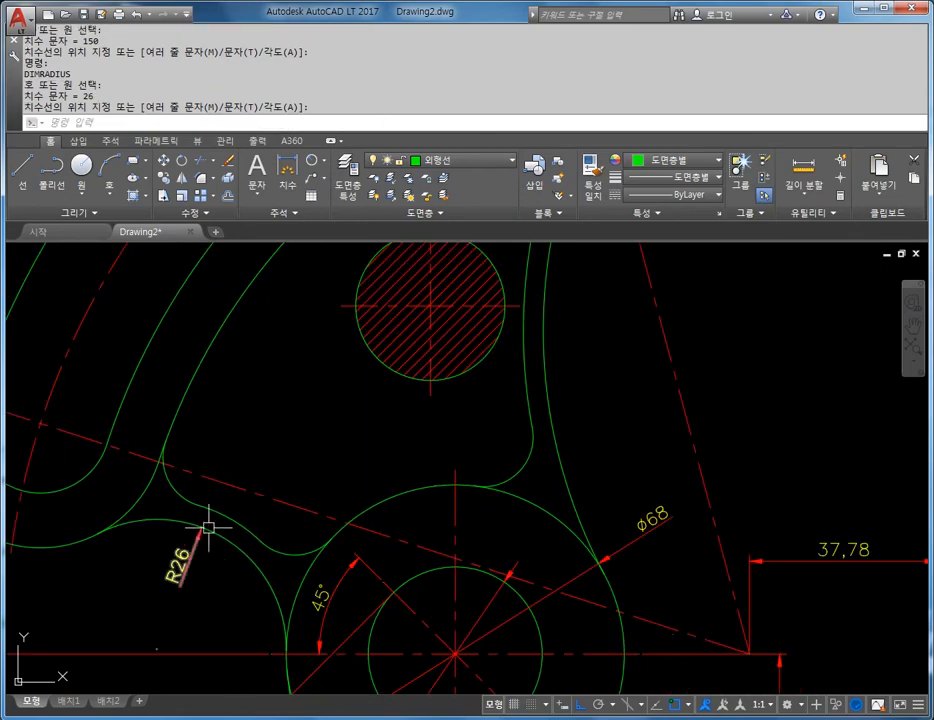
Step: Add a radius dimension to the long outer arc running from the upper slot end down to the hub, placed outside the lever
middle_click_drag(384, 333, 302, 418)
key("Return")
left_click(465, 456)
left_click(490, 438)
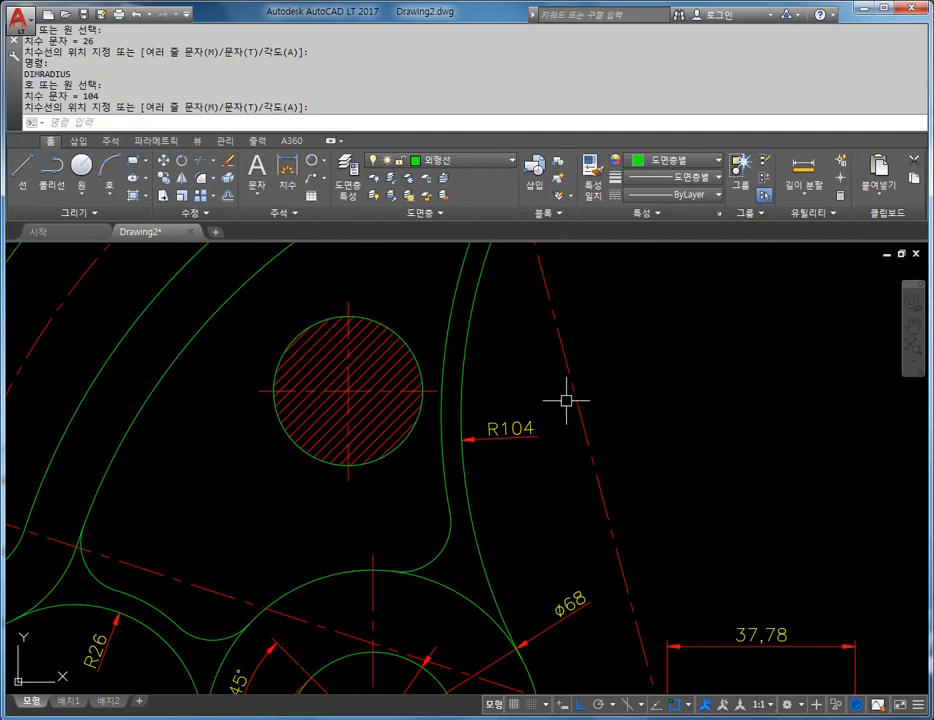
Step: Add a radius dimension to the upper pocket's top corner fillet and change its text to 4-R10
scroll(455, 374, "down", 3)
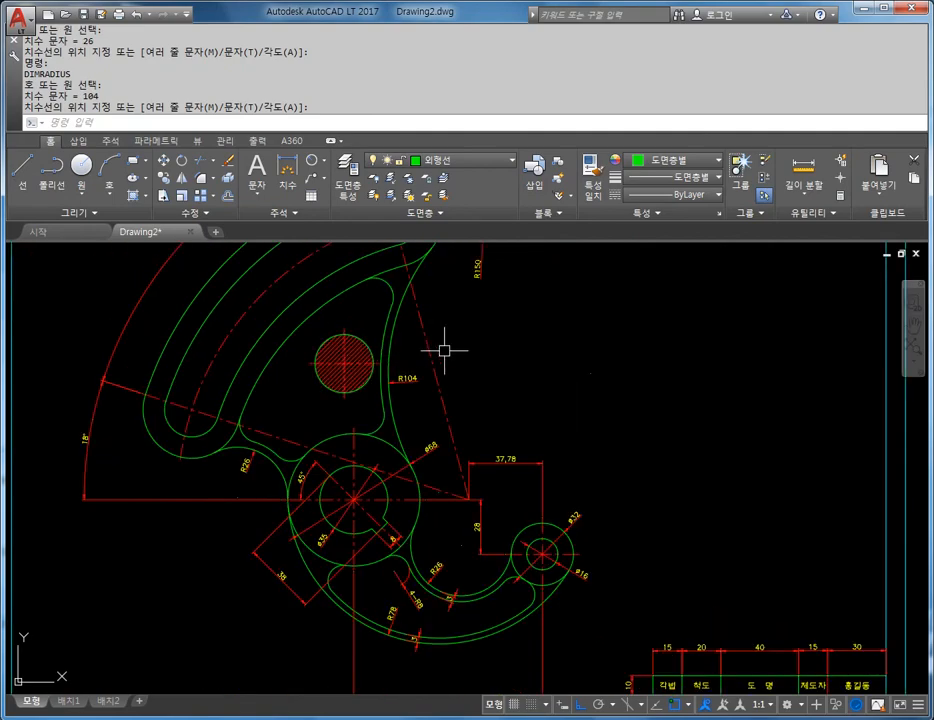
scroll(329, 396, "up", 4)
key("Return")
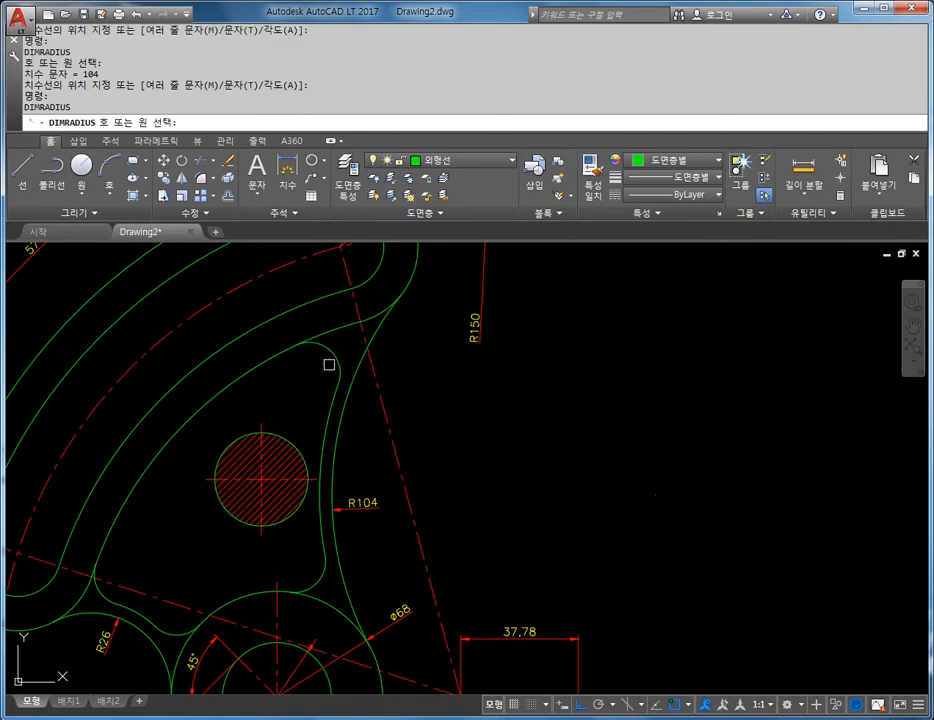
left_click(326, 366)
left_click(308, 372)
double_click(312, 360)
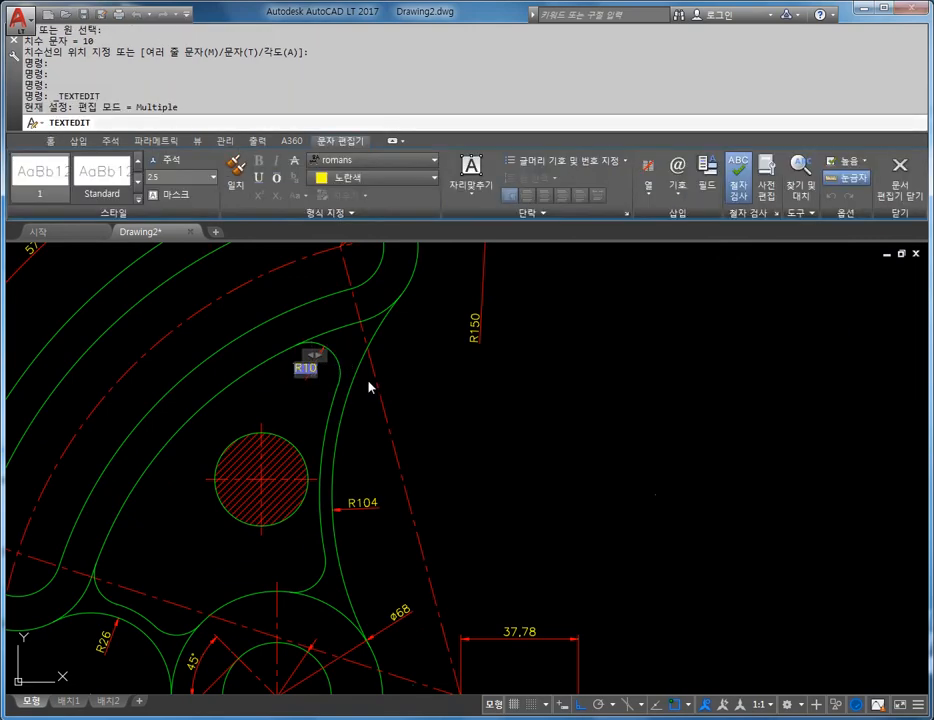
left_click(369, 387)
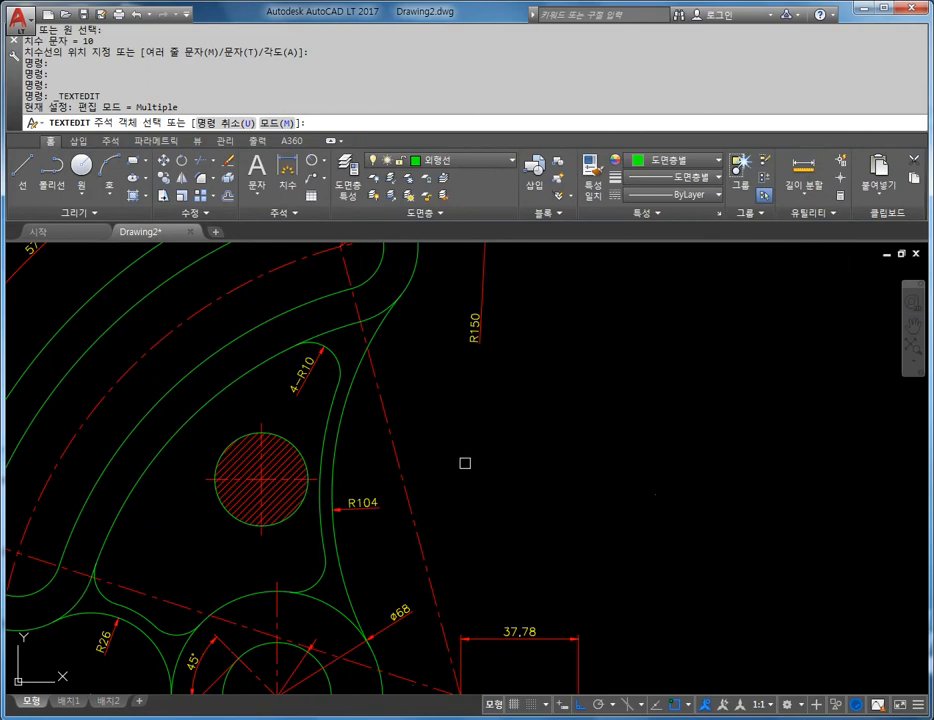
Step: Add an aligned dimension across the curved slot between its inner and outer arcs
scroll(410, 440, "down", 3)
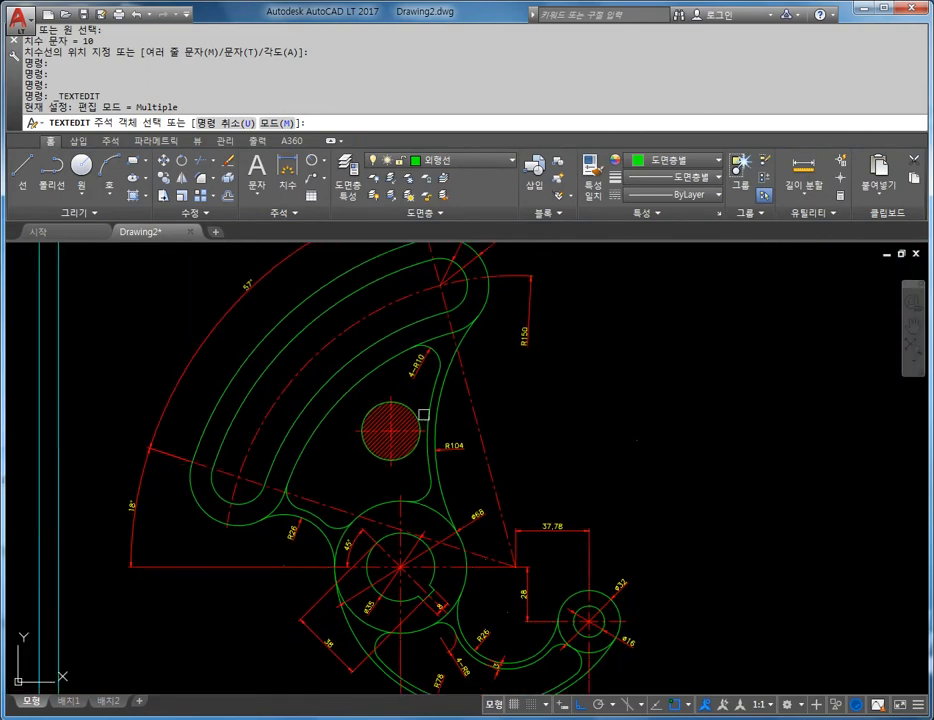
scroll(426, 408, "up", 3)
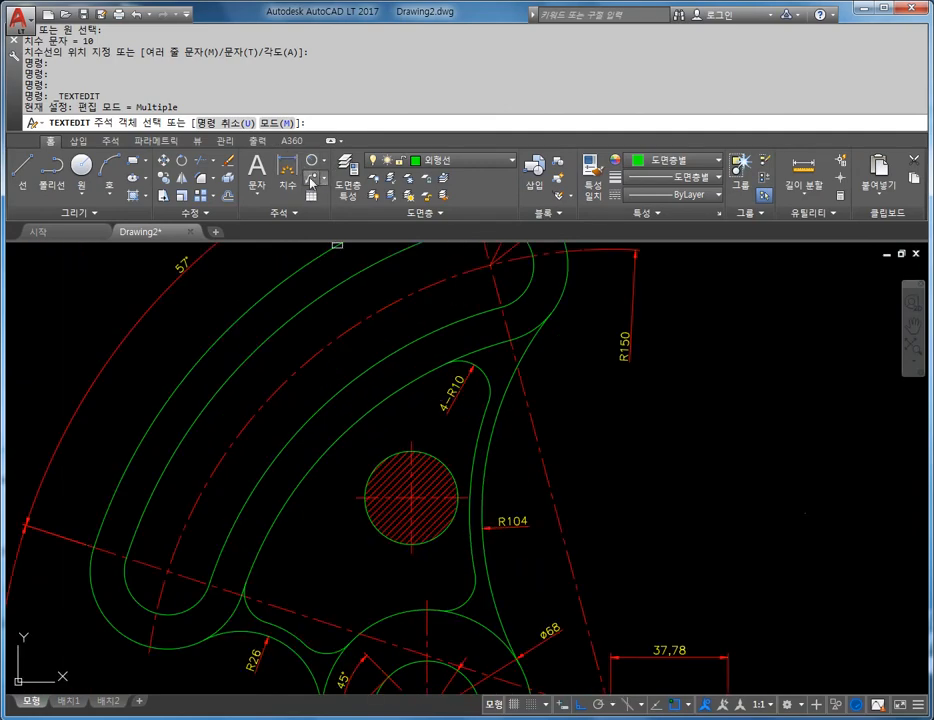
left_click(312, 163)
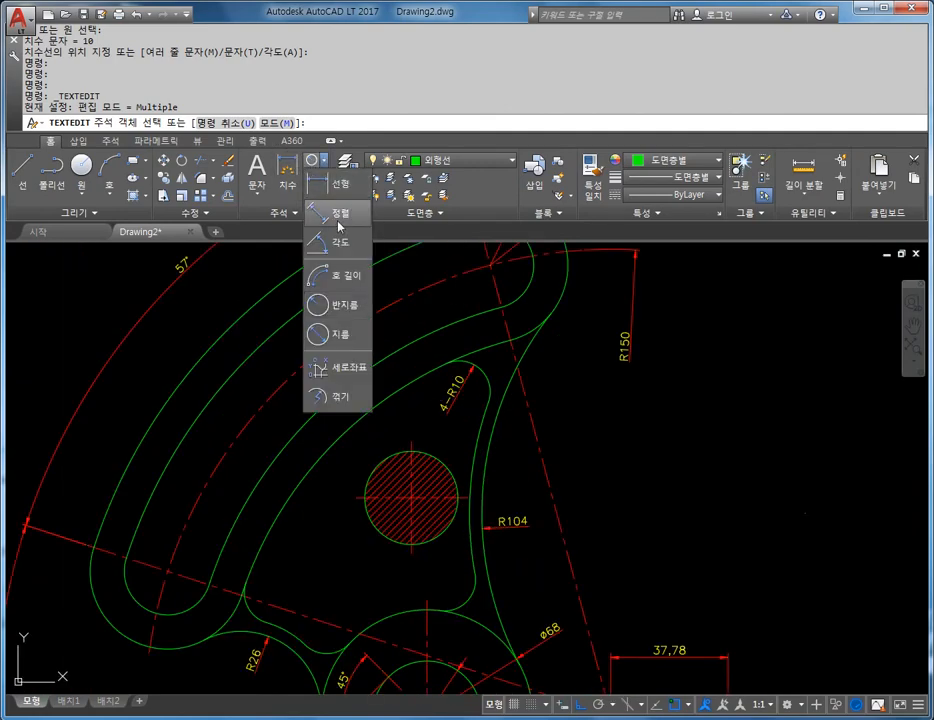
left_click(338, 208)
left_click(247, 360)
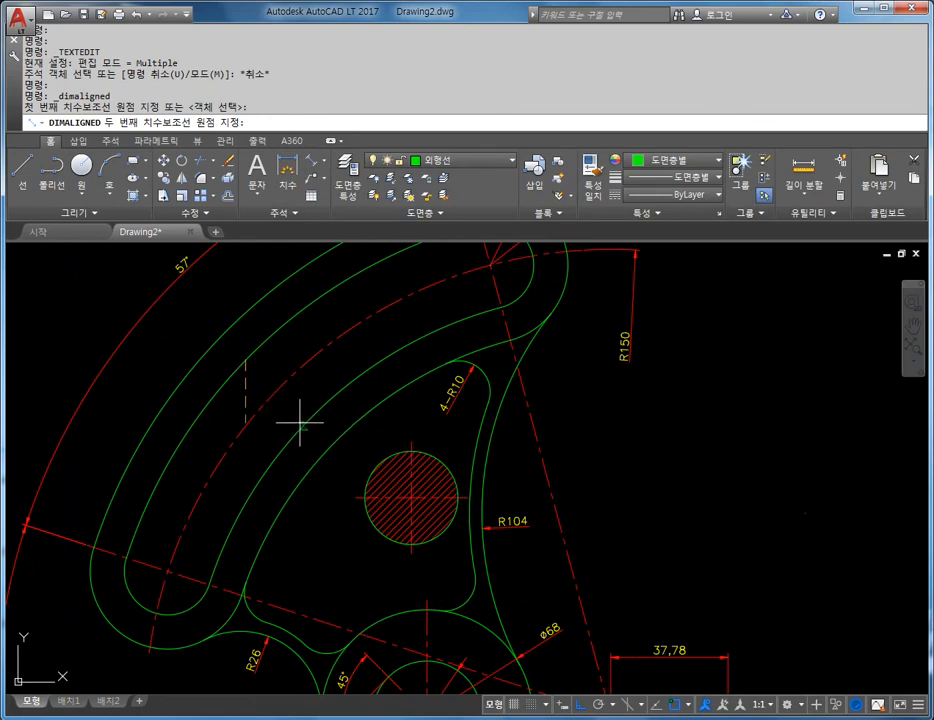
left_click(311, 418)
left_click(276, 436)
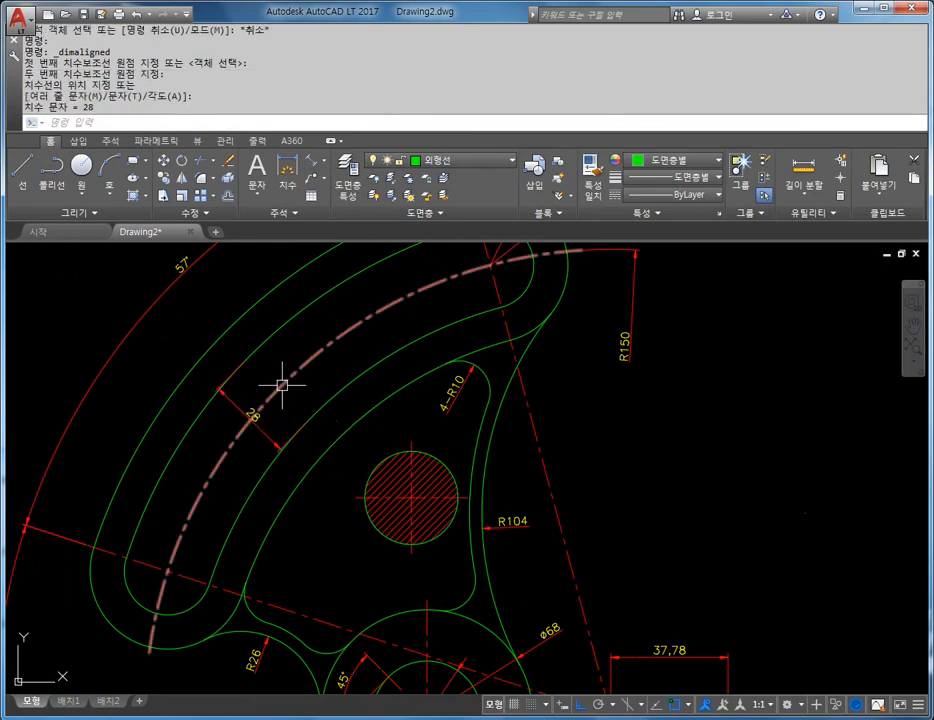
Step: Add an aligned dimension for the band around the curved slot, from the lever's outer arc to the upper pocket's arc
key("Return")
left_click(230, 330)
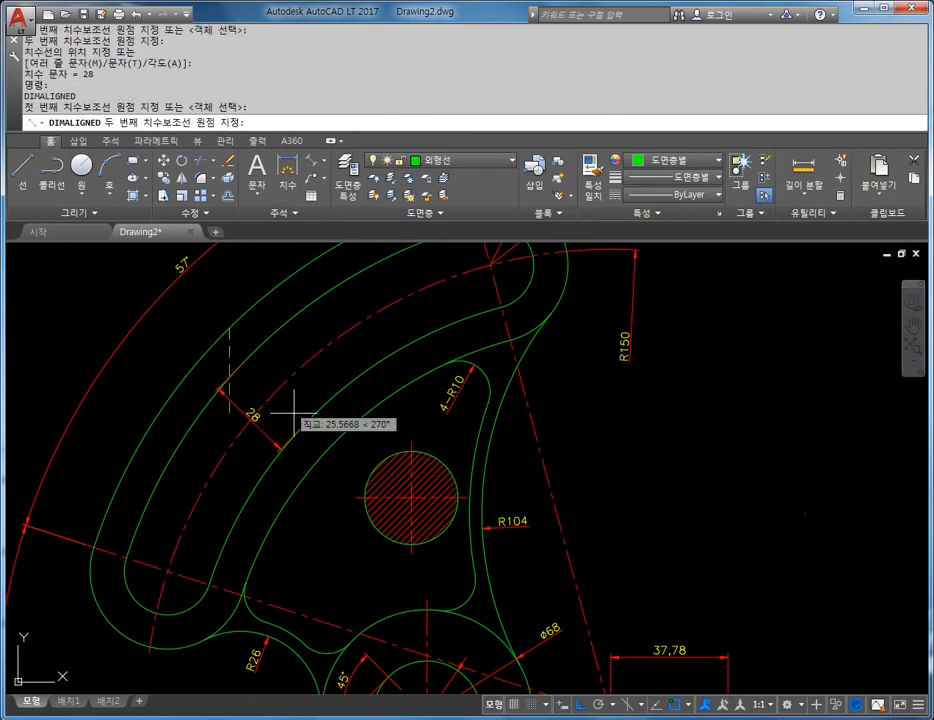
left_click(339, 438)
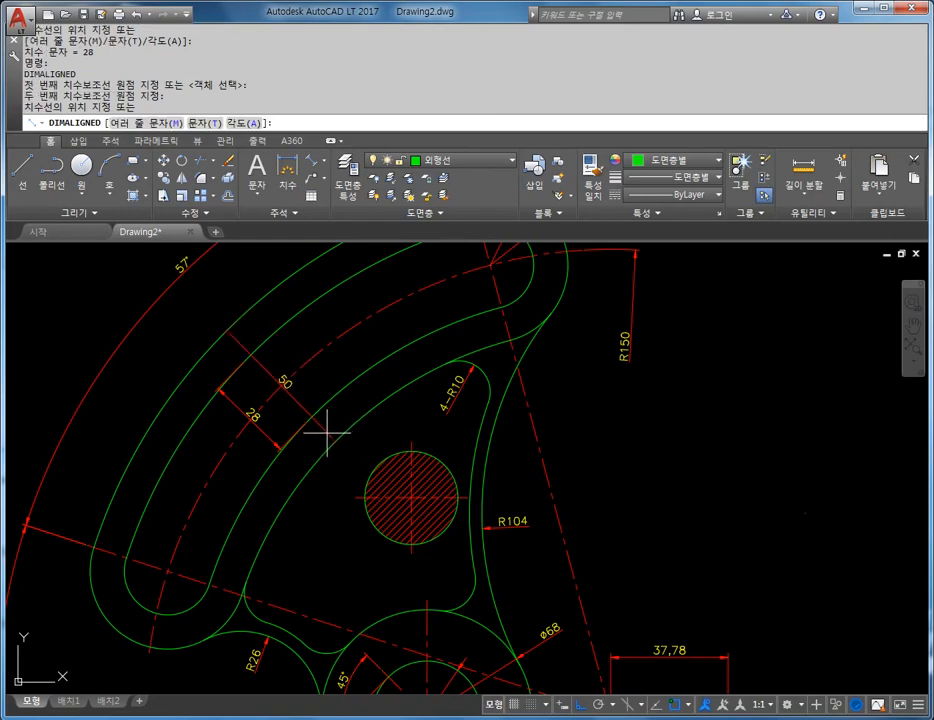
left_click(321, 438)
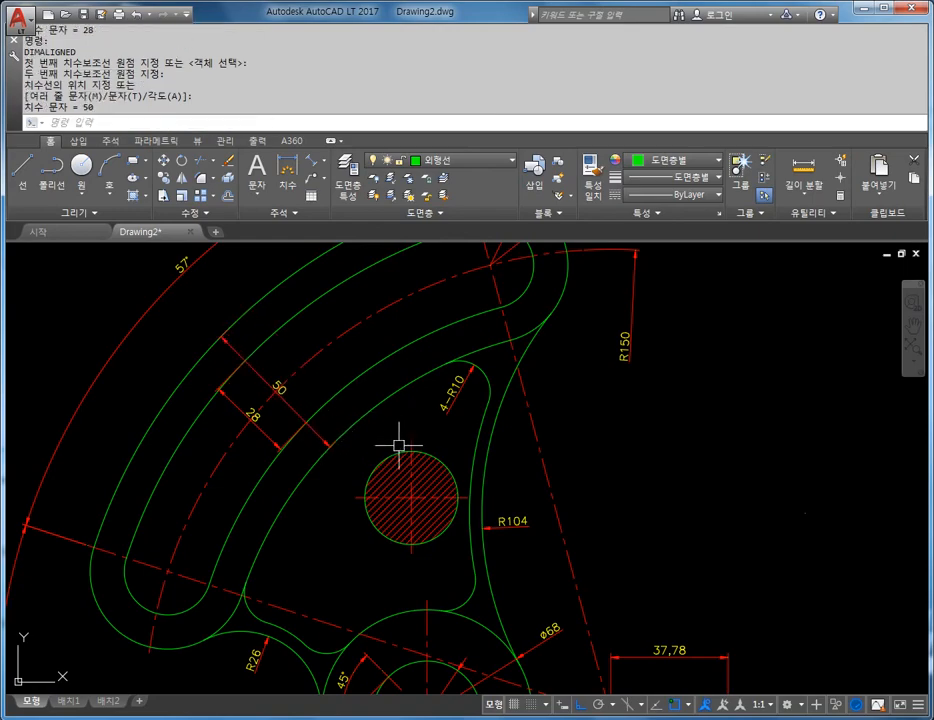
Step: Add a diameter dimension to the hatched circle in the upper pocket, with its text outside the circle
scroll(398, 445, "down", 4)
mouse_move(356, 388)
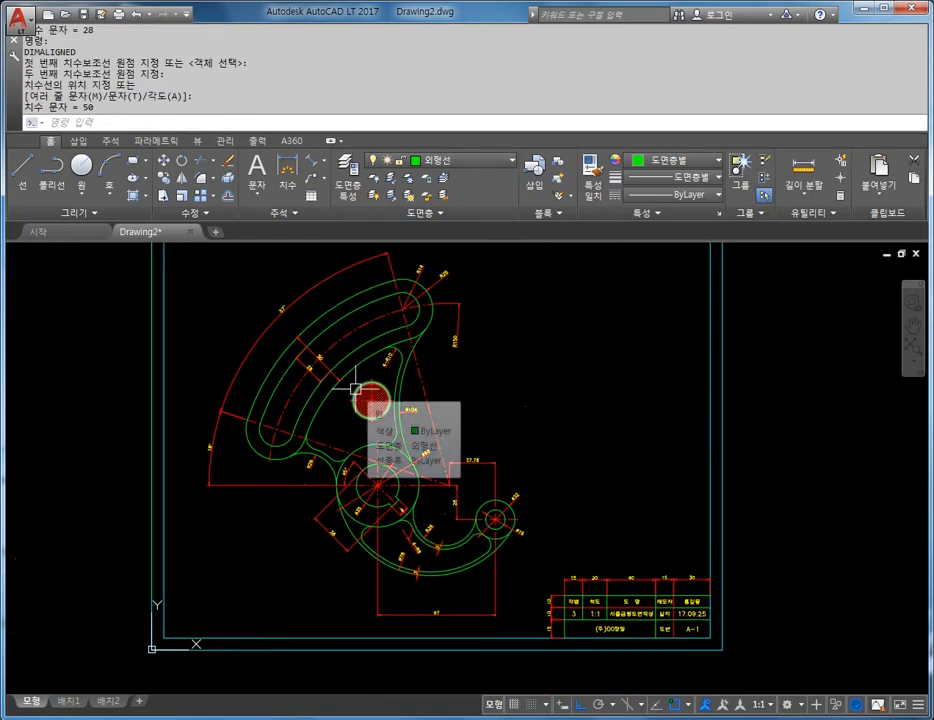
left_click(356, 388)
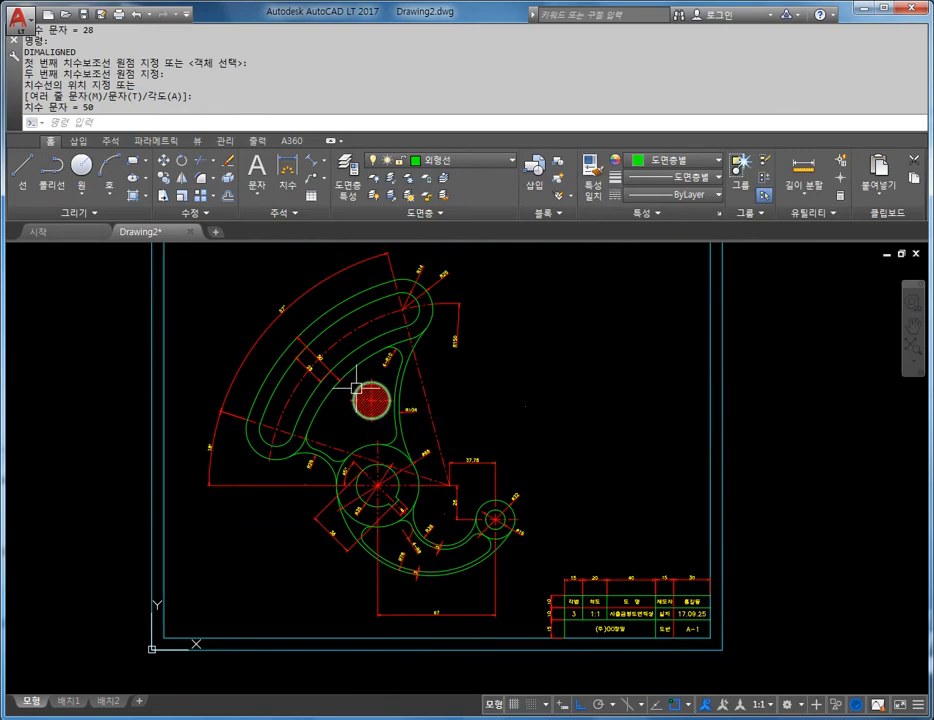
scroll(388, 382, "up", 4)
left_click(319, 160)
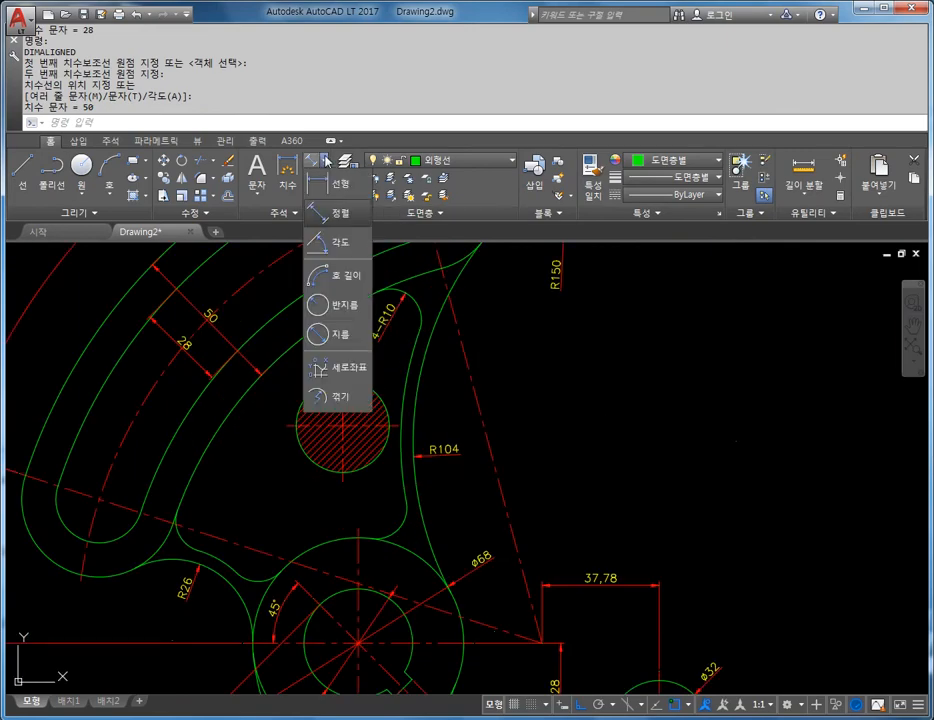
left_click(339, 337)
scroll(314, 398, "up", 4)
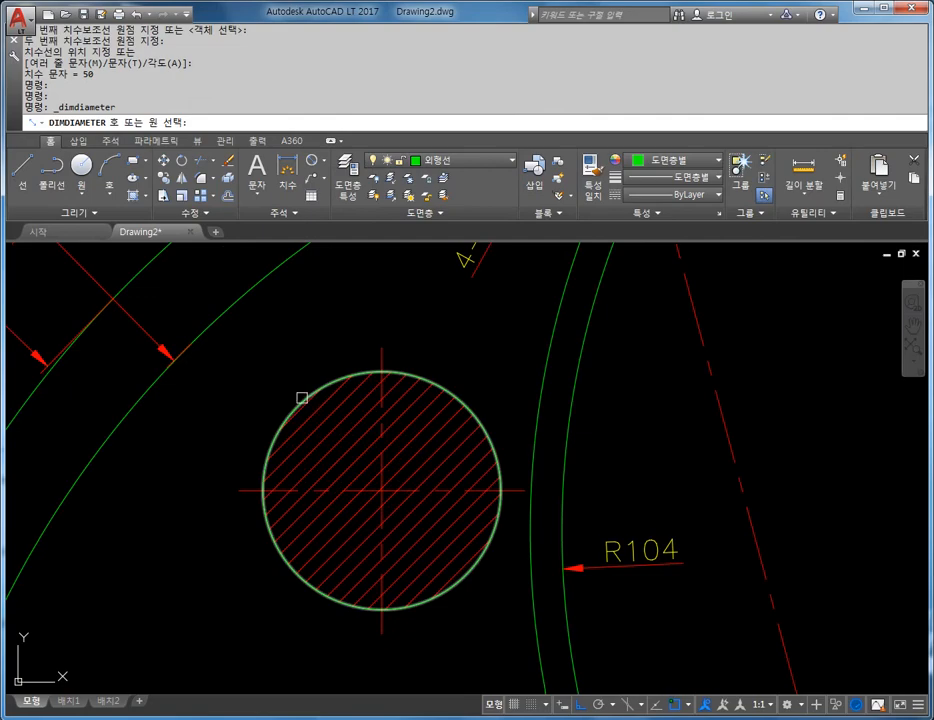
left_click(302, 397)
left_click(265, 394)
scroll(290, 377, "down", 4)
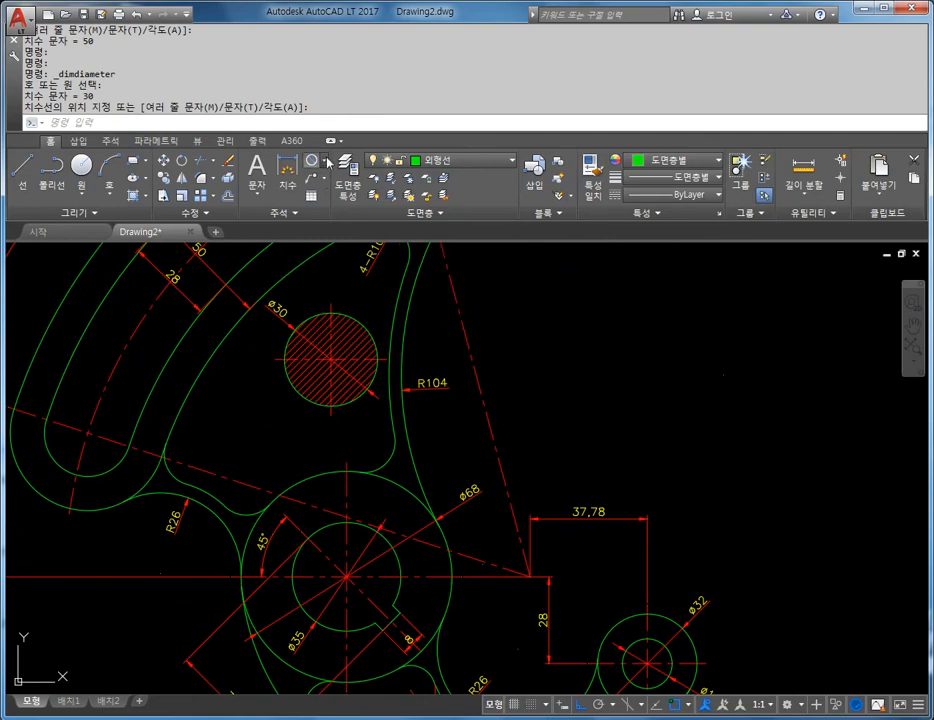
Step: Add an aligned dimension for the wall thickness between the upper pocket's edge beside the hatched circle and the long outer arc
left_click(328, 163)
left_click(337, 184)
scroll(386, 343, "up", 4)
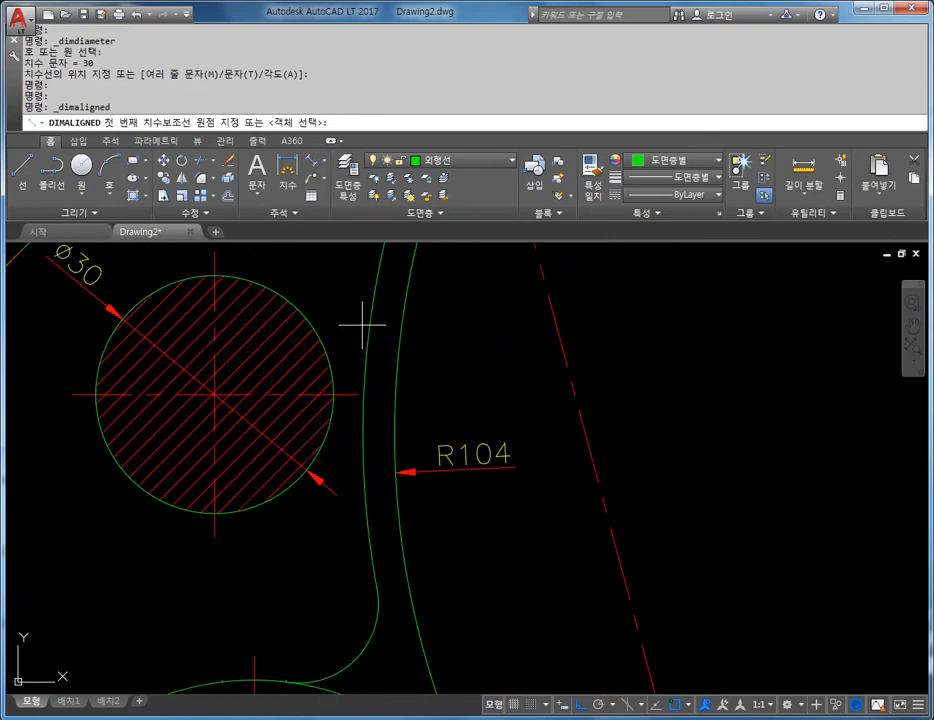
left_click(368, 326)
left_click(404, 334)
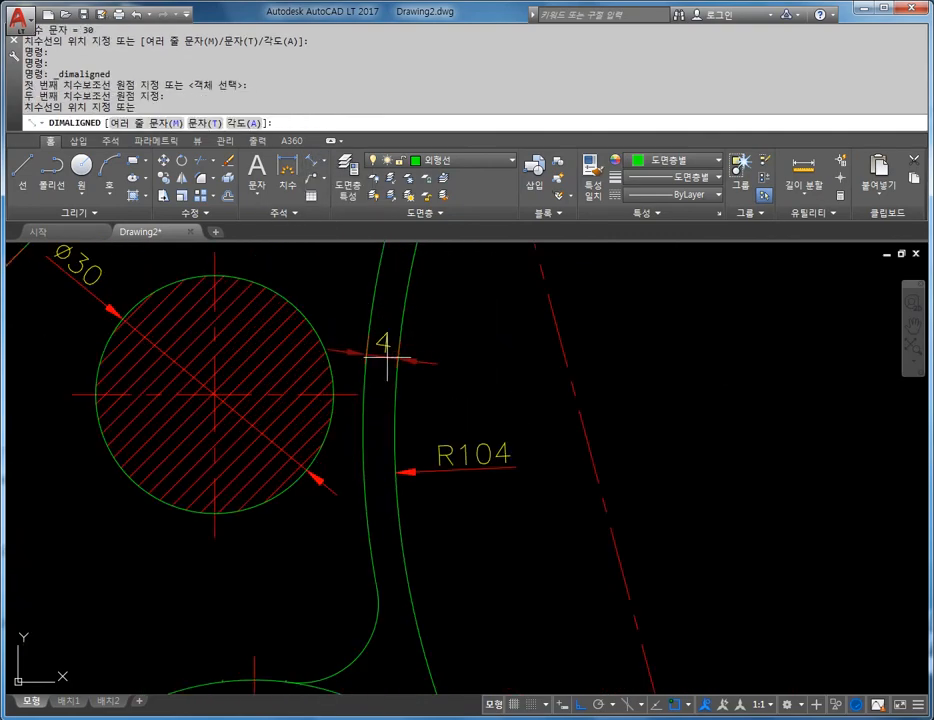
left_click(392, 384)
Step: Add an aligned dimension for the wall thickness between the upper pocket's lower edge and the concave R26 outline arc
scroll(480, 295, "down", 4)
scroll(248, 487, "up", 4)
key("Return")
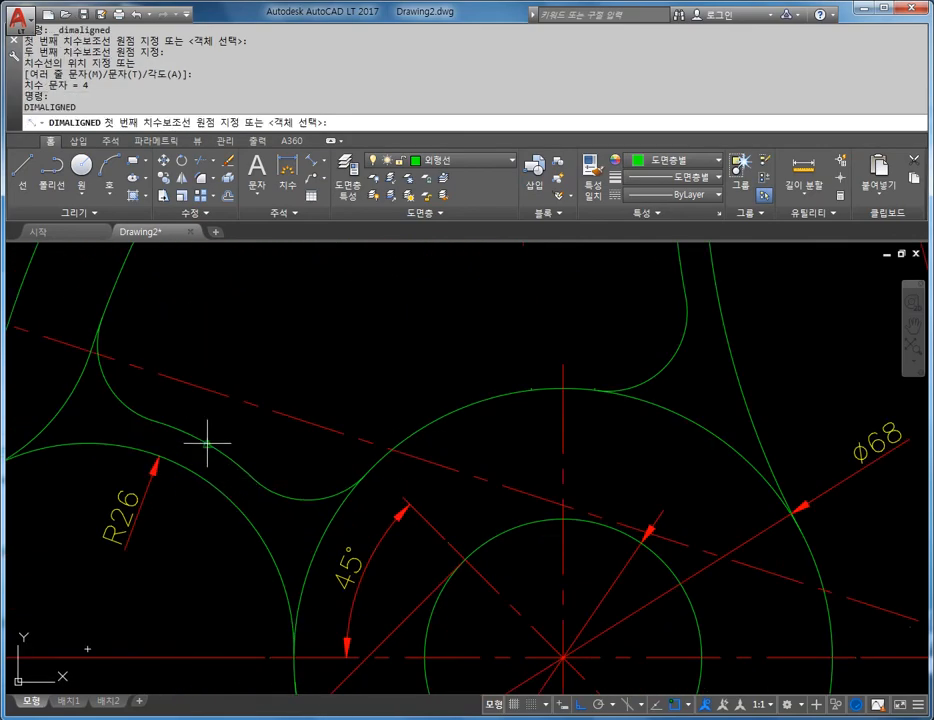
left_click(204, 460)
left_click(196, 472)
left_click(235, 488)
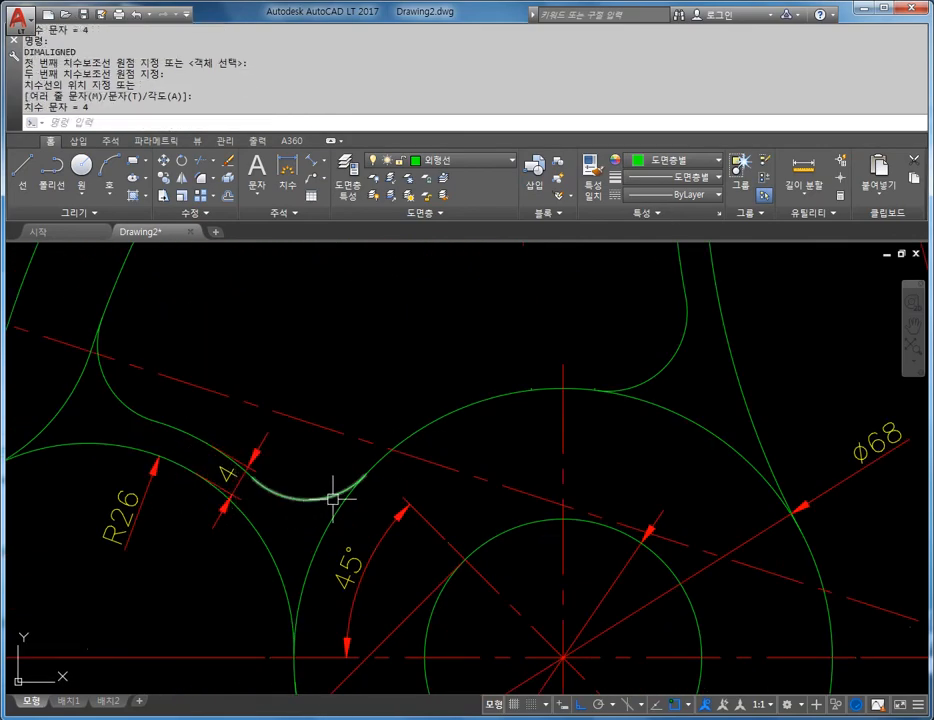
scroll(306, 425, "down", 5)
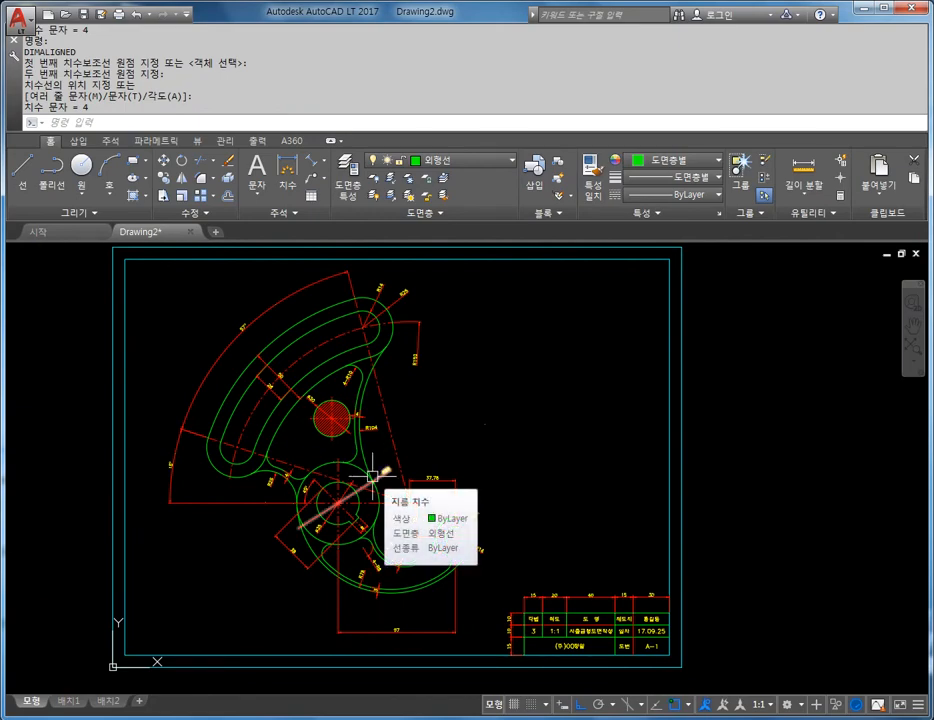
scroll(302, 407, "up", 5)
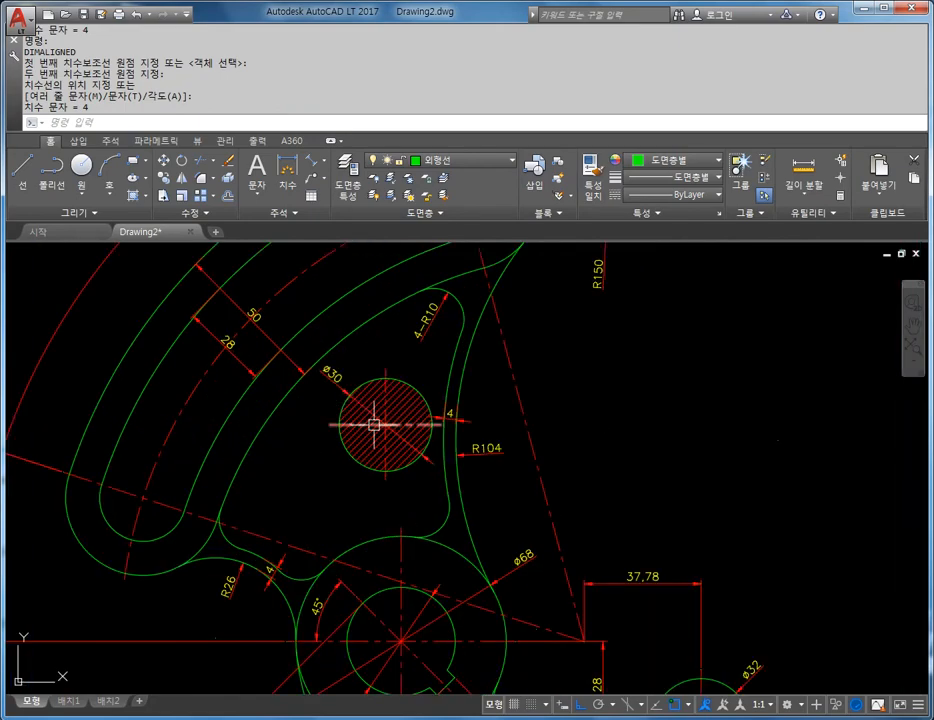
key("Escape")
key("Escape")
key("Escape")
type("LESA")
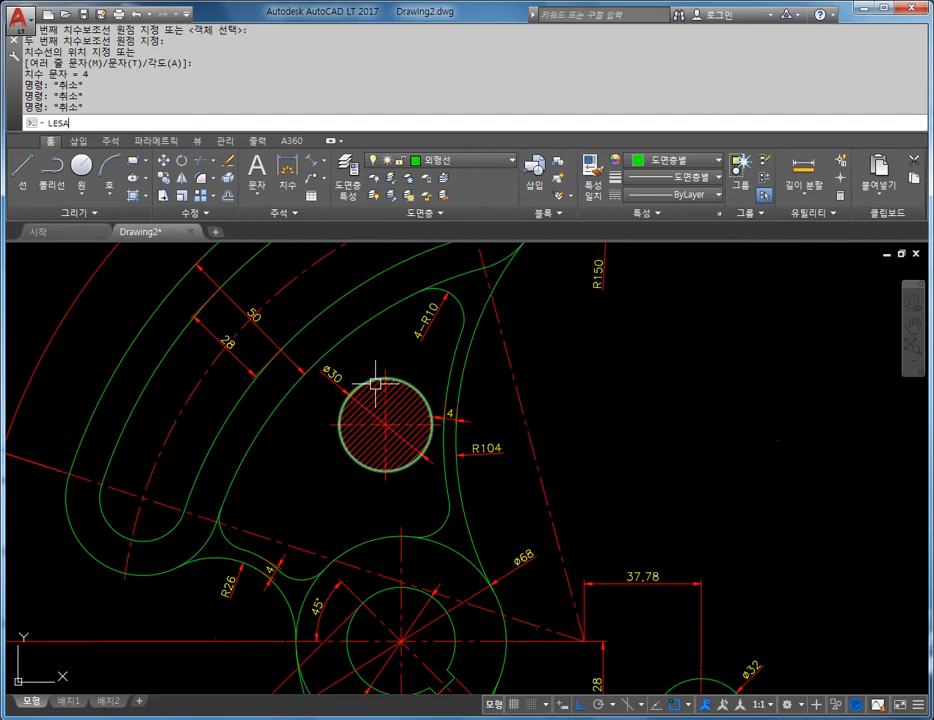
key("Escape")
key("Escape")
Step: Add a leader note reading 축척0.5 below the hatched circle, with its arrow inside the hatch and Ortho off
type("LE")
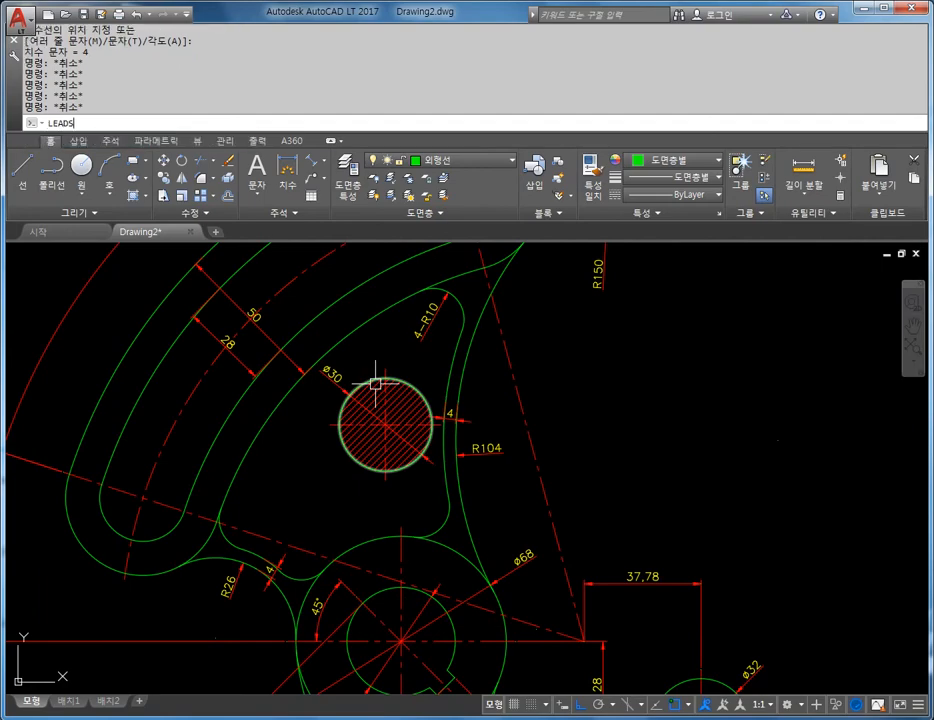
type("AD")
key("Return")
scroll(325, 412, "up", 2)
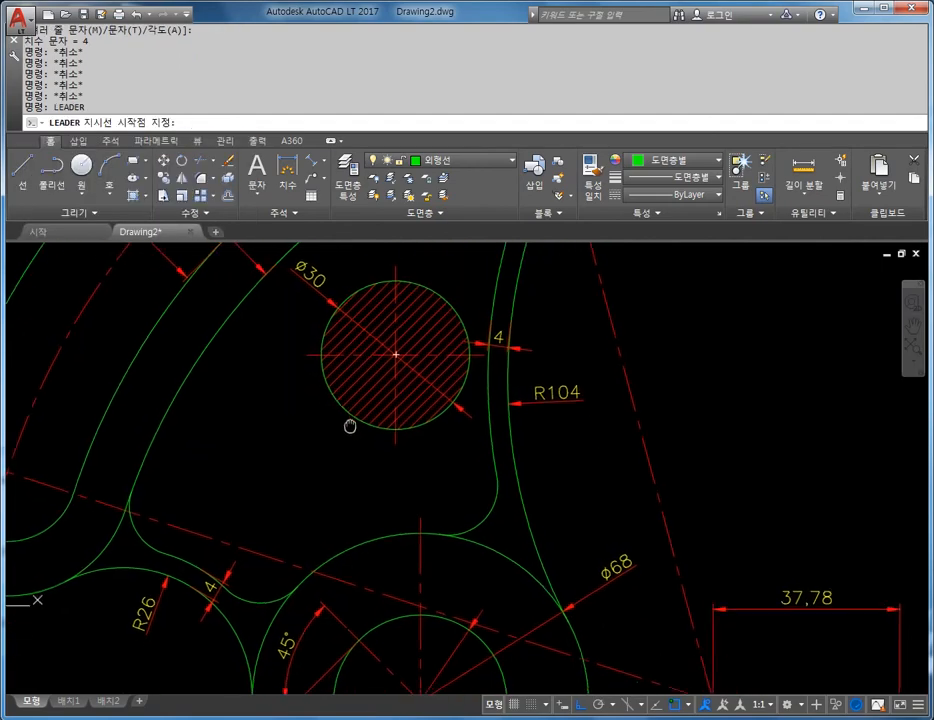
left_click(357, 376)
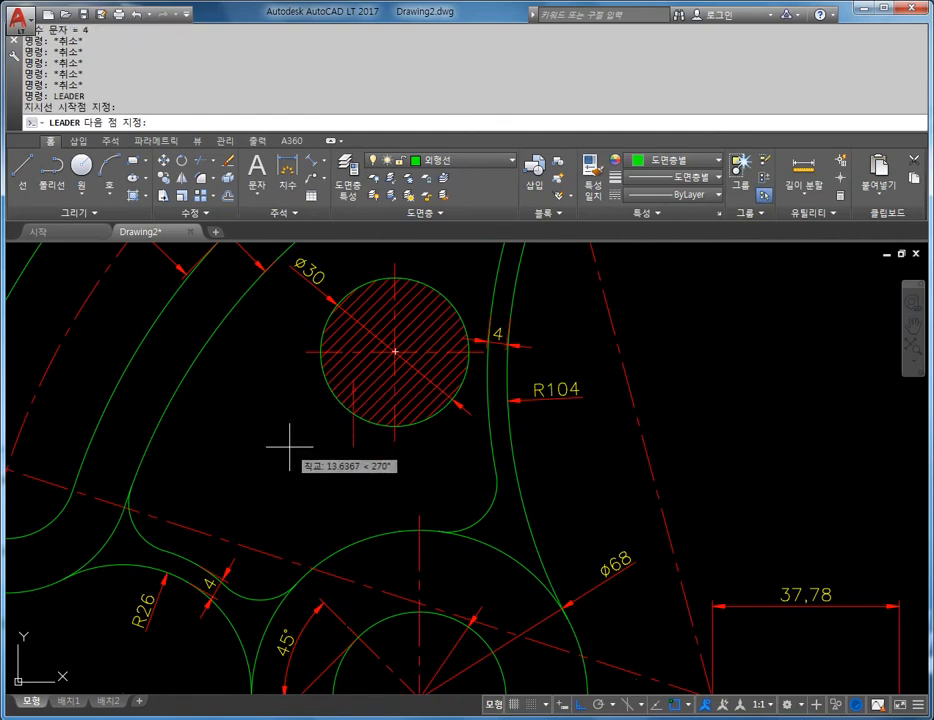
key("F8")
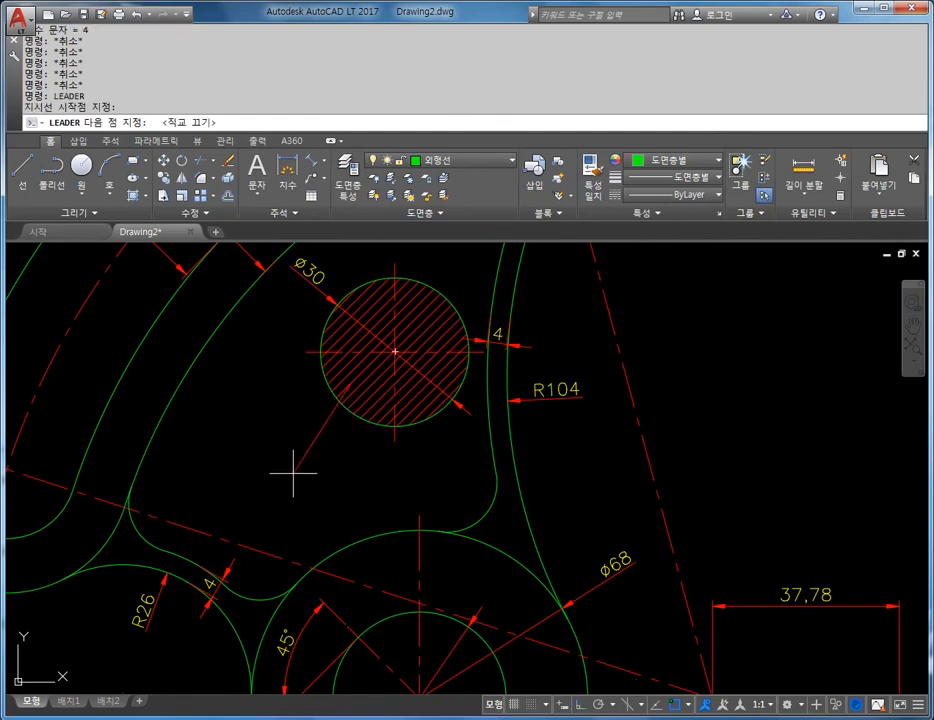
left_click(300, 466)
key("Return")
key("Return")
key("Return")
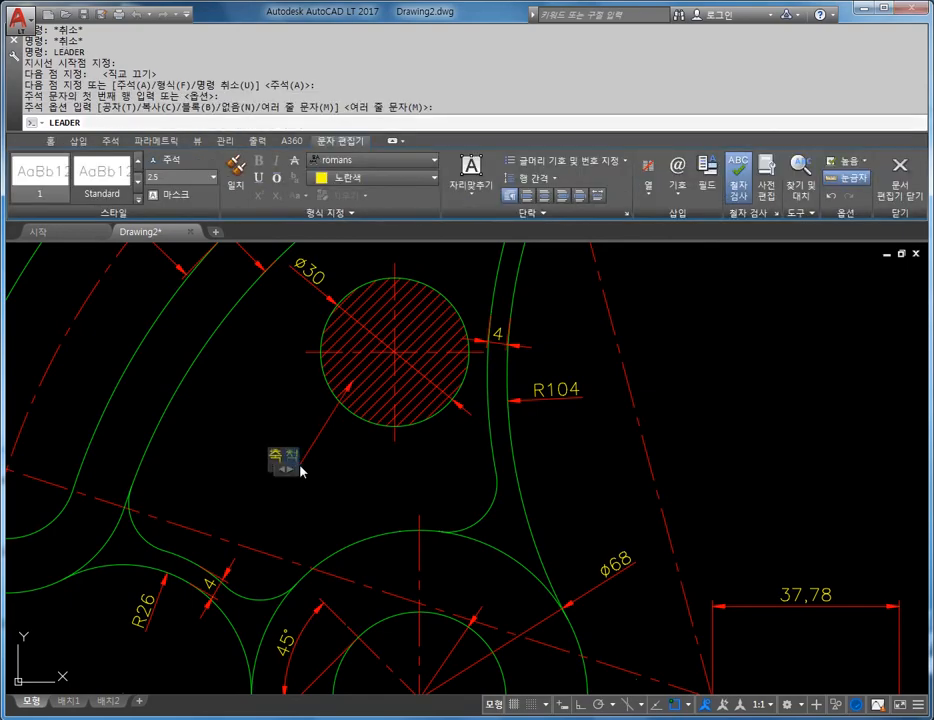
type("축척0.5")
left_click(300, 512)
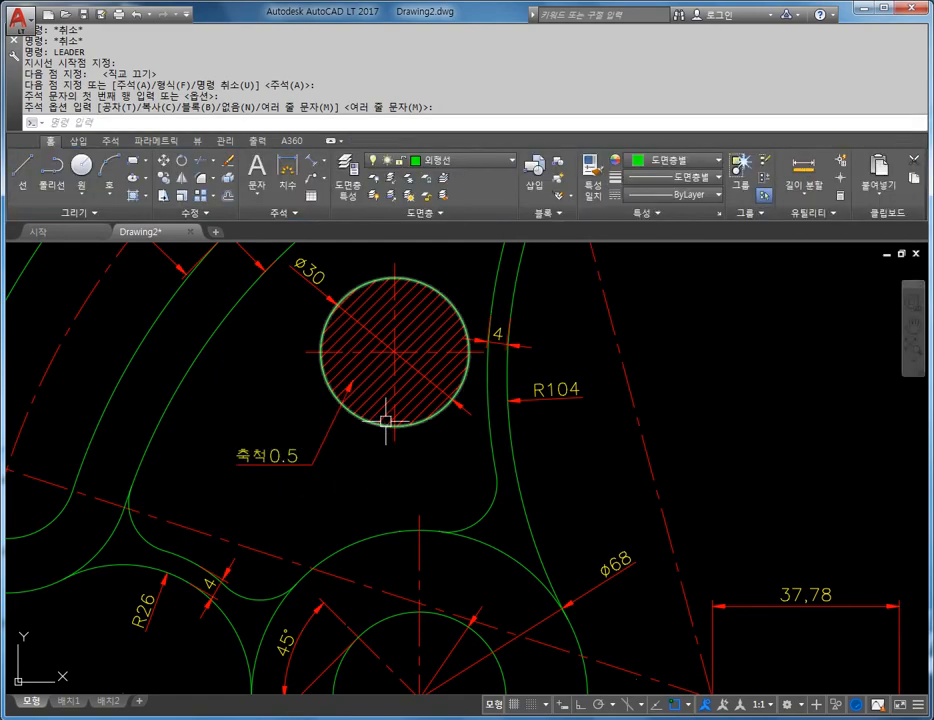
Step: Change the arrowhead of the 축척0.5 leader to a dot (점)
scroll(400, 417, "up", 3)
key("Escape")
key("Escape")
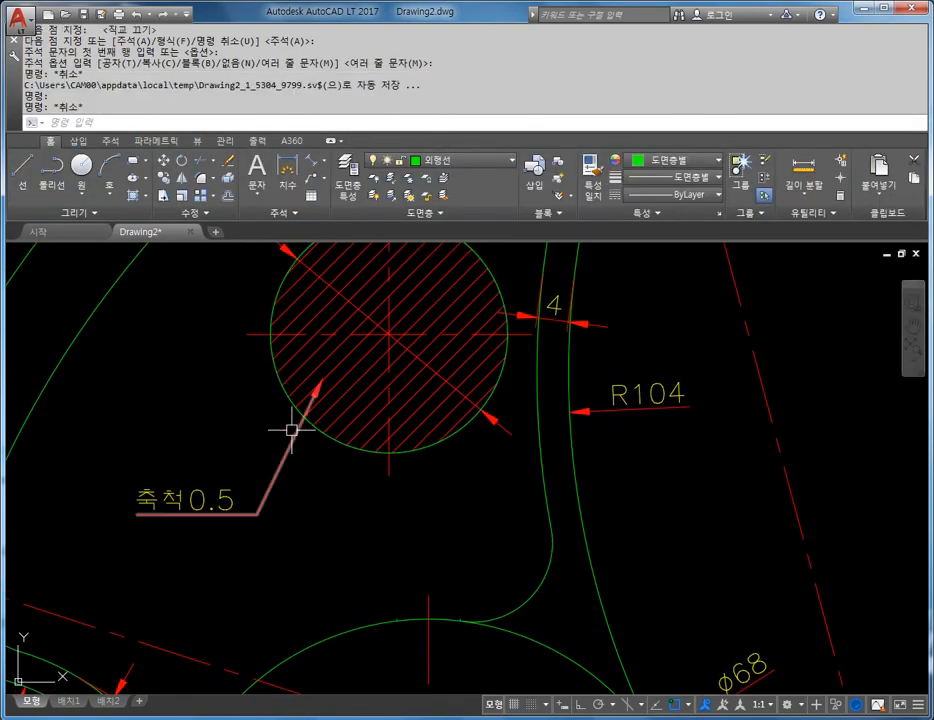
left_click(293, 430)
left_click(445, 370)
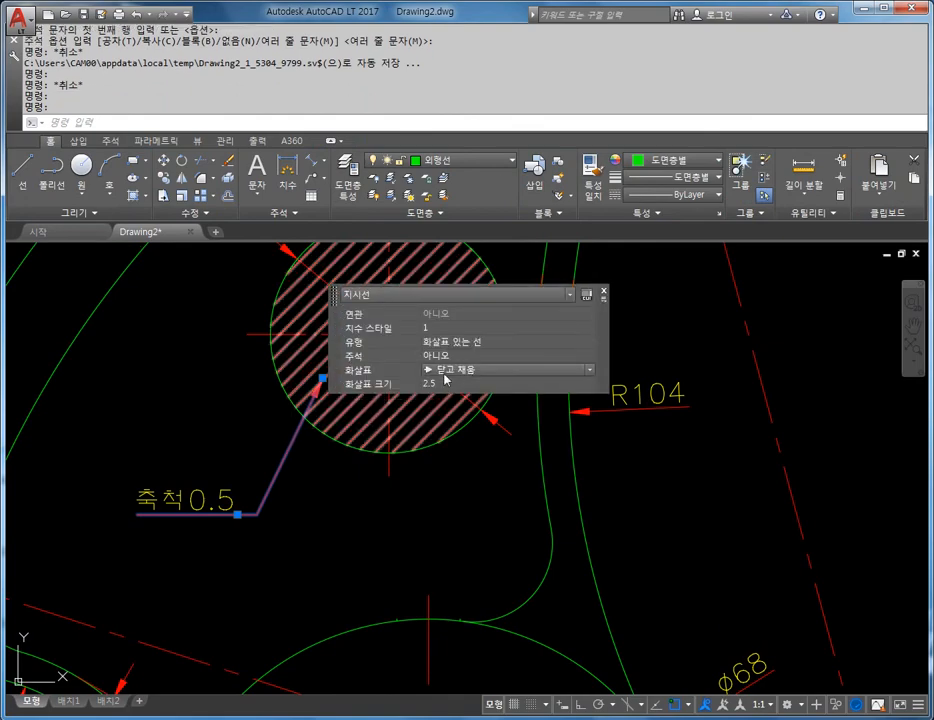
left_click(445, 370)
left_click(445, 420)
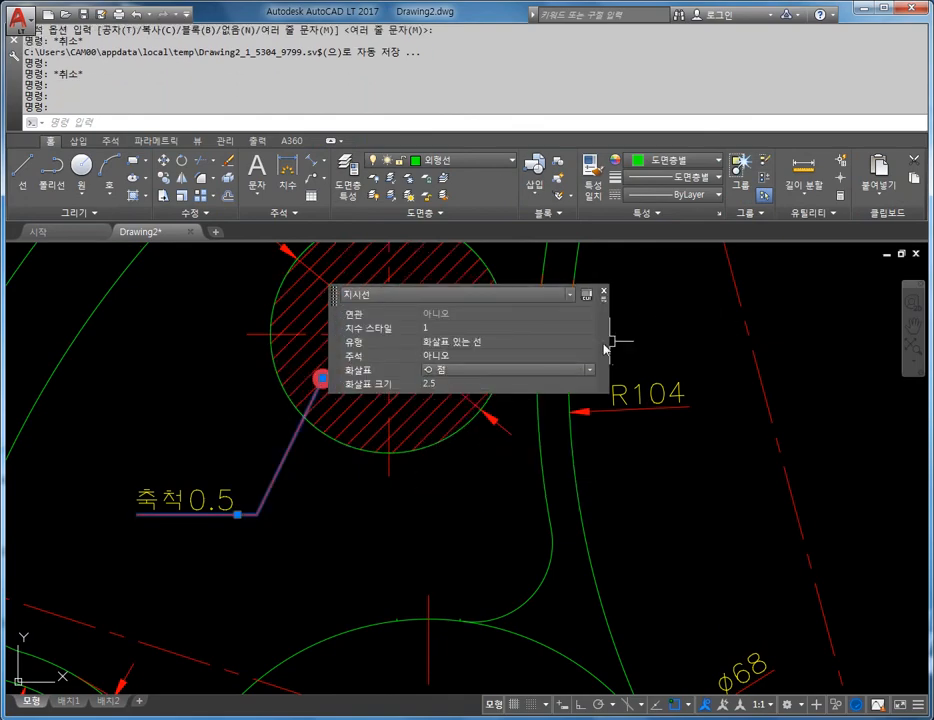
key("Escape")
key("Escape")
left_click(301, 450)
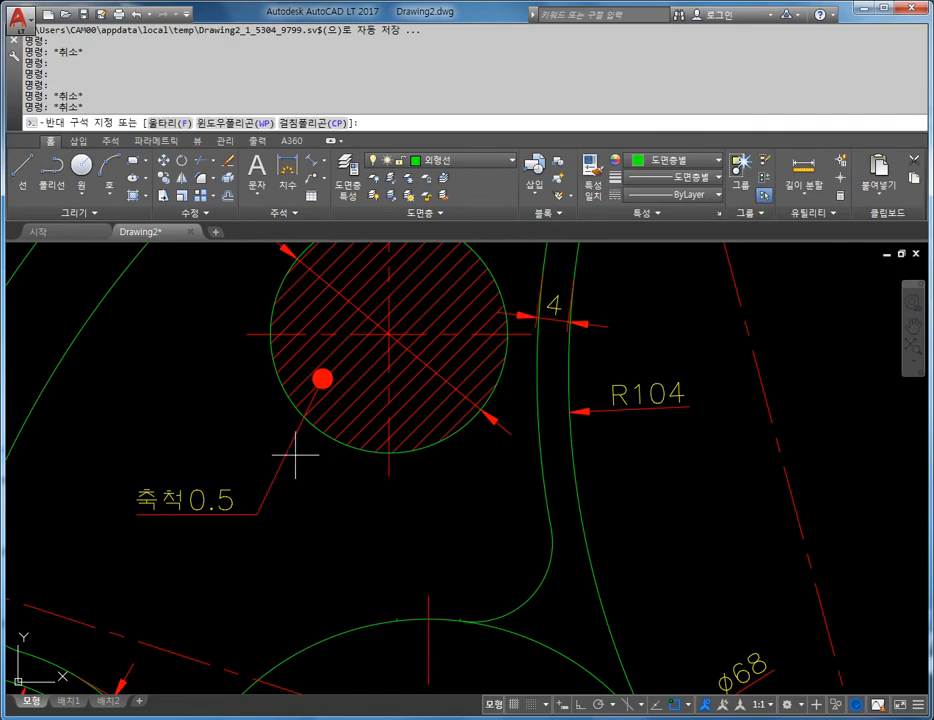
key("Escape")
left_click(311, 414)
key("Escape")
key("Escape")
scroll(312, 495, "down", 4)
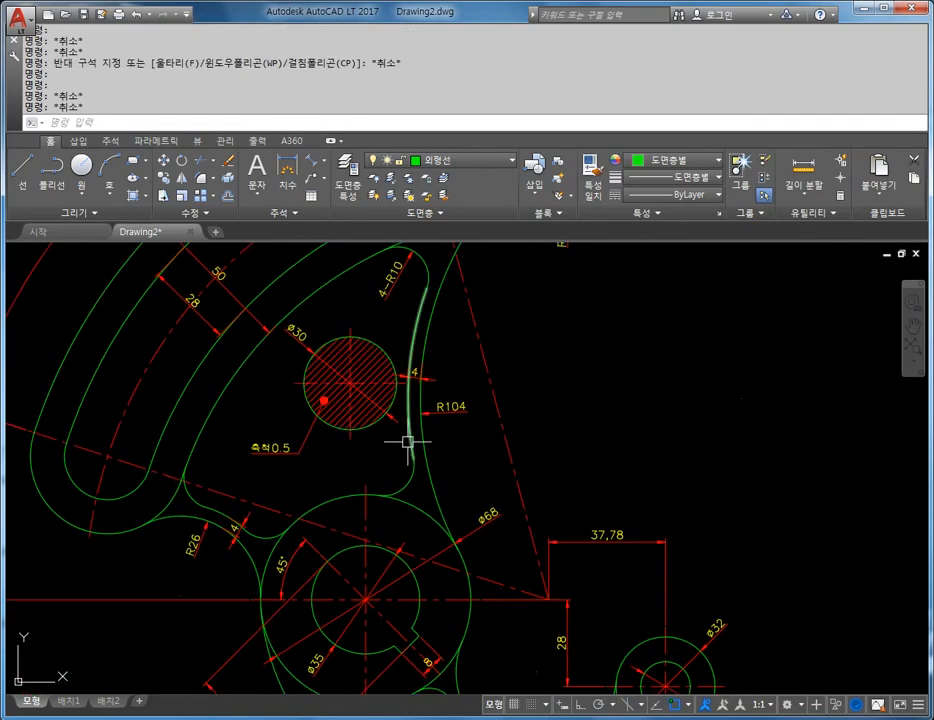
Step: Add a horizontal linear dimension below the hatched circle, between its vertical centreline and the ø68 hub's vertical centreline
scroll(322, 290, "up", 4)
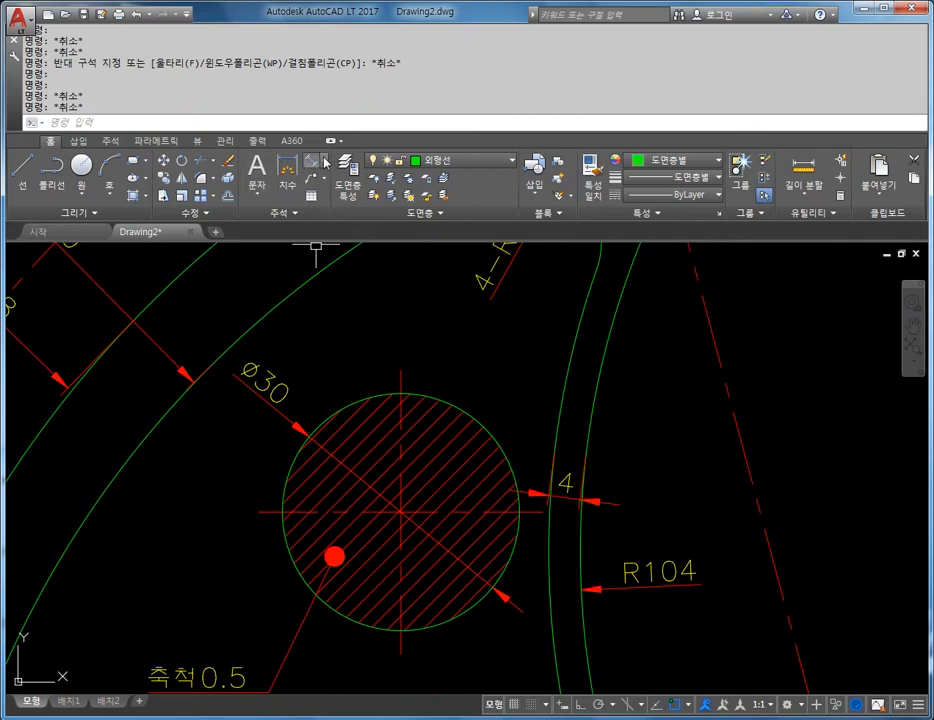
left_click(313, 165)
left_click(315, 192)
middle_click_drag(420, 649, 396, 411)
left_click(378, 410)
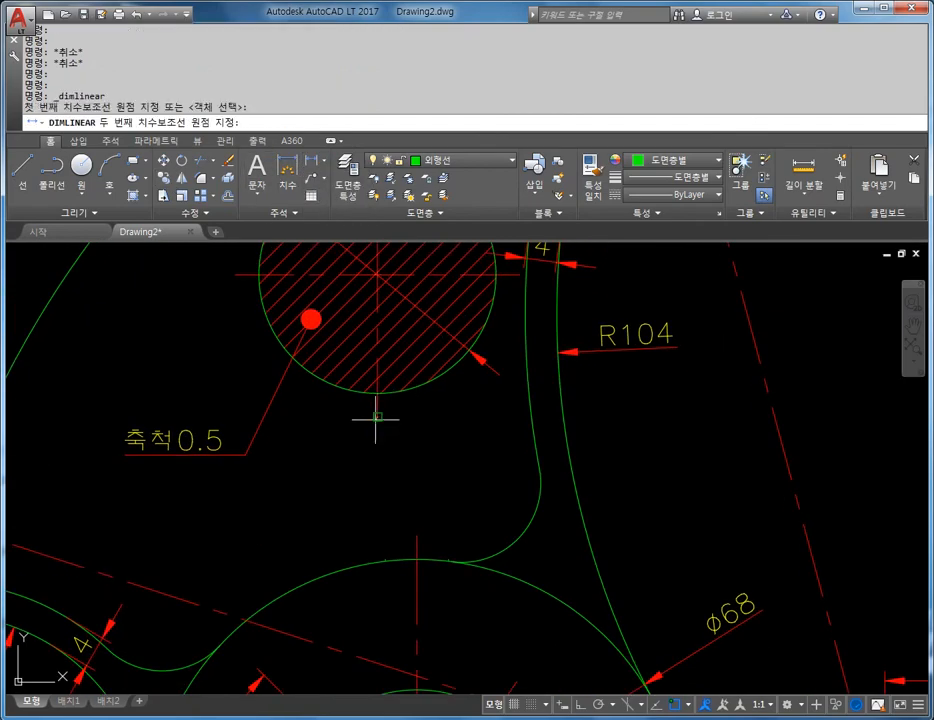
left_click(418, 534)
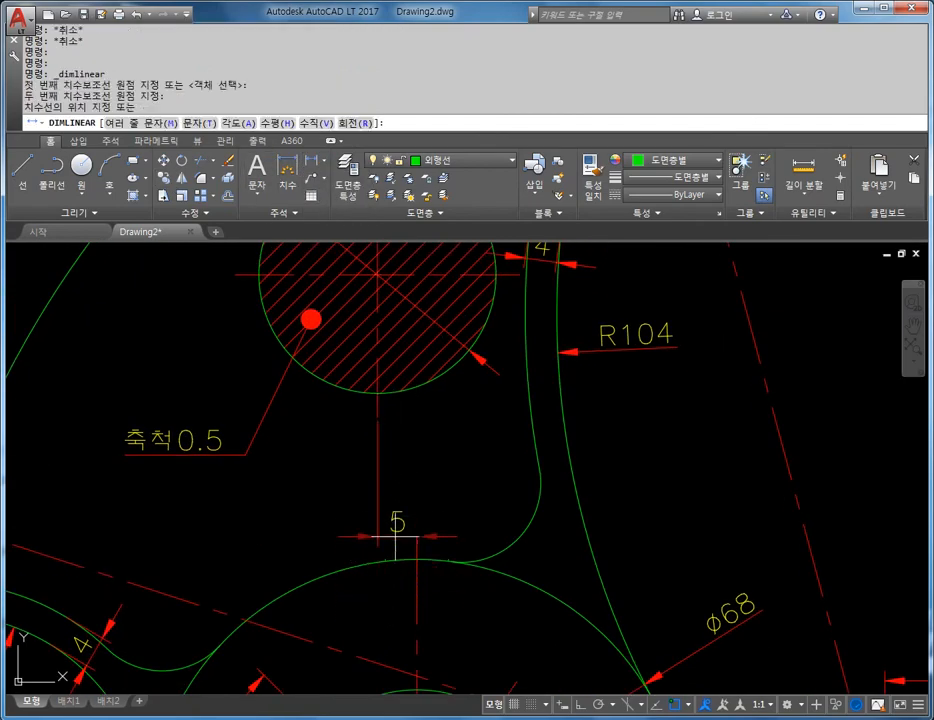
left_click(470, 495)
scroll(480, 486, "down", 4)
Step: Add a vertical linear dimension from the hatched circle's horizontal centreline down to the ø68 hub's horizontal centreline
key("Return")
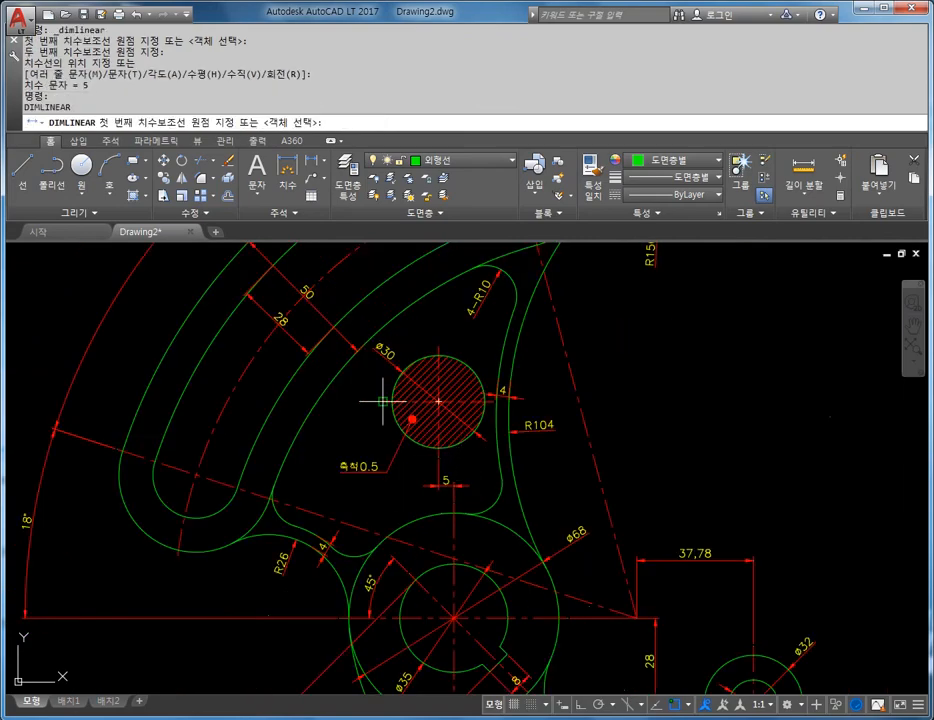
left_click(385, 401)
mouse_move(329, 591)
middle_mouse_down()
mouse_move(329, 559)
mouse_move(367, 487)
middle_mouse_up()
left_click(378, 514)
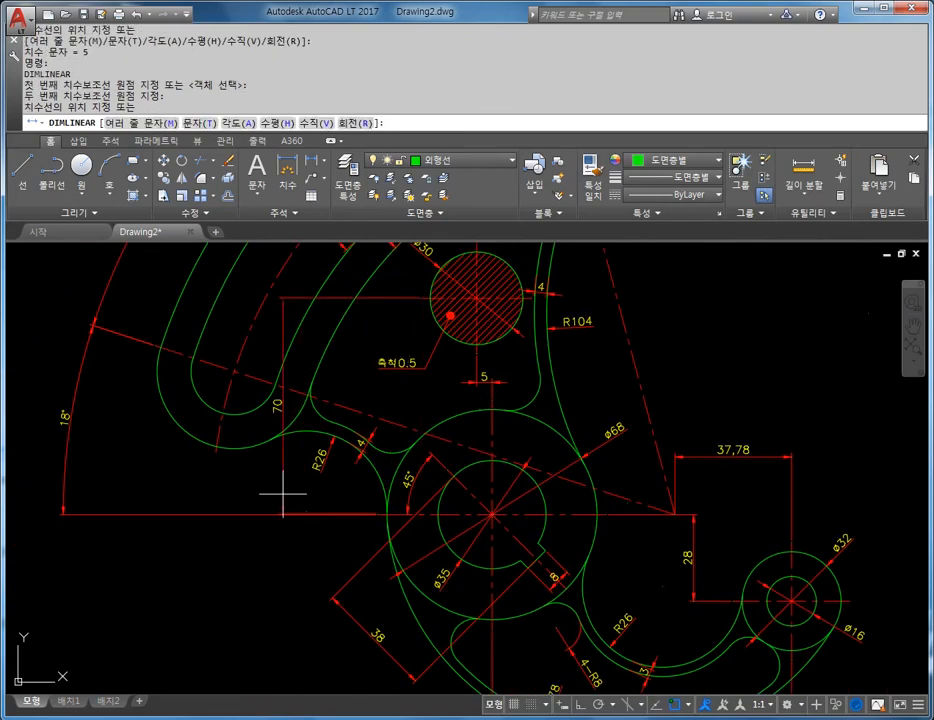
left_click(300, 491)
key("Escape")
key("Escape")
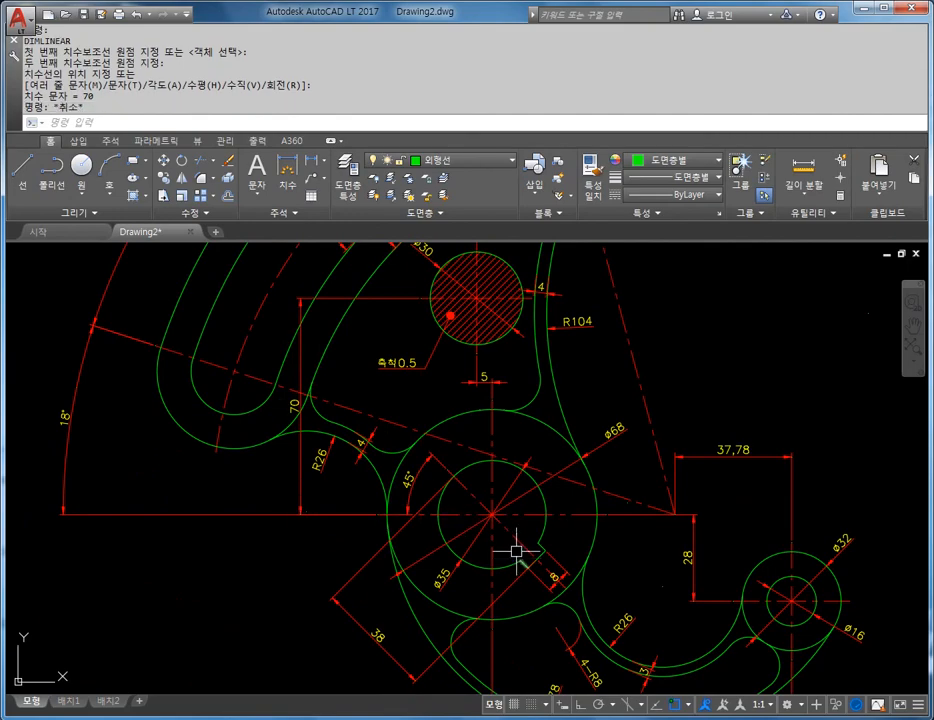
scroll(444, 496, "down", 5)
scroll(730, 552, "up", 1)
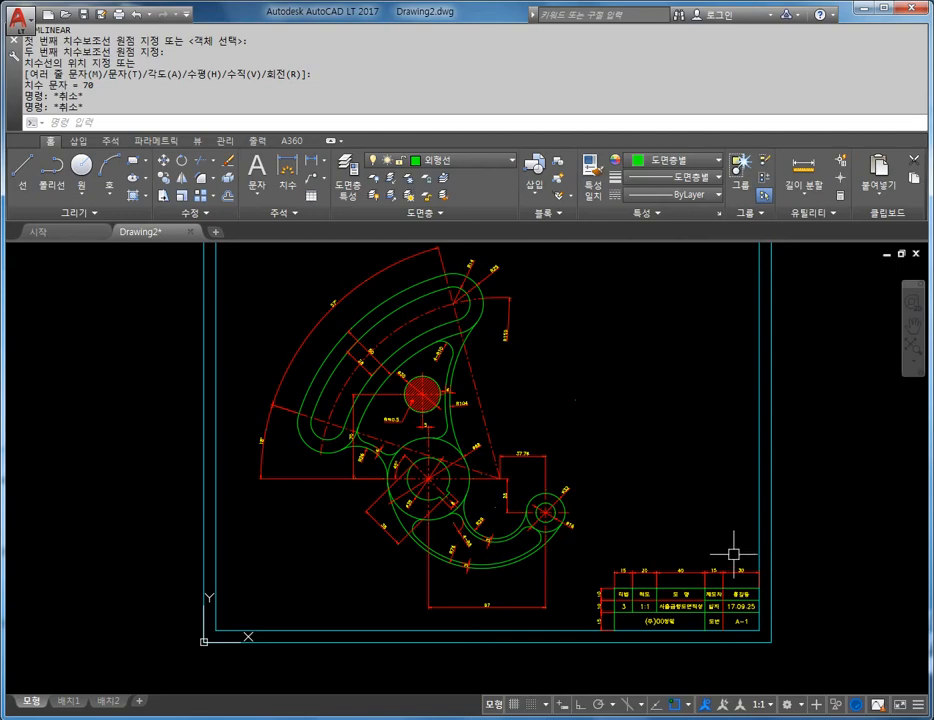
key("Escape")
middle_click_drag(547, 331, 480, 438)
middle_click_drag(514, 490, 488, 345)
key("Escape")
key("Escape")
key("Escape")
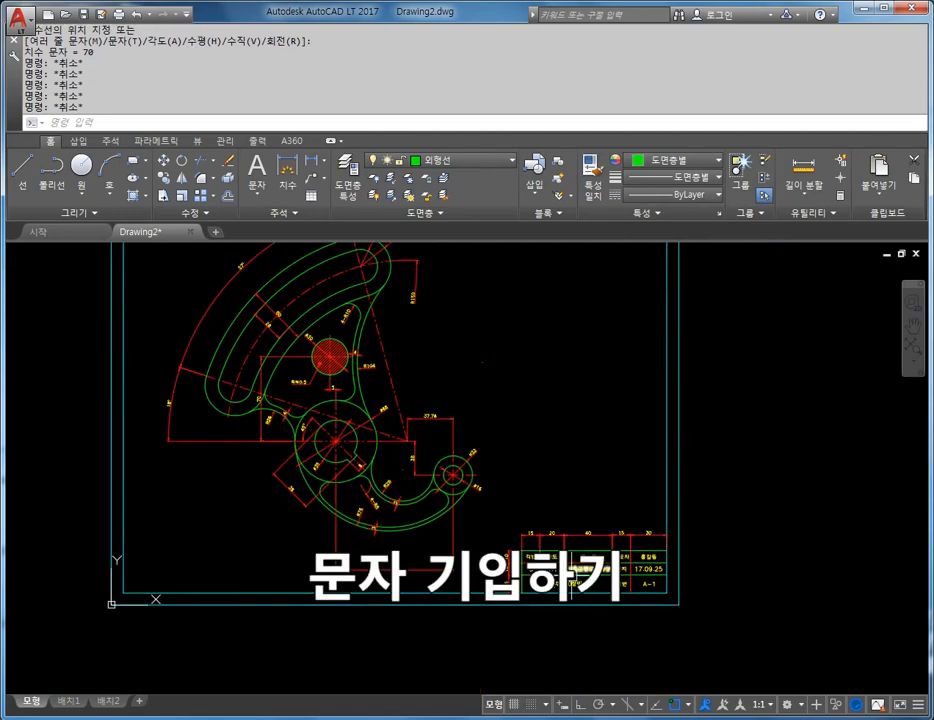
type("채")
key("Return")
key("Escape")
key("Escape")
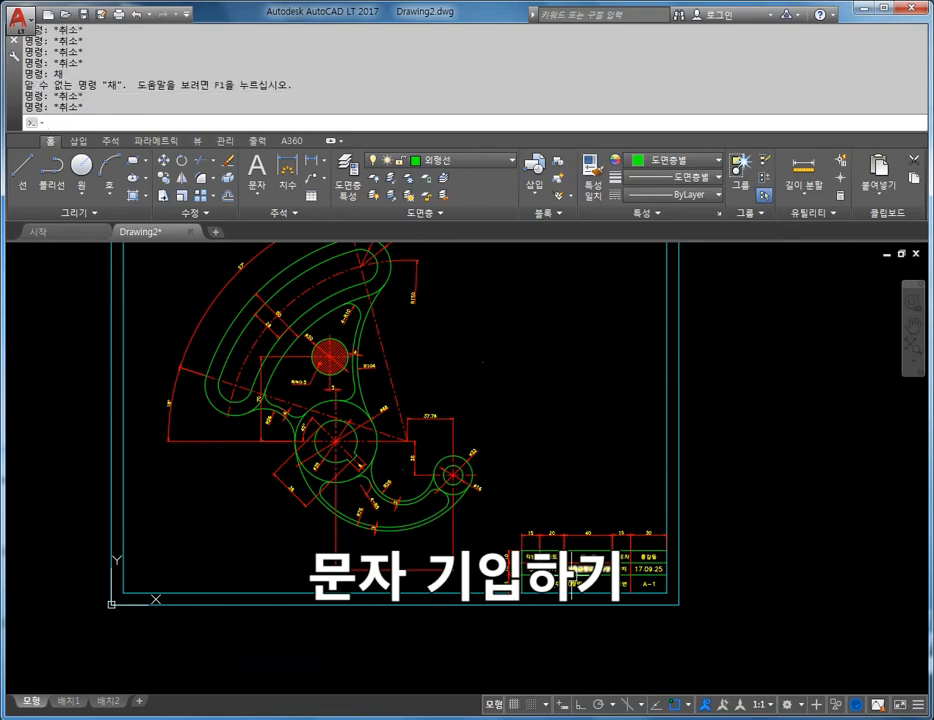
Step: Copy the title block's company text (주)OO정밀 to the upper-left and upper-right areas inside the drawing frame
type("co")
key("Return")
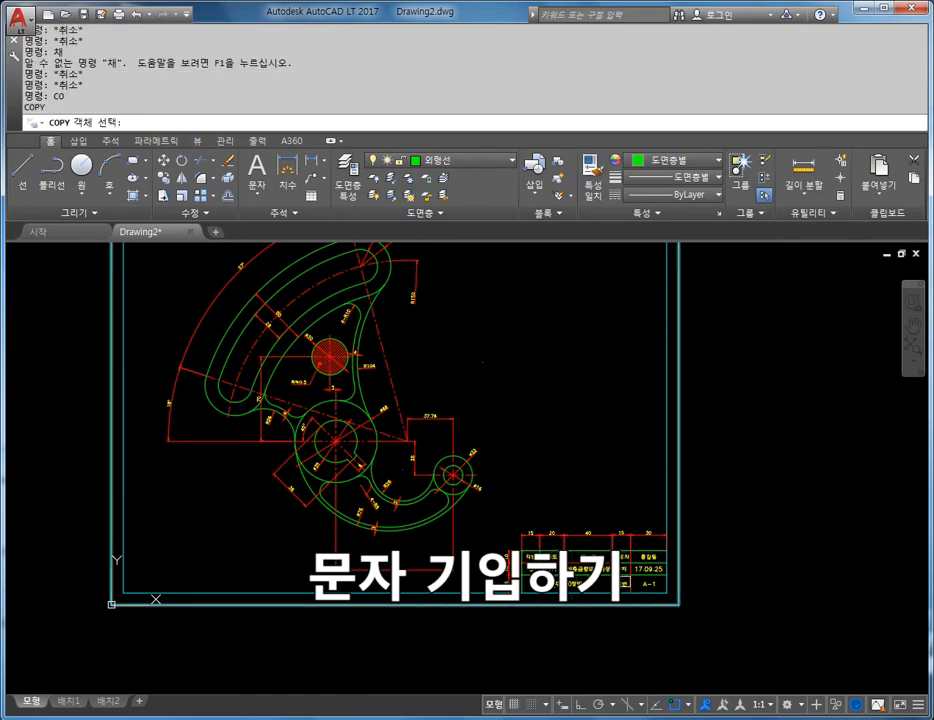
scroll(616, 574, "up", 4)
left_click(519, 599)
key("Return")
left_click(517, 598)
scroll(281, 297, "down", 5)
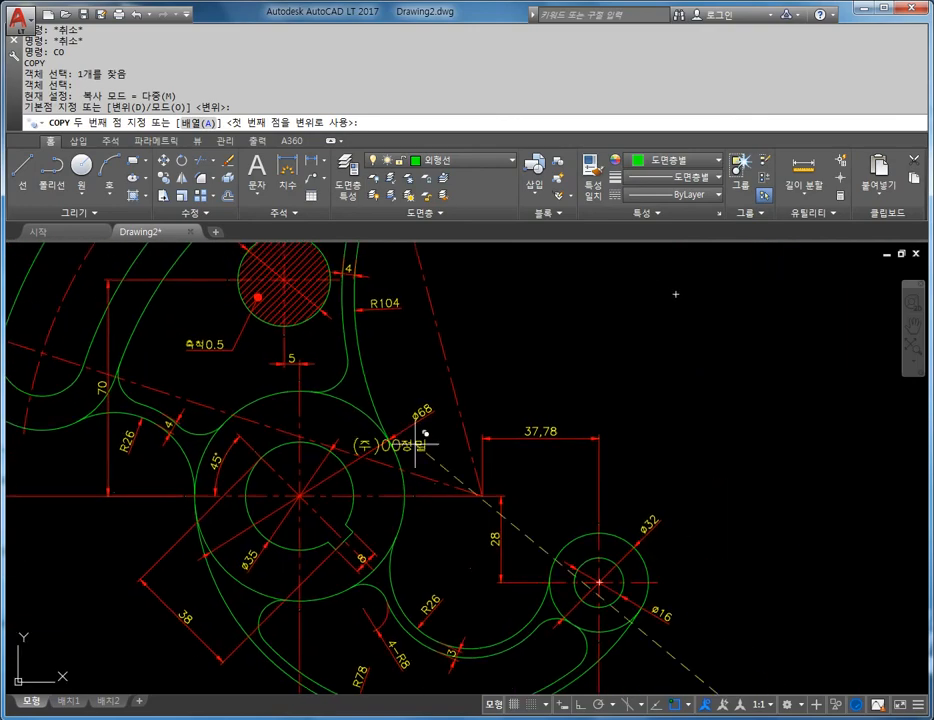
left_click(660, 332)
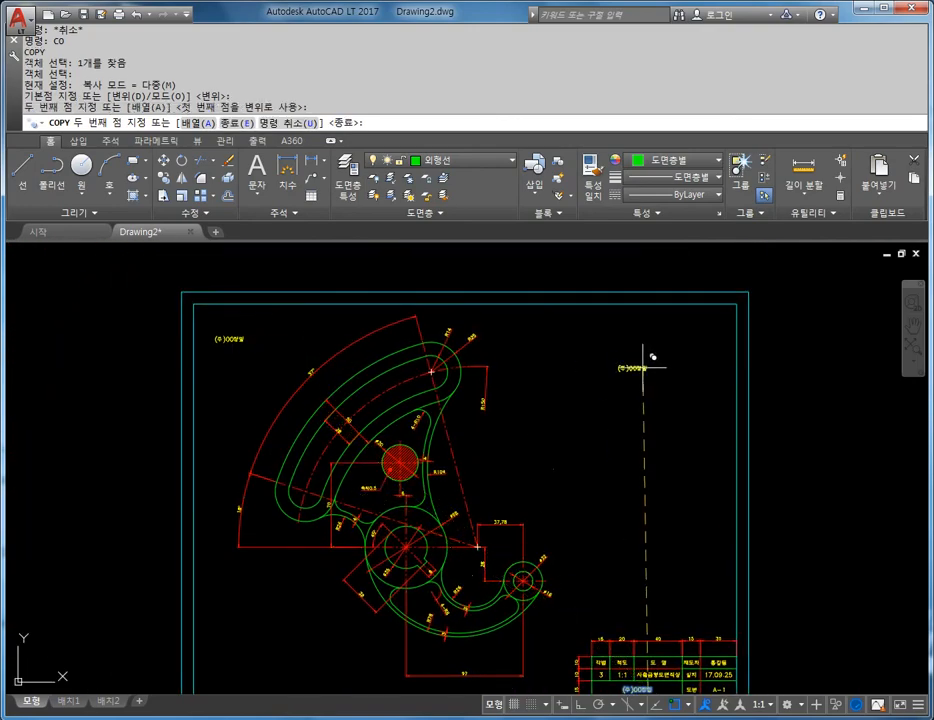
key("Escape")
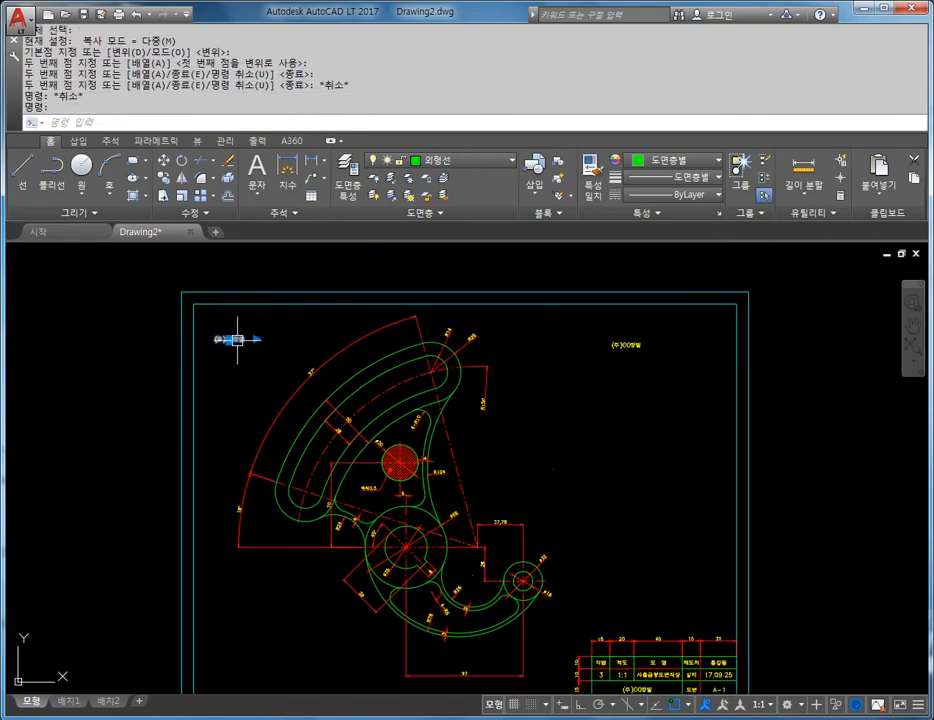
Step: Replace the upper-left text copy with the line "-사출금형도면작성 평가" and widen its text box to fit one line
double_click(238, 339)
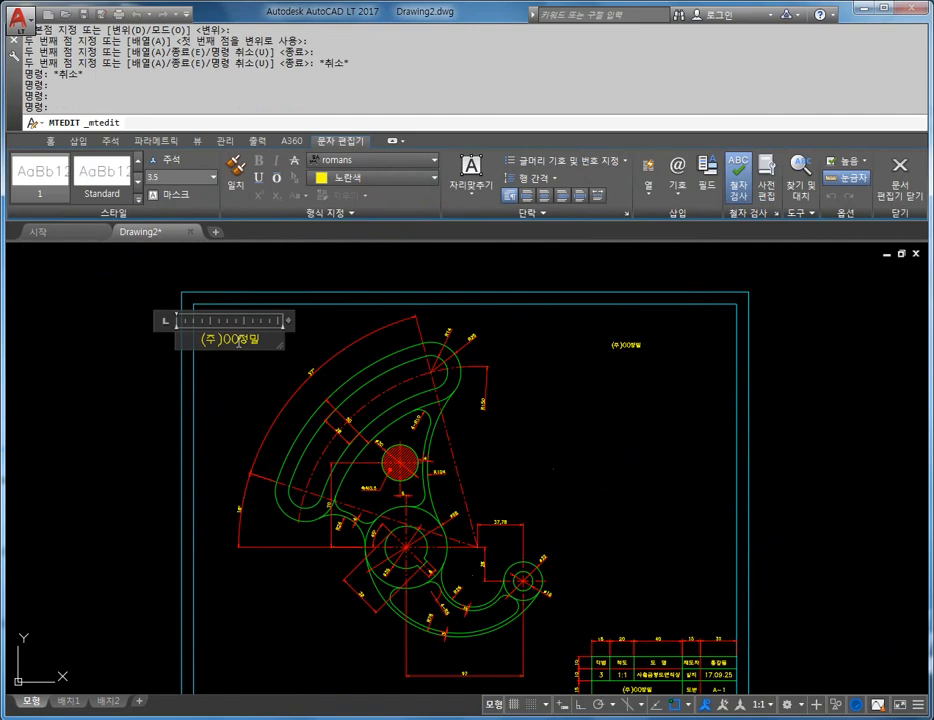
key("Delete")
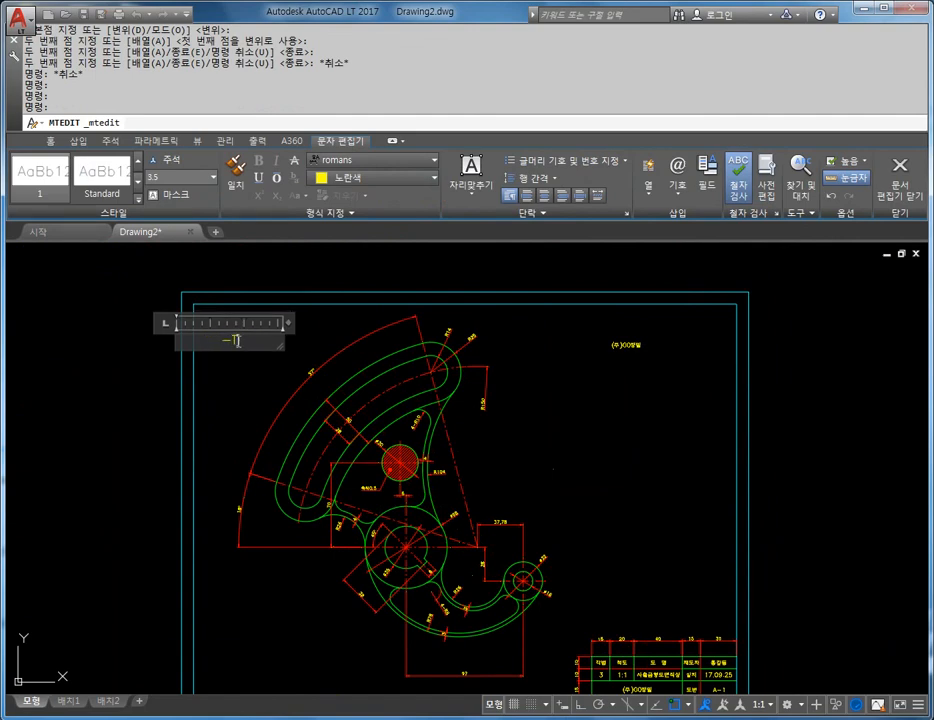
type("-사용작성")
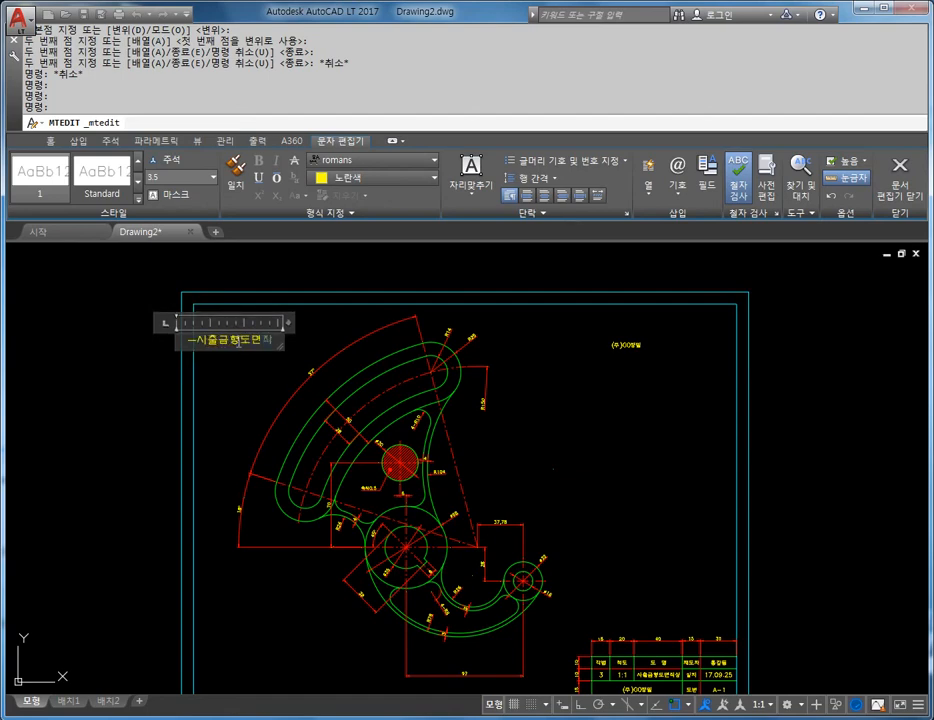
key("Return")
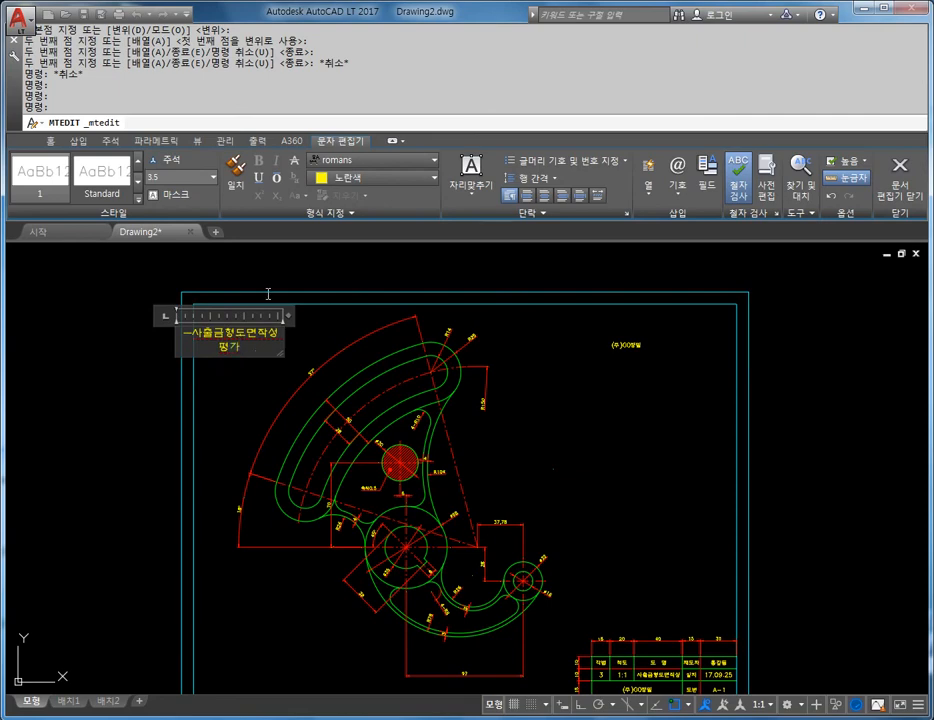
left_click_drag(287, 317, 335, 328)
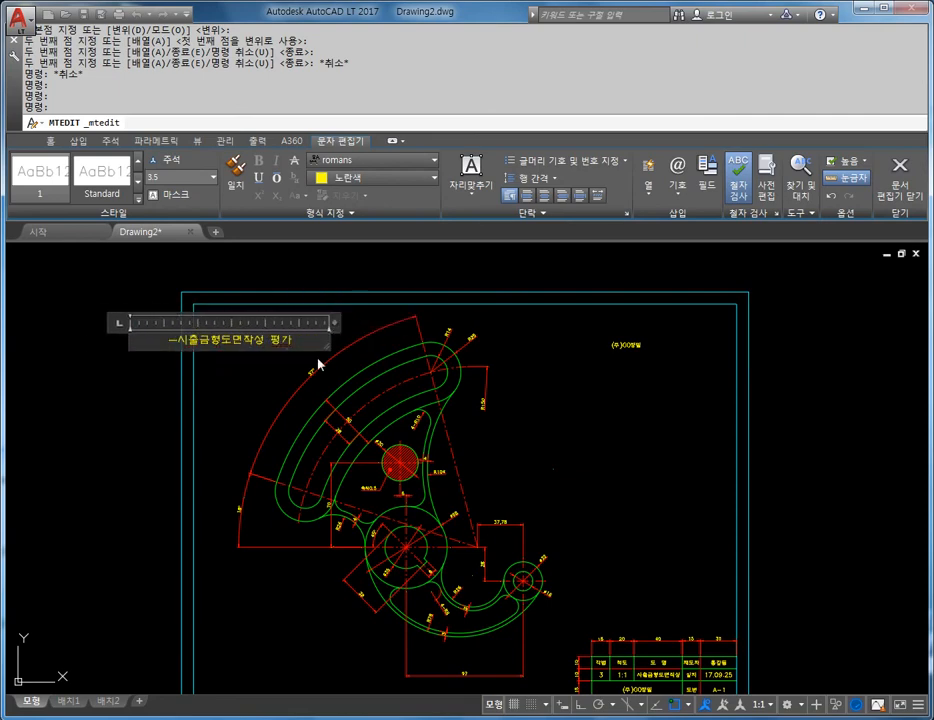
type("평가")
key("Return")
Step: Add a second line to the note reading "-도면크기 470x347"
type("2-")
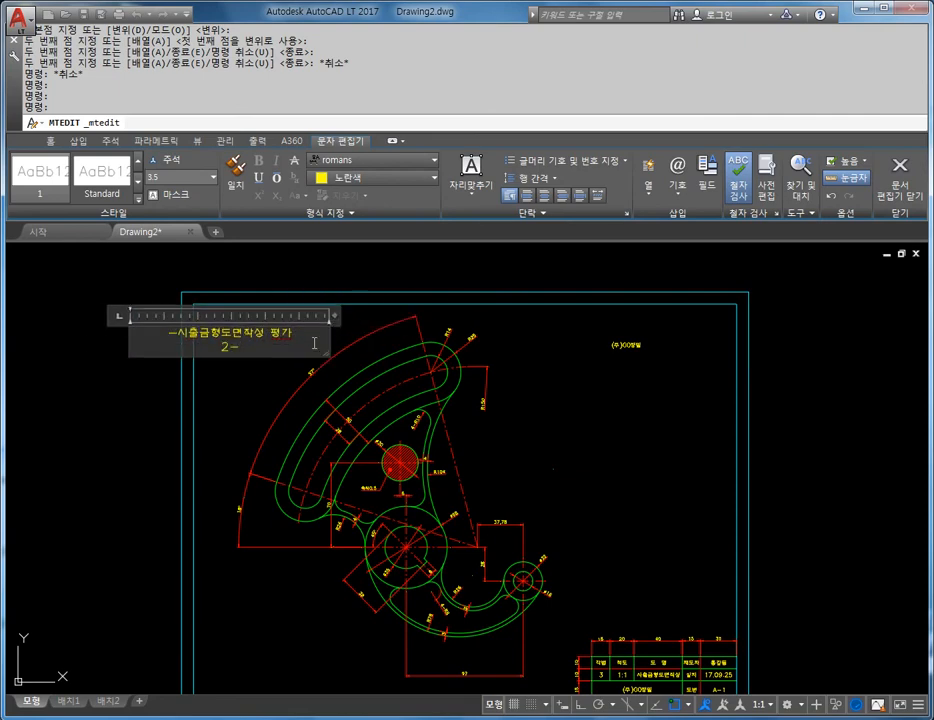
key("BackSpace")
key("BackSpace")
type("-도면크기 470X")
key("BackSpace")
type("x347")
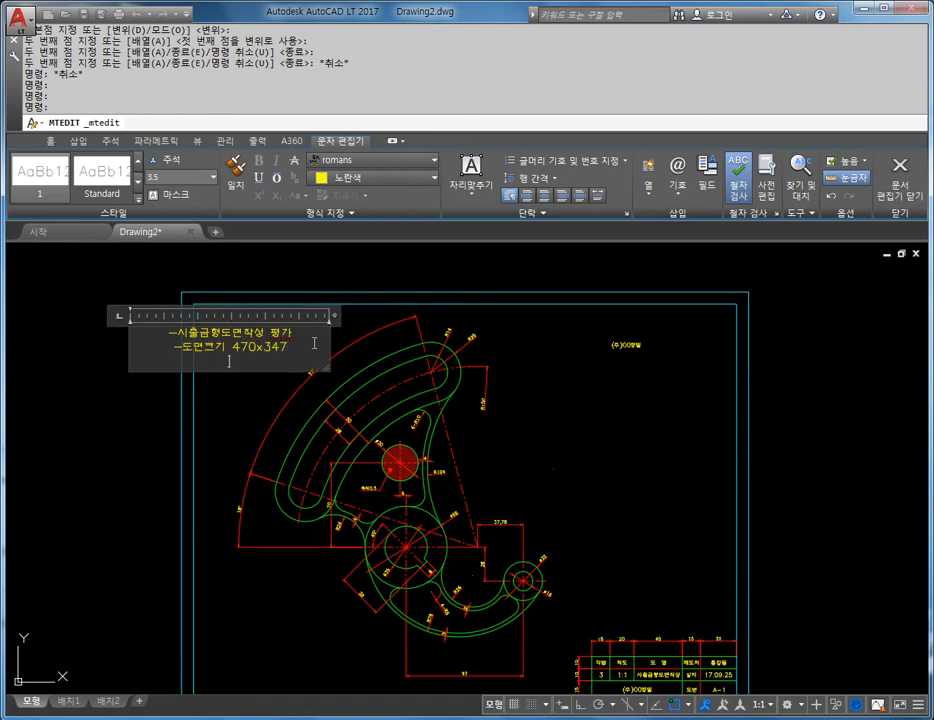
Step: Add a third line to the note reading "-시험시간 : 4시간"
key("Return")
type("t")
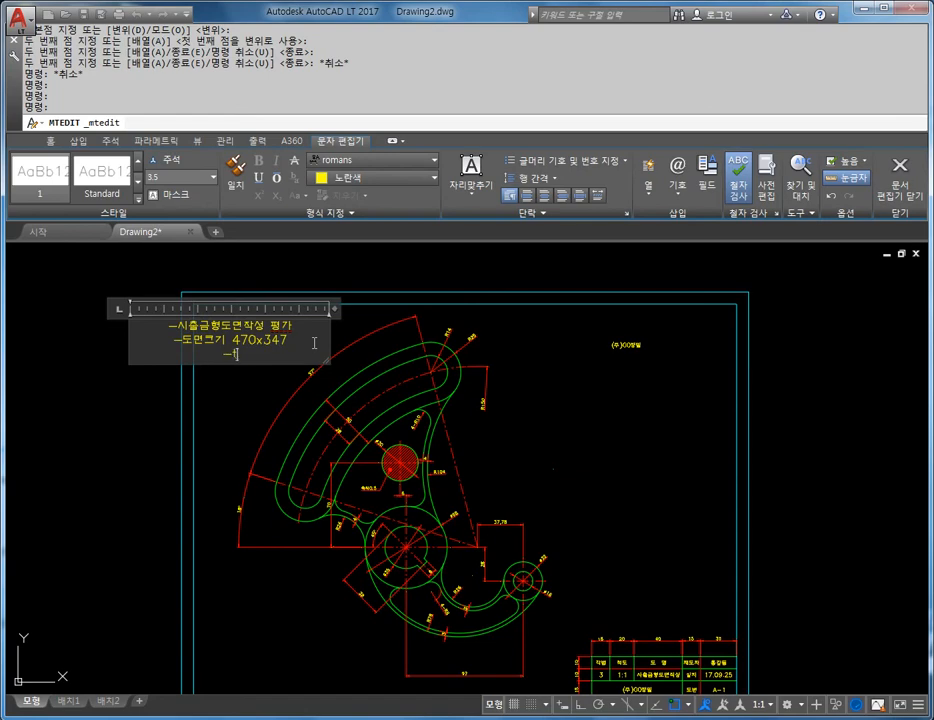
type("lg")
key("BackSpace")
key("BackSpace")
type("험시ㄱ")
type(" : 4시간")
Step: Left-align all three lines of the note and finish editing the text
left_click(529, 197)
left_click(172, 340)
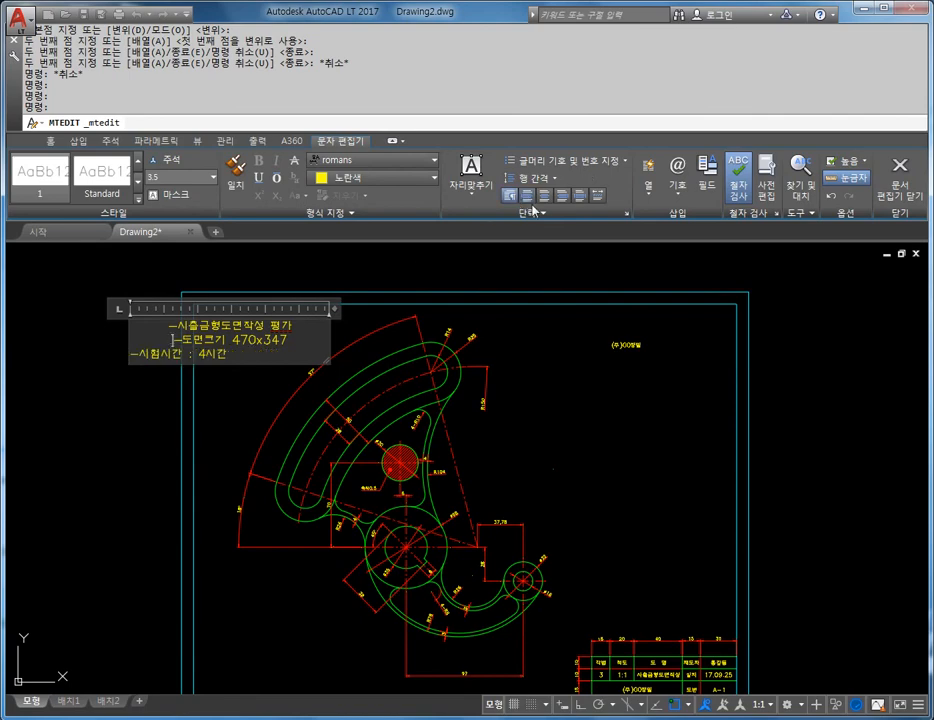
left_click(530, 199)
key("Up")
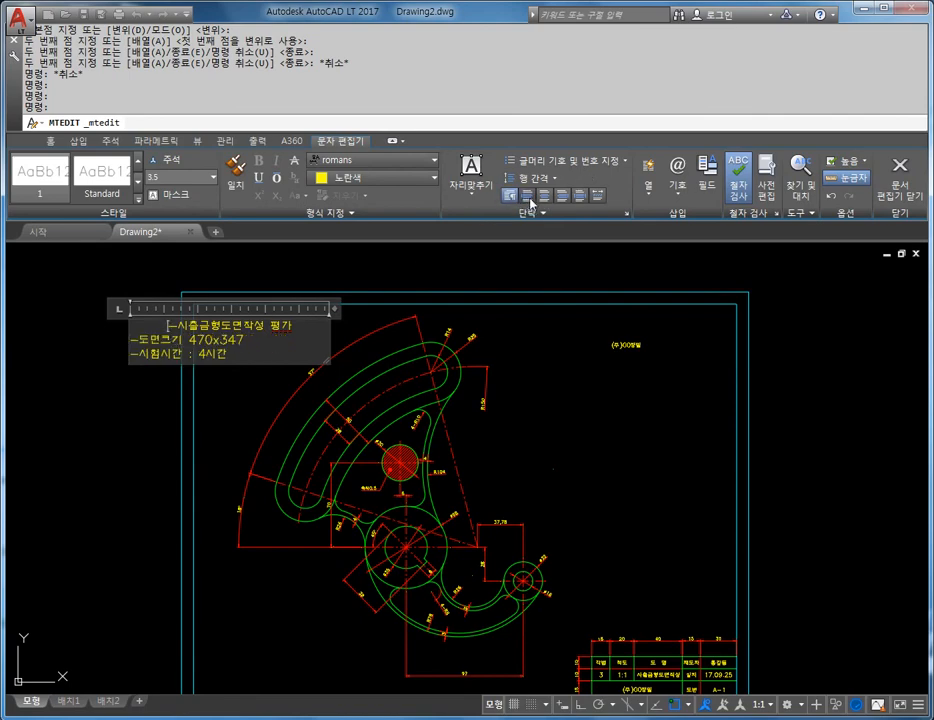
left_click(900, 175)
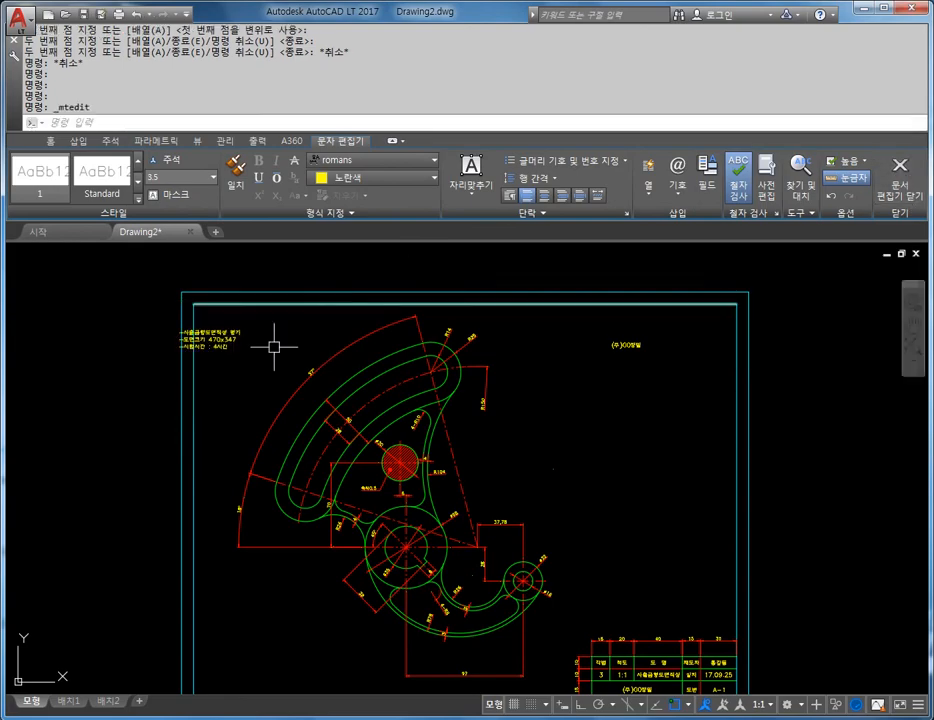
Step: Move the three-line note at the drawing's upper-left corner to the right so it sits fully inside the inner frame
scroll(274, 347, "up", 3)
middle_click_drag(249, 353, 273, 352)
key("Escape")
key("Escape")
key("Escape")
type("ㅡ")
key("space")
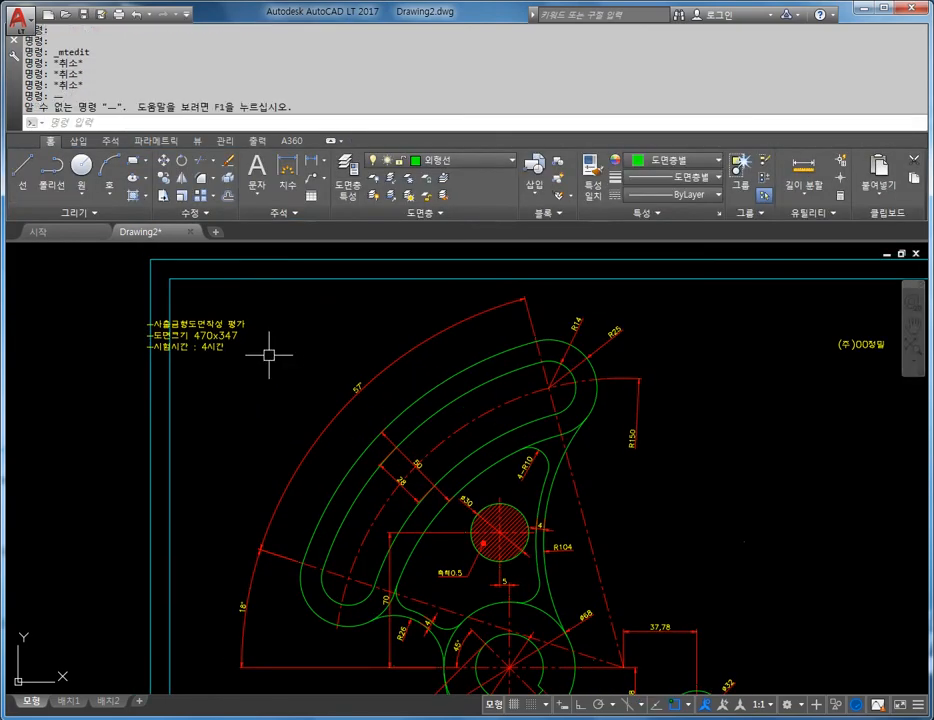
key("Escape")
key("Escape")
type("ㅡ")
key("space")
key("Escape")
key("Escape")
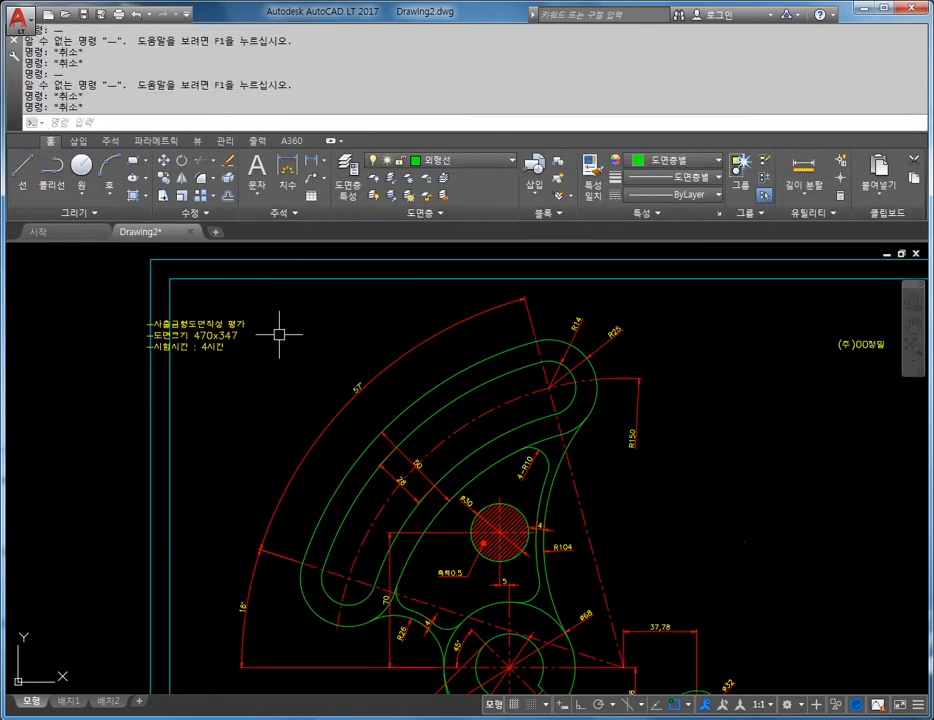
type("ㅡ")
key("space")
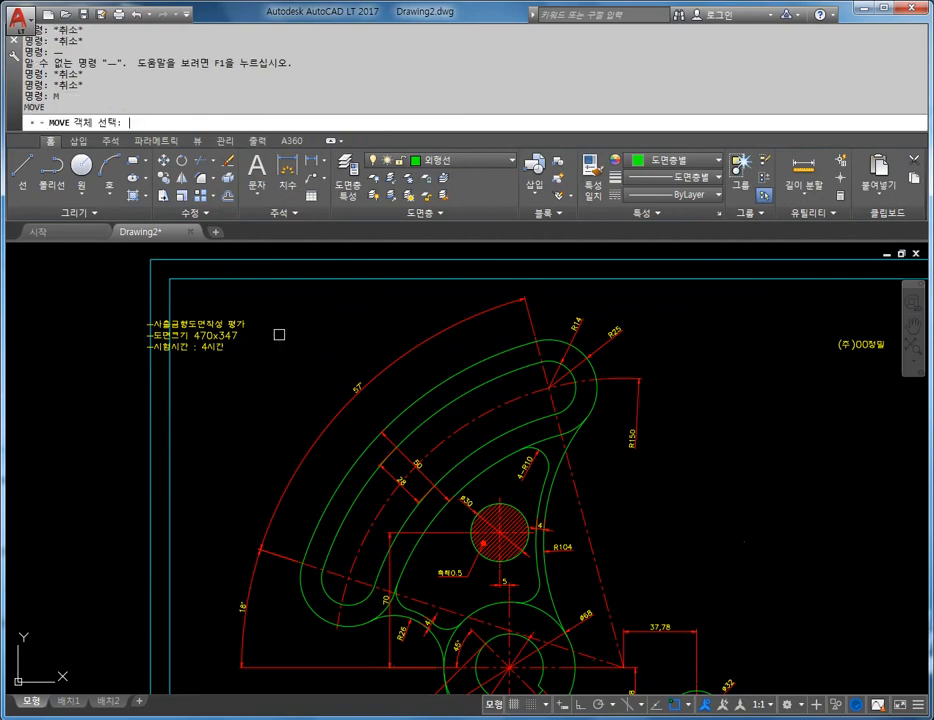
left_click(228, 334)
key("space")
left_click(227, 332)
left_click(307, 331)
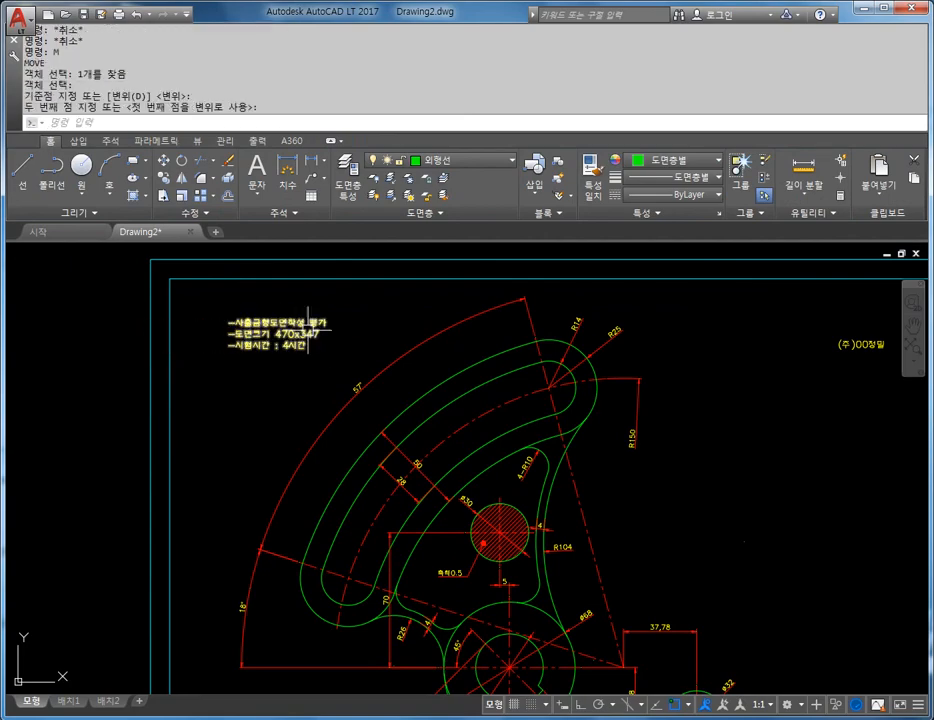
key("Escape")
Step: Set the text height of the three-line note to 8 and widen its text box so each entry fits on one line
left_click(305, 334)
double_click(305, 333)
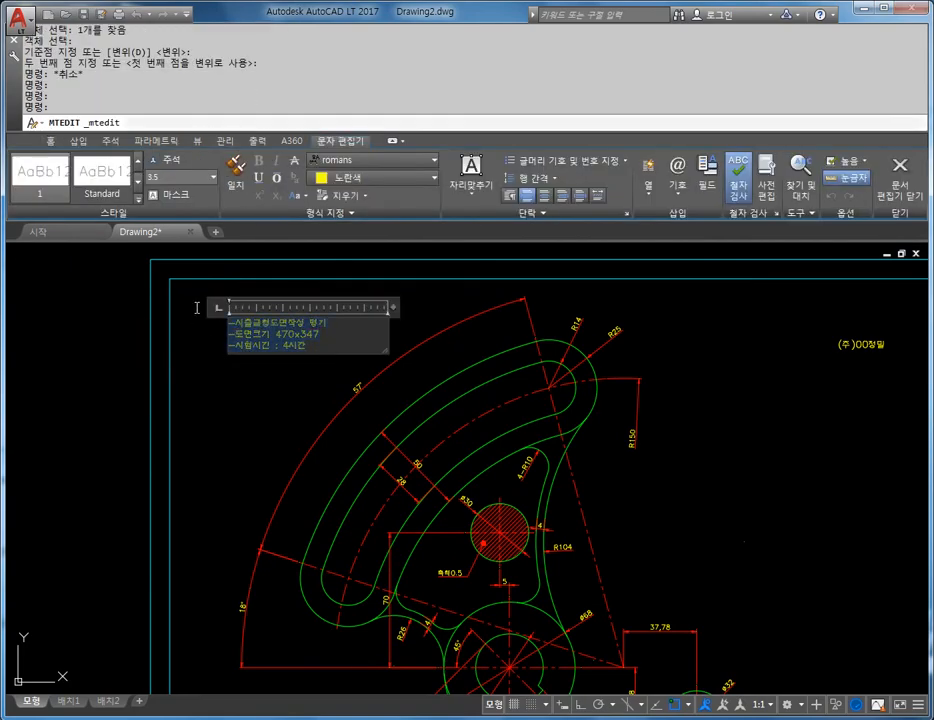
left_click(168, 184)
type("8")
key("Return")
mouse_move(395, 250)
left_mouse_down()
mouse_move(546, 258)
mouse_move(511, 268)
left_mouse_up()
left_click(686, 351)
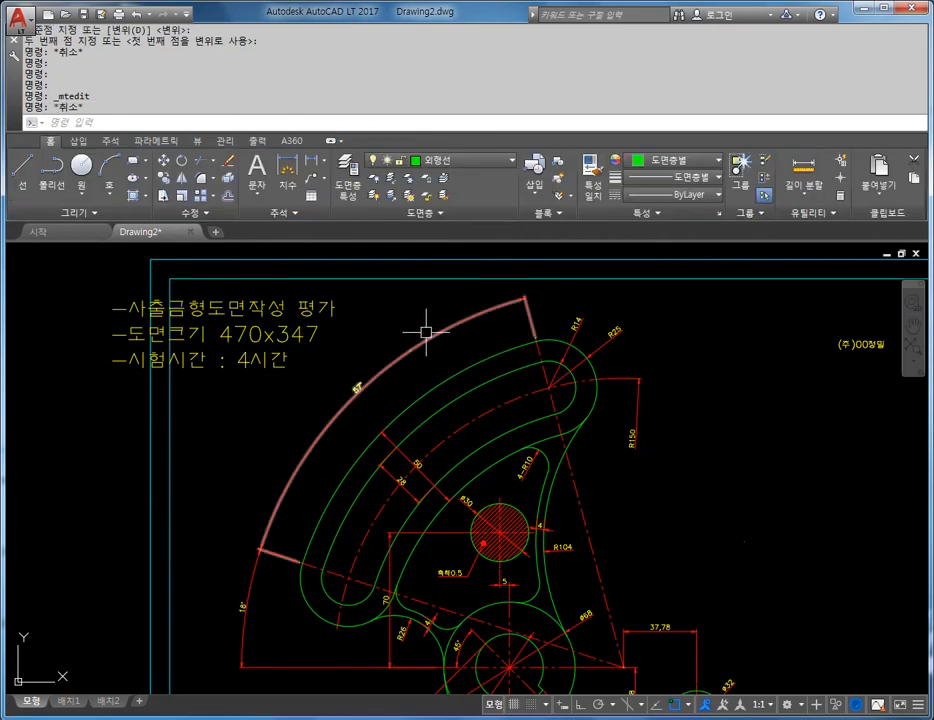
Step: Move the enlarged three-line note to the right, inside the inner frame's upper-left corner
scroll(417, 354, "down", 4)
key("Escape")
key("Escape")
key("Escape")
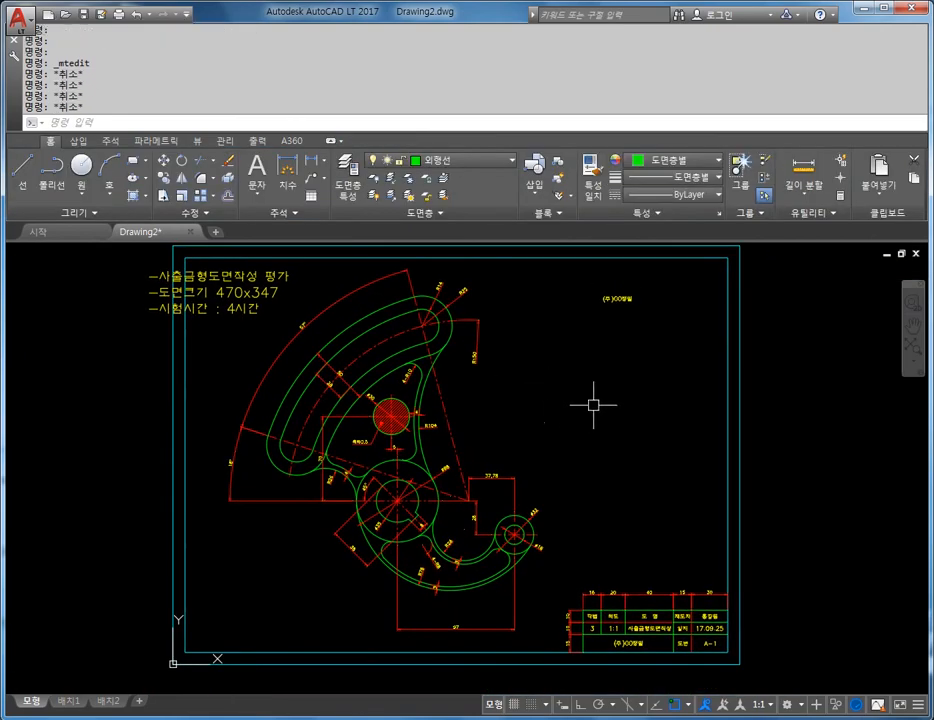
type("m")
key("space")
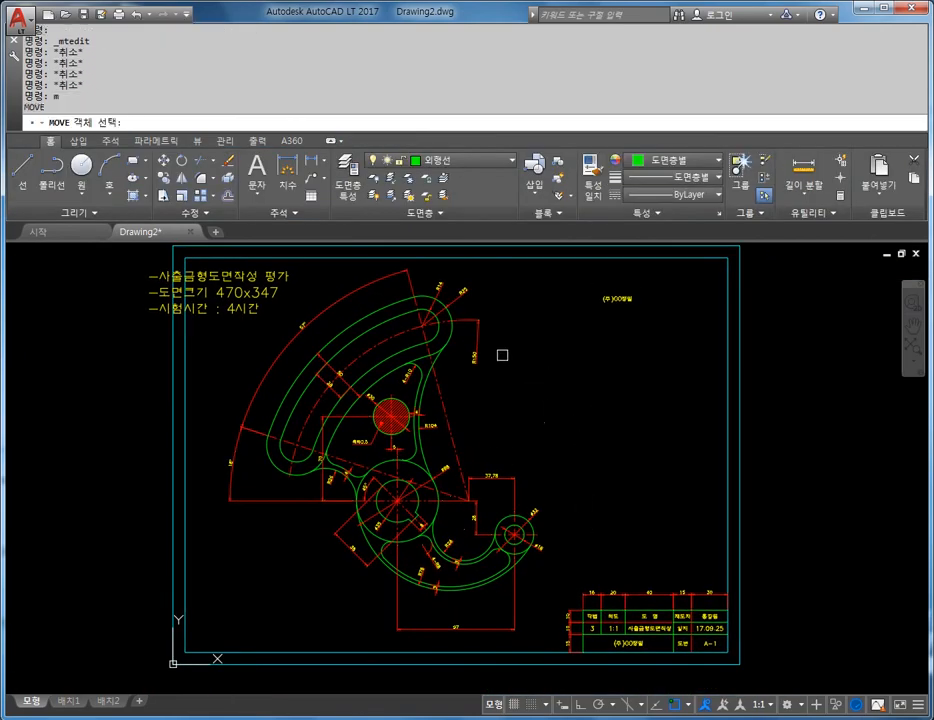
left_click(245, 289)
key("space")
left_click(245, 288)
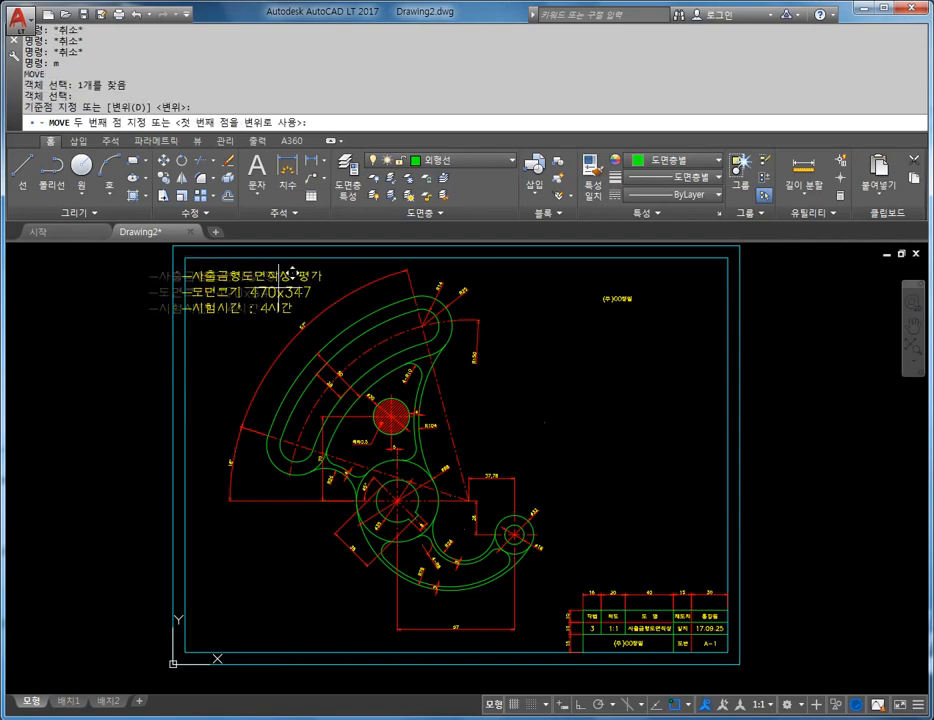
left_click(287, 288)
key("Escape")
key("Escape")
Step: Set the text height of the upper-right "(주)00정밀" copy to 8 and replace its content with "-주서-"
middle_click_drag(643, 340, 590, 340)
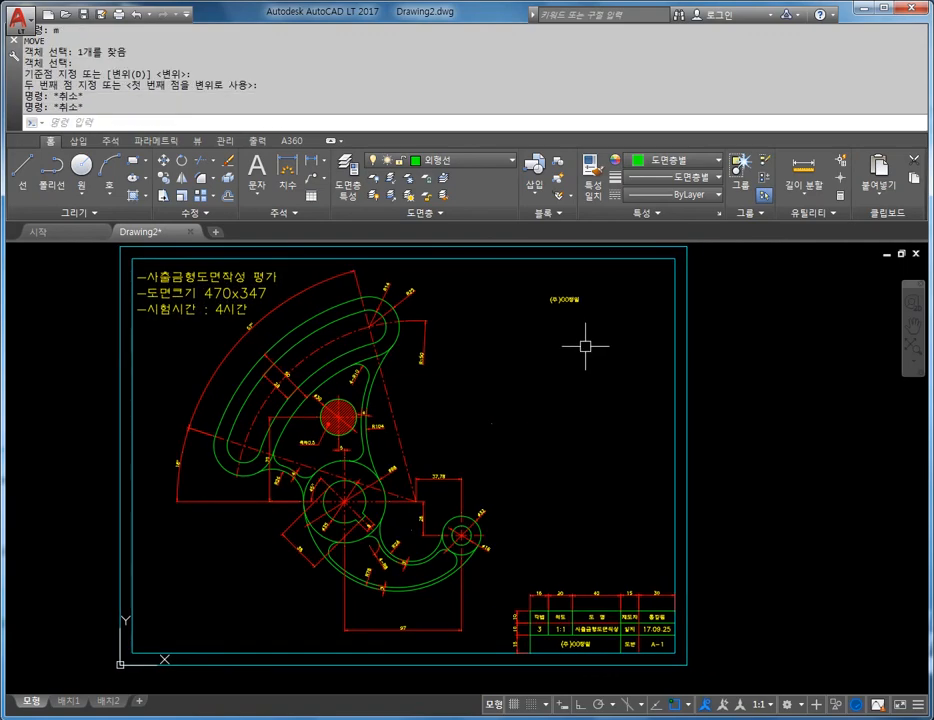
double_click(563, 296)
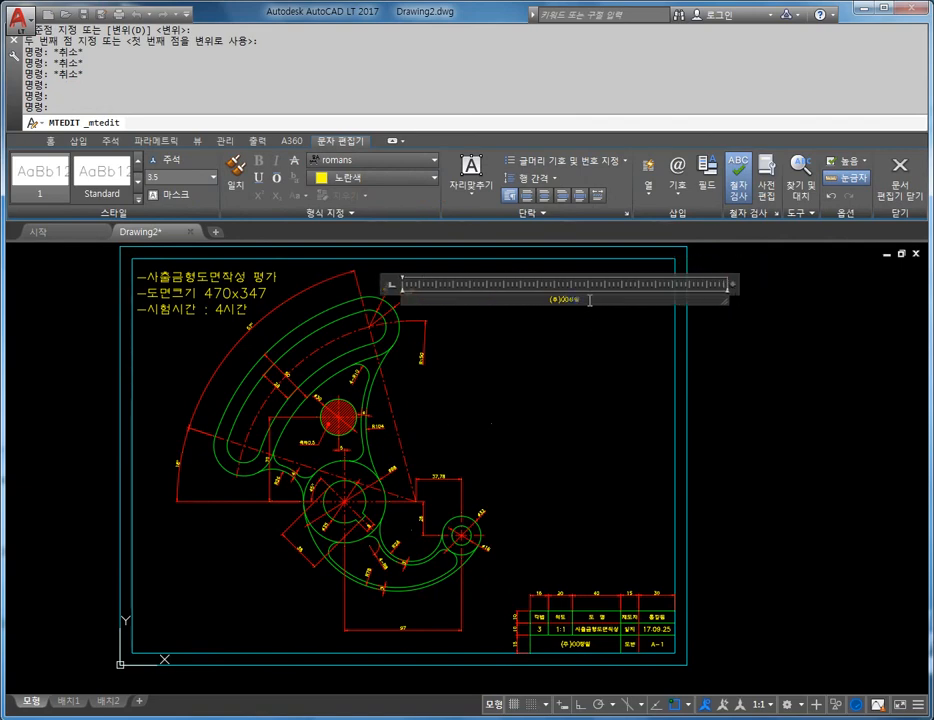
left_click_drag(590, 300, 472, 300)
type("8")
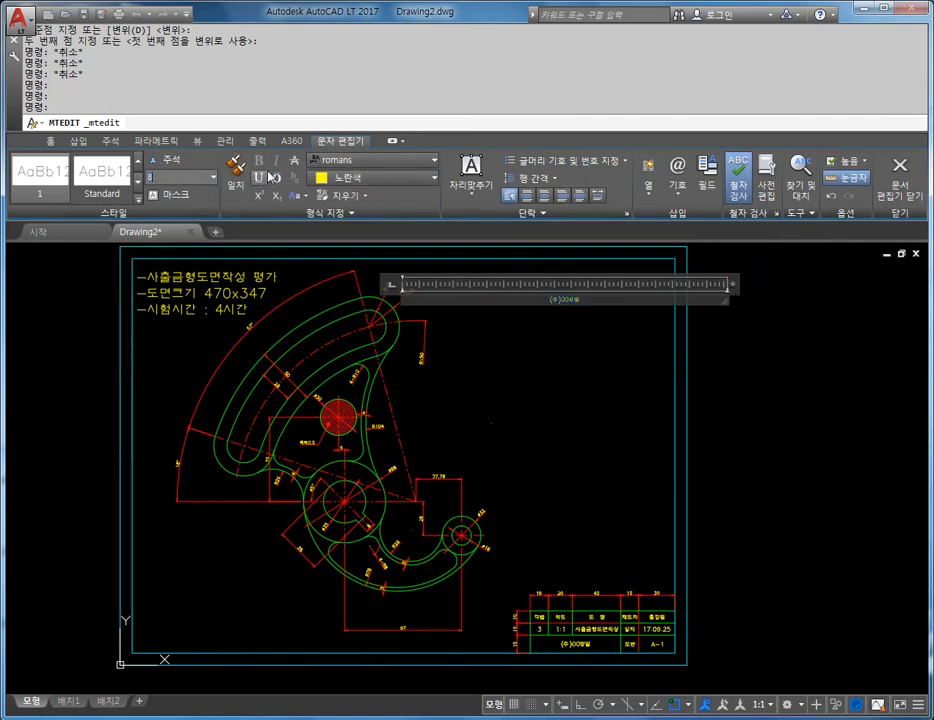
key("Return")
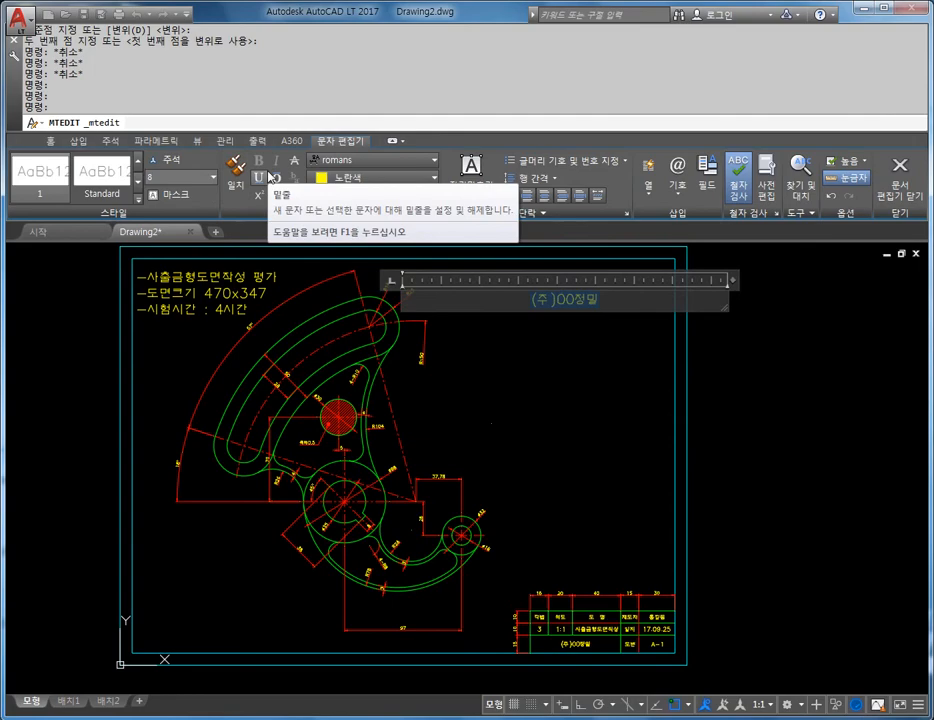
type("-w")
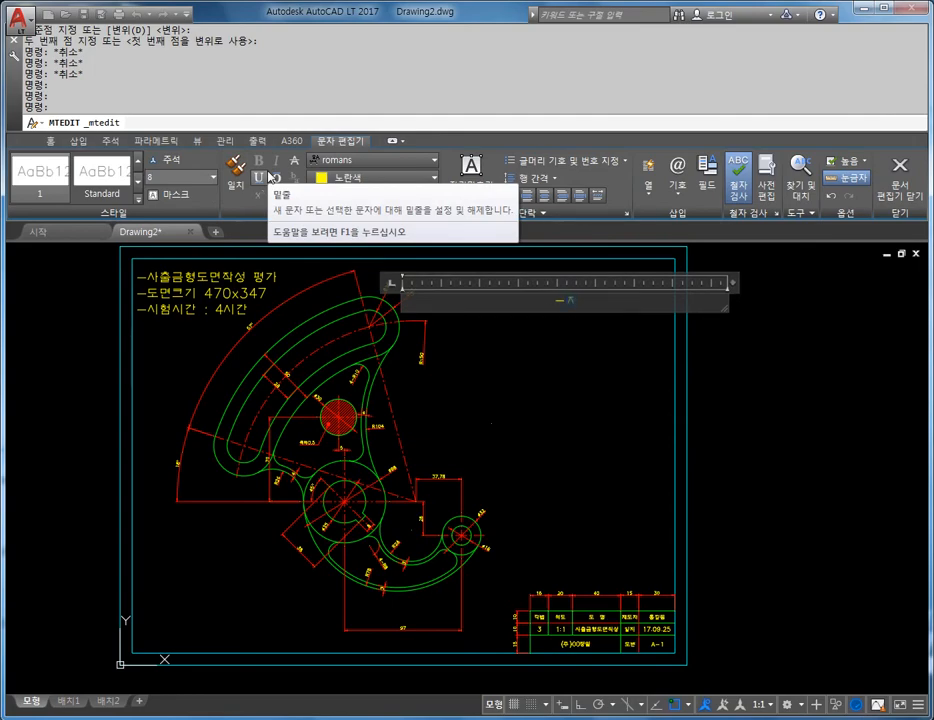
type("ntj-")
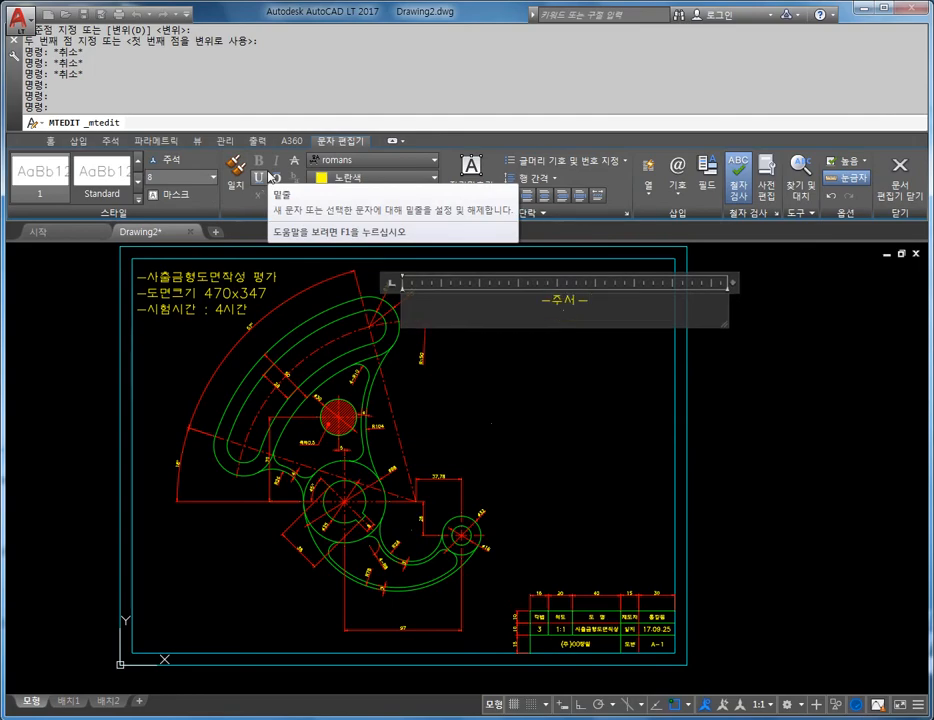
Step: Add a second line to the upper-right note reading "도면 완성 후 성함.dwg로 저장후"
key("Return")
type("ehaus dhks")
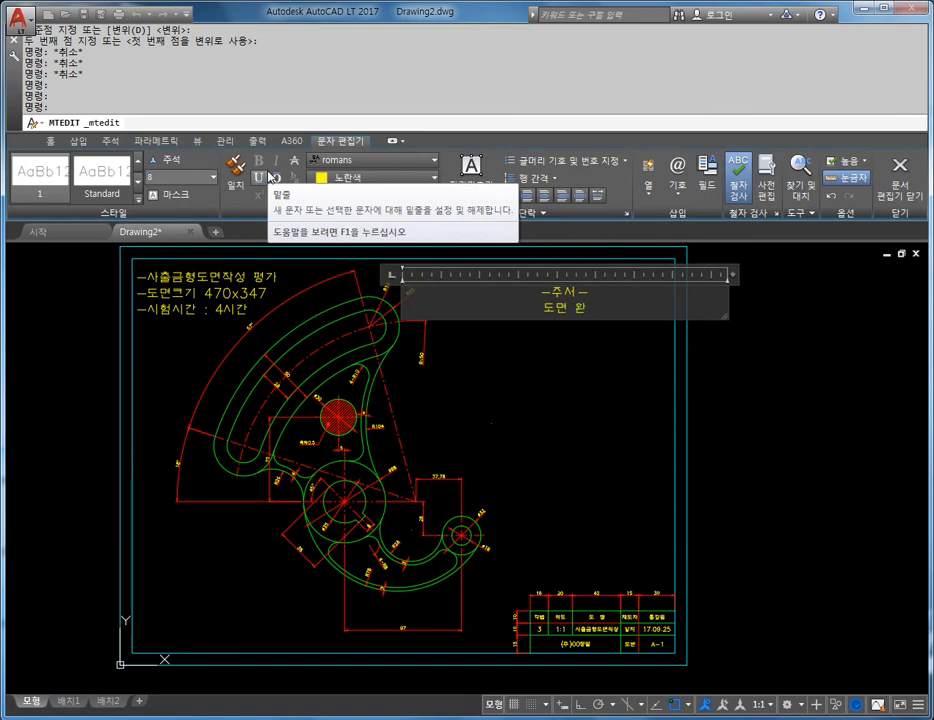
type("tjd gn")
type(" tjdgka")
type(".")
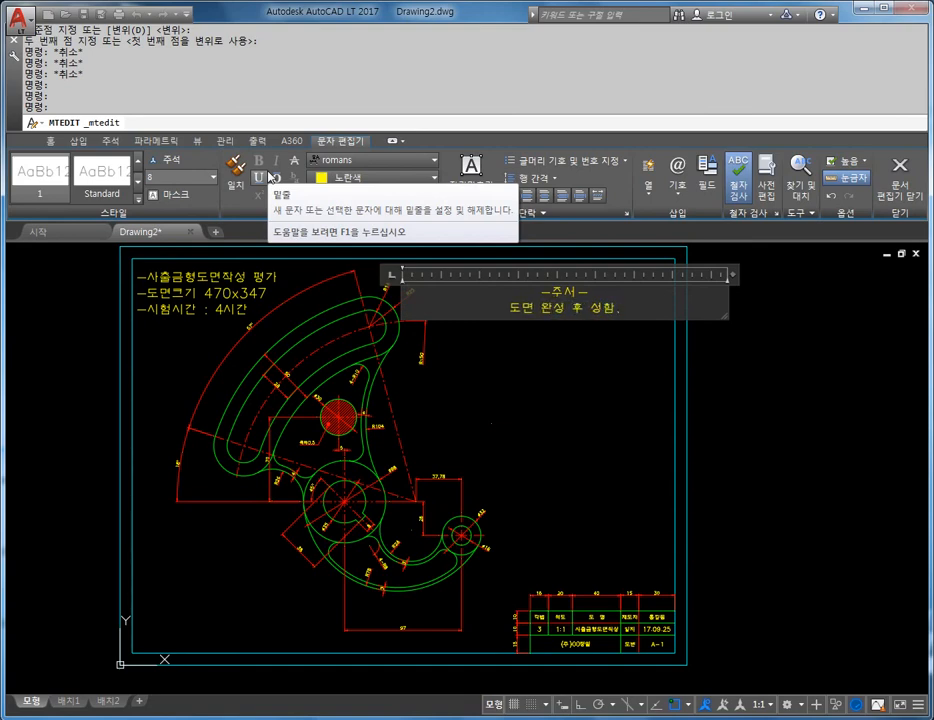
type("d")
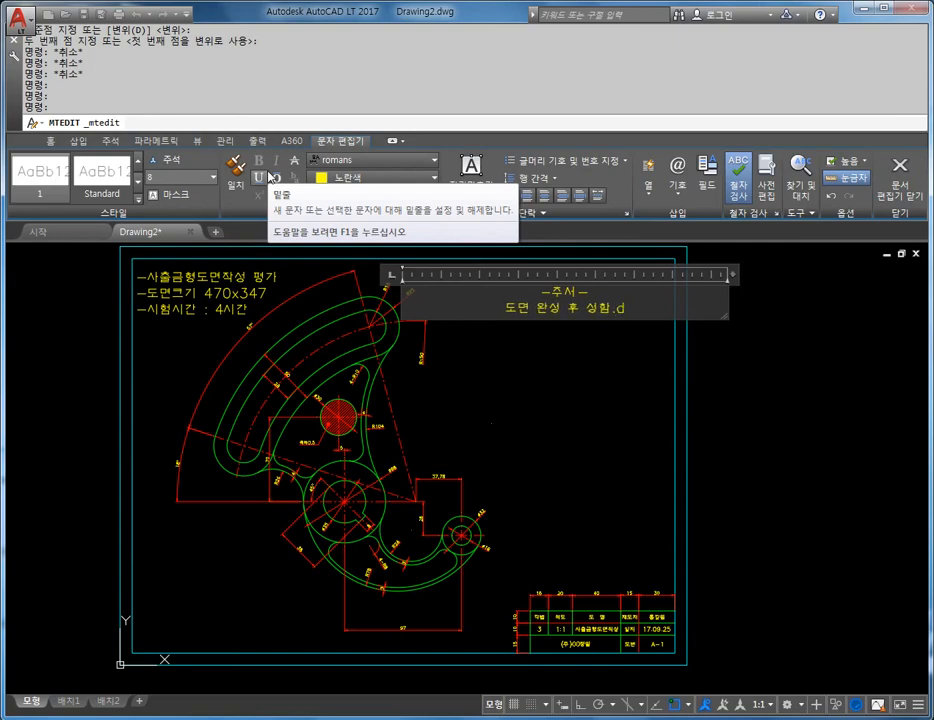
type("wg")
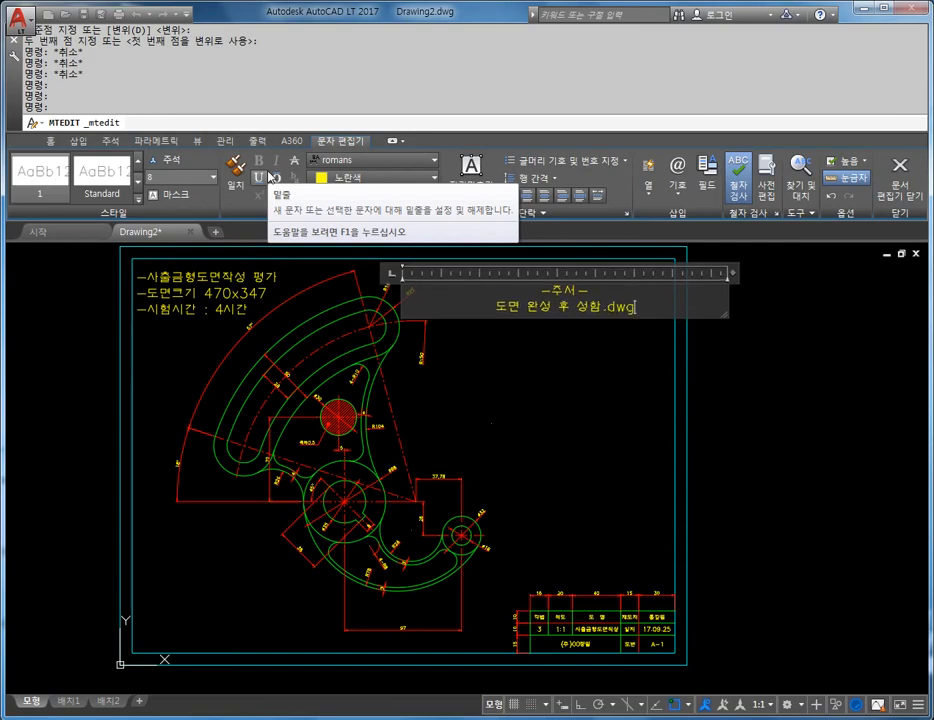
key("alt")
key("h")
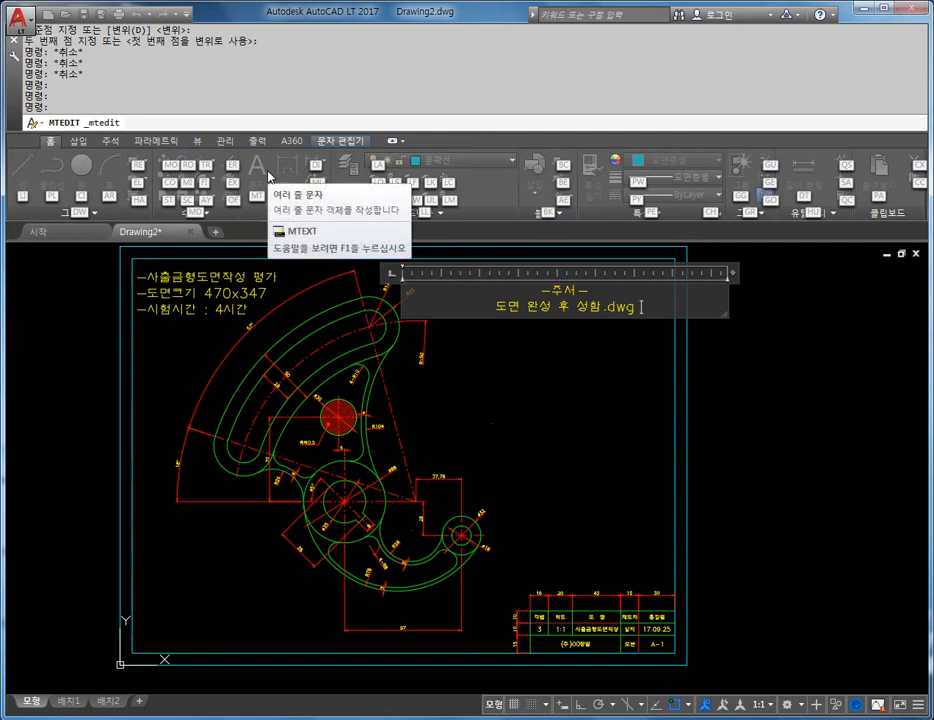
left_click(636, 311)
type("로")
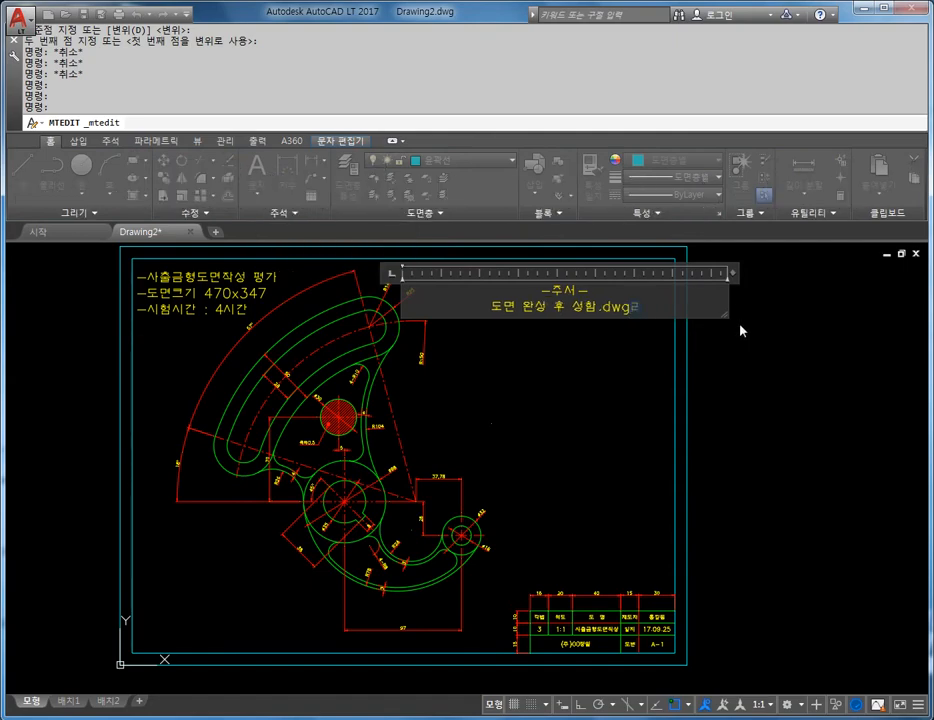
type(" 저장후")
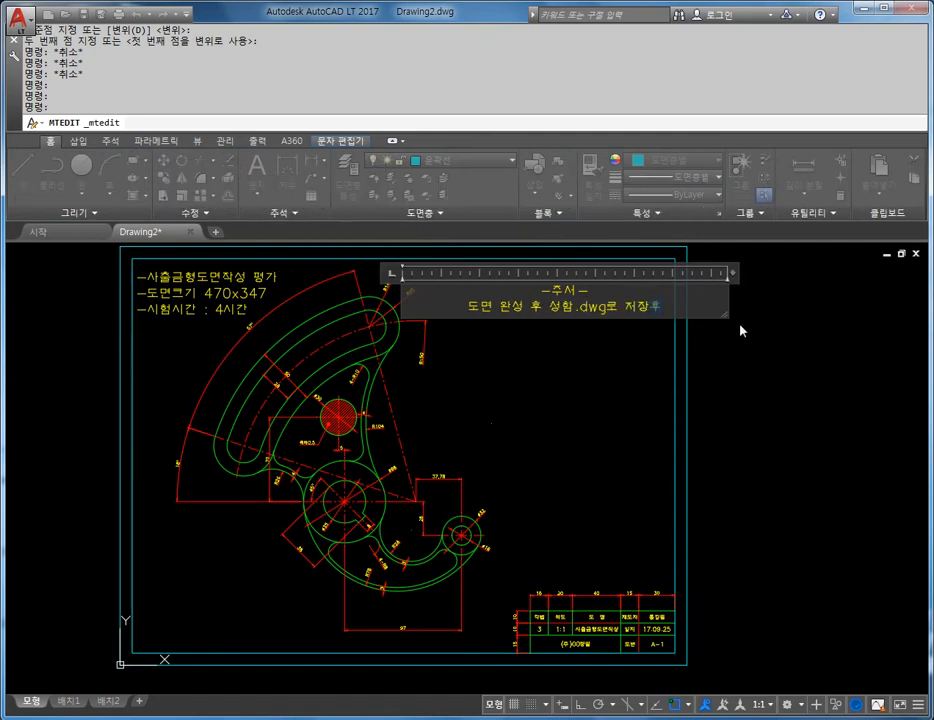
Step: Add a third line reading "메일로 전송바람" to the upper-right note and finish editing the text
key("Return")
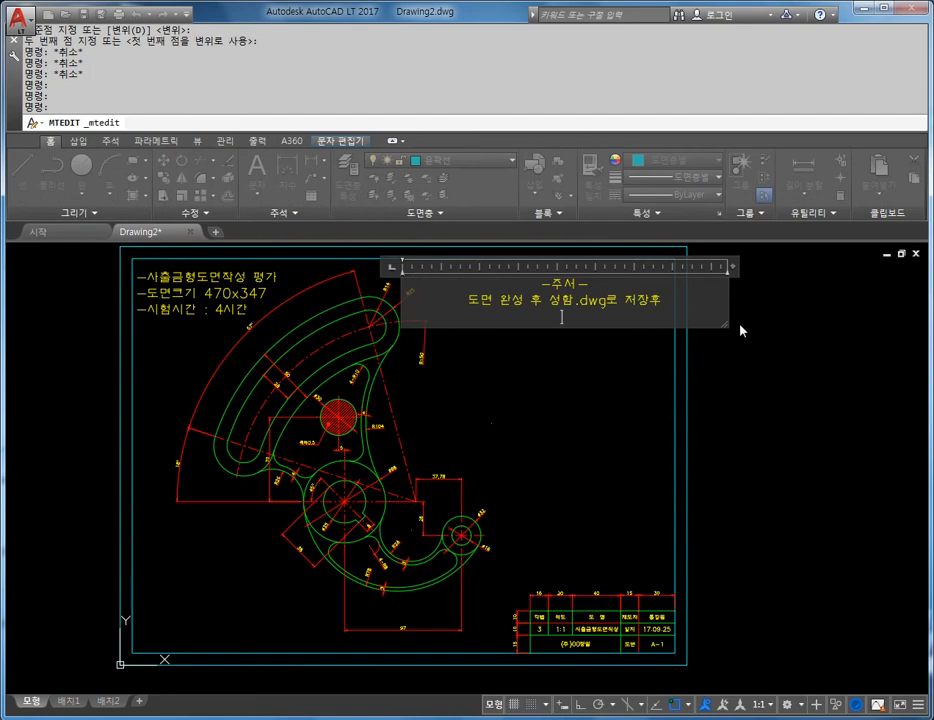
type("메일로 전송발")
type("람")
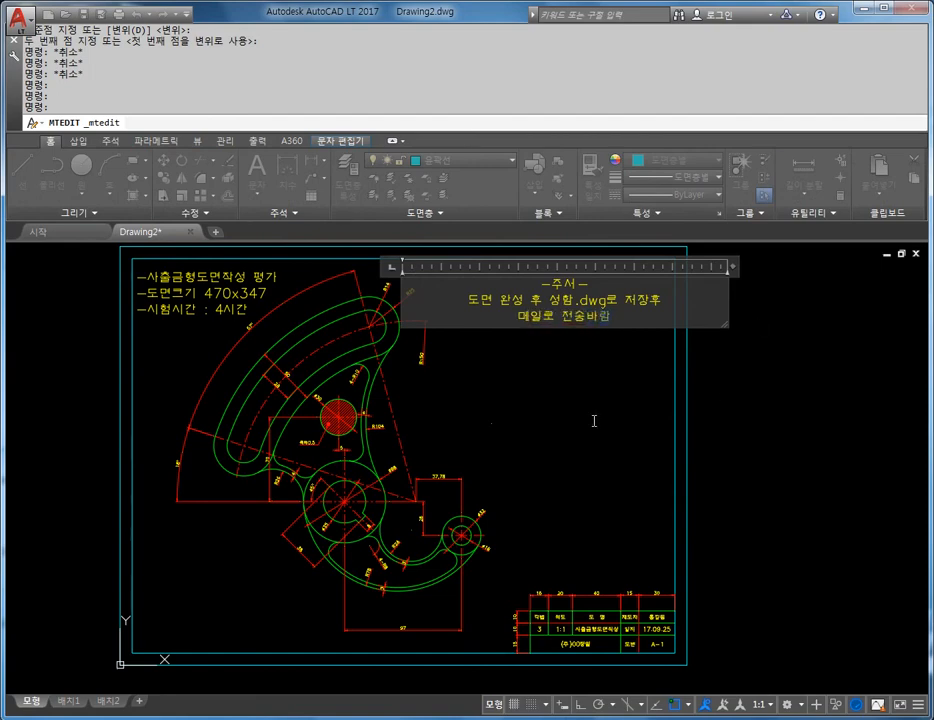
left_click(673, 457)
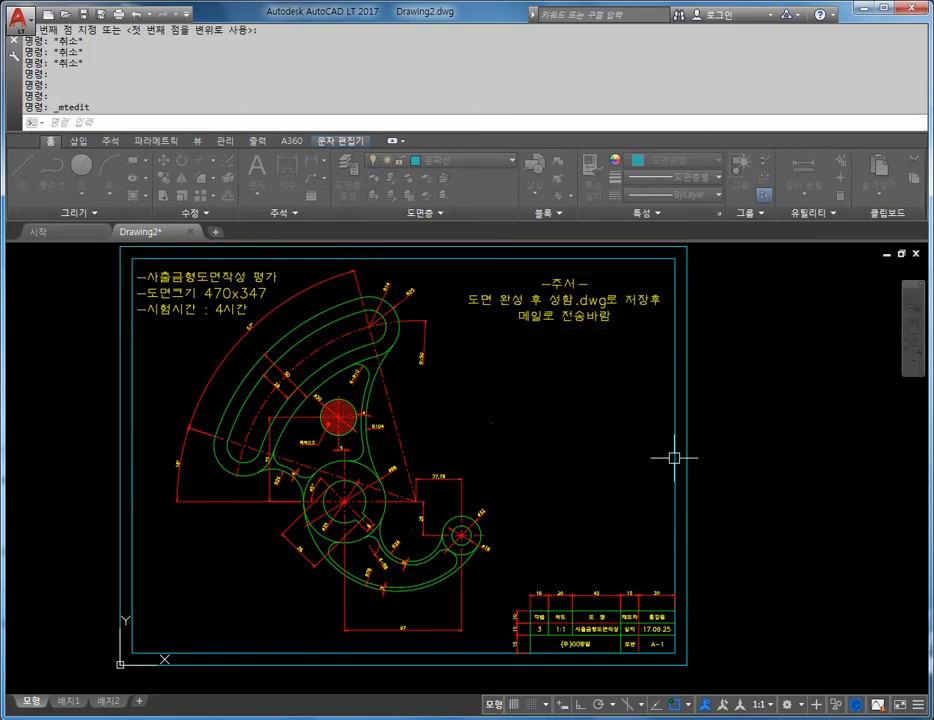
left_click(534, 293)
left_click(565, 320)
key("Escape")
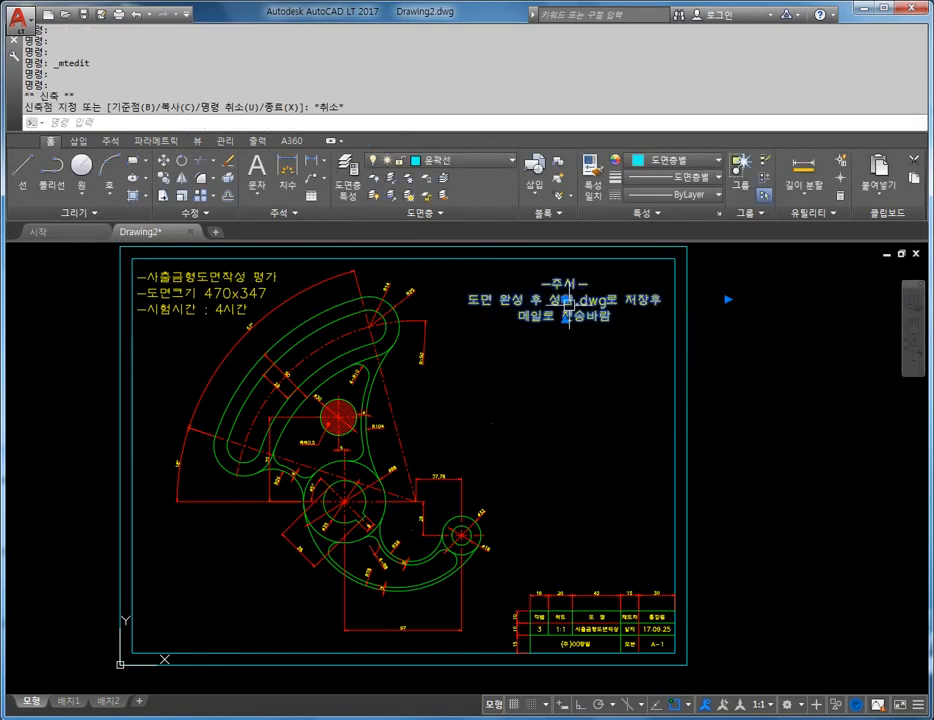
Step: Left-align all three lines of the "-주서-" note and finish editing the text
double_click(519, 316)
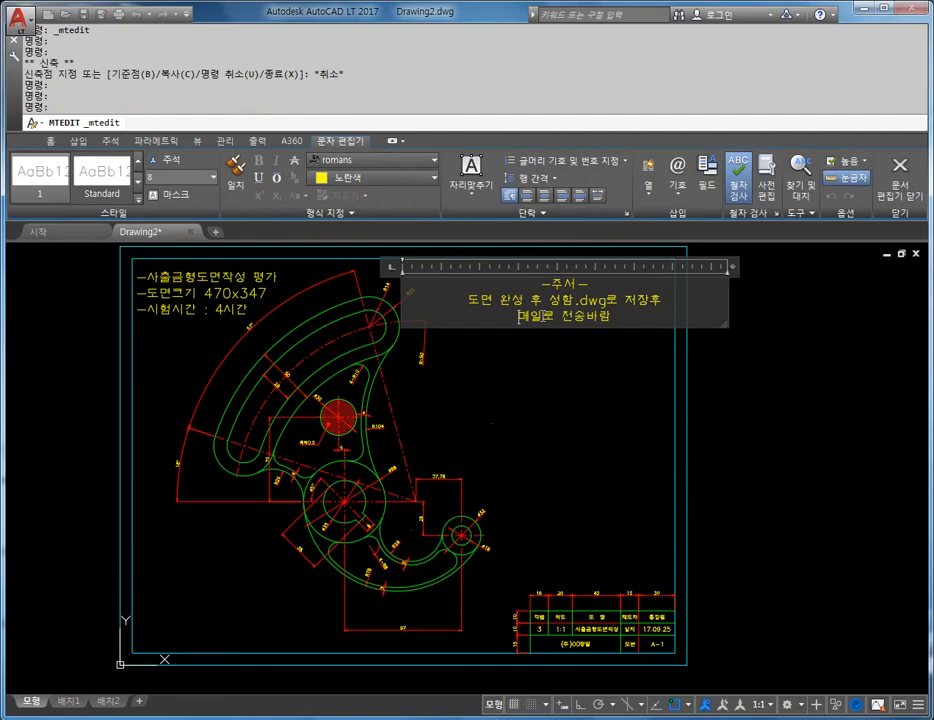
left_click(527, 197)
left_click(463, 296)
left_click(528, 196)
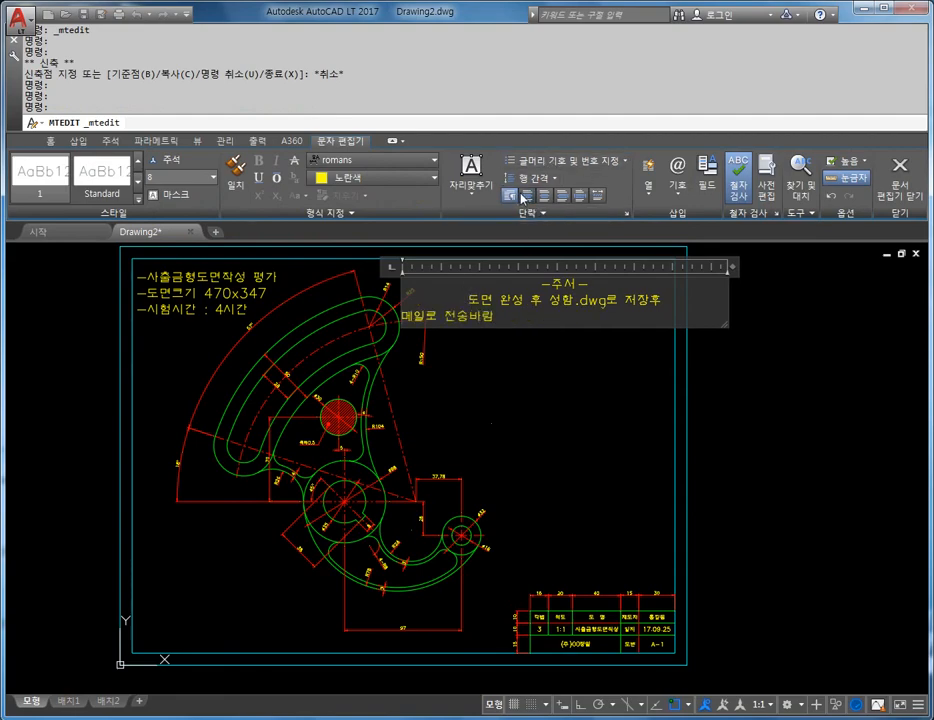
key("Up")
left_click(528, 196)
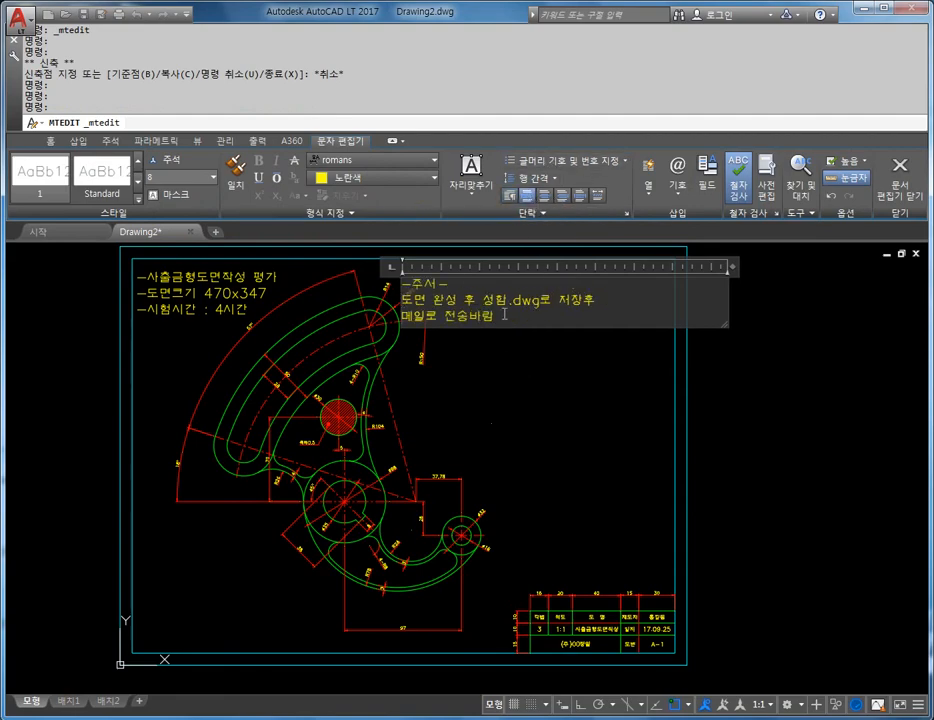
left_click(642, 375)
key("Escape")
key("Escape")
key("Escape")
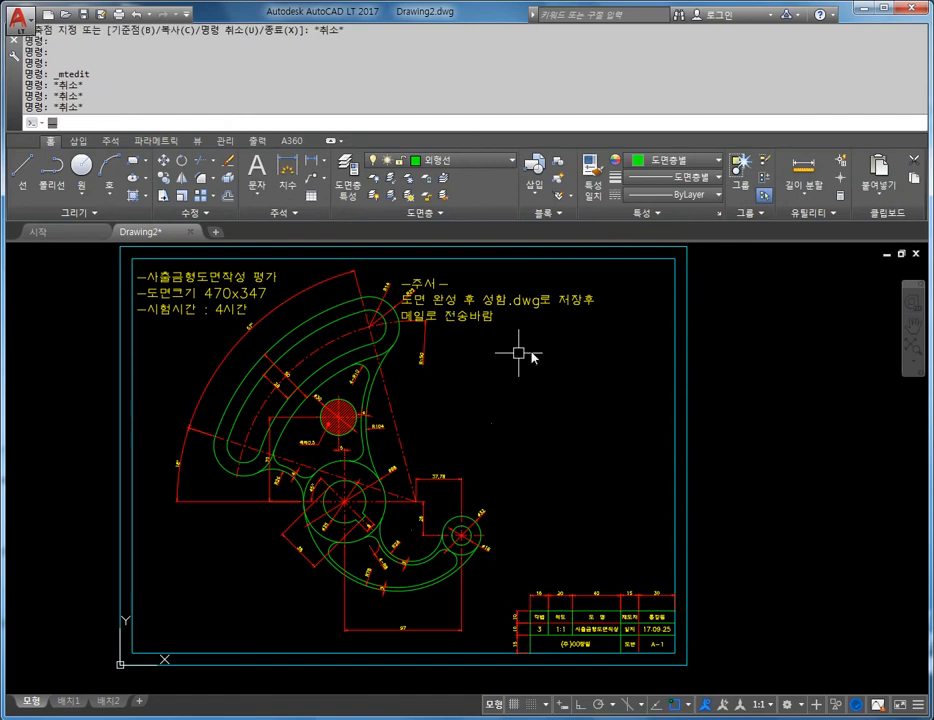
Step: Move the "-주서-" note to the right, clear of the lever's dimensions, in the frame's upper-right area
type("m")
key("Return")
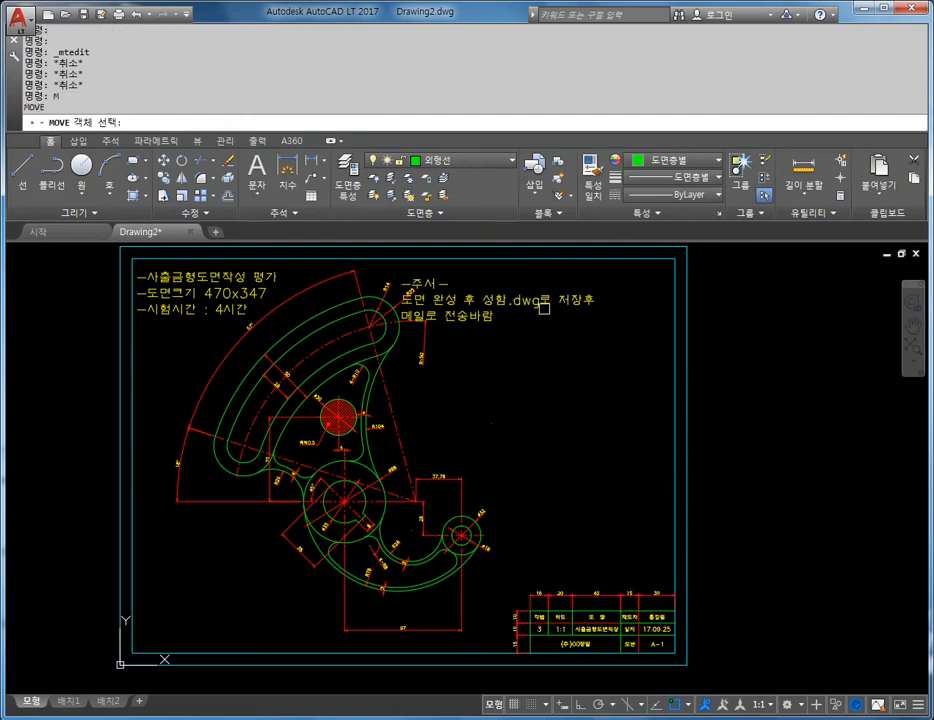
left_click(535, 310)
key("Return")
left_click(545, 292)
left_click(614, 296)
key("Escape")
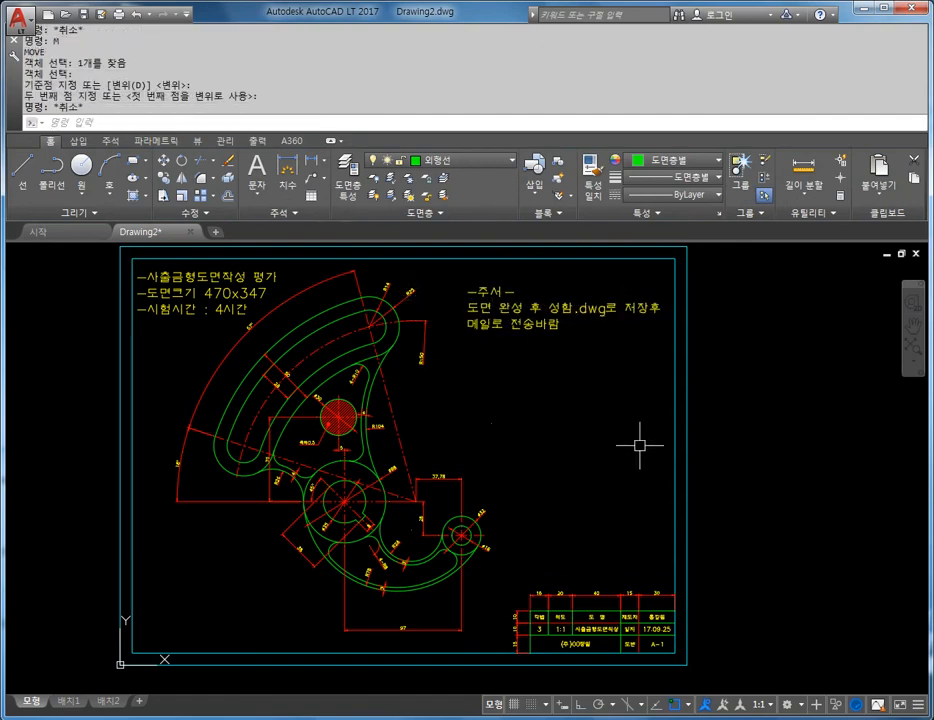
key("Escape")
scroll(630, 450, "up", 1)
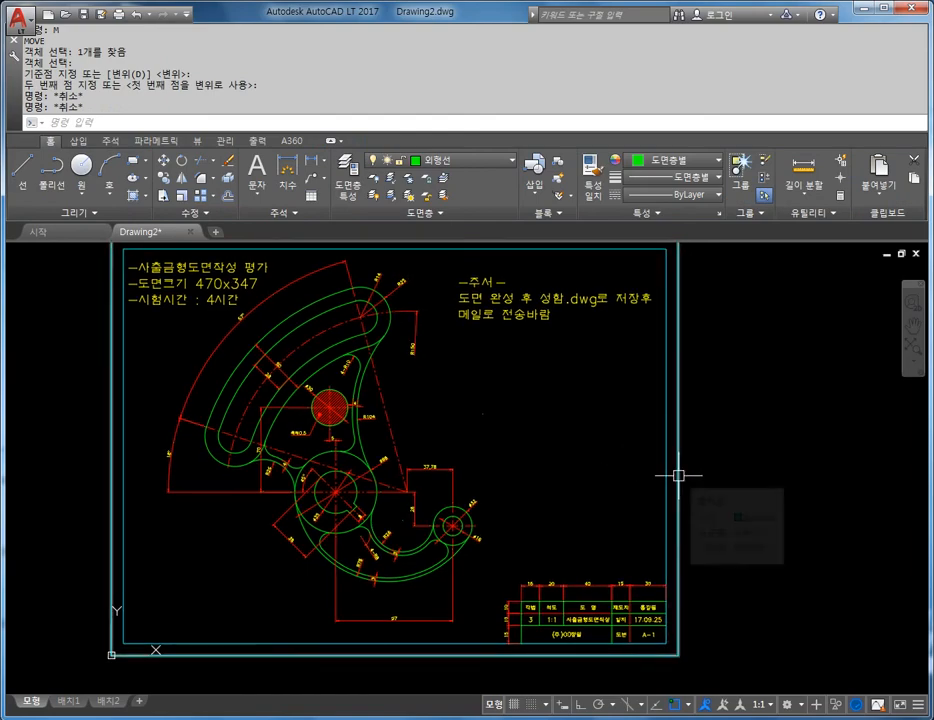